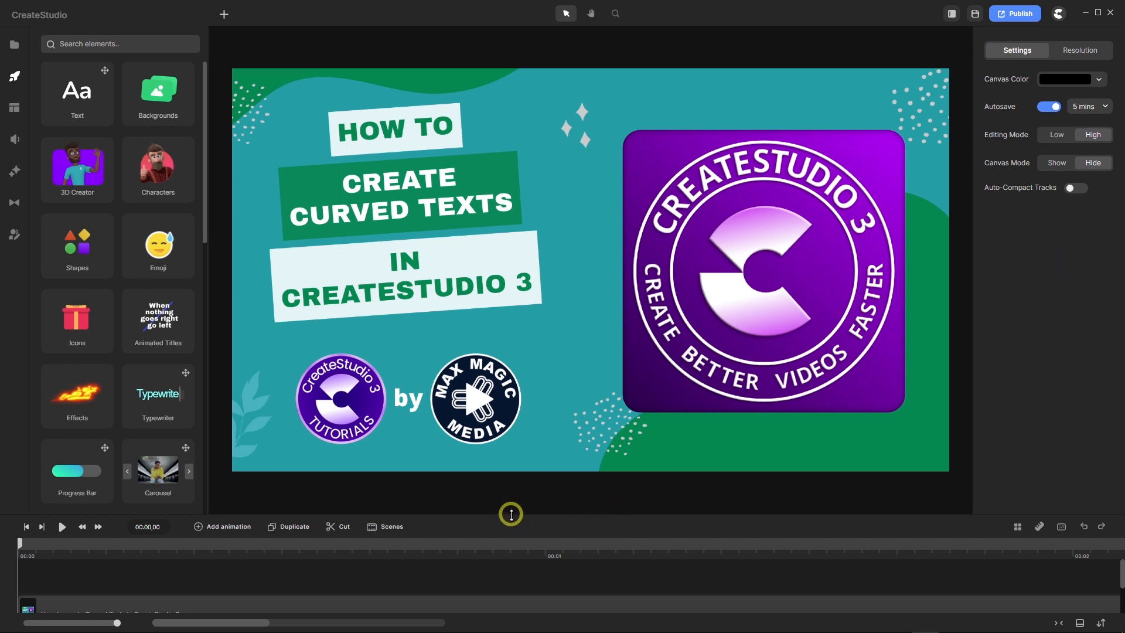
Enlarge the timeline area and delete the "How to create Curved Texts in CreateStudio 3" image layer.
{"action": "left_click_drag", "start_coordinate": [511, 514], "coordinate": [512, 402]}
{"action": "left_click", "coordinate": [390, 499]}
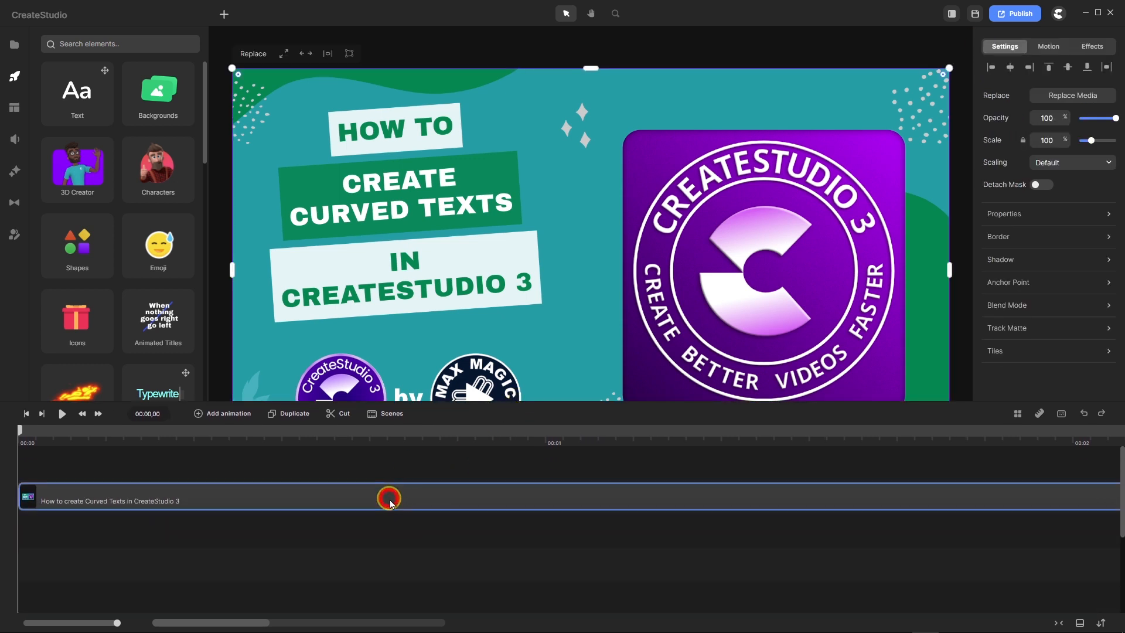
{"action": "right_click", "coordinate": [391, 499]}
{"action": "left_click", "coordinate": [404, 486]}
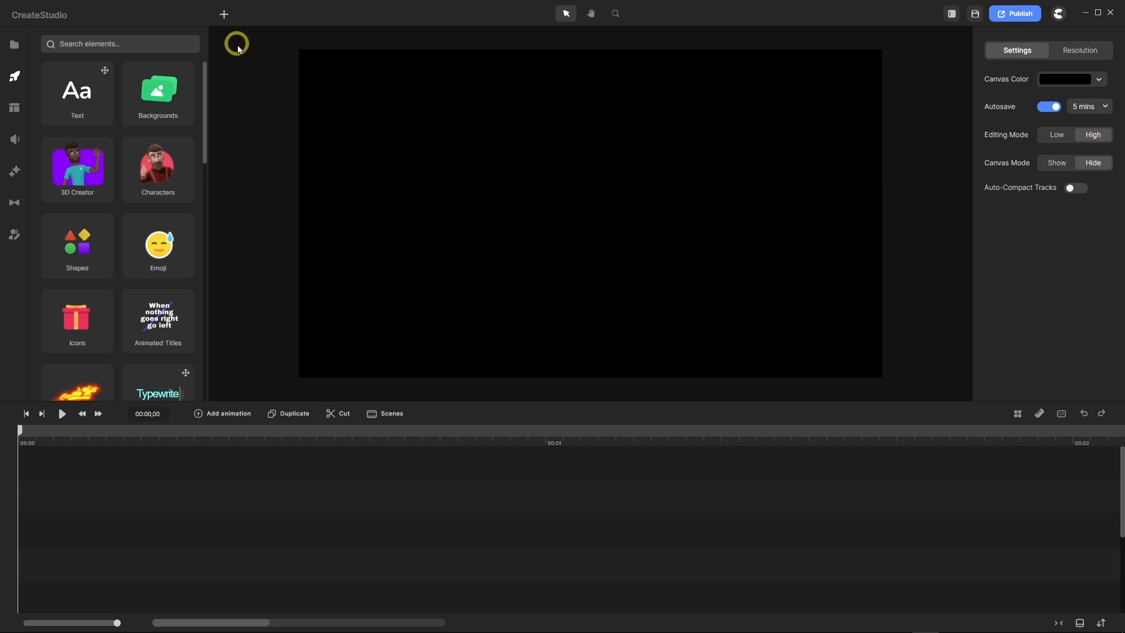
Add a circle shape to the canvas and set its scale to 80%.
{"action": "left_click", "coordinate": [224, 14]}
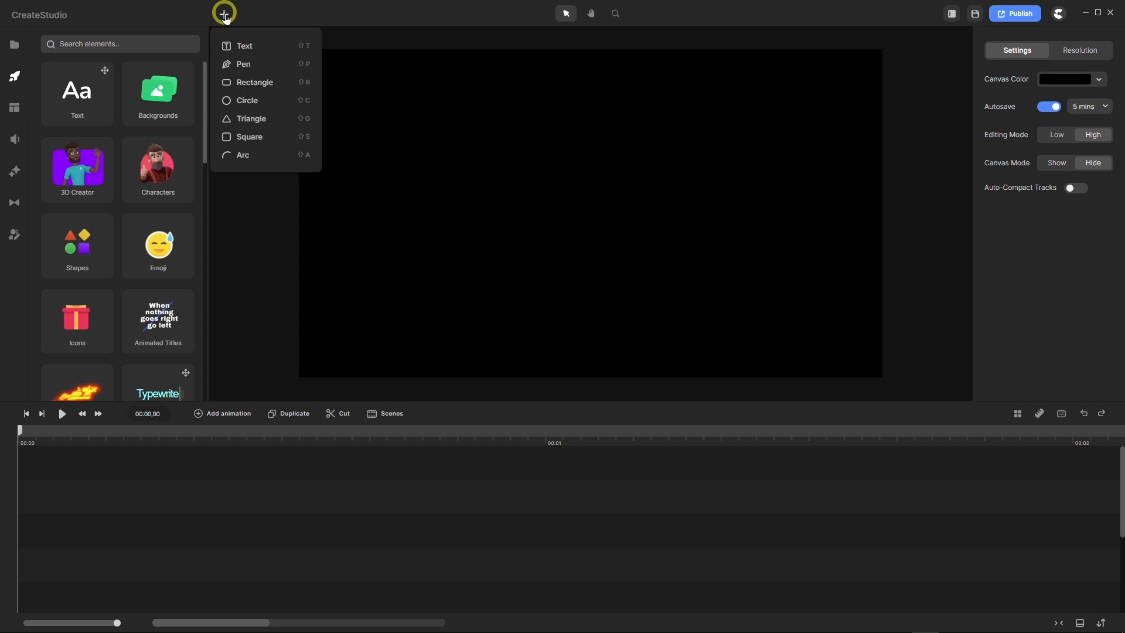
{"action": "left_click", "coordinate": [246, 103]}
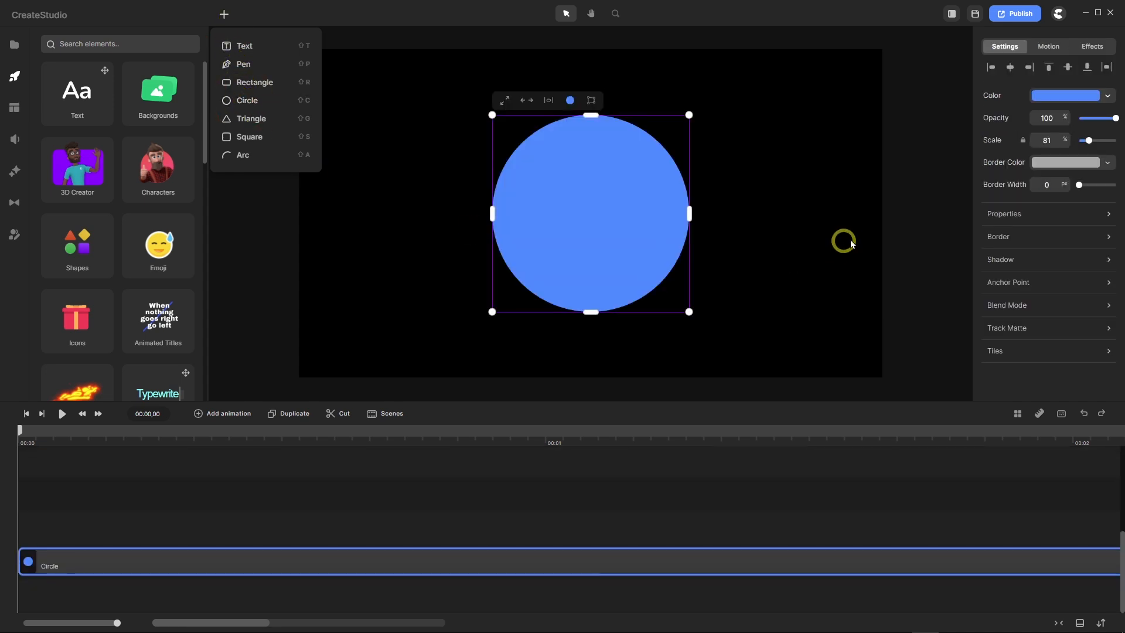
{"action": "left_click", "coordinate": [1044, 139]}
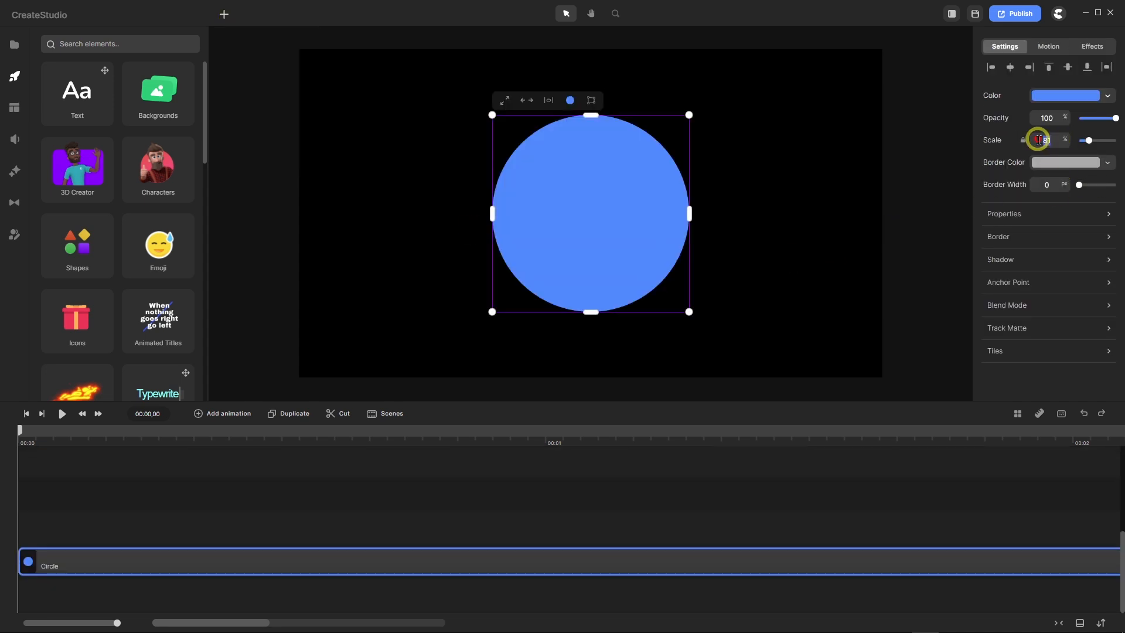
{"action": "type", "text": "80"}
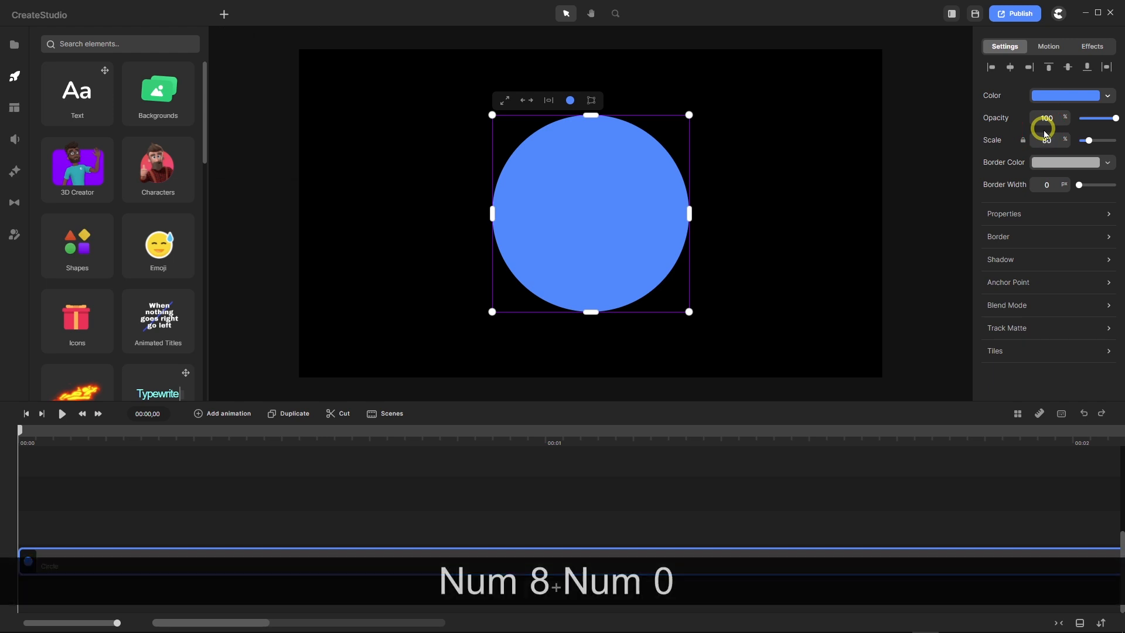
{"action": "key", "text": "Return"}
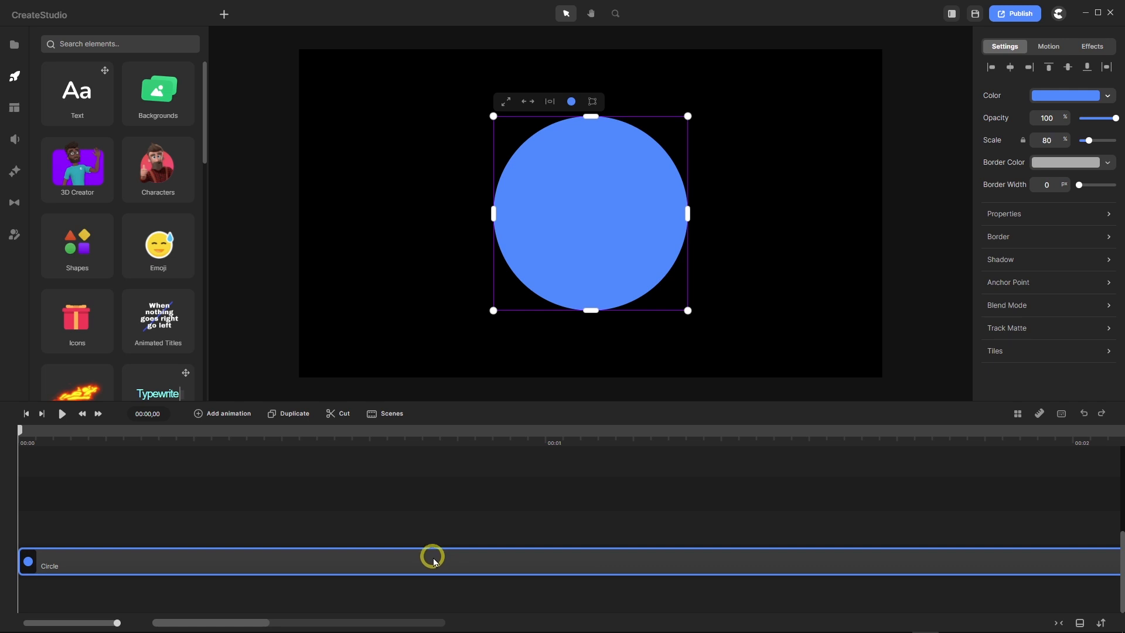
Move the circle layer up to the second track of the timeline.
{"action": "left_click_drag", "start_coordinate": [434, 560], "coordinate": [418, 469]}
{"action": "scroll", "coordinate": [421, 520], "scroll_direction": "up", "scroll_amount": 1}
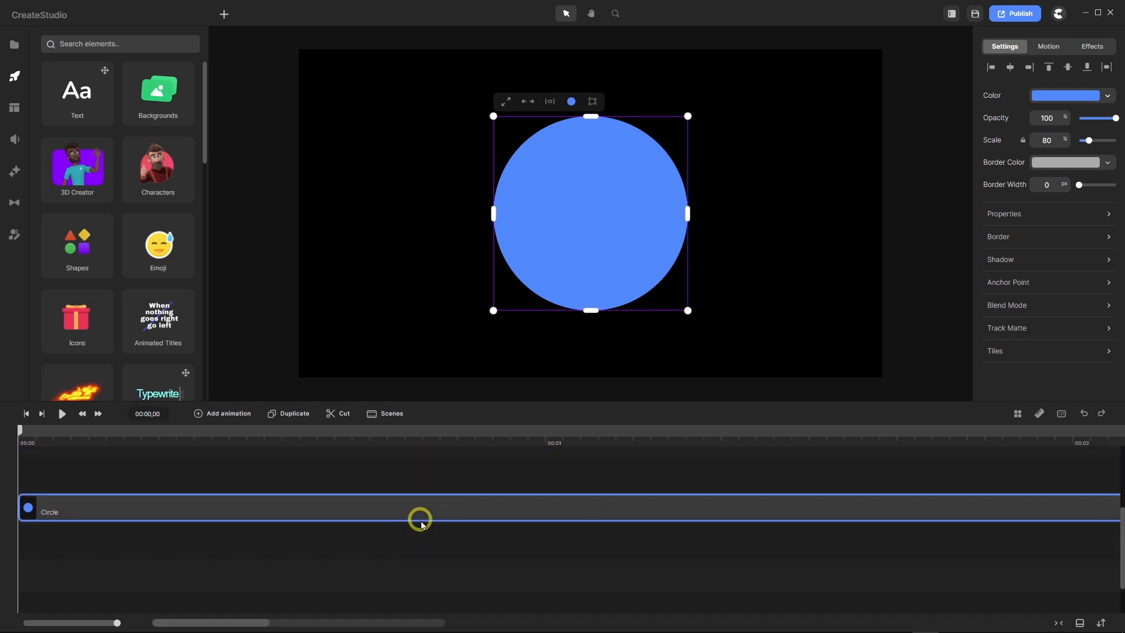
{"action": "scroll", "coordinate": [422, 522], "scroll_direction": "up", "scroll_amount": 1}
{"action": "left_click_drag", "start_coordinate": [418, 564], "coordinate": [409, 467]}
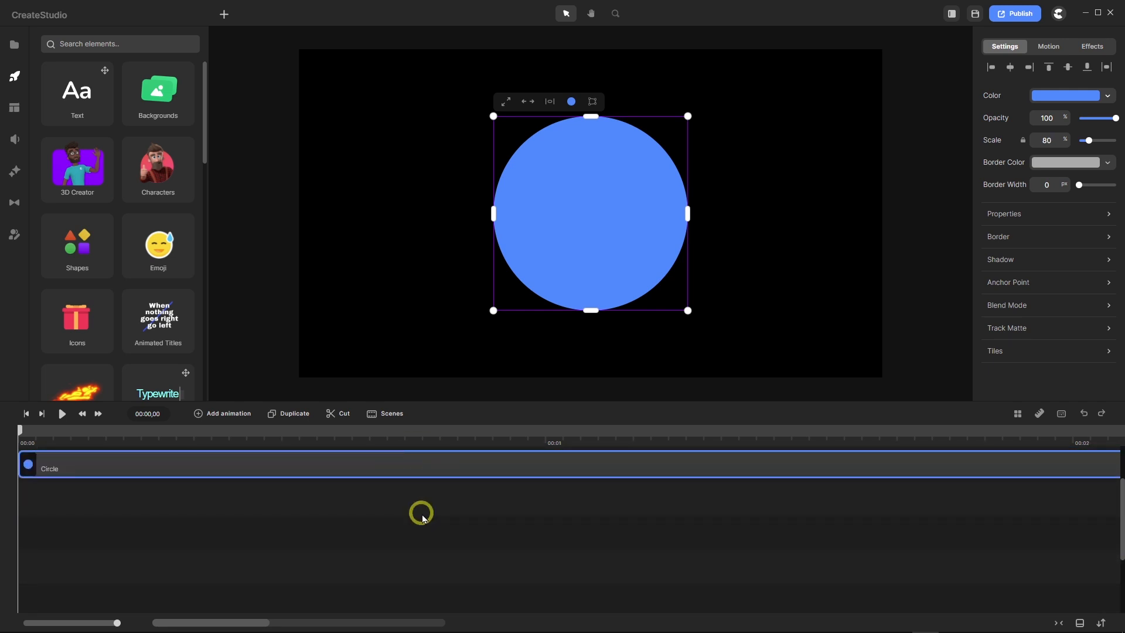
{"action": "scroll", "coordinate": [421, 515], "scroll_direction": "up", "scroll_amount": 1}
{"action": "left_click_drag", "start_coordinate": [414, 527], "coordinate": [408, 494]}
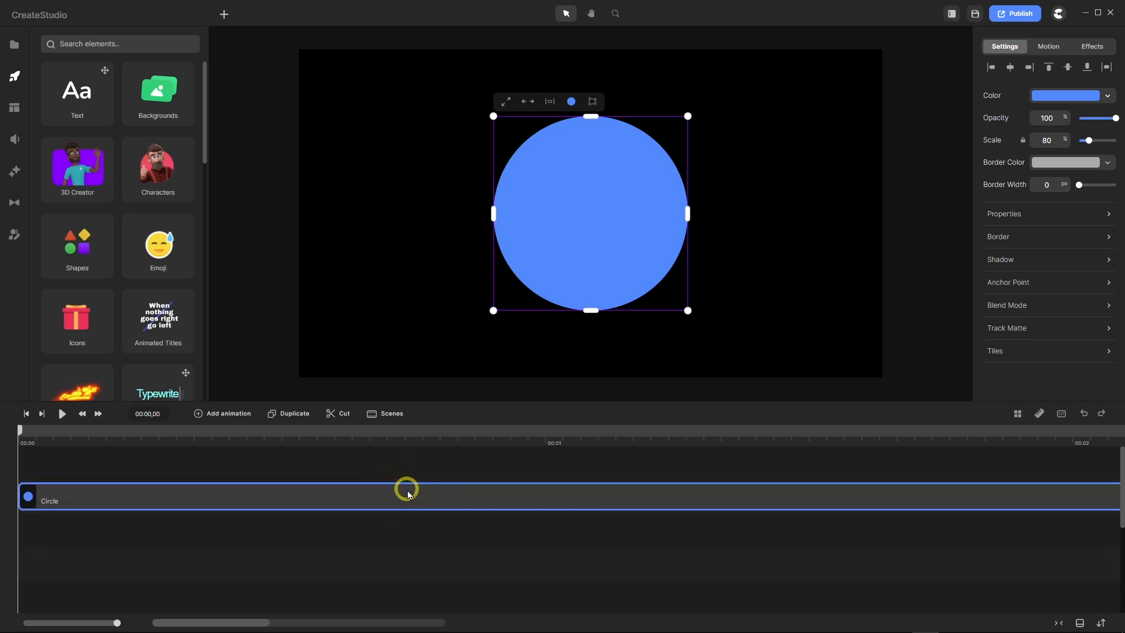
Add a text layer above the circle and extend both the text and circle layers to 20 seconds.
{"action": "left_click", "coordinate": [224, 14]}
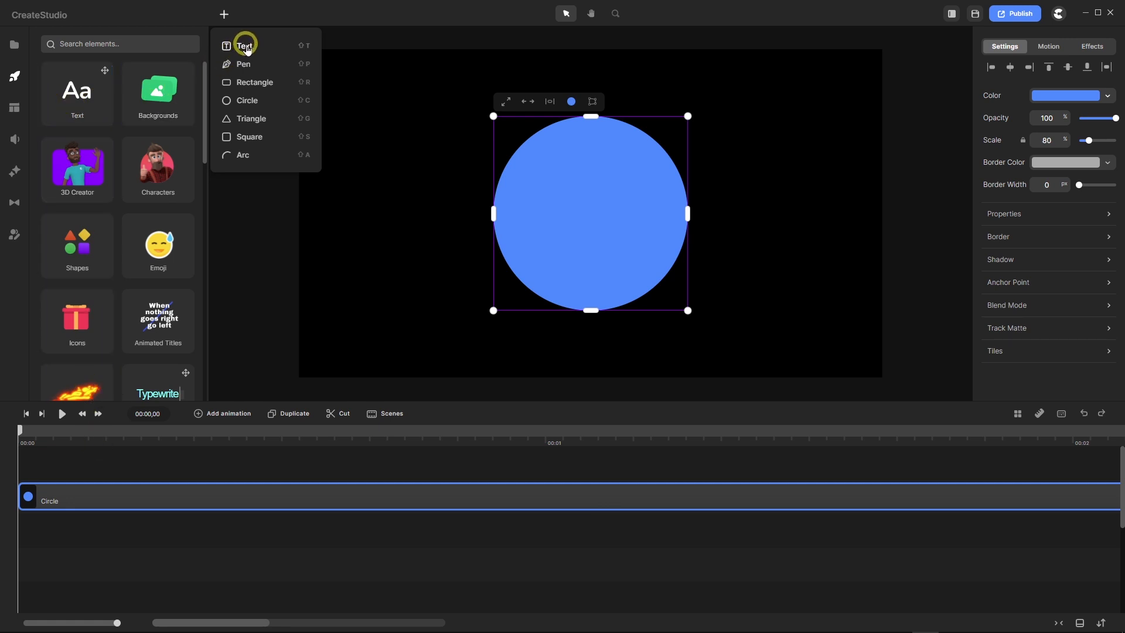
{"action": "left_click_drag", "start_coordinate": [246, 49], "coordinate": [46, 458]}
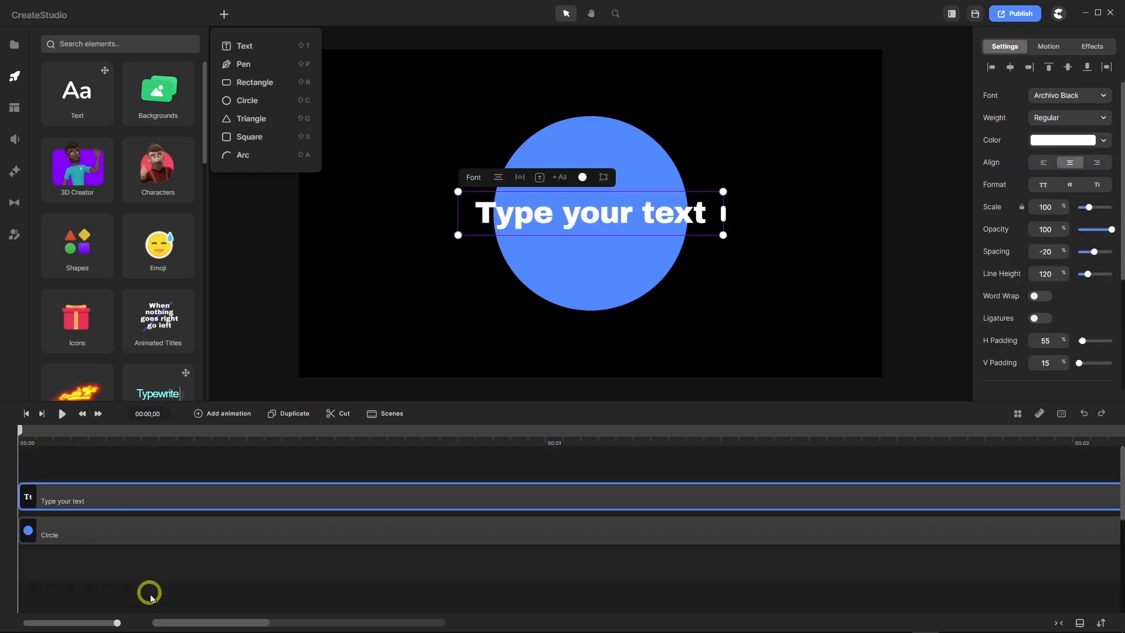
{"action": "left_click_drag", "start_coordinate": [110, 626], "coordinate": [52, 622]}
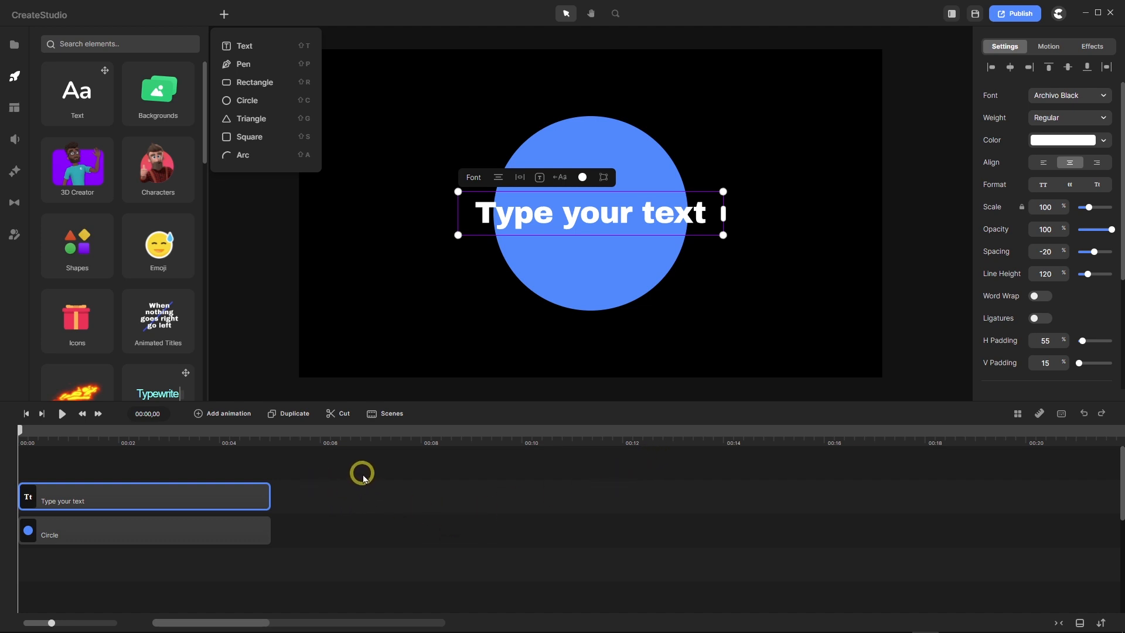
{"action": "left_click_drag", "start_coordinate": [322, 474], "coordinate": [236, 550]}
{"action": "left_click_drag", "start_coordinate": [269, 498], "coordinate": [1031, 546]}
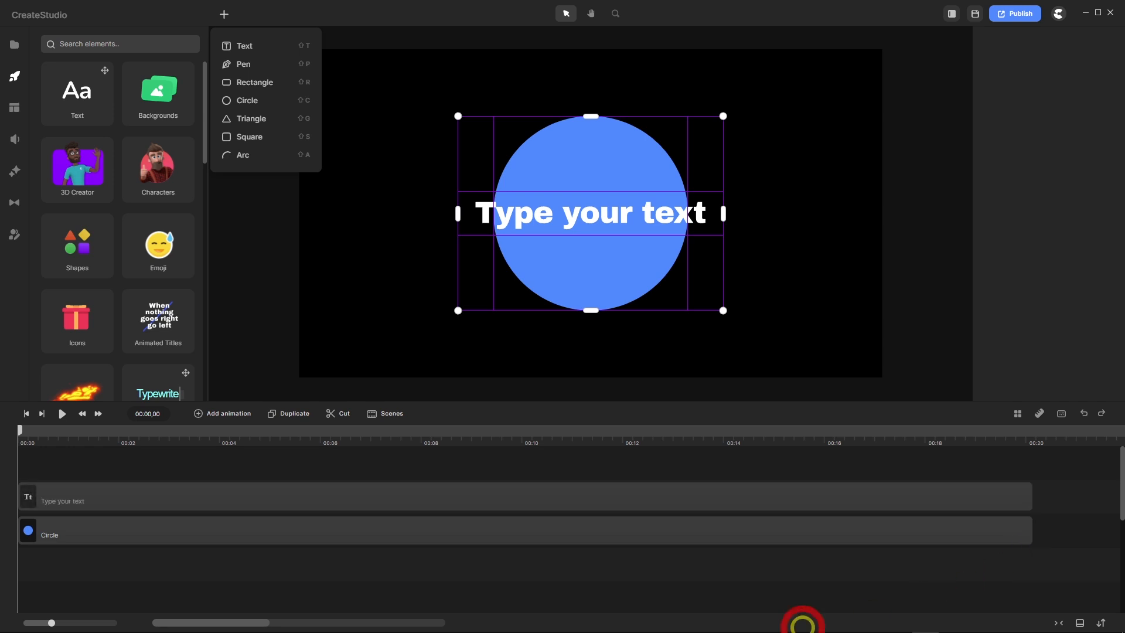
{"action": "left_click", "coordinate": [423, 577]}
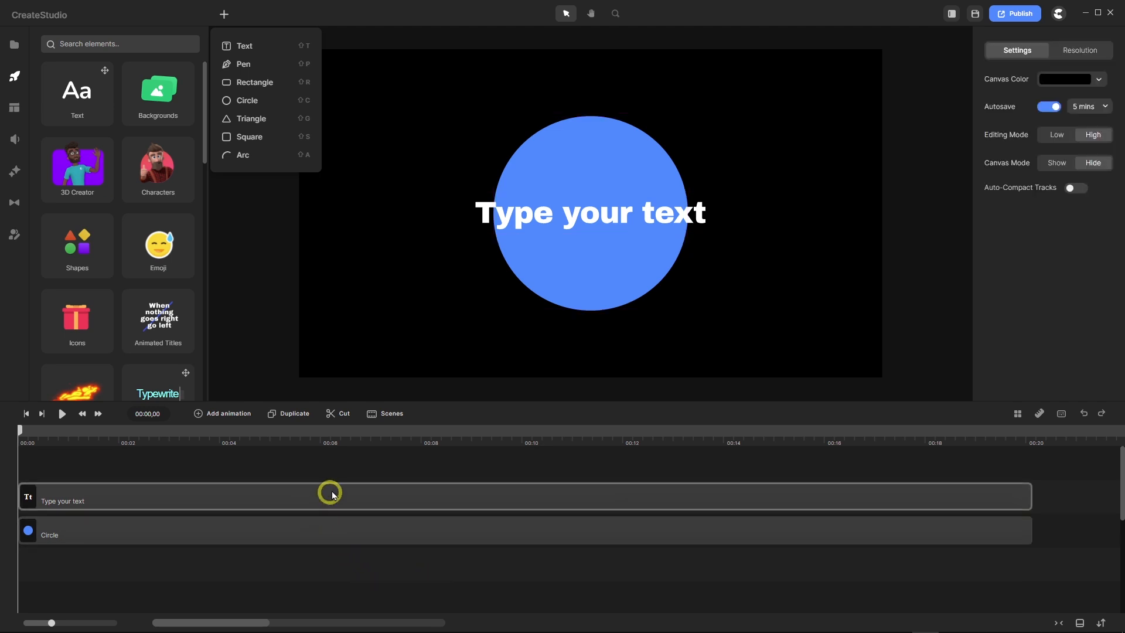
Replace the placeholder text with the letter M and set its horizontal and vertical padding to 0.
{"action": "left_click", "coordinate": [299, 499]}
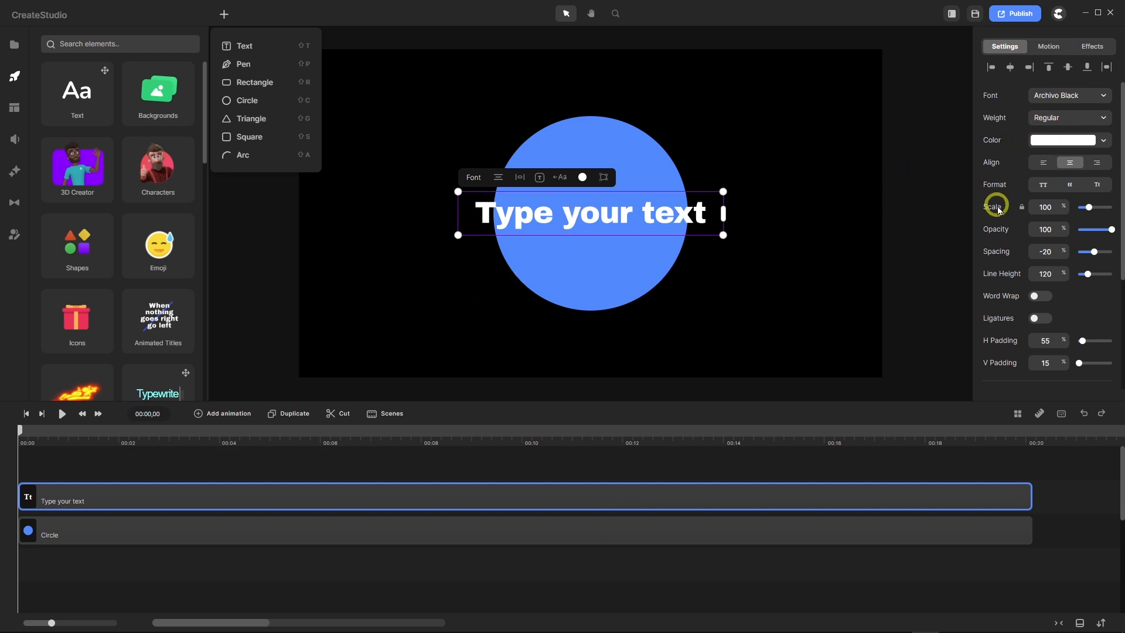
{"action": "double_click", "coordinate": [589, 217]}
{"action": "triple_click", "coordinate": [588, 216]}
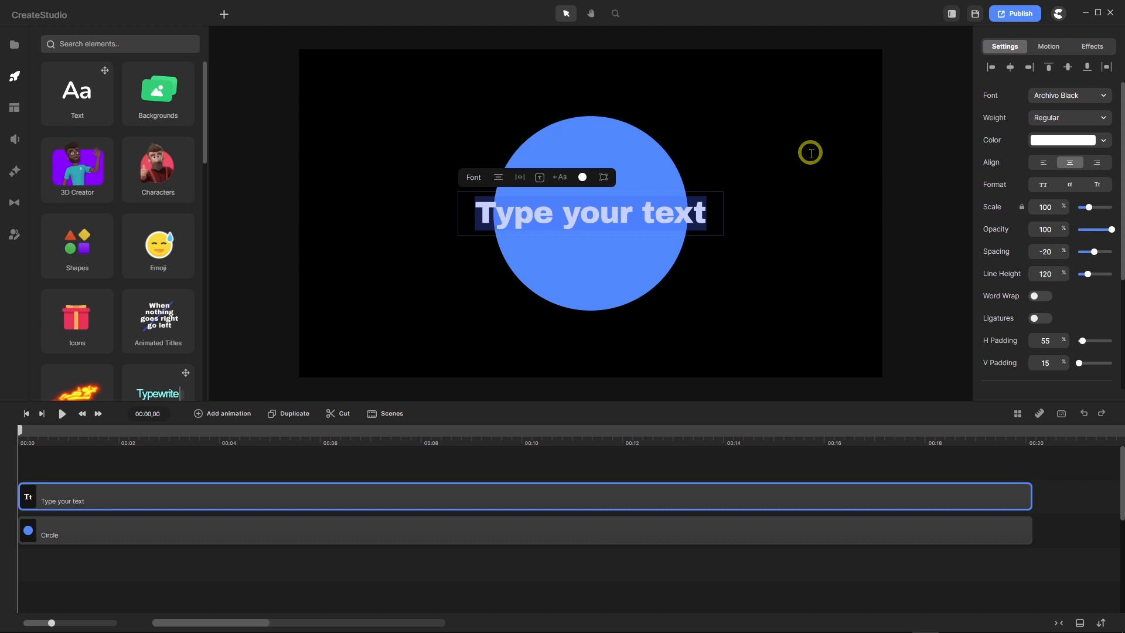
{"action": "key", "text": "shift"}
{"action": "type", "text": "M"}
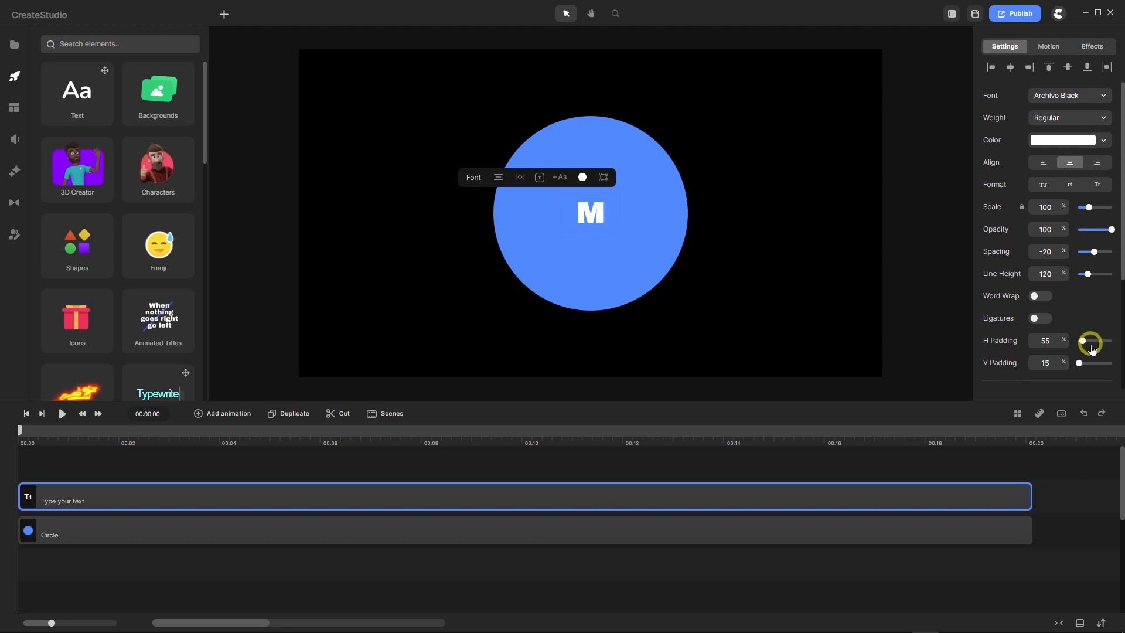
{"action": "left_click_drag", "start_coordinate": [1087, 341], "coordinate": [1057, 362]}
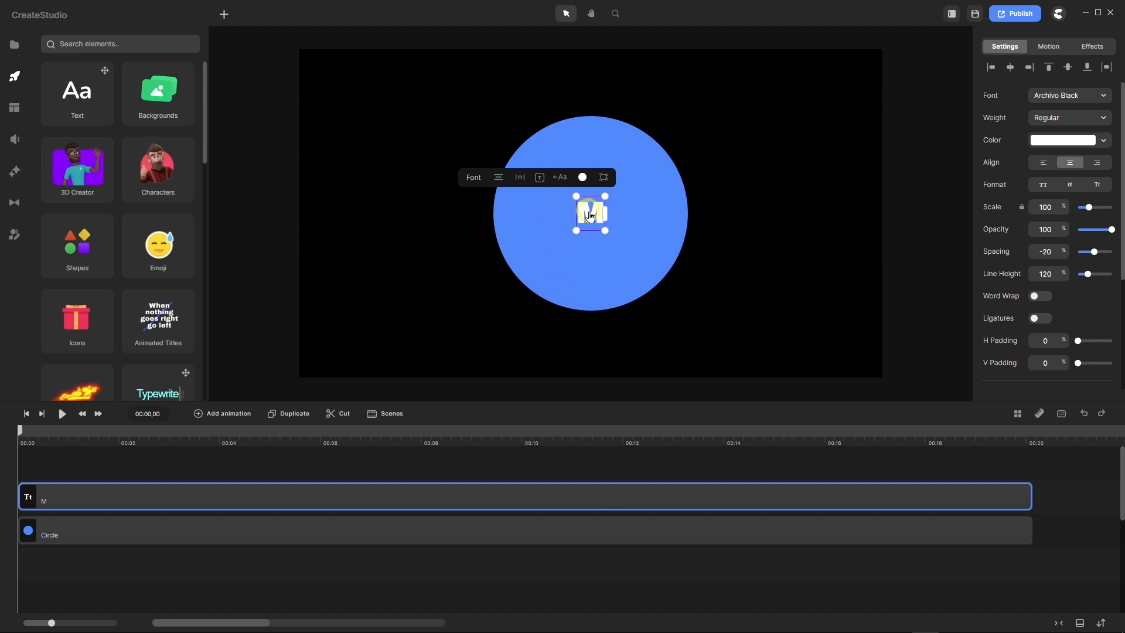
Move the letter M straight up so its base rests exactly on the circle's top edge.
{"action": "left_click_drag", "start_coordinate": [590, 215], "coordinate": [590, 106]}
{"action": "scroll", "coordinate": [592, 108], "scroll_direction": "up", "scroll_amount": 4}
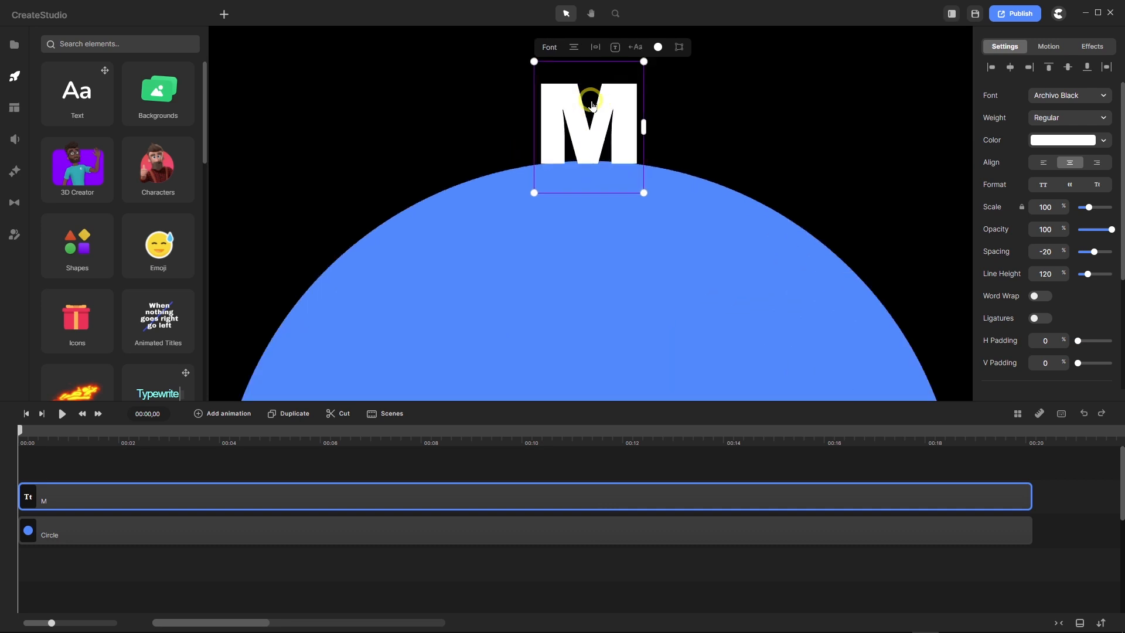
{"action": "left_click_drag", "start_coordinate": [582, 188], "coordinate": [590, 145]}
{"action": "scroll", "coordinate": [583, 221], "scroll_direction": "up", "scroll_amount": 5}
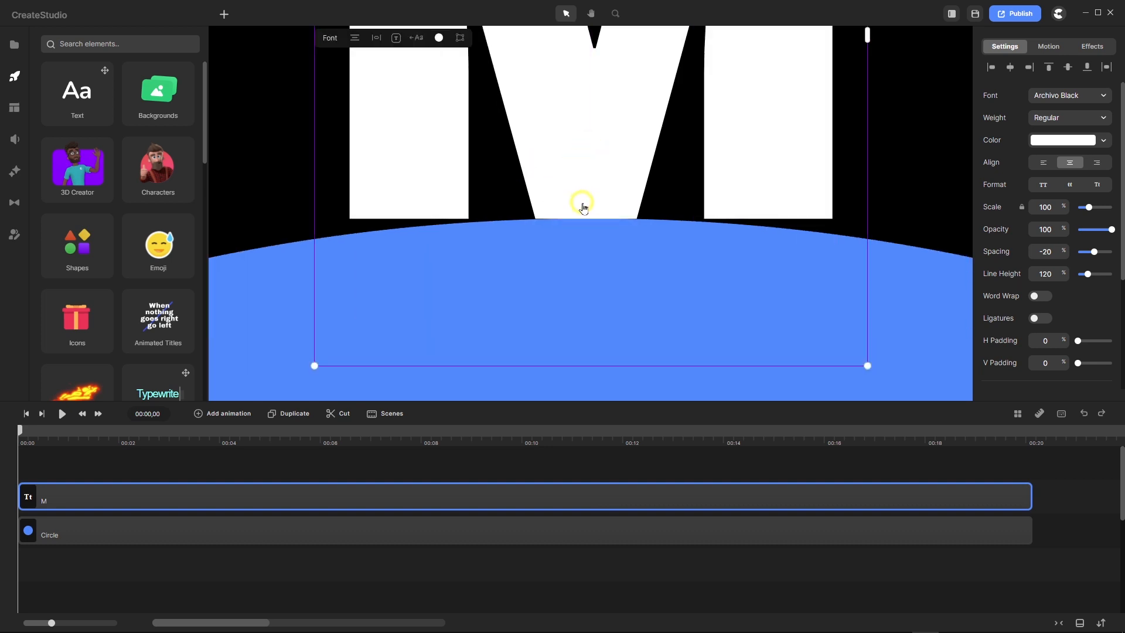
{"action": "scroll", "coordinate": [582, 202], "scroll_direction": "down", "scroll_amount": 5}
{"action": "scroll", "coordinate": [595, 159], "scroll_direction": "down", "scroll_amount": 2}
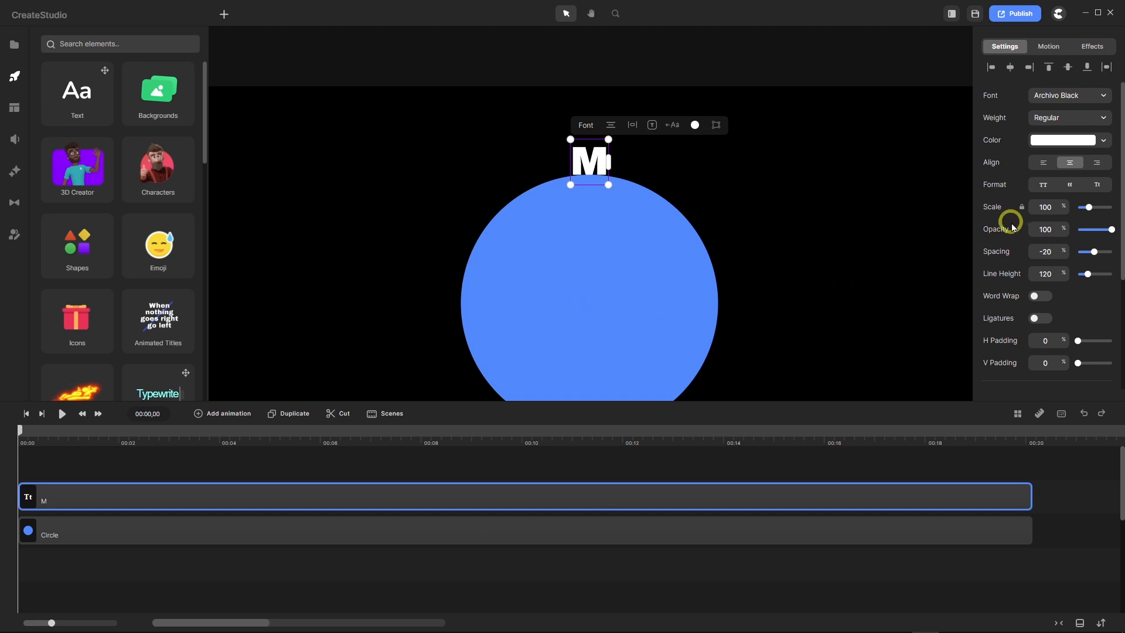
Add one horizontal and one vertical guideline crossing at the circle's centre.
{"action": "scroll", "coordinate": [1014, 222], "scroll_direction": "down", "scroll_amount": 1}
{"action": "scroll", "coordinate": [1014, 223], "scroll_direction": "down", "scroll_amount": 3}
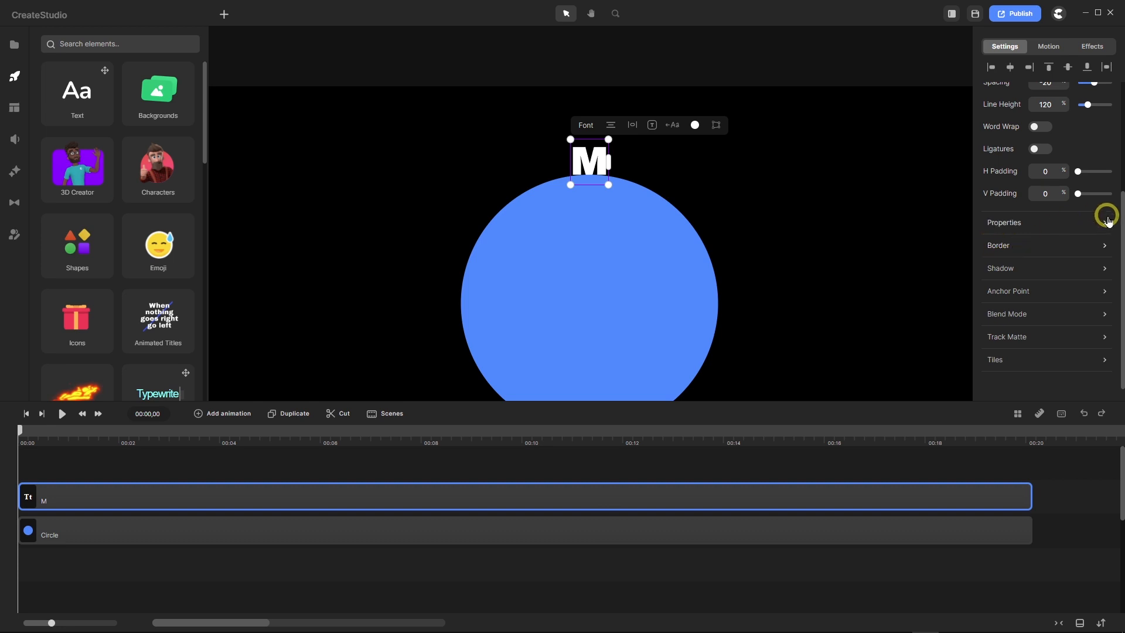
{"action": "left_click", "coordinate": [1039, 413]}
{"action": "left_click", "coordinate": [927, 361]}
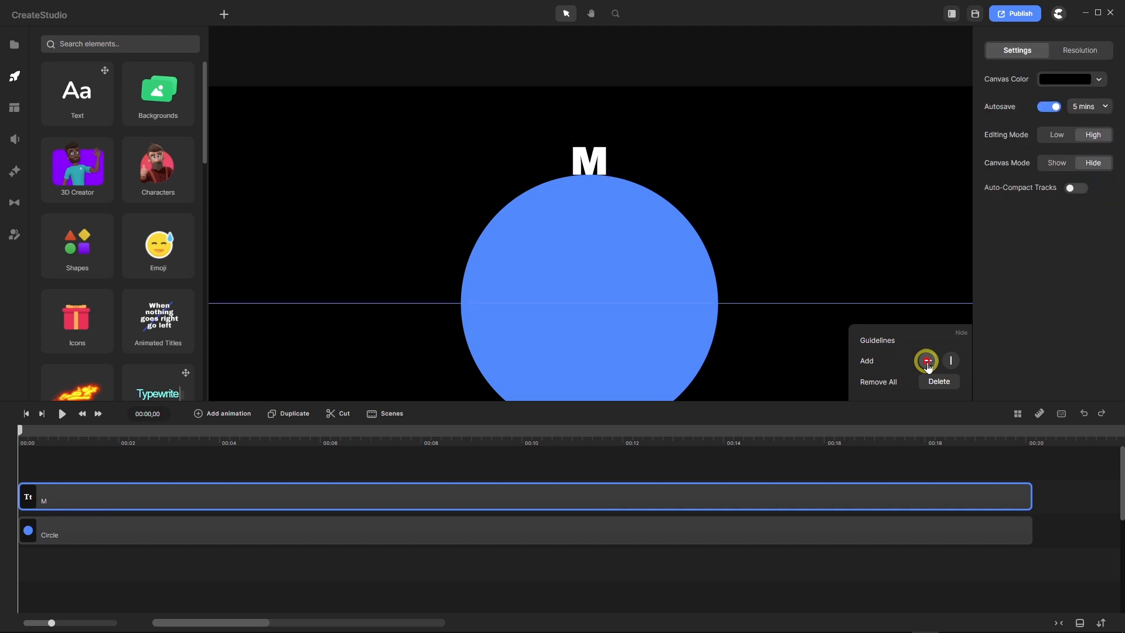
{"action": "left_click", "coordinate": [950, 361]}
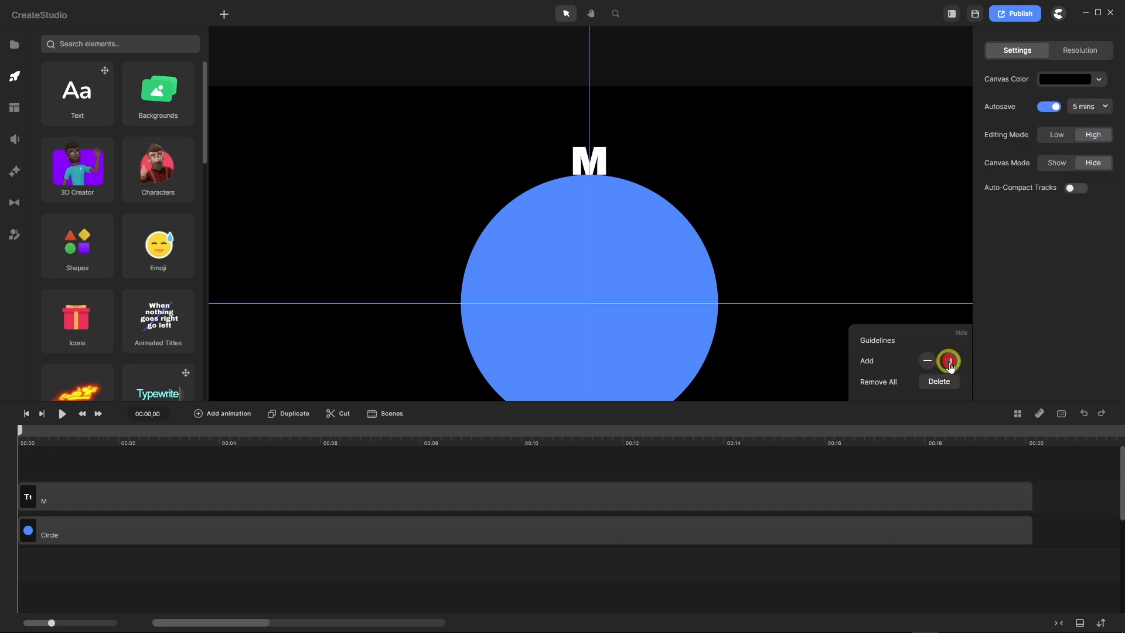
Move the letter M's anchor point precisely to the guideline intersection at the circle's centre.
{"action": "left_click", "coordinate": [815, 497]}
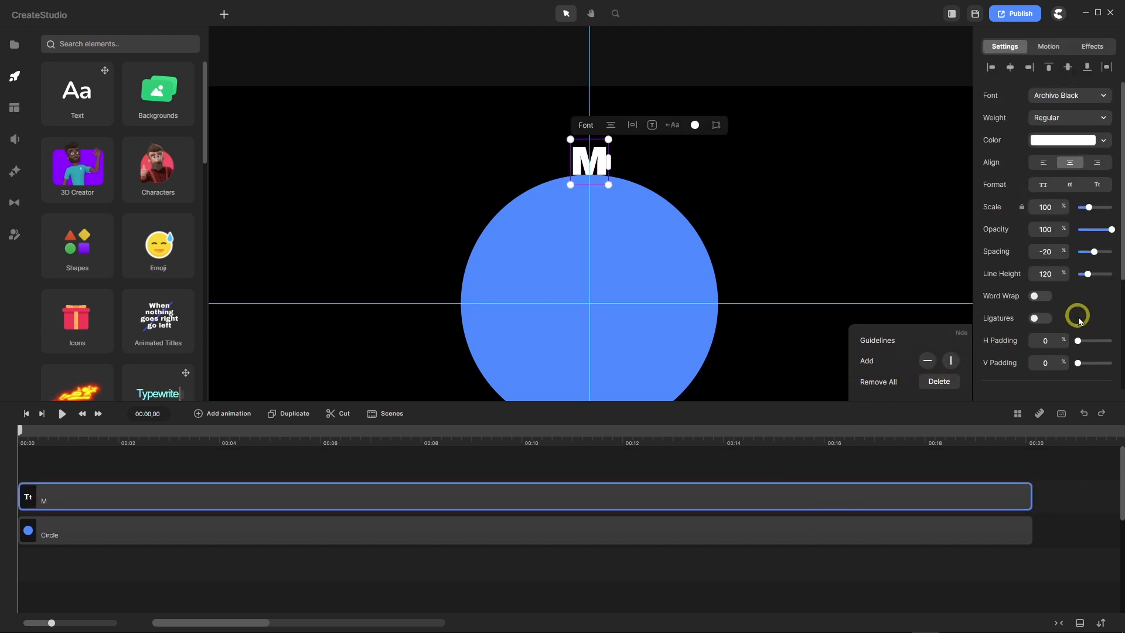
{"action": "scroll", "coordinate": [1077, 319], "scroll_direction": "down", "scroll_amount": 3}
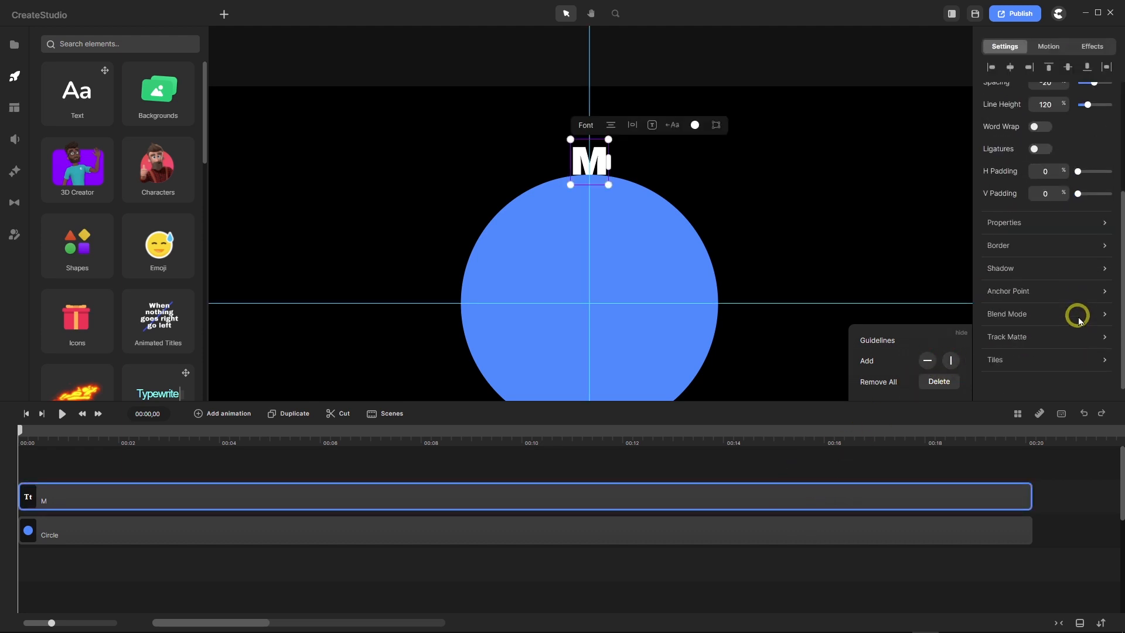
{"action": "left_click", "coordinate": [1052, 293]}
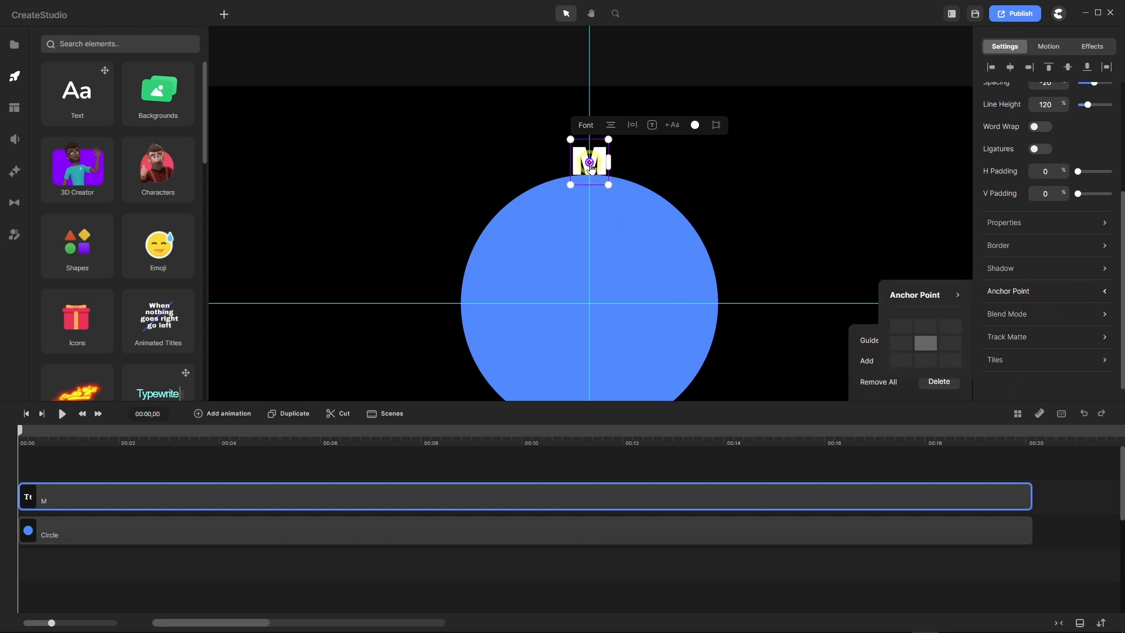
{"action": "left_click_drag", "start_coordinate": [592, 168], "coordinate": [591, 309]}
{"action": "scroll", "coordinate": [591, 309], "scroll_direction": "up", "scroll_amount": 2}
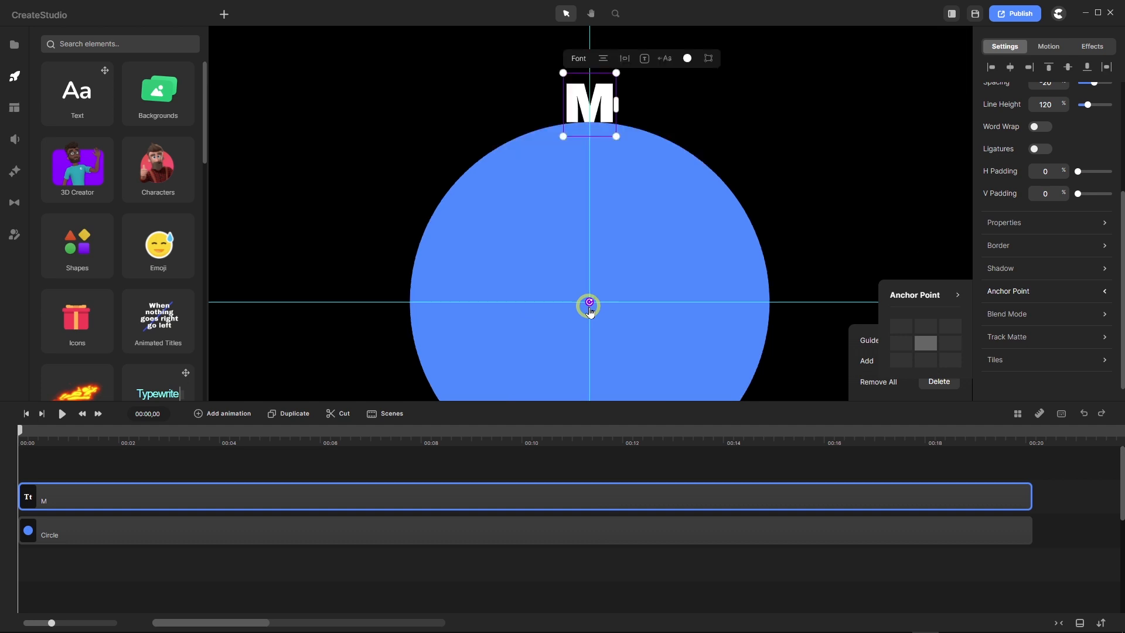
{"action": "scroll", "coordinate": [590, 312], "scroll_direction": "up", "scroll_amount": 3}
{"action": "scroll", "coordinate": [590, 312], "scroll_direction": "down", "scroll_amount": 1}
{"action": "scroll", "coordinate": [590, 312], "scroll_direction": "up", "scroll_amount": 3}
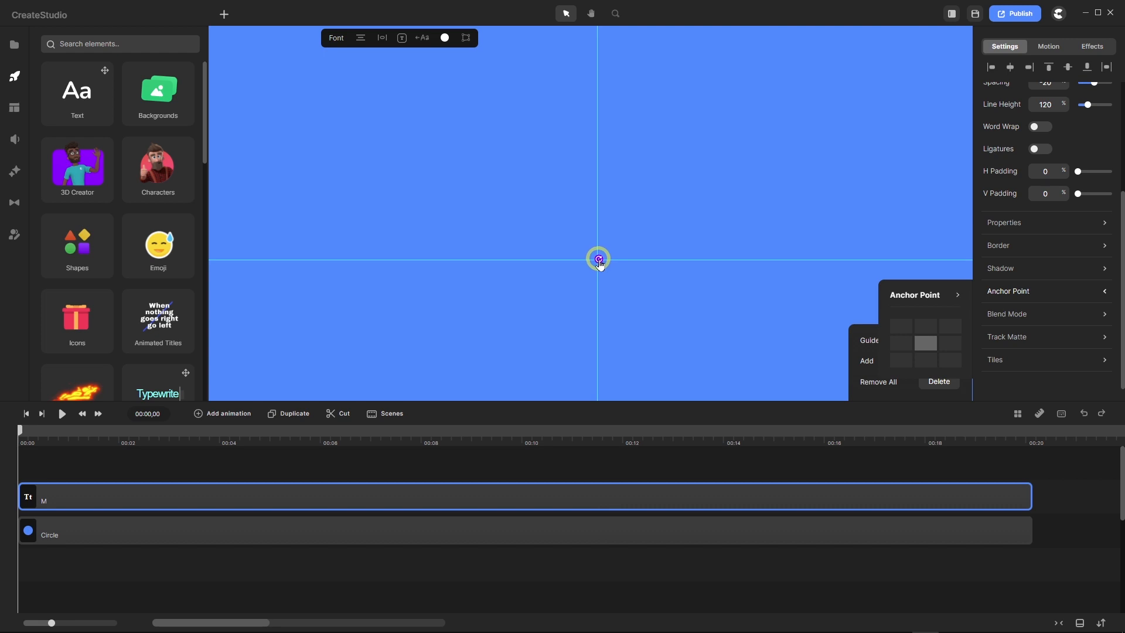
{"action": "left_click_drag", "start_coordinate": [600, 265], "coordinate": [599, 267]}
{"action": "scroll", "coordinate": [587, 275], "scroll_direction": "down", "scroll_amount": 10}
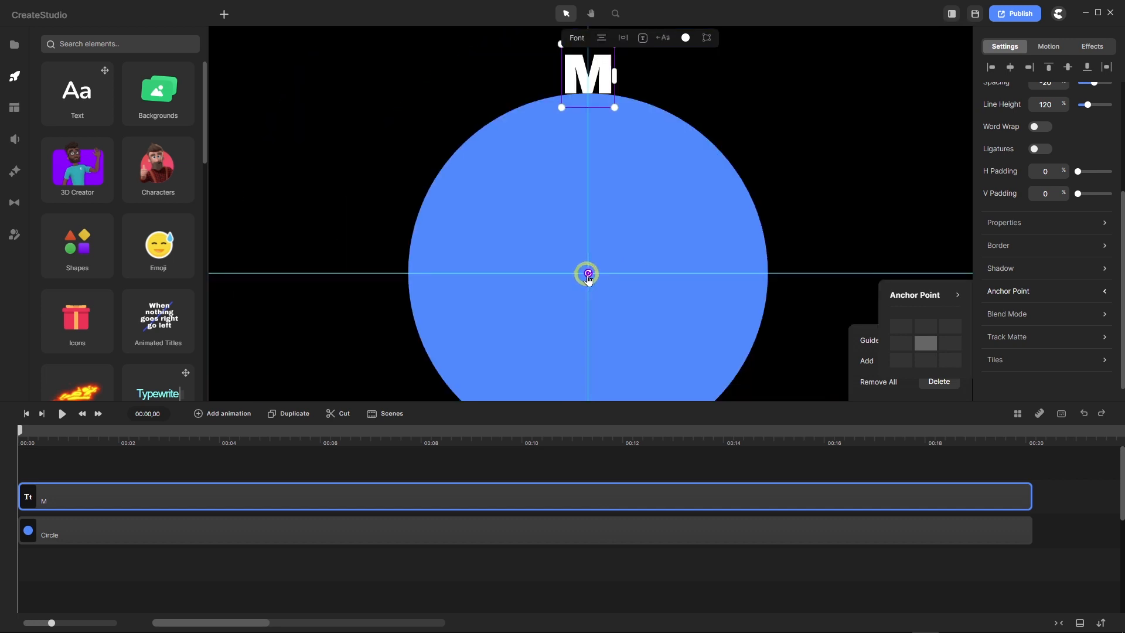
{"action": "scroll", "coordinate": [588, 279], "scroll_direction": "down", "scroll_amount": 3}
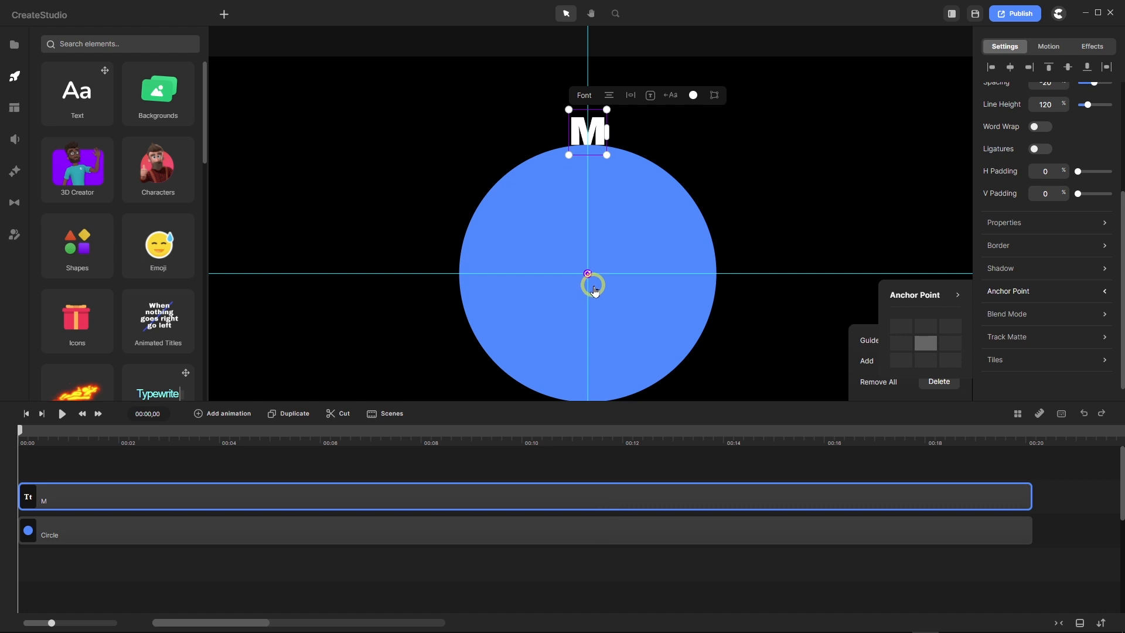
Reset the letter M's anchor point to the letter's own centre, and close the anchor point and guideline settings.
{"action": "left_click", "coordinate": [926, 344]}
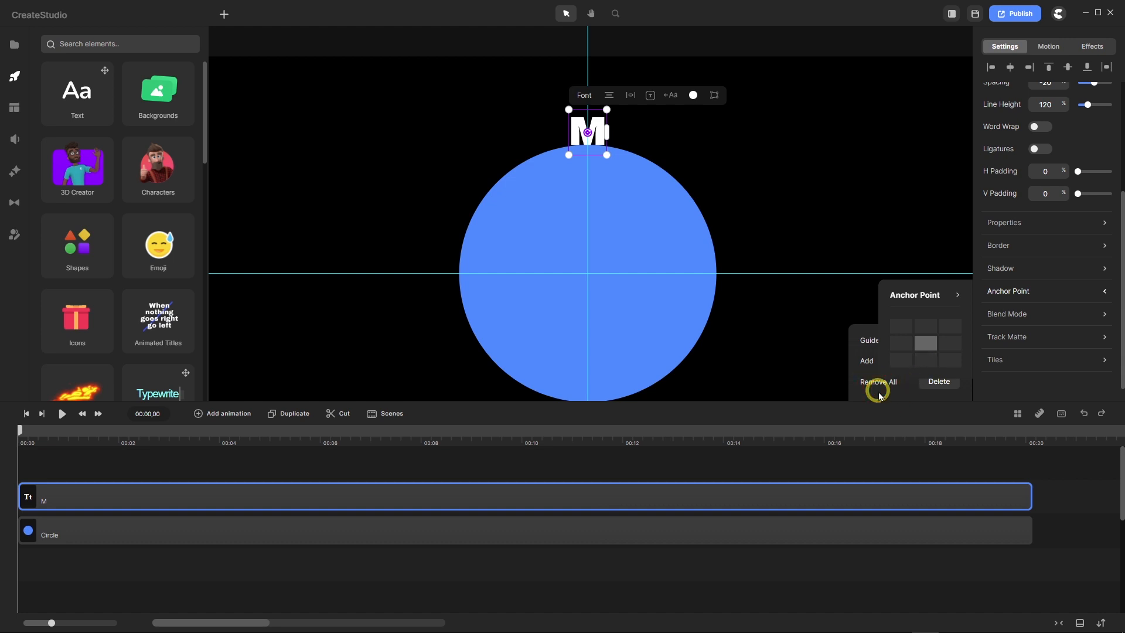
{"action": "left_click", "coordinate": [959, 295]}
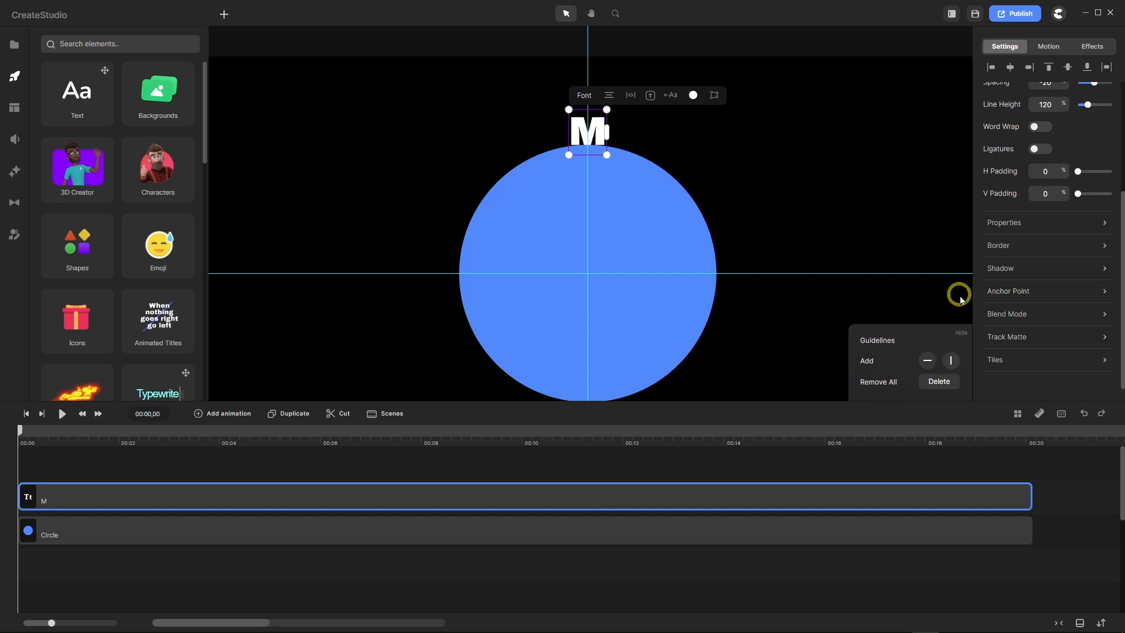
{"action": "left_click", "coordinate": [961, 333]}
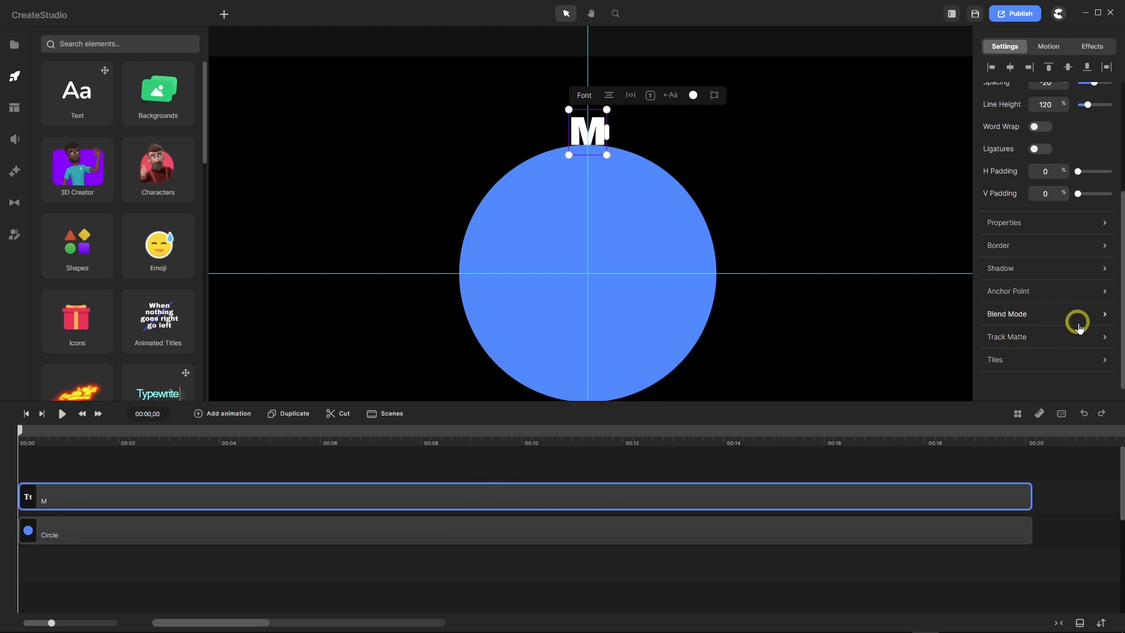
Set the letter M's vertical position to exactly -351 px so its base meets the circle's edge.
{"action": "left_click", "coordinate": [1105, 224]}
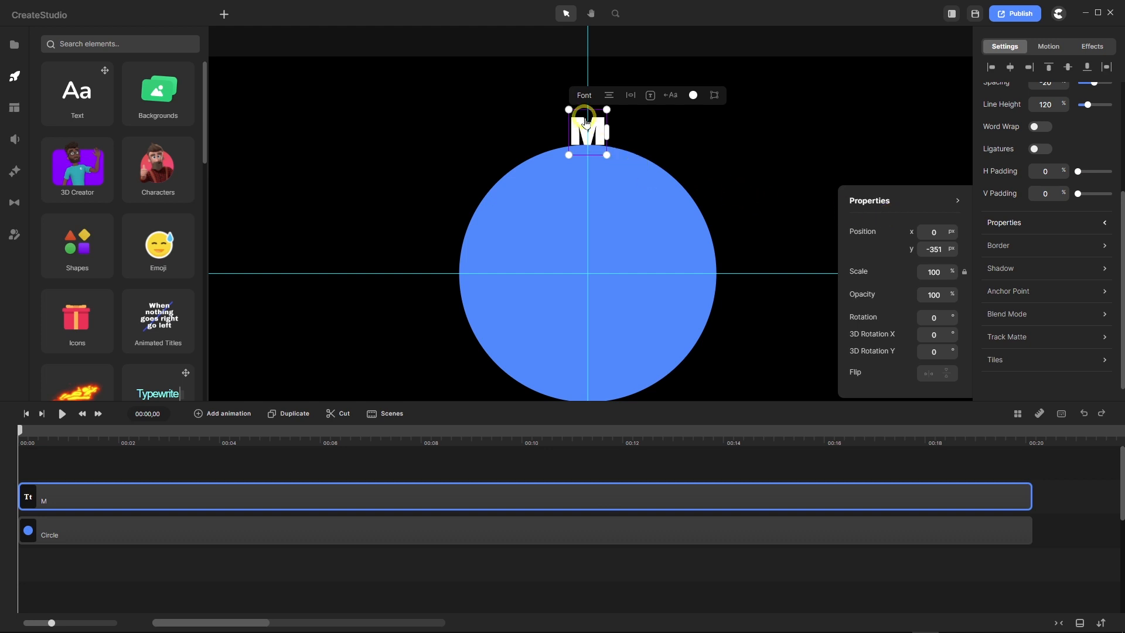
{"action": "scroll", "coordinate": [589, 114], "scroll_direction": "up", "scroll_amount": 3}
{"action": "scroll", "coordinate": [589, 114], "scroll_direction": "up", "scroll_amount": 2}
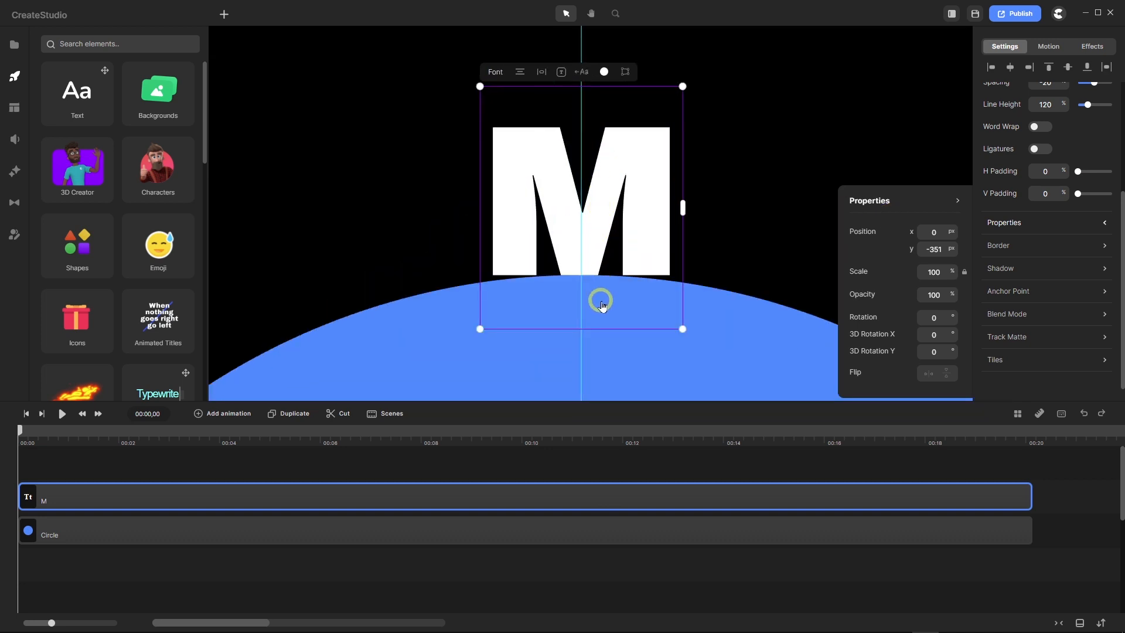
{"action": "scroll", "coordinate": [600, 302], "scroll_direction": "up", "scroll_amount": 1}
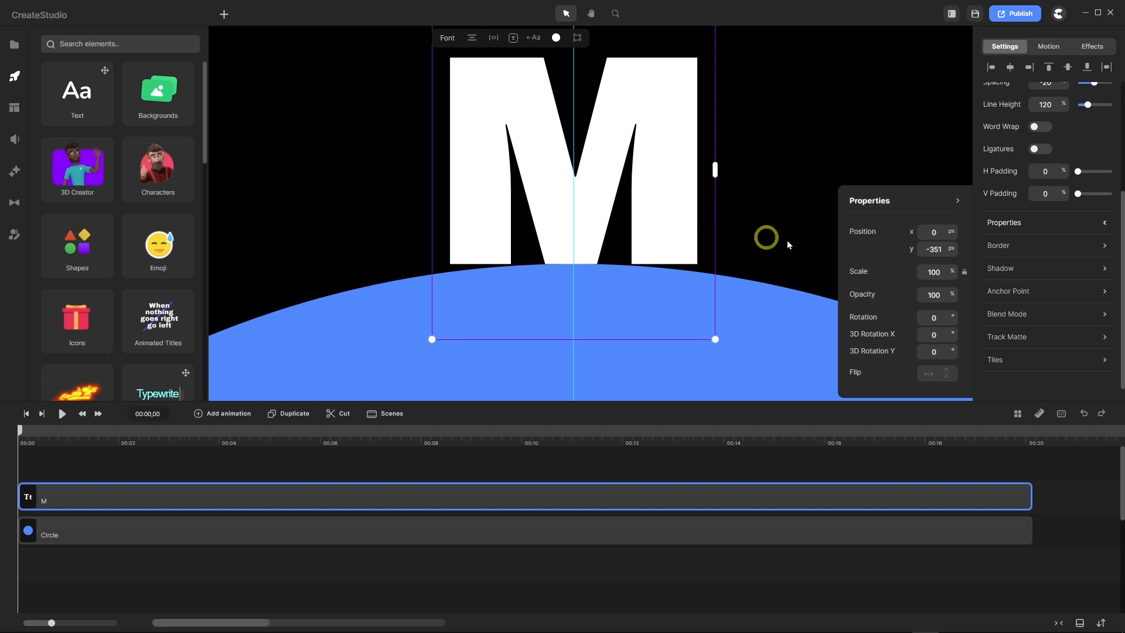
{"action": "left_click_drag", "start_coordinate": [945, 250], "coordinate": [917, 257]}
{"action": "type", "text": "-"}
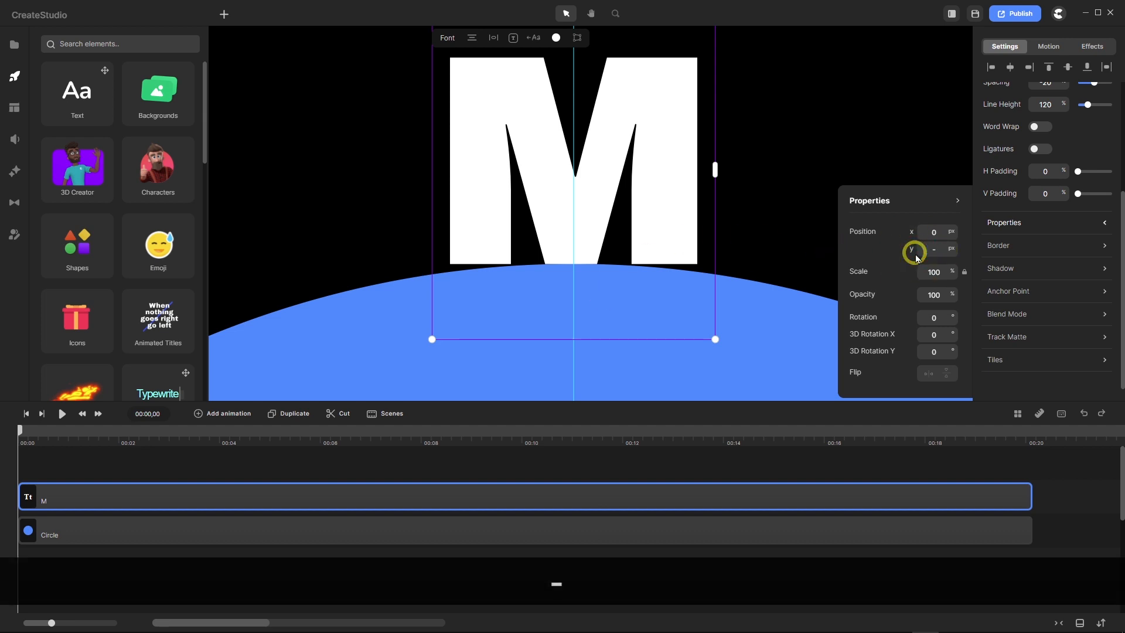
{"action": "type", "text": "35"}
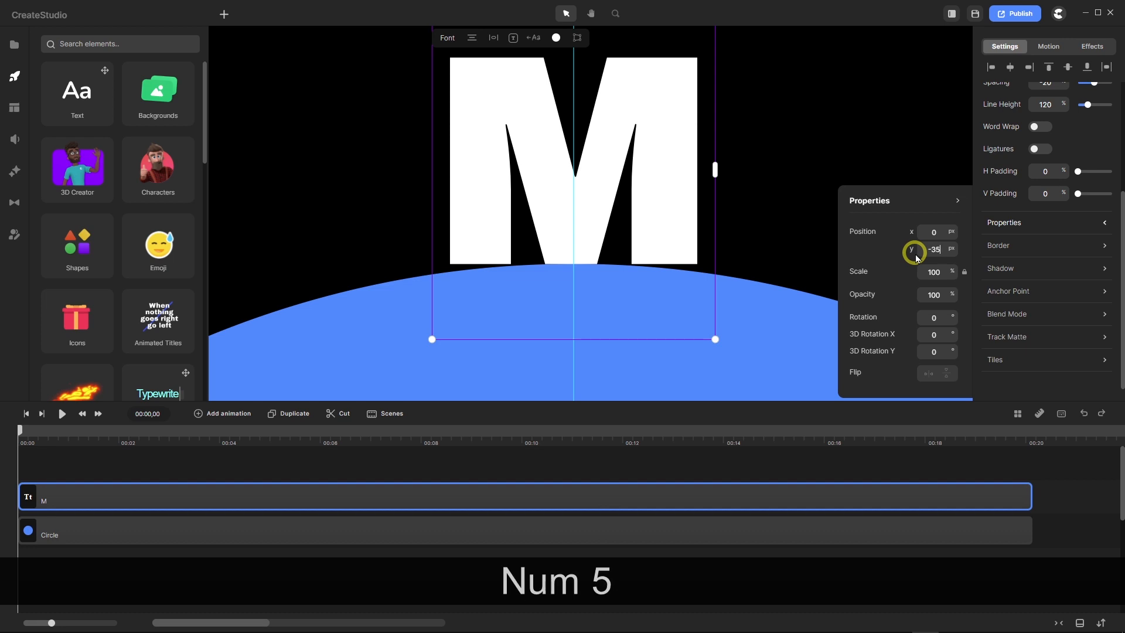
{"action": "type", "text": "1"}
{"action": "key", "text": "Return"}
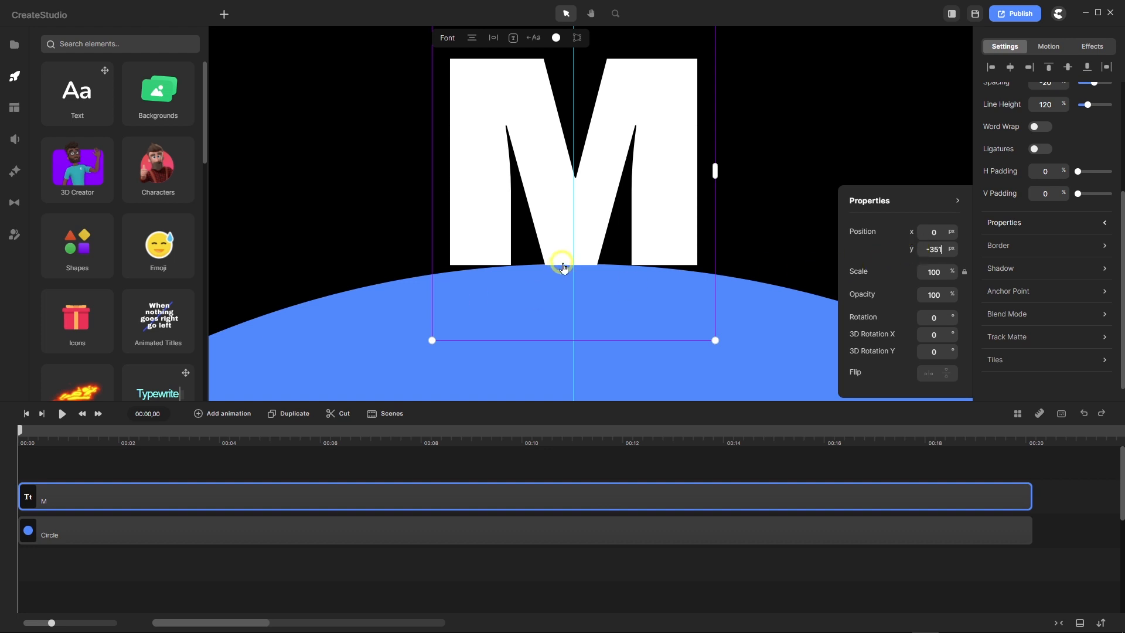
{"action": "scroll", "coordinate": [562, 268], "scroll_direction": "up", "scroll_amount": 2}
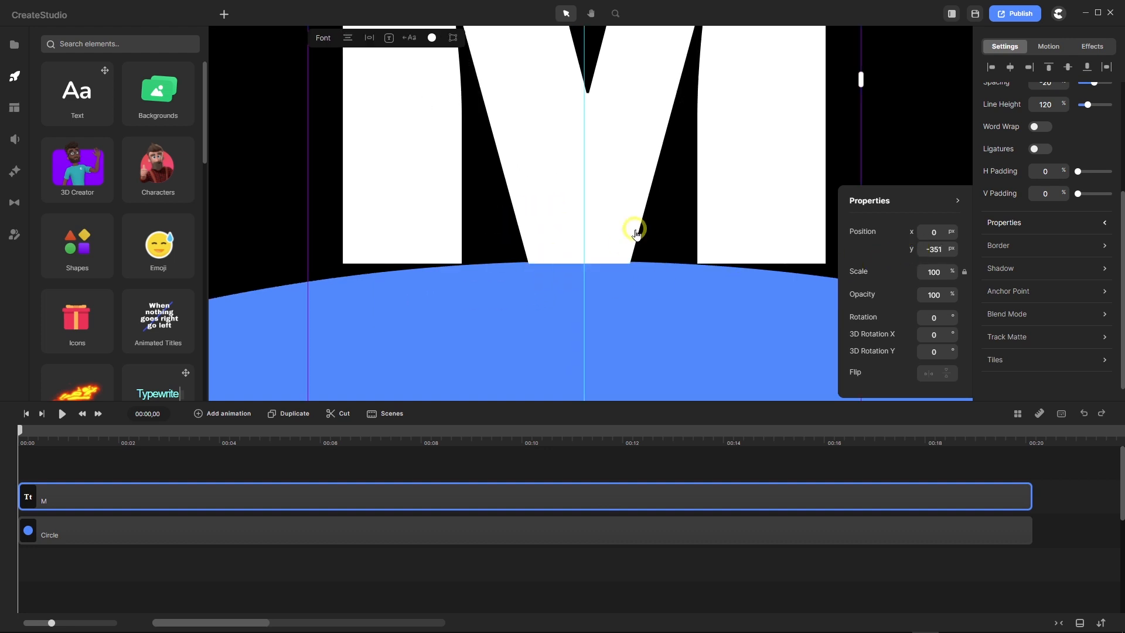
{"action": "scroll", "coordinate": [587, 175], "scroll_direction": "down", "scroll_amount": 3}
{"action": "scroll", "coordinate": [589, 178], "scroll_direction": "down", "scroll_amount": 4}
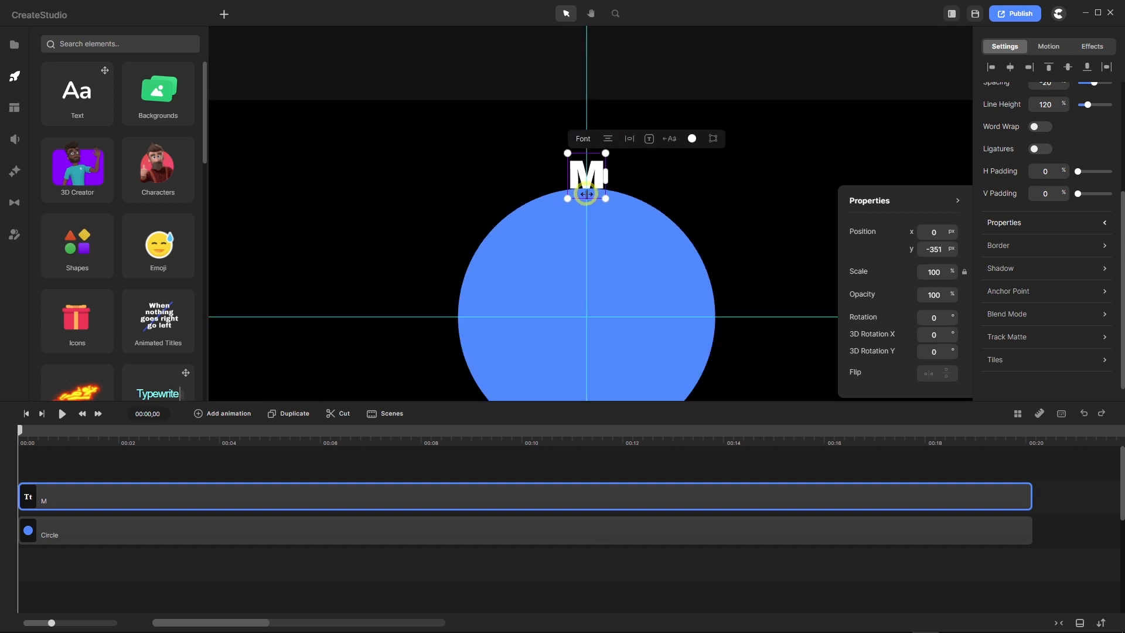
Duplicate the letter M and flip the copy vertically.
{"action": "left_click", "coordinate": [349, 487]}
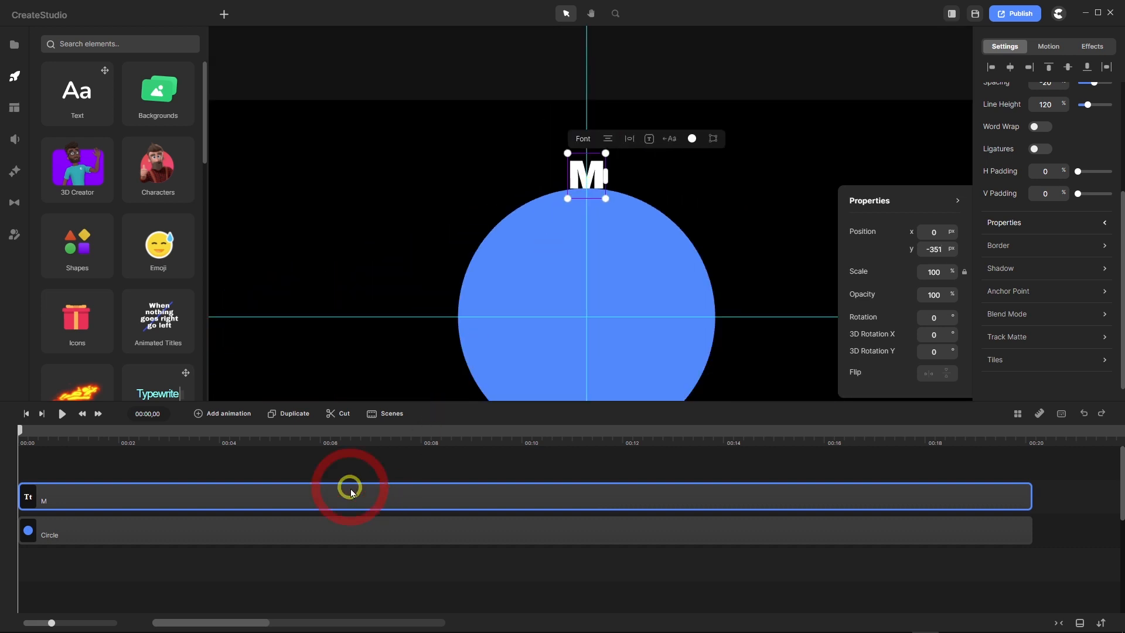
{"action": "left_click", "coordinate": [290, 418]}
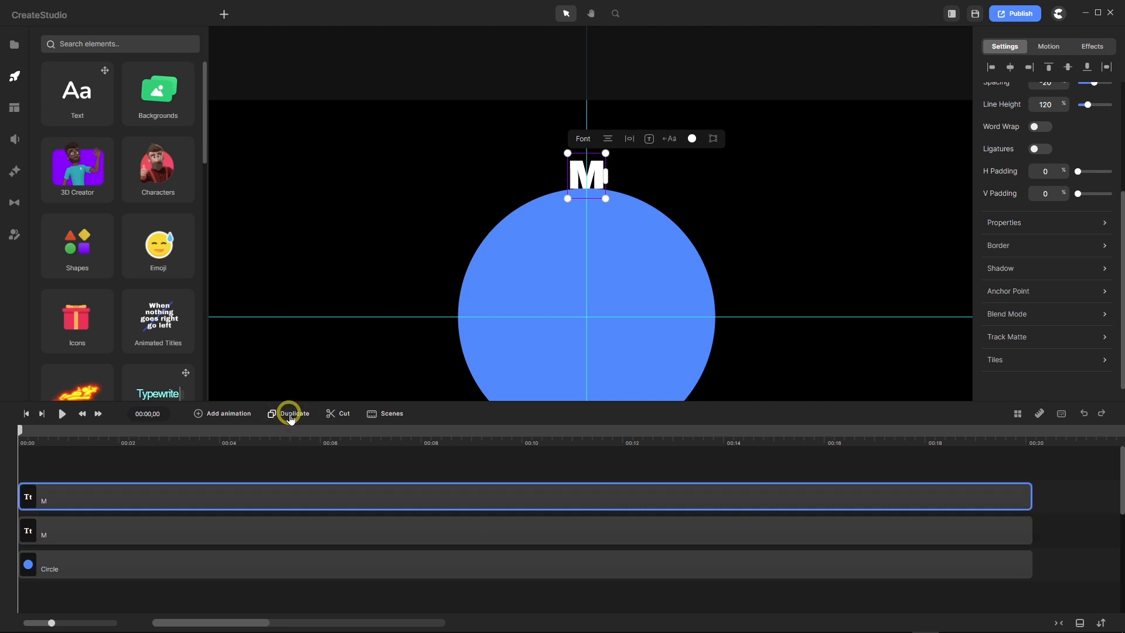
{"action": "left_click", "coordinate": [1103, 225]}
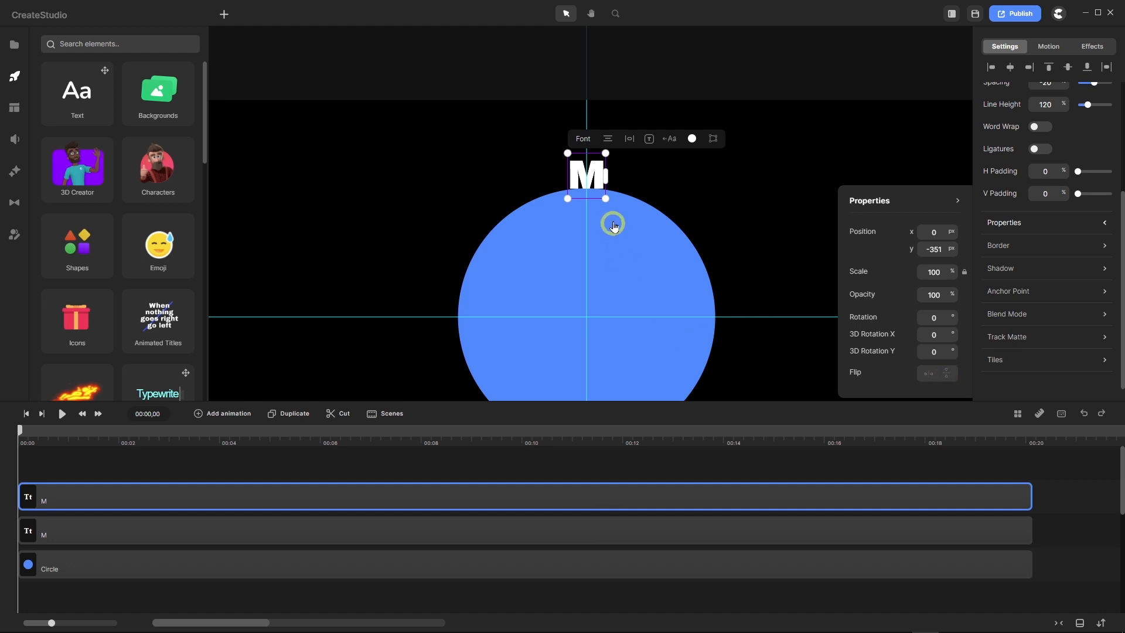
{"action": "scroll", "coordinate": [593, 176], "scroll_direction": "up", "scroll_amount": 2}
{"action": "scroll", "coordinate": [589, 176], "scroll_direction": "up", "scroll_amount": 3}
{"action": "scroll", "coordinate": [591, 178], "scroll_direction": "down", "scroll_amount": 2}
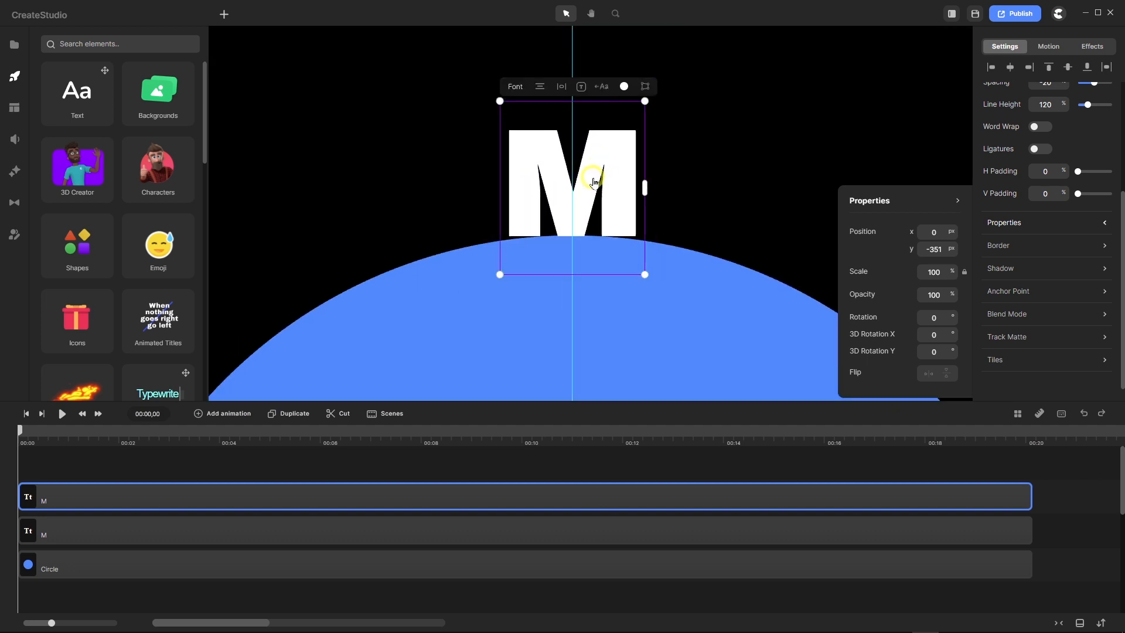
{"action": "scroll", "coordinate": [540, 142], "scroll_direction": "up", "scroll_amount": 2}
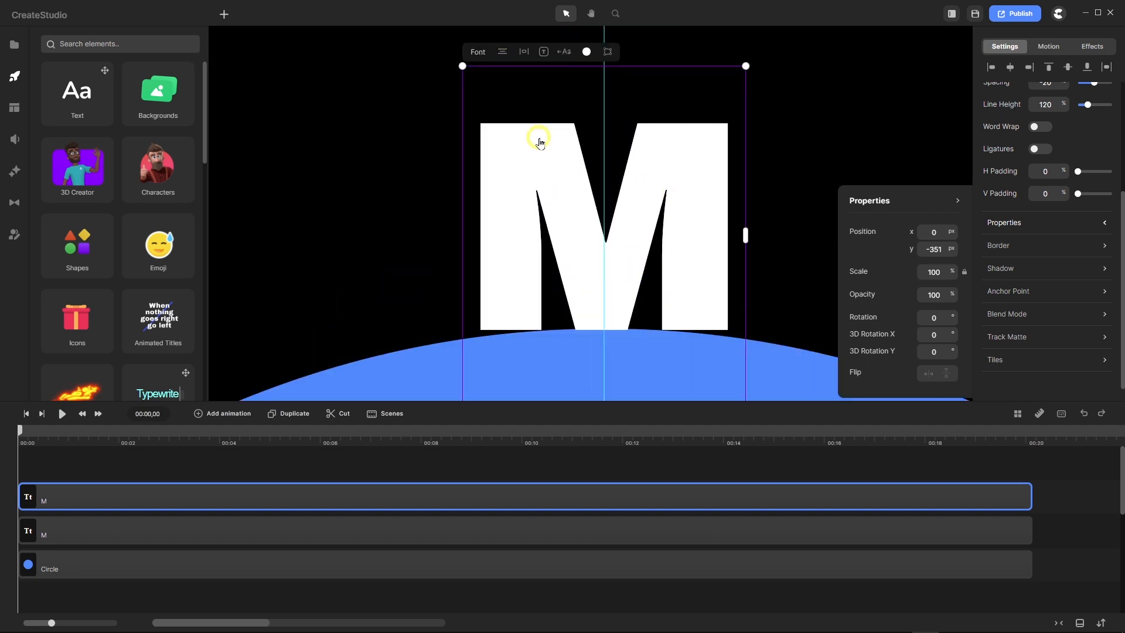
{"action": "scroll", "coordinate": [540, 143], "scroll_direction": "down", "scroll_amount": 1}
{"action": "scroll", "coordinate": [540, 143], "scroll_direction": "up", "scroll_amount": 1}
{"action": "scroll", "coordinate": [561, 123], "scroll_direction": "down", "scroll_amount": 3}
{"action": "scroll", "coordinate": [562, 267], "scroll_direction": "up", "scroll_amount": 3}
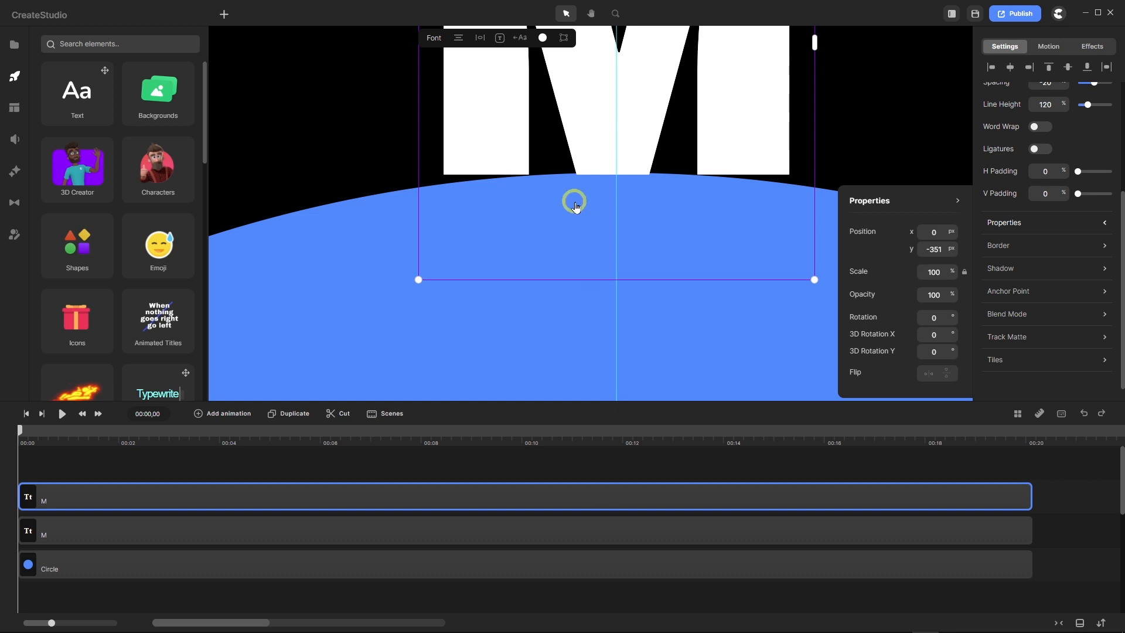
{"action": "scroll", "coordinate": [568, 153], "scroll_direction": "down", "scroll_amount": 4}
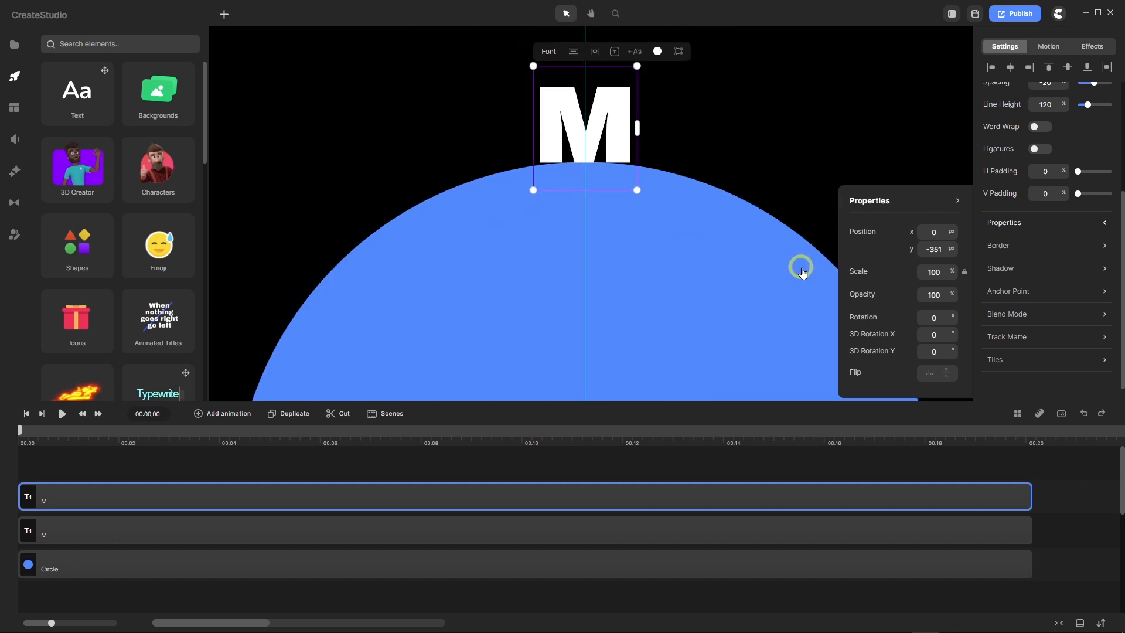
{"action": "left_click", "coordinate": [948, 371]}
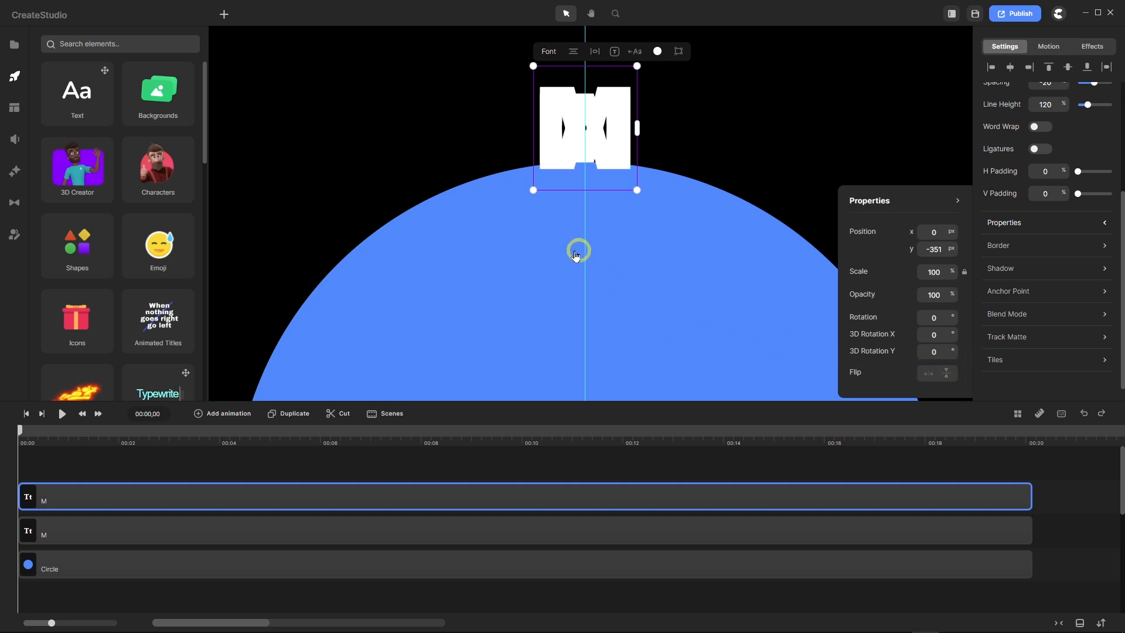
Set the flipped M copy's fill colour to red (ff0000).
{"action": "scroll", "coordinate": [553, 177], "scroll_direction": "down", "scroll_amount": 3}
{"action": "scroll", "coordinate": [571, 181], "scroll_direction": "up", "scroll_amount": 2}
{"action": "scroll", "coordinate": [571, 183], "scroll_direction": "up", "scroll_amount": 2}
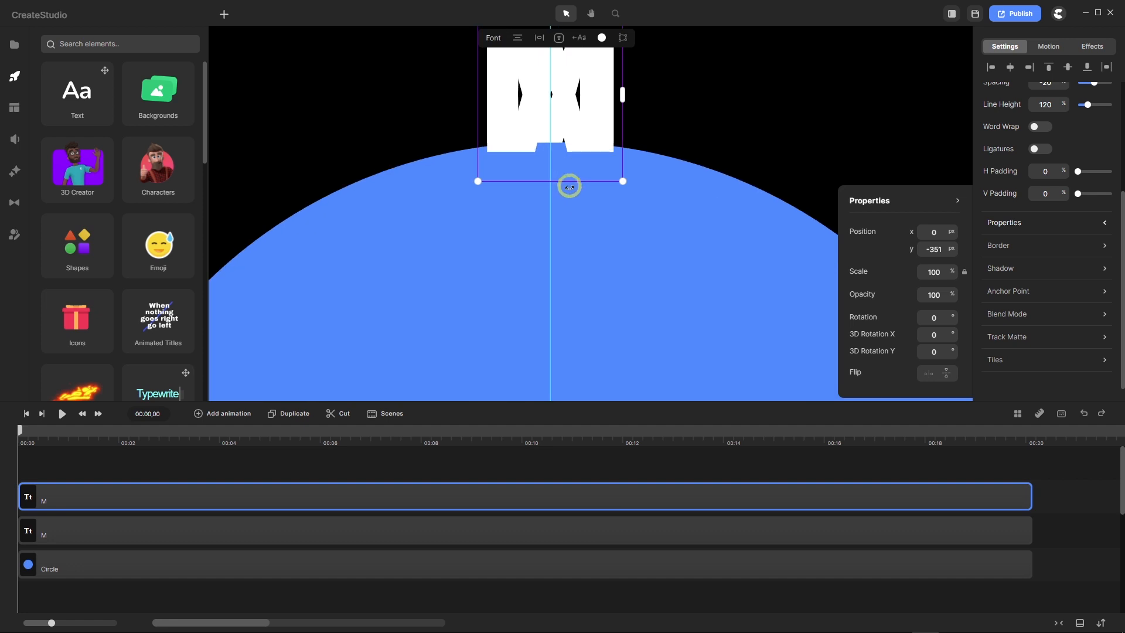
{"action": "scroll", "coordinate": [568, 184], "scroll_direction": "down", "scroll_amount": 2}
{"action": "scroll", "coordinate": [535, 121], "scroll_direction": "up", "scroll_amount": 3}
{"action": "scroll", "coordinate": [536, 127], "scroll_direction": "up", "scroll_amount": 1}
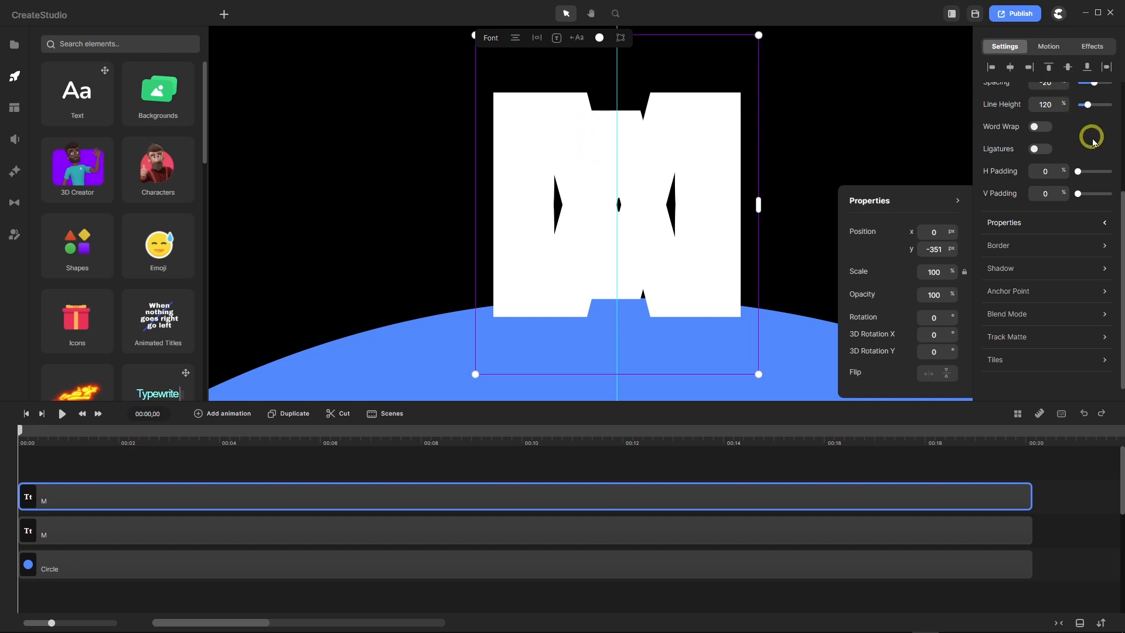
{"action": "scroll", "coordinate": [1099, 130], "scroll_direction": "up", "scroll_amount": 3}
{"action": "left_click", "coordinate": [1072, 146]}
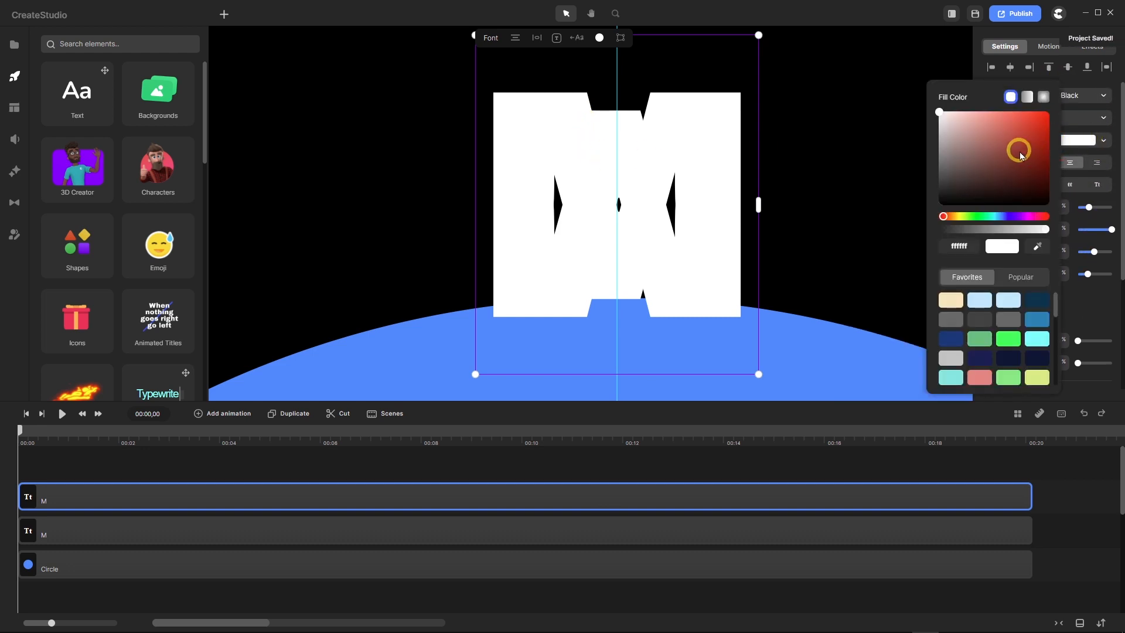
{"action": "left_click_drag", "start_coordinate": [1020, 156], "coordinate": [1065, 95]}
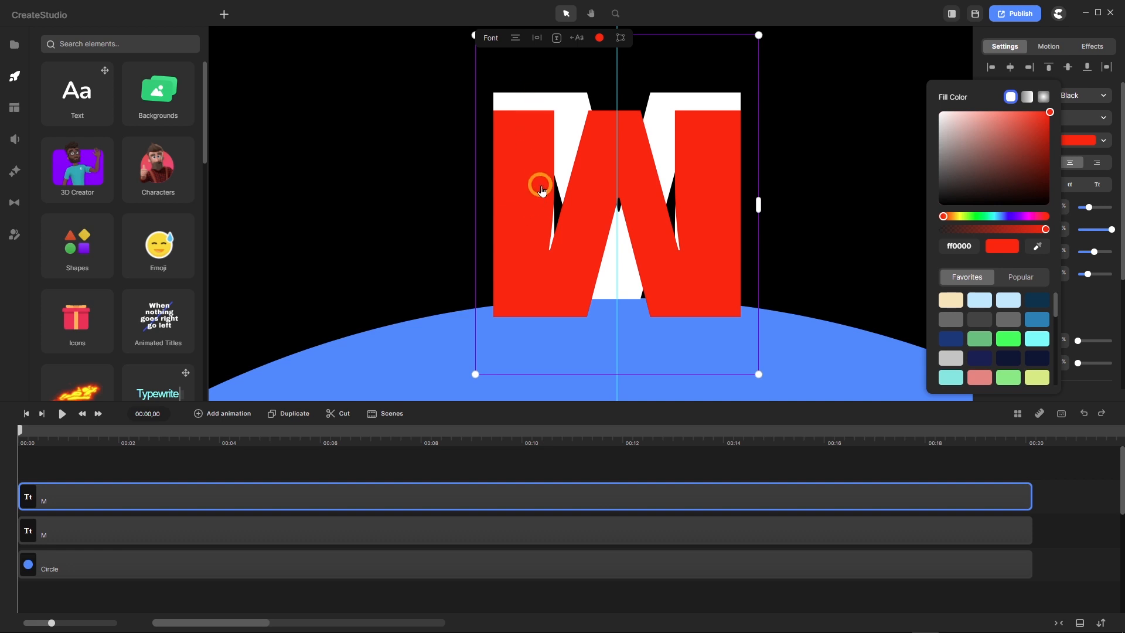
{"action": "scroll", "coordinate": [626, 169], "scroll_direction": "down", "scroll_amount": 6}
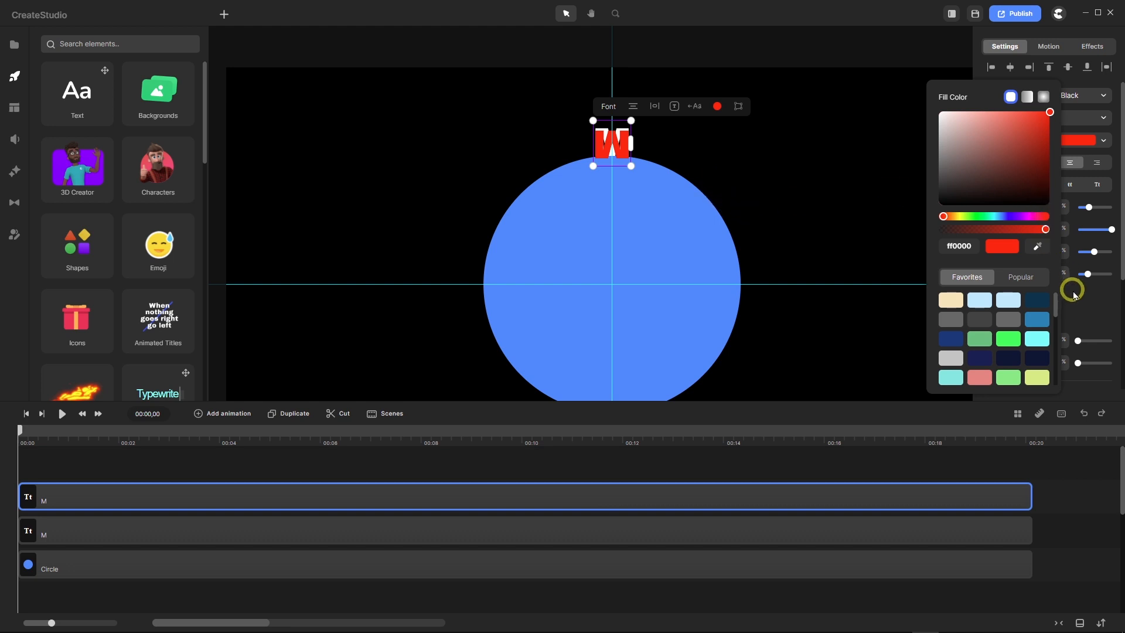
{"action": "left_click", "coordinate": [1084, 315]}
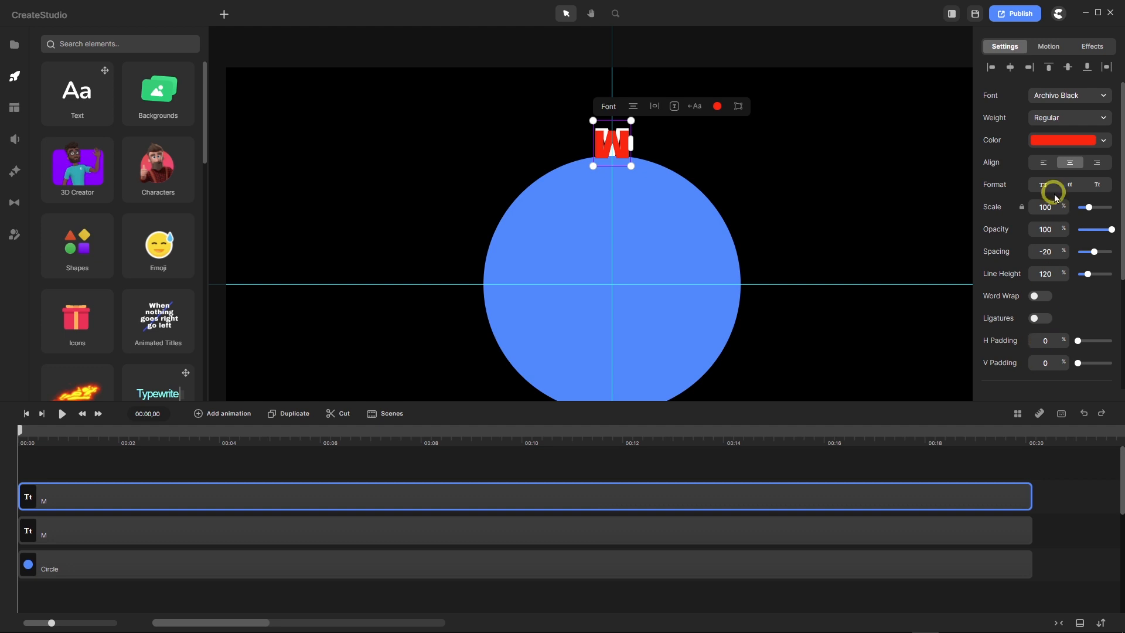
Set the red flipped M's vertical position to 351 px, mirroring the white M below the circle.
{"action": "scroll", "coordinate": [1052, 279], "scroll_direction": "down", "scroll_amount": 3}
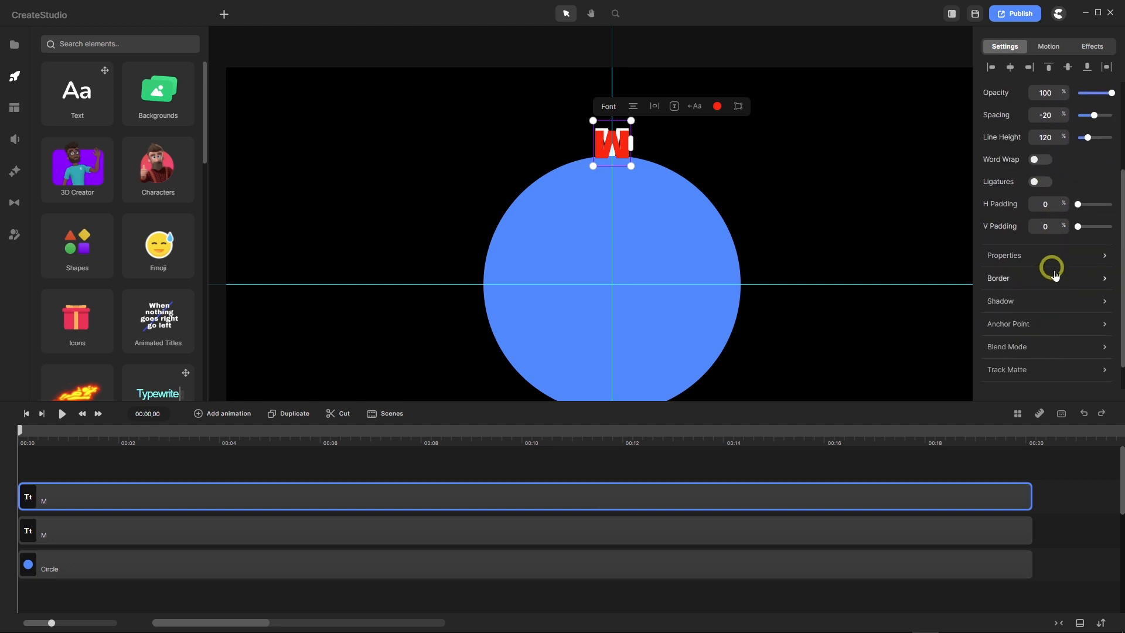
{"action": "left_click", "coordinate": [1104, 256]}
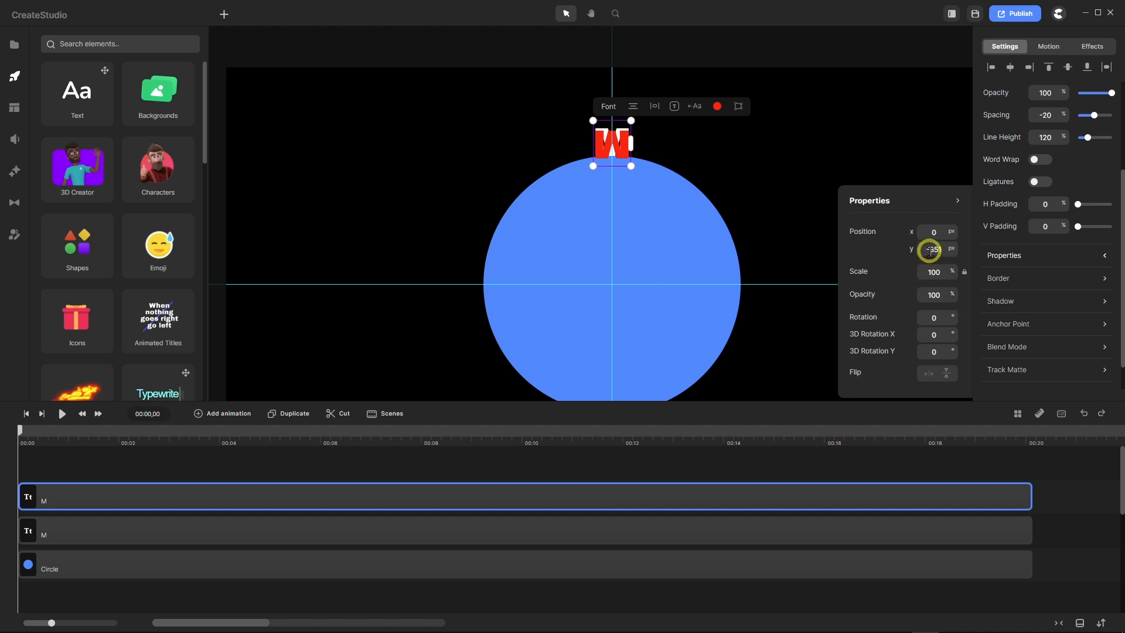
{"action": "key", "text": "BackSpace"}
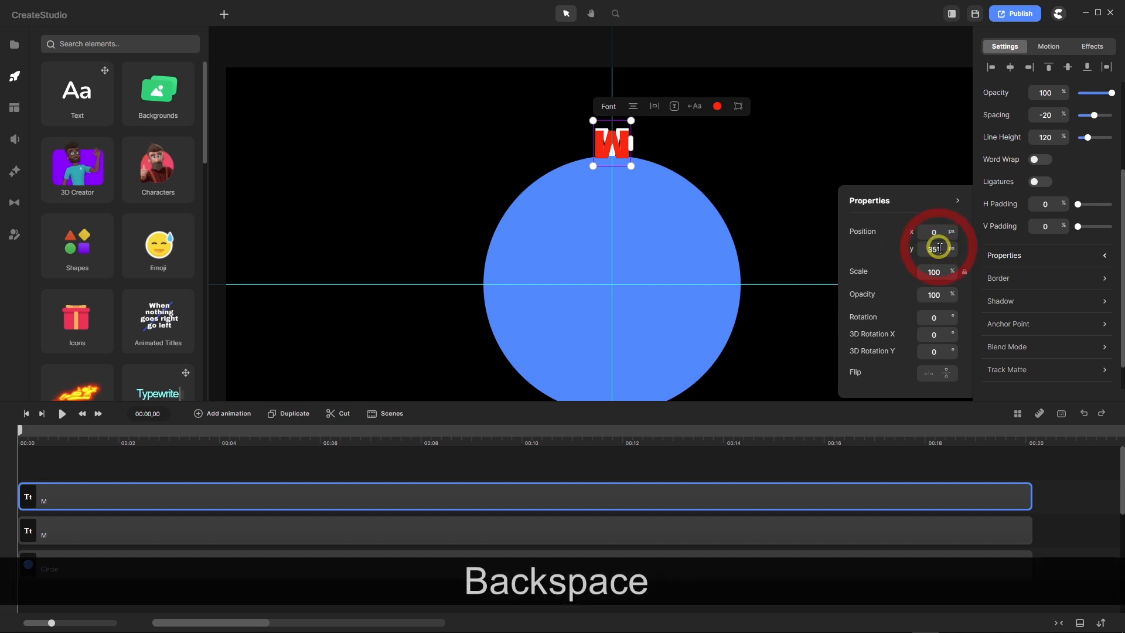
{"action": "key", "text": "Return"}
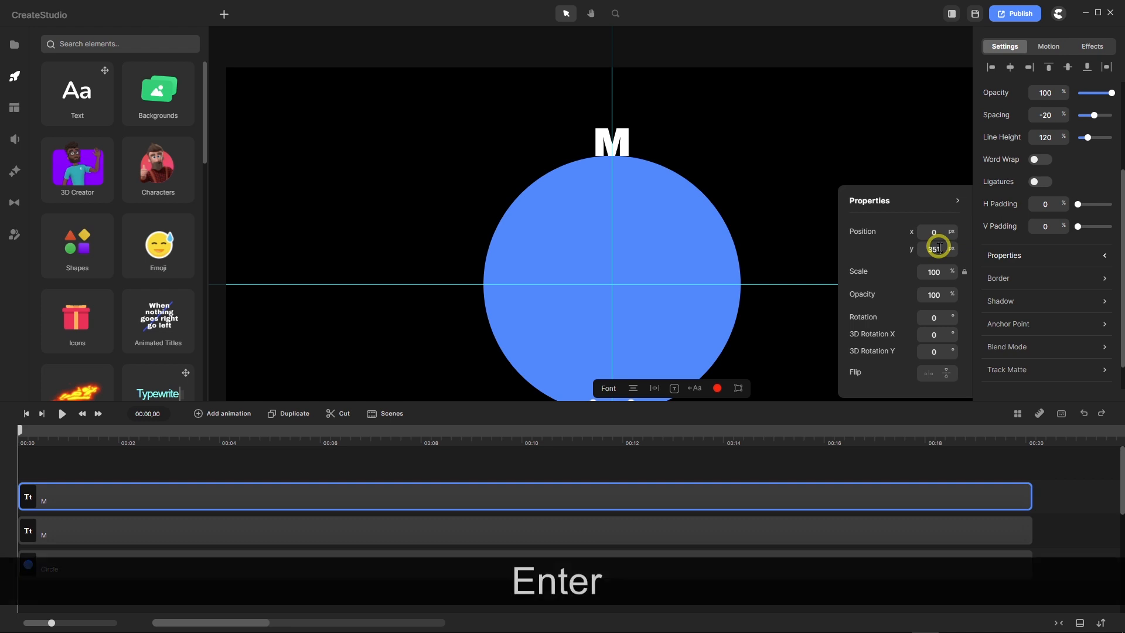
Examine up close how the red and white M letters meet the circle's lower and upper edges.
{"action": "scroll", "coordinate": [615, 223], "scroll_direction": "down", "scroll_amount": 3}
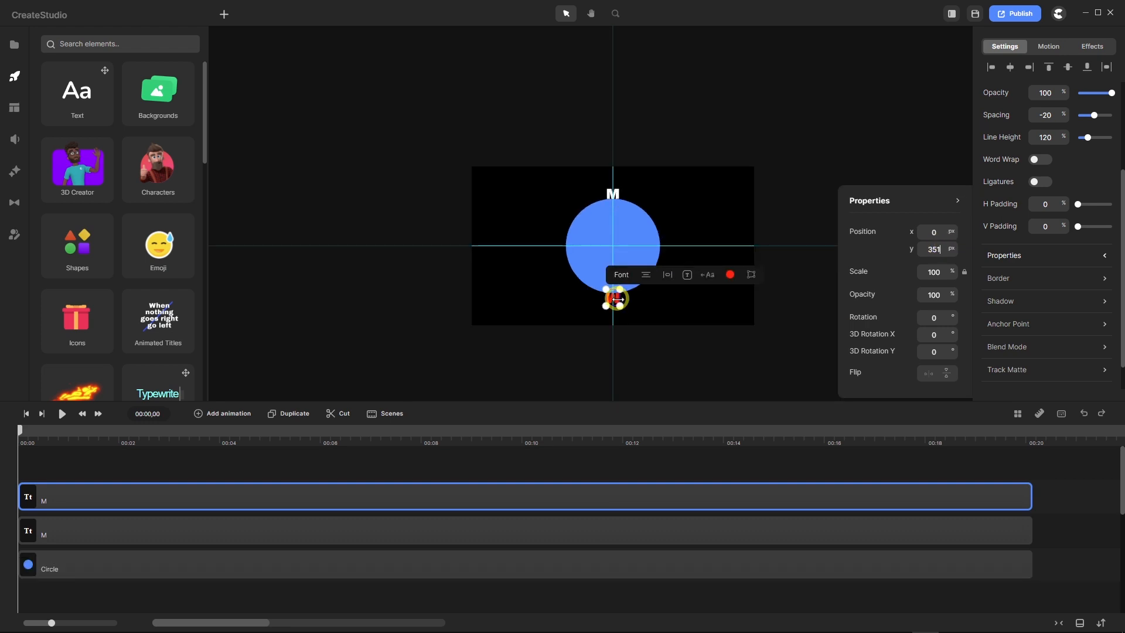
{"action": "scroll", "coordinate": [614, 296], "scroll_direction": "up", "scroll_amount": 5}
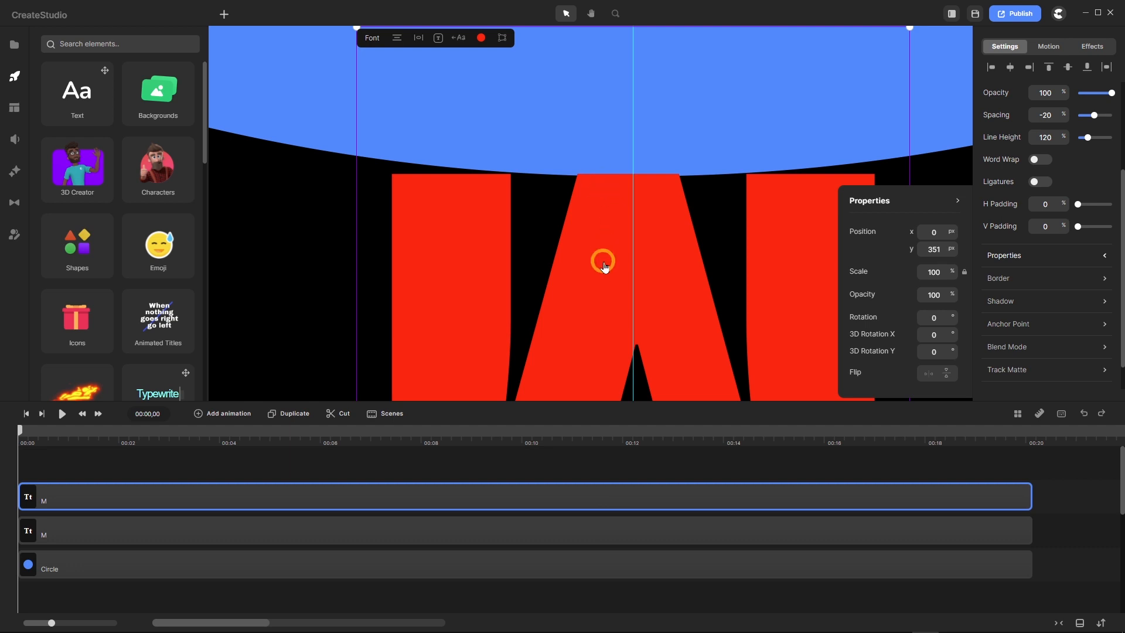
{"action": "scroll", "coordinate": [603, 261], "scroll_direction": "down", "scroll_amount": 5}
{"action": "scroll", "coordinate": [603, 270], "scroll_direction": "down", "scroll_amount": 3}
{"action": "scroll", "coordinate": [603, 73], "scroll_direction": "up", "scroll_amount": 5}
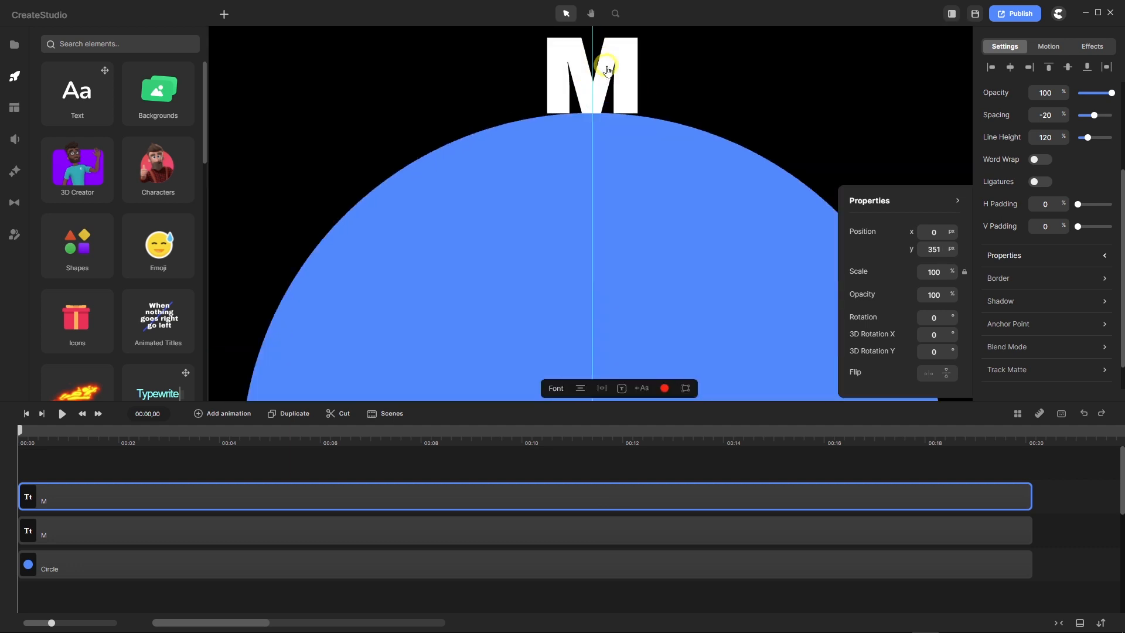
{"action": "scroll", "coordinate": [554, 252], "scroll_direction": "up", "scroll_amount": 1}
{"action": "scroll", "coordinate": [588, 173], "scroll_direction": "down", "scroll_amount": 5}
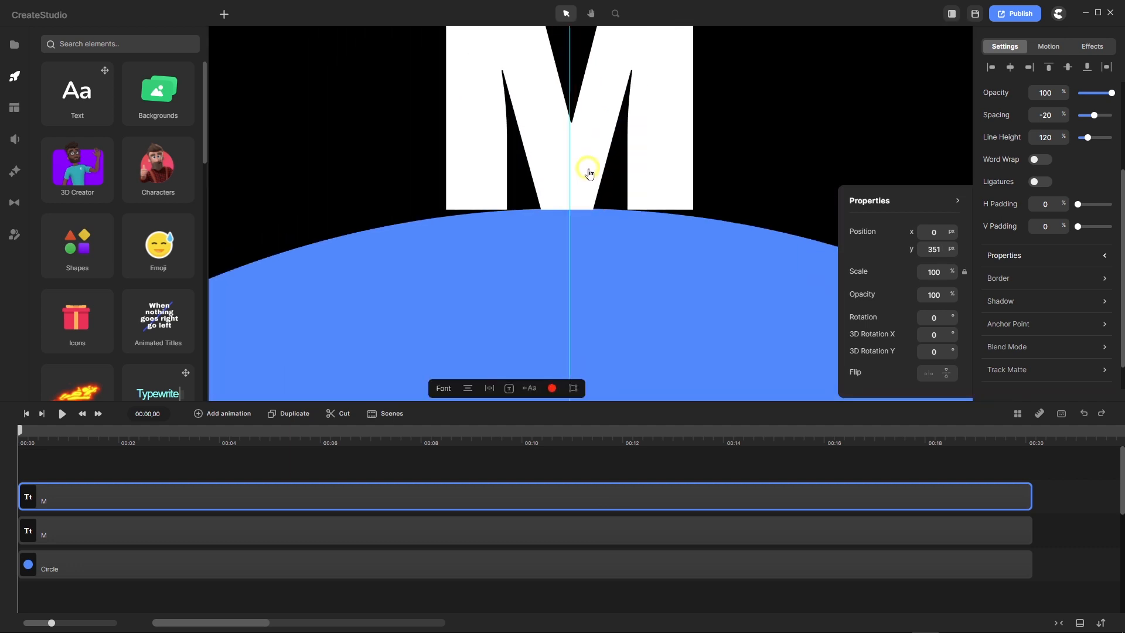
{"action": "scroll", "coordinate": [589, 173], "scroll_direction": "down", "scroll_amount": 5}
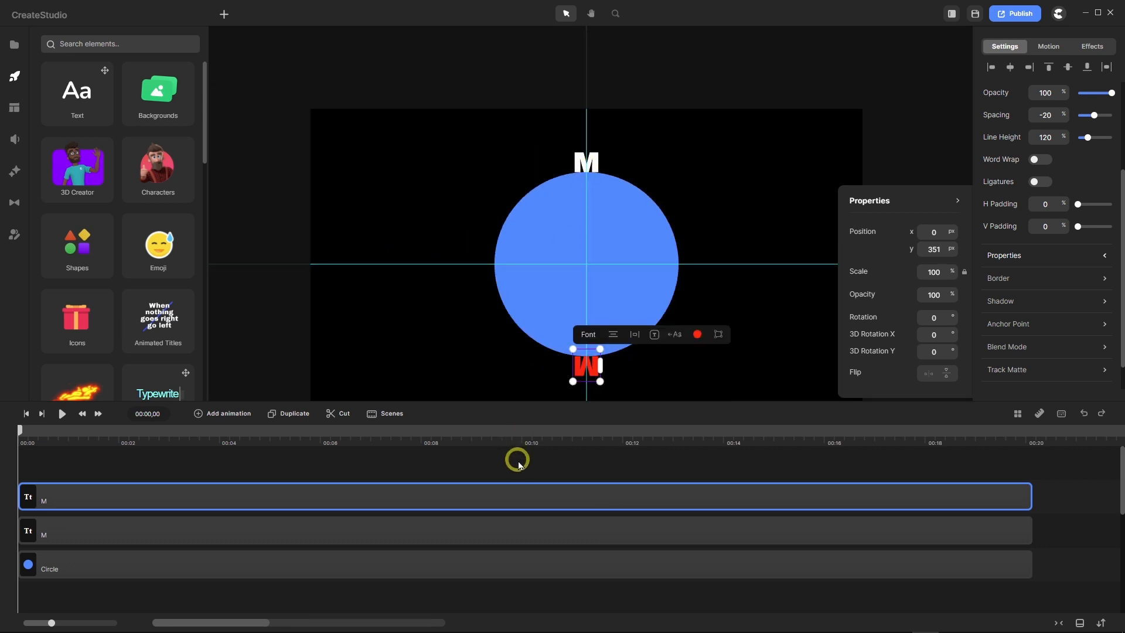
Group the white M and the red flipped M, and show the group's properties with its anchor settings.
{"action": "left_click", "coordinate": [505, 488]}
{"action": "left_click_drag", "start_coordinate": [508, 491], "coordinate": [472, 530]}
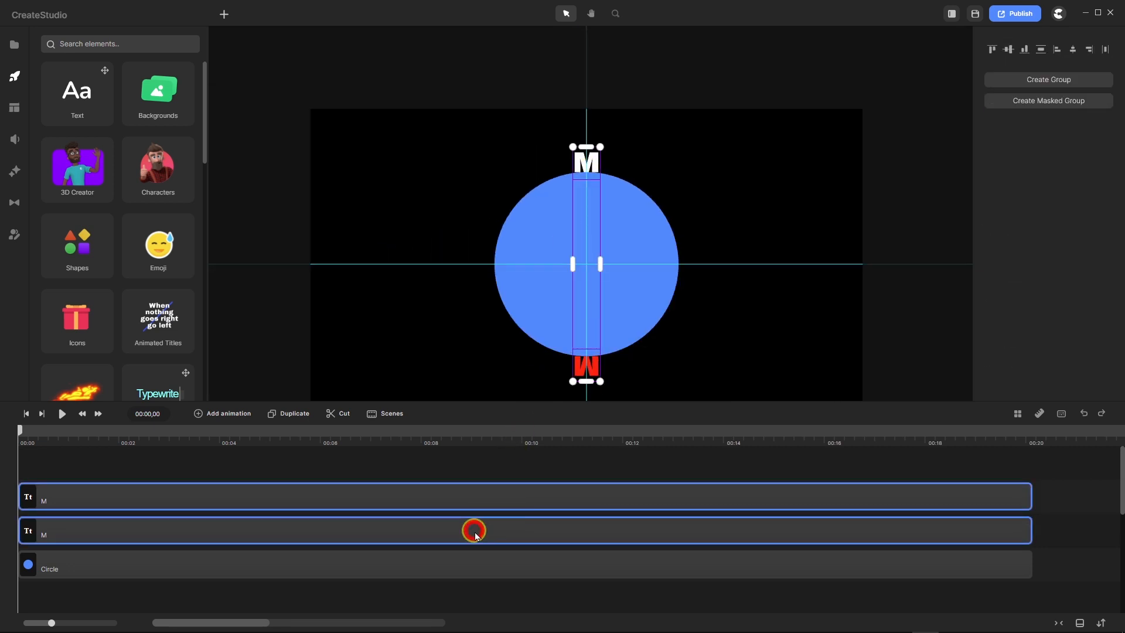
{"action": "right_click", "coordinate": [484, 495]}
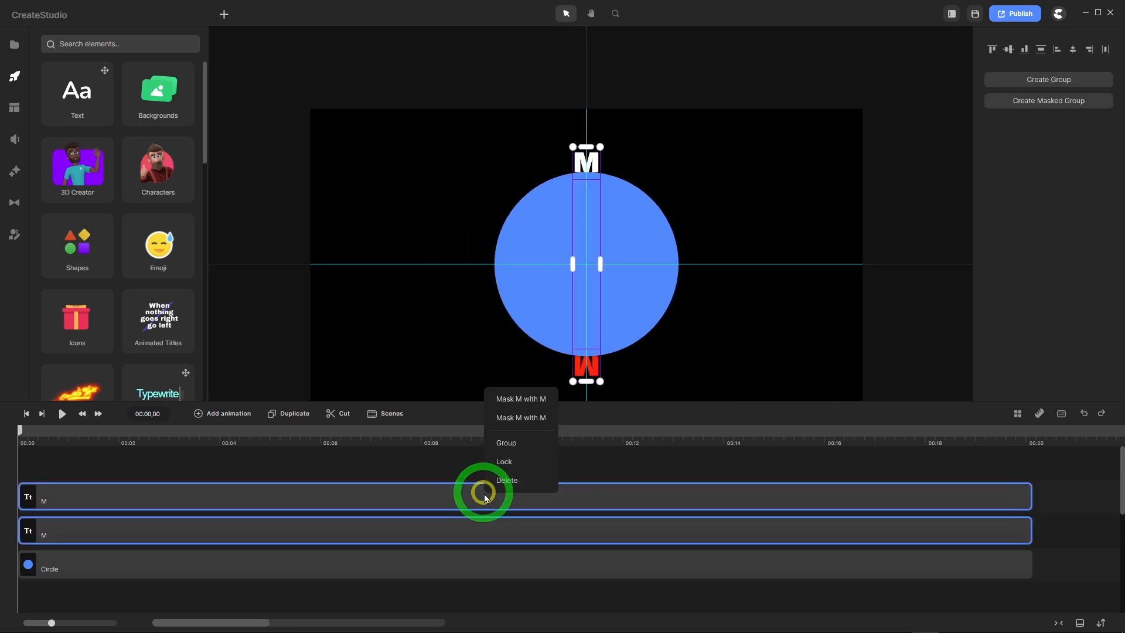
{"action": "left_click", "coordinate": [507, 445]}
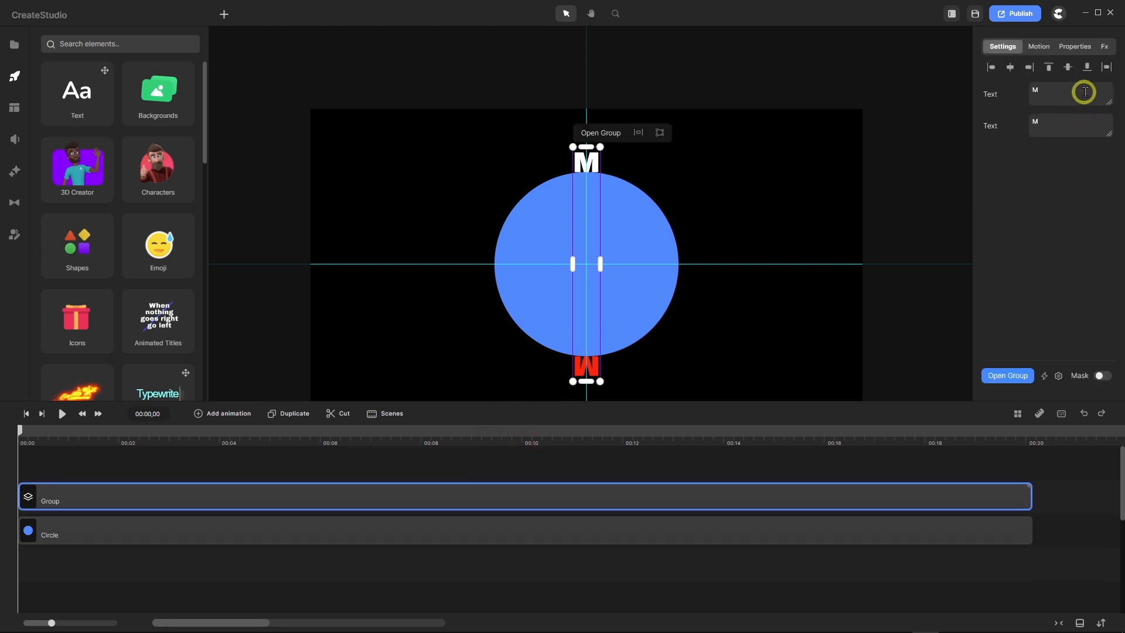
{"action": "left_click", "coordinate": [1075, 46]}
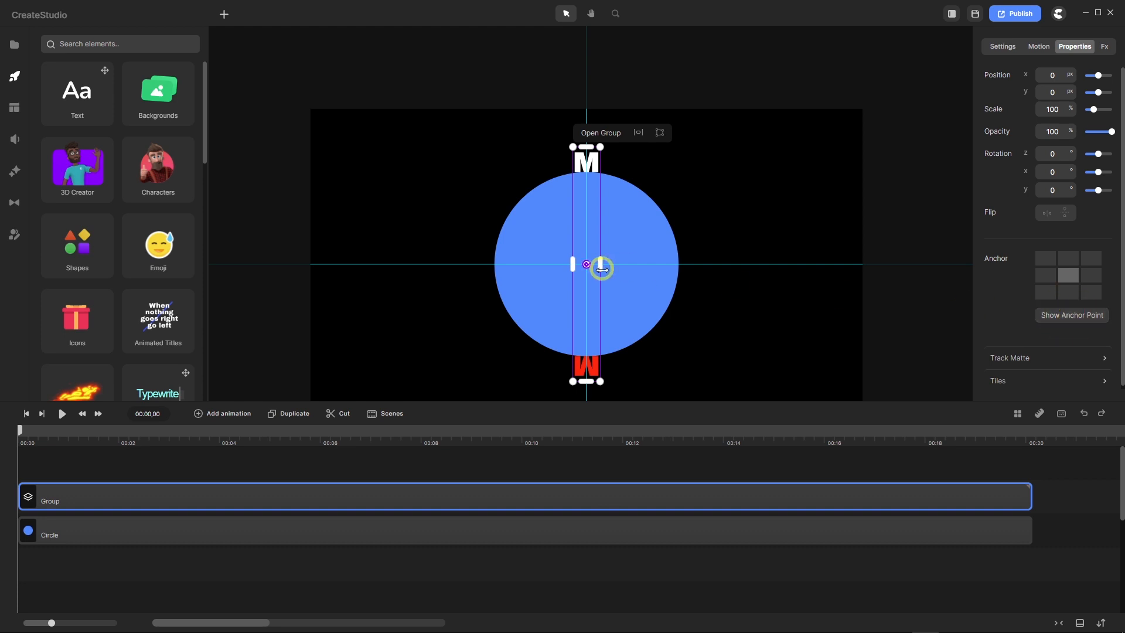
Delete the red flipped M from inside the group, leaving the white M, and return to the main timeline.
{"action": "scroll", "coordinate": [590, 274], "scroll_direction": "up", "scroll_amount": 10}
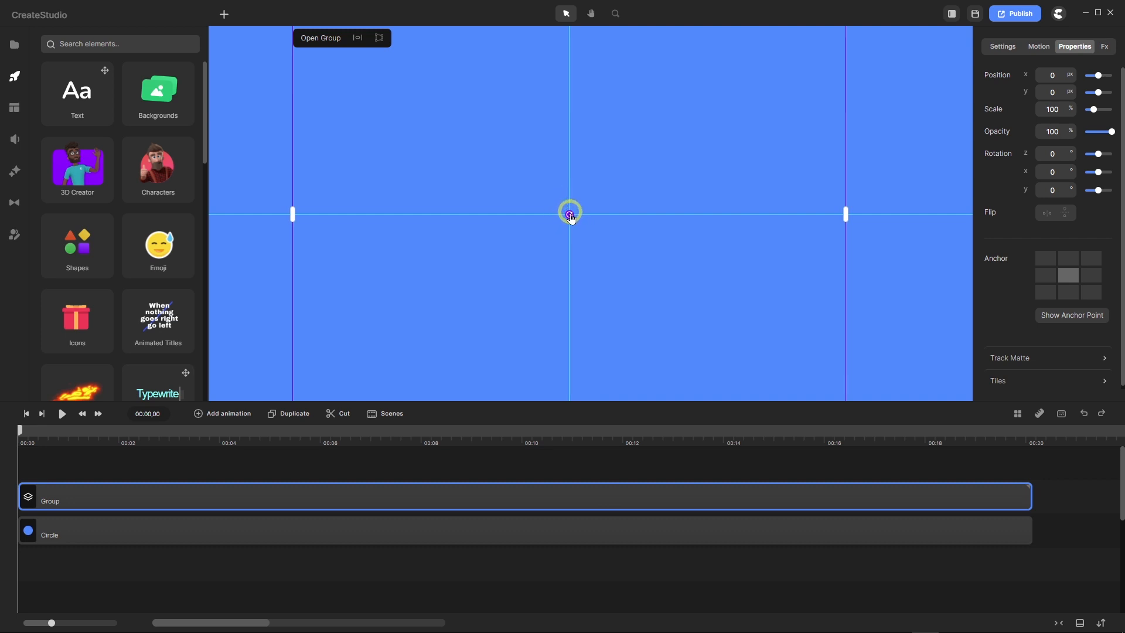
{"action": "scroll", "coordinate": [578, 225], "scroll_direction": "down", "scroll_amount": 8}
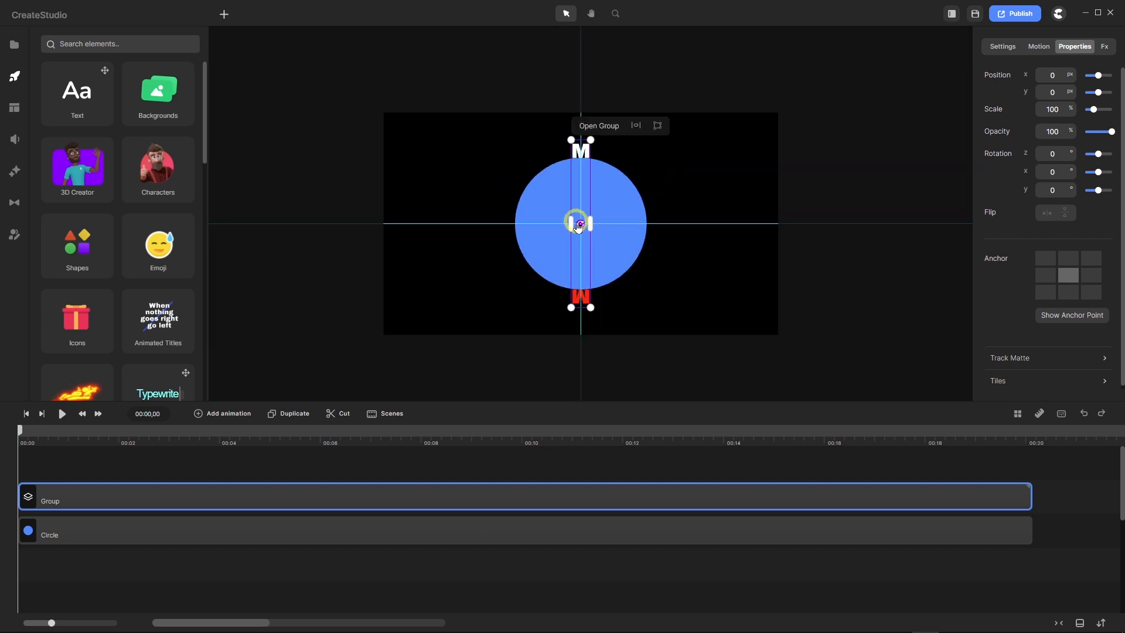
{"action": "scroll", "coordinate": [579, 227], "scroll_direction": "up", "scroll_amount": 2}
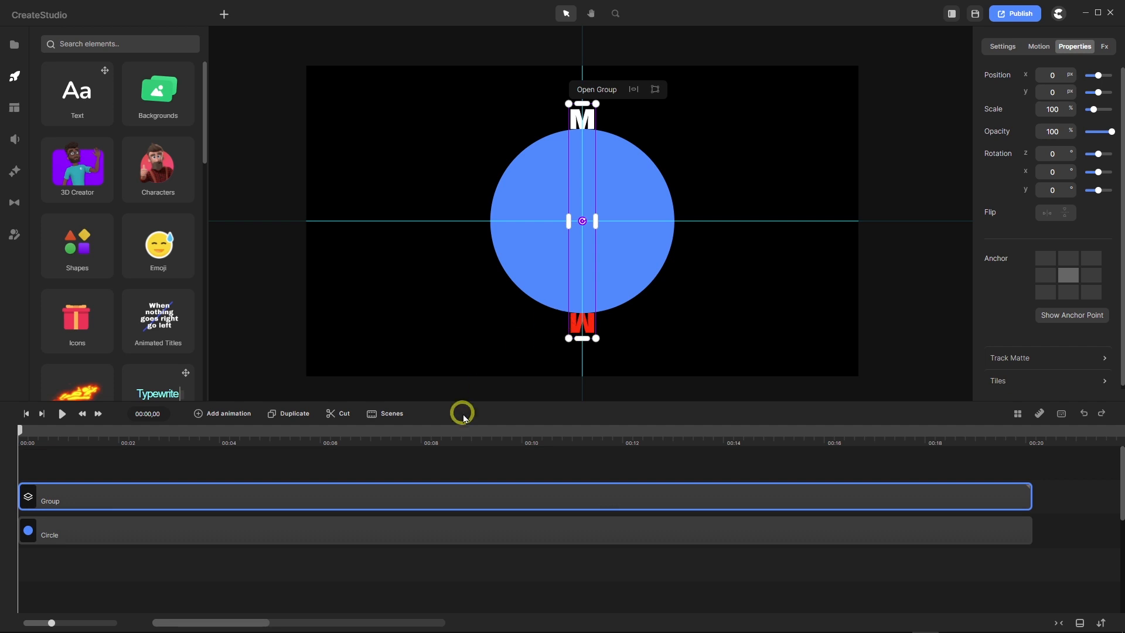
{"action": "double_click", "coordinate": [420, 498]}
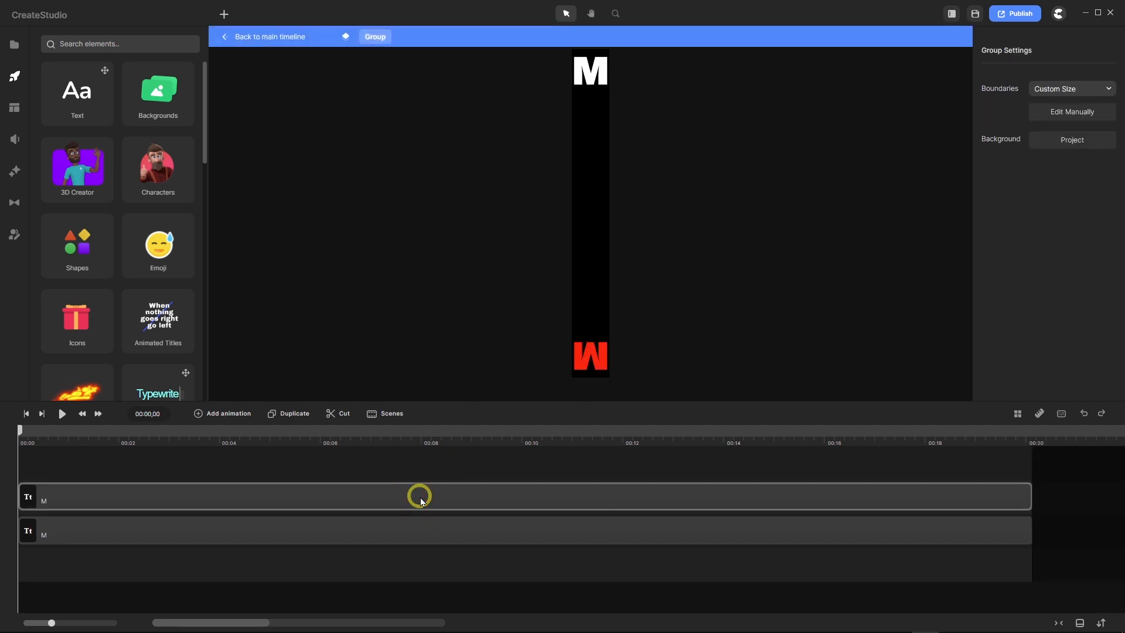
{"action": "left_click", "coordinate": [420, 498]}
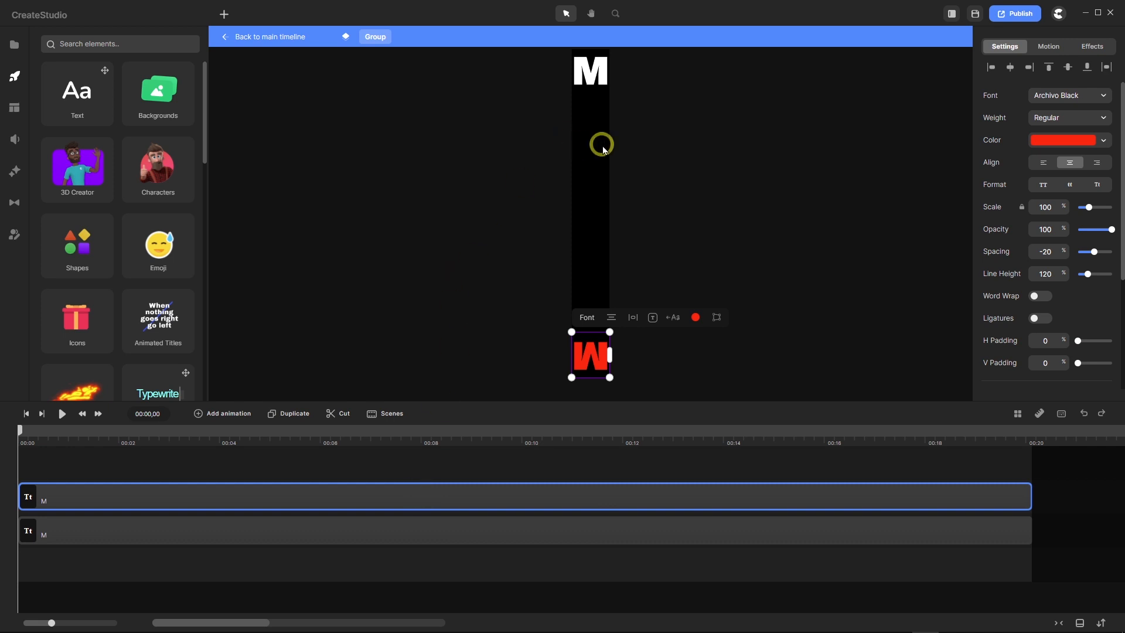
{"action": "left_click", "coordinate": [387, 469]}
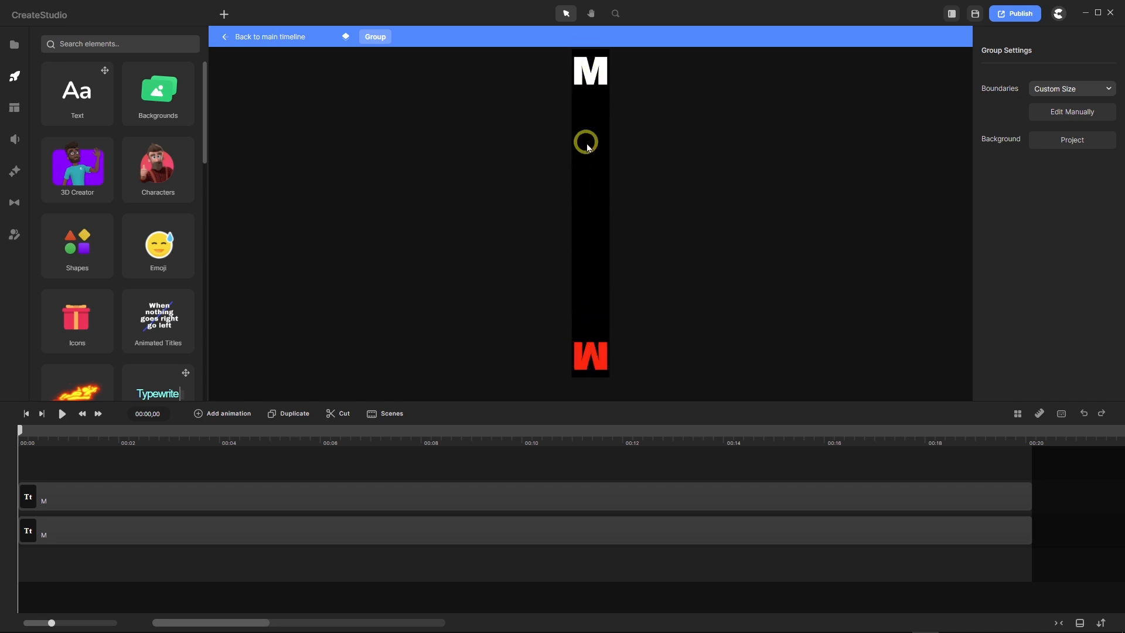
{"action": "left_click", "coordinate": [215, 502]}
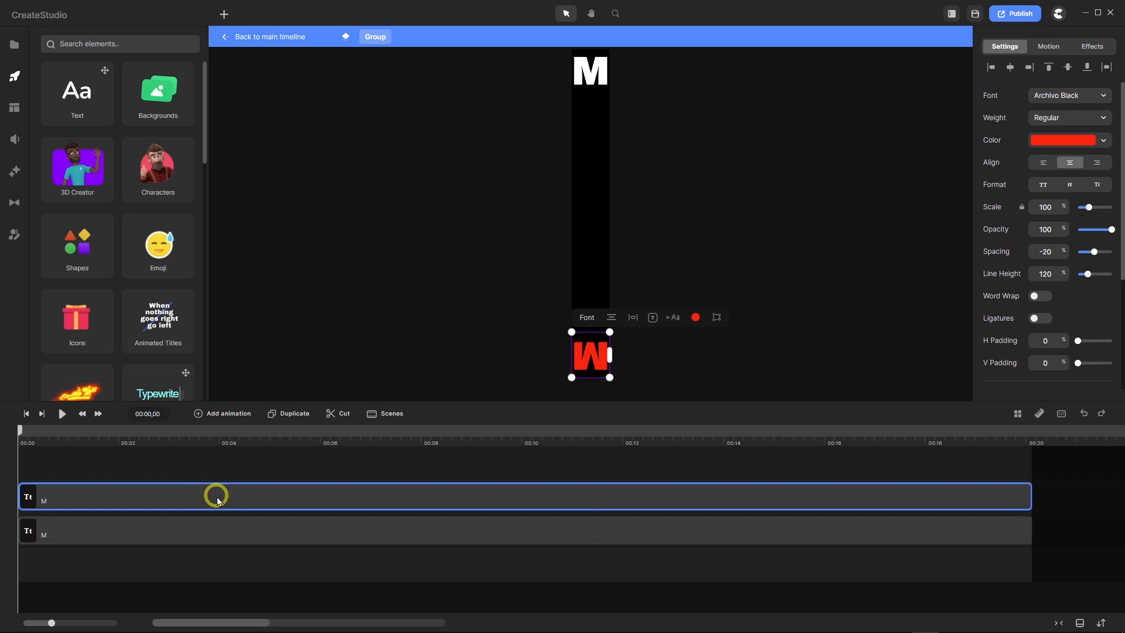
{"action": "key", "text": "Delete"}
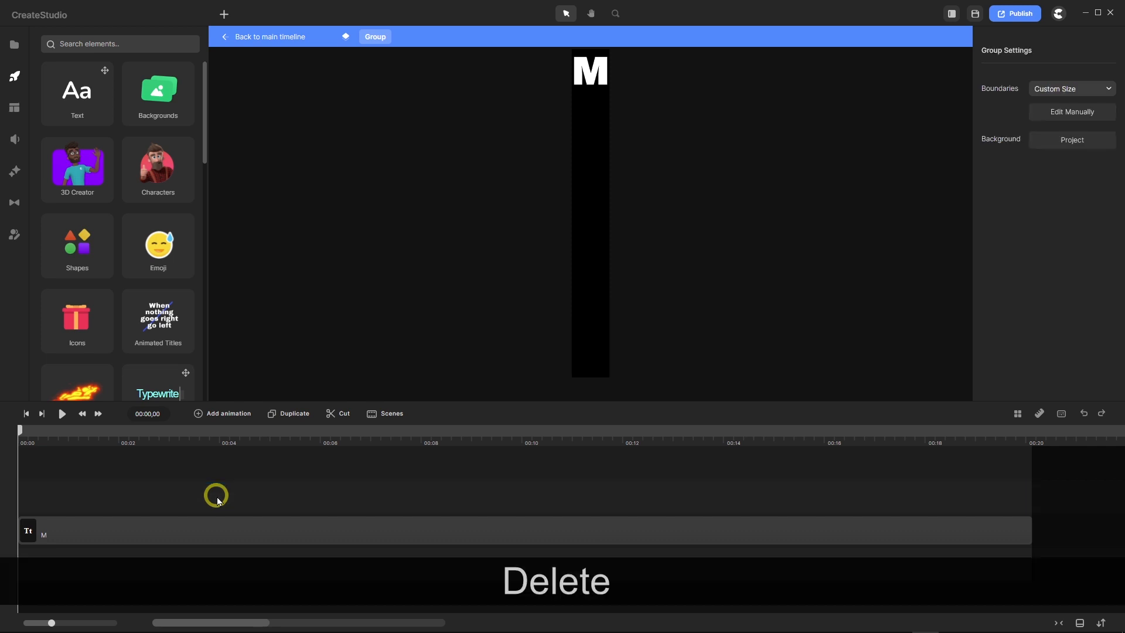
{"action": "left_click", "coordinate": [275, 38]}
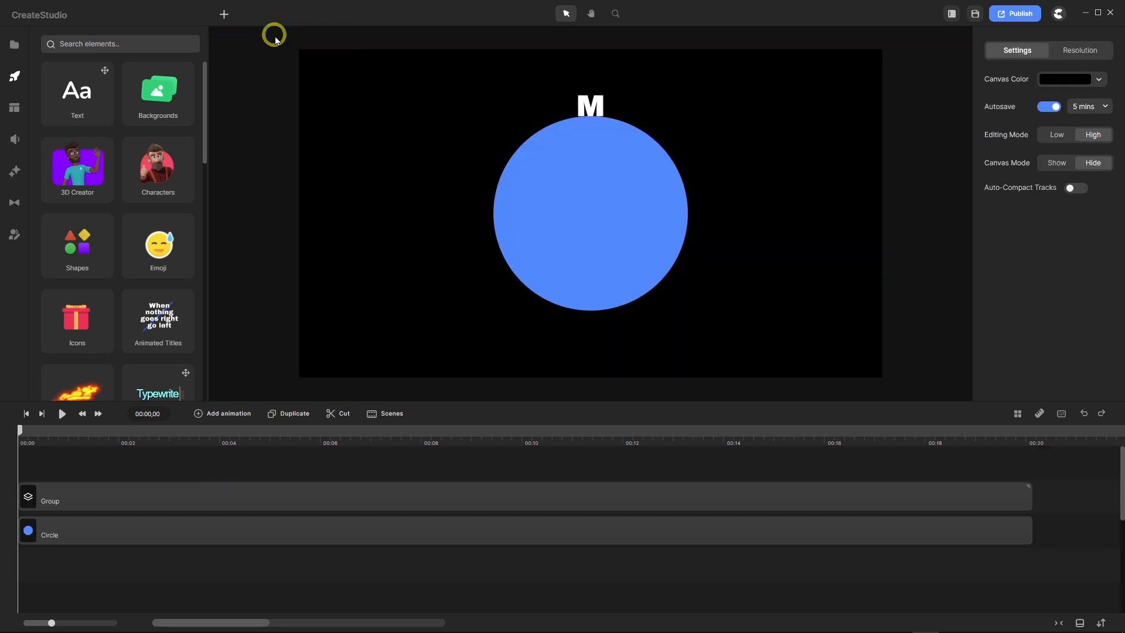
Change the group's letter to C and rotate the group counterclockwise so the C sits on the circle's upper-left edge.
{"action": "left_click", "coordinate": [236, 498]}
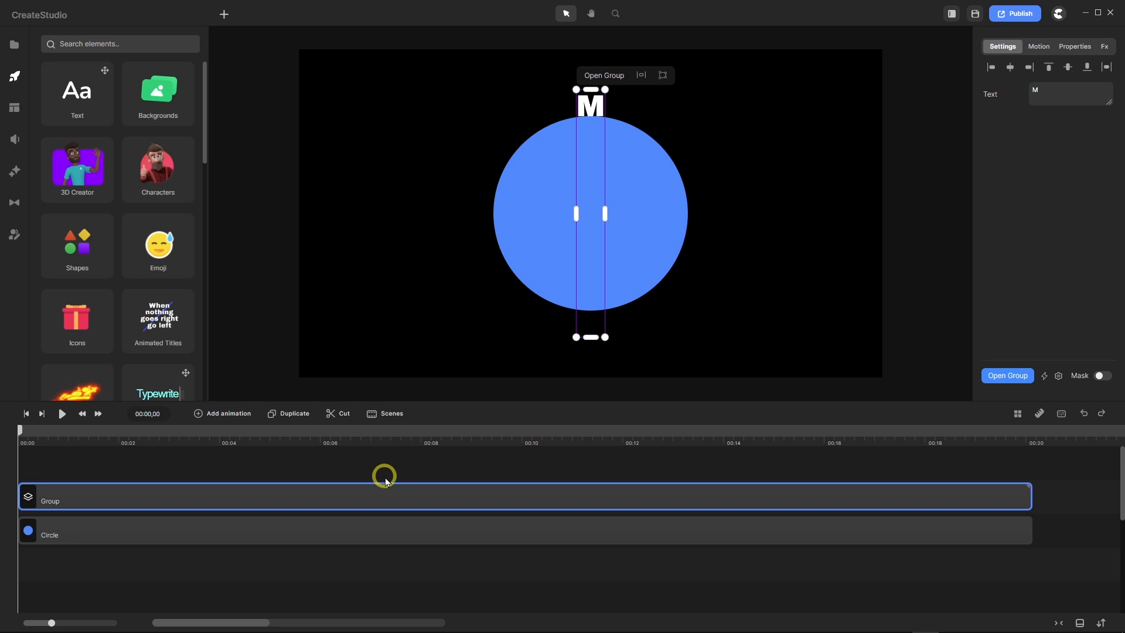
{"action": "double_click", "coordinate": [1028, 89]}
{"action": "key", "text": "shift"}
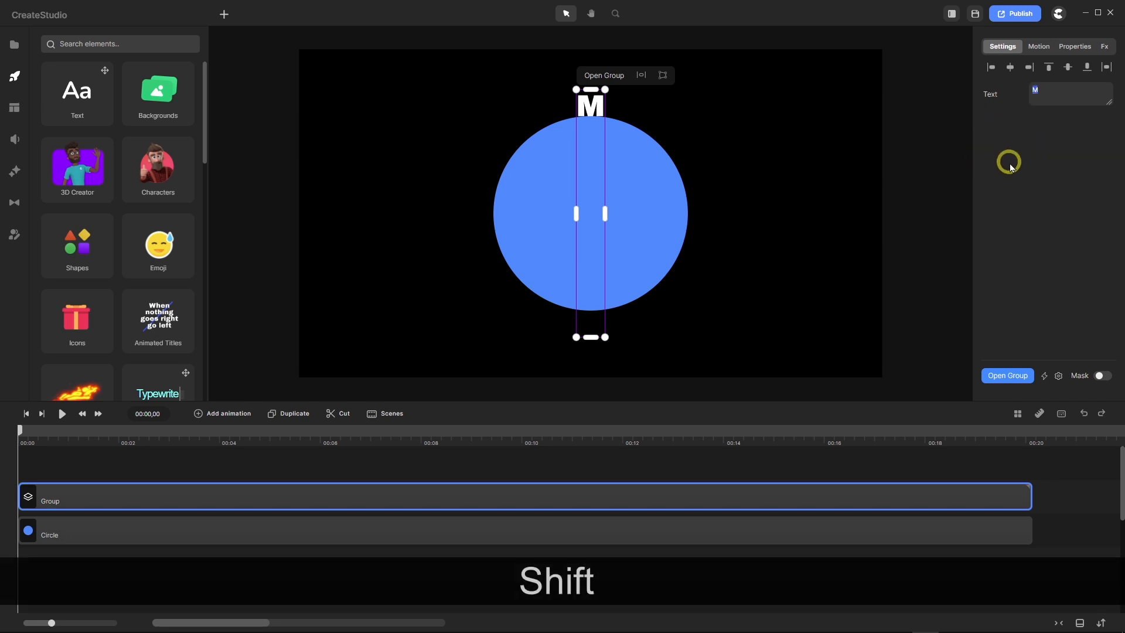
{"action": "type", "text": "C"}
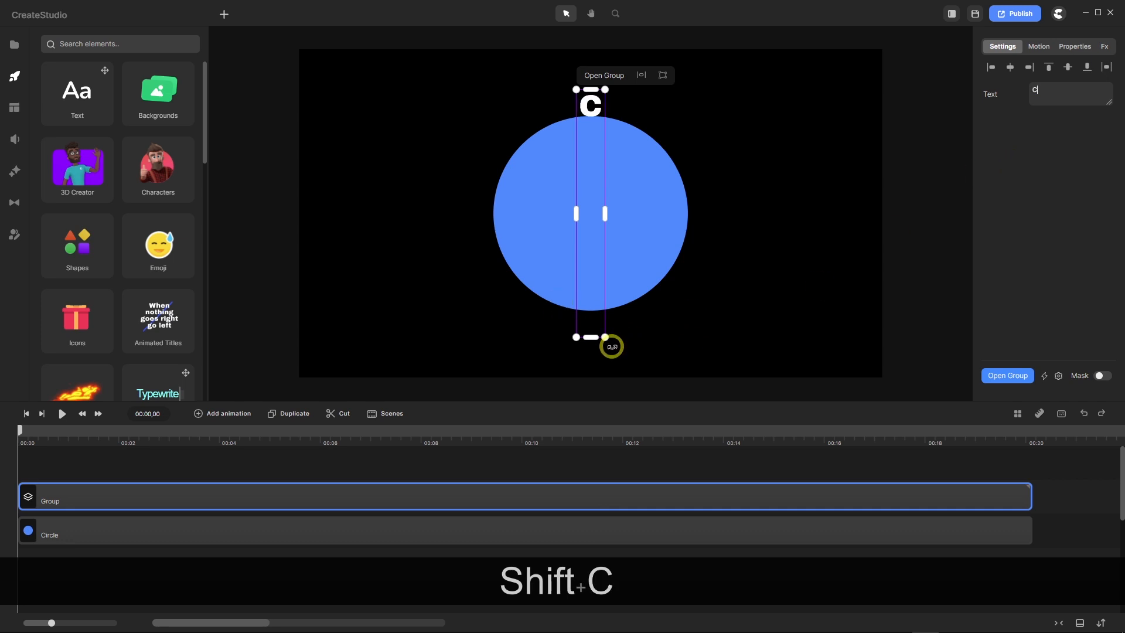
{"action": "left_click_drag", "start_coordinate": [611, 348], "coordinate": [740, 259]}
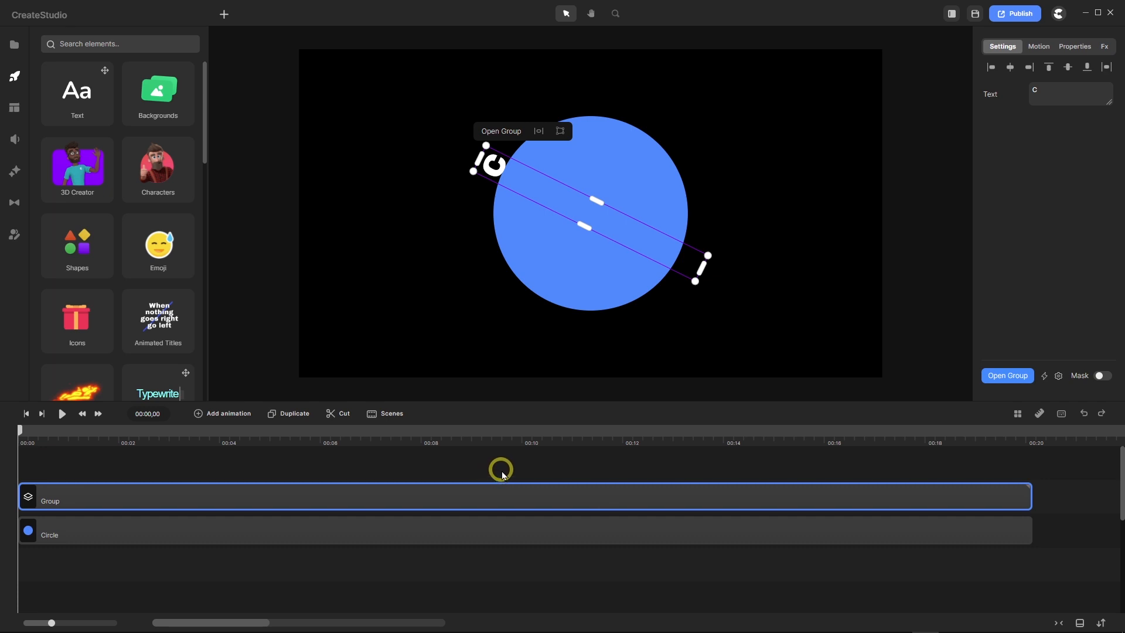
Duplicate the C group, change the copy's letter to U, and rotate it clockwise beside the C.
{"action": "left_click", "coordinate": [296, 414]}
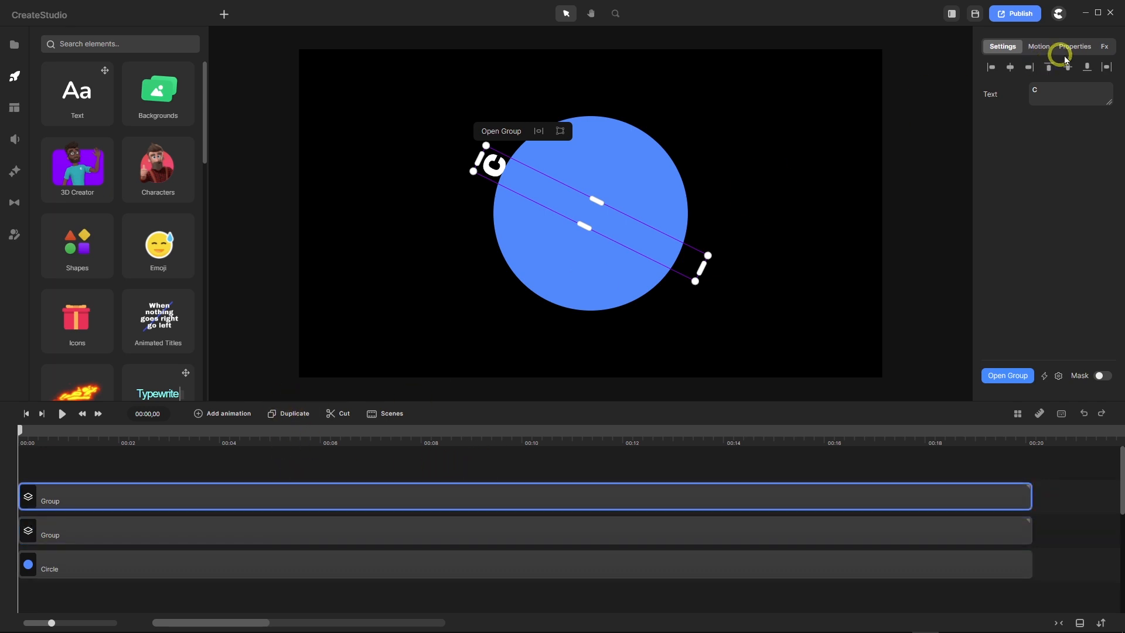
{"action": "left_click_drag", "start_coordinate": [1049, 91], "coordinate": [1008, 102]}
{"action": "type", "text": "U"}
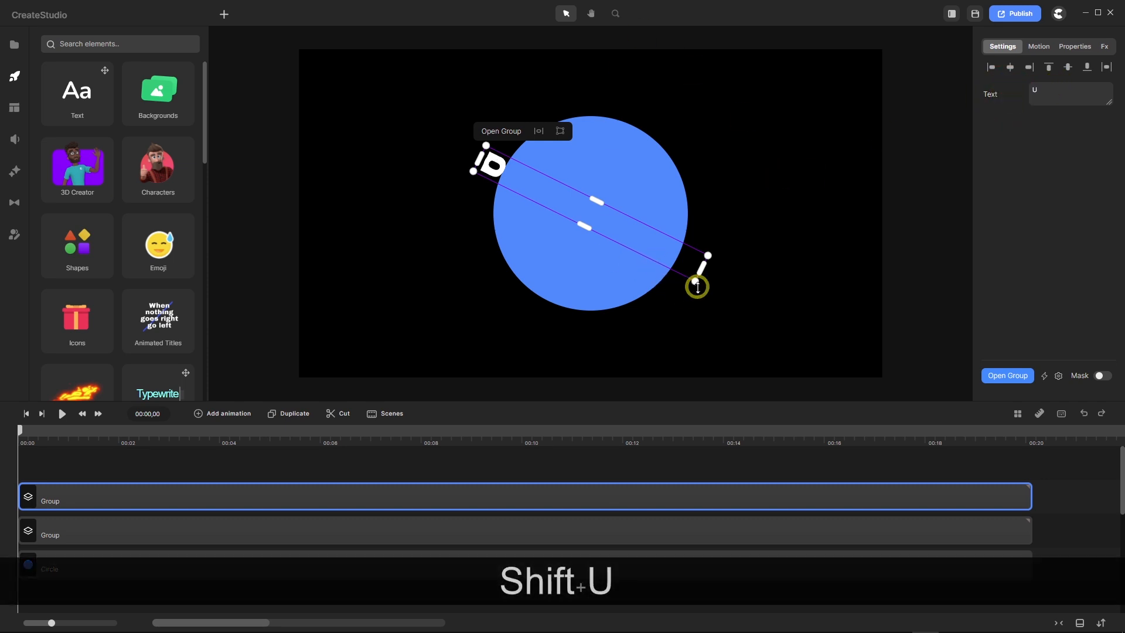
{"action": "left_click_drag", "start_coordinate": [700, 288], "coordinate": [673, 297]}
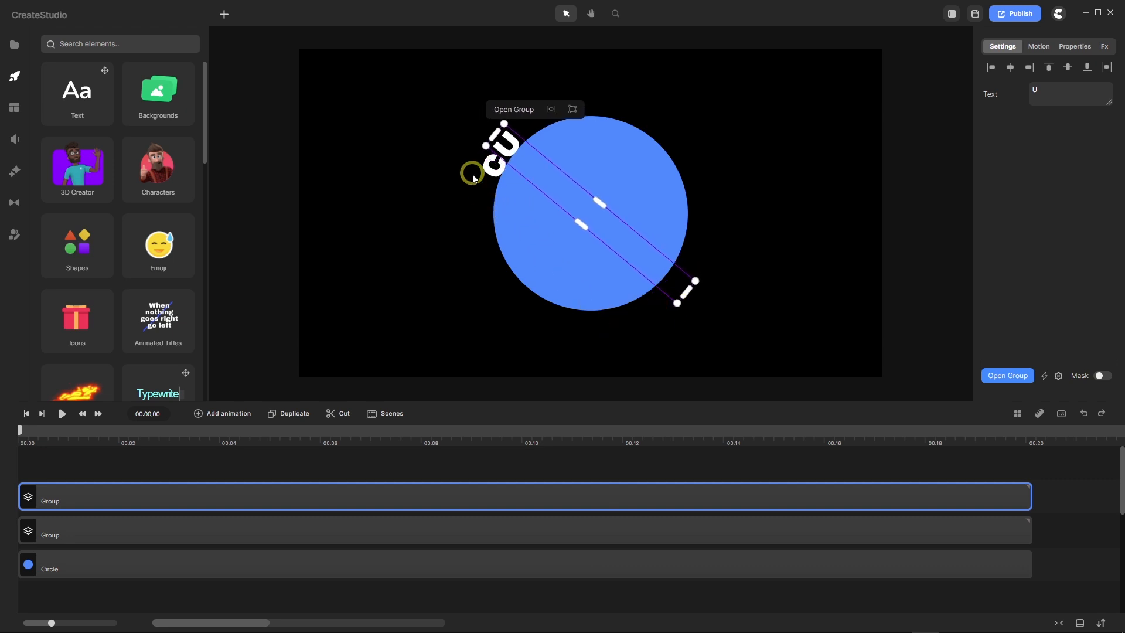
Fine-tune the U group's rotation in small amounts to tighten its spacing with the C.
{"action": "scroll", "coordinate": [498, 146], "scroll_direction": "up", "scroll_amount": 10}
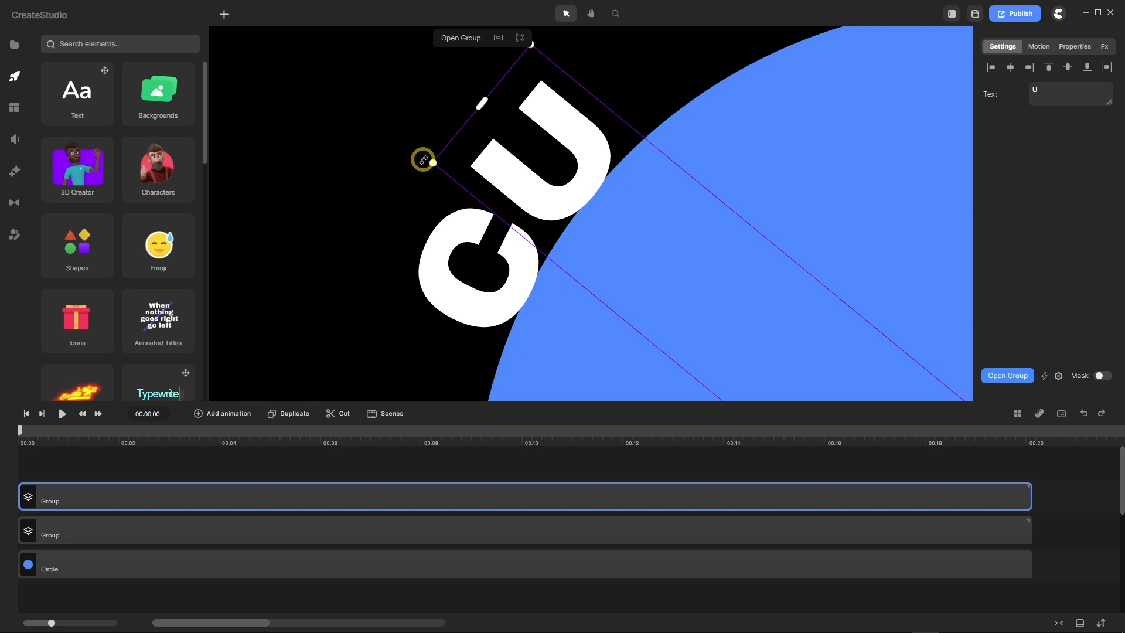
{"action": "left_click_drag", "start_coordinate": [423, 160], "coordinate": [417, 162]}
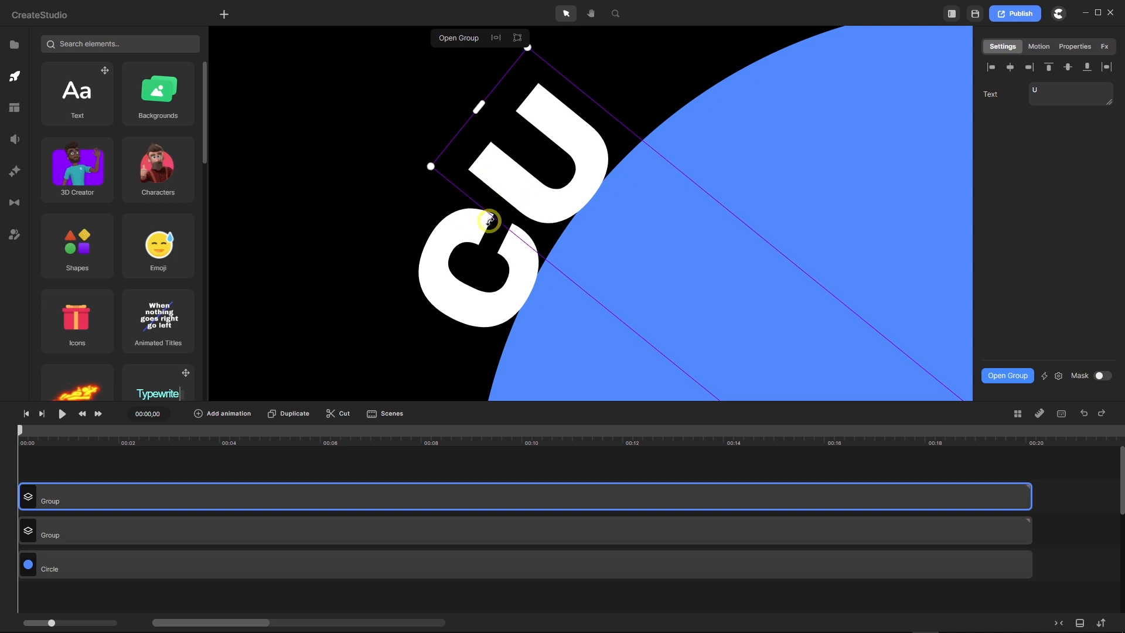
{"action": "scroll", "coordinate": [487, 222], "scroll_direction": "down", "scroll_amount": 4}
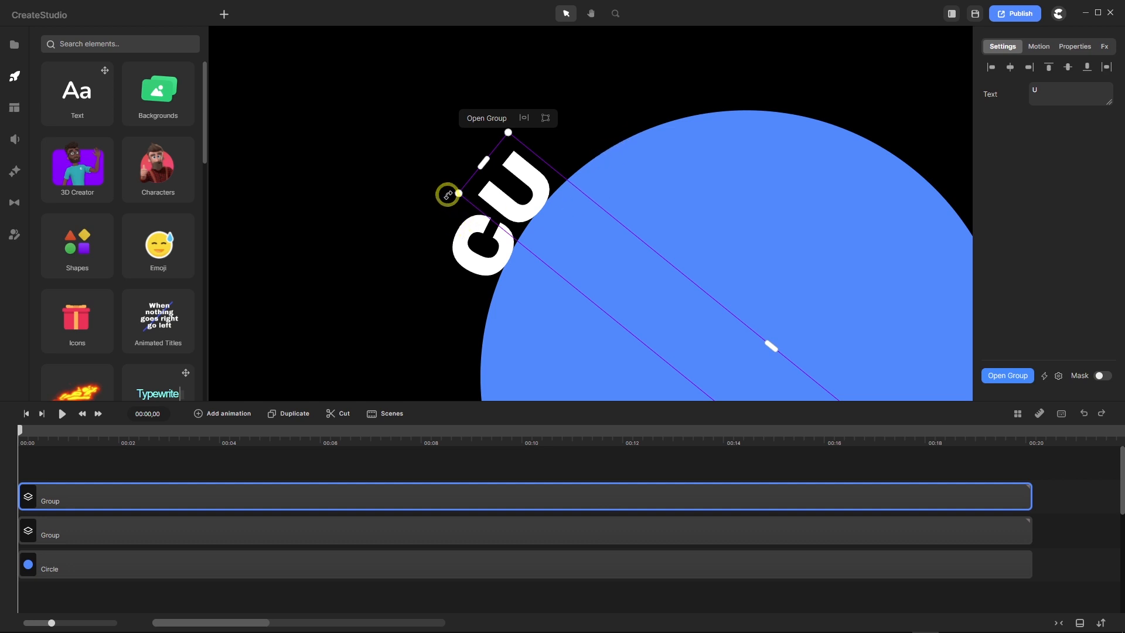
{"action": "left_click_drag", "start_coordinate": [447, 194], "coordinate": [445, 194]}
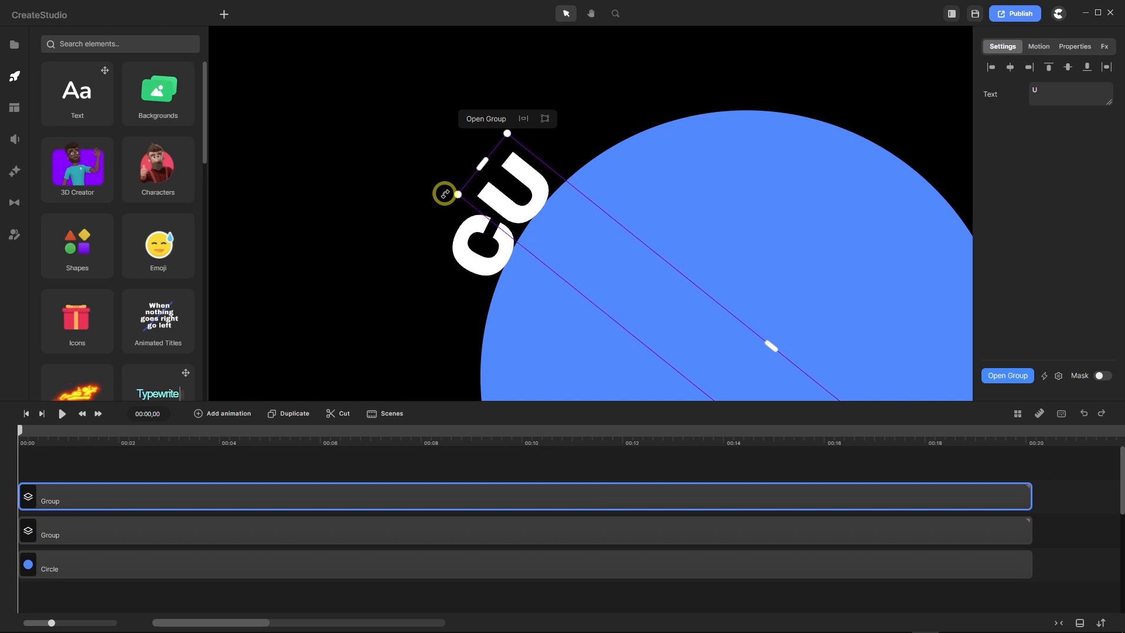
{"action": "left_click", "coordinate": [418, 243]}
Duplicate the U group, change the copy's letter to R, and rotate it clockwise along the circle to follow the U.
{"action": "left_click", "coordinate": [254, 476]}
{"action": "left_click", "coordinate": [293, 418]}
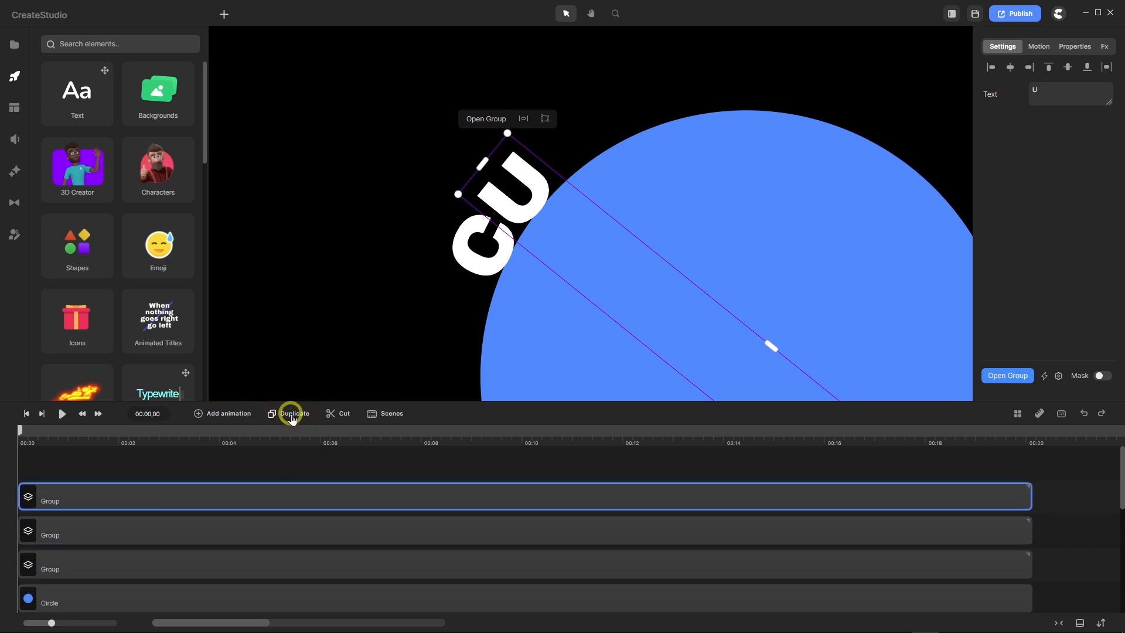
{"action": "left_click", "coordinate": [1002, 104]}
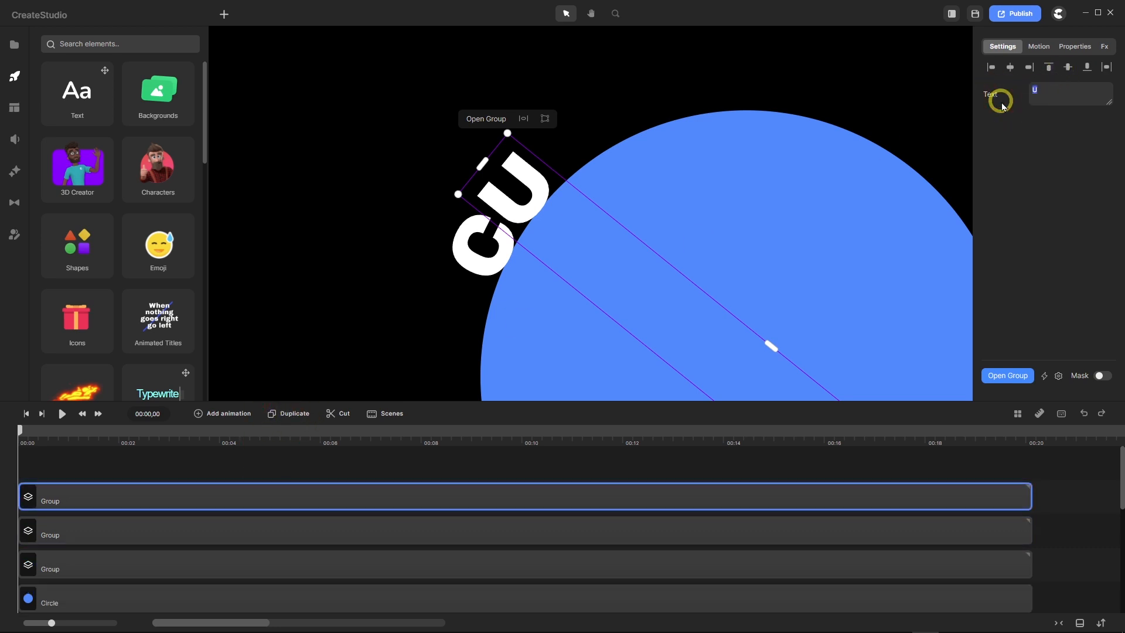
{"action": "type", "text": "R"}
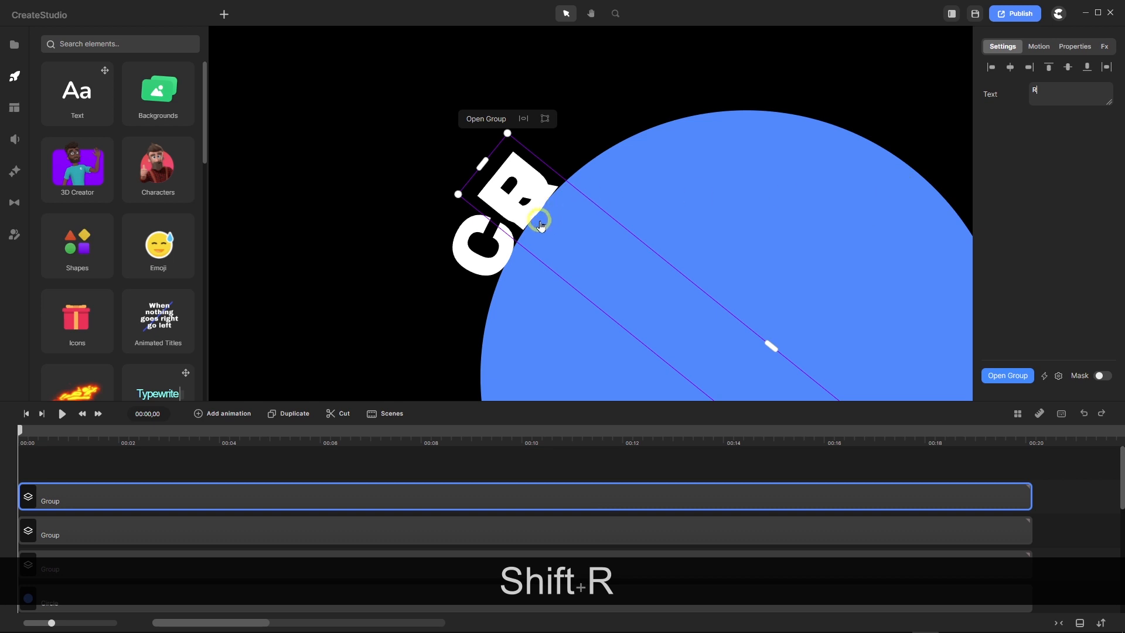
{"action": "left_click_drag", "start_coordinate": [450, 197], "coordinate": [488, 132]}
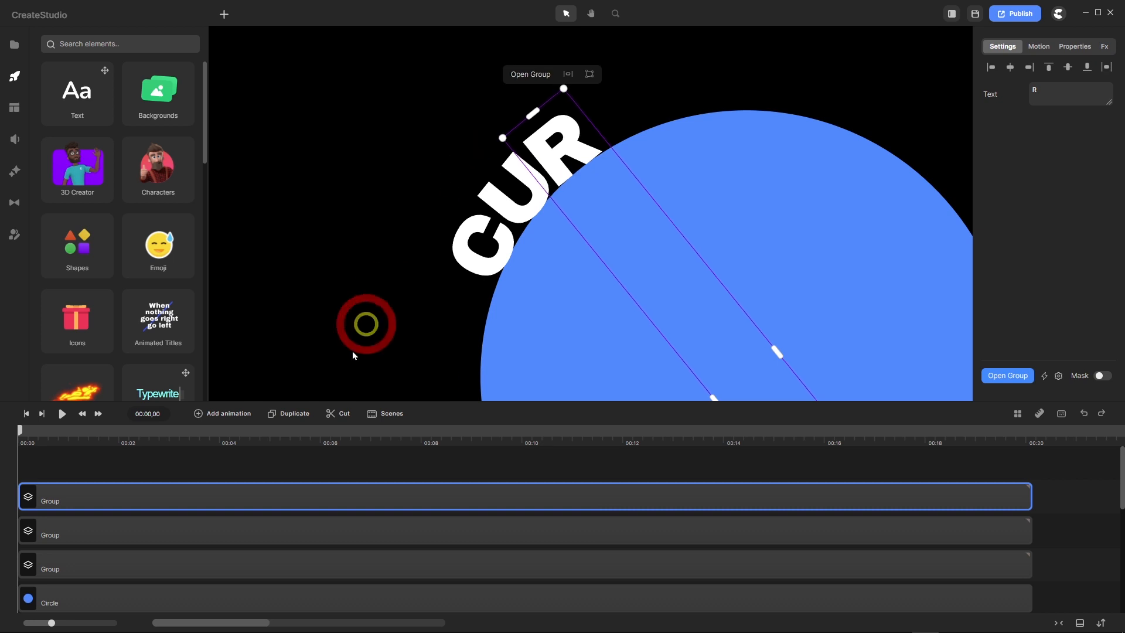
Duplicate the R group, change the copy's letter to V, and rotate it into place after the R with small spacing corrections.
{"action": "left_click", "coordinate": [299, 414]}
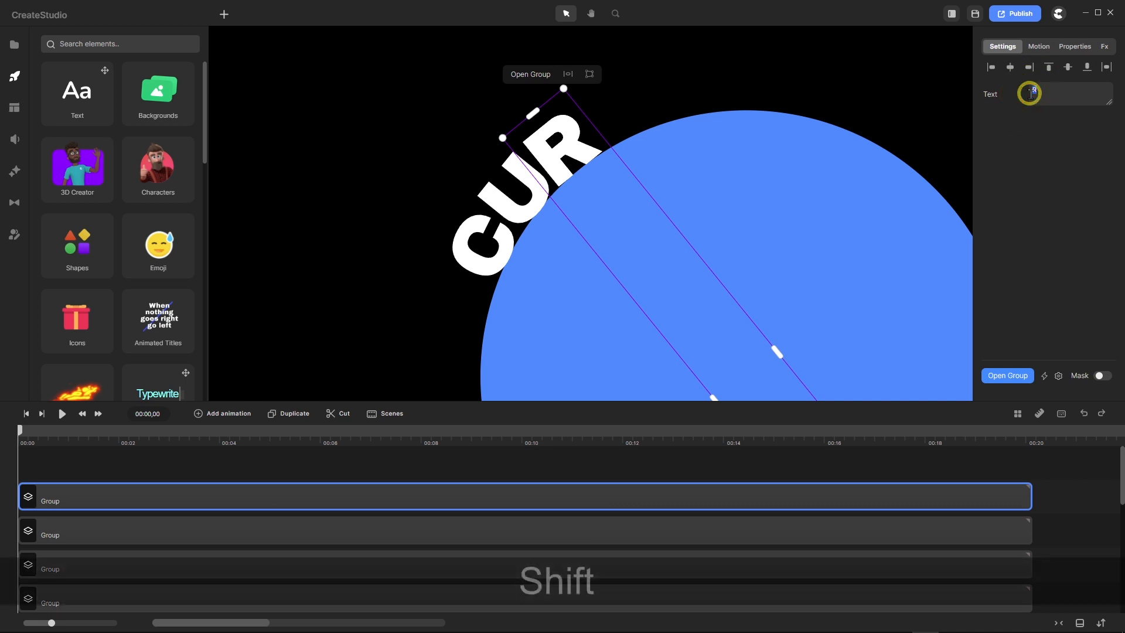
{"action": "type", "text": "V"}
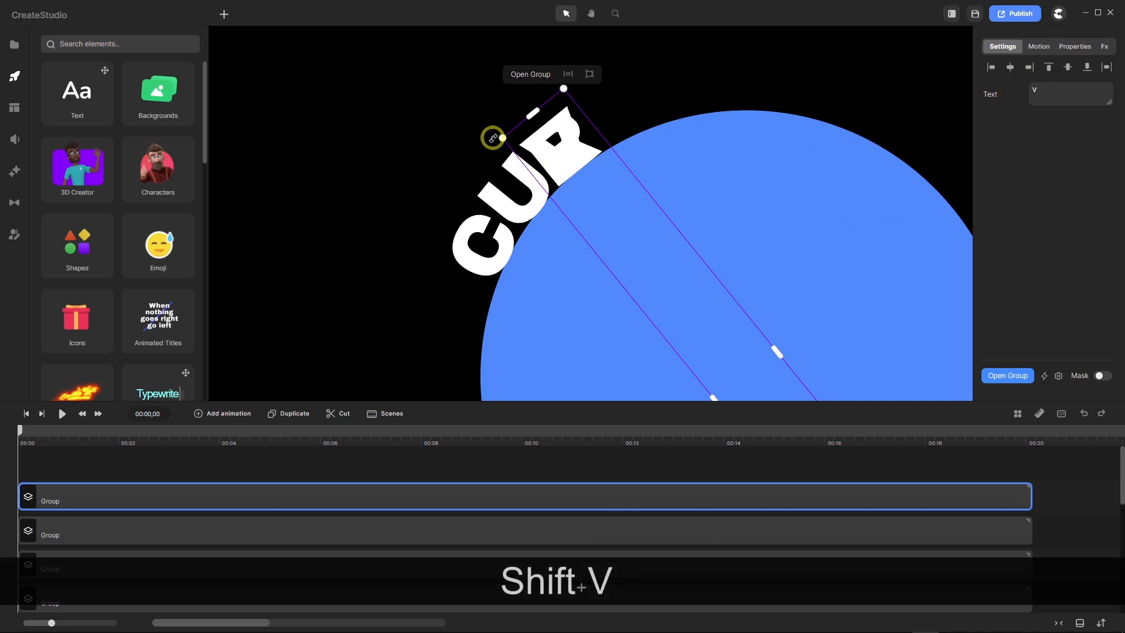
{"action": "left_click_drag", "start_coordinate": [494, 139], "coordinate": [537, 83]}
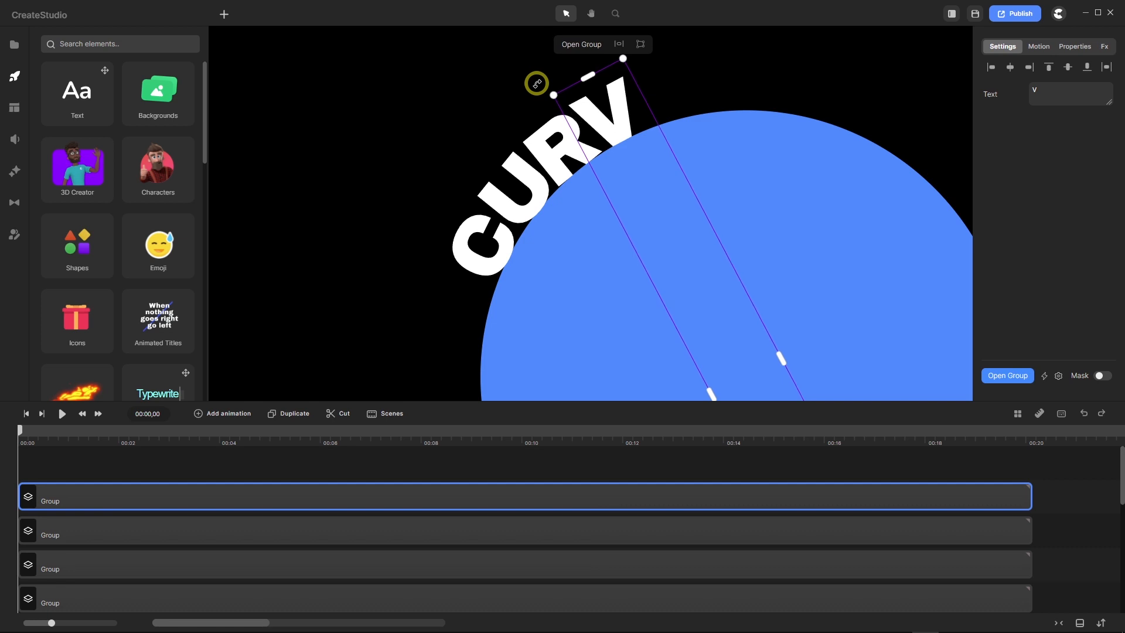
{"action": "left_click_drag", "start_coordinate": [536, 83], "coordinate": [537, 83]}
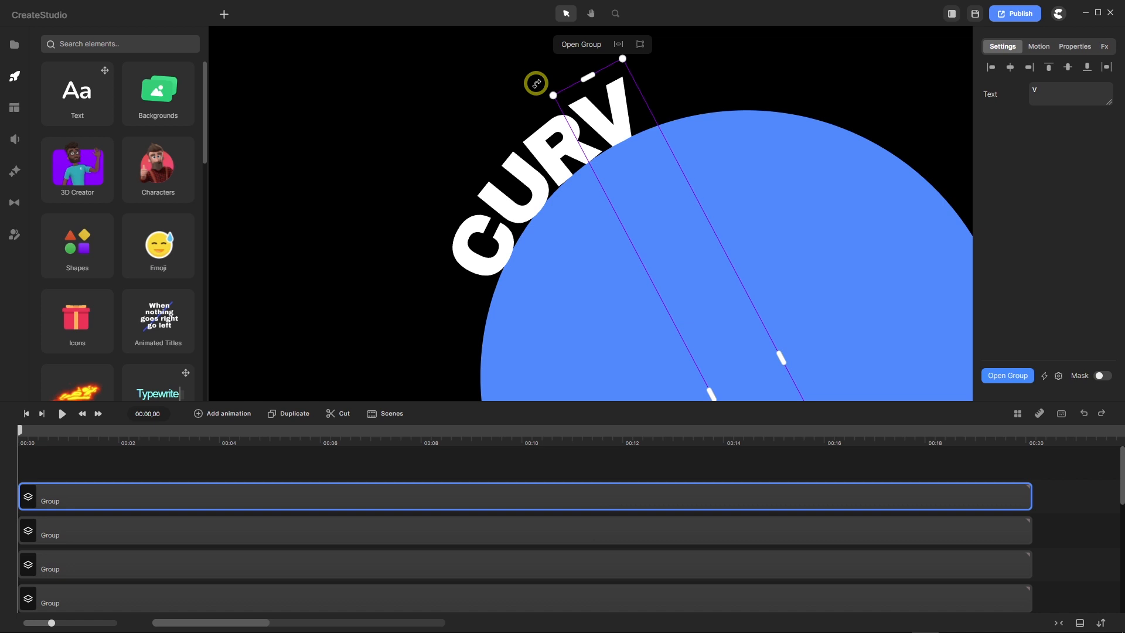
{"action": "left_click_drag", "start_coordinate": [536, 84], "coordinate": [535, 83]}
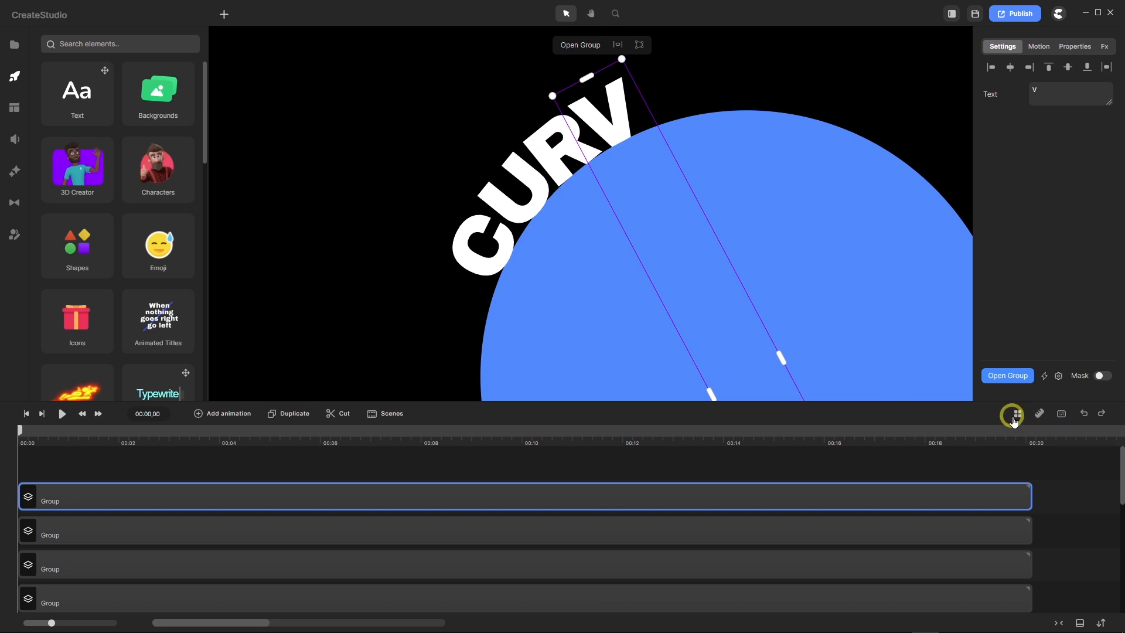
Check the grid snapping options and the V group's rotation property.
{"action": "left_click", "coordinate": [1017, 415]}
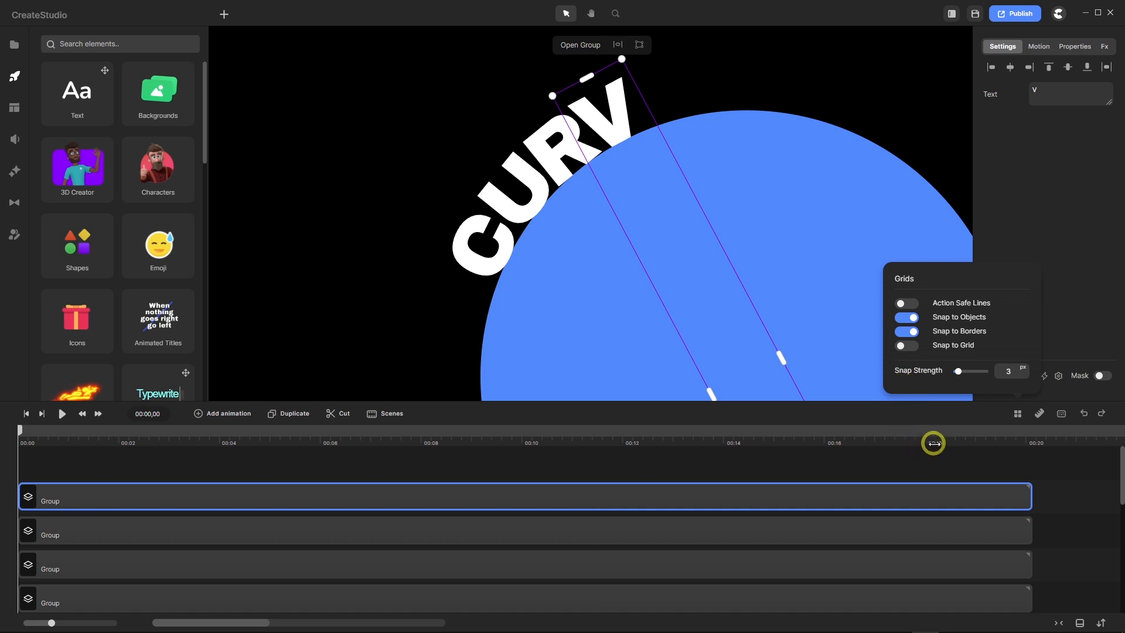
{"action": "left_click", "coordinate": [881, 468]}
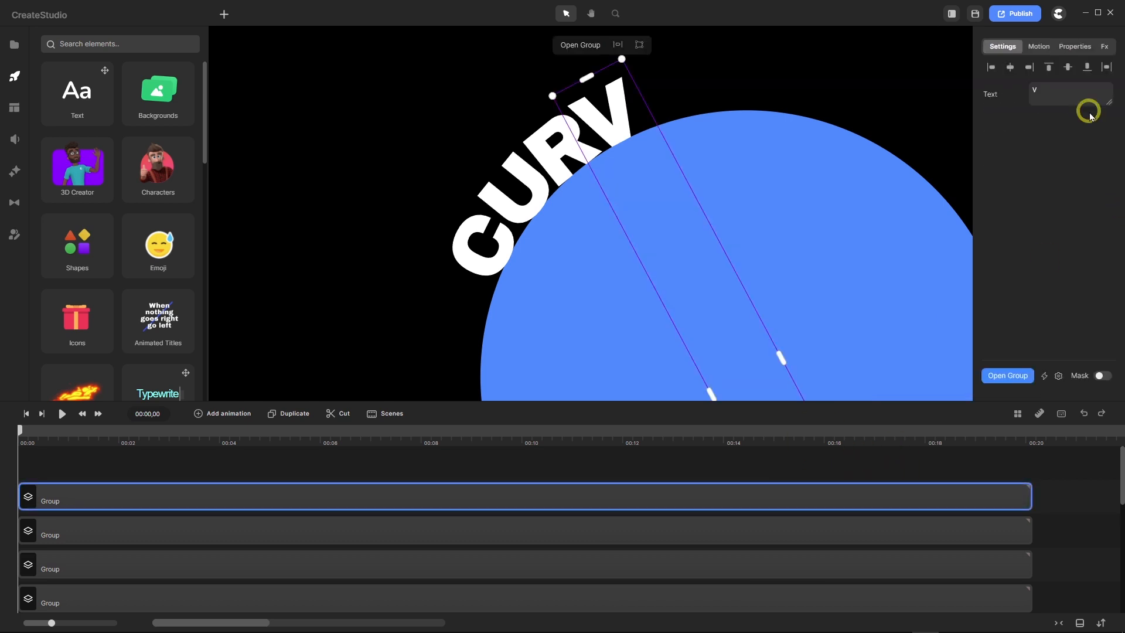
{"action": "left_click", "coordinate": [1076, 46]}
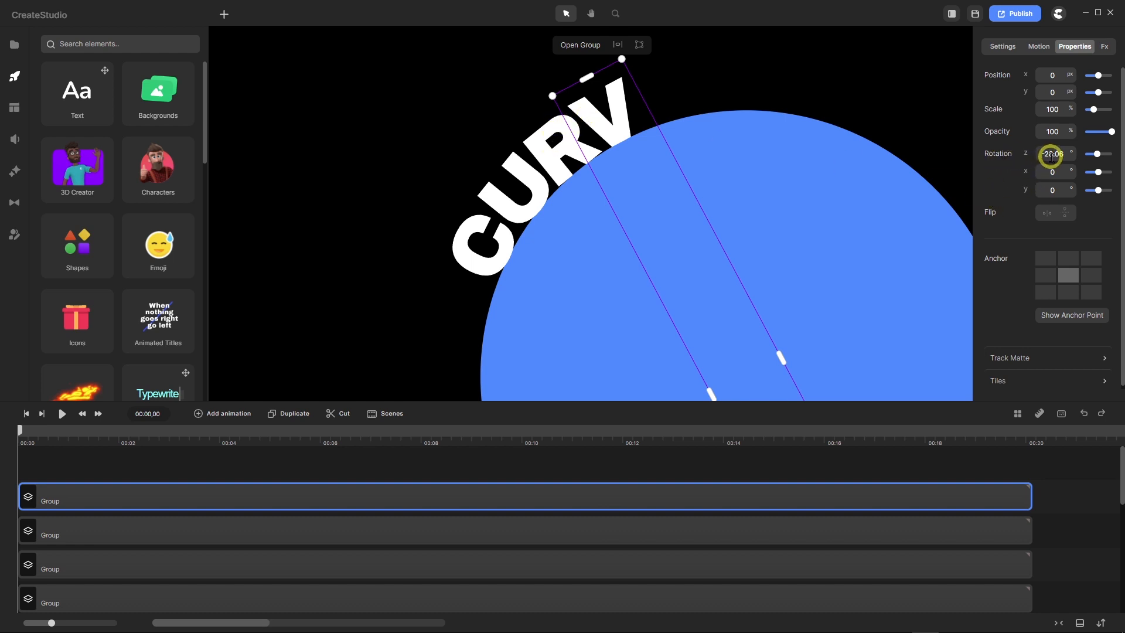
{"action": "scroll", "coordinate": [592, 133], "scroll_direction": "up", "scroll_amount": 2, "text": "ctrl"}
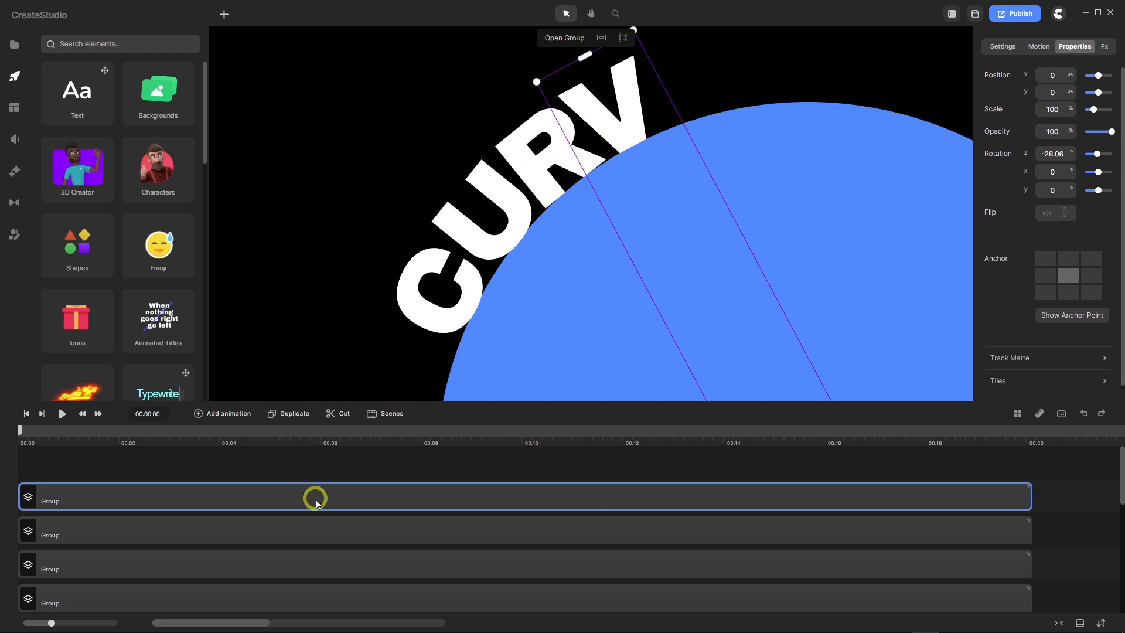
Duplicate the V group, change the copy's letter to E, and rotate it clockwise along the circle to follow the V.
{"action": "left_click", "coordinate": [320, 476]}
{"action": "left_click", "coordinate": [320, 495]}
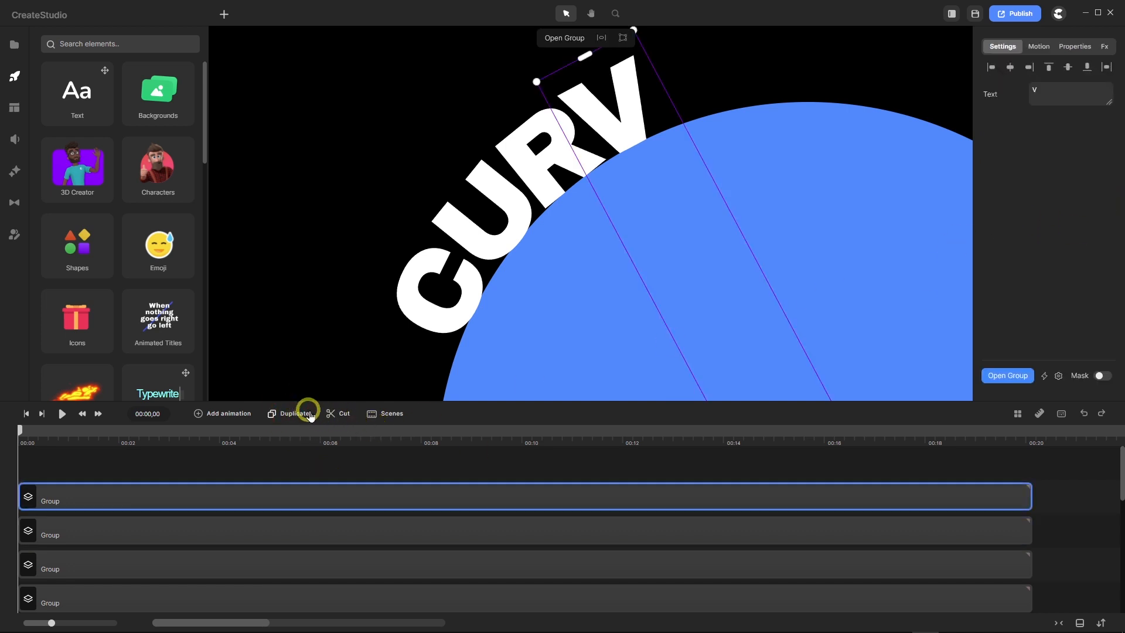
{"action": "left_click_drag", "start_coordinate": [1041, 91], "coordinate": [1022, 94]}
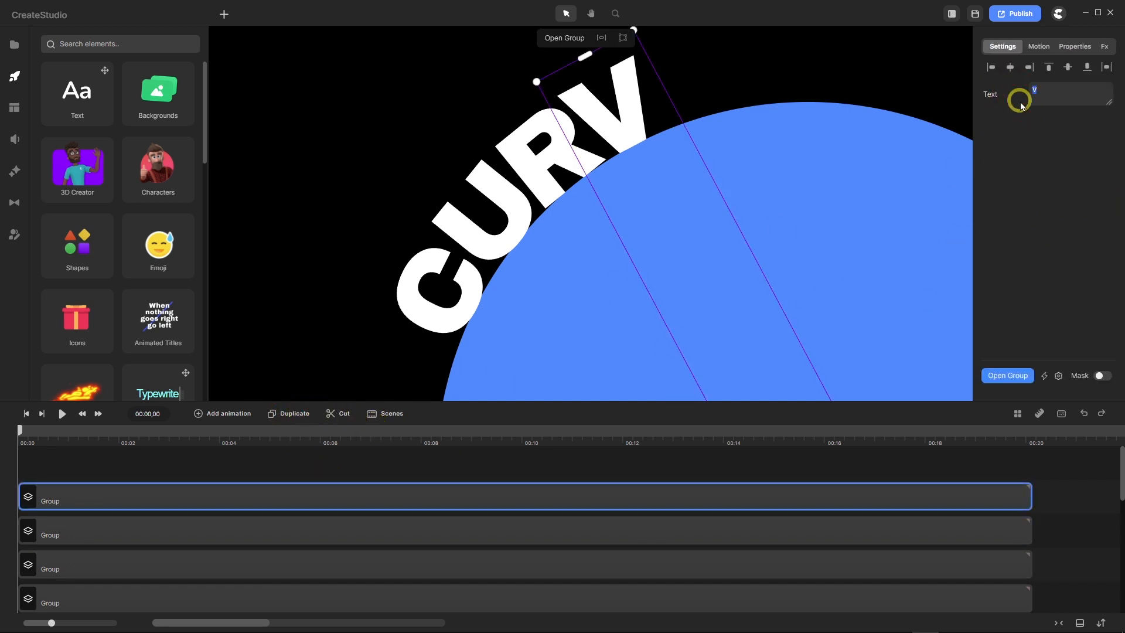
{"action": "type", "text": "E"}
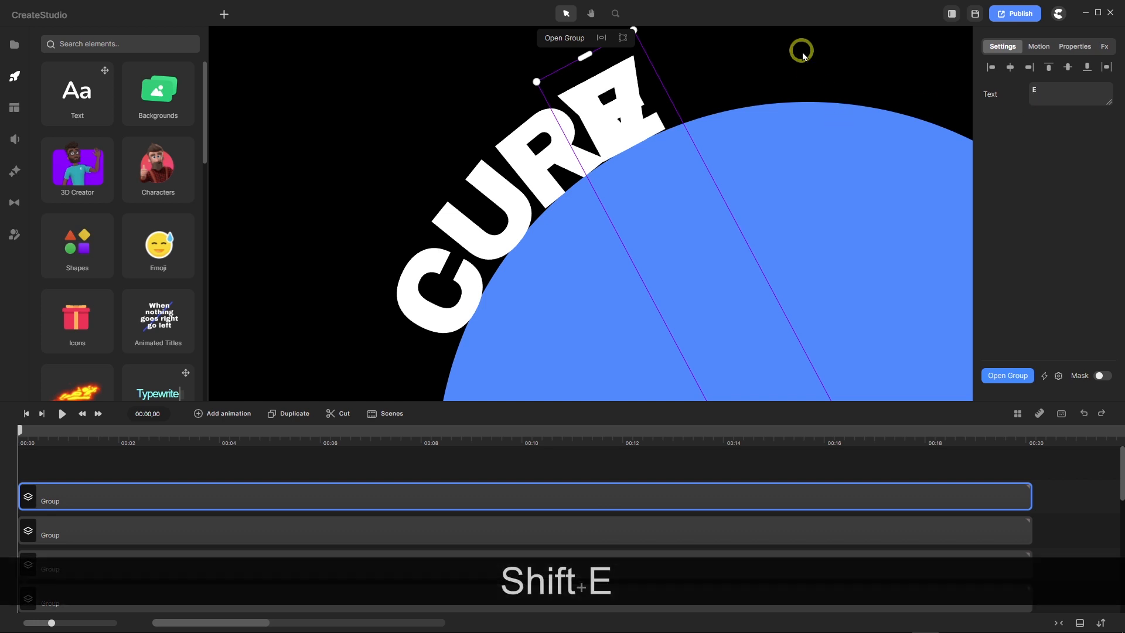
{"action": "left_click_drag", "start_coordinate": [528, 83], "coordinate": [603, 39]}
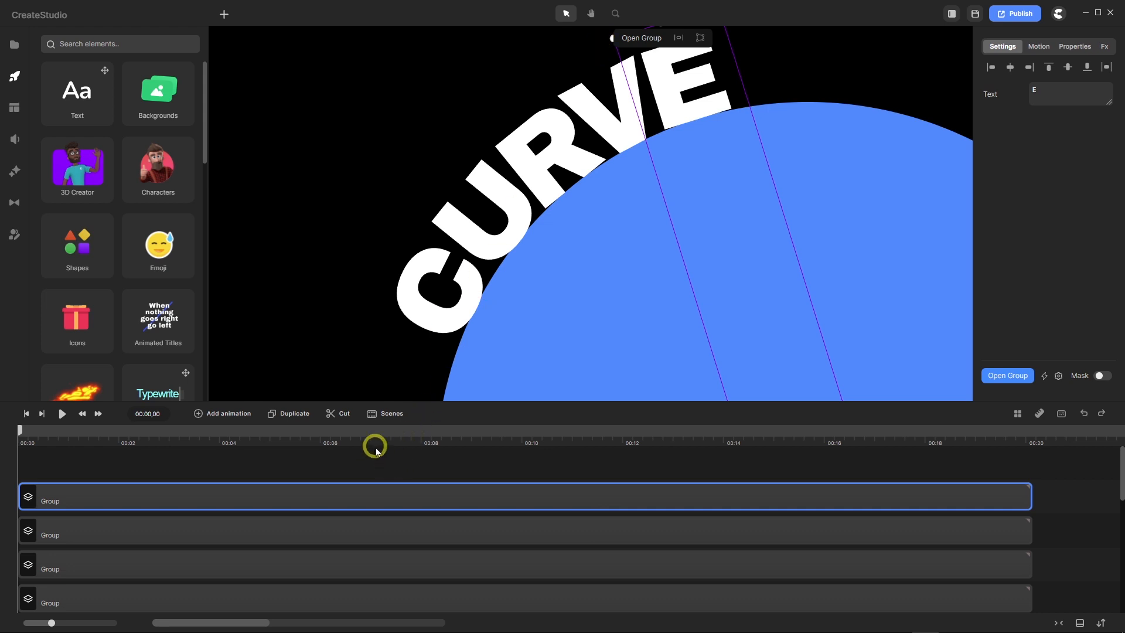
Duplicate the E group, change the copy's letter to D, and rotate it clockwise along the circle to complete the word CURVED.
{"action": "left_click", "coordinate": [296, 415]}
{"action": "type", "text": "D"}
{"action": "left_click", "coordinate": [631, 245]}
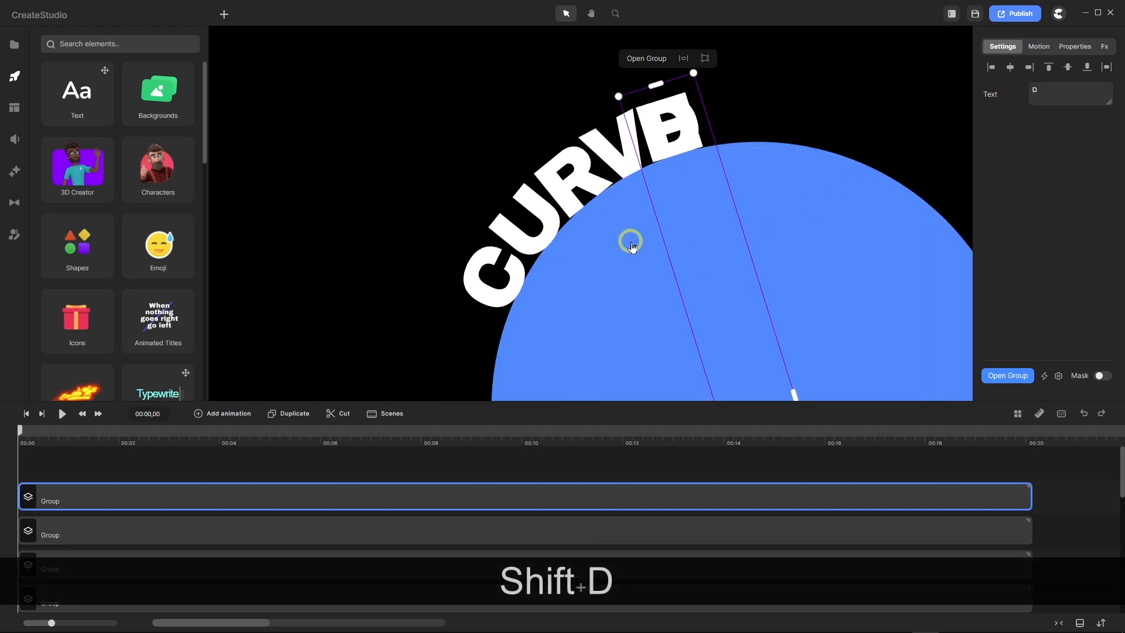
{"action": "left_click_drag", "start_coordinate": [608, 98], "coordinate": [675, 56]}
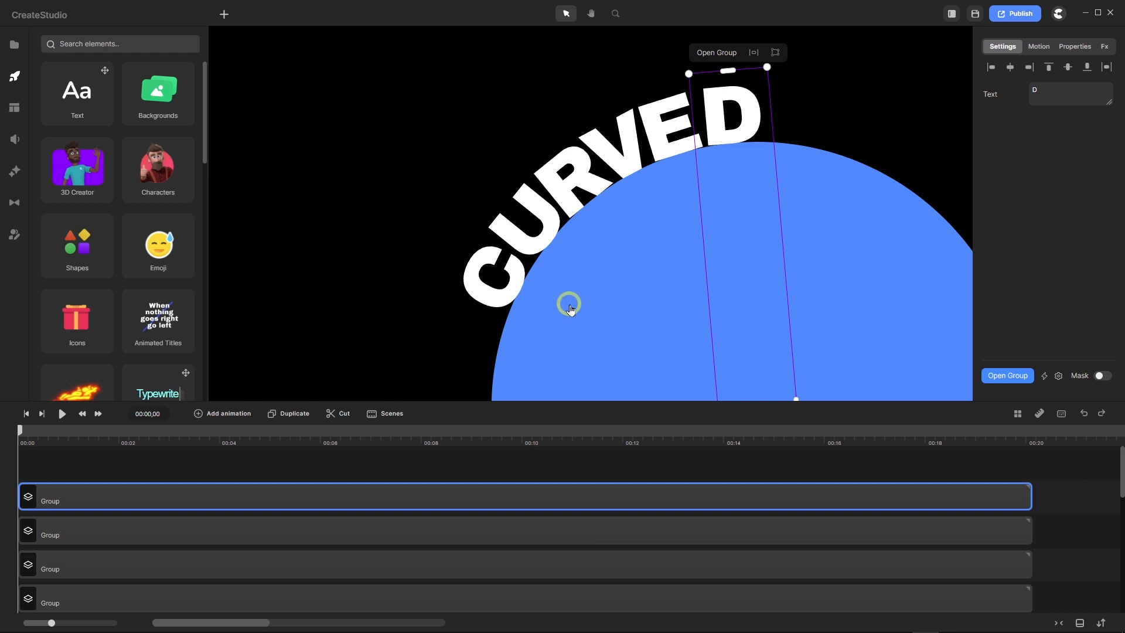
{"action": "scroll", "coordinate": [558, 258], "scroll_direction": "down", "scroll_amount": 5}
{"action": "scroll", "coordinate": [634, 350], "scroll_direction": "up", "scroll_amount": 2}
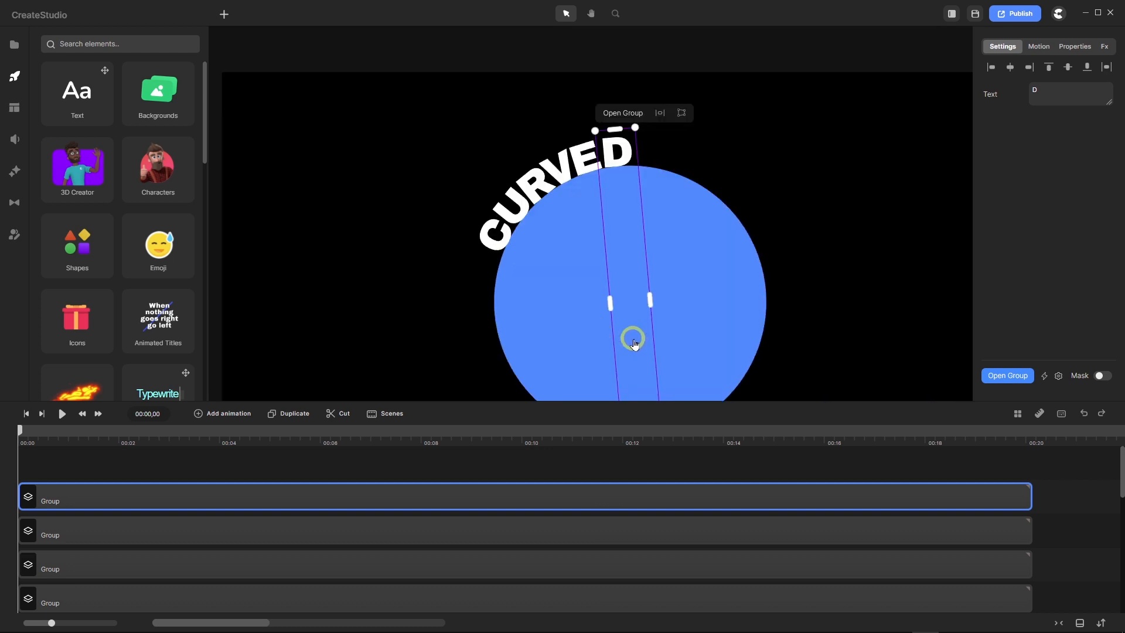
Rotate the U group very slightly clockwise to loosen its spacing from the C.
{"action": "left_click", "coordinate": [645, 463]}
{"action": "scroll", "coordinate": [603, 185], "scroll_direction": "down", "scroll_amount": 1}
{"action": "scroll", "coordinate": [606, 256], "scroll_direction": "up", "scroll_amount": 1}
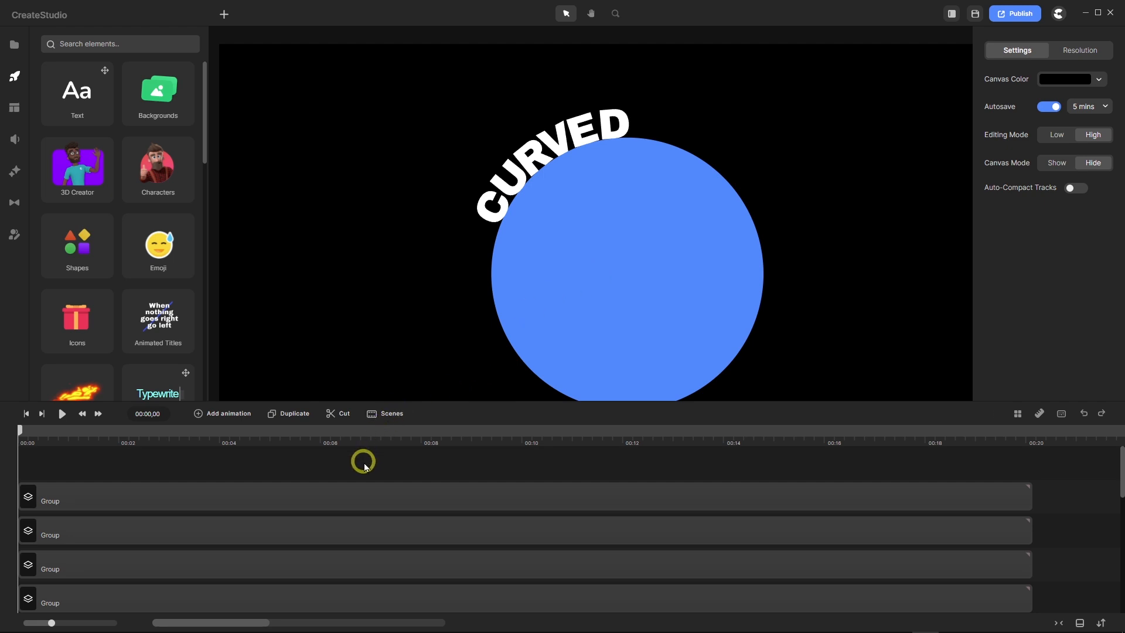
{"action": "scroll", "coordinate": [364, 463], "scroll_direction": "down", "scroll_amount": 2}
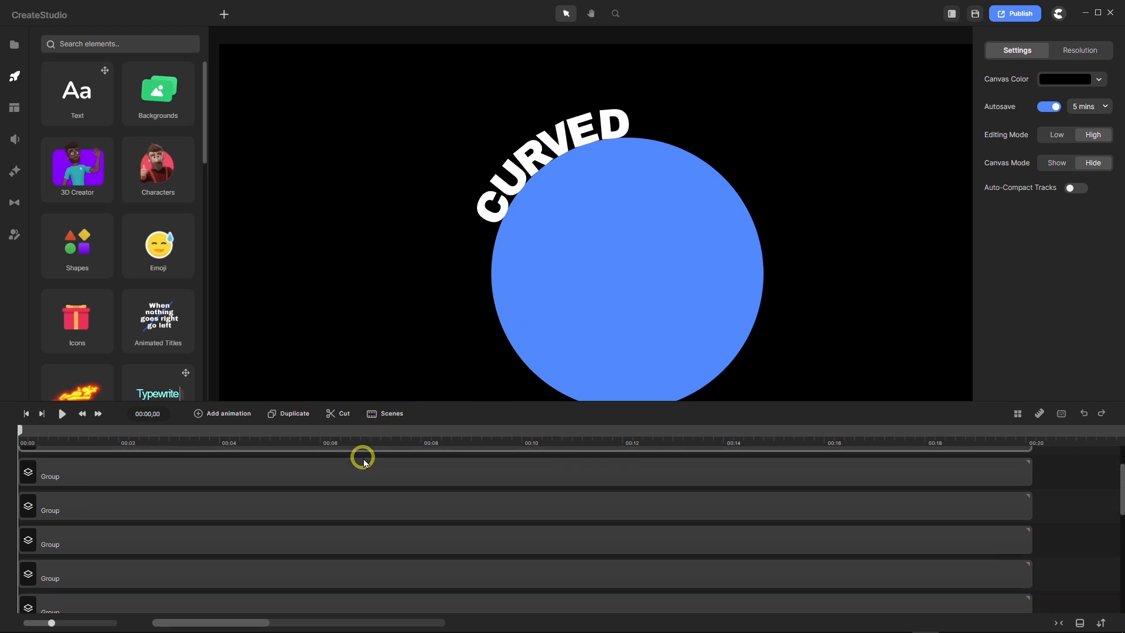
{"action": "left_click", "coordinate": [336, 494]}
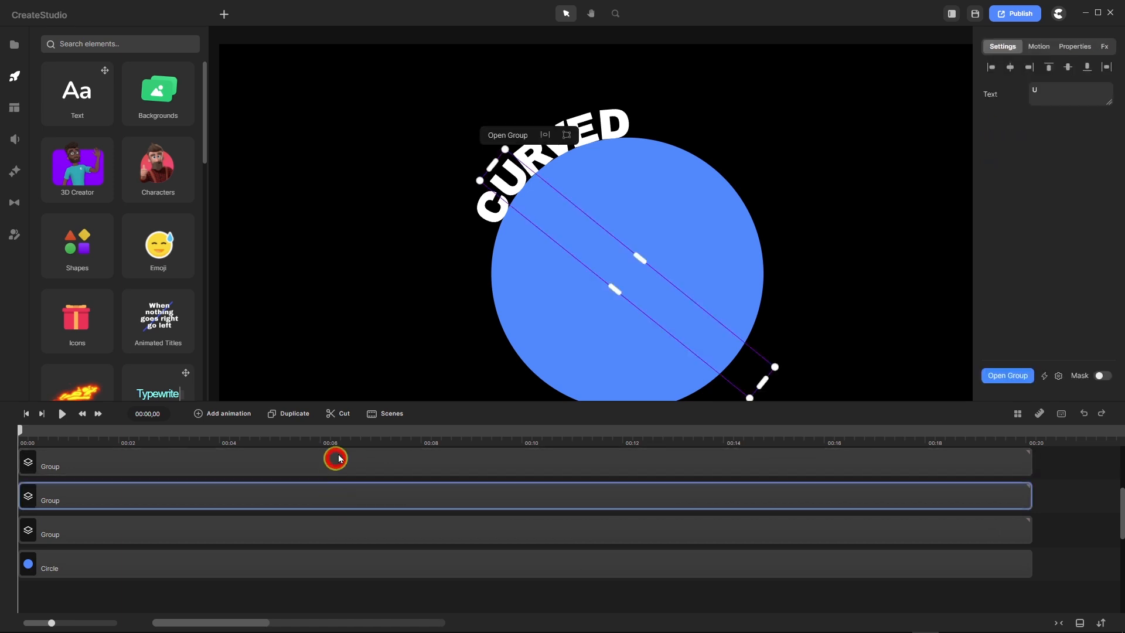
{"action": "scroll", "coordinate": [390, 163], "scroll_direction": "up", "scroll_amount": 2}
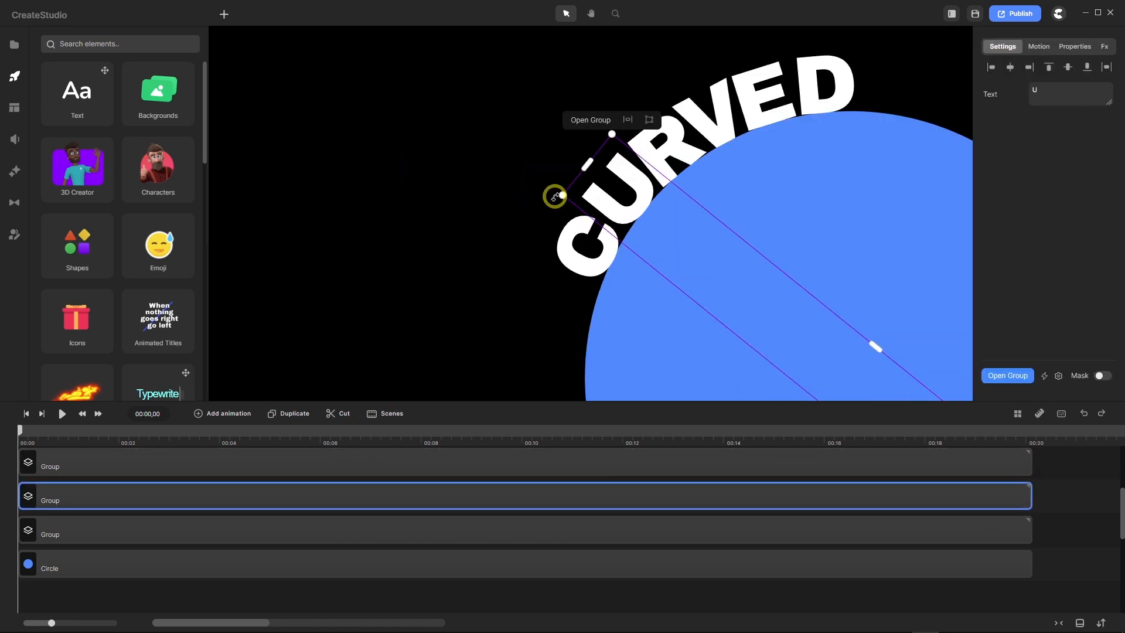
{"action": "left_click_drag", "start_coordinate": [555, 195], "coordinate": [555, 193]}
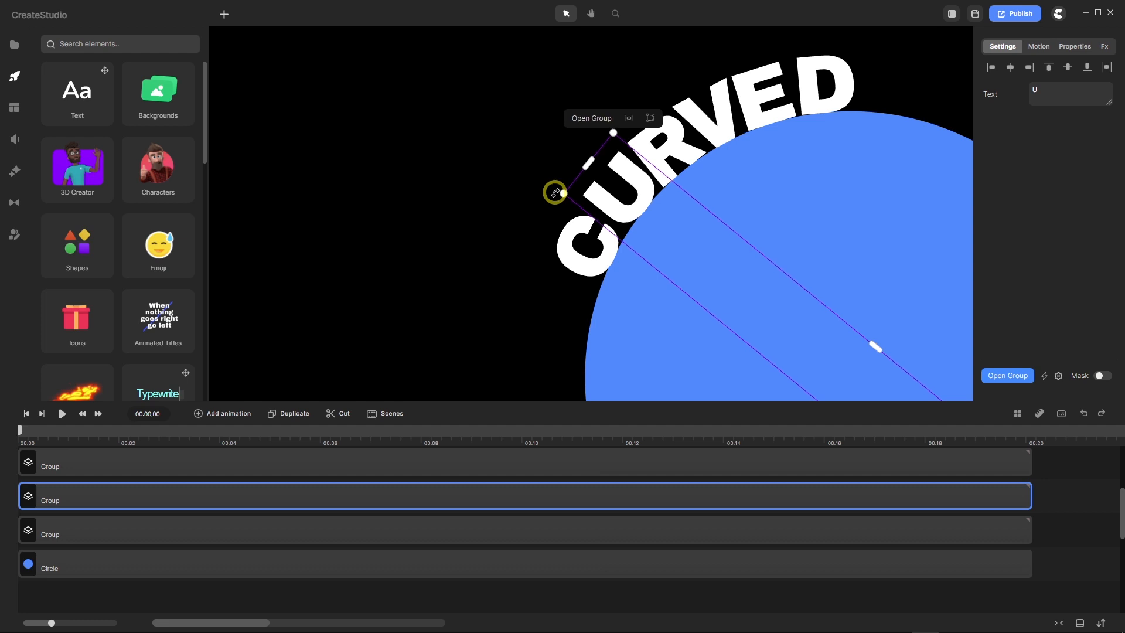
Rotate the R group and the V group slightly clockwise to even out their spacing along the circle.
{"action": "left_click", "coordinate": [258, 463]}
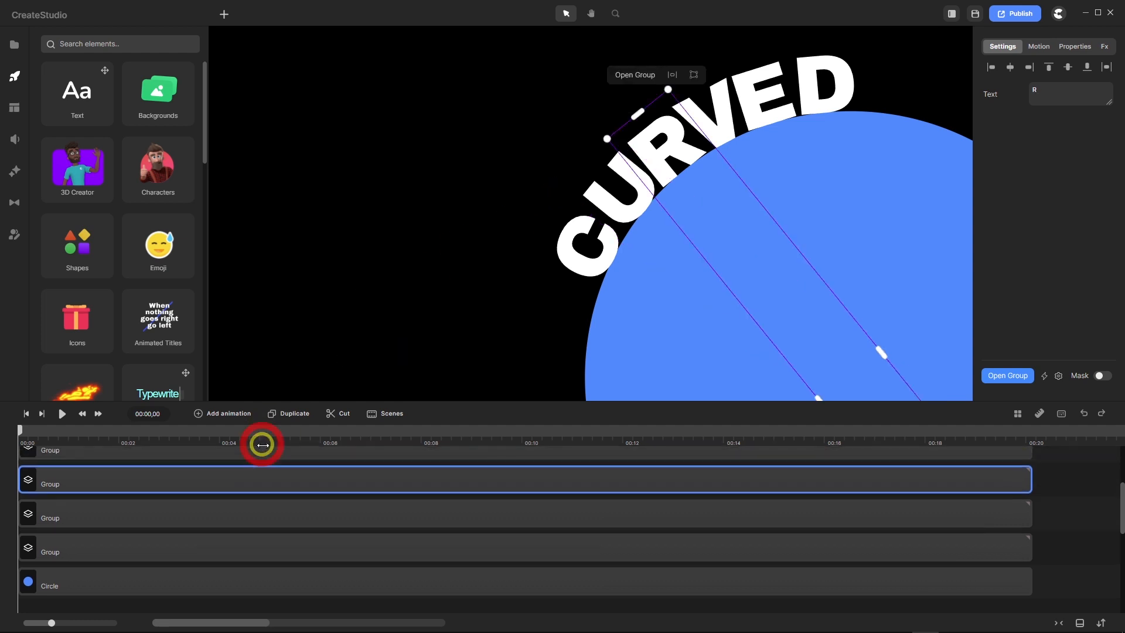
{"action": "left_click_drag", "start_coordinate": [597, 140], "coordinate": [600, 135]}
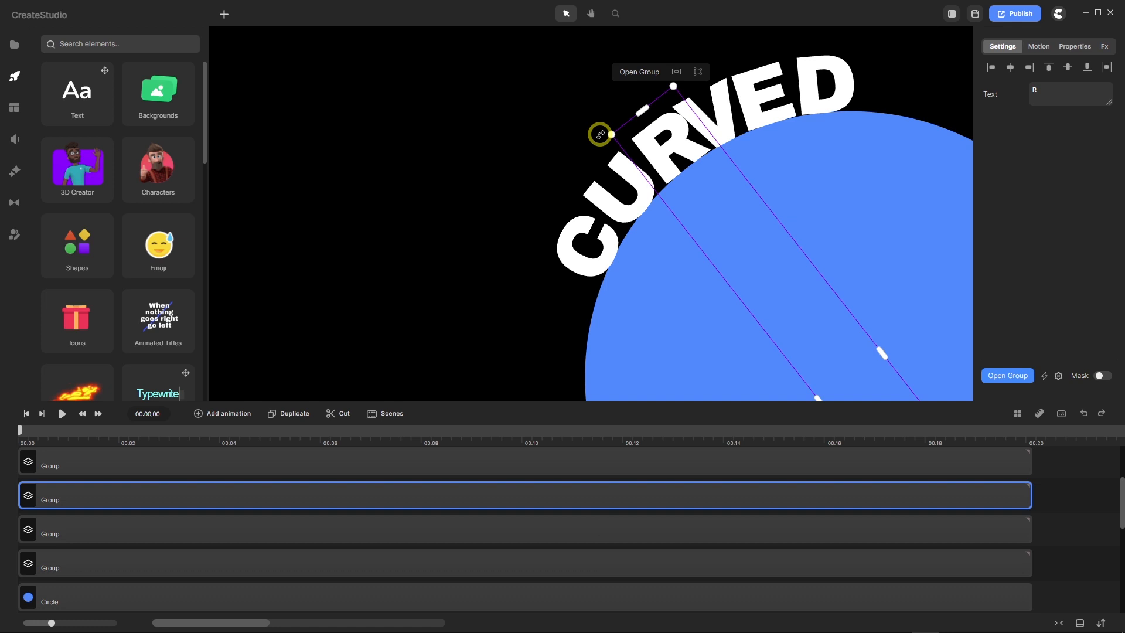
{"action": "left_click", "coordinate": [285, 454]}
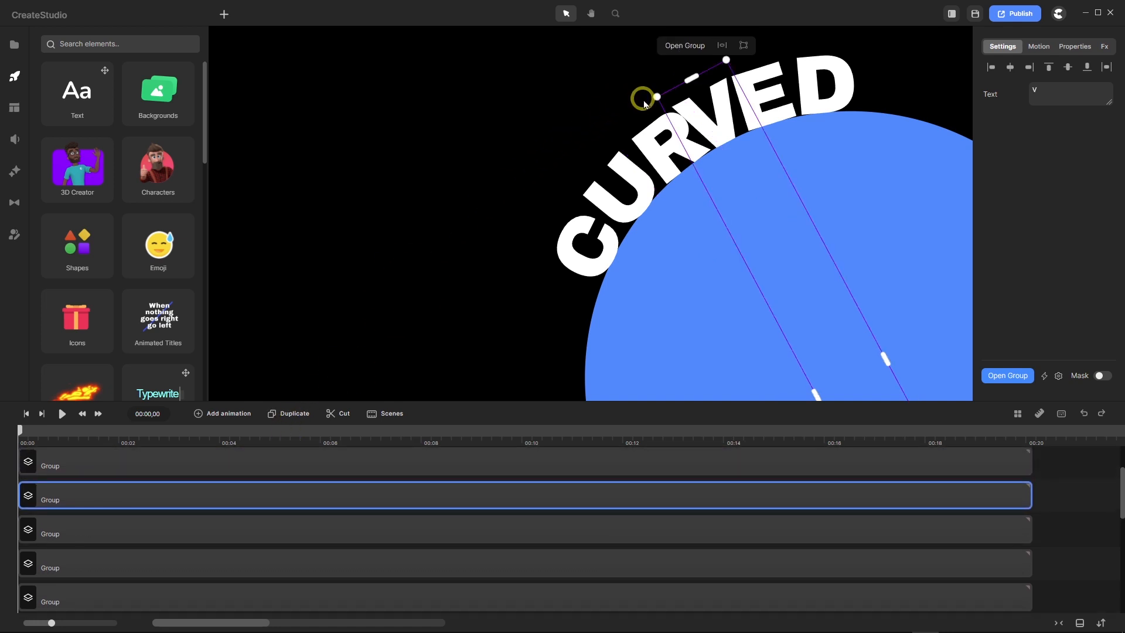
{"action": "left_click_drag", "start_coordinate": [648, 93], "coordinate": [654, 88]}
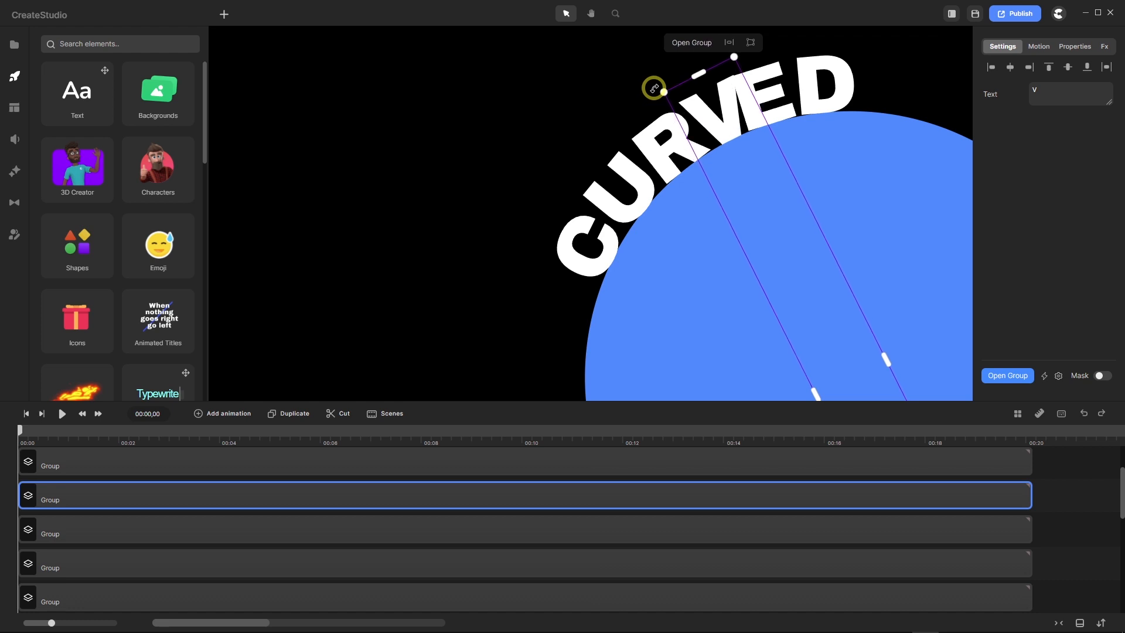
Rotate the E group and the D group slightly clockwise to even out the spacing at the end of CURVED.
{"action": "left_click", "coordinate": [256, 460]}
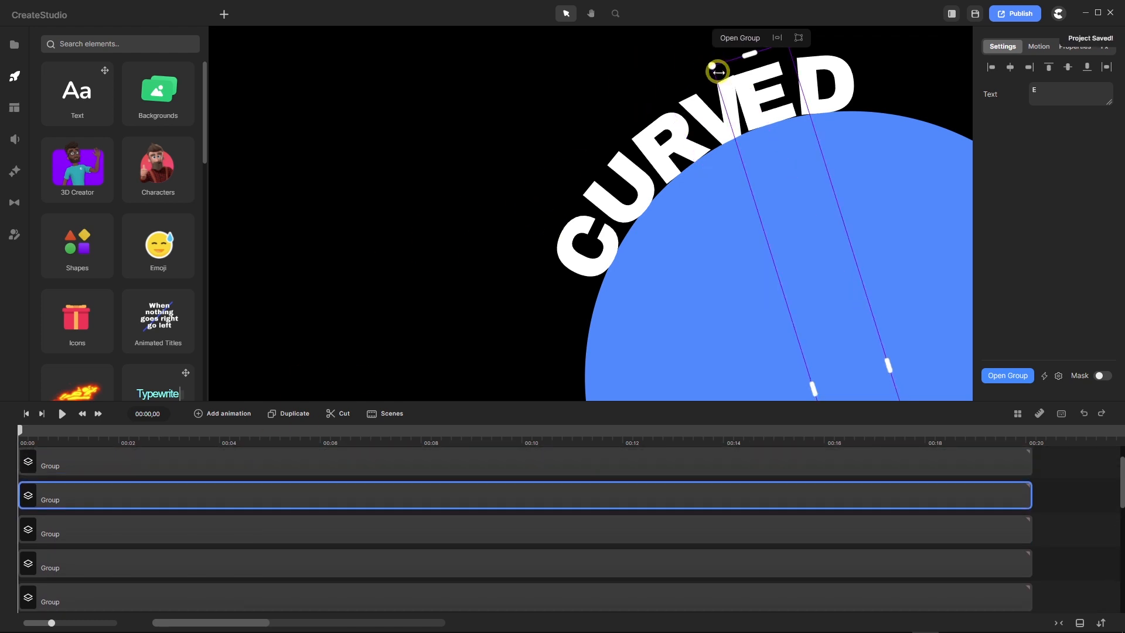
{"action": "left_click_drag", "start_coordinate": [703, 65], "coordinate": [712, 58]}
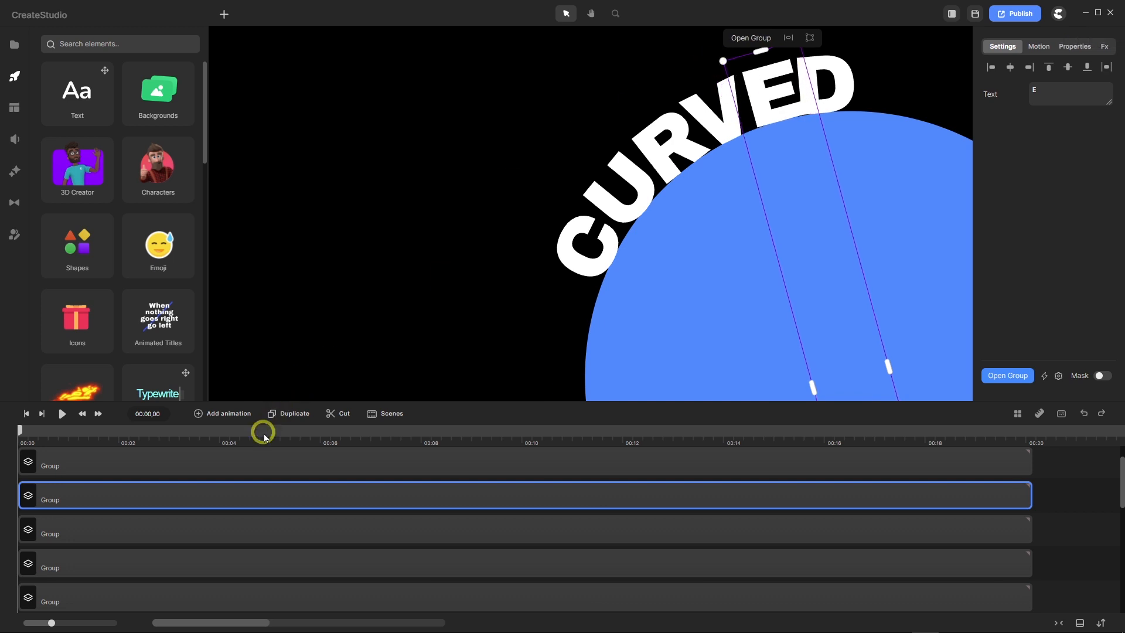
{"action": "left_click", "coordinate": [252, 459]}
{"action": "scroll", "coordinate": [491, 251], "scroll_direction": "down", "scroll_amount": 3}
{"action": "scroll", "coordinate": [491, 250], "scroll_direction": "down", "scroll_amount": 2}
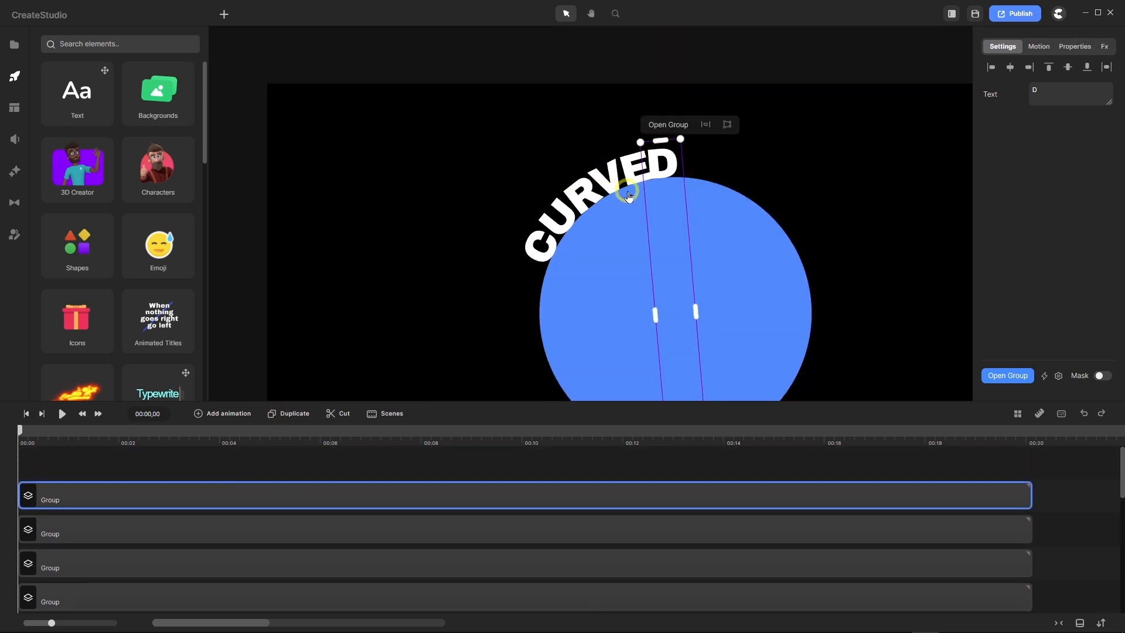
{"action": "scroll", "coordinate": [672, 178], "scroll_direction": "up", "scroll_amount": 2}
{"action": "left_click_drag", "start_coordinate": [614, 135], "coordinate": [630, 121]}
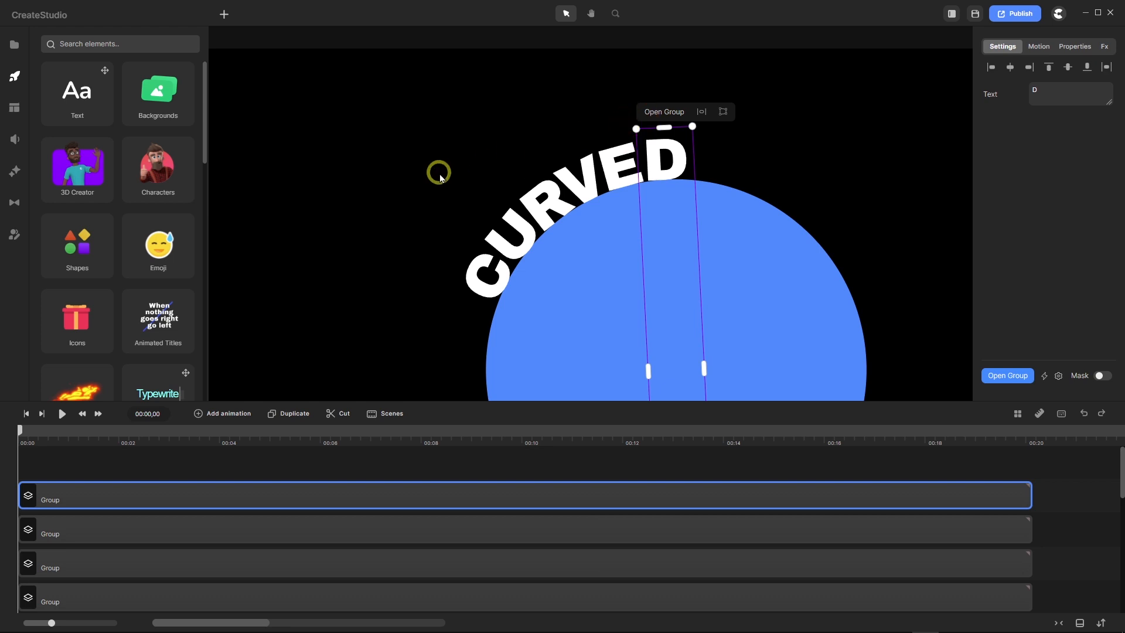
Duplicate the D group, change the copy's letter to X, and rotate it clockwise in two moves to sit beside the D.
{"action": "scroll", "coordinate": [381, 156], "scroll_direction": "down", "scroll_amount": 2}
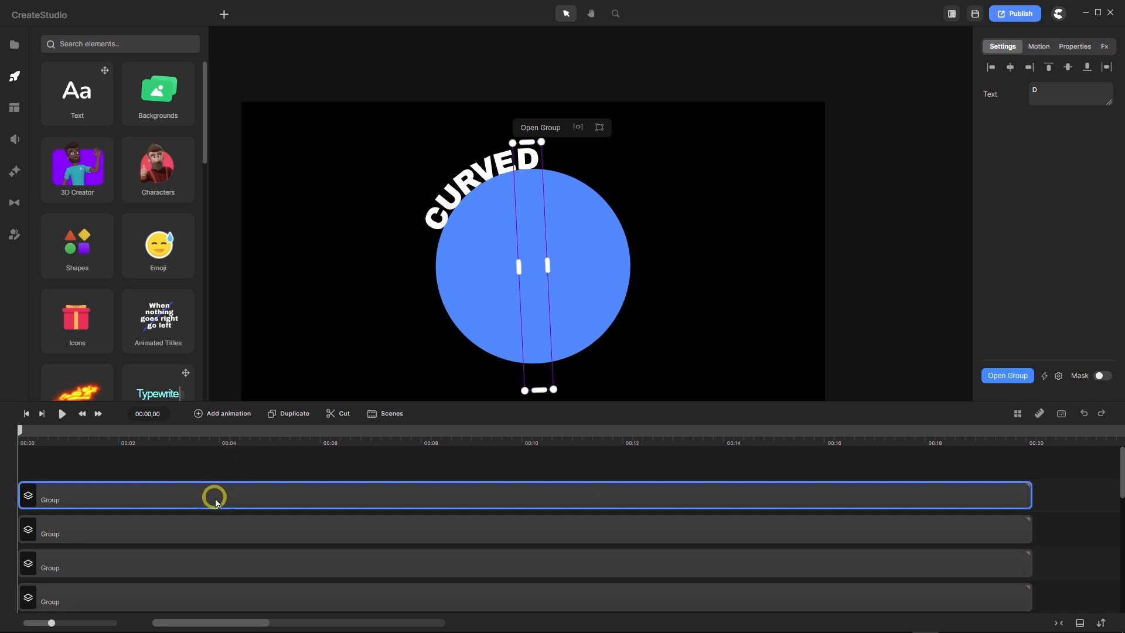
{"action": "left_click", "coordinate": [294, 414]}
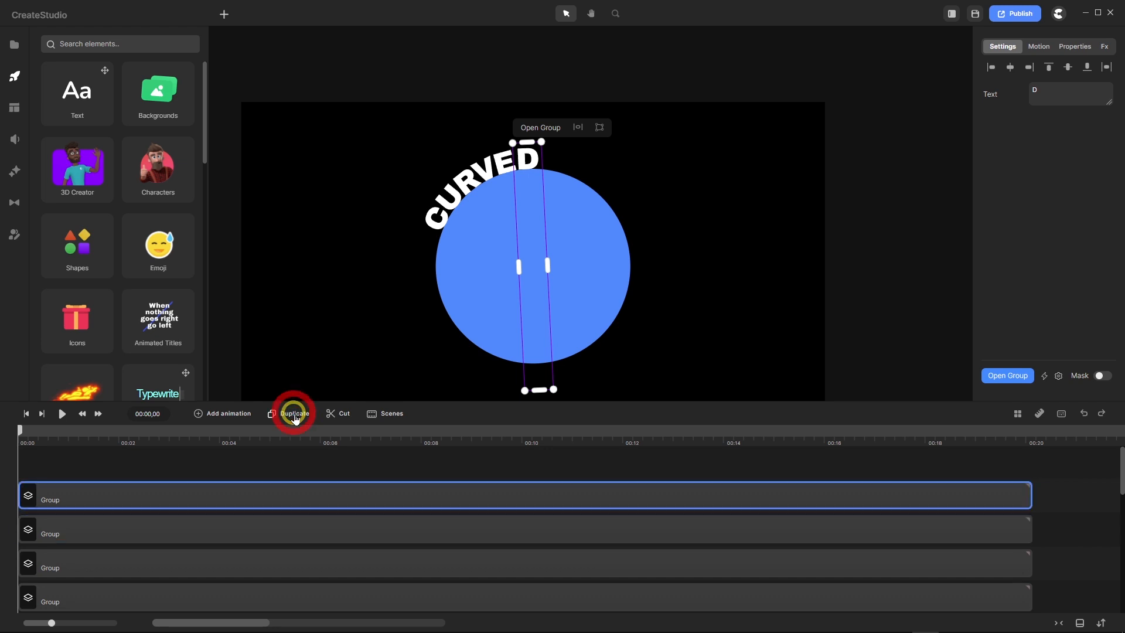
{"action": "left_click", "coordinate": [246, 492]}
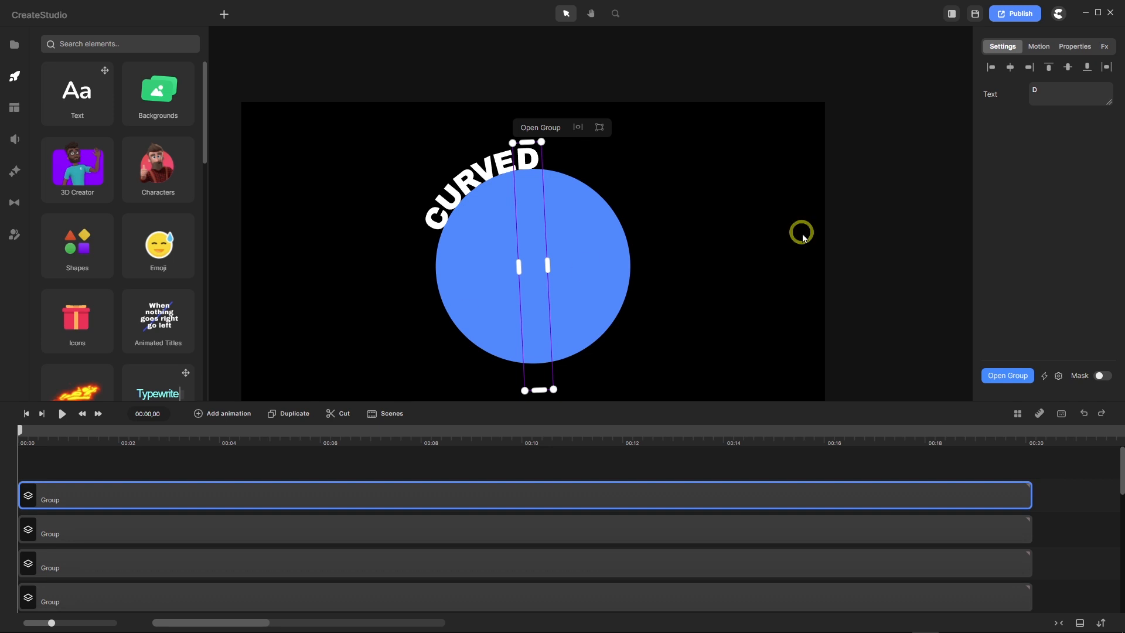
{"action": "left_click", "coordinate": [1042, 86]}
{"action": "left_click_drag", "start_coordinate": [1042, 86], "coordinate": [1030, 95]}
{"action": "type", "text": "X"}
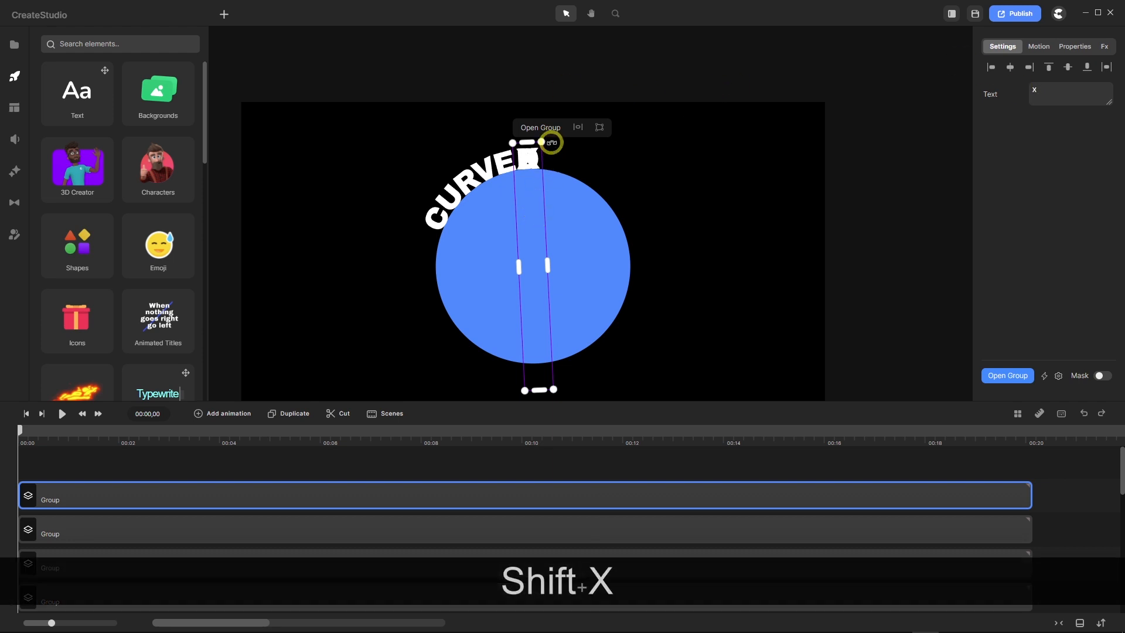
{"action": "scroll", "coordinate": [552, 144], "scroll_direction": "up", "scroll_amount": 3}
{"action": "scroll", "coordinate": [553, 146], "scroll_direction": "up", "scroll_amount": 2}
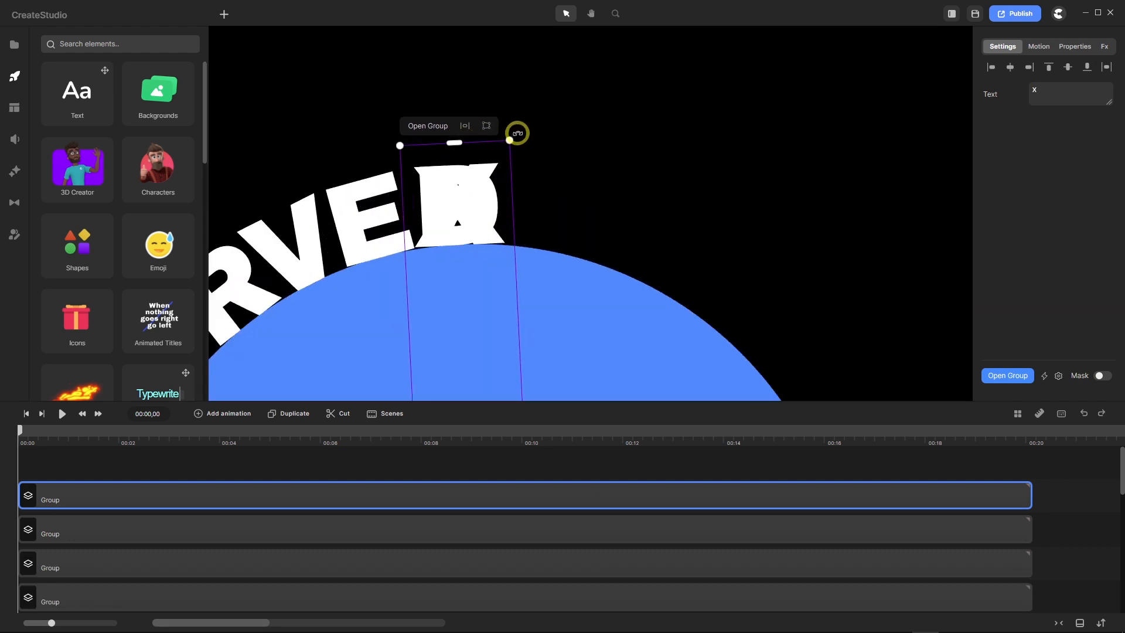
{"action": "left_click_drag", "start_coordinate": [518, 133], "coordinate": [586, 150]}
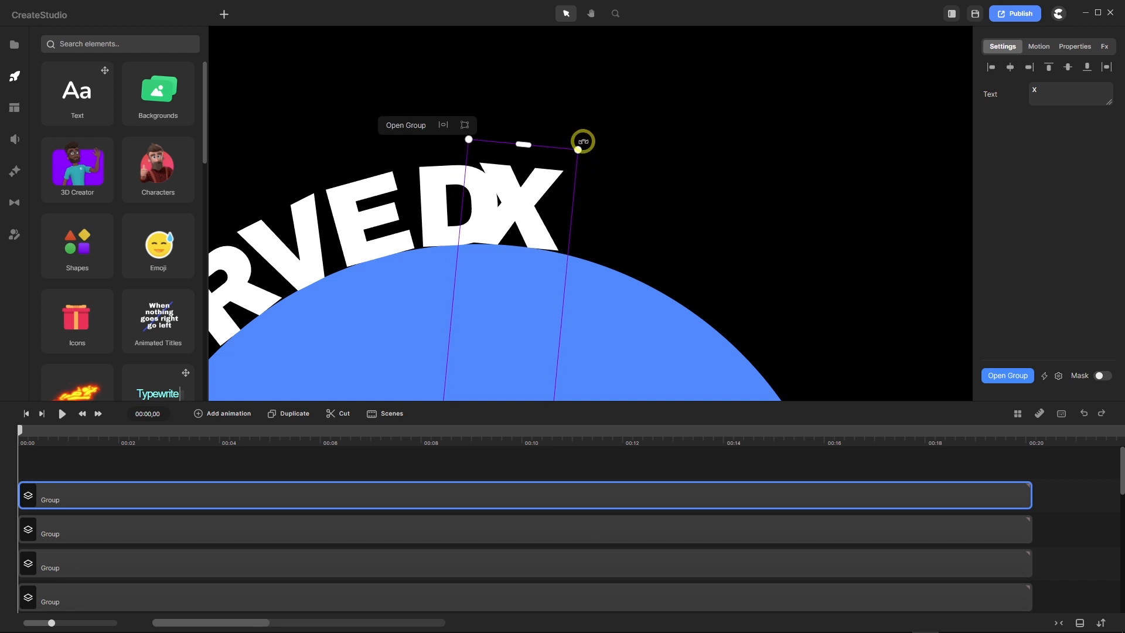
{"action": "left_click_drag", "start_coordinate": [583, 141], "coordinate": [605, 156]}
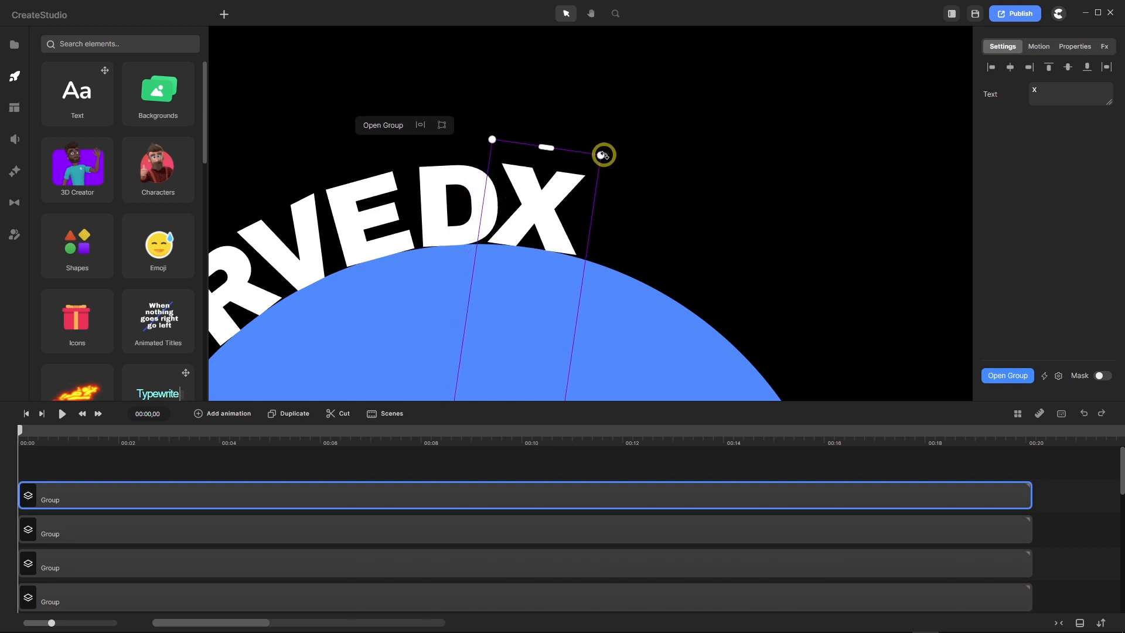
Change the X group's letter to M and adjust its rotation so the M sits right beside the D.
{"action": "scroll", "coordinate": [567, 187], "scroll_direction": "down", "scroll_amount": 2}
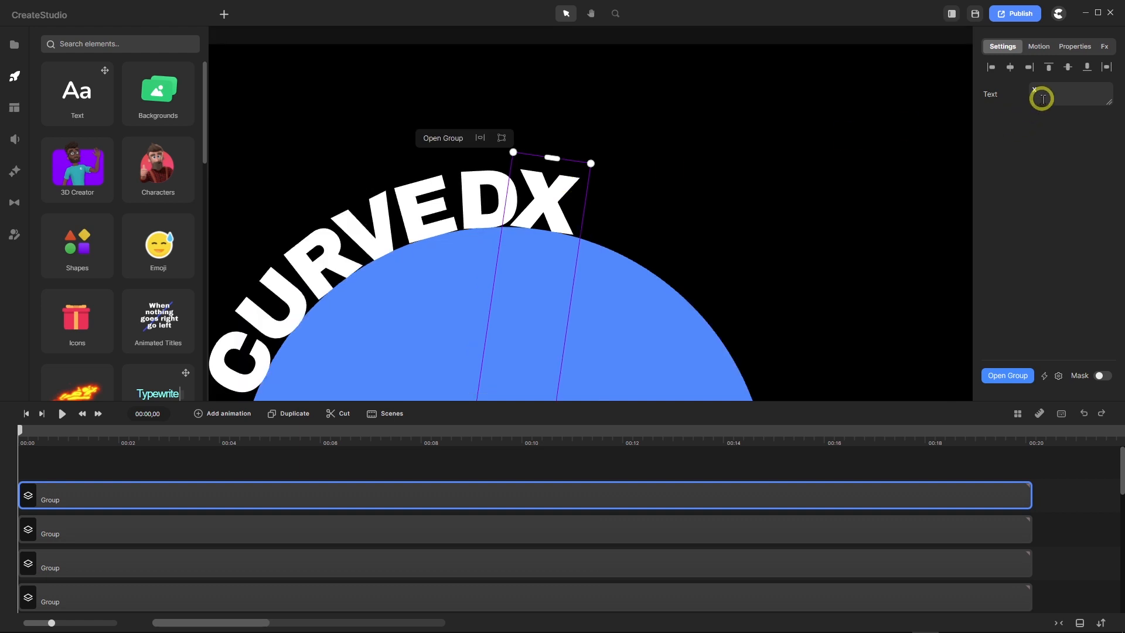
{"action": "left_click_drag", "start_coordinate": [1039, 91], "coordinate": [1034, 90]}
{"action": "type", "text": "M"}
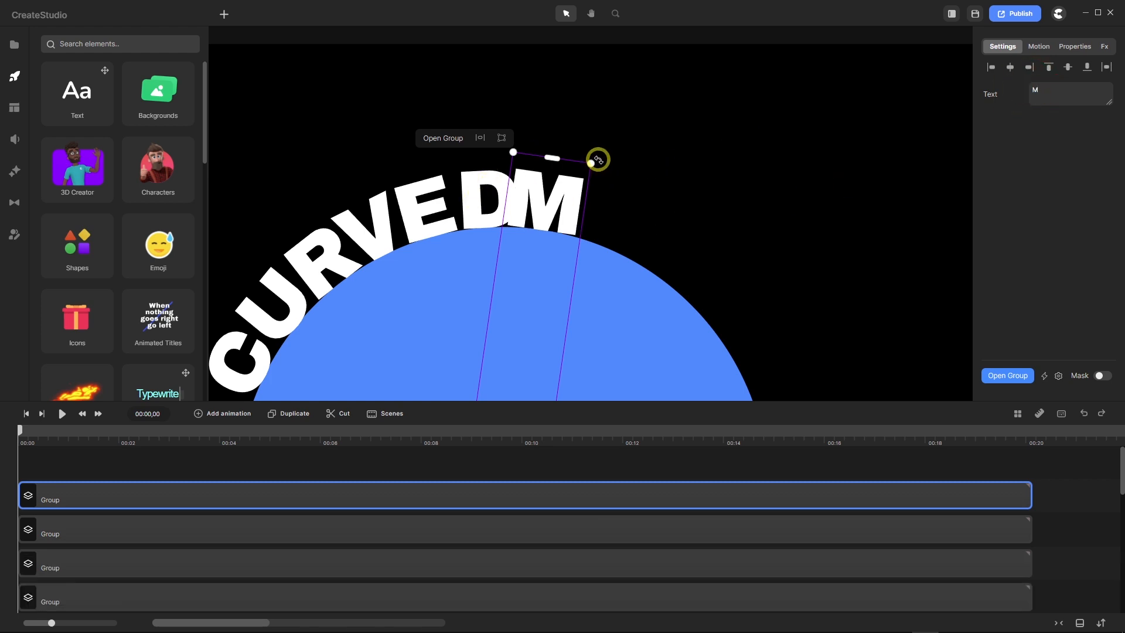
{"action": "left_click_drag", "start_coordinate": [600, 158], "coordinate": [607, 159]}
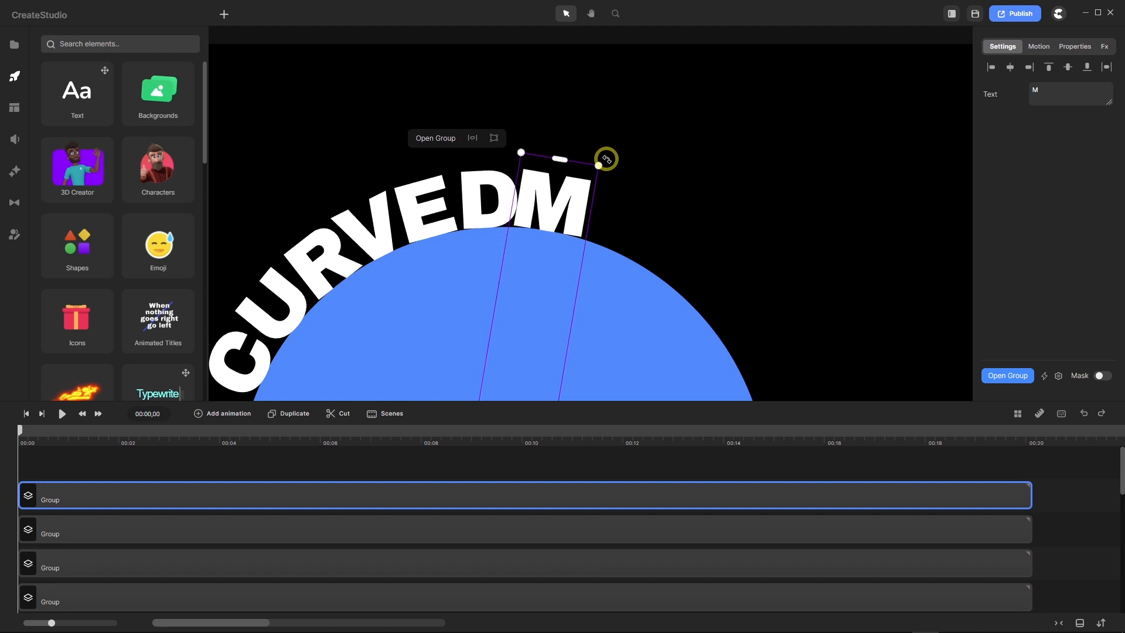
{"action": "scroll", "coordinate": [546, 196], "scroll_direction": "up", "scroll_amount": 3}
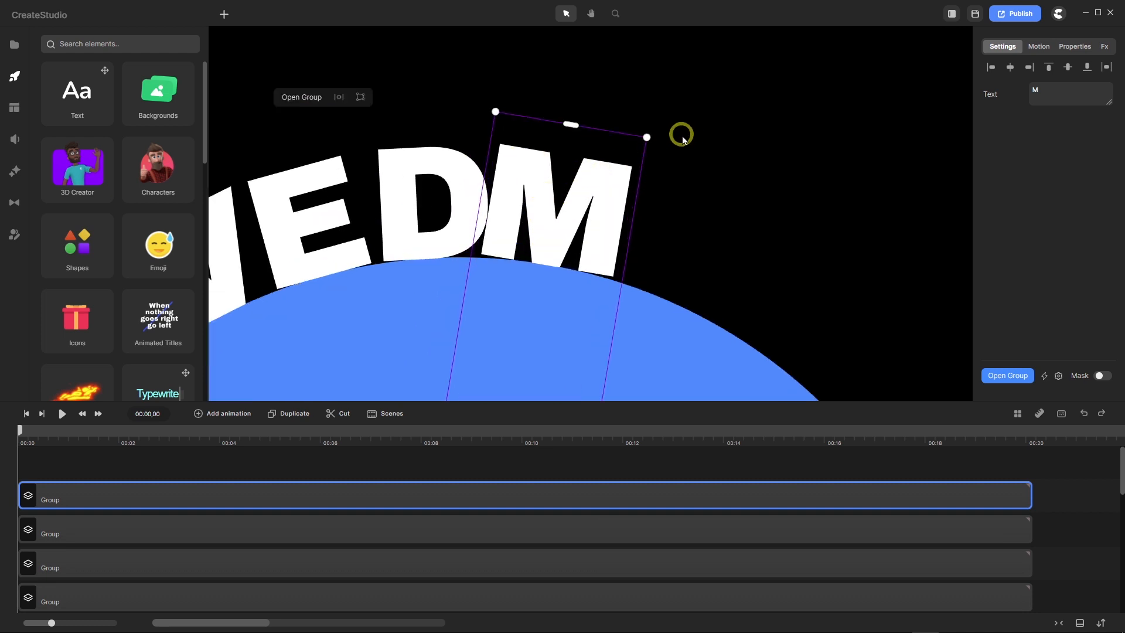
{"action": "left_click_drag", "start_coordinate": [655, 135], "coordinate": [654, 135]}
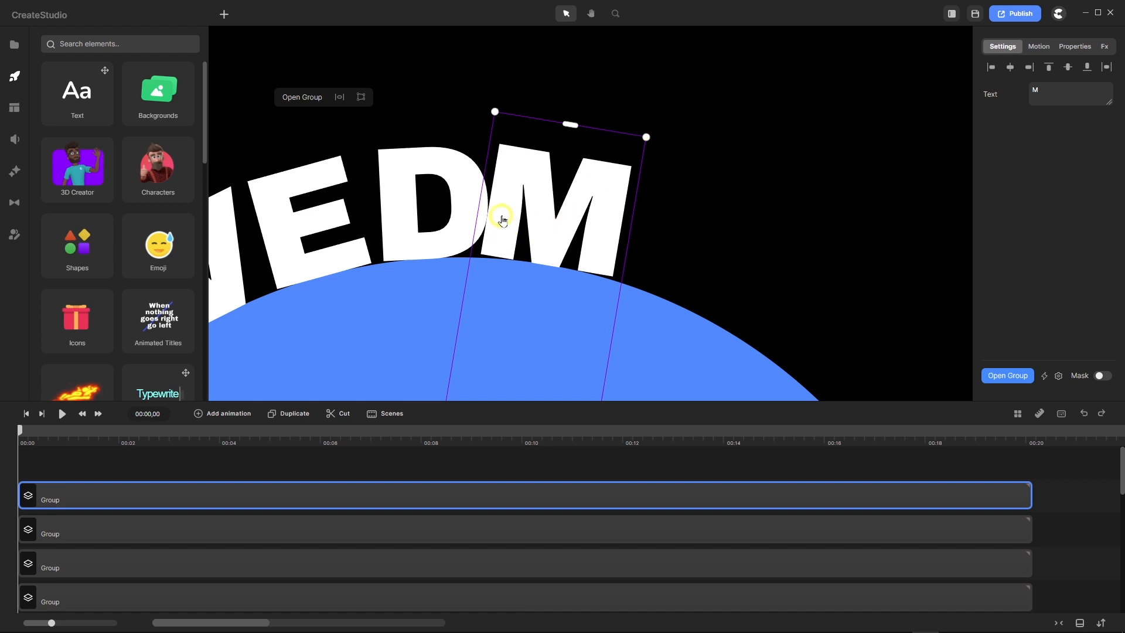
Duplicate the M group, change the copy's letter to T, and rotate it clockwise so the T sits right beside the M.
{"action": "scroll", "coordinate": [504, 216], "scroll_direction": "down", "scroll_amount": 5}
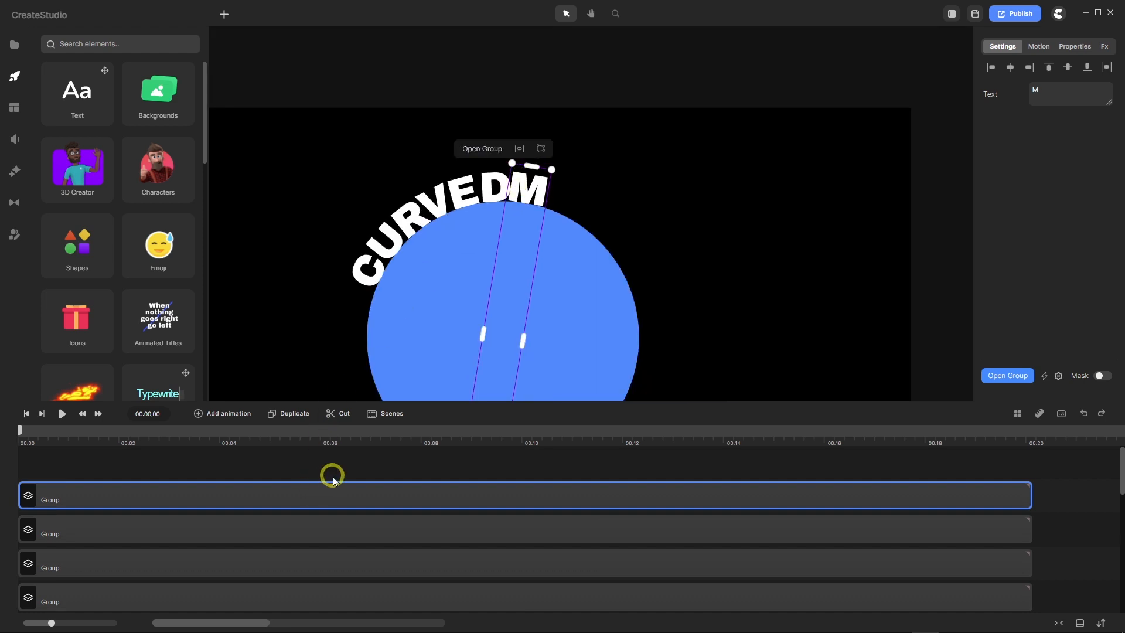
{"action": "left_click", "coordinate": [295, 417]}
{"action": "double_click", "coordinate": [1033, 85]}
{"action": "key", "text": "shift"}
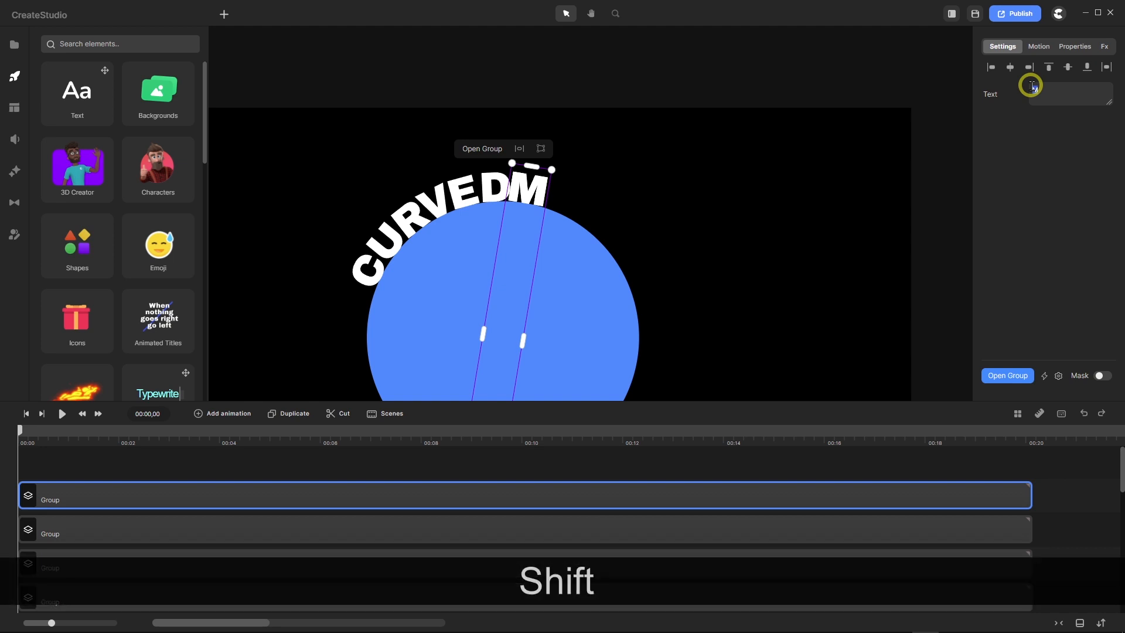
{"action": "type", "text": "T"}
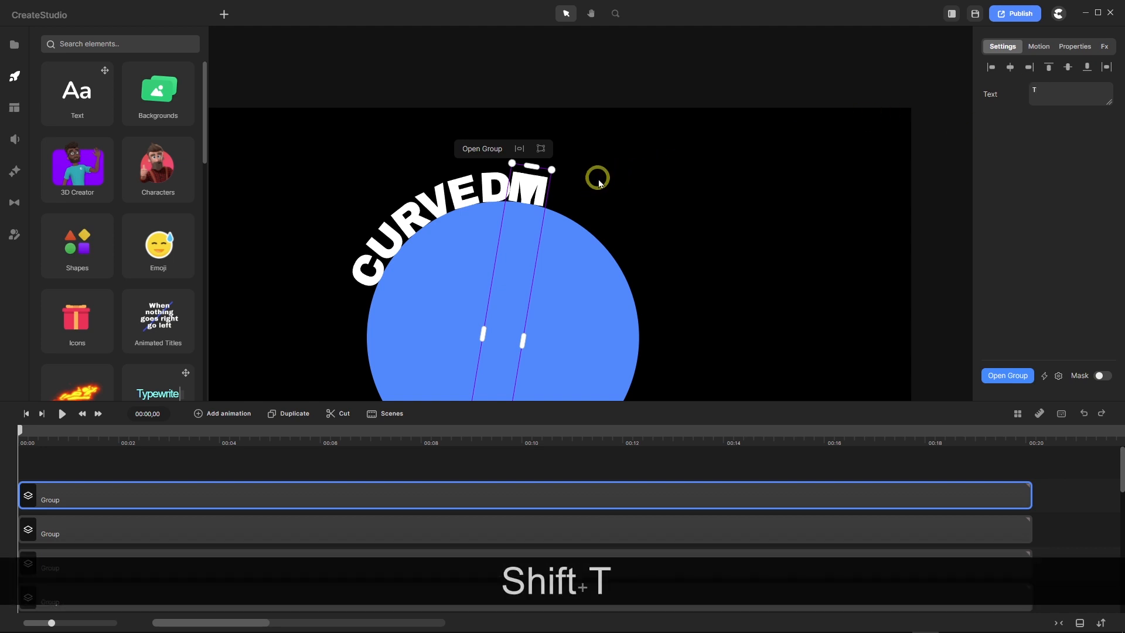
{"action": "left_click_drag", "start_coordinate": [561, 167], "coordinate": [563, 211]}
{"action": "scroll", "coordinate": [562, 212], "scroll_direction": "up", "scroll_amount": 3}
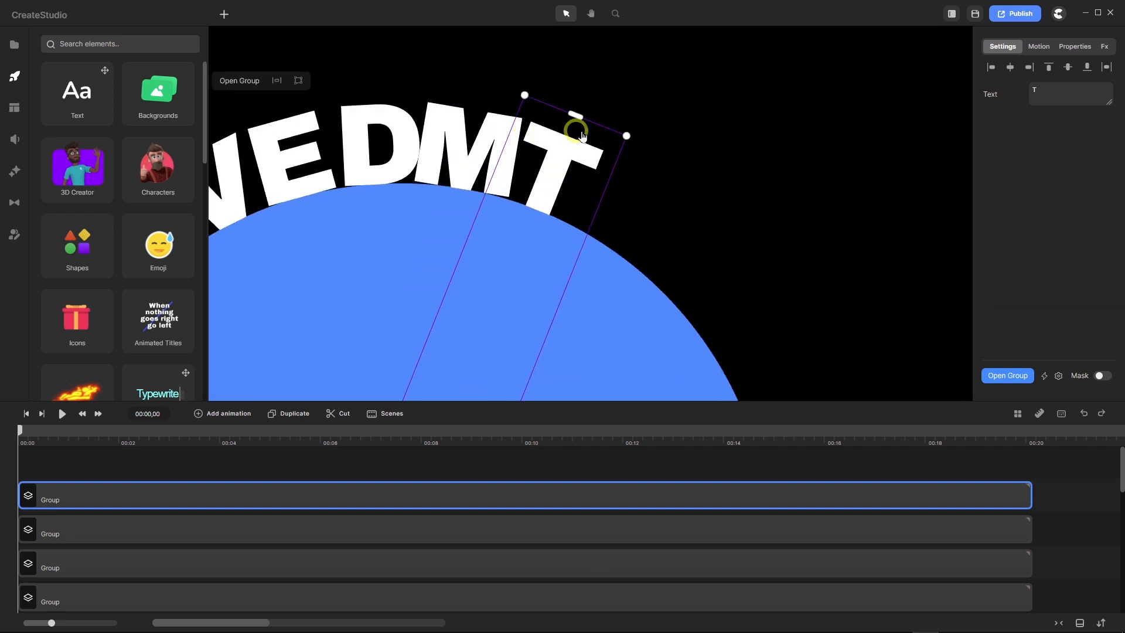
{"action": "left_click_drag", "start_coordinate": [635, 130], "coordinate": [631, 125]}
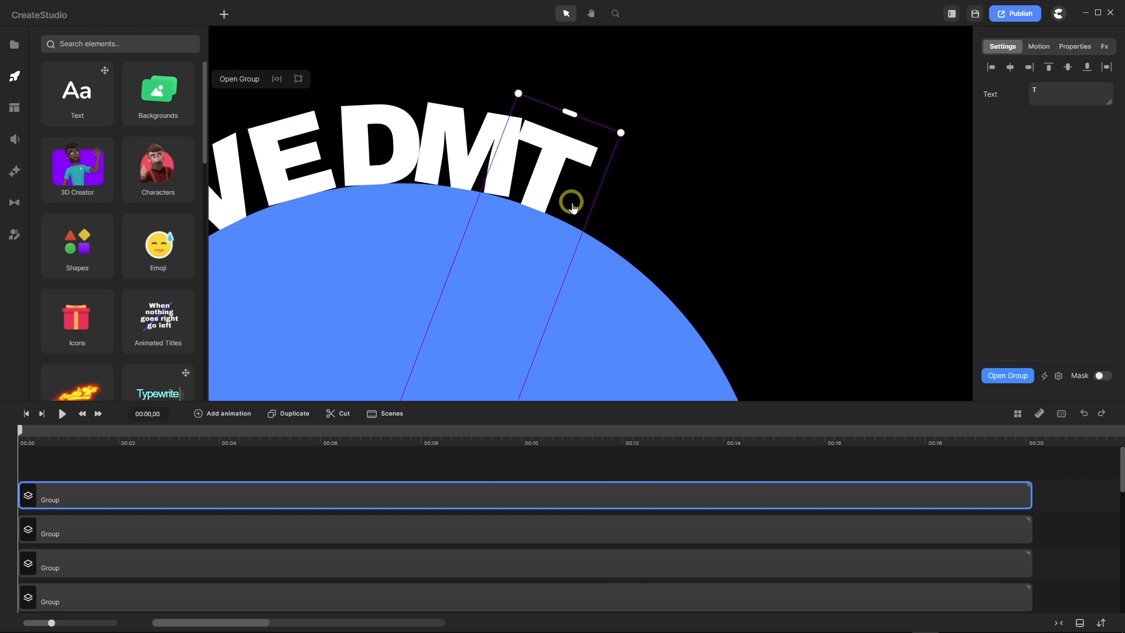
Move the M group's layer above the T group's, change its letter to E, and rotate it clockwise past the T.
{"action": "left_click", "coordinate": [194, 536]}
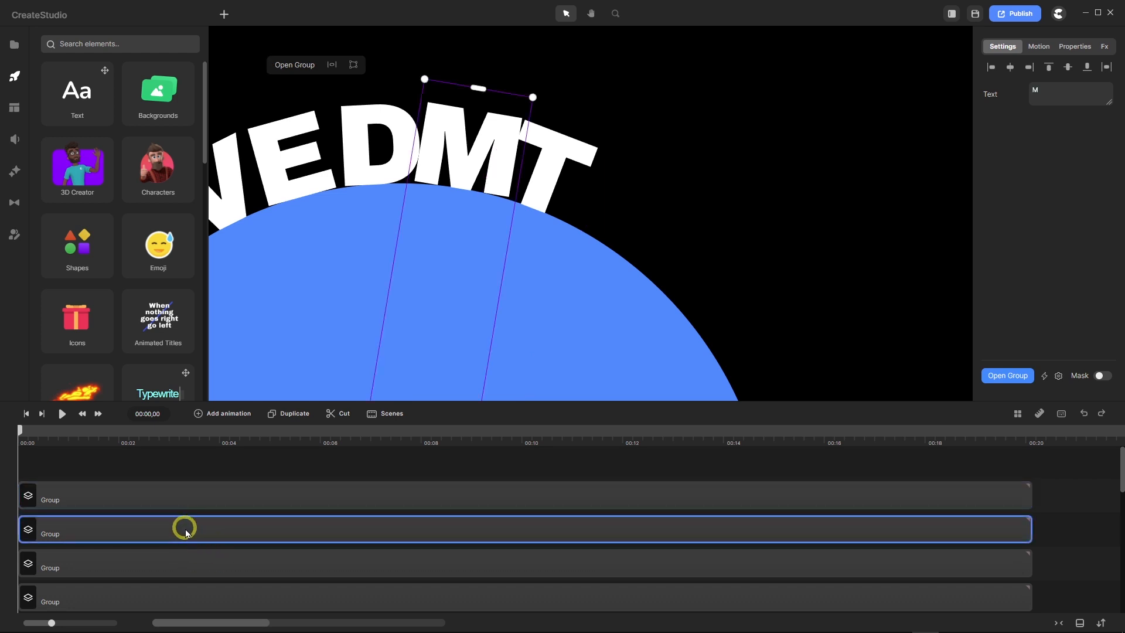
{"action": "left_click_drag", "start_coordinate": [187, 533], "coordinate": [167, 514]}
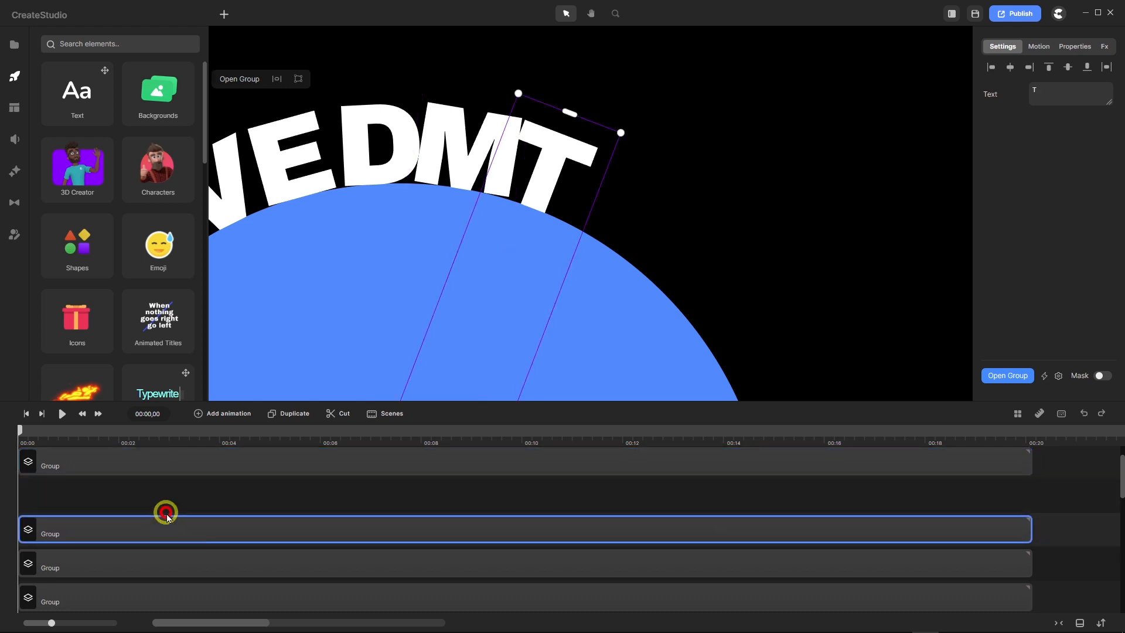
{"action": "left_click_drag", "start_coordinate": [160, 460], "coordinate": [164, 534]}
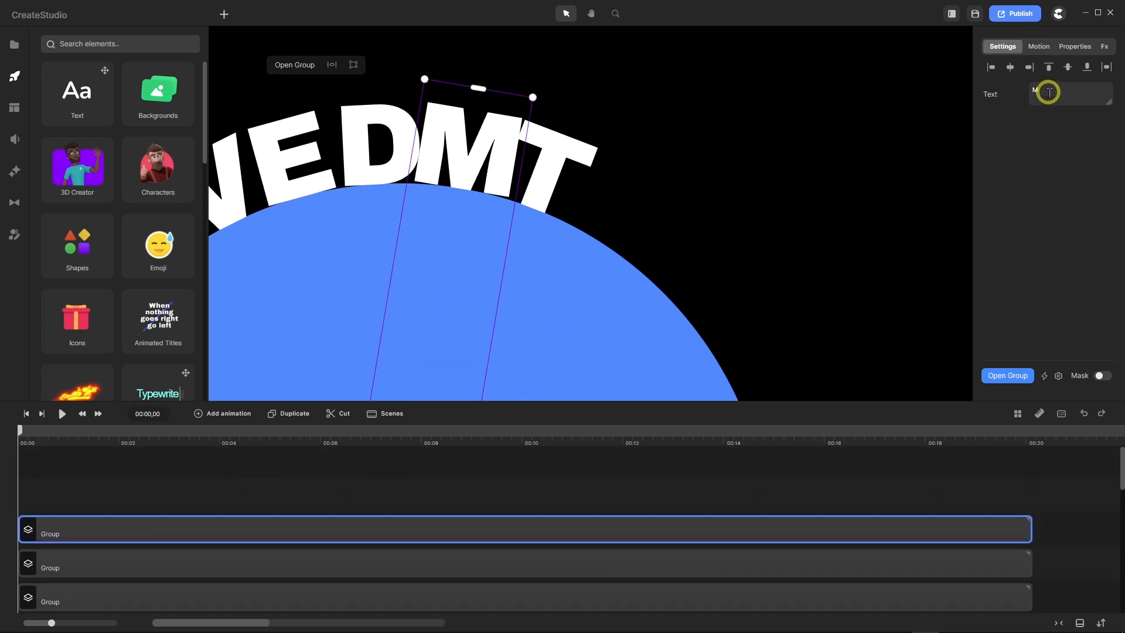
{"action": "left_click", "coordinate": [1027, 97]}
{"action": "type", "text": "E"}
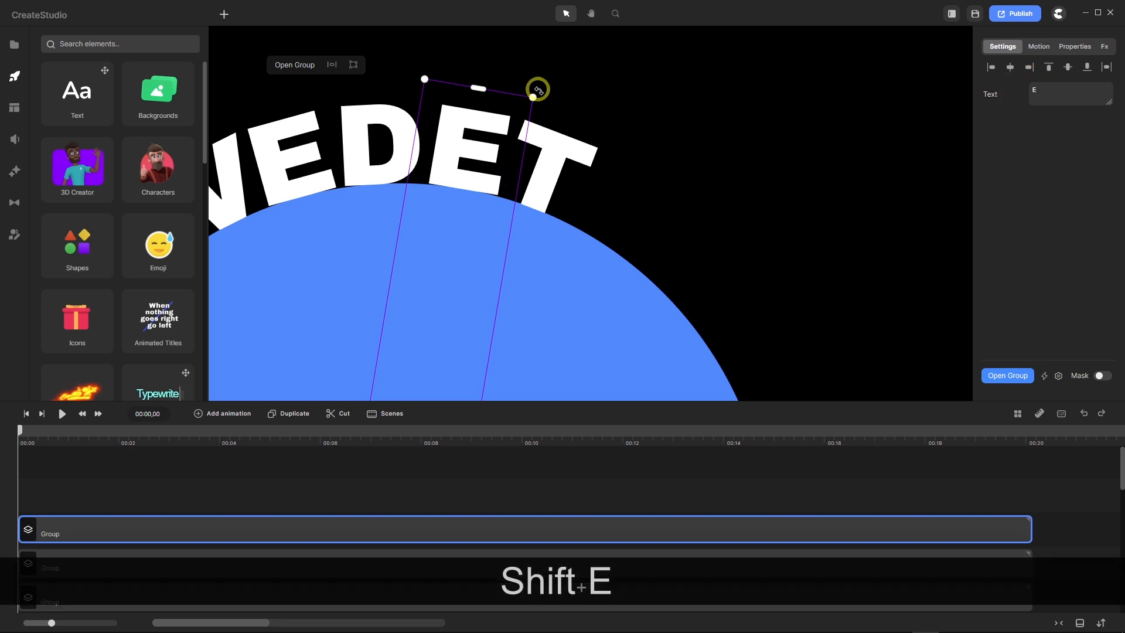
{"action": "left_click_drag", "start_coordinate": [542, 94], "coordinate": [712, 171]}
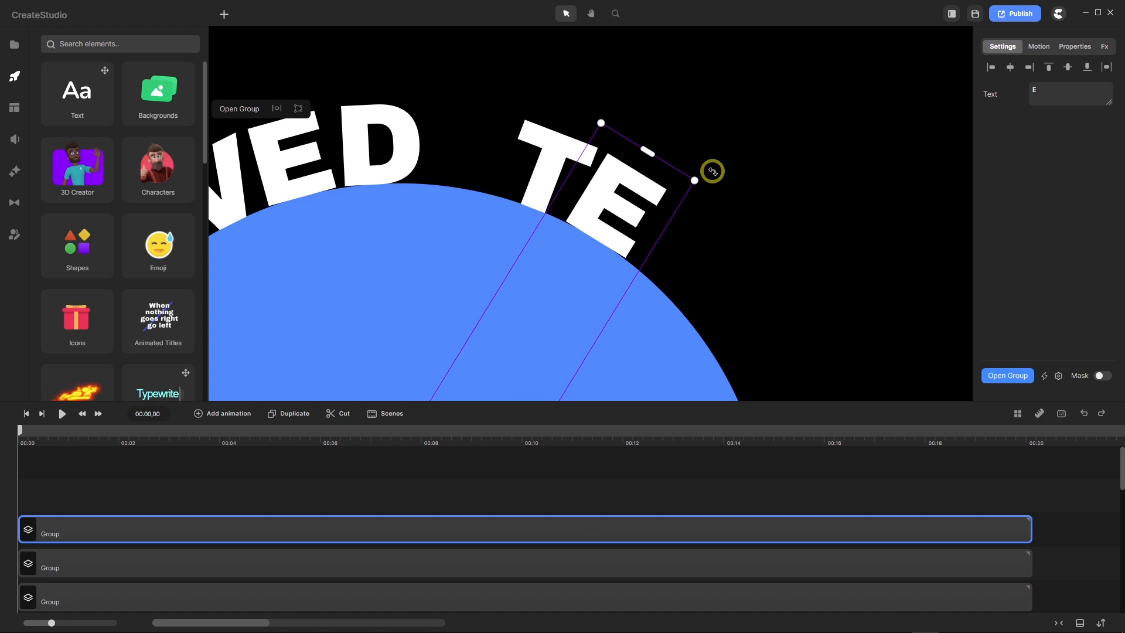
Rotate the T group and the second word's E group slightly counterclockwise, keeping a word gap after the D and even letter spacing.
{"action": "scroll", "coordinate": [572, 154], "scroll_direction": "down", "scroll_amount": 4}
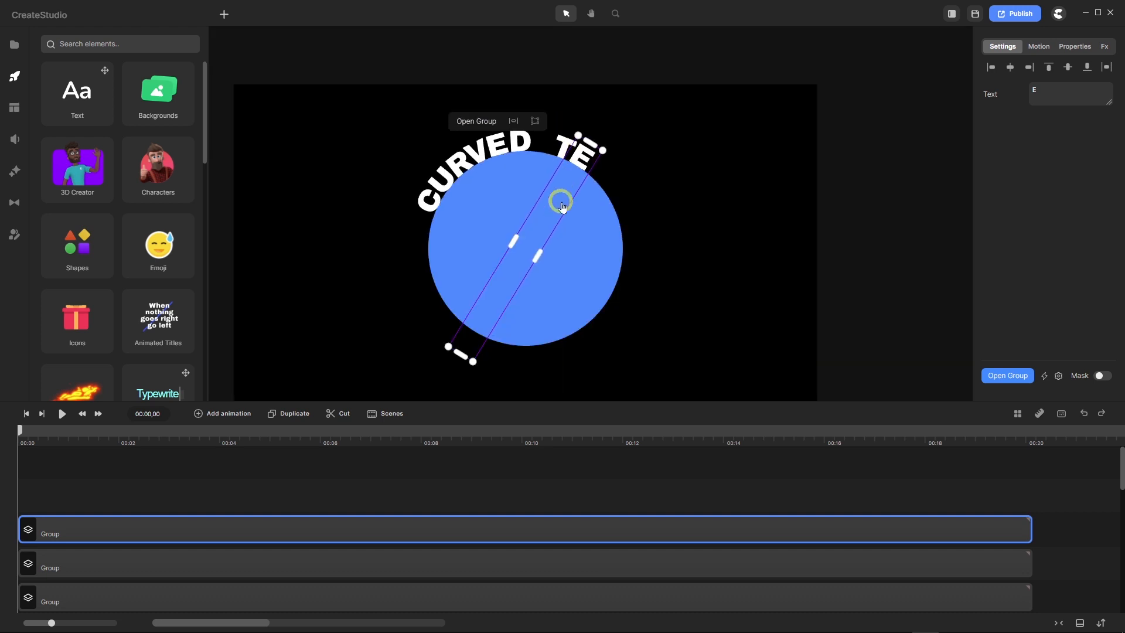
{"action": "scroll", "coordinate": [561, 201], "scroll_direction": "up", "scroll_amount": 1}
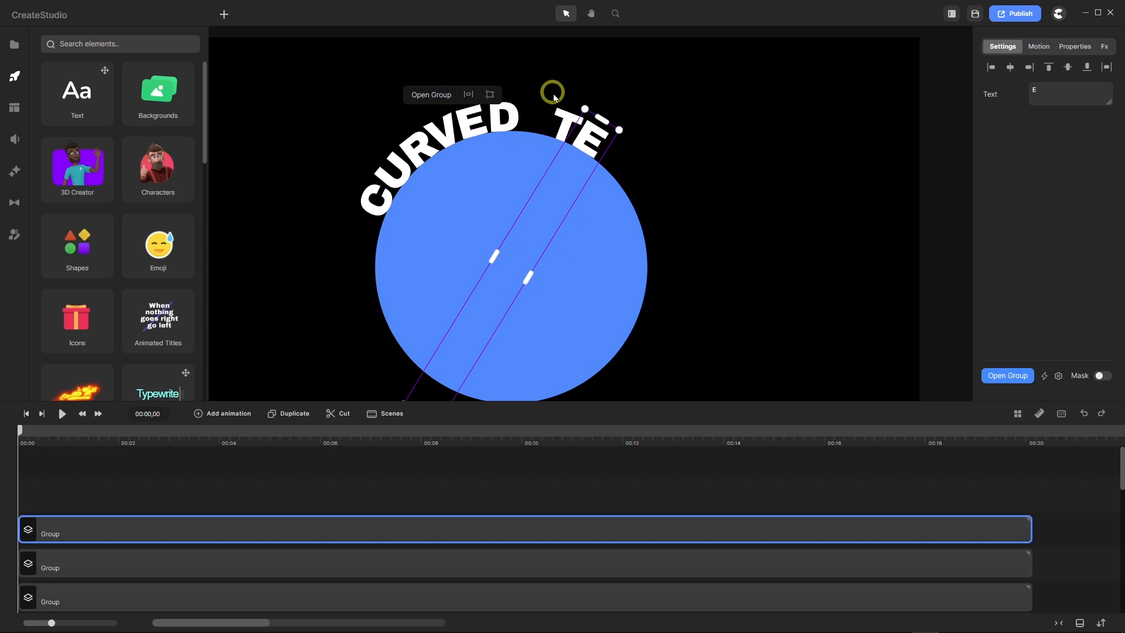
{"action": "scroll", "coordinate": [551, 91], "scroll_direction": "up", "scroll_amount": 1}
{"action": "scroll", "coordinate": [549, 87], "scroll_direction": "up", "scroll_amount": 2}
{"action": "scroll", "coordinate": [548, 85], "scroll_direction": "down", "scroll_amount": 1}
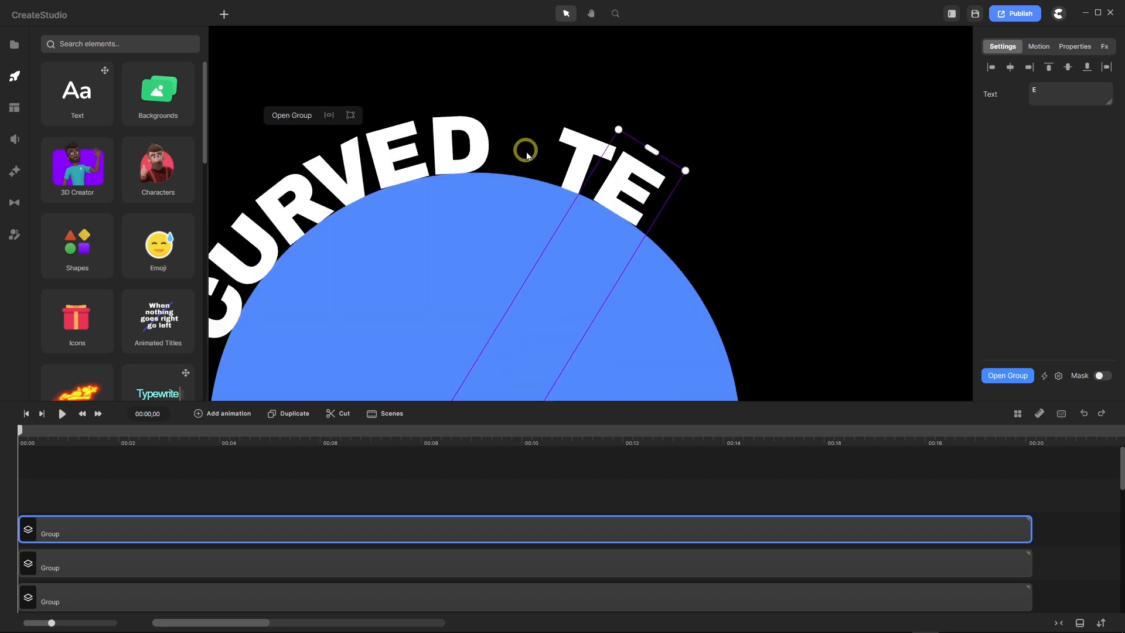
{"action": "left_click", "coordinate": [119, 555]}
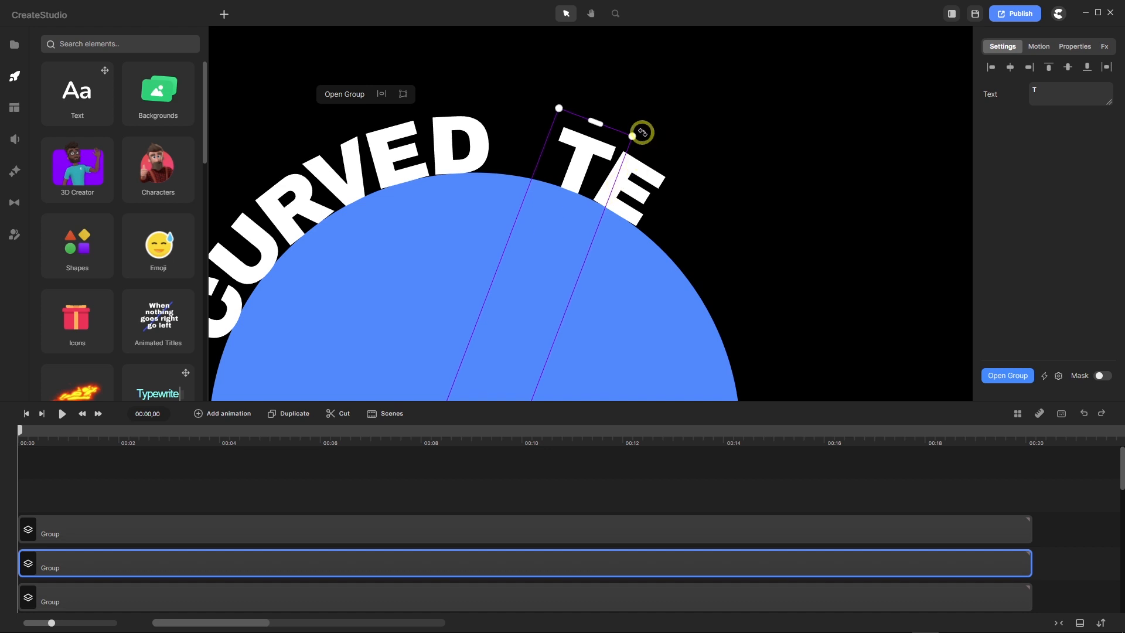
{"action": "left_click_drag", "start_coordinate": [643, 131], "coordinate": [629, 125]}
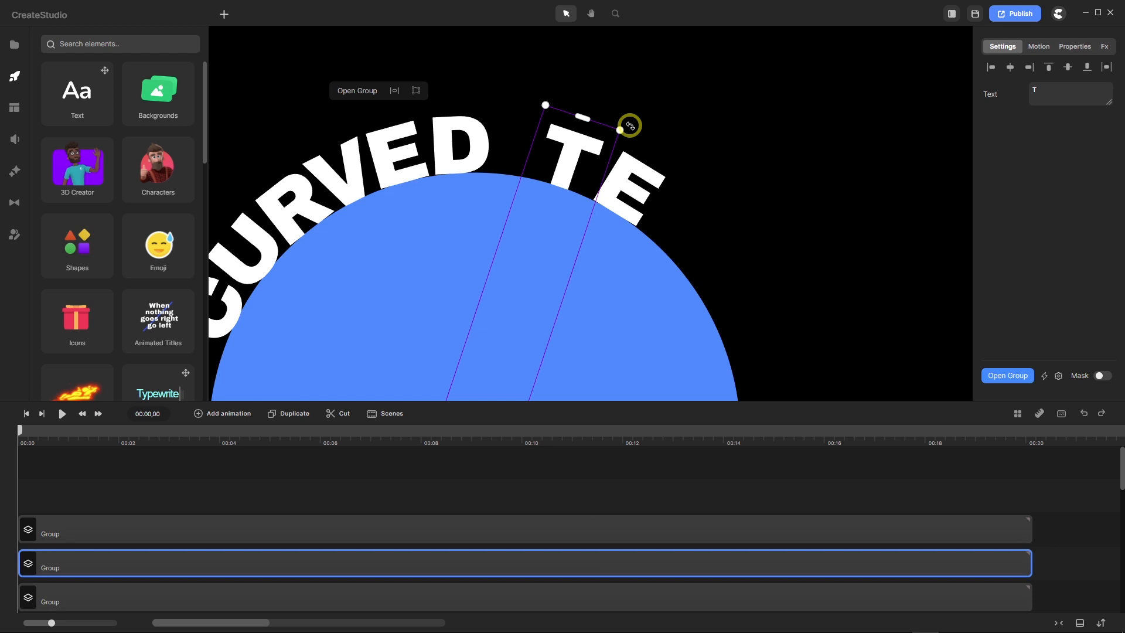
{"action": "left_click", "coordinate": [239, 532]}
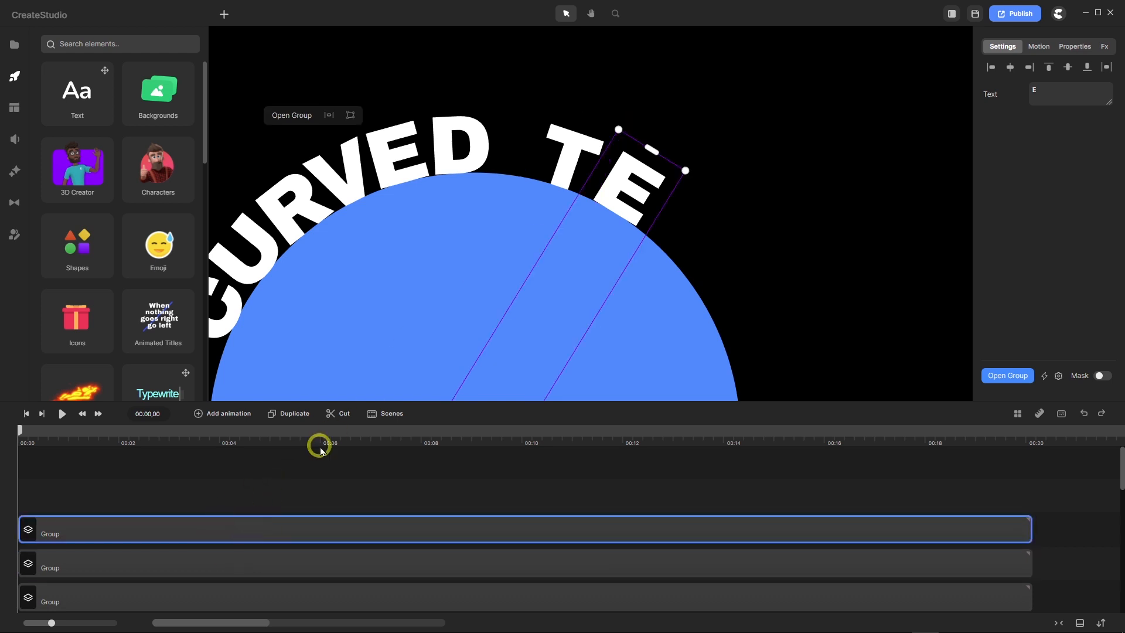
{"action": "left_click_drag", "start_coordinate": [697, 167], "coordinate": [689, 156]}
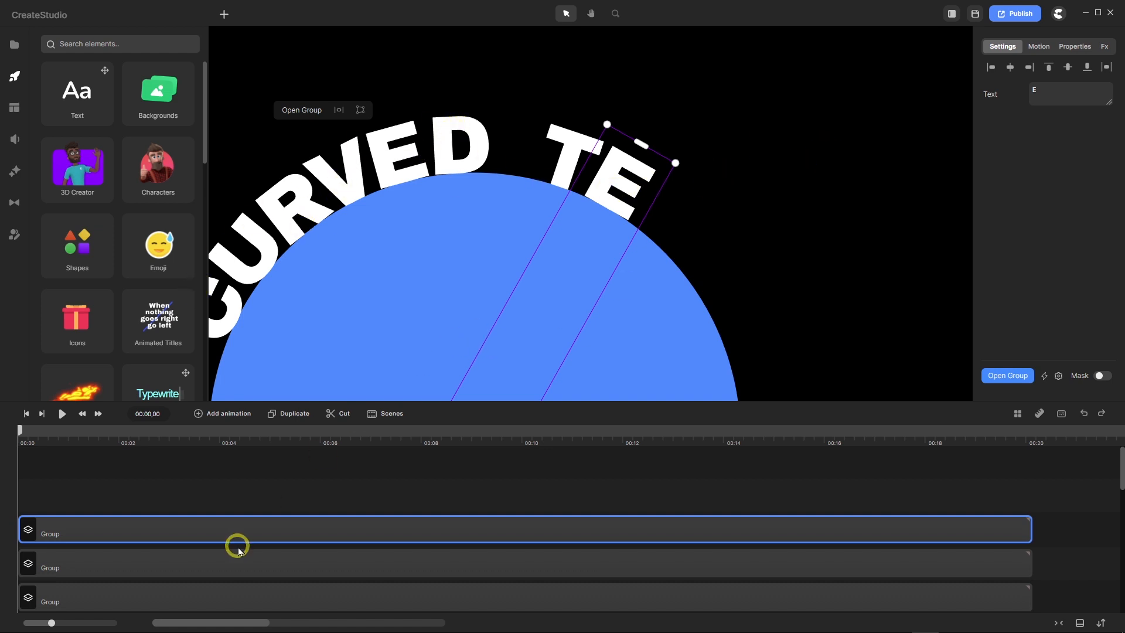
Duplicate the second word's E group, change the copy's letter to X, and rotate it clockwise to sit beside the E.
{"action": "left_click", "coordinate": [261, 462]}
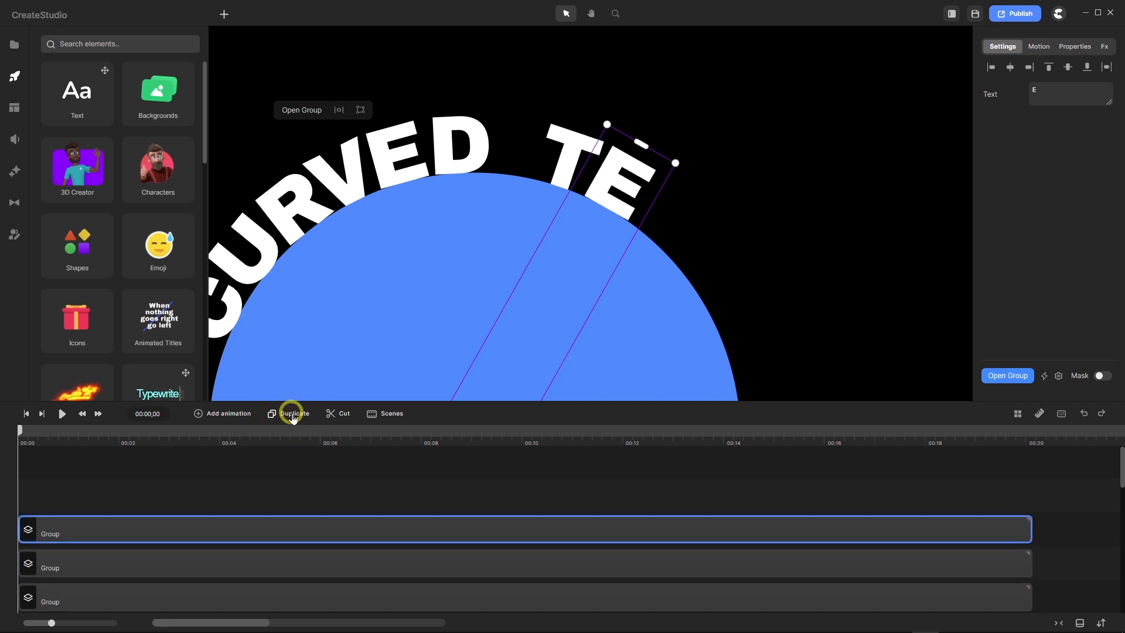
{"action": "left_click_drag", "start_coordinate": [1042, 88], "coordinate": [1024, 101]}
{"action": "type", "text": "X"}
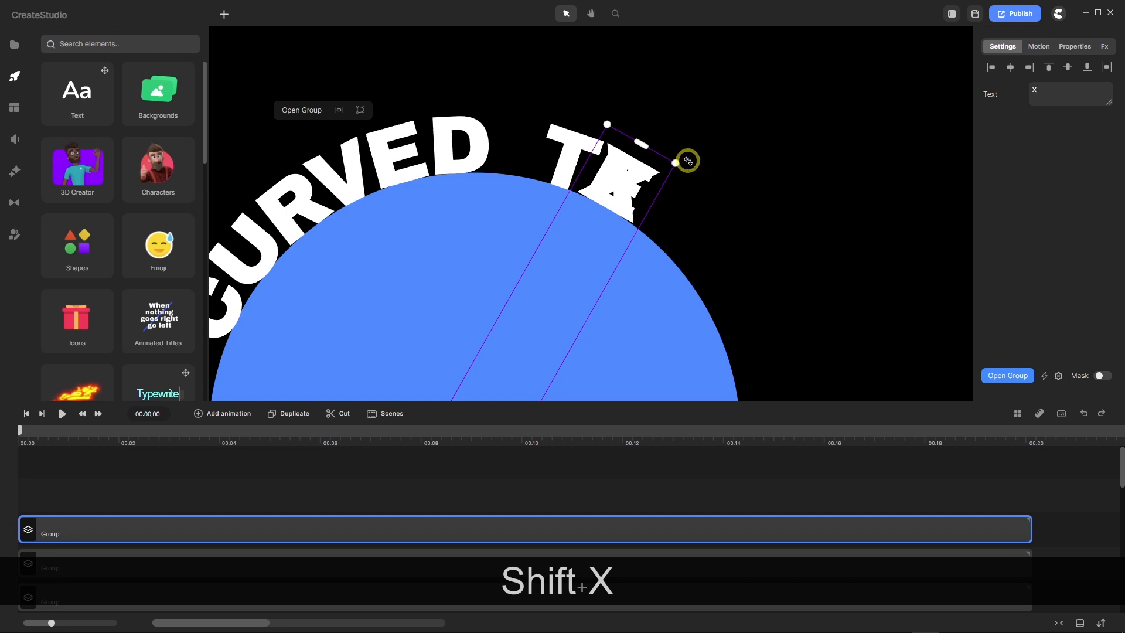
{"action": "left_click_drag", "start_coordinate": [688, 161], "coordinate": [729, 233]}
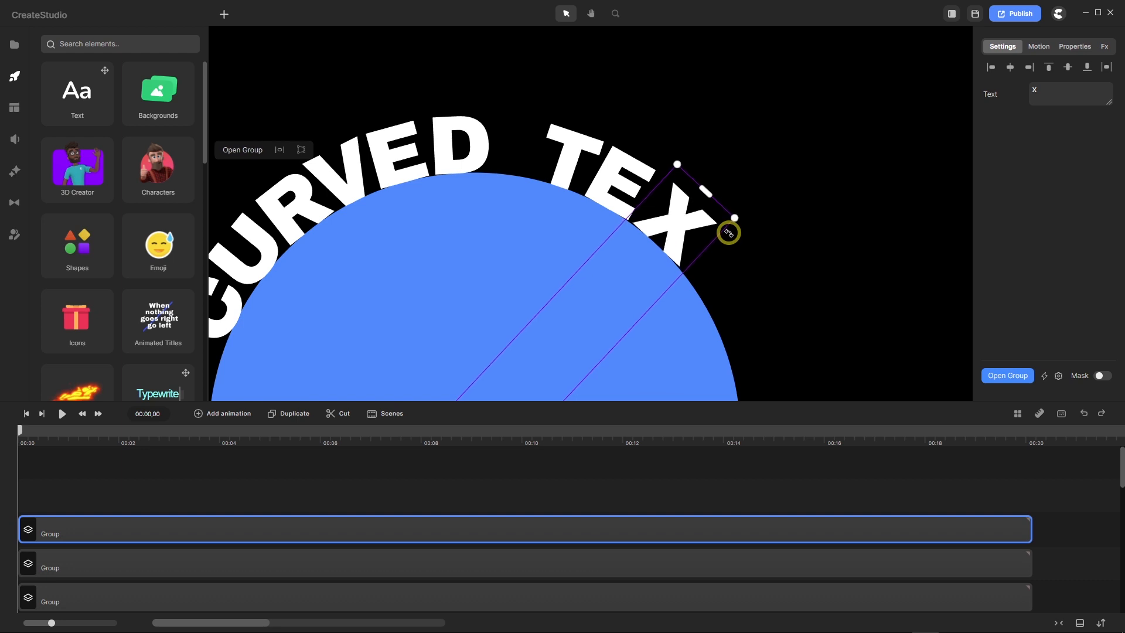
Duplicate the X group, change the copy's letter to T, rotate it clockwise beside the X to complete TEXT, and deselect it.
{"action": "left_click", "coordinate": [287, 419]}
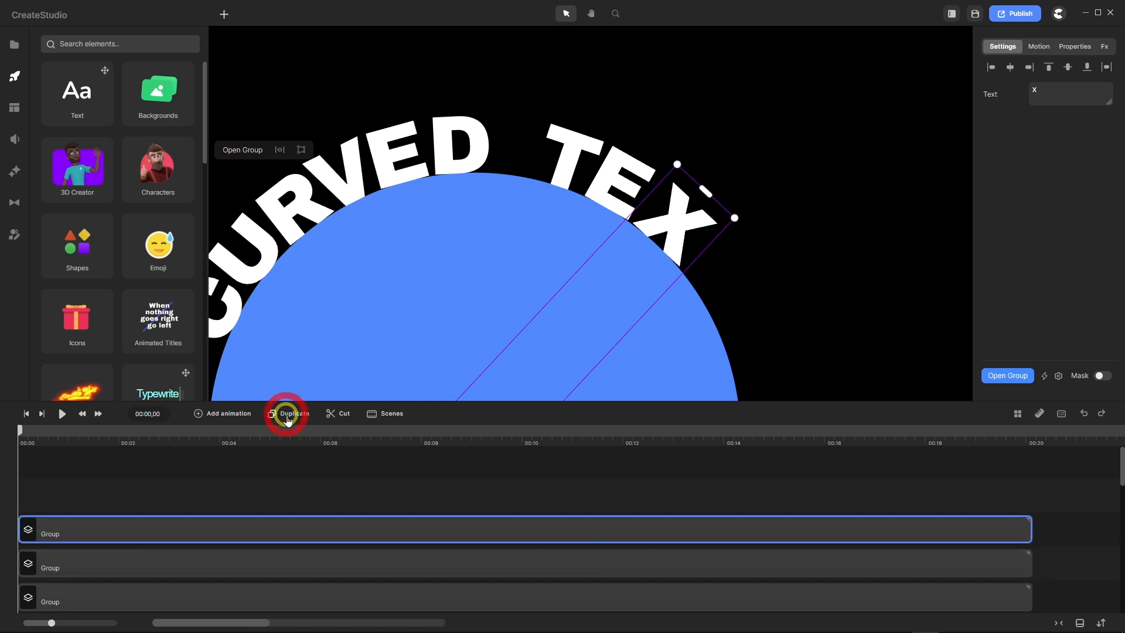
{"action": "left_click_drag", "start_coordinate": [1049, 95], "coordinate": [1018, 101]}
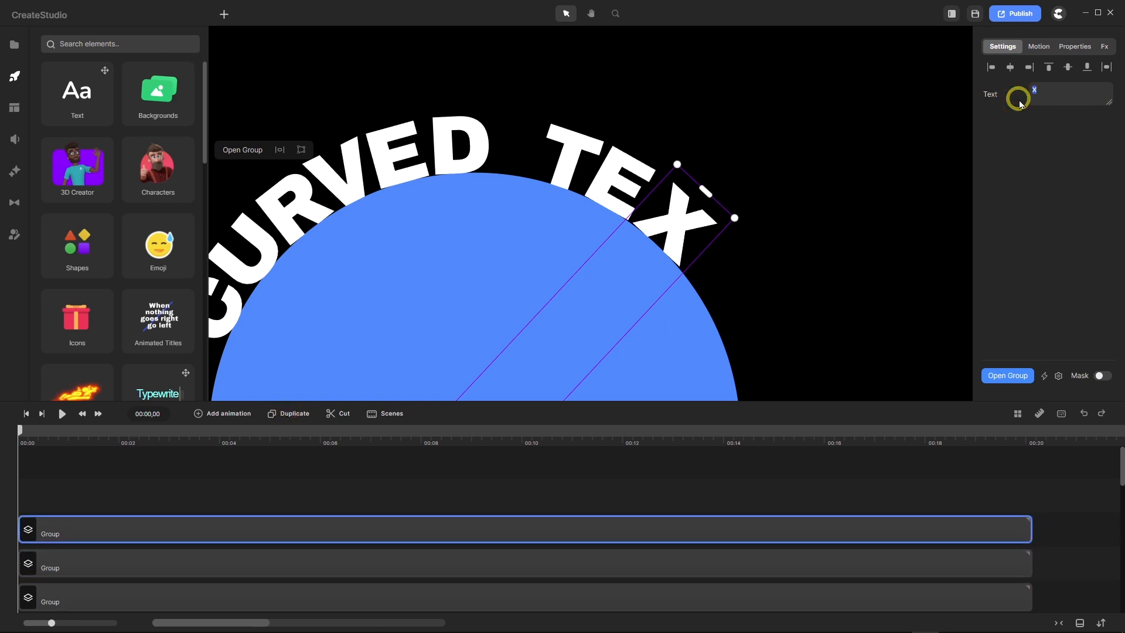
{"action": "type", "text": "T"}
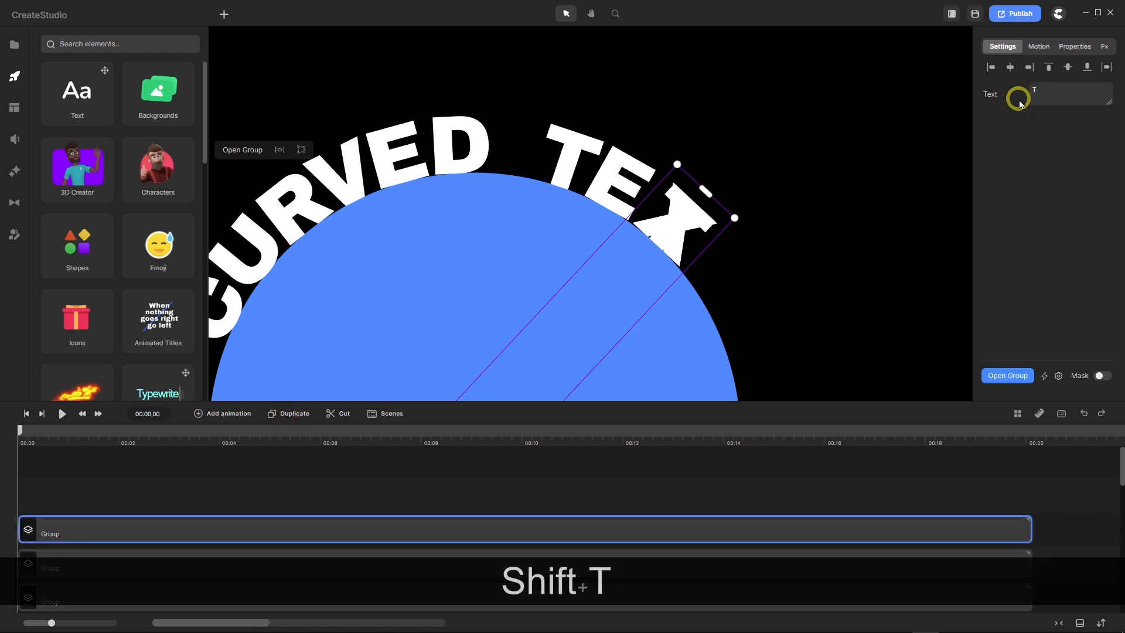
{"action": "left_click_drag", "start_coordinate": [741, 218], "coordinate": [773, 280]}
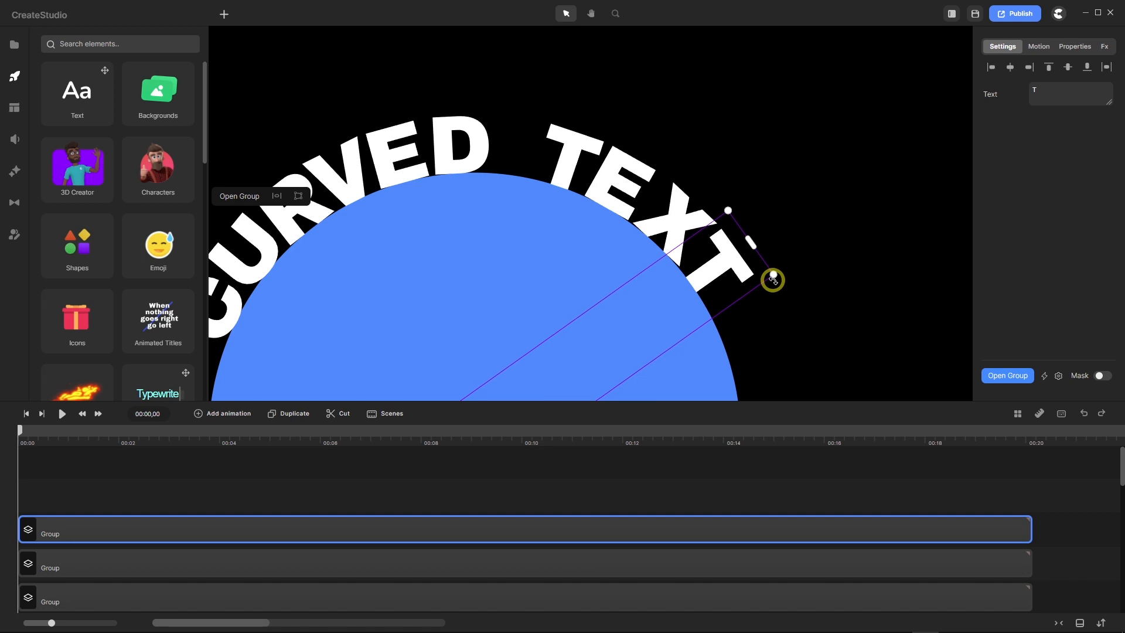
{"action": "left_click_drag", "start_coordinate": [772, 280], "coordinate": [773, 281]}
{"action": "scroll", "coordinate": [460, 235], "scroll_direction": "down", "scroll_amount": 5}
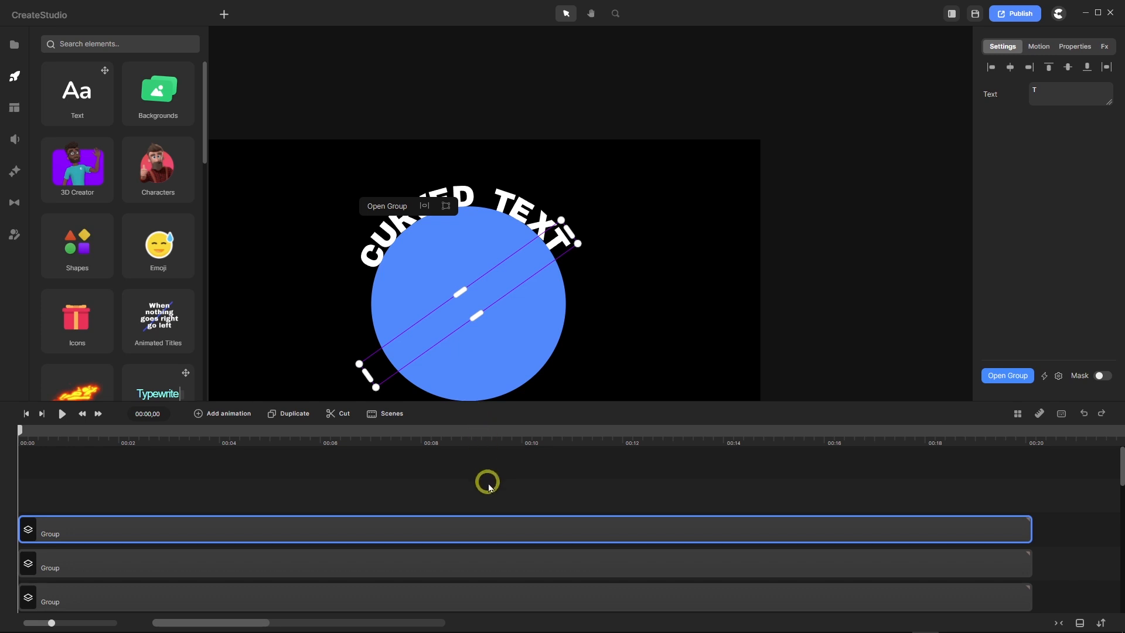
{"action": "left_click", "coordinate": [486, 496]}
Show the guidelines, move the horizontal one up and back near the circle's centre, and remove all guidelines.
{"action": "scroll", "coordinate": [485, 246], "scroll_direction": "down", "scroll_amount": 3}
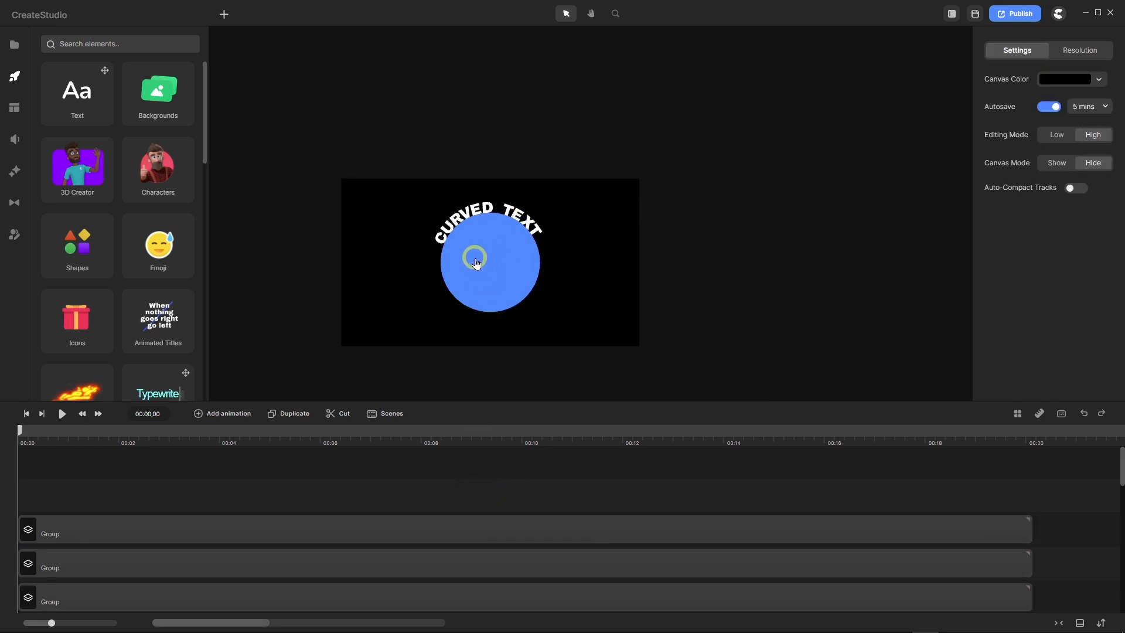
{"action": "scroll", "coordinate": [474, 246], "scroll_direction": "up", "scroll_amount": 3}
{"action": "scroll", "coordinate": [542, 239], "scroll_direction": "down", "scroll_amount": 2}
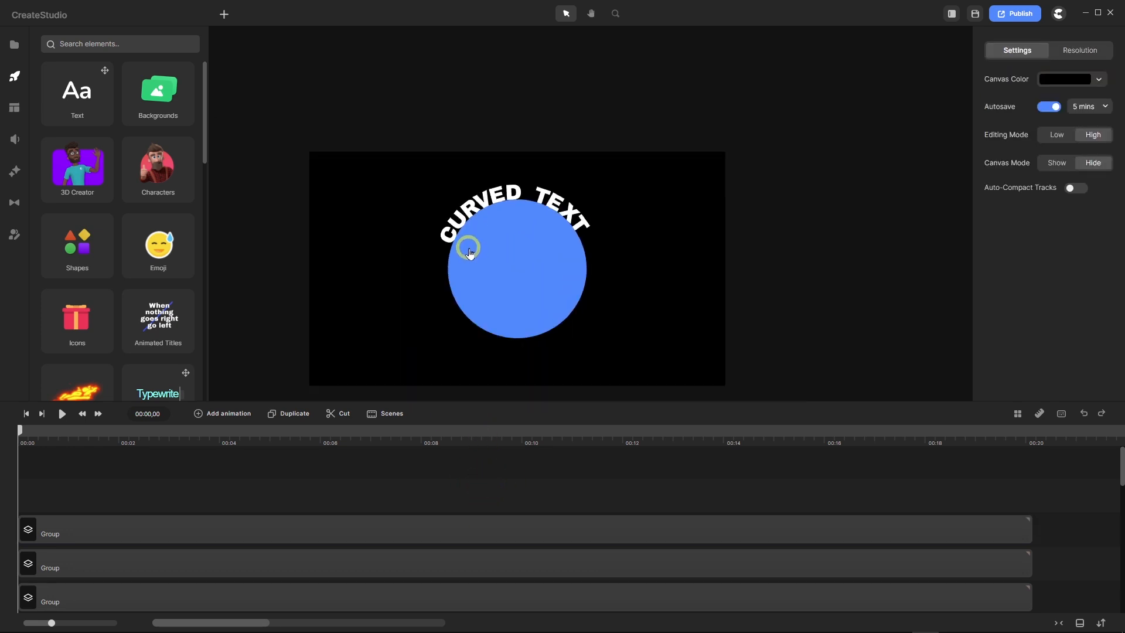
{"action": "scroll", "coordinate": [467, 243], "scroll_direction": "up", "scroll_amount": 2}
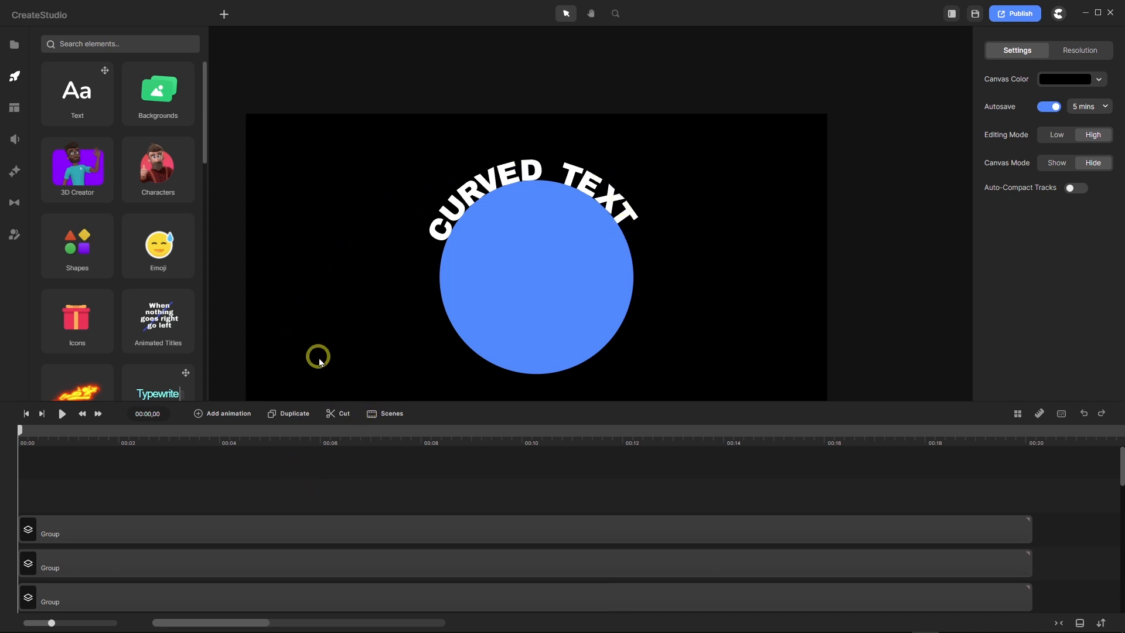
{"action": "left_click", "coordinate": [1040, 414]}
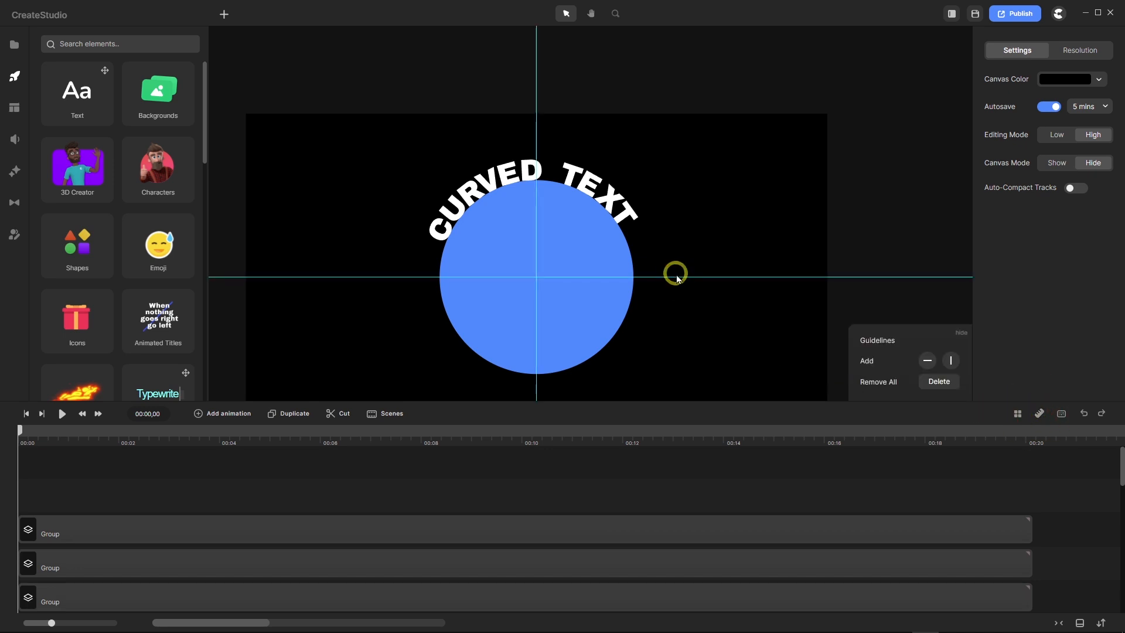
{"action": "left_click_drag", "start_coordinate": [674, 278], "coordinate": [673, 226]}
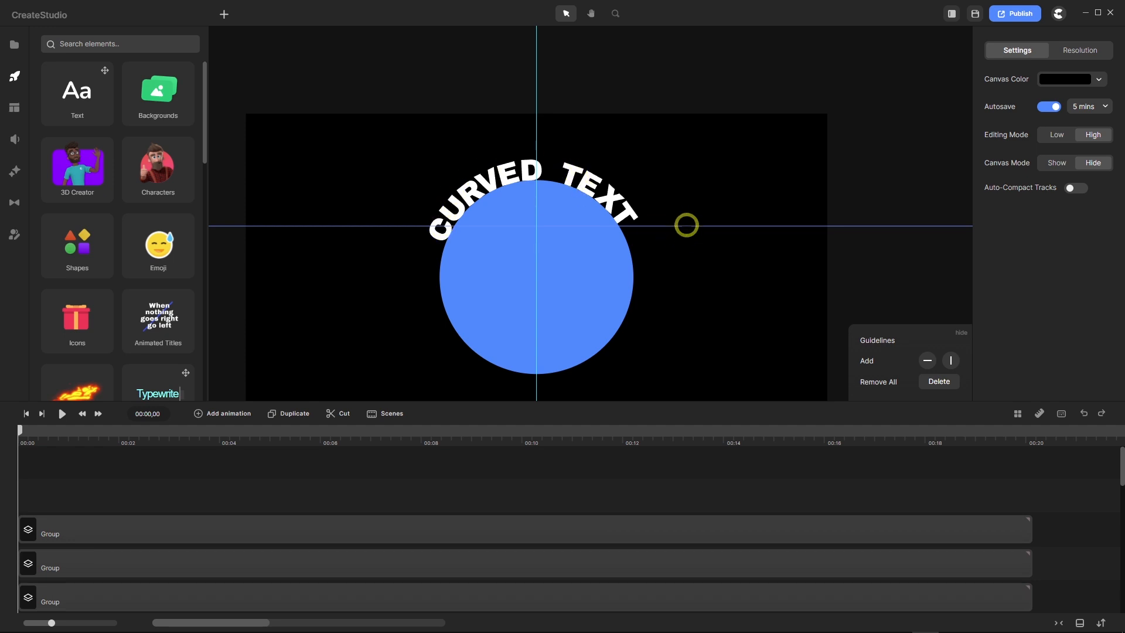
{"action": "left_click_drag", "start_coordinate": [685, 225], "coordinate": [687, 273]}
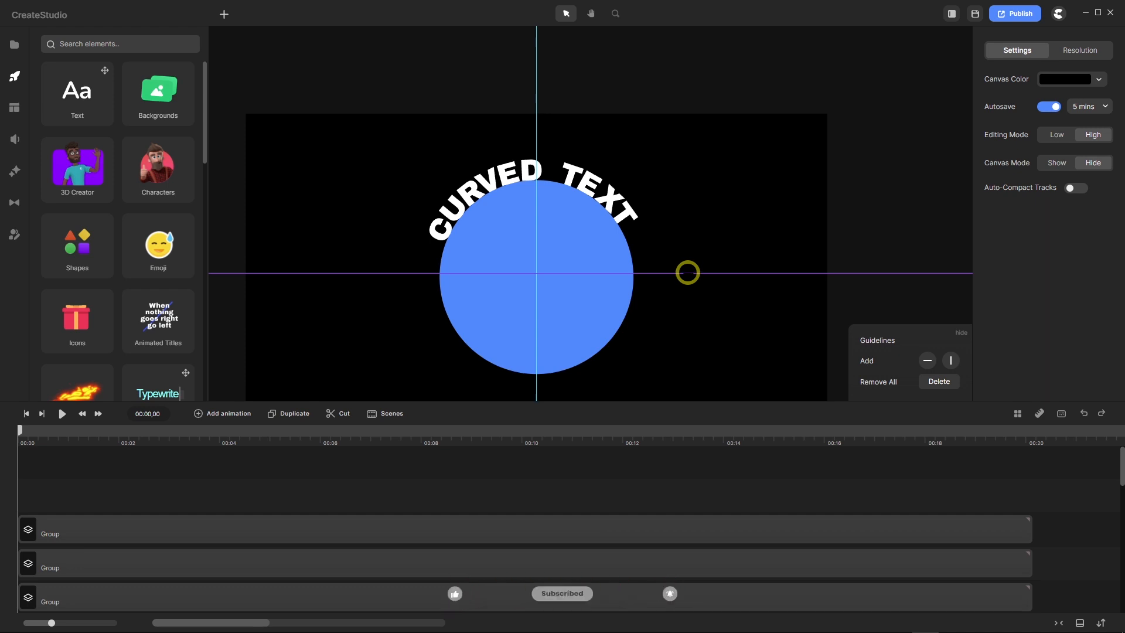
{"action": "left_click", "coordinate": [939, 382]}
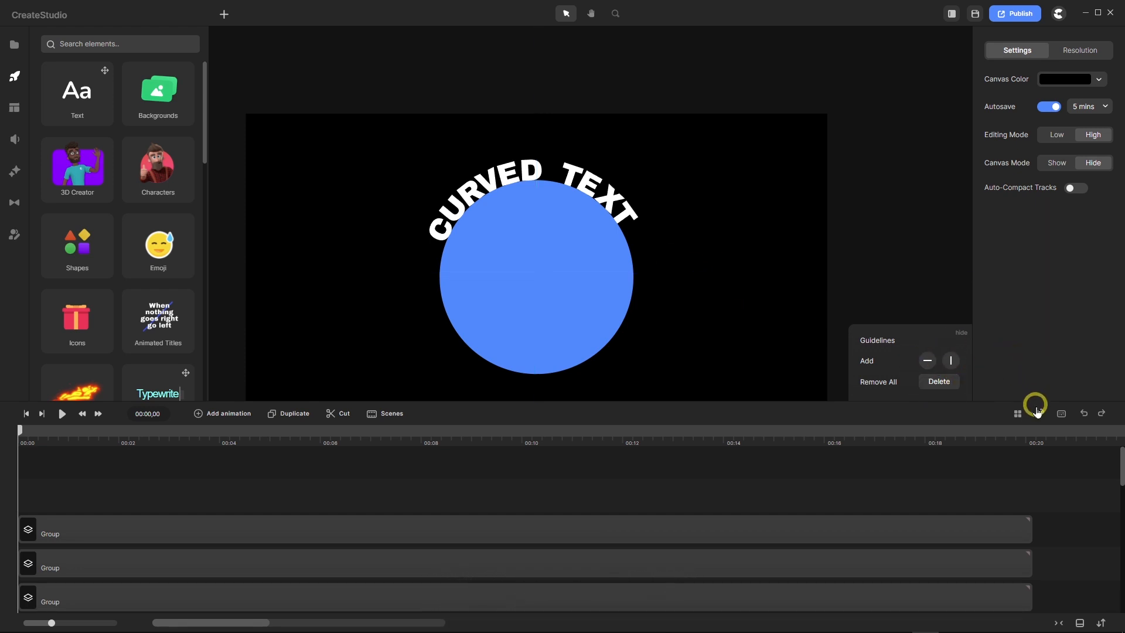
Turn on Snap to Grid in the grid options and set the grid size to 87 px.
{"action": "left_click", "coordinate": [1019, 414]}
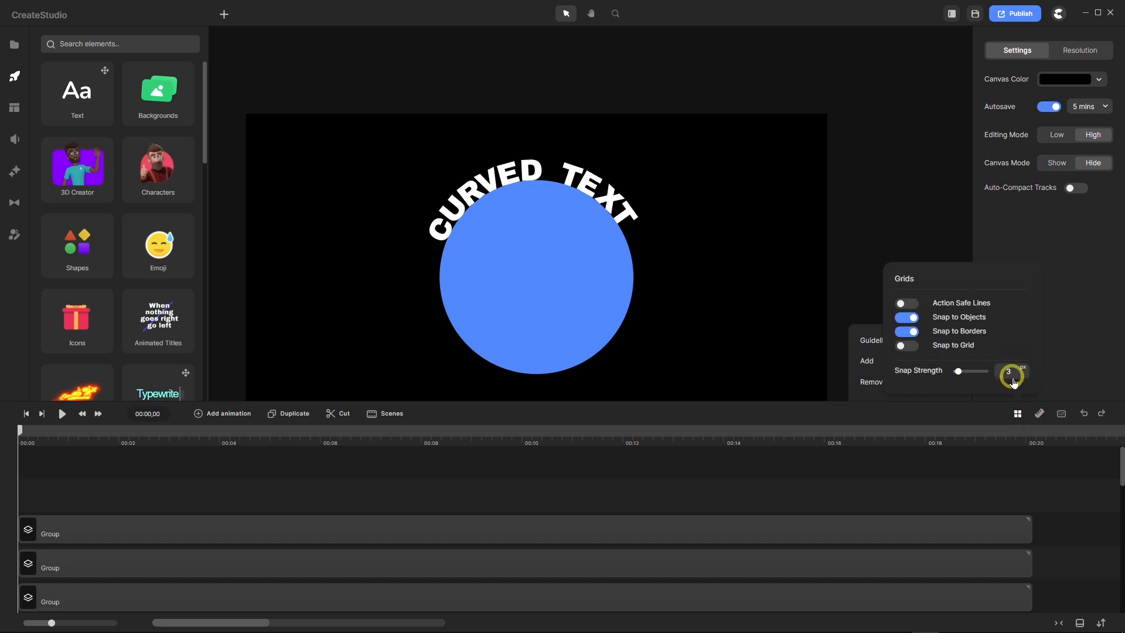
{"action": "left_click", "coordinate": [908, 345]}
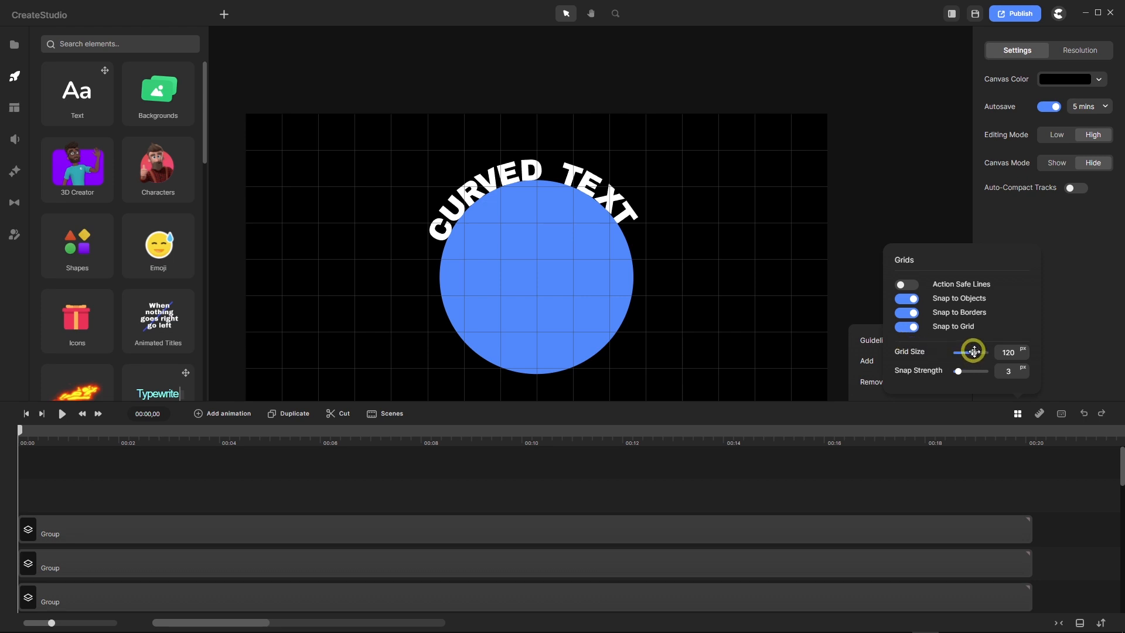
{"action": "left_click_drag", "start_coordinate": [973, 351], "coordinate": [968, 350]}
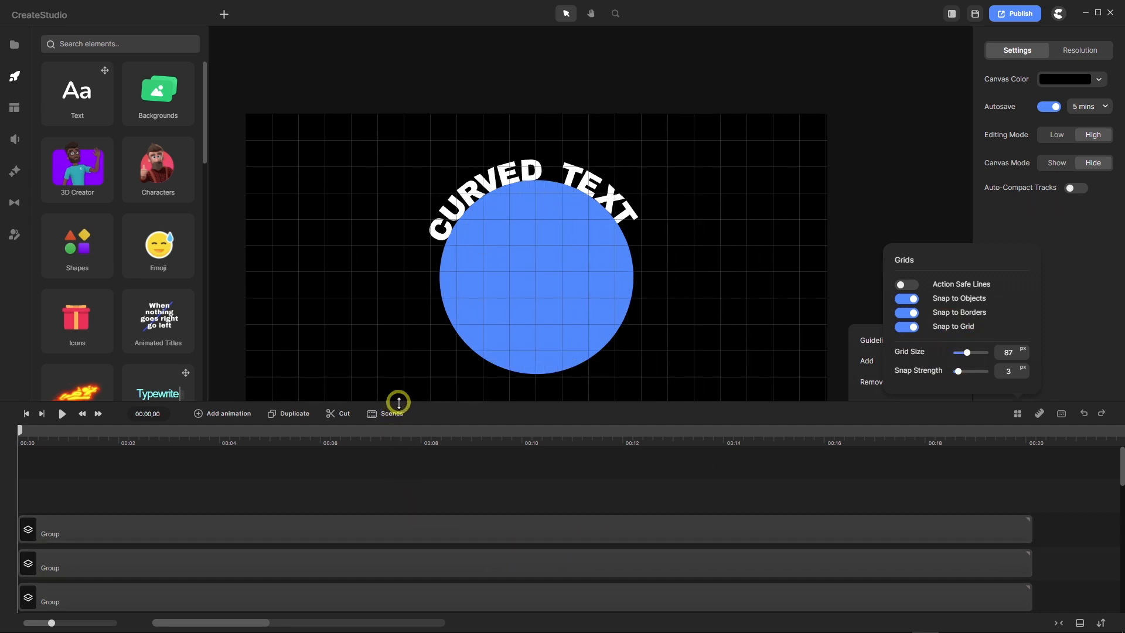
Combine all ten letter groups into one group, and undo the grouping.
{"action": "left_click_drag", "start_coordinate": [399, 402], "coordinate": [442, 132]}
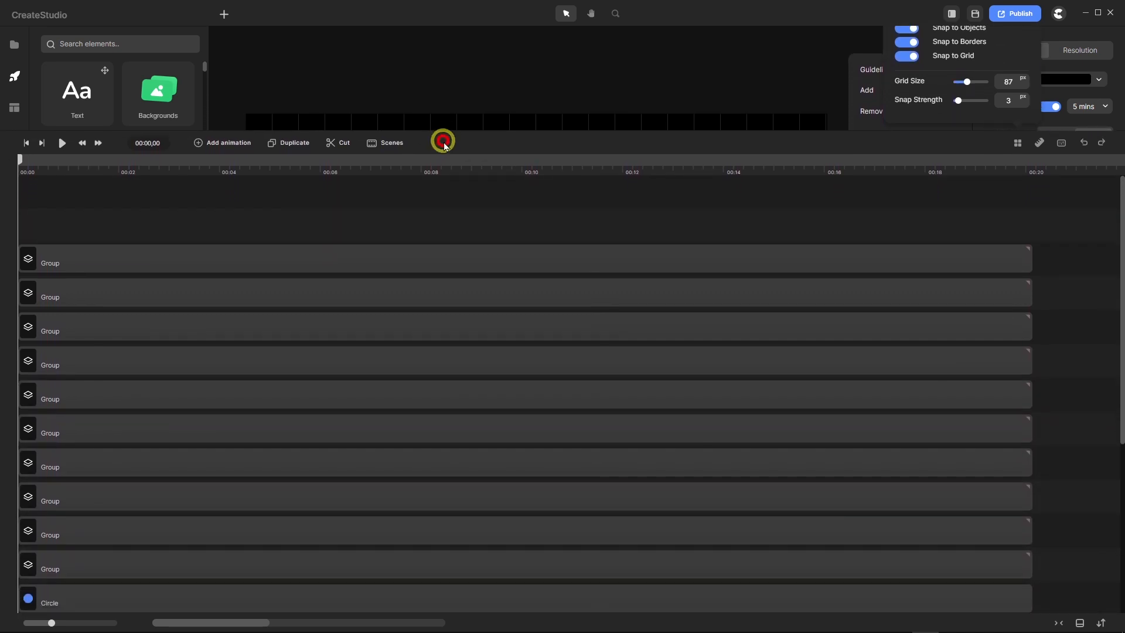
{"action": "left_click_drag", "start_coordinate": [1060, 256], "coordinate": [762, 561]}
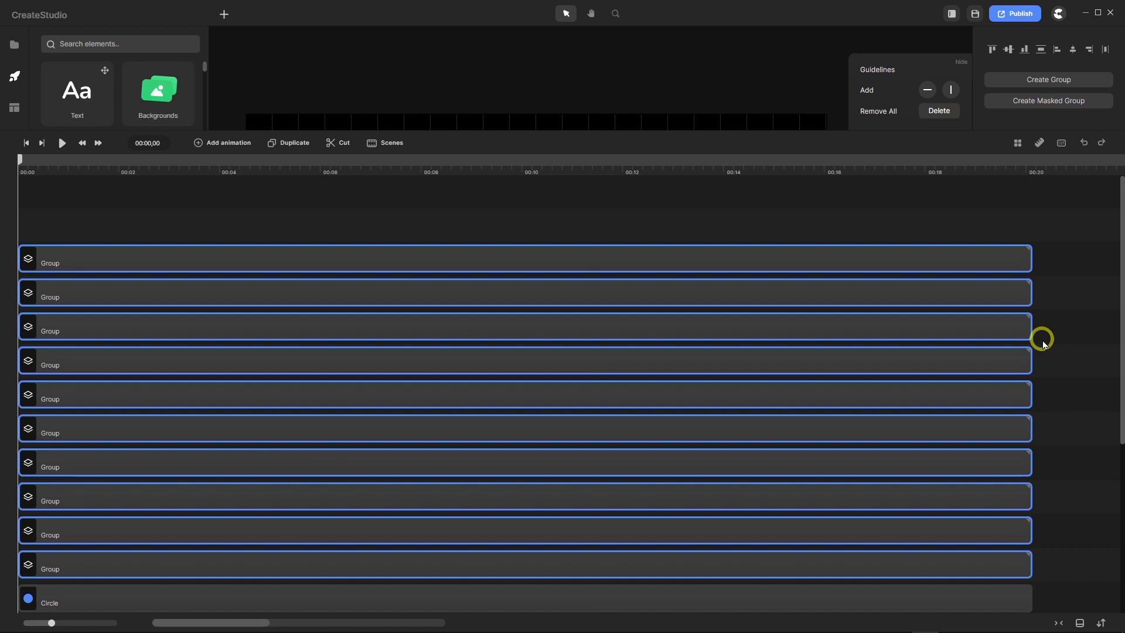
{"action": "key", "text": "ctrl+g"}
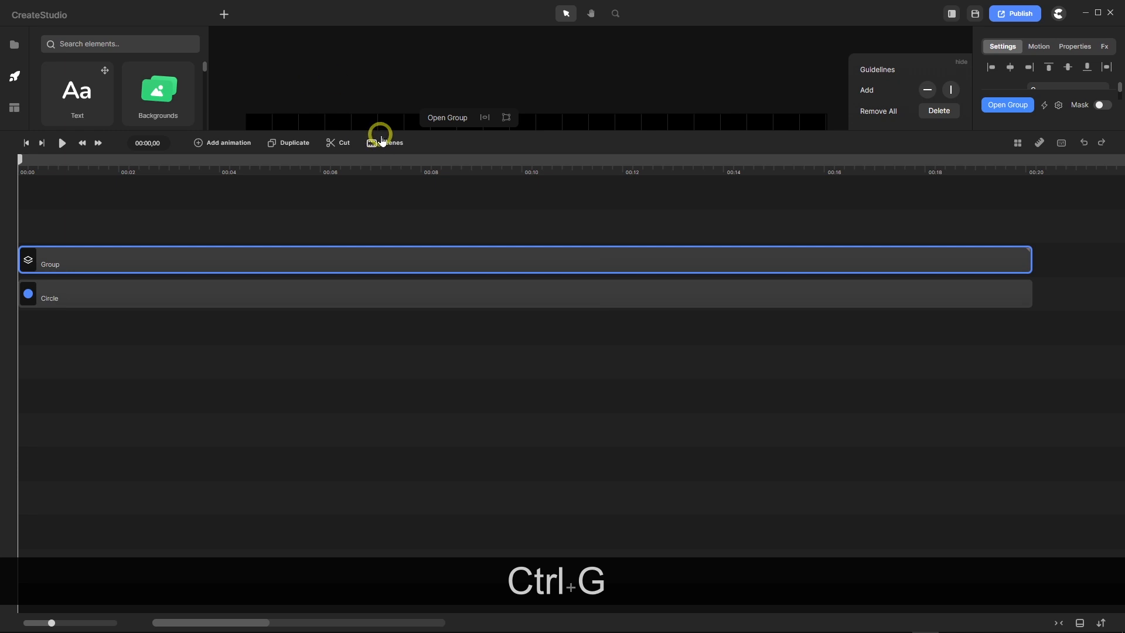
{"action": "left_click_drag", "start_coordinate": [379, 133], "coordinate": [403, 355]}
{"action": "left_click", "coordinate": [399, 353]}
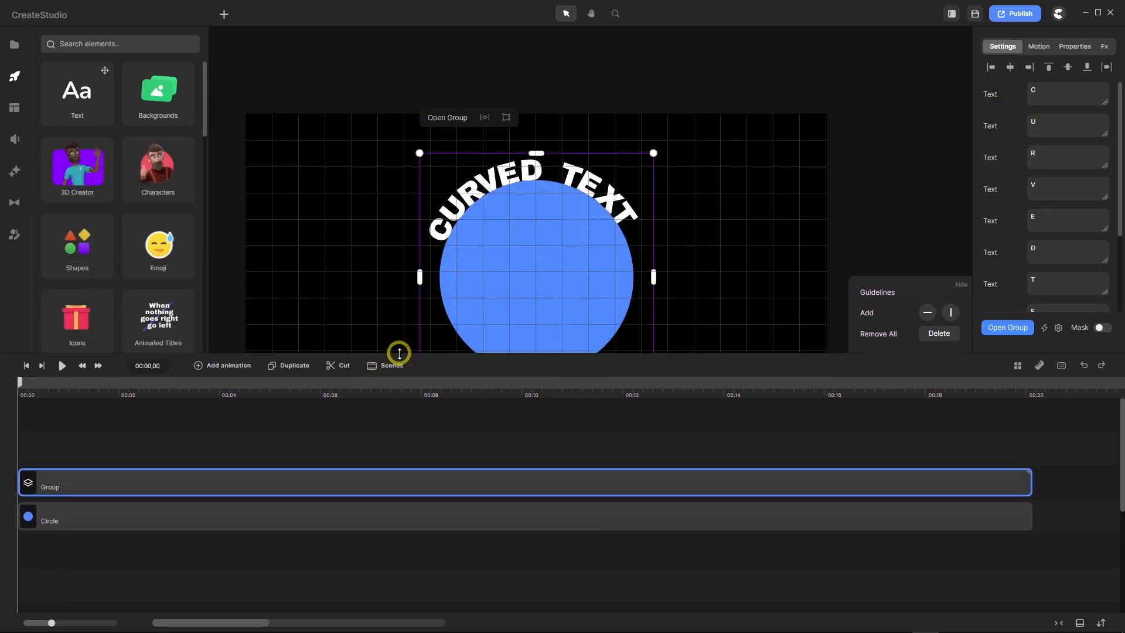
{"action": "key", "text": "ctrl+z"}
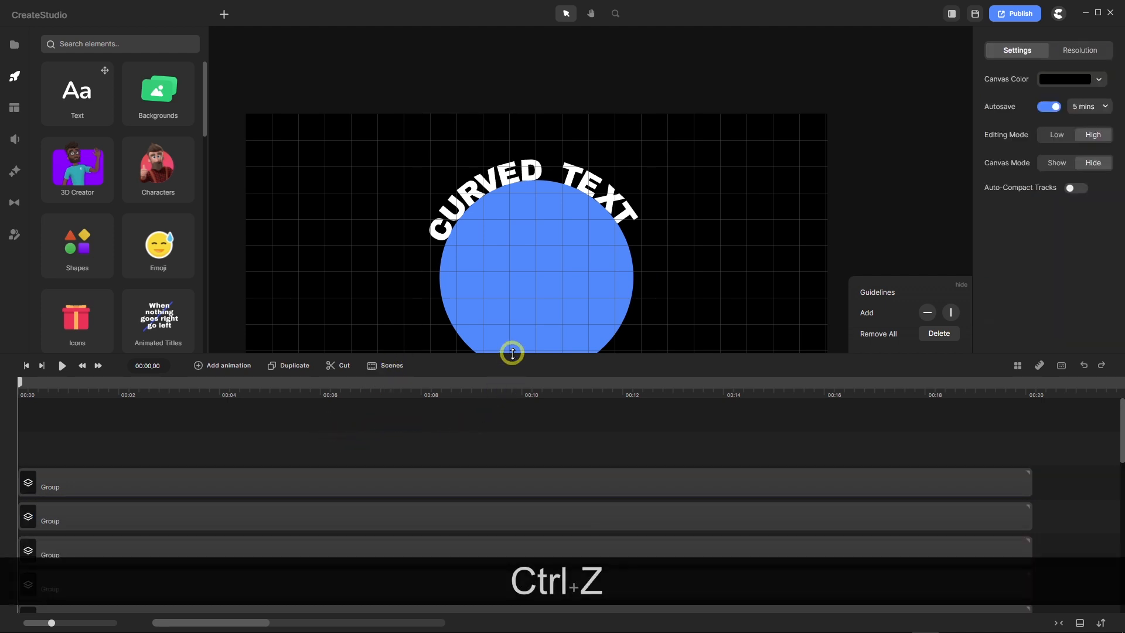
Select all ten letter groups together without the circle.
{"action": "left_click_drag", "start_coordinate": [510, 351], "coordinate": [545, 78]}
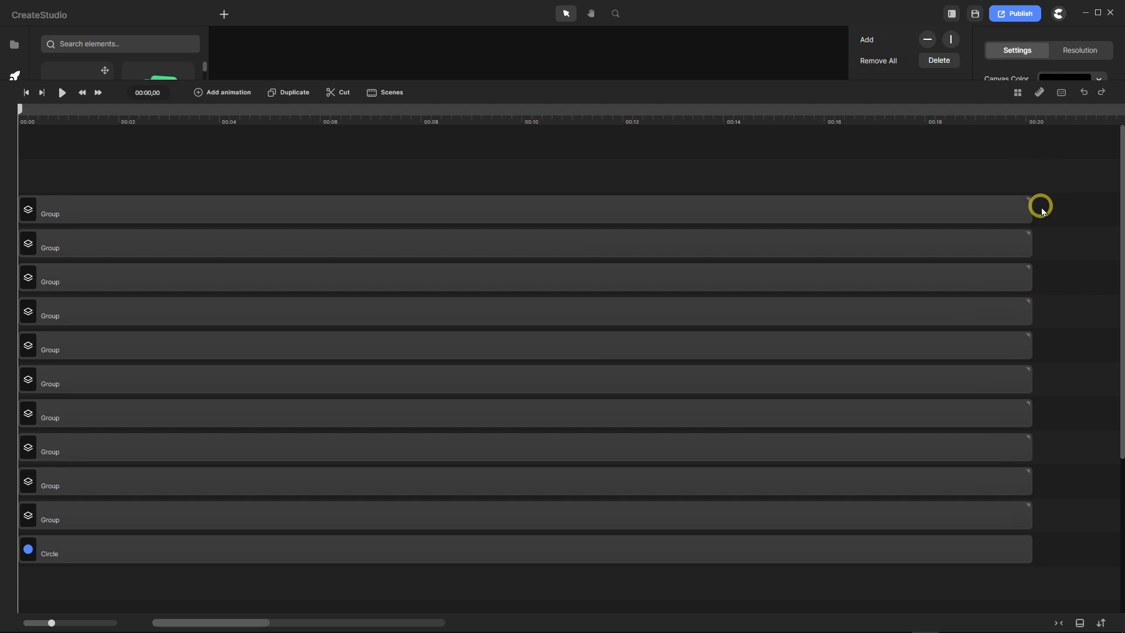
{"action": "left_click_drag", "start_coordinate": [1041, 207], "coordinate": [751, 518]}
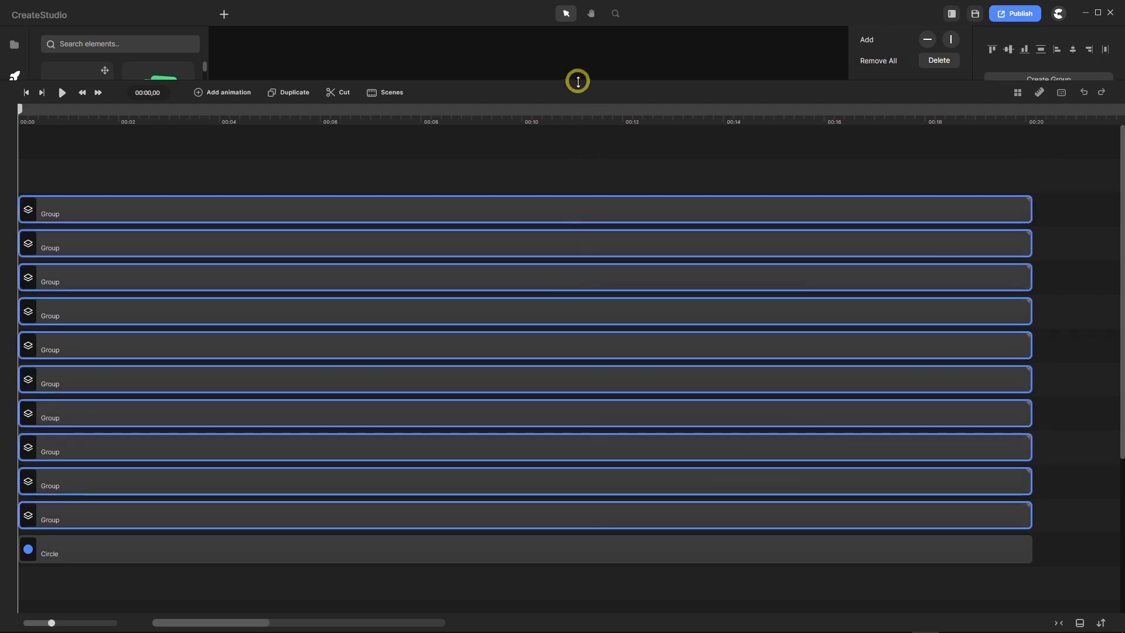
{"action": "left_click_drag", "start_coordinate": [575, 78], "coordinate": [585, 512]}
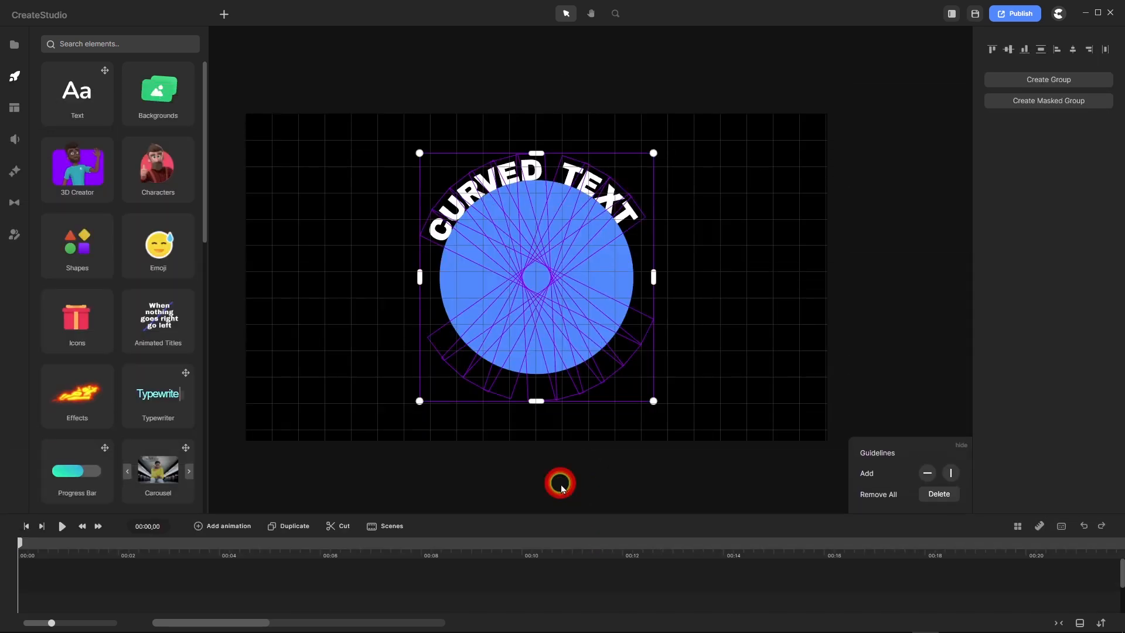
Examine how the outer box corners of the first C and the last T sit against the grid lines.
{"action": "scroll", "coordinate": [524, 217], "scroll_direction": "up", "scroll_amount": 3}
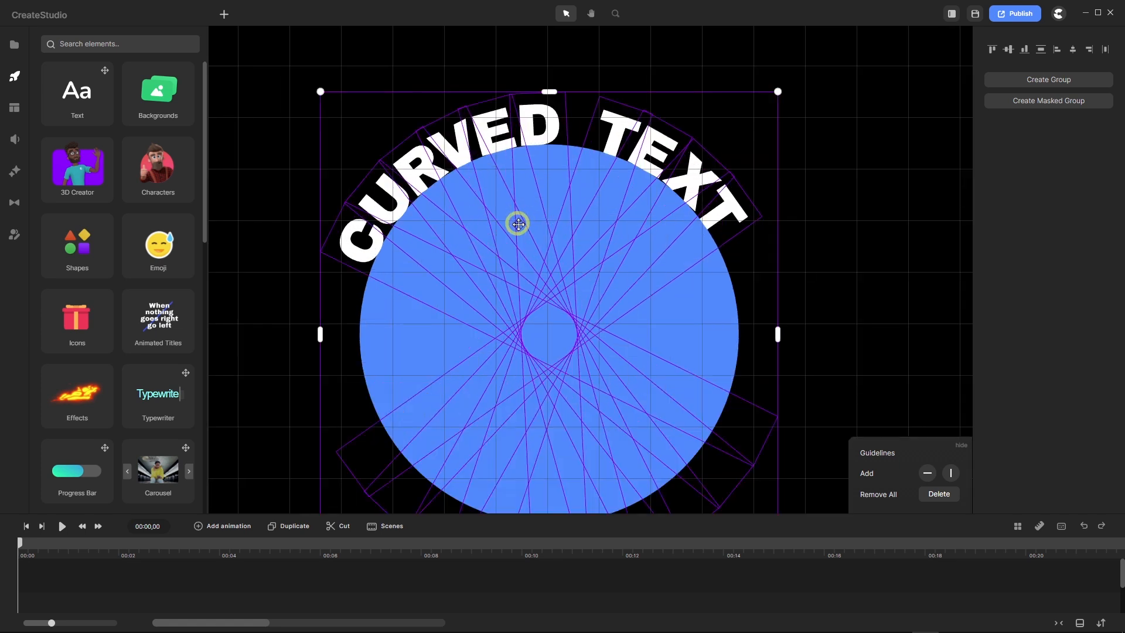
{"action": "scroll", "coordinate": [518, 224], "scroll_direction": "up", "scroll_amount": 1}
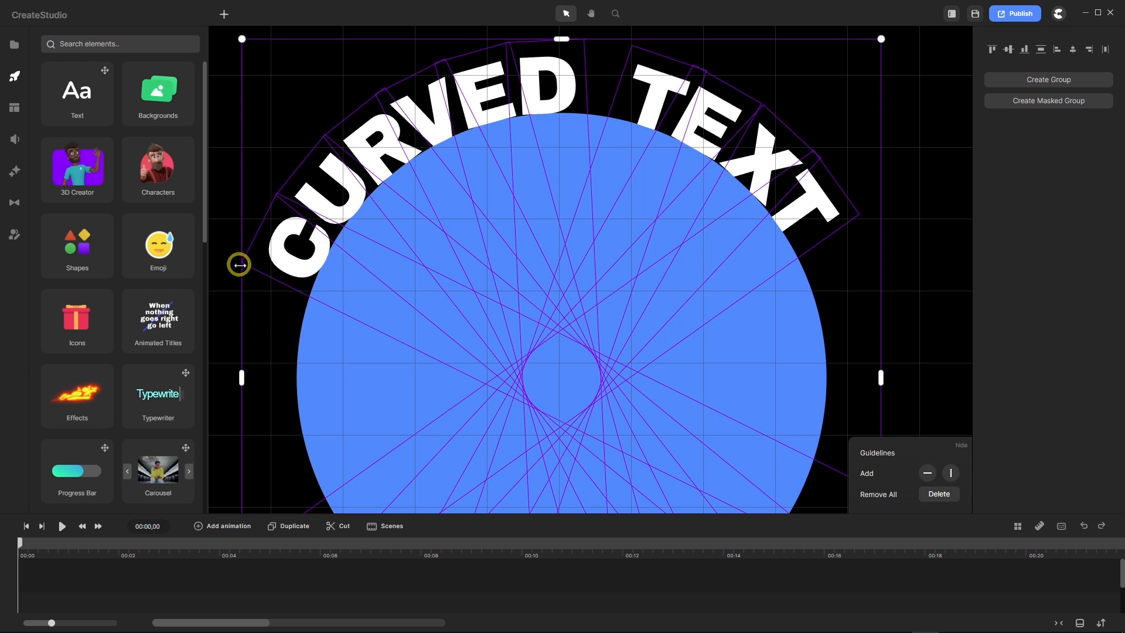
{"action": "scroll", "coordinate": [571, 252], "scroll_direction": "down", "scroll_amount": 2}
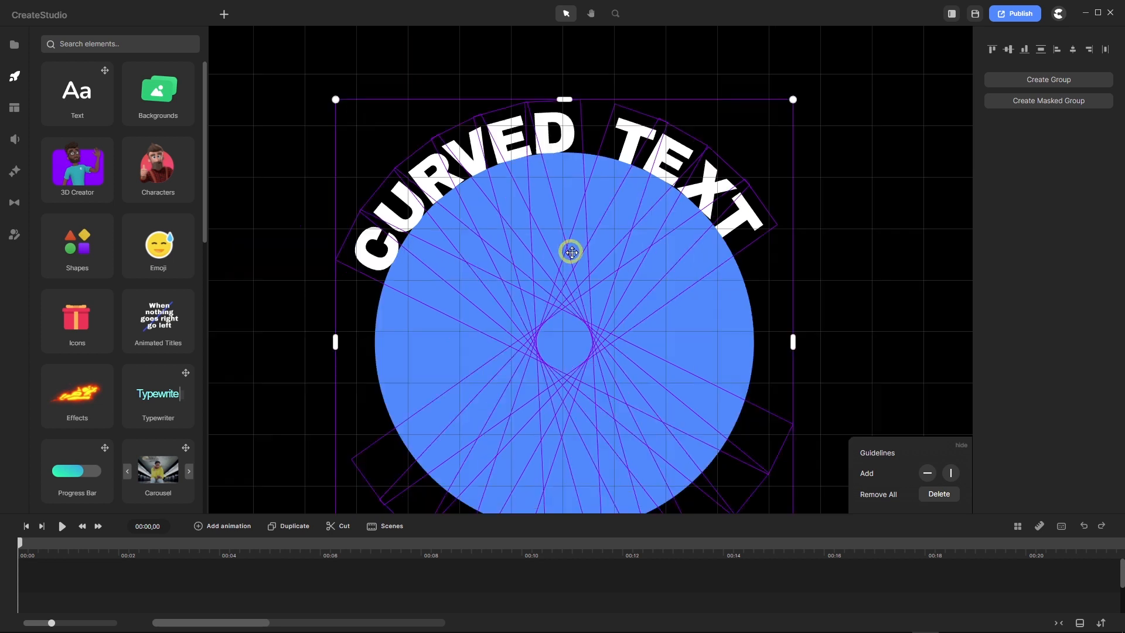
{"action": "scroll", "coordinate": [653, 324], "scroll_direction": "up", "scroll_amount": 2}
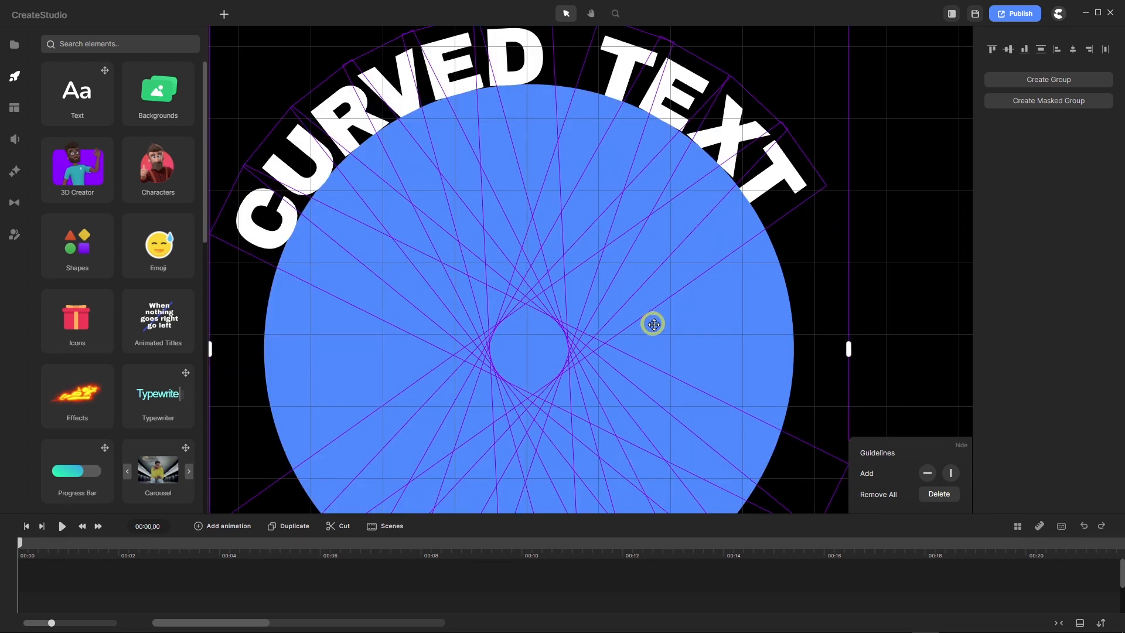
{"action": "scroll", "coordinate": [653, 324], "scroll_direction": "down", "scroll_amount": 2}
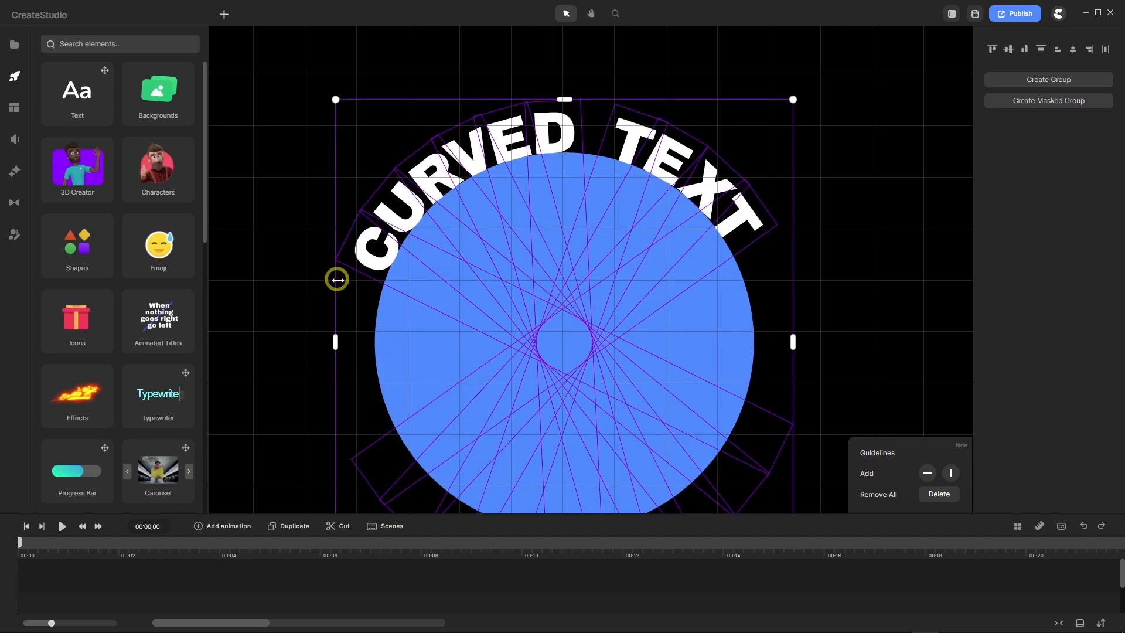
{"action": "scroll", "coordinate": [336, 278], "scroll_direction": "up", "scroll_amount": 5}
{"action": "scroll", "coordinate": [337, 279], "scroll_direction": "down", "scroll_amount": 2}
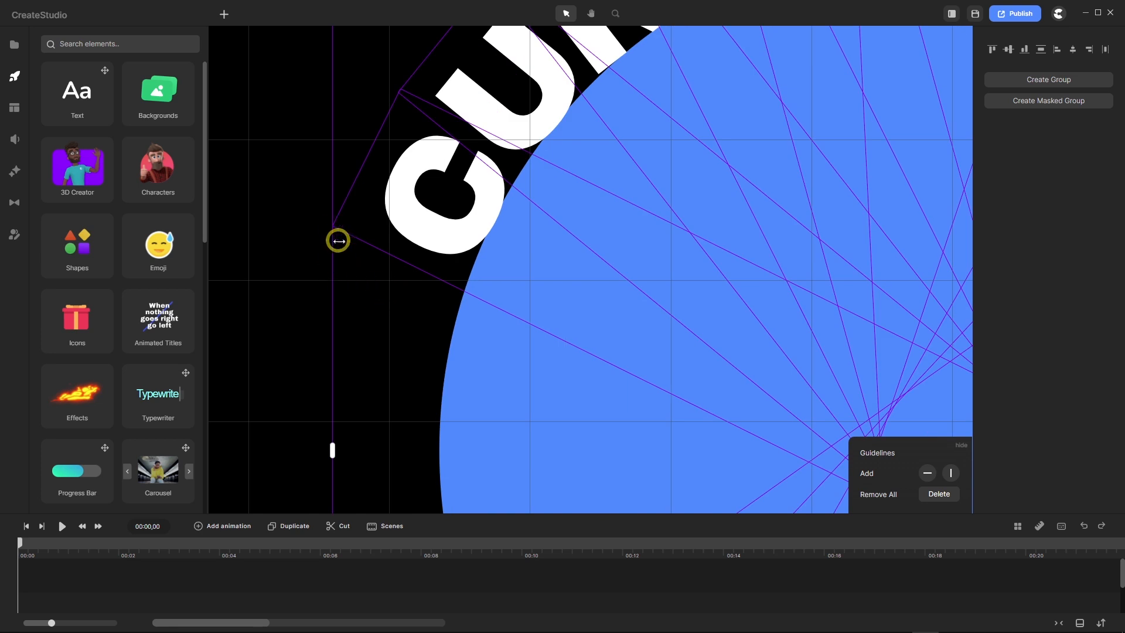
{"action": "scroll", "coordinate": [329, 297], "scroll_direction": "down", "scroll_amount": 4}
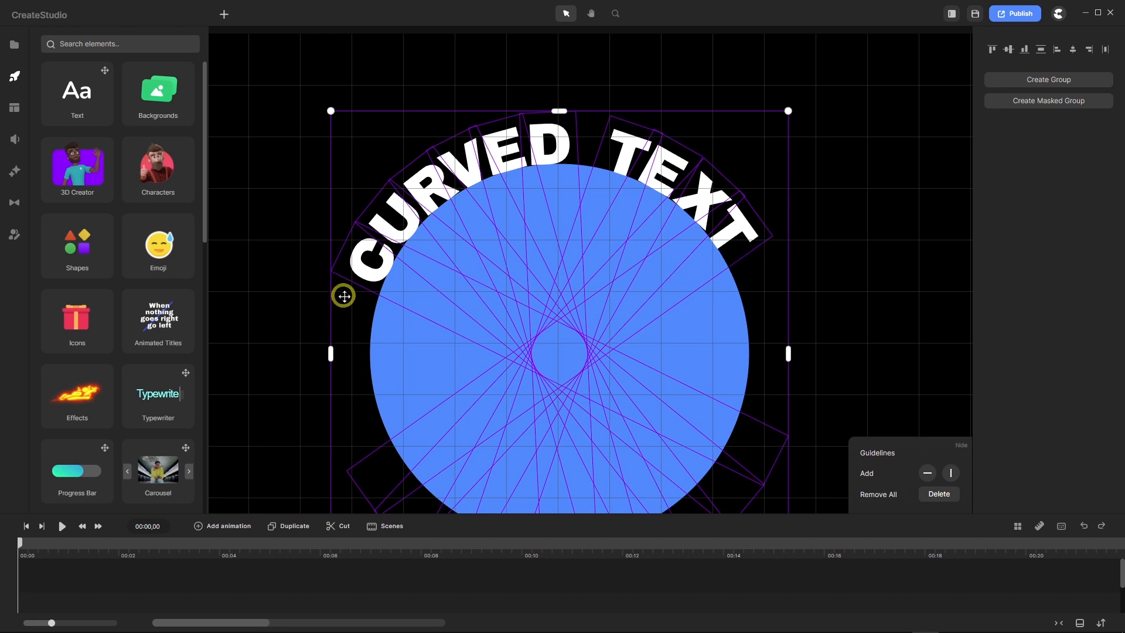
{"action": "scroll", "coordinate": [697, 154], "scroll_direction": "down", "scroll_amount": 2}
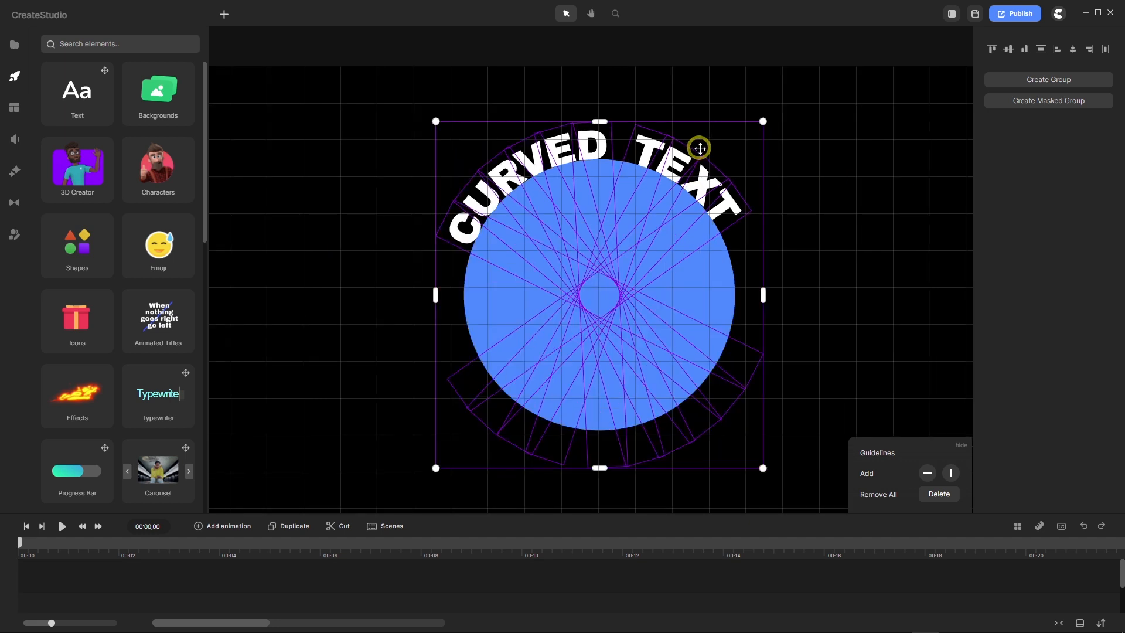
Rotate the selected letter groups slightly clockwise so both ends of the curved text sit level on the circle.
{"action": "scroll", "coordinate": [672, 209], "scroll_direction": "up", "scroll_amount": 4}
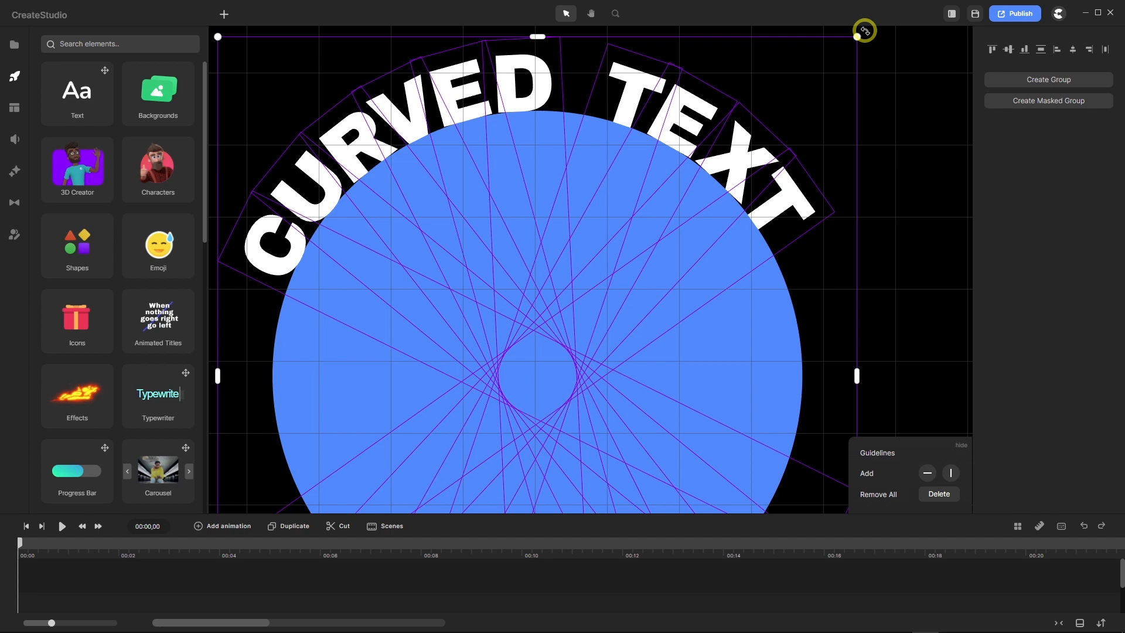
{"action": "left_click_drag", "start_coordinate": [866, 36], "coordinate": [882, 60]}
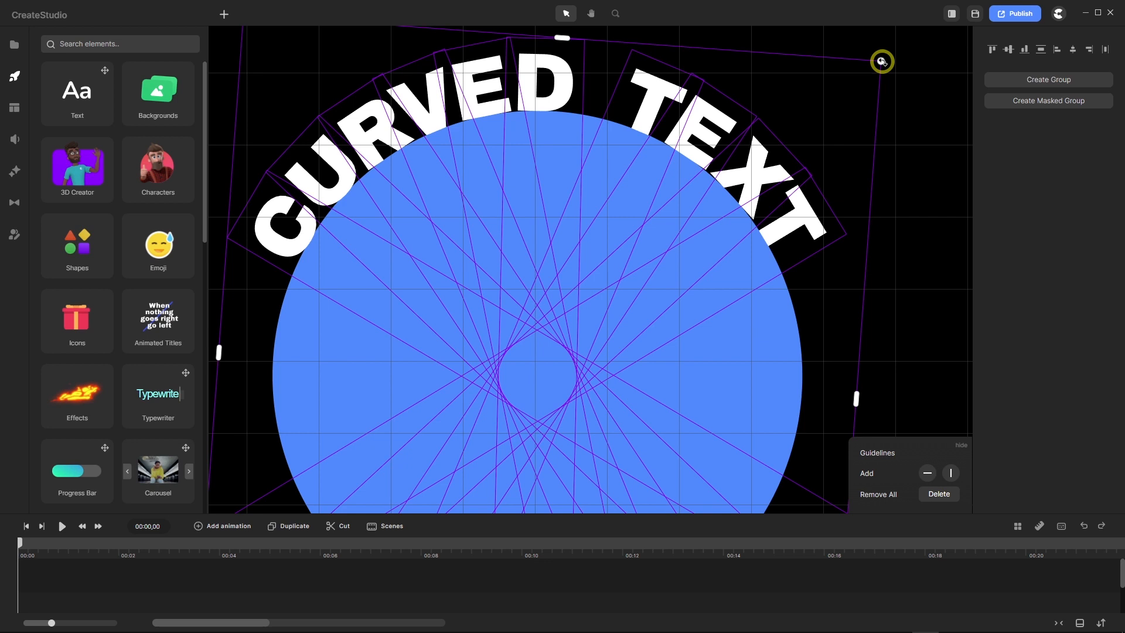
{"action": "left_click_drag", "start_coordinate": [882, 61], "coordinate": [883, 62]}
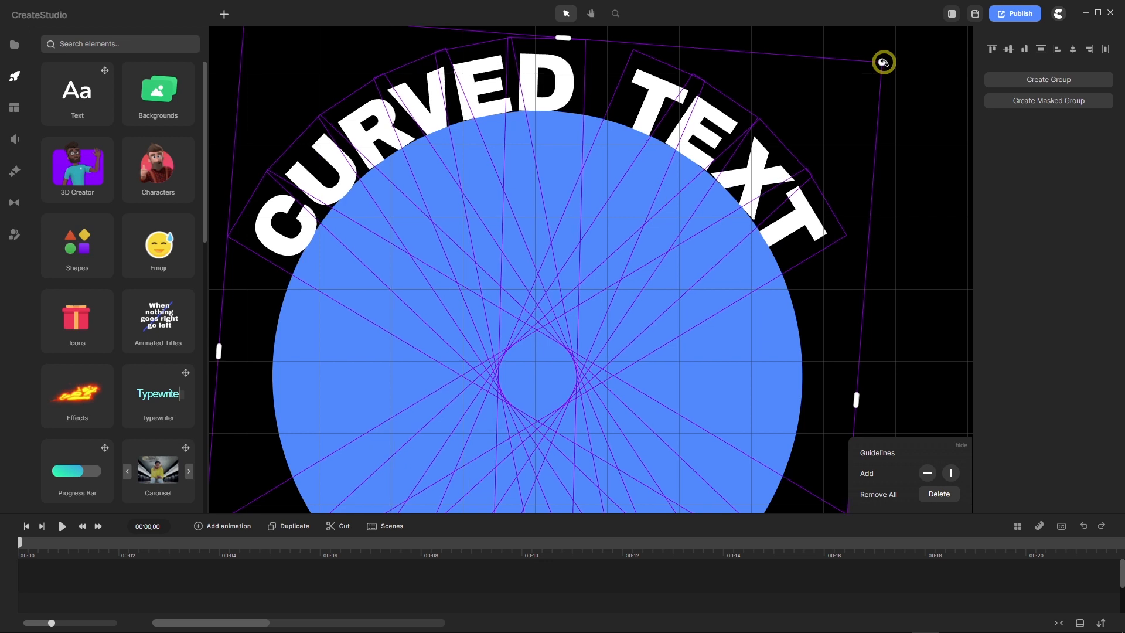
{"action": "left_click_drag", "start_coordinate": [884, 62], "coordinate": [885, 67]}
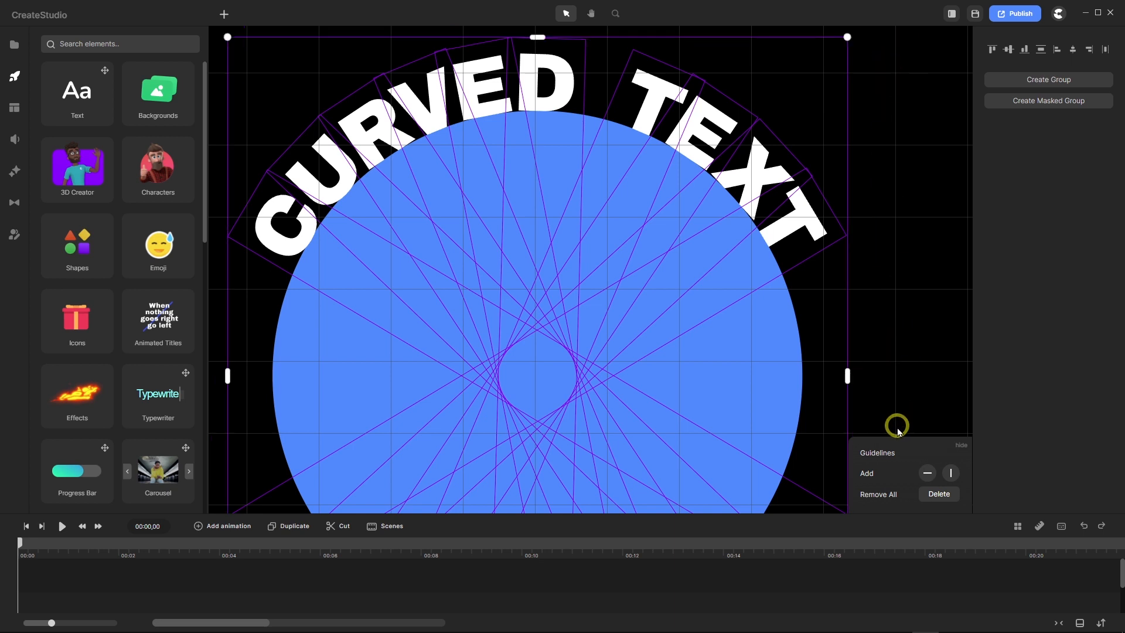
Set the grid size to 92 px and check the box corners of the first C and last T against the grid.
{"action": "left_click", "coordinate": [1017, 526]}
{"action": "left_click_drag", "start_coordinate": [966, 464], "coordinate": [967, 463]}
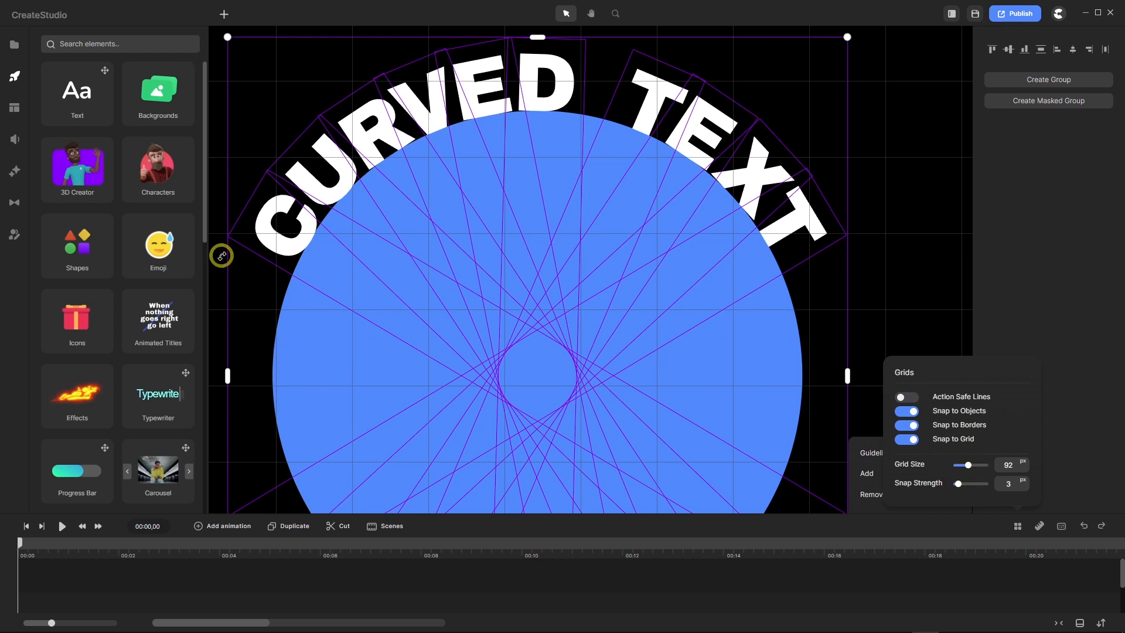
{"action": "scroll", "coordinate": [221, 253], "scroll_direction": "up", "scroll_amount": 5}
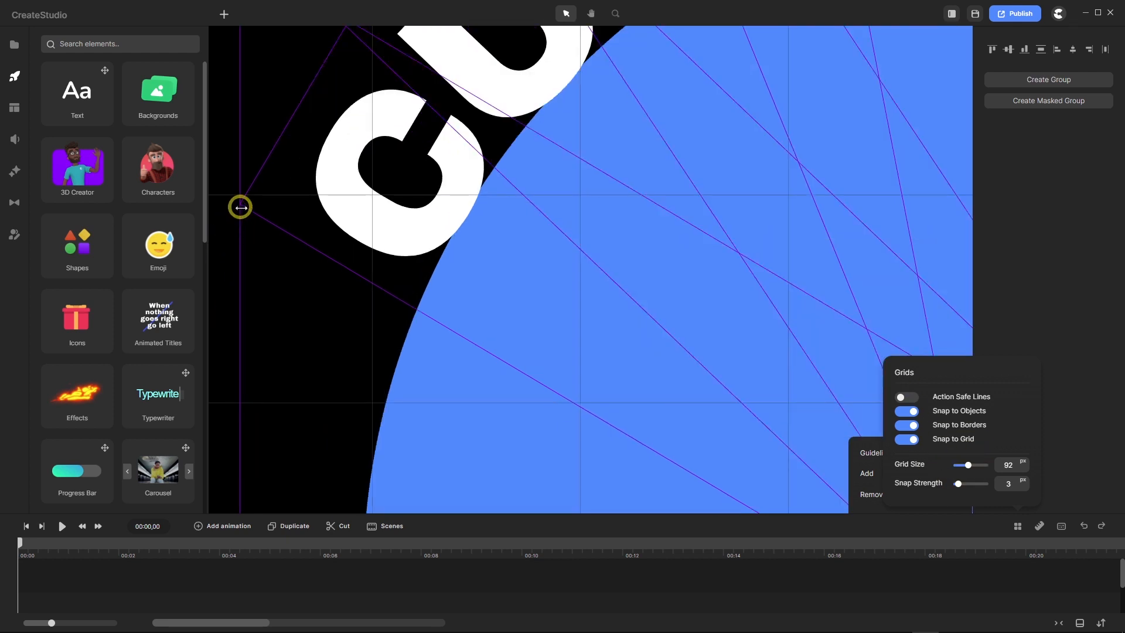
{"action": "scroll", "coordinate": [229, 260], "scroll_direction": "down", "scroll_amount": 5}
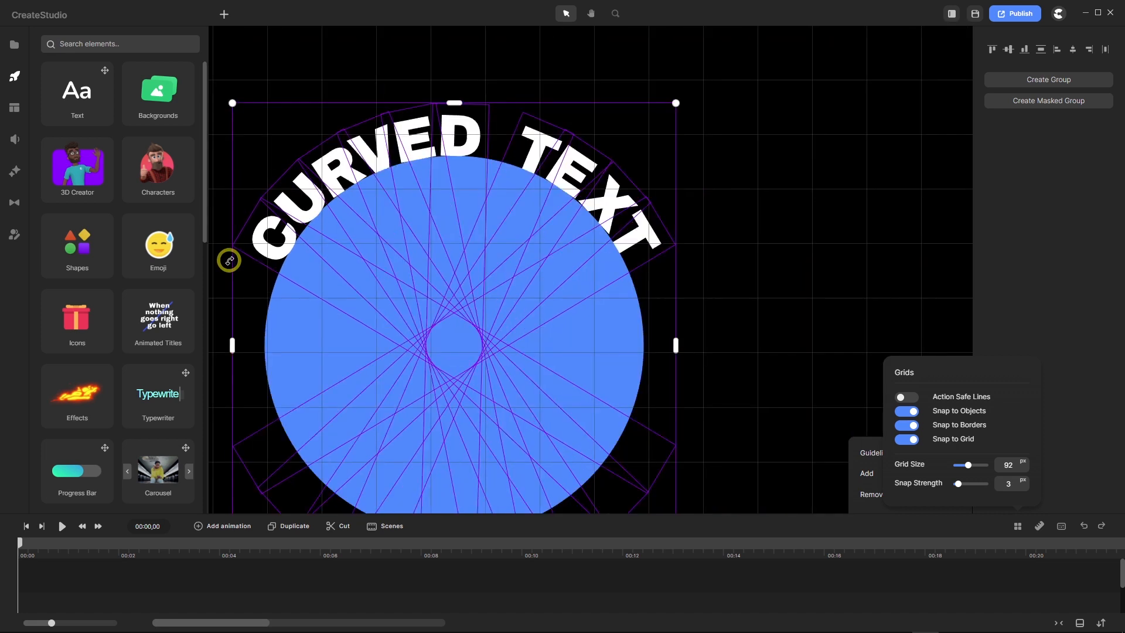
{"action": "scroll", "coordinate": [674, 254], "scroll_direction": "up", "scroll_amount": 6}
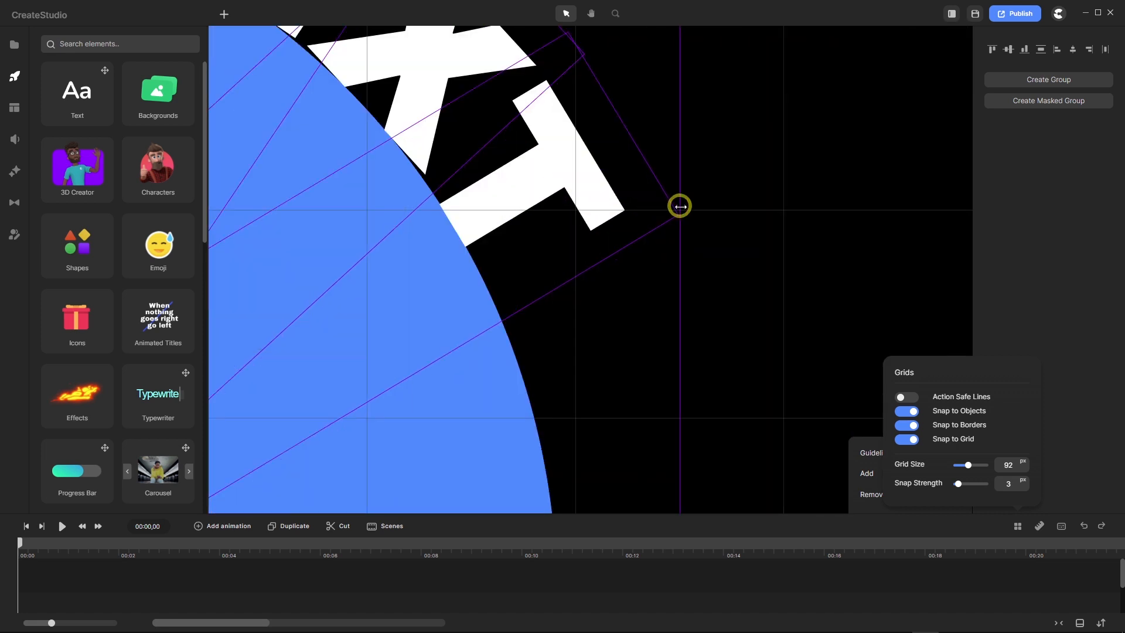
{"action": "scroll", "coordinate": [666, 244], "scroll_direction": "down", "scroll_amount": 6}
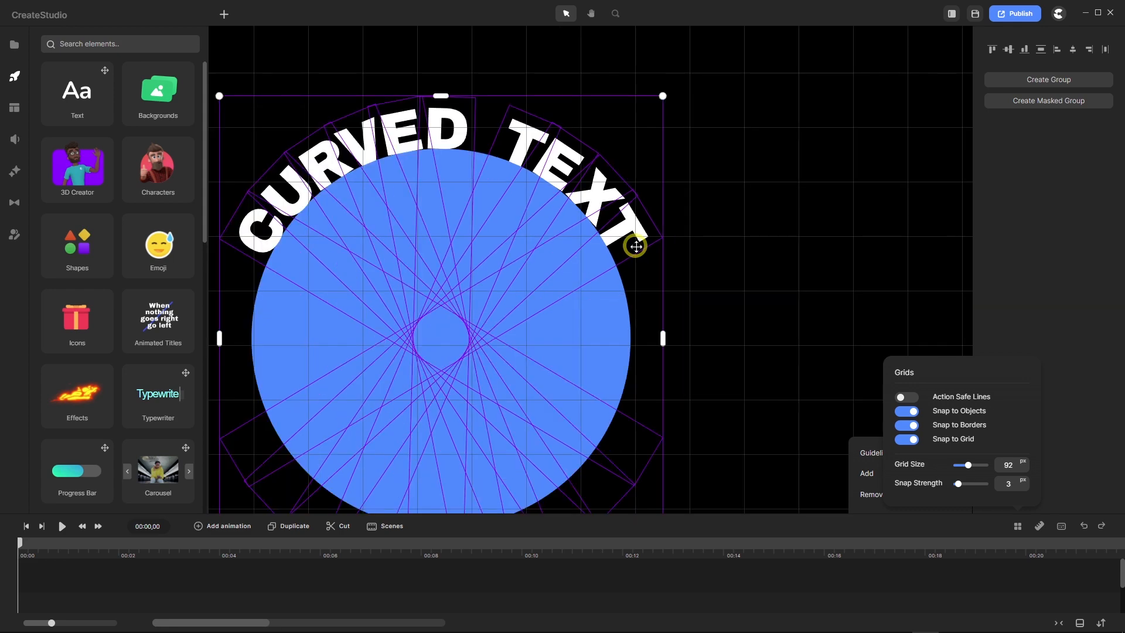
{"action": "scroll", "coordinate": [635, 246], "scroll_direction": "down", "scroll_amount": 1}
{"action": "scroll", "coordinate": [461, 346], "scroll_direction": "up", "scroll_amount": 1}
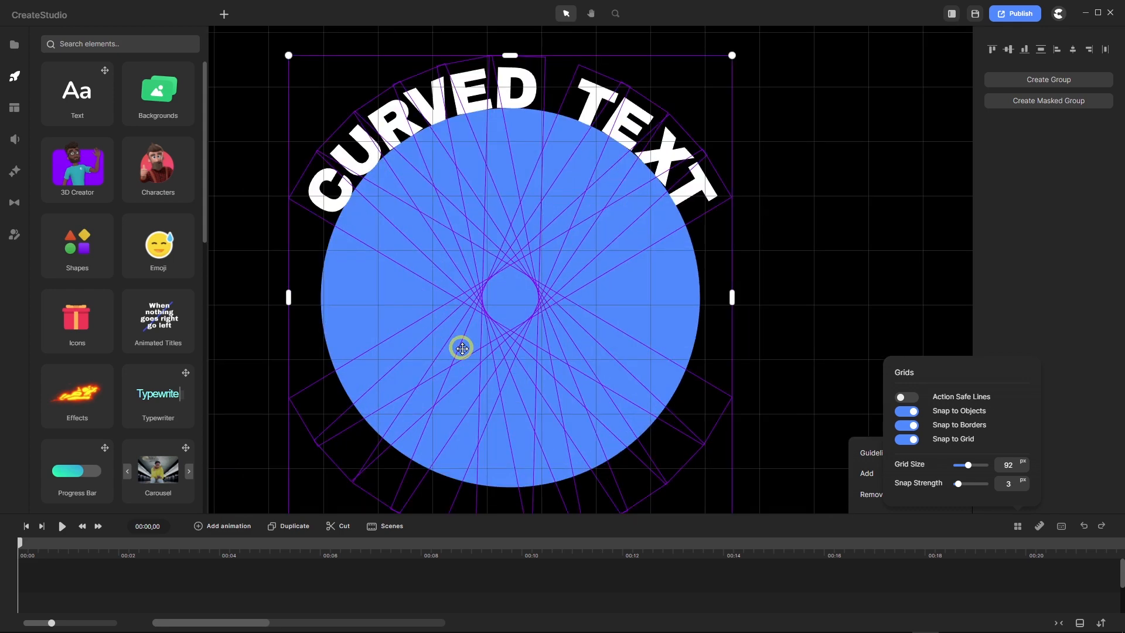
{"action": "scroll", "coordinate": [330, 181], "scroll_direction": "up", "scroll_amount": 1}
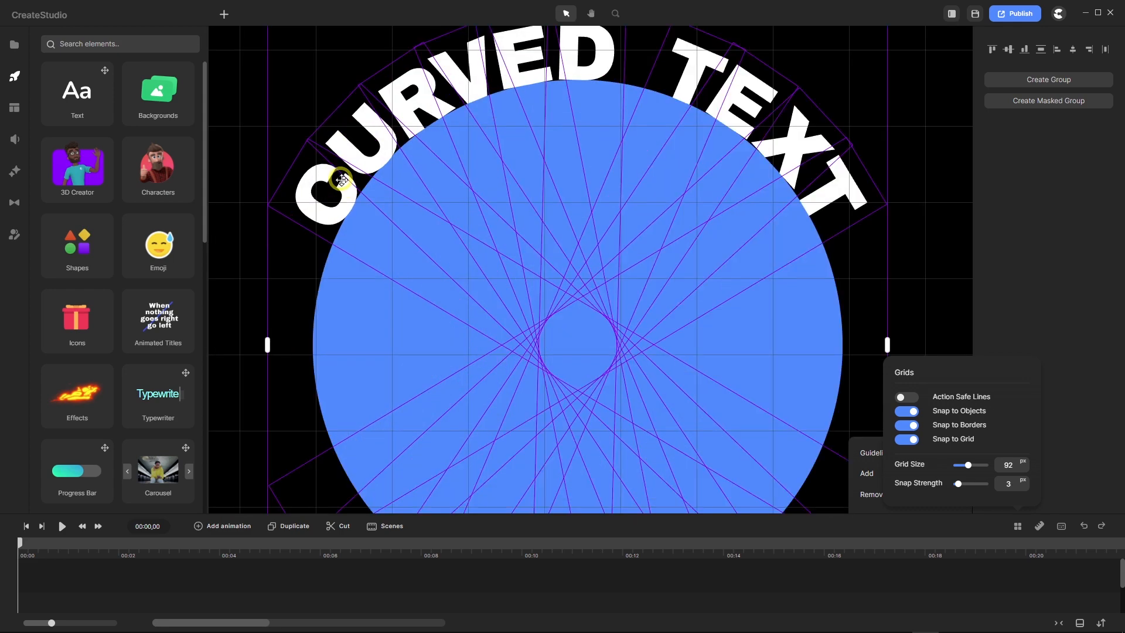
Rotate the selected letter groups clockwise until TEXT runs down the circle's side, and deselect them.
{"action": "scroll", "coordinate": [413, 185], "scroll_direction": "down", "scroll_amount": 3}
{"action": "scroll", "coordinate": [414, 184], "scroll_direction": "up", "scroll_amount": 1}
{"action": "scroll", "coordinate": [414, 184], "scroll_direction": "down", "scroll_amount": 1}
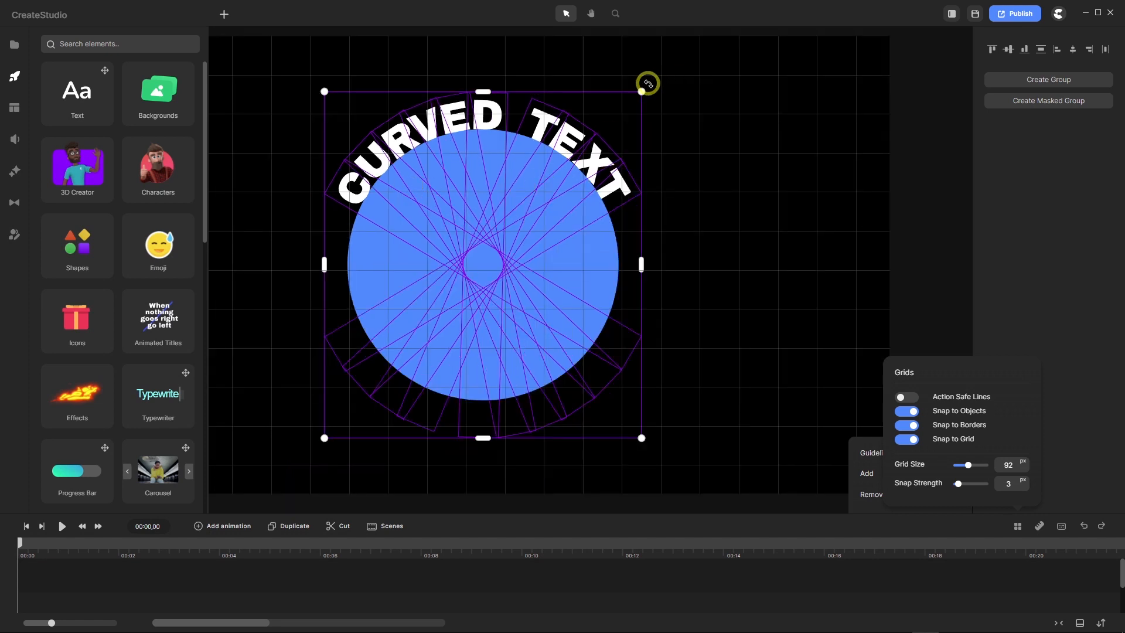
{"action": "left_click_drag", "start_coordinate": [647, 83], "coordinate": [690, 173]}
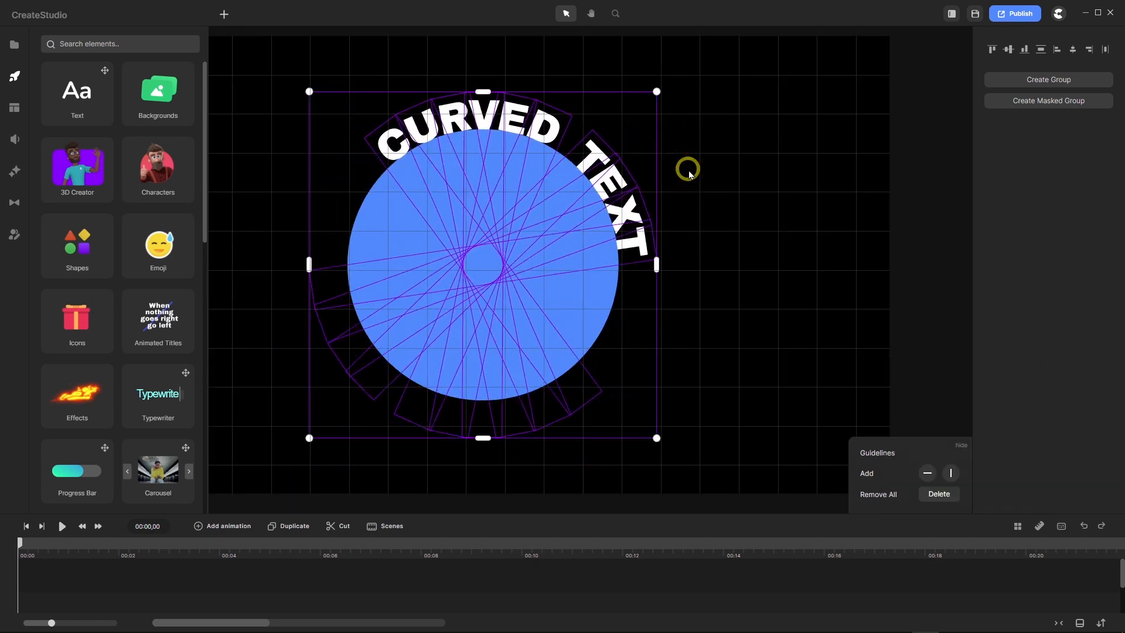
{"action": "left_click", "coordinate": [276, 583]}
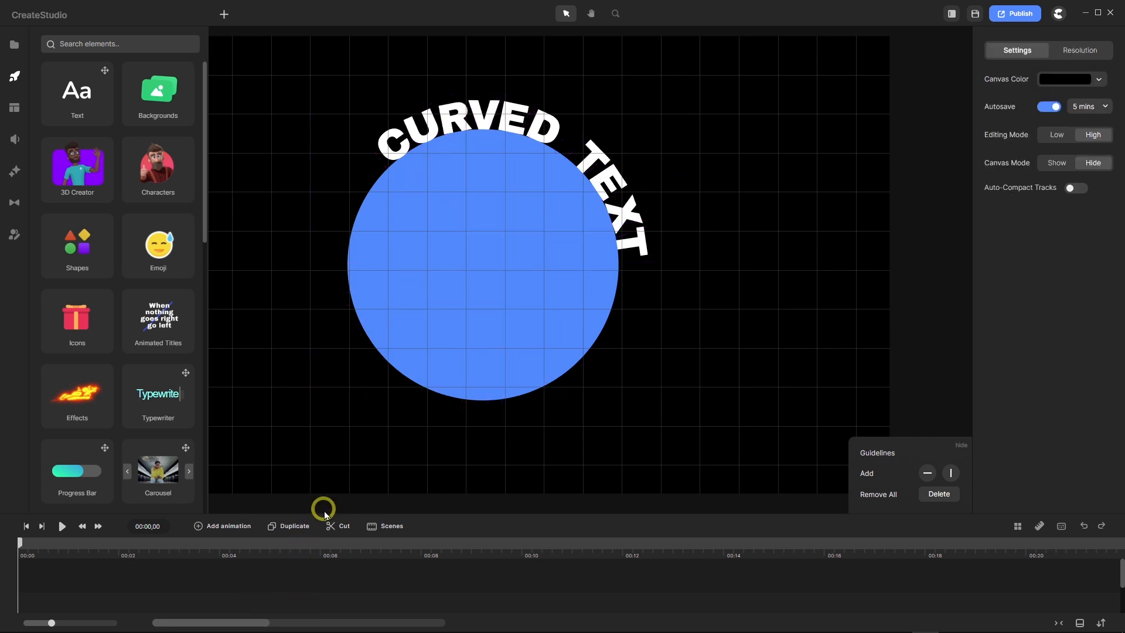
Reselect all ten letter groups and rotate them counterclockwise until CURVED TEXT is level across the top of the circle.
{"action": "left_click_drag", "start_coordinate": [324, 511], "coordinate": [353, 65]}
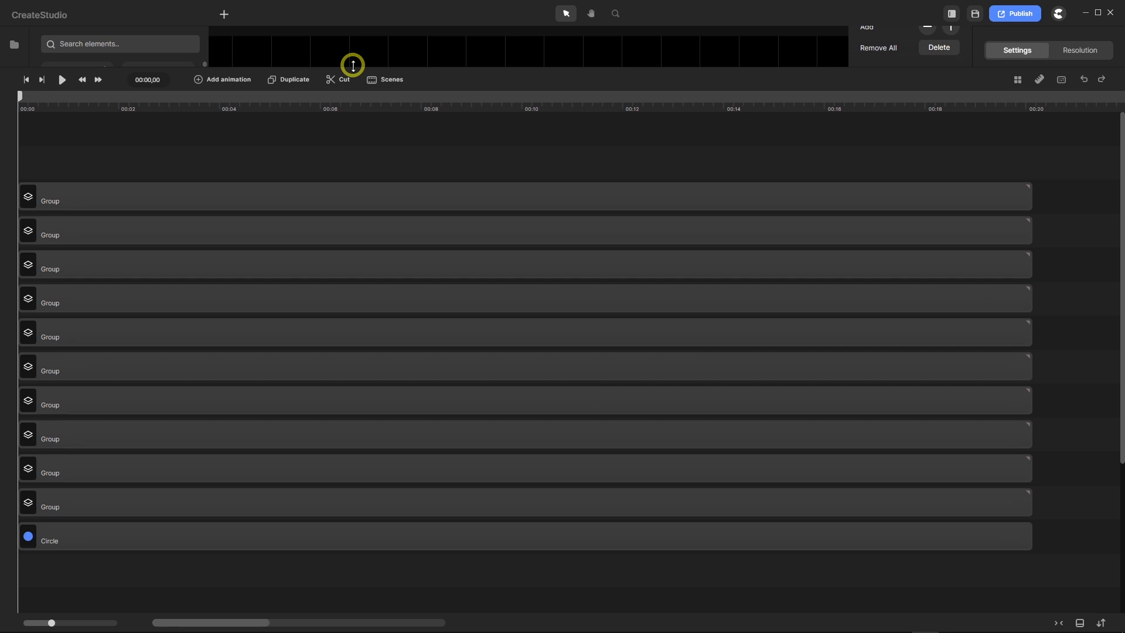
{"action": "left_click_drag", "start_coordinate": [1053, 191], "coordinate": [421, 499]}
{"action": "left_click_drag", "start_coordinate": [533, 65], "coordinate": [529, 455]}
{"action": "scroll", "coordinate": [303, 280], "scroll_direction": "up", "scroll_amount": 3}
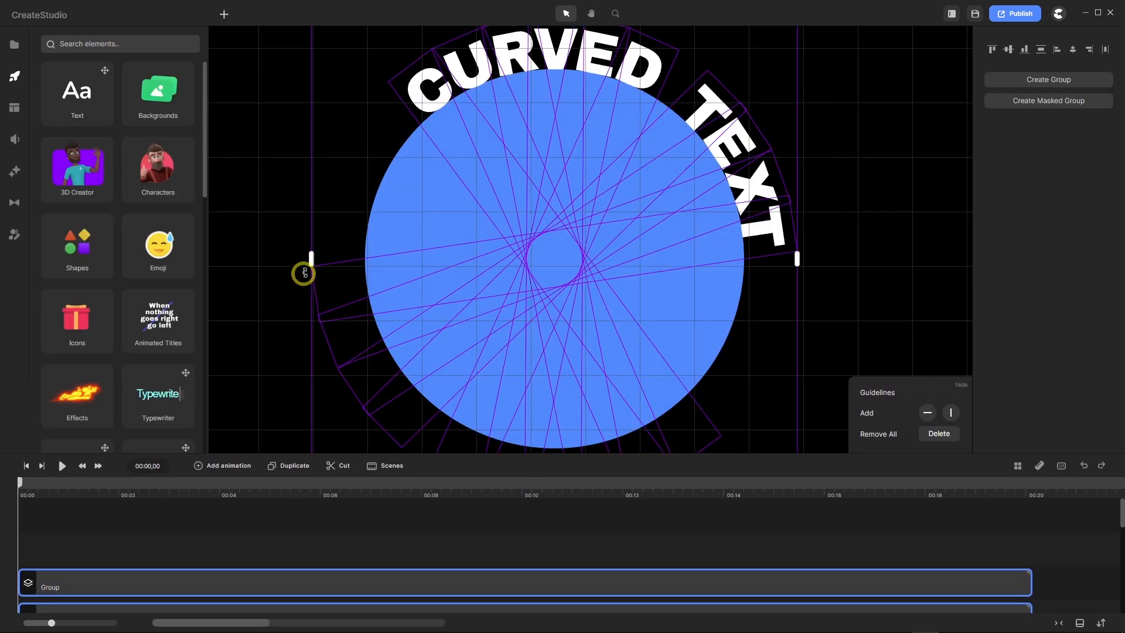
{"action": "scroll", "coordinate": [466, 276], "scroll_direction": "down", "scroll_amount": 2}
{"action": "scroll", "coordinate": [531, 150], "scroll_direction": "up", "scroll_amount": 2}
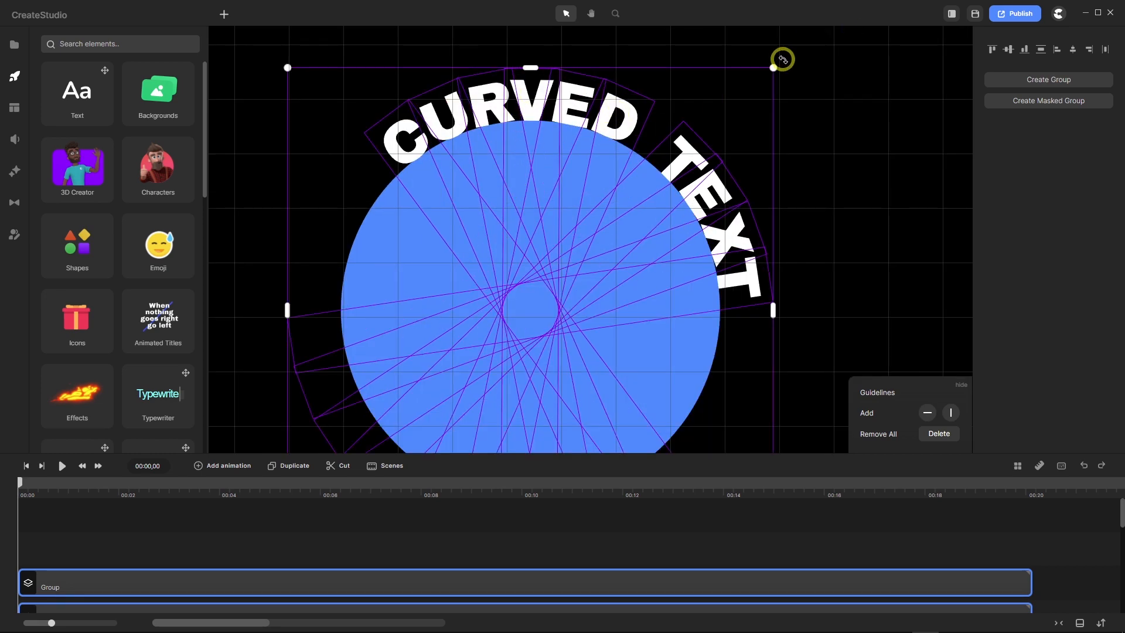
{"action": "left_click_drag", "start_coordinate": [782, 58], "coordinate": [643, 41]}
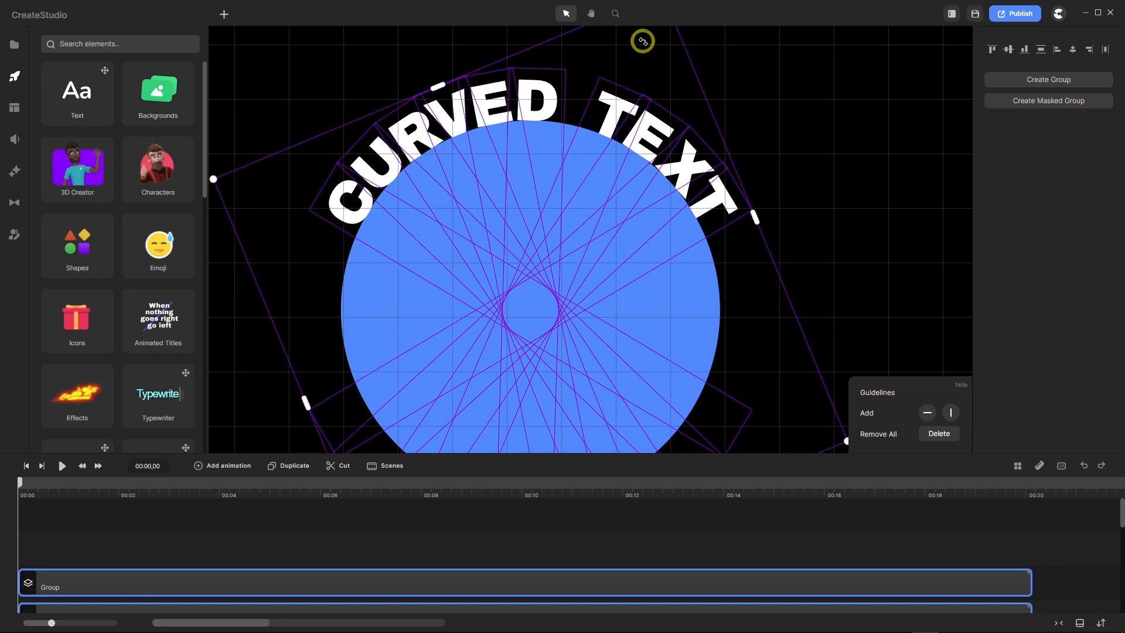
{"action": "left_click_drag", "start_coordinate": [643, 41], "coordinate": [641, 41]}
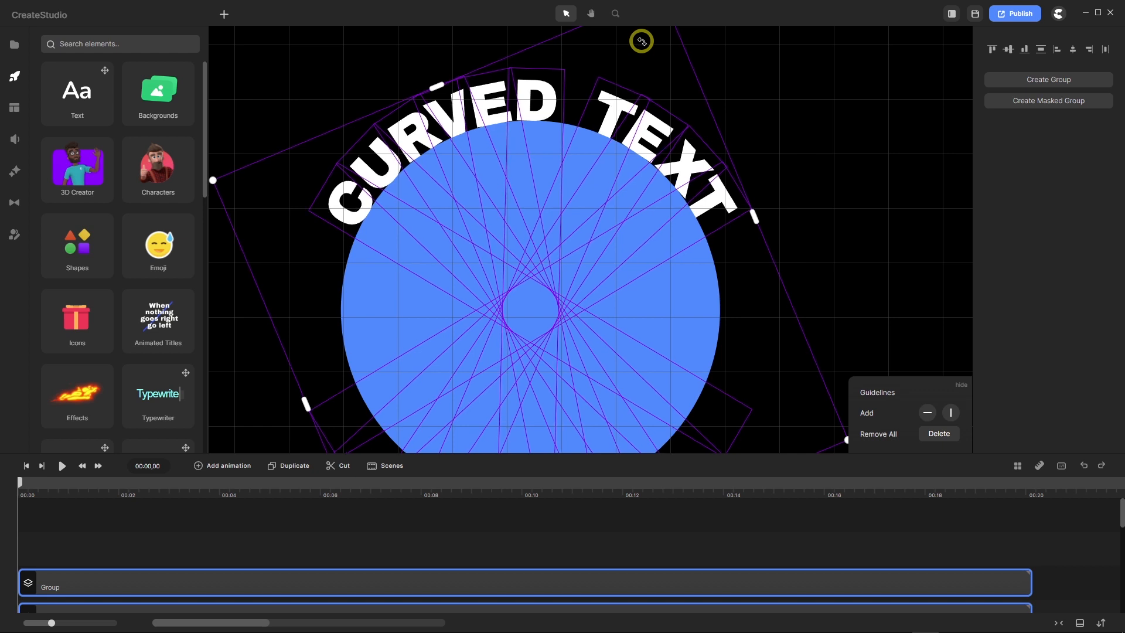
Check the box corners of the first C and last T against the grid, and deselect the letter groups.
{"action": "left_click_drag", "start_coordinate": [642, 41], "coordinate": [642, 41]}
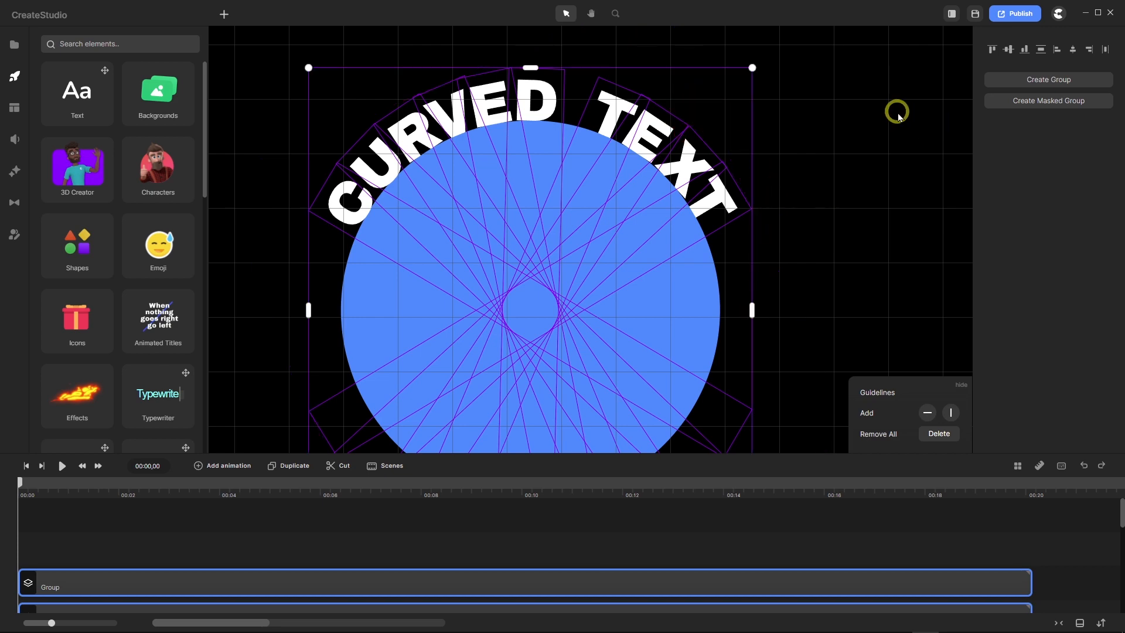
{"action": "scroll", "coordinate": [309, 220], "scroll_direction": "up", "scroll_amount": 5}
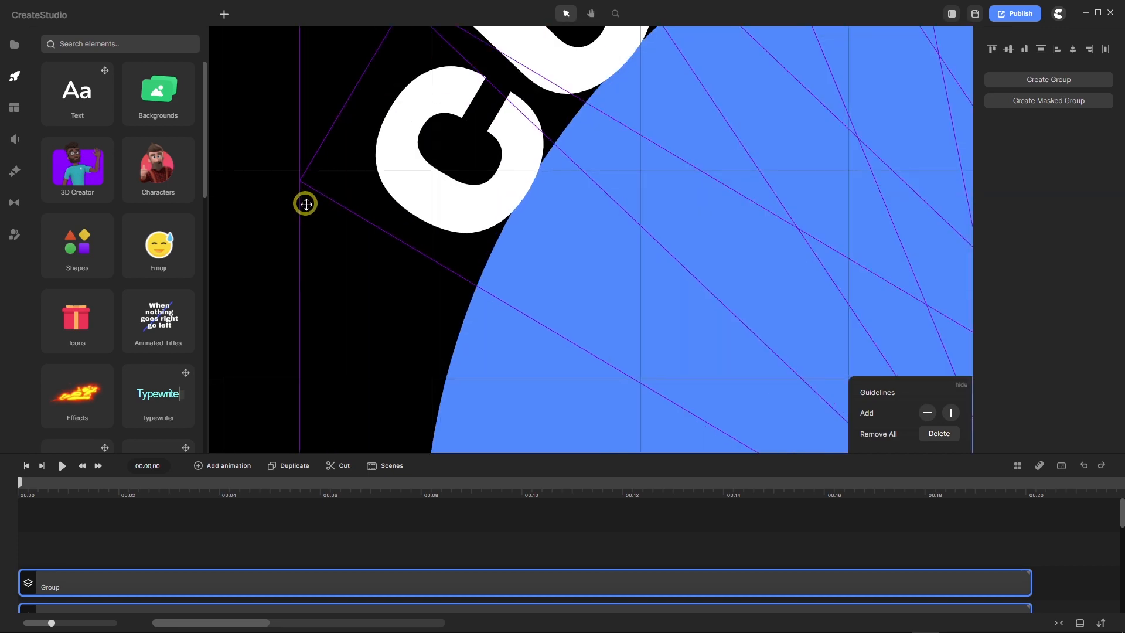
{"action": "scroll", "coordinate": [306, 204], "scroll_direction": "down", "scroll_amount": 5}
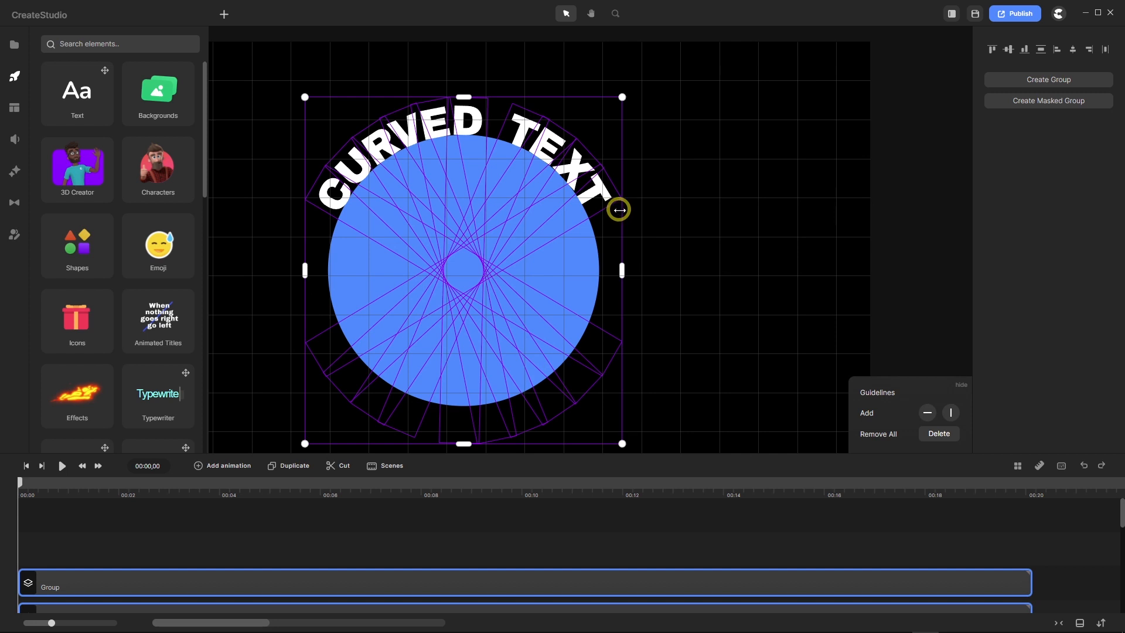
{"action": "scroll", "coordinate": [619, 210], "scroll_direction": "up", "scroll_amount": 5}
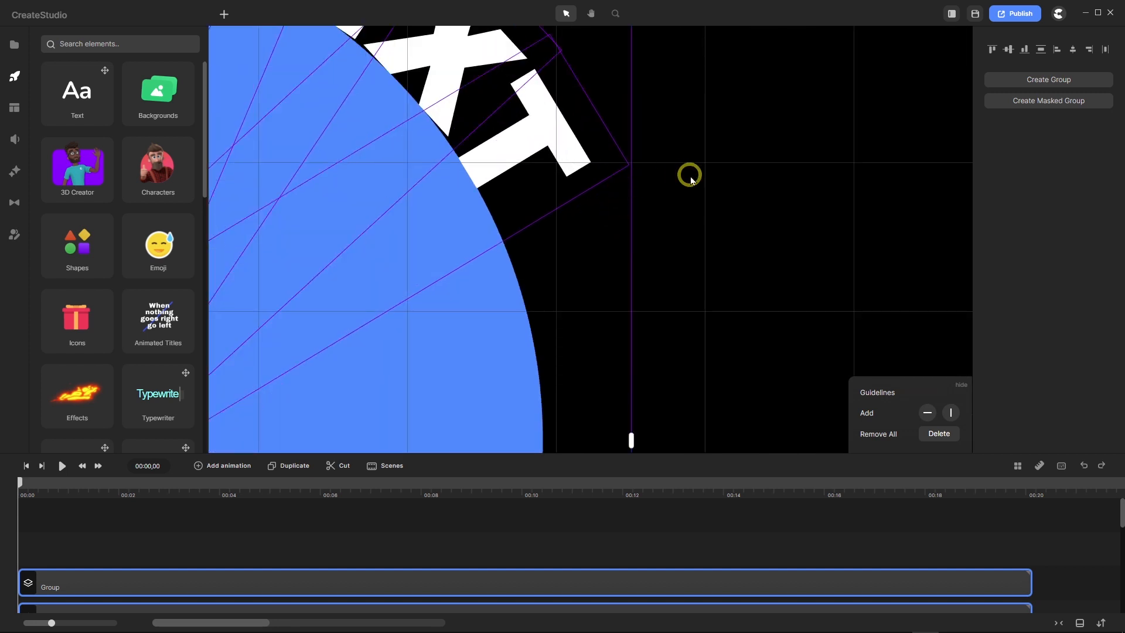
{"action": "scroll", "coordinate": [628, 178], "scroll_direction": "down", "scroll_amount": 5}
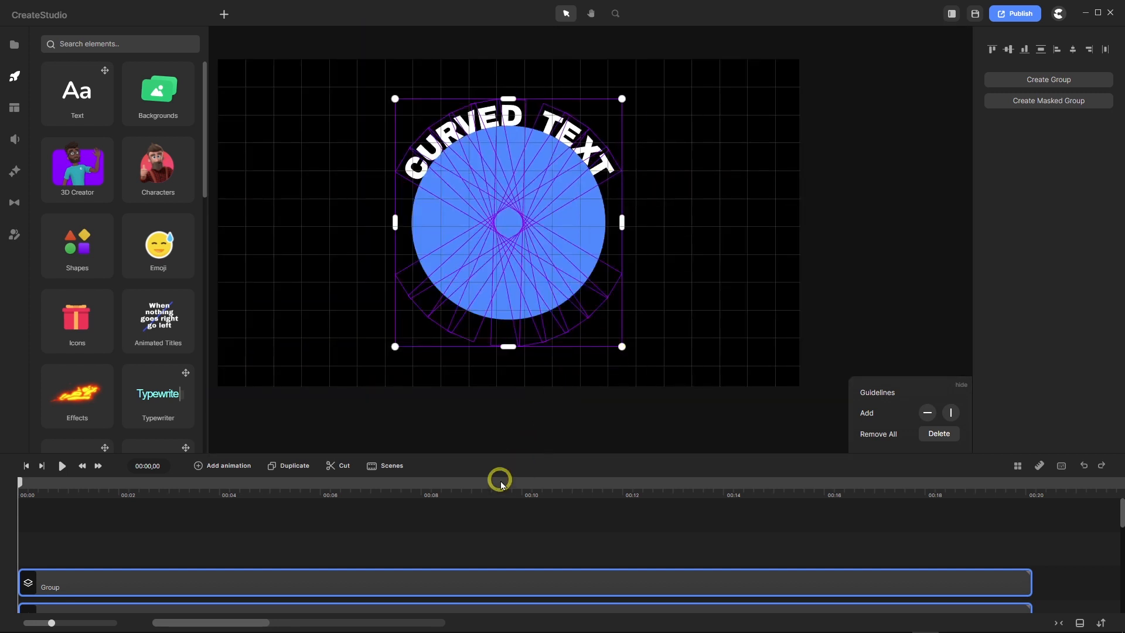
{"action": "left_click", "coordinate": [514, 520]}
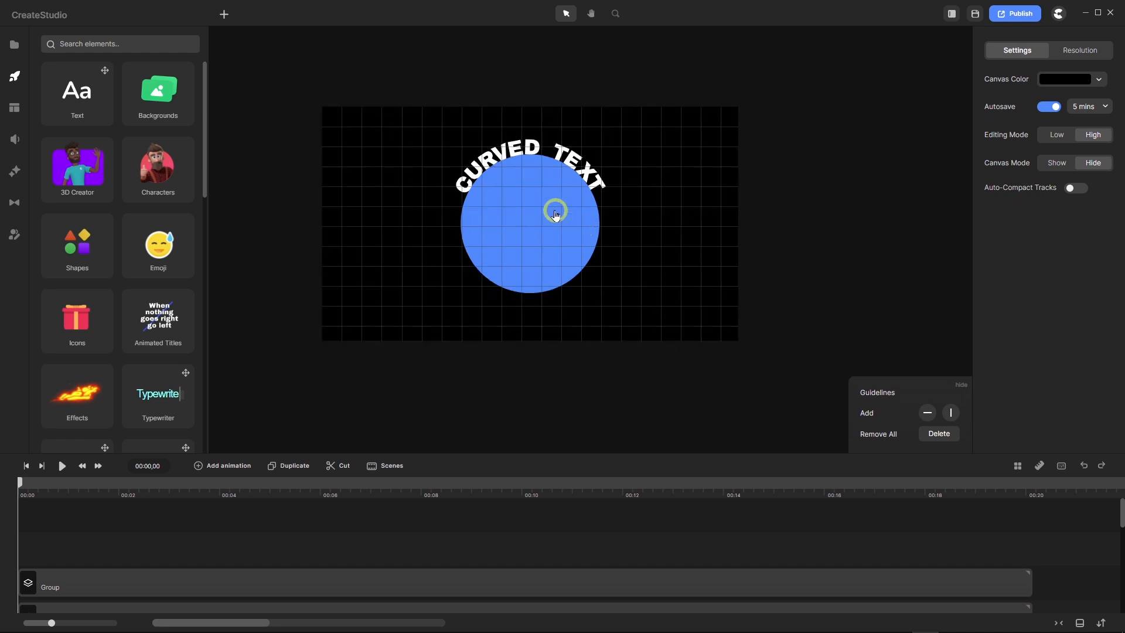
{"action": "scroll", "coordinate": [507, 171], "scroll_direction": "up", "scroll_amount": 3}
{"action": "scroll", "coordinate": [560, 179], "scroll_direction": "down", "scroll_amount": 3}
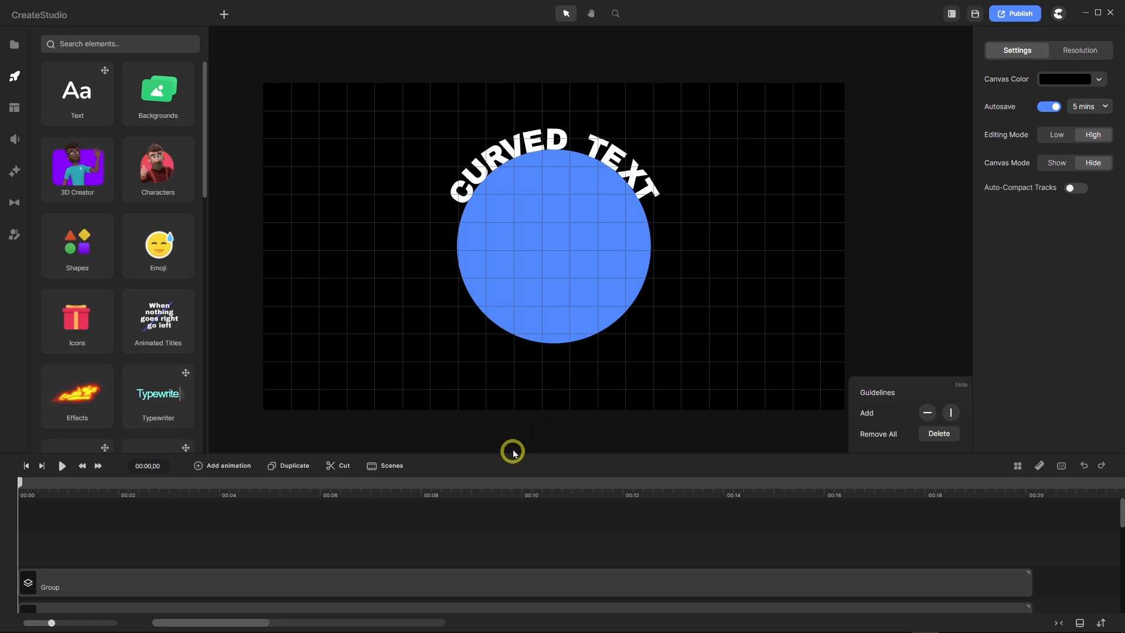
Select all ten letter groups in the timeline and combine them into a single group, leaving the circle out.
{"action": "left_click_drag", "start_coordinate": [513, 452], "coordinate": [548, 113]}
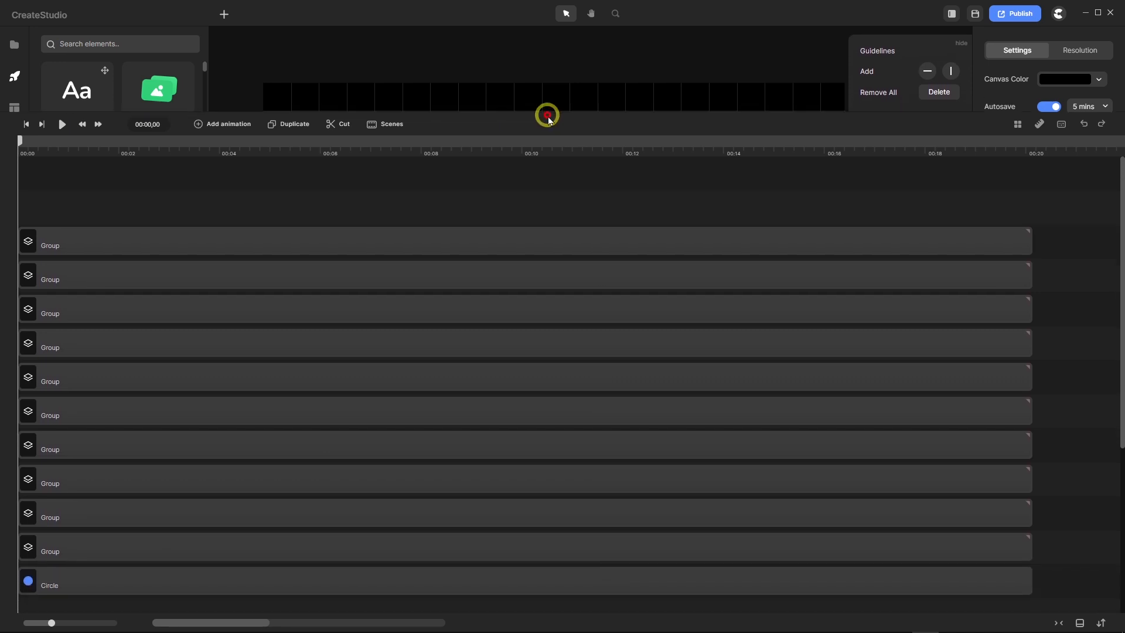
{"action": "left_click_drag", "start_coordinate": [564, 204], "coordinate": [389, 538]}
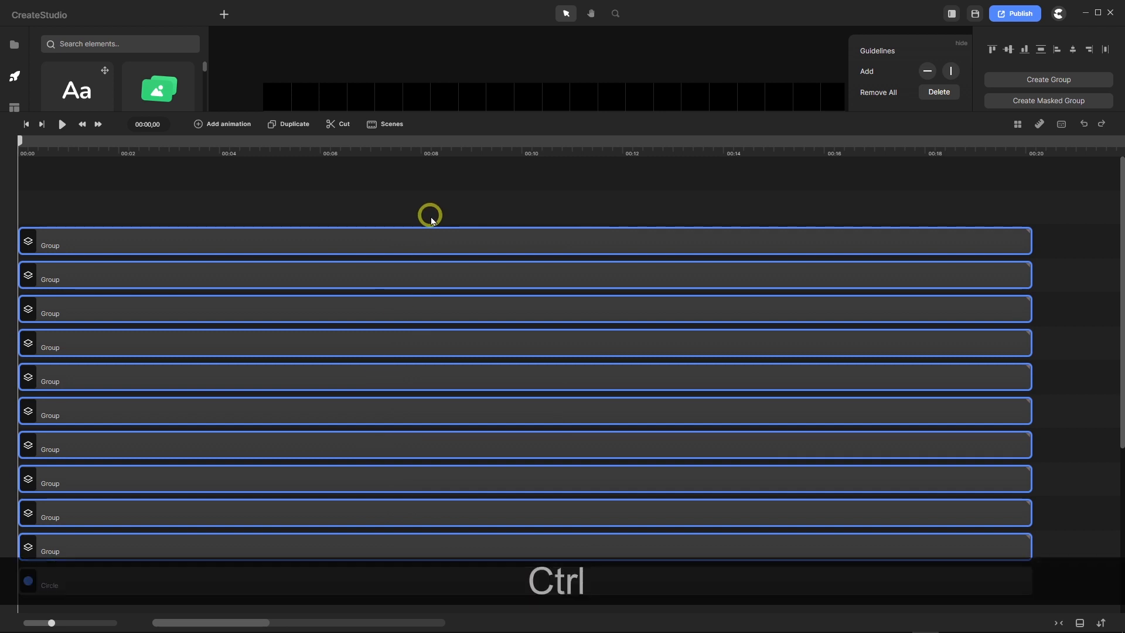
{"action": "key", "text": "ctrl+g"}
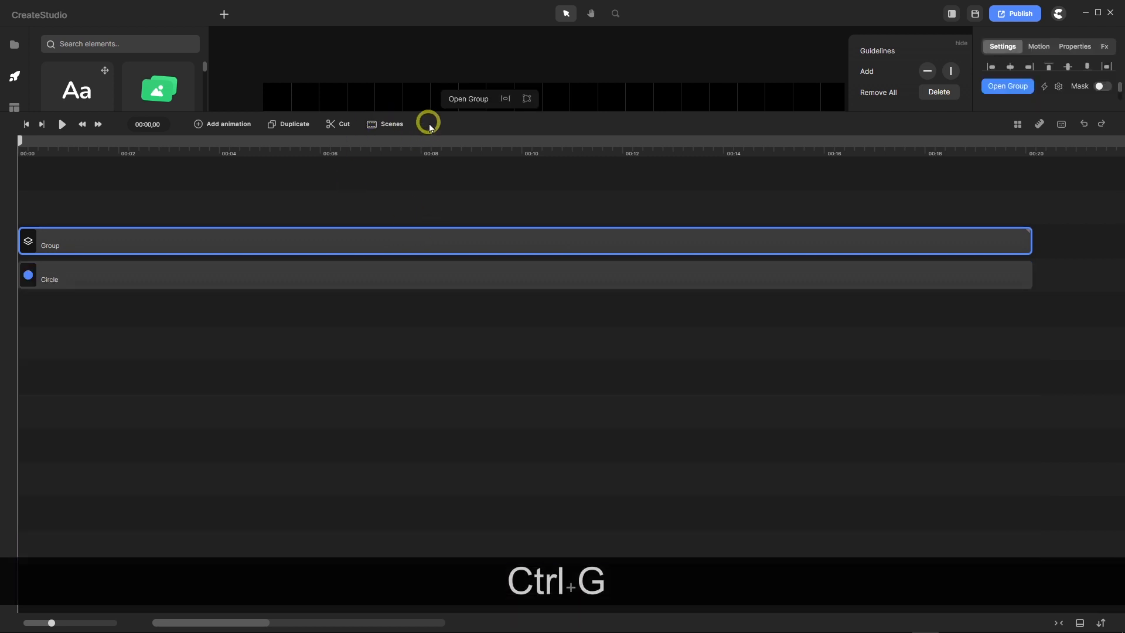
{"action": "left_click_drag", "start_coordinate": [435, 117], "coordinate": [438, 420]}
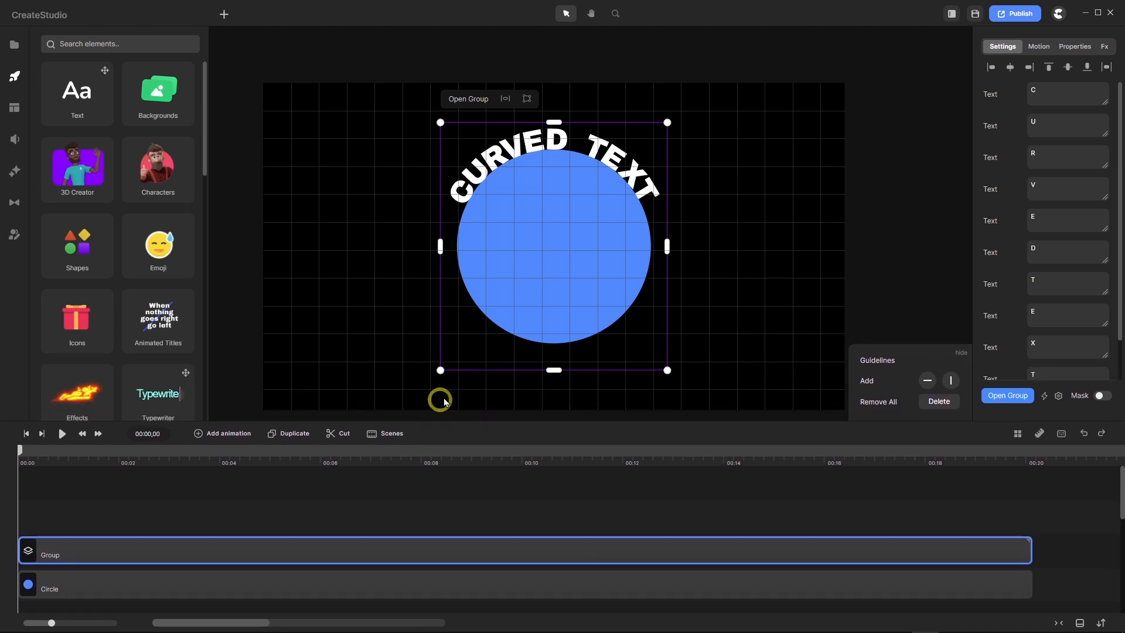
Duplicate the CURVED TEXT group and rotate the lower copy 180 degrees so it runs upside down along the circle's bottom.
{"action": "left_click", "coordinate": [299, 434]}
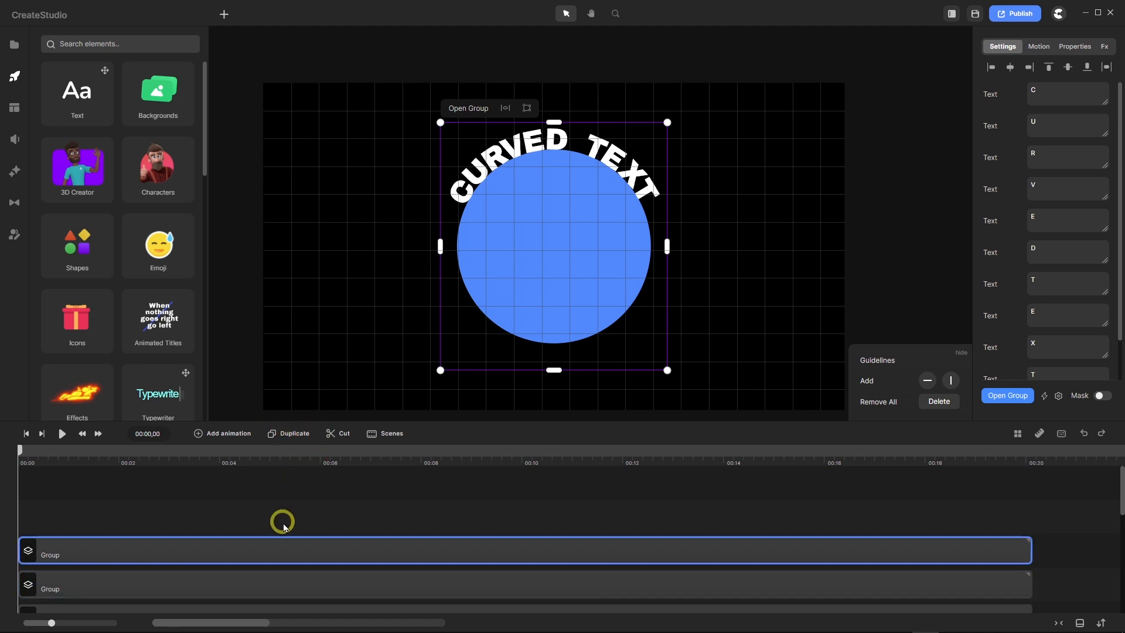
{"action": "left_click", "coordinate": [288, 588]}
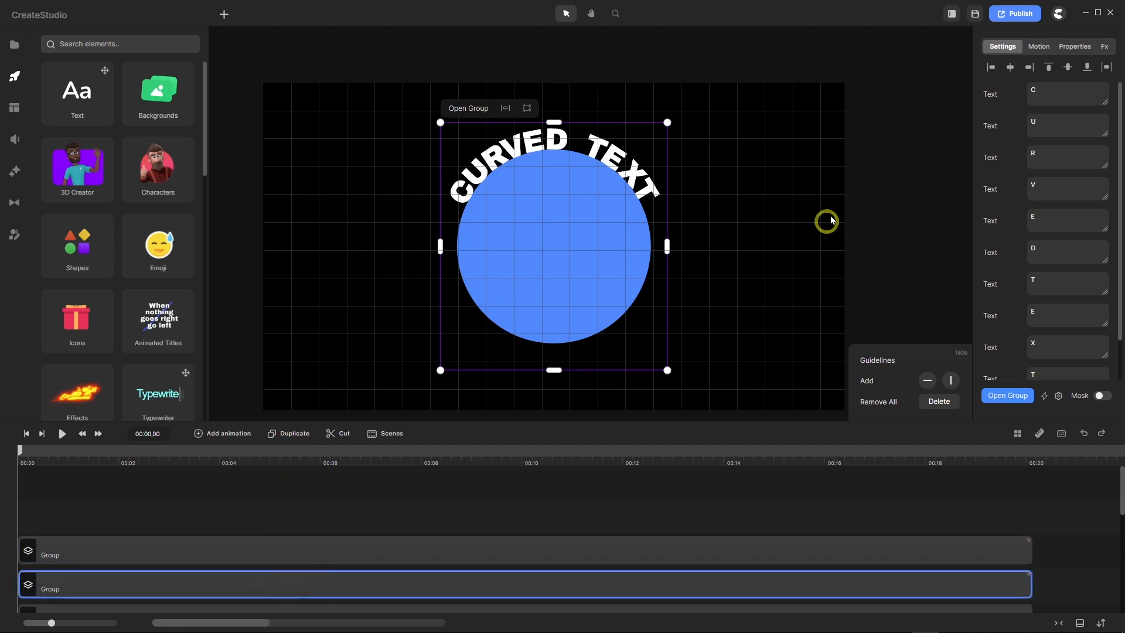
{"action": "left_click_drag", "start_coordinate": [677, 117], "coordinate": [443, 361]}
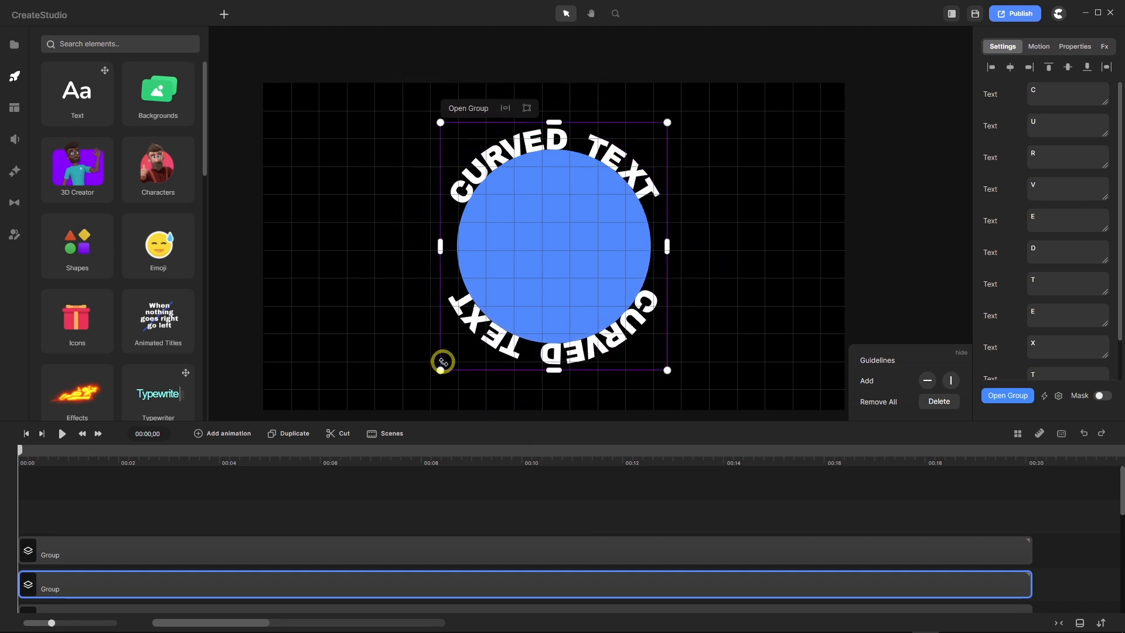
{"action": "left_click", "coordinate": [439, 490]}
Hide the blue circle layer so only the two curved texts show on the canvas.
{"action": "scroll", "coordinate": [417, 487], "scroll_direction": "down", "scroll_amount": 3}
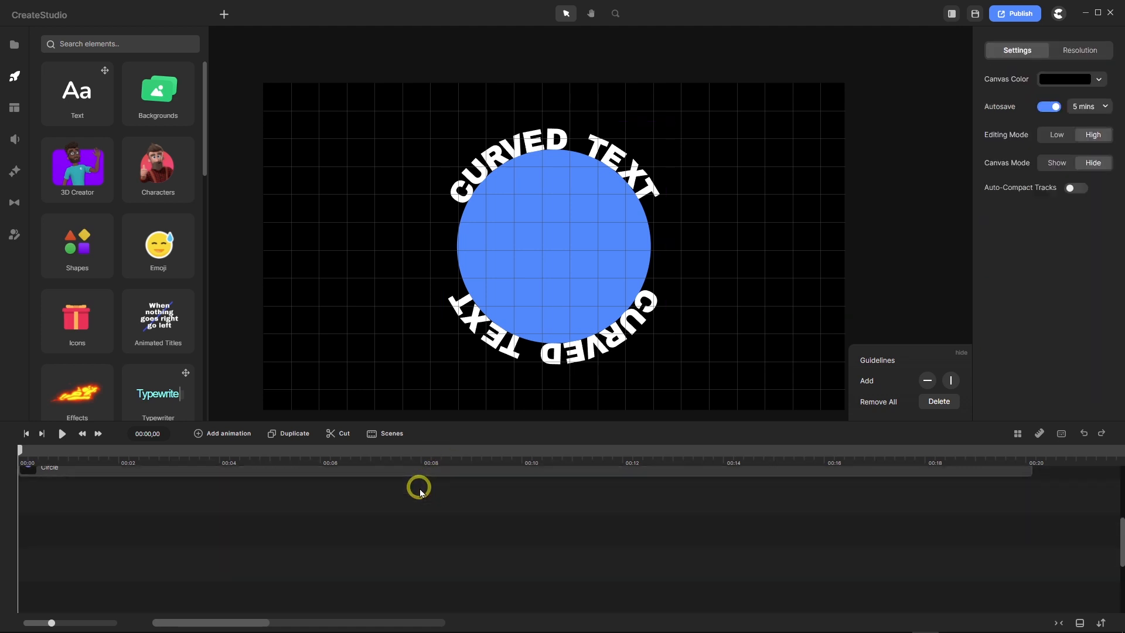
{"action": "scroll", "coordinate": [408, 491], "scroll_direction": "up", "scroll_amount": 1}
{"action": "left_click", "coordinate": [407, 490]}
{"action": "right_click", "coordinate": [408, 488]}
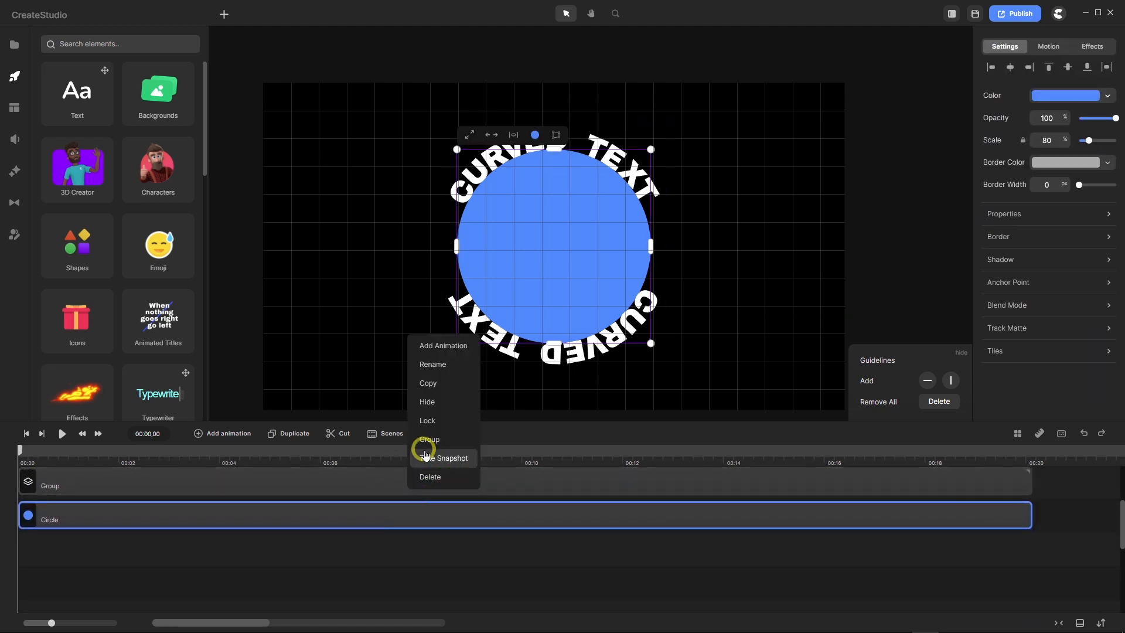
{"action": "left_click", "coordinate": [435, 403]}
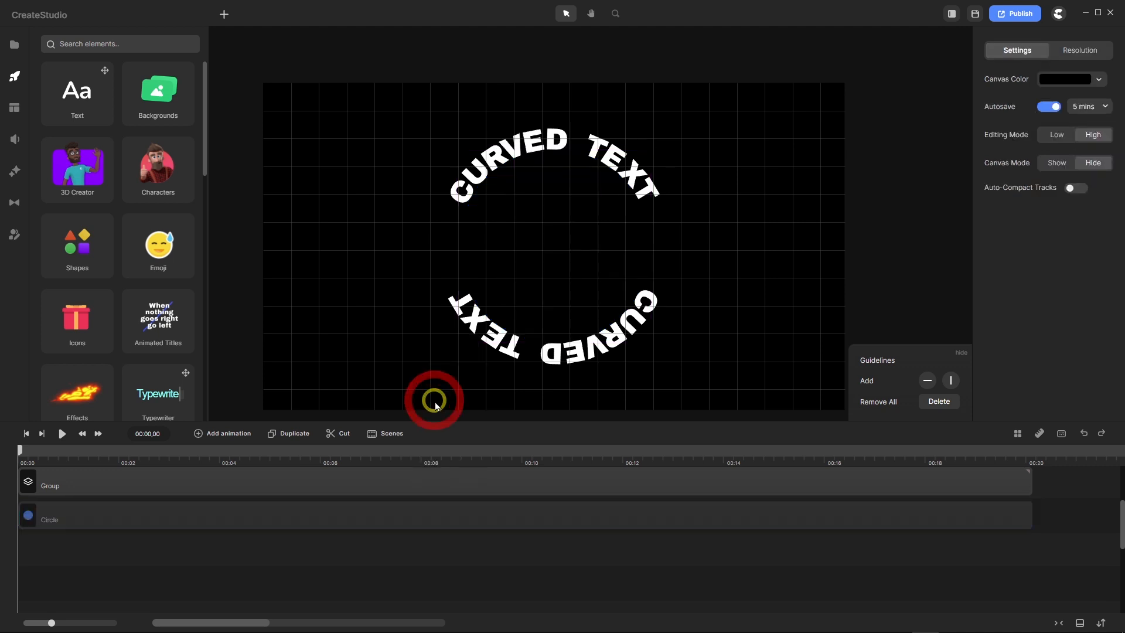
Select the two curved text groups in the timeline and combine them into one group.
{"action": "scroll", "coordinate": [390, 557], "scroll_direction": "up", "scroll_amount": 1}
{"action": "scroll", "coordinate": [391, 560], "scroll_direction": "up", "scroll_amount": 1}
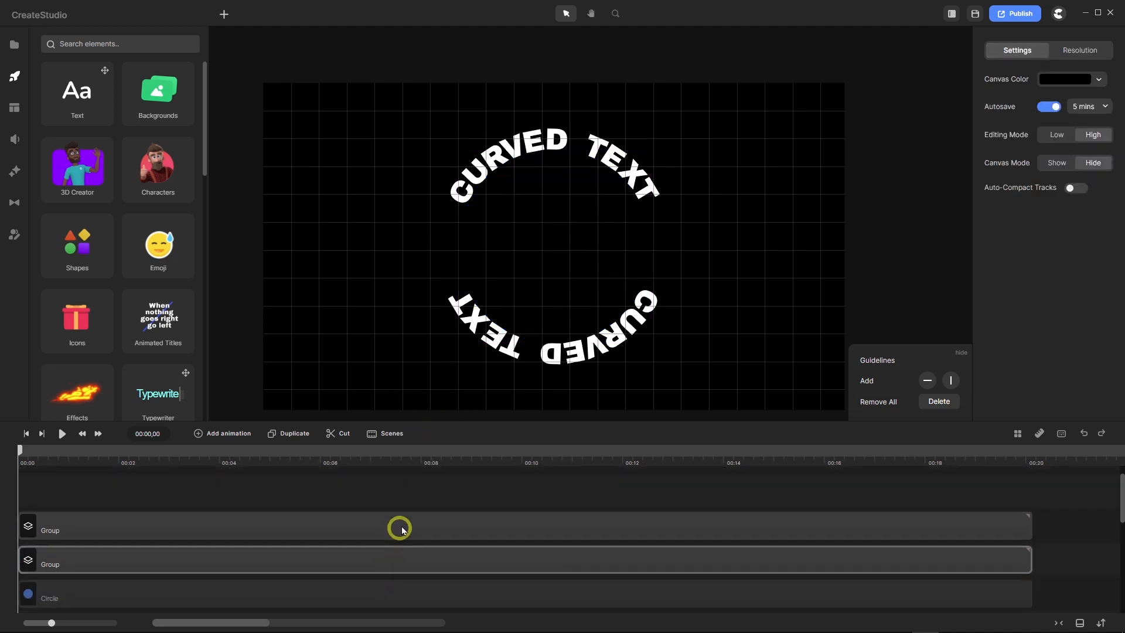
{"action": "left_click_drag", "start_coordinate": [463, 488], "coordinate": [414, 556]}
{"action": "right_click", "coordinate": [426, 538]}
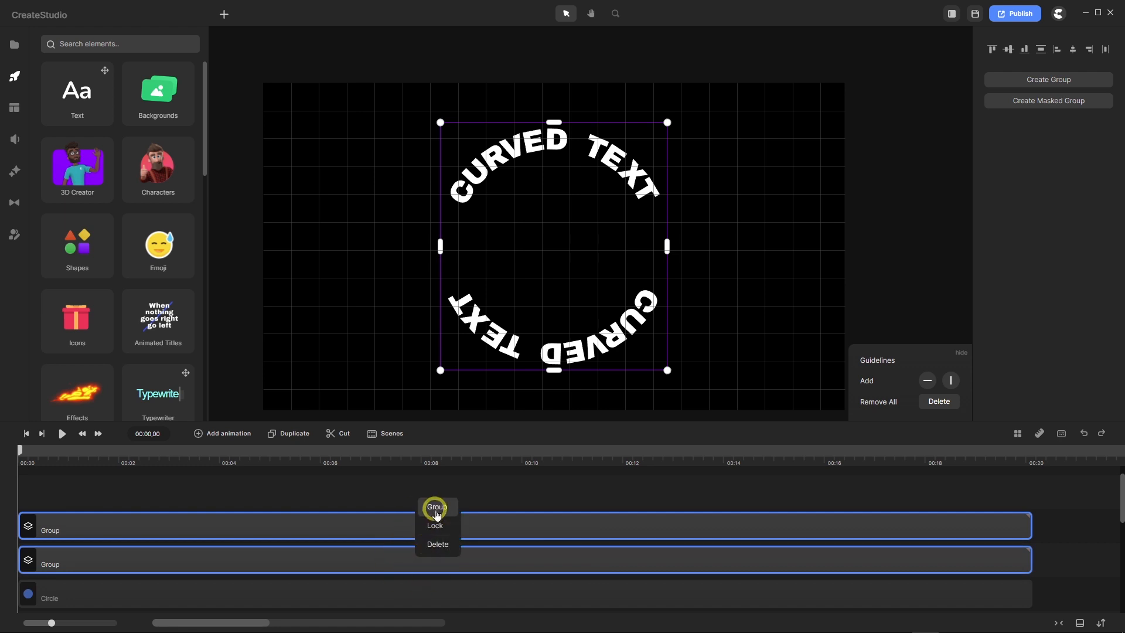
{"action": "left_click", "coordinate": [436, 507]}
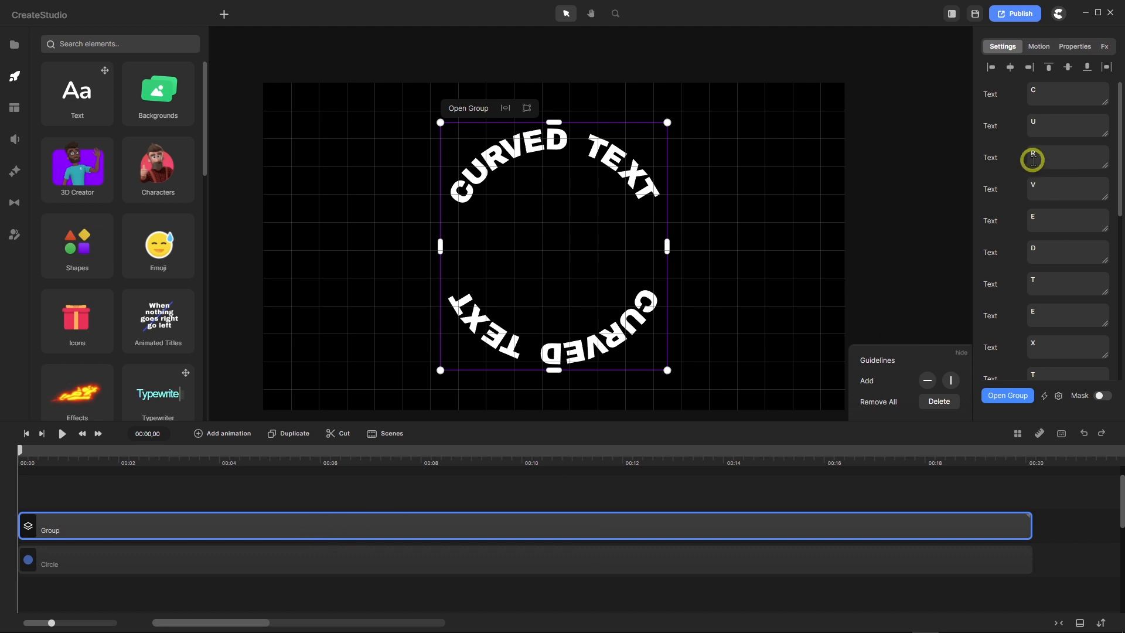
Add the Rotate entrance motion preset to the combined text group and set its rotation to -100%.
{"action": "left_click", "coordinate": [1044, 47]}
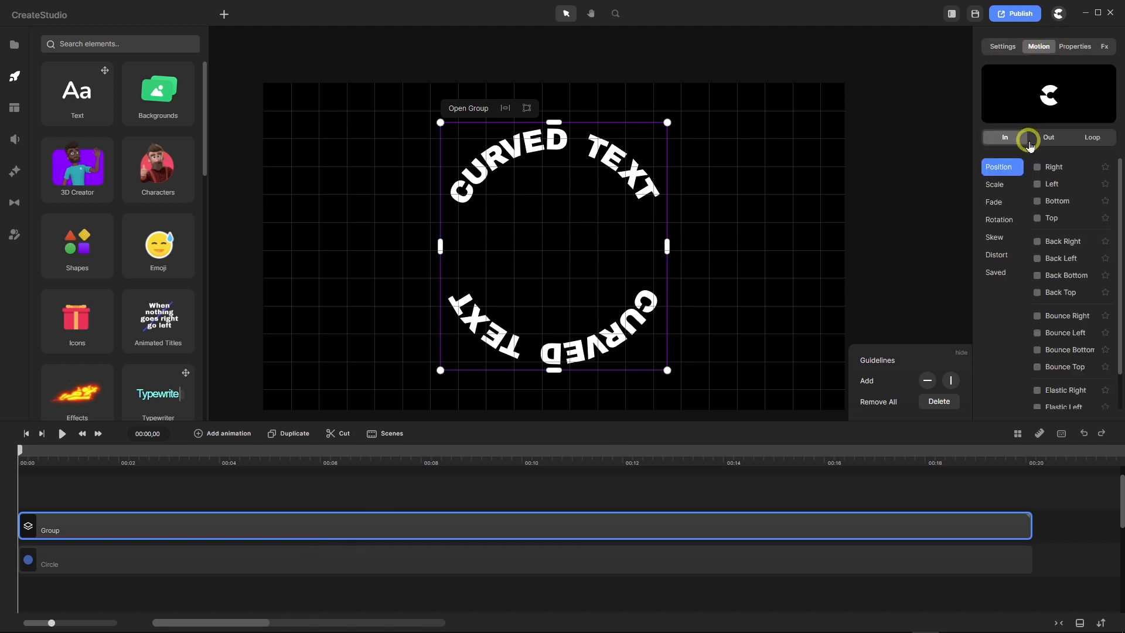
{"action": "left_click", "coordinate": [1003, 221]}
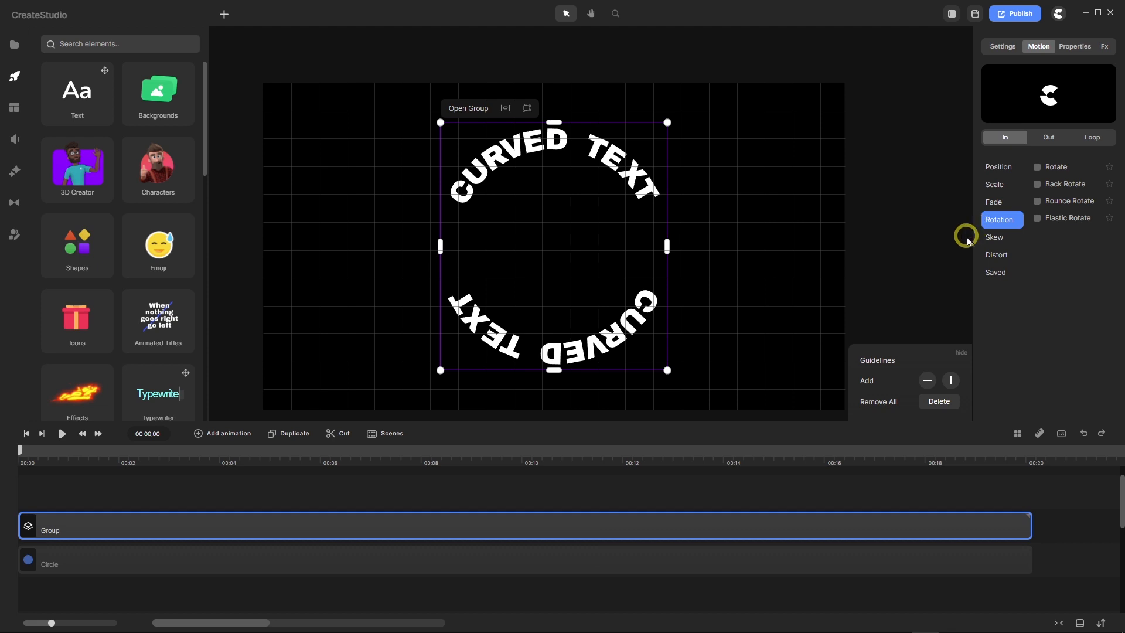
{"action": "left_click", "coordinate": [1039, 167]}
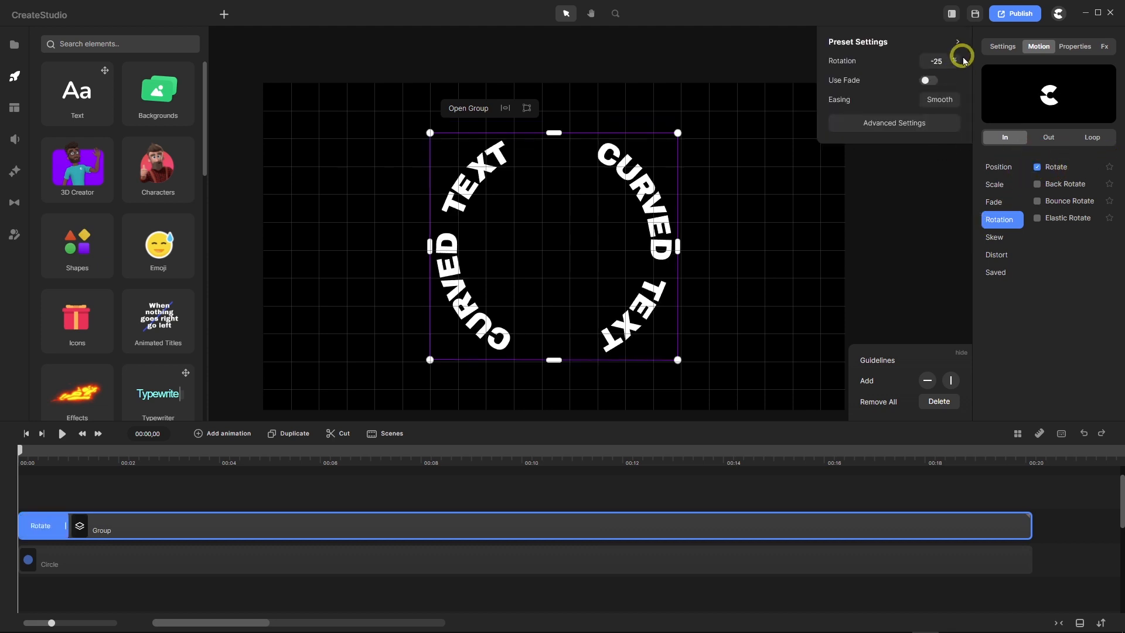
{"action": "left_click", "coordinate": [938, 58]}
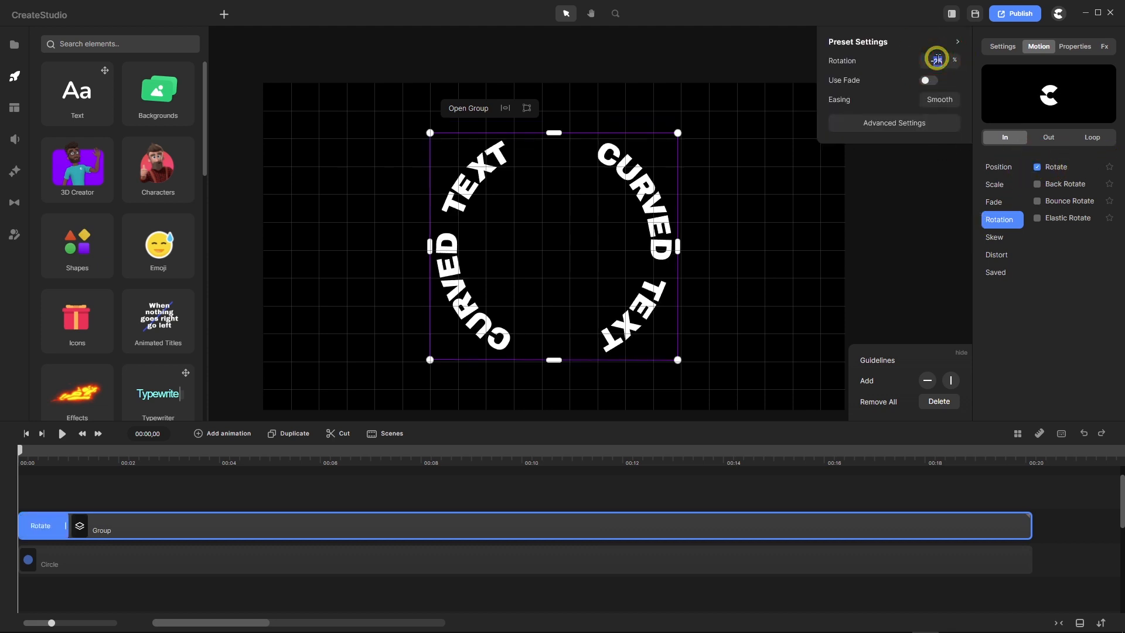
{"action": "type", "text": "100"}
{"action": "key", "text": "Return"}
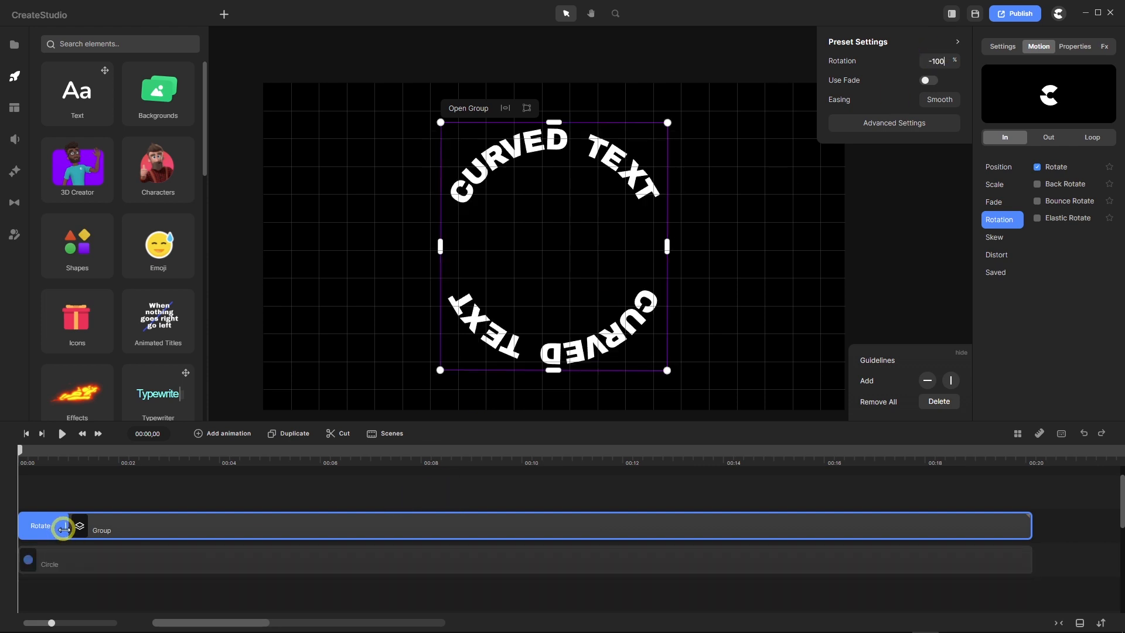
Extend the Rotate animation to 00:05,13 and set its easing to Linear with In & Out.
{"action": "left_click_drag", "start_coordinate": [64, 528], "coordinate": [288, 521]}
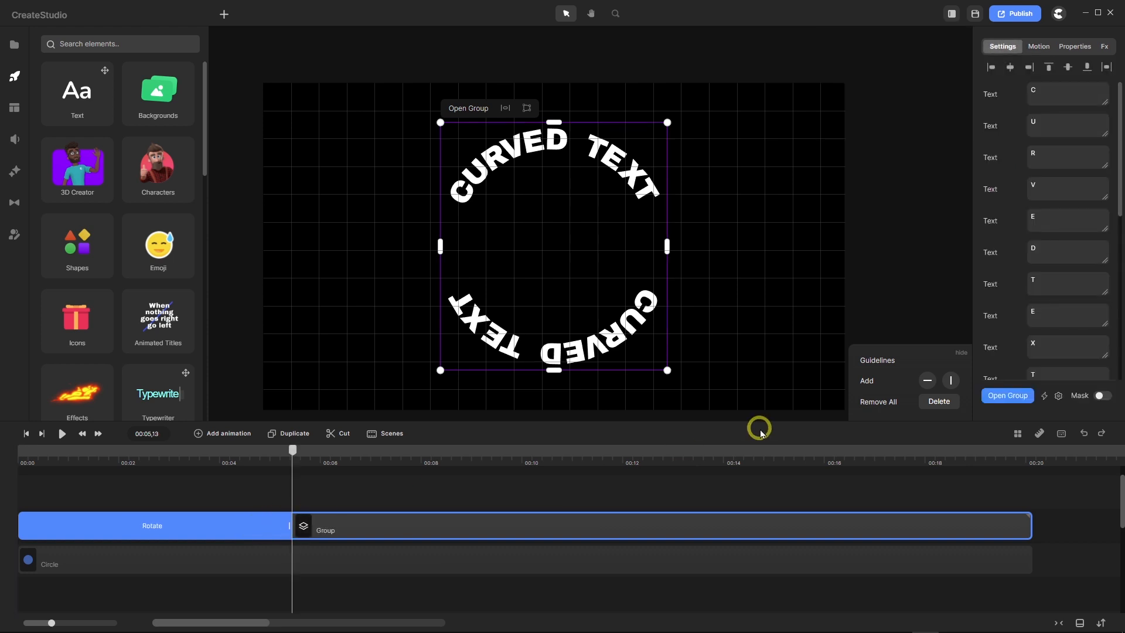
{"action": "left_click", "coordinate": [230, 529]}
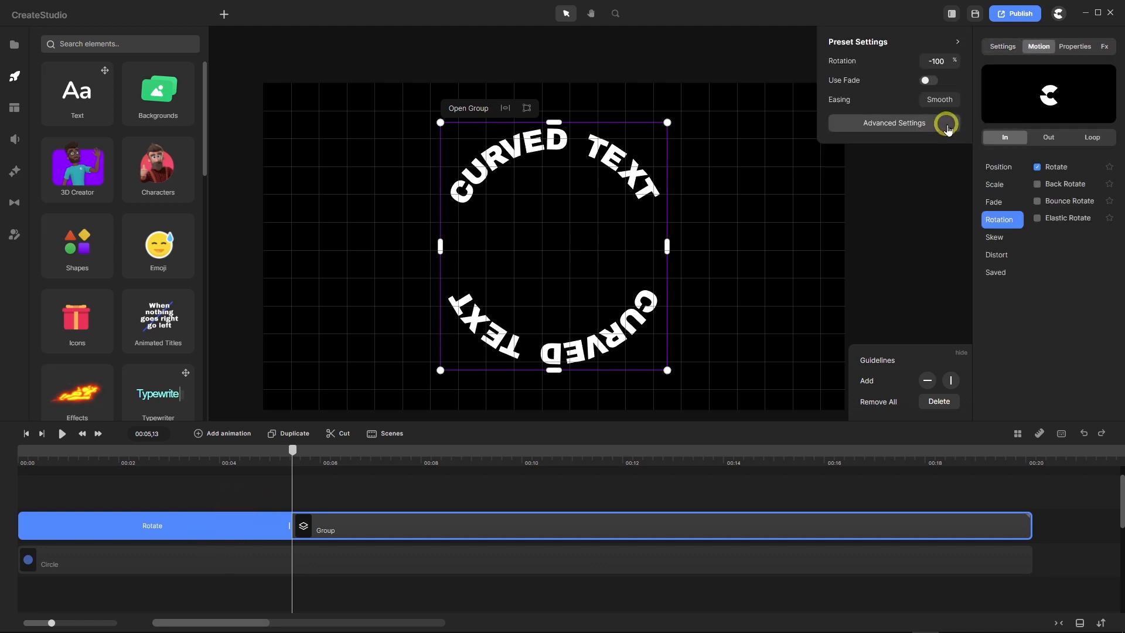
{"action": "left_click", "coordinate": [938, 98]}
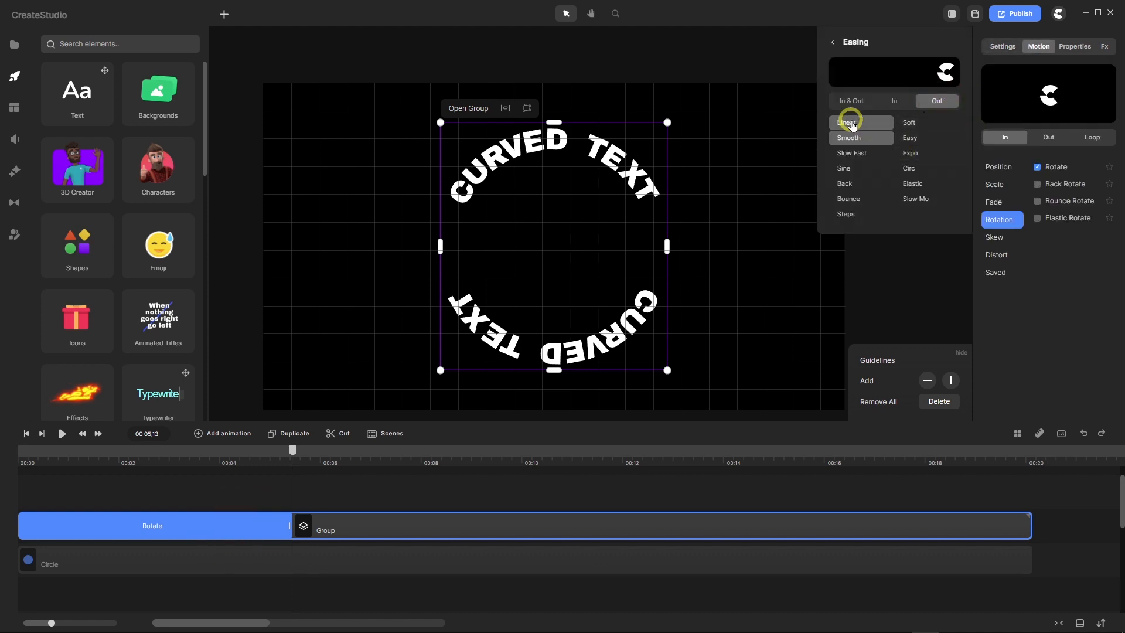
{"action": "left_click", "coordinate": [852, 101]}
{"action": "left_click", "coordinate": [856, 123]}
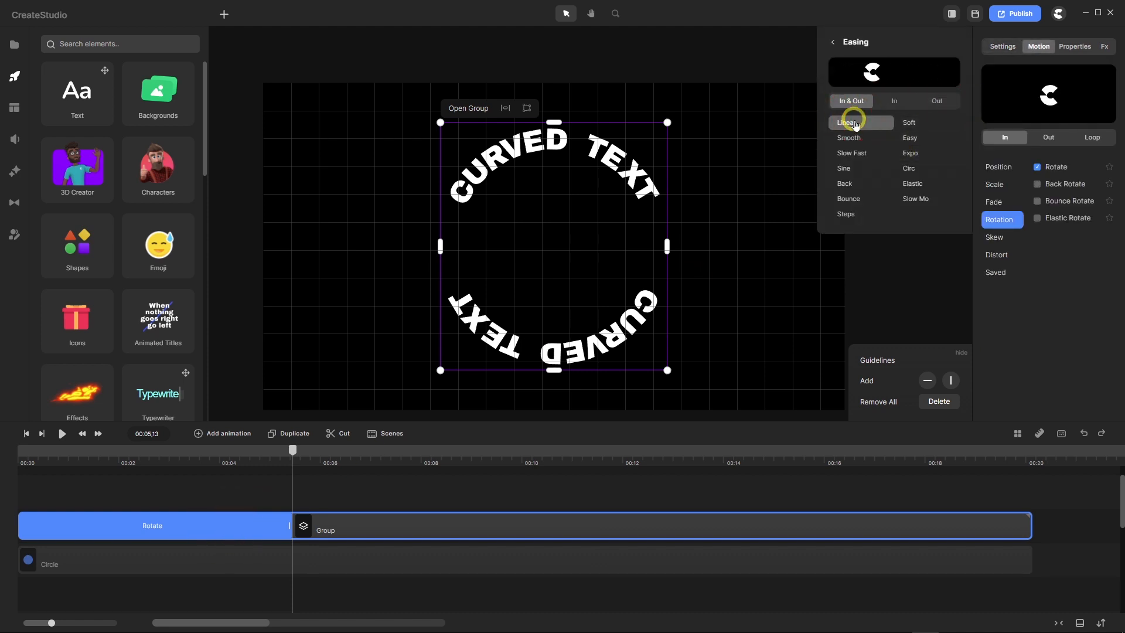
Play the rotating text animation from the beginning, pause it, and return the playhead to the start.
{"action": "left_click", "coordinate": [26, 434]}
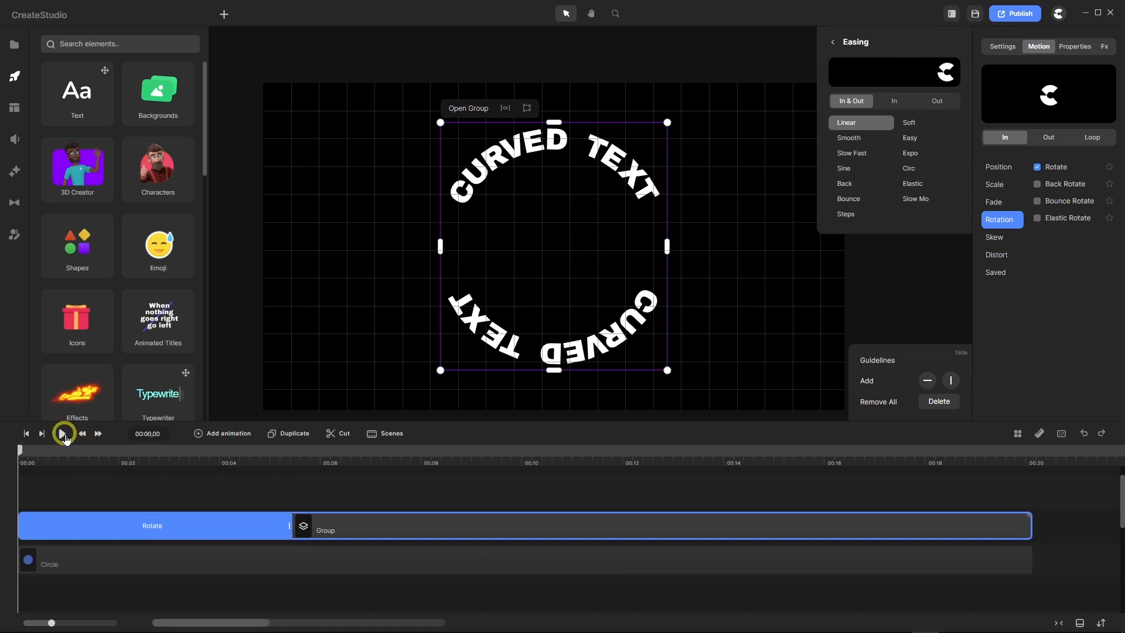
{"action": "left_click", "coordinate": [62, 435]}
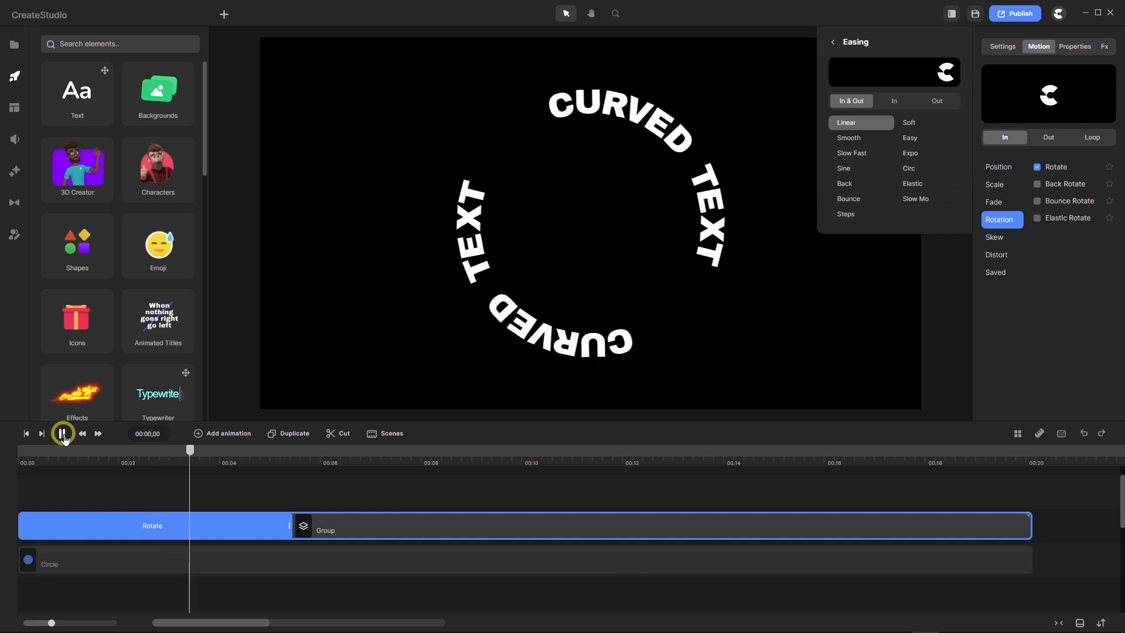
{"action": "left_click", "coordinate": [62, 434]}
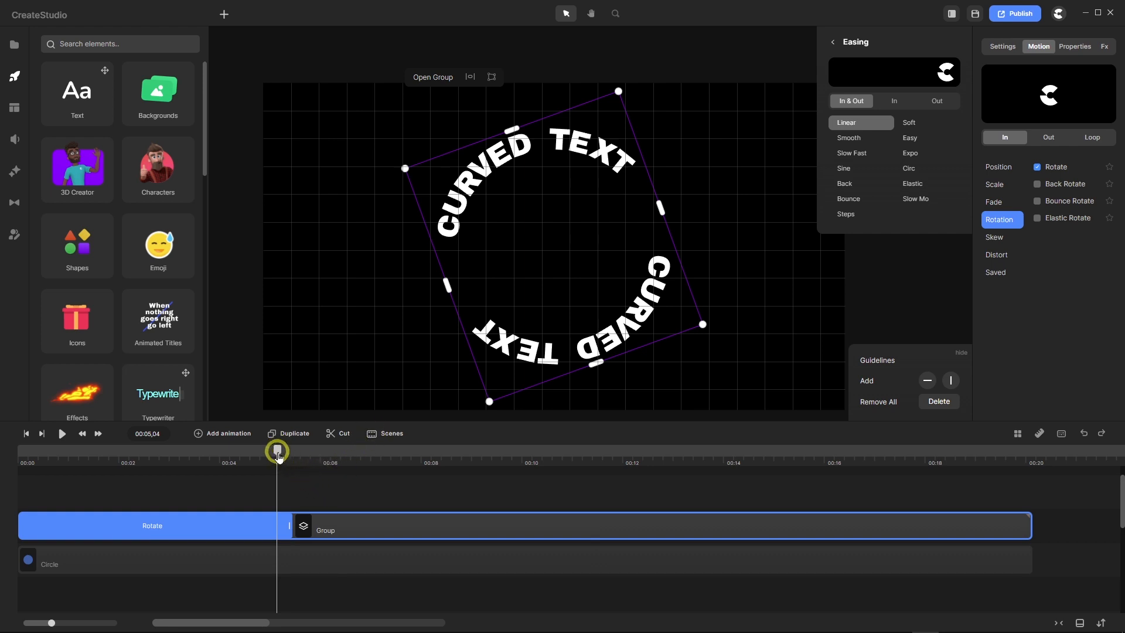
{"action": "left_click_drag", "start_coordinate": [278, 451], "coordinate": [10, 467]}
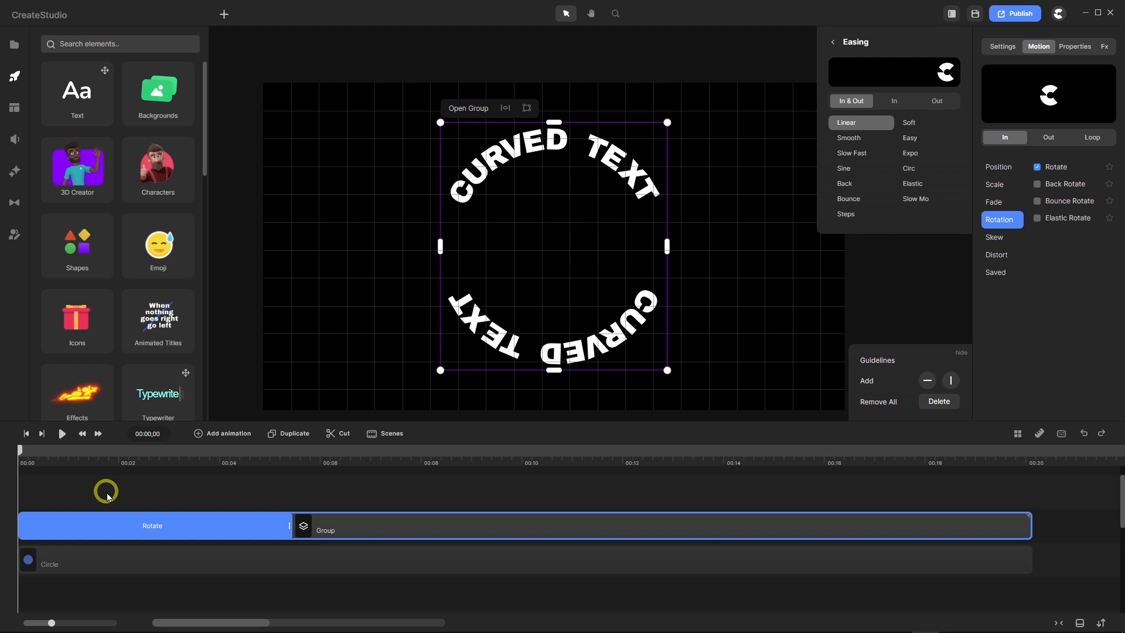
Duplicate the rotating text group and set the copy's Rotate preset rotation to 100%.
{"action": "left_click", "coordinate": [294, 436]}
{"action": "left_click", "coordinate": [252, 523]}
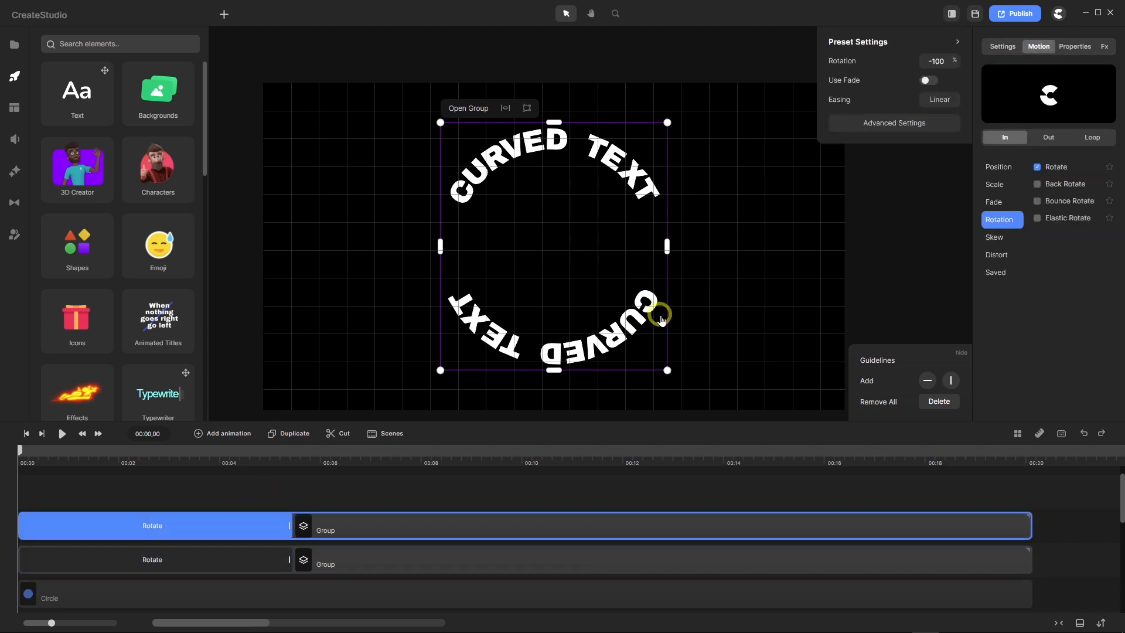
{"action": "left_click", "coordinate": [944, 61]}
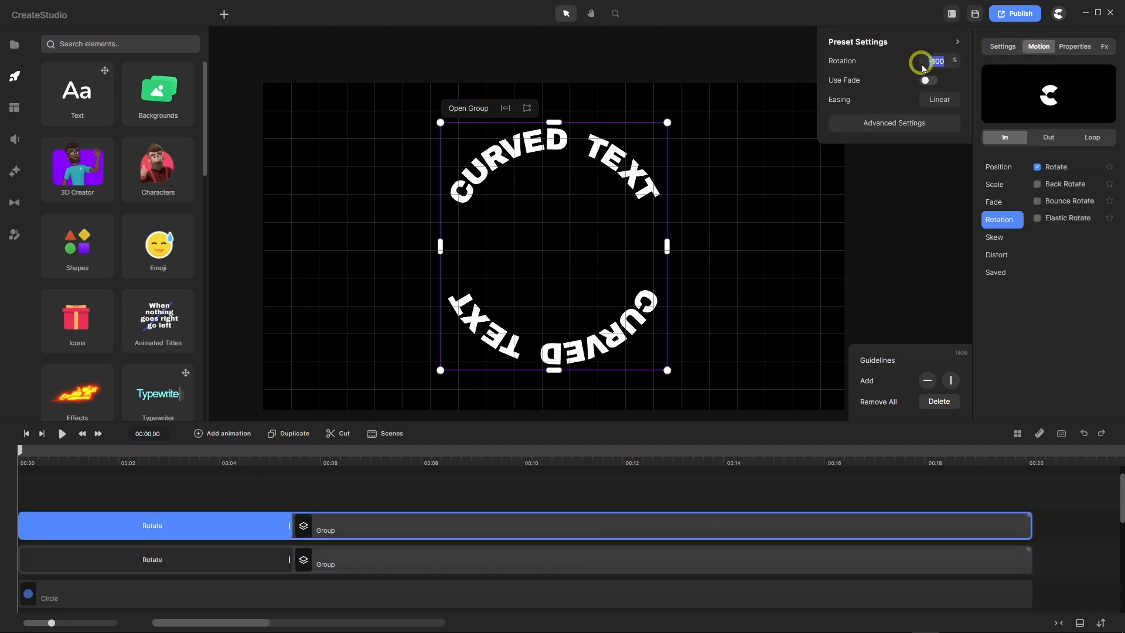
{"action": "type", "text": "100"}
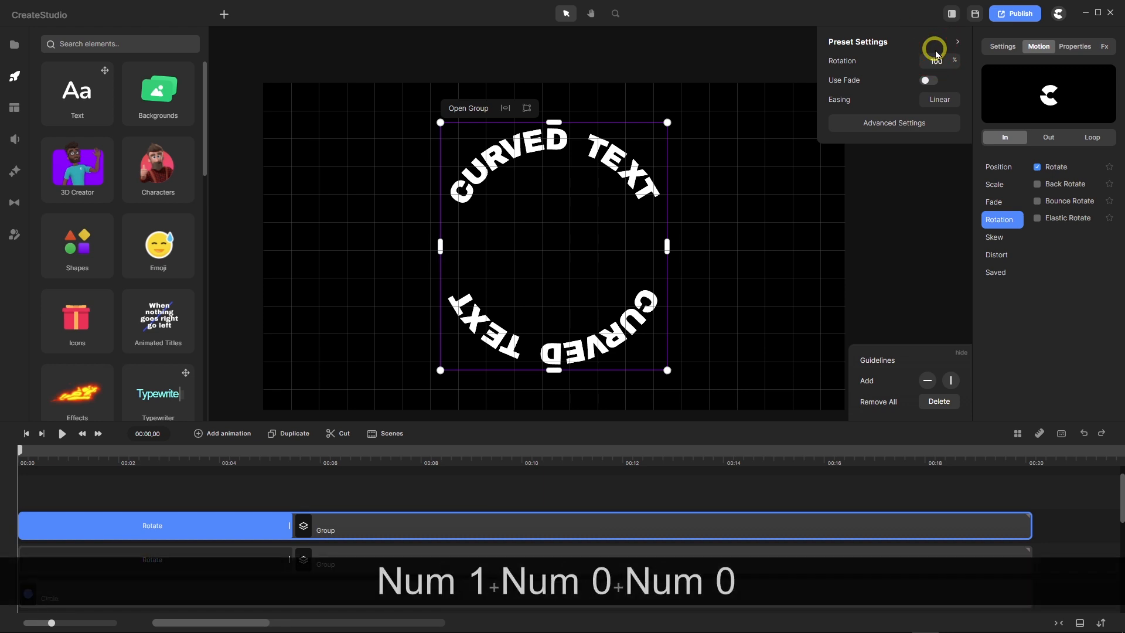
{"action": "key", "text": "Return"}
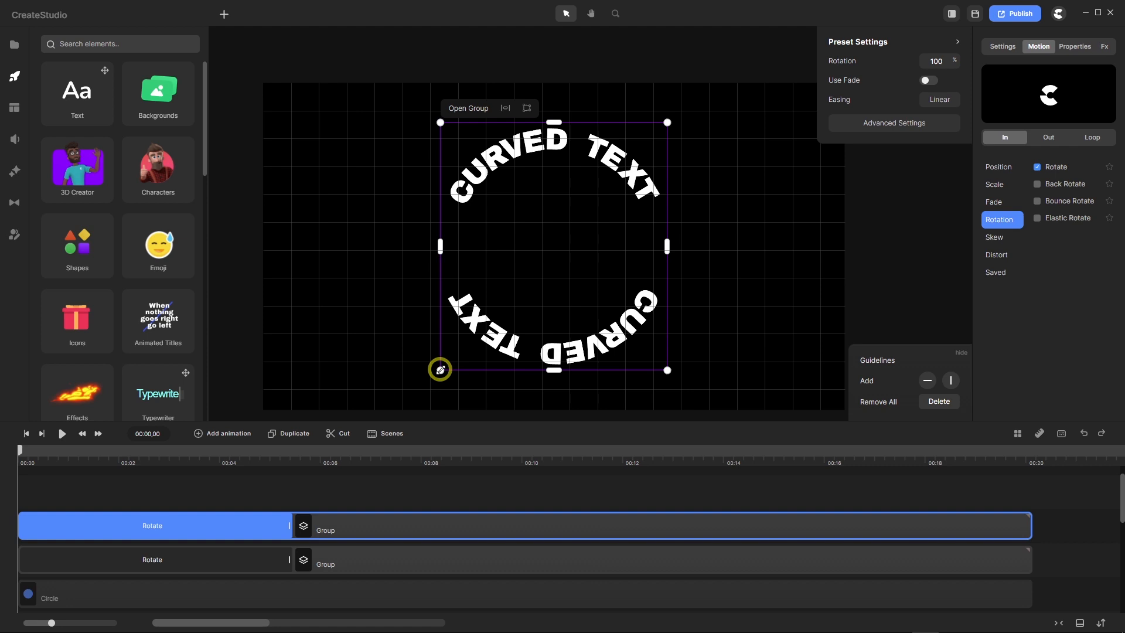
Scale the copied ring down about its centre to fit inside the original, then preview both rotations and return the playhead to the start.
{"action": "key", "text": "alt"}
{"action": "left_click_drag", "start_coordinate": [441, 370], "coordinate": [461, 336]}
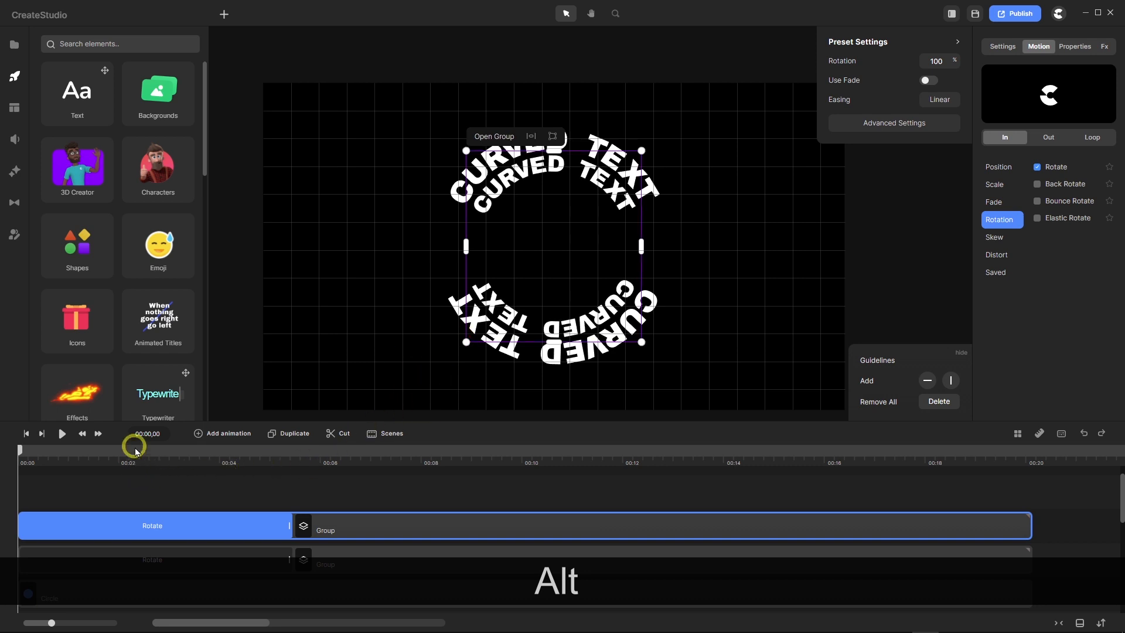
{"action": "left_click", "coordinate": [62, 434]}
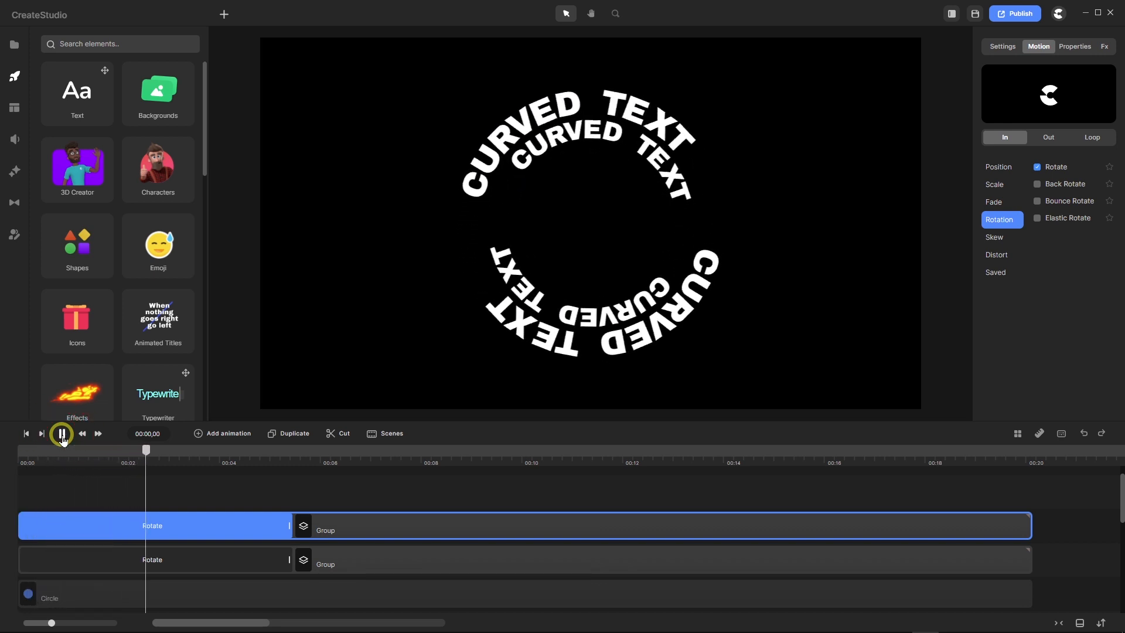
{"action": "left_click", "coordinate": [62, 434]}
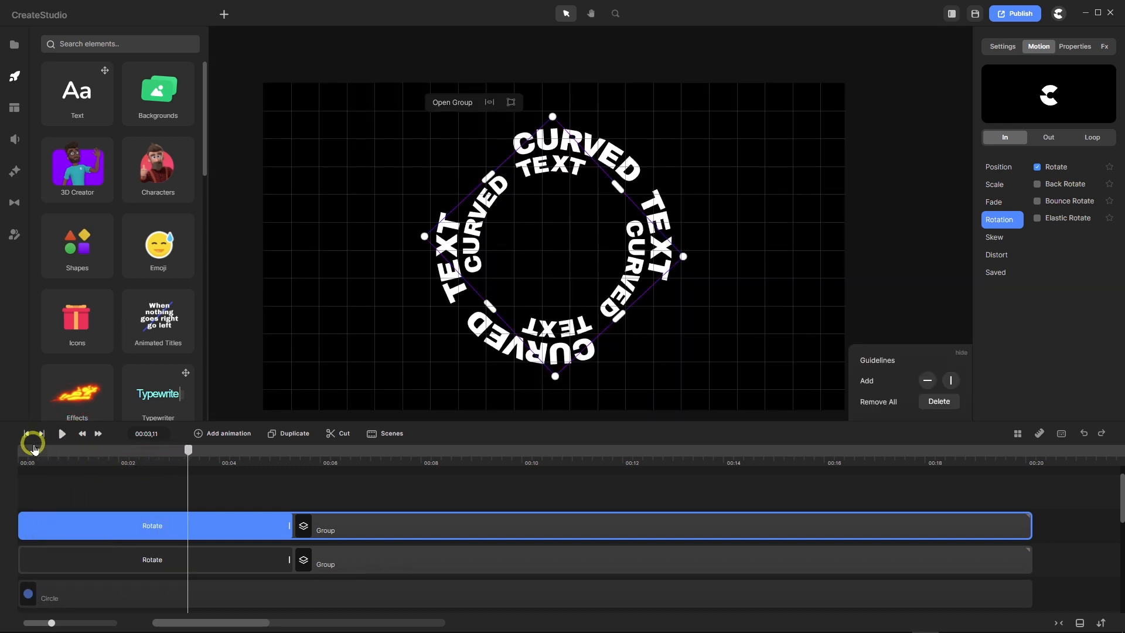
{"action": "left_click", "coordinate": [26, 434]}
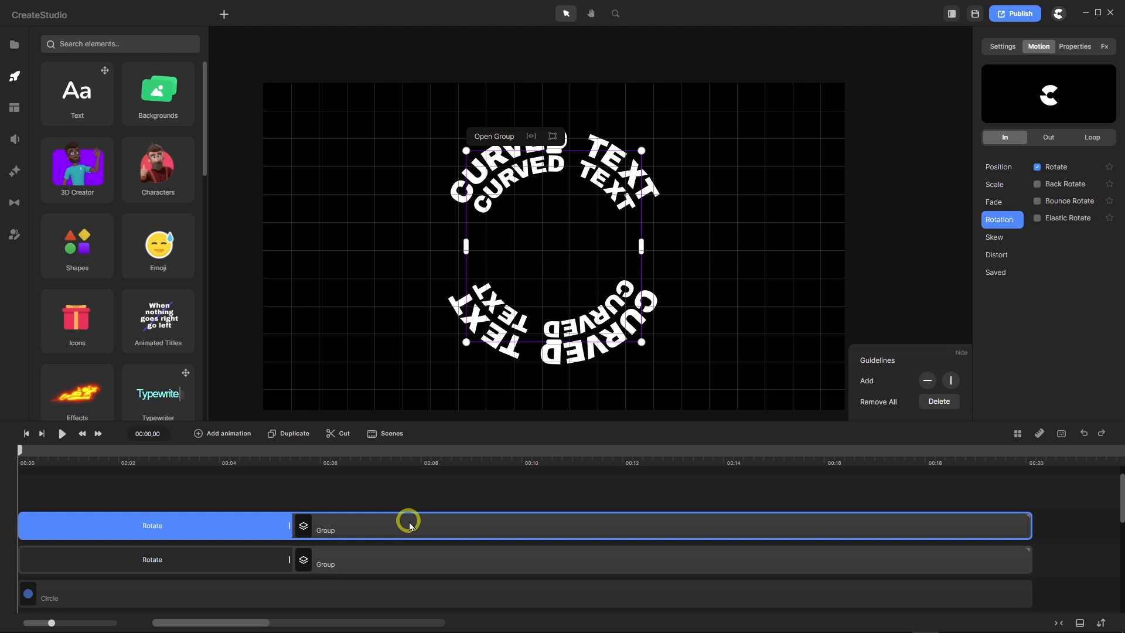
Apply the Color Correction effect to both the outer and inner text groups.
{"action": "left_click", "coordinate": [16, 170]}
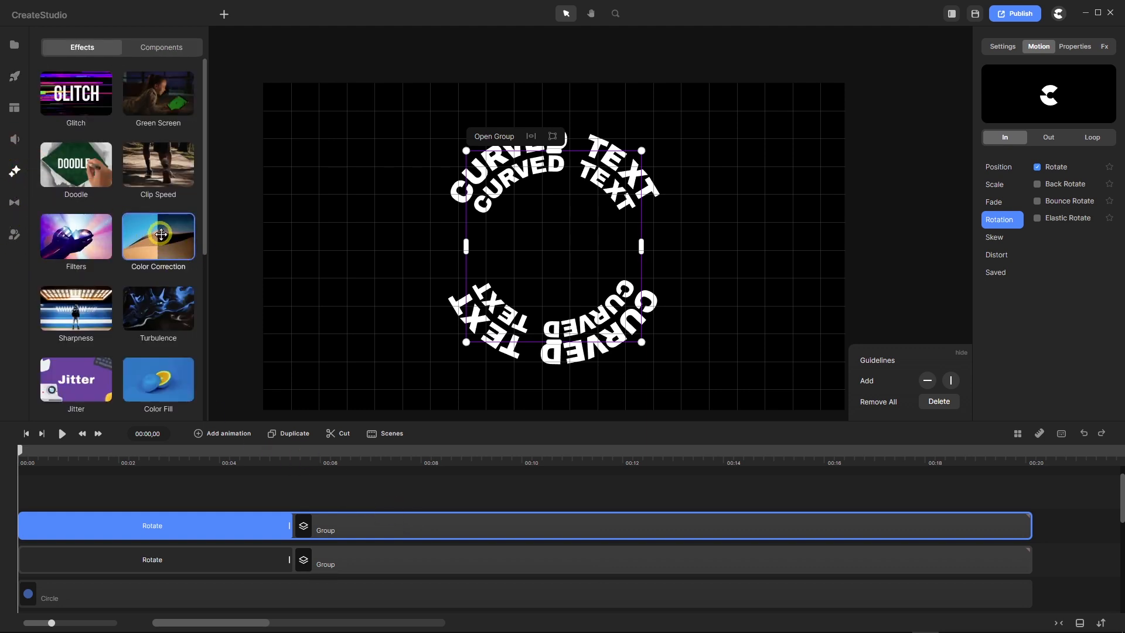
{"action": "left_click_drag", "start_coordinate": [164, 237], "coordinate": [375, 563]}
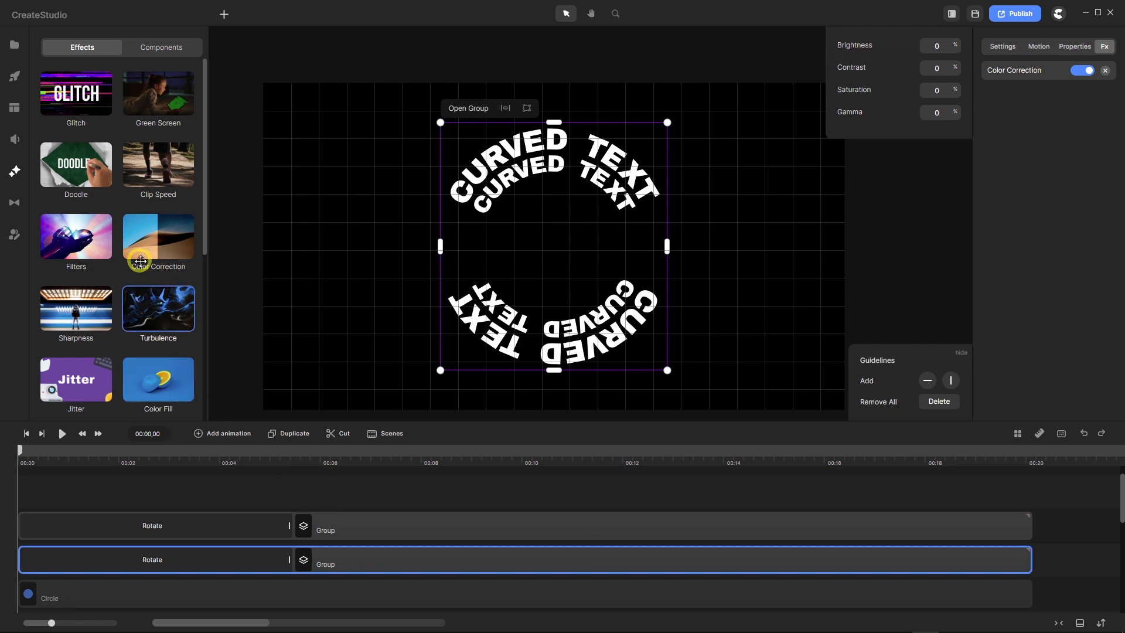
{"action": "left_click_drag", "start_coordinate": [147, 232], "coordinate": [346, 519]}
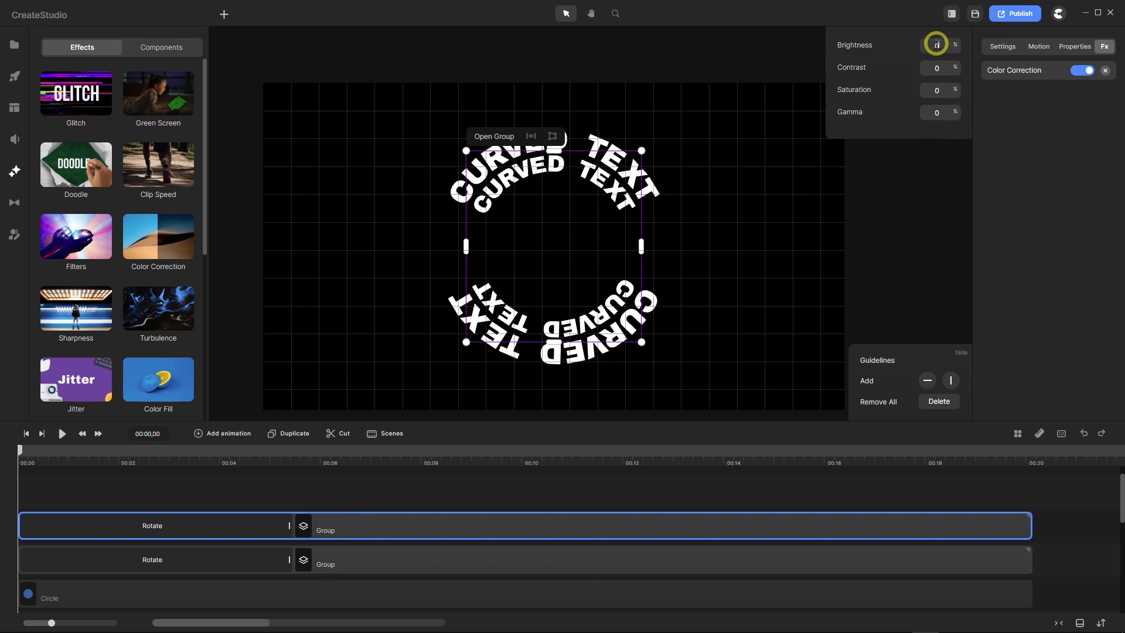
Try a Color Correction brightness of 15% on the inner text ring.
{"action": "left_click_drag", "start_coordinate": [939, 45], "coordinate": [917, 54]}
{"action": "type", "text": "15"}
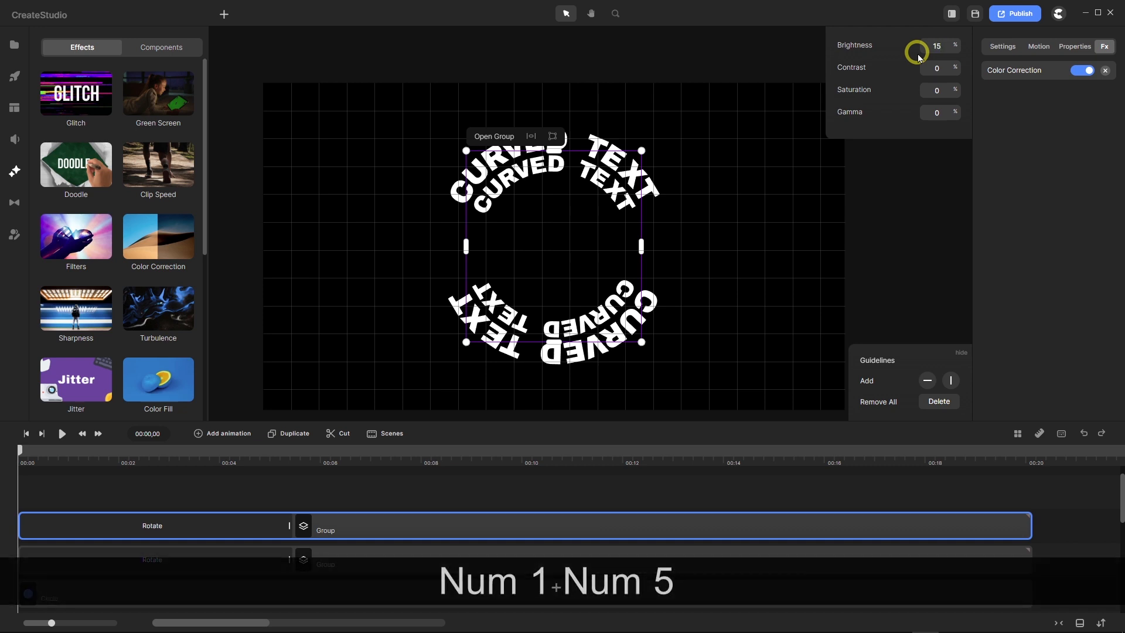
{"action": "key", "text": "Return"}
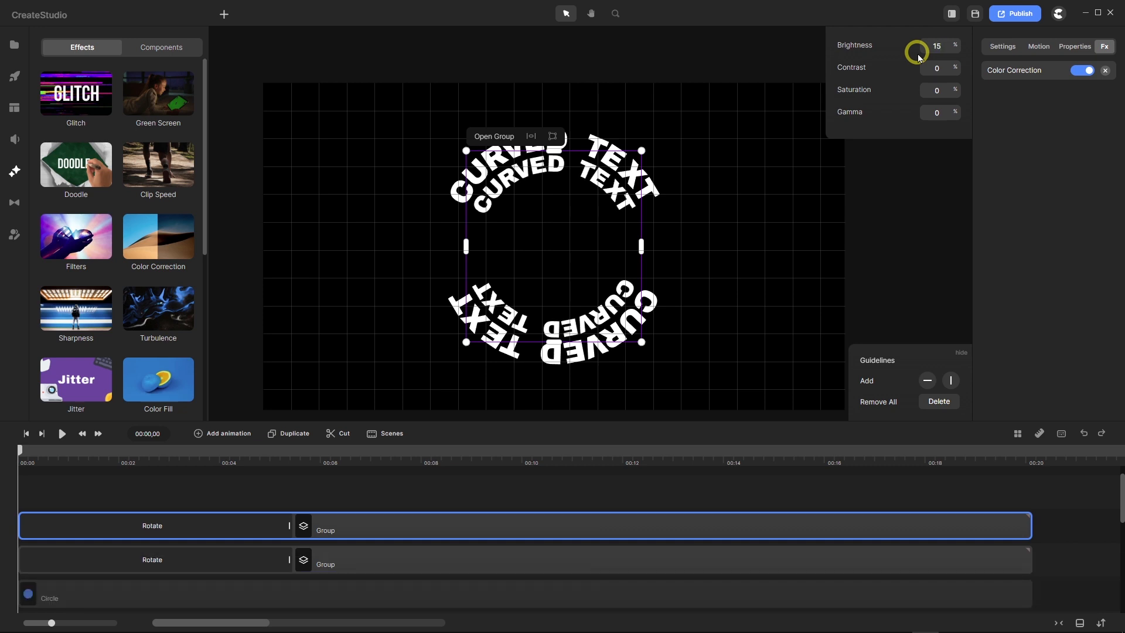
{"action": "key", "text": "Return"}
Set the inner text ring's Color Correction brightness to -15%.
{"action": "left_click", "coordinate": [934, 48]}
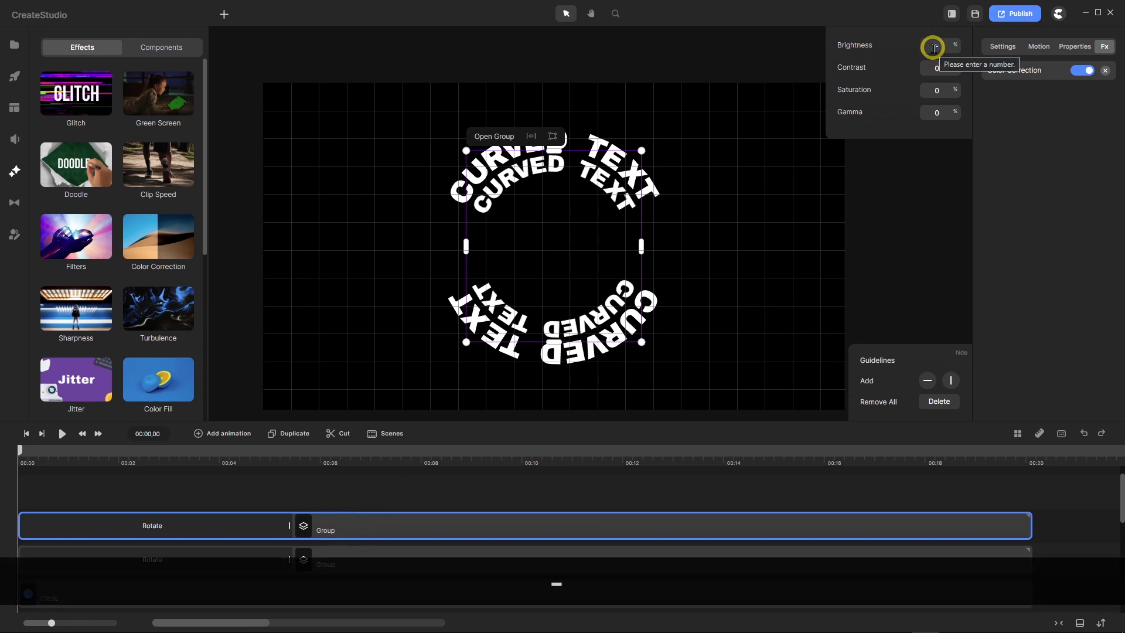
{"action": "type", "text": "15"}
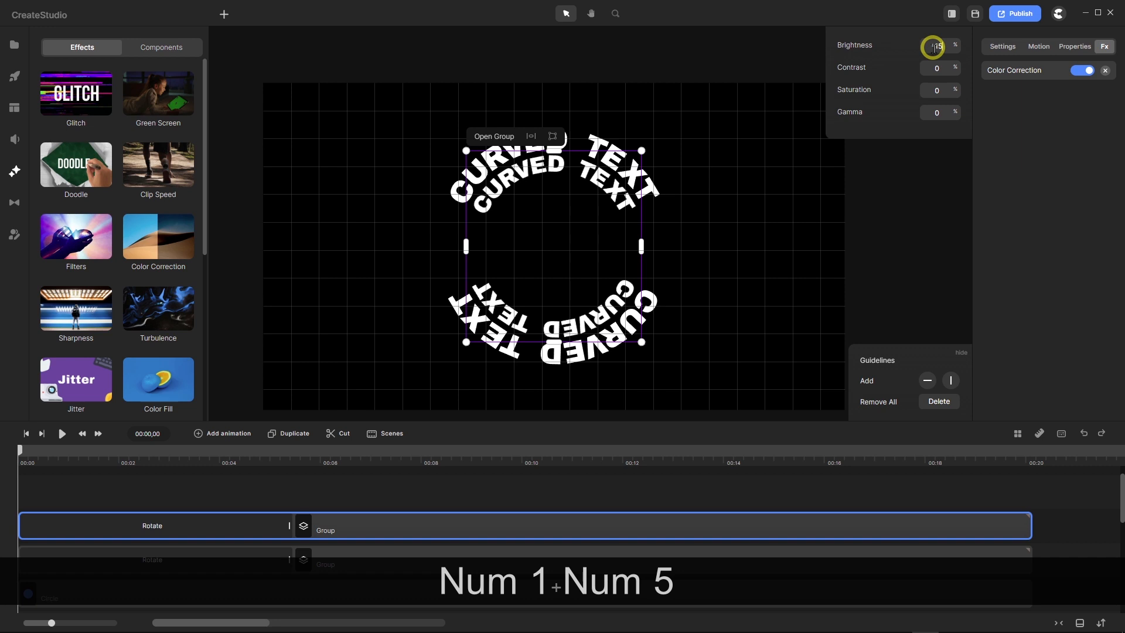
{"action": "key", "text": "Return"}
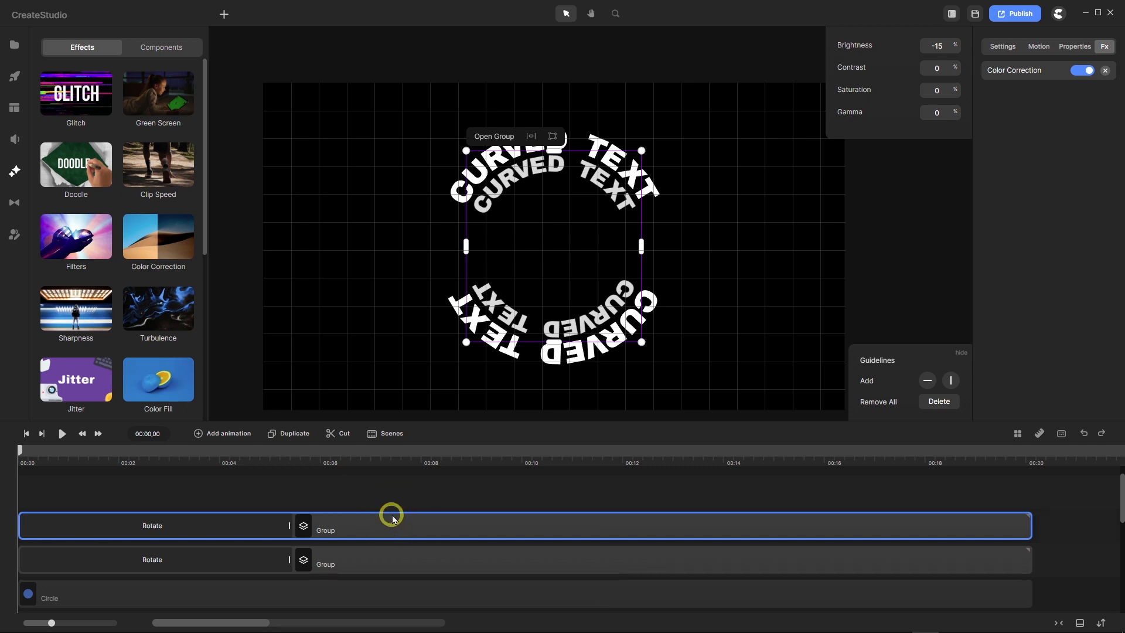
Move the inner ring's layer up one track and duplicate the outer text ring.
{"action": "left_click_drag", "start_coordinate": [393, 519], "coordinate": [390, 496]}
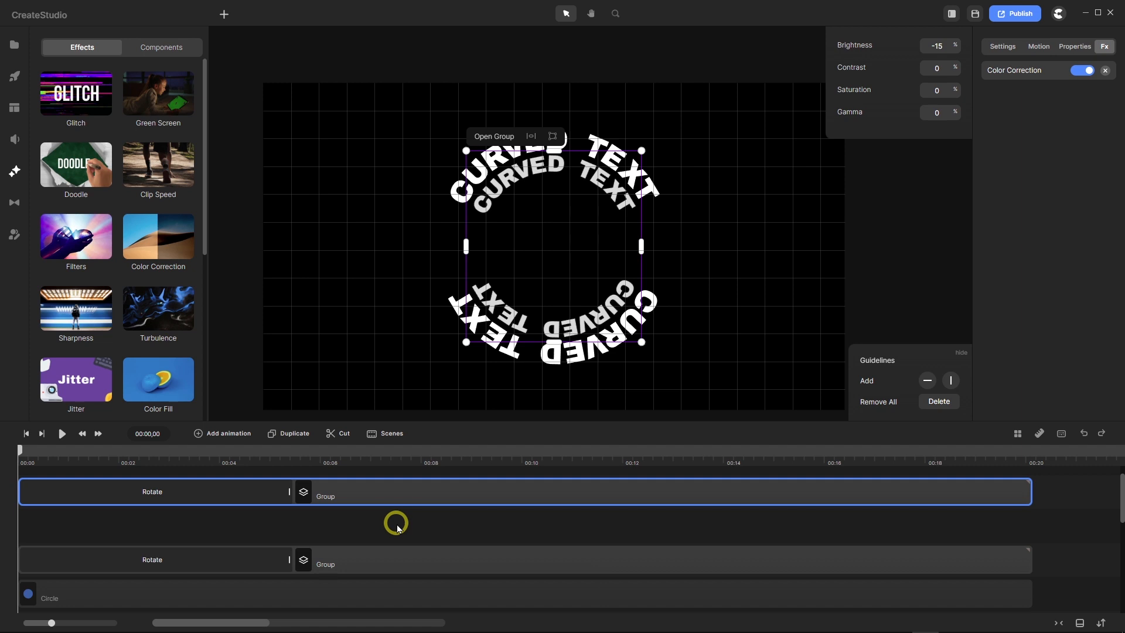
{"action": "left_click", "coordinate": [364, 562]}
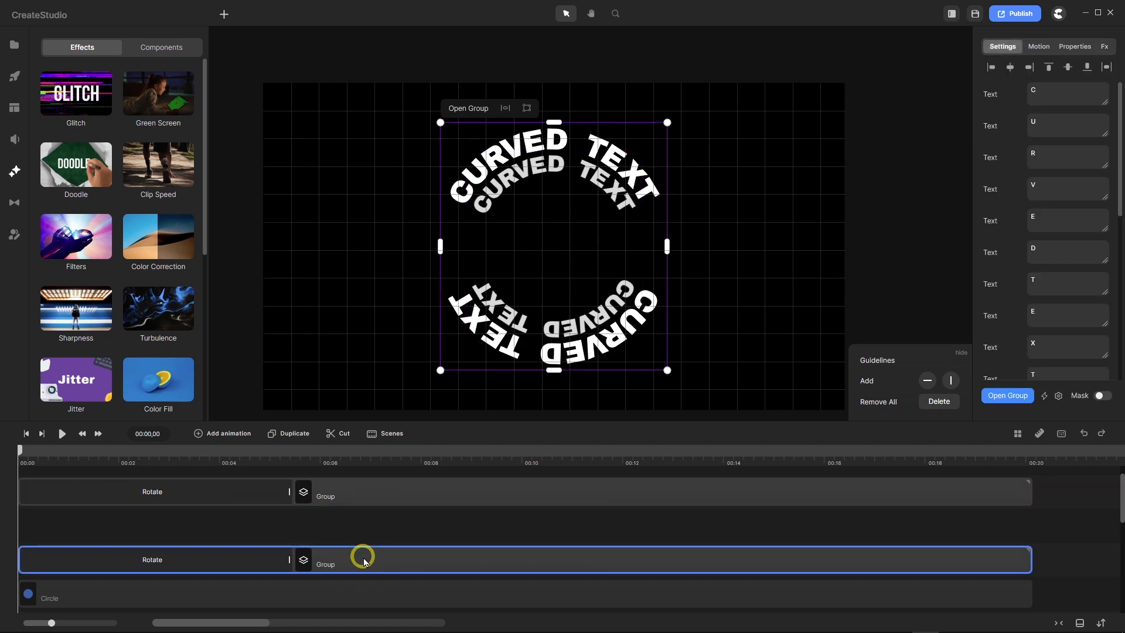
{"action": "left_click", "coordinate": [293, 435]}
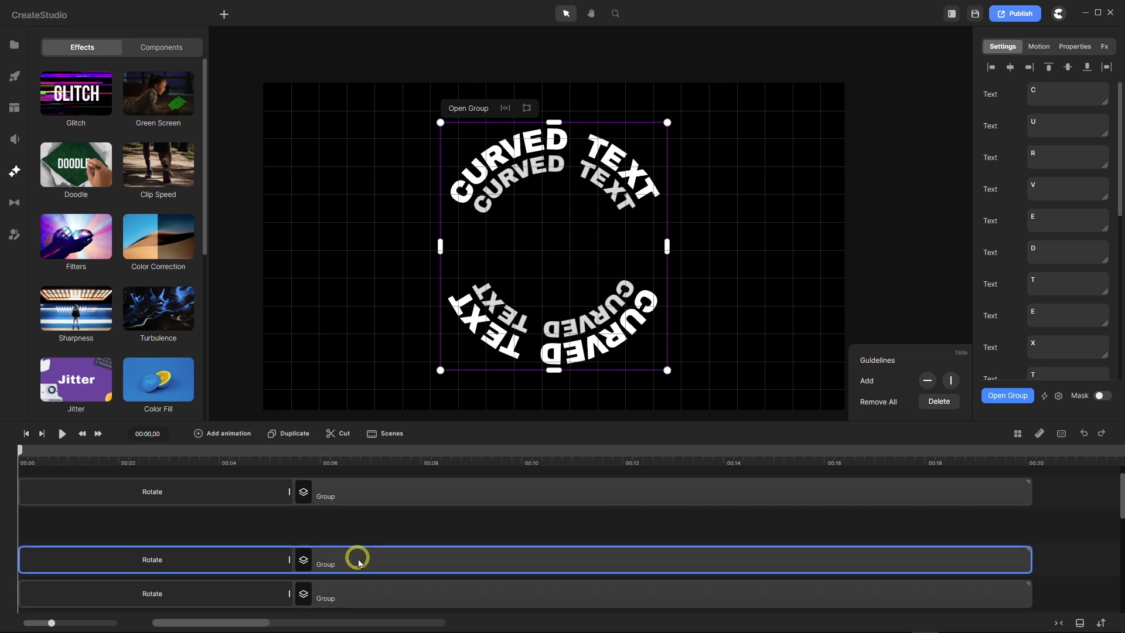
Set the outer ring copy's Color Correction brightness to -30% and scale it down about its centre to fit inside the second ring.
{"action": "left_click", "coordinate": [1105, 48]}
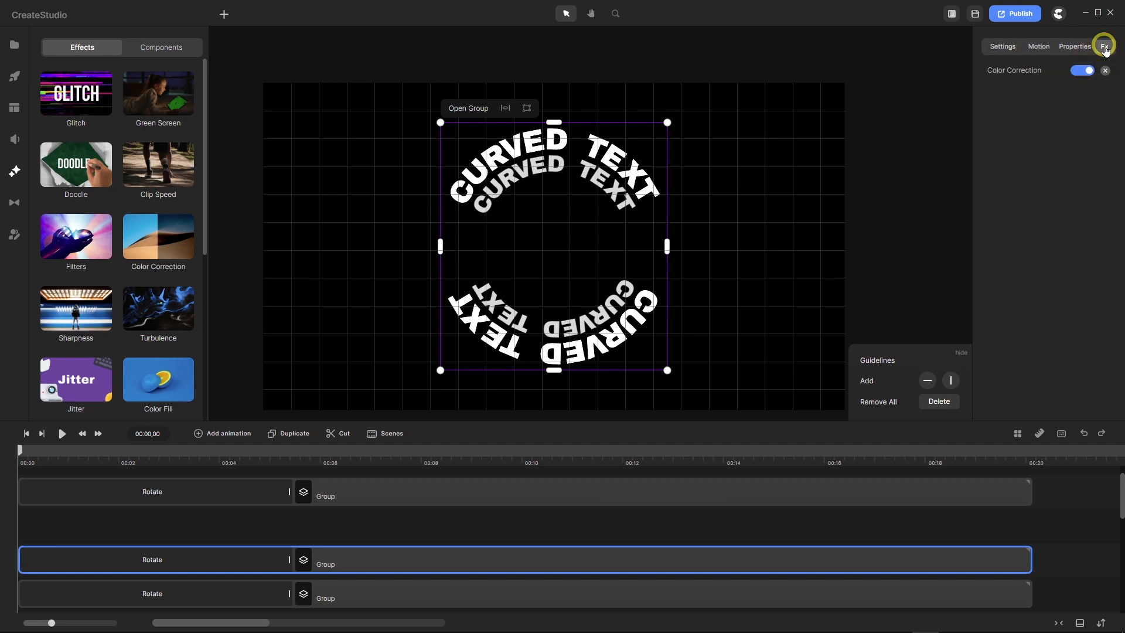
{"action": "left_click", "coordinate": [1025, 69]}
{"action": "left_click", "coordinate": [941, 46]}
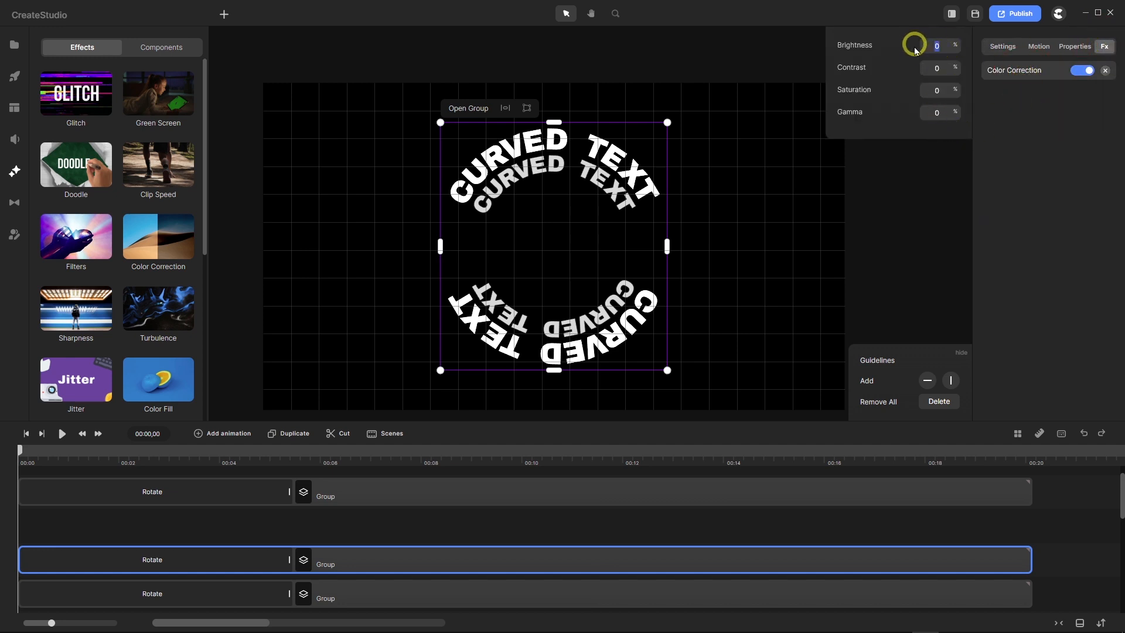
{"action": "type", "text": "-30"}
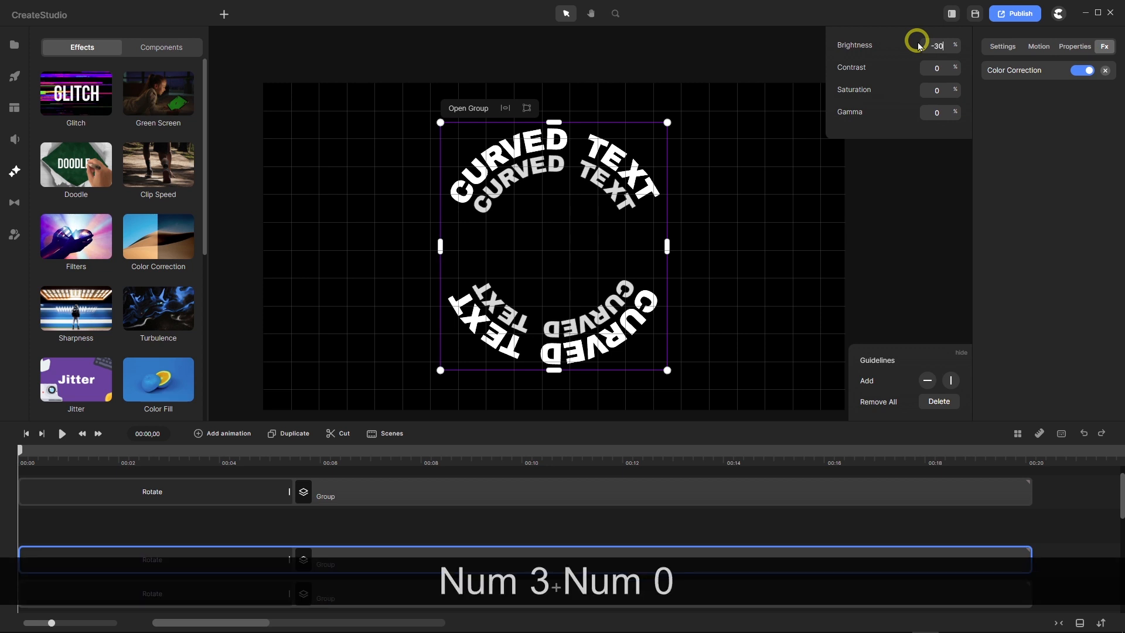
{"action": "key", "text": "Return"}
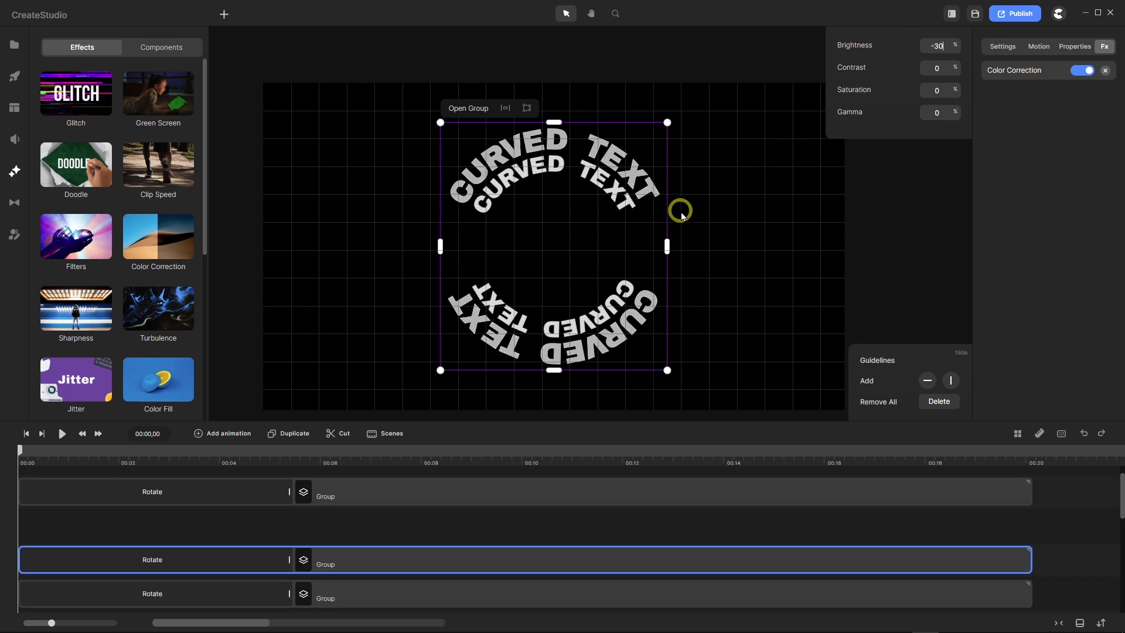
{"action": "key", "text": "alt"}
{"action": "left_click_drag", "start_coordinate": [441, 368], "coordinate": [481, 315]}
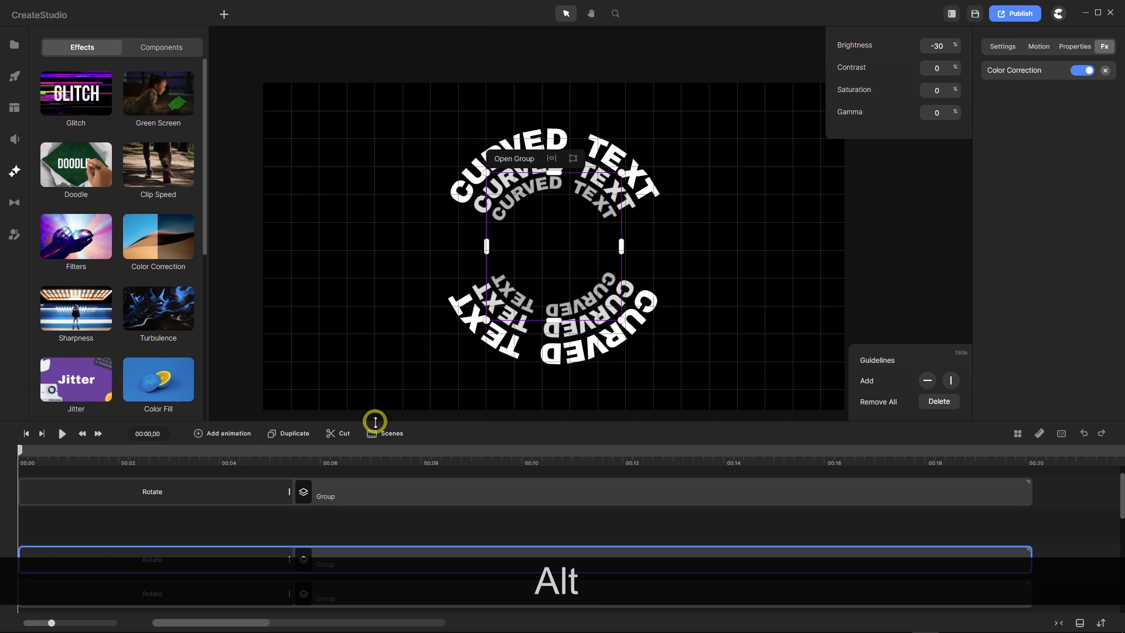
Duplicate the second text ring and scale the copy down about its centre to form a fourth ring inside the third.
{"action": "left_click", "coordinate": [386, 494]}
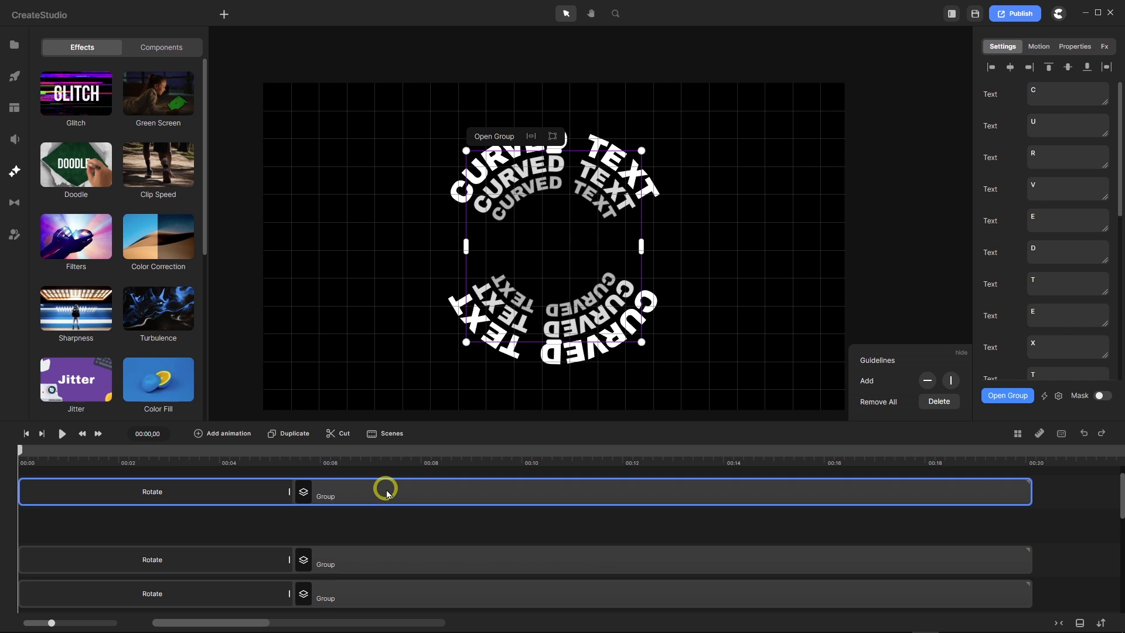
{"action": "left_click", "coordinate": [285, 436]}
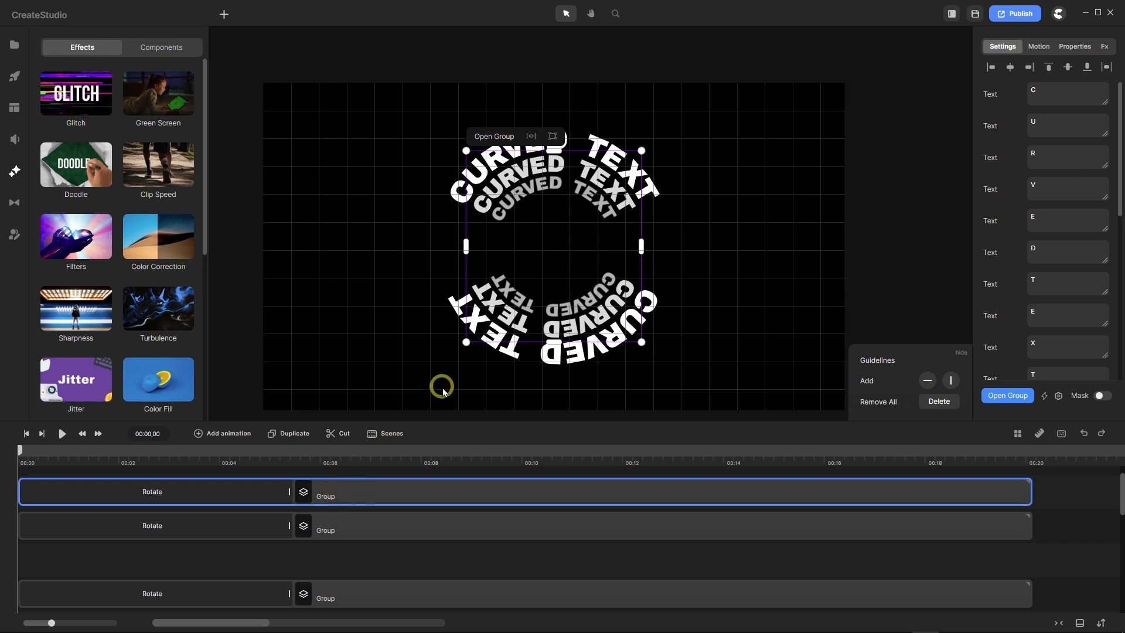
{"action": "key", "text": "alt"}
{"action": "left_click_drag", "start_coordinate": [466, 342], "coordinate": [495, 297]}
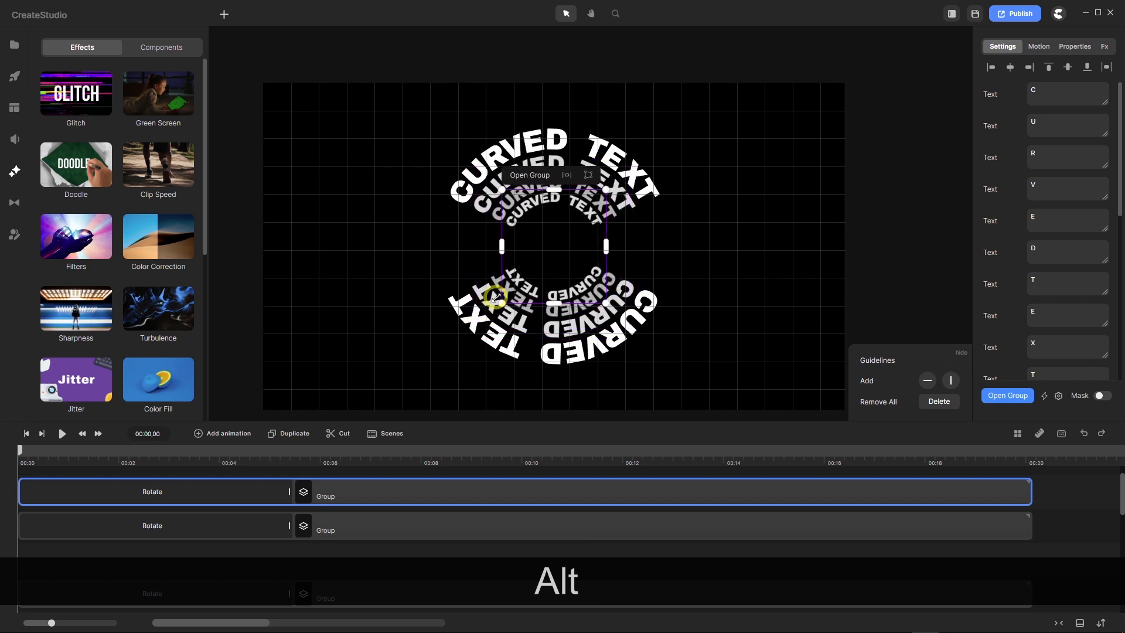
{"action": "left_click_drag", "start_coordinate": [494, 299], "coordinate": [492, 299]}
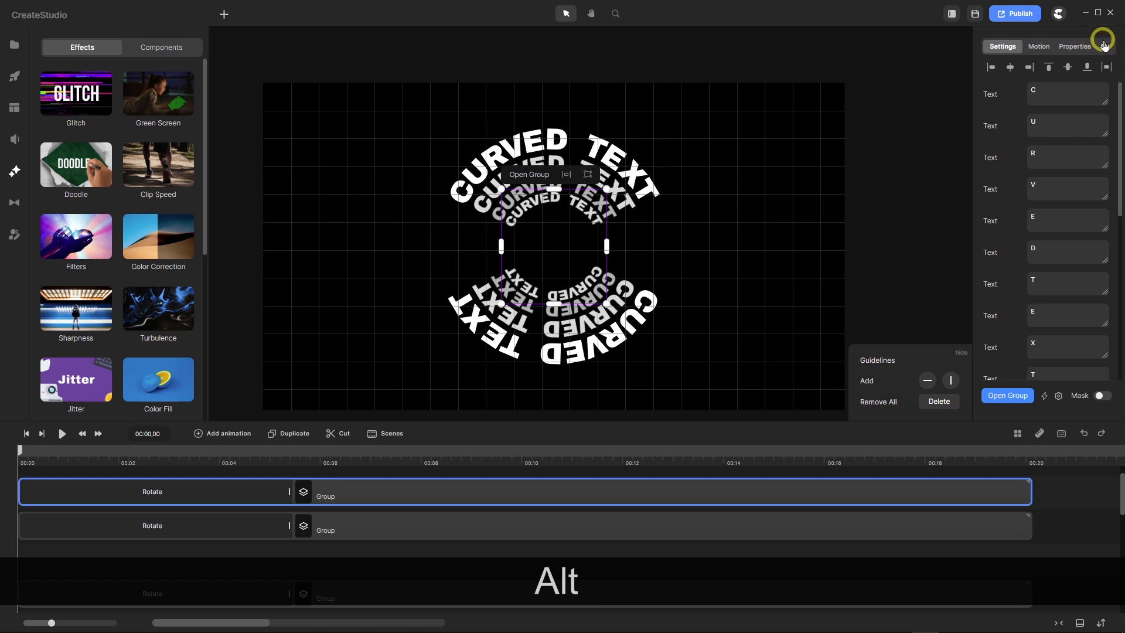
Set the fourth text ring's Color Correction brightness to -45%.
{"action": "left_click", "coordinate": [1104, 45]}
{"action": "left_click", "coordinate": [1010, 75]}
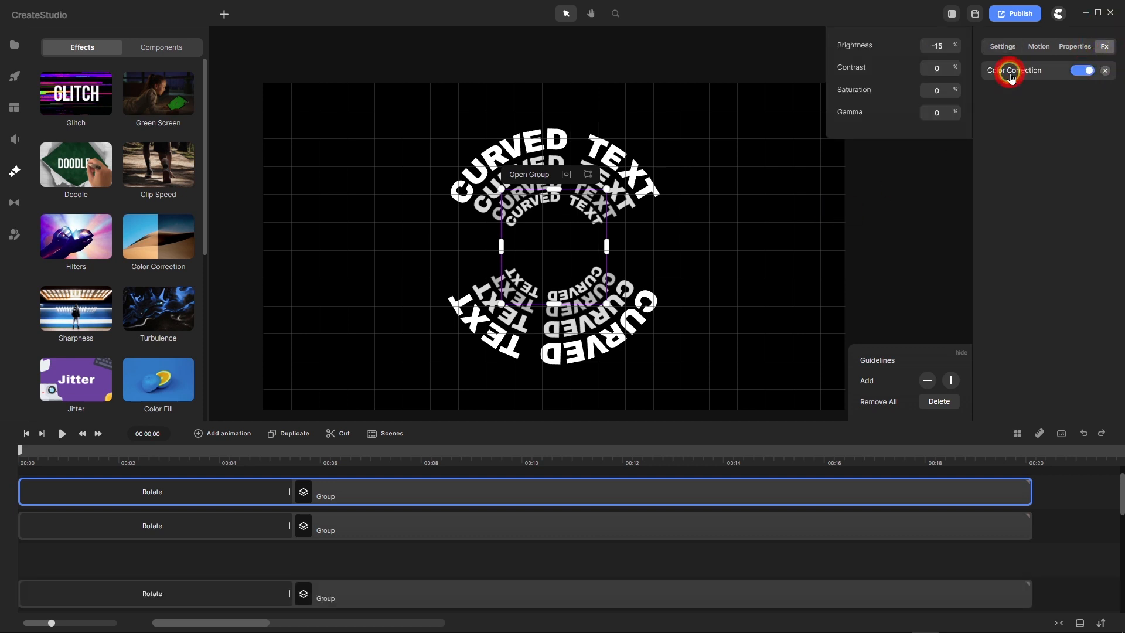
{"action": "left_click", "coordinate": [941, 46]}
{"action": "type", "text": "45"}
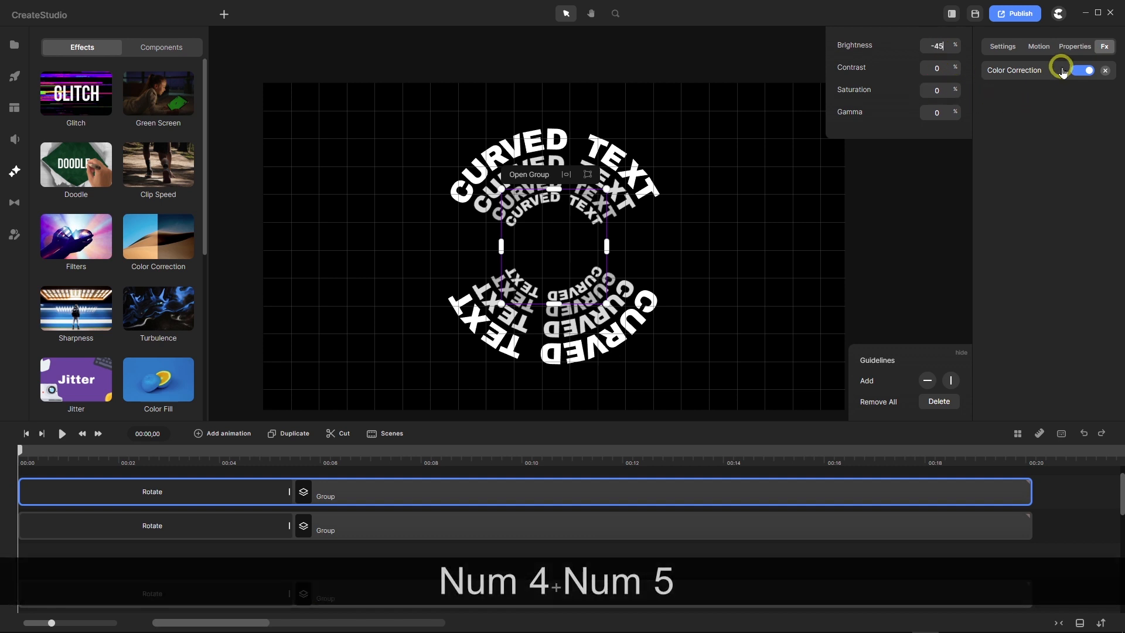
{"action": "key", "text": "Return"}
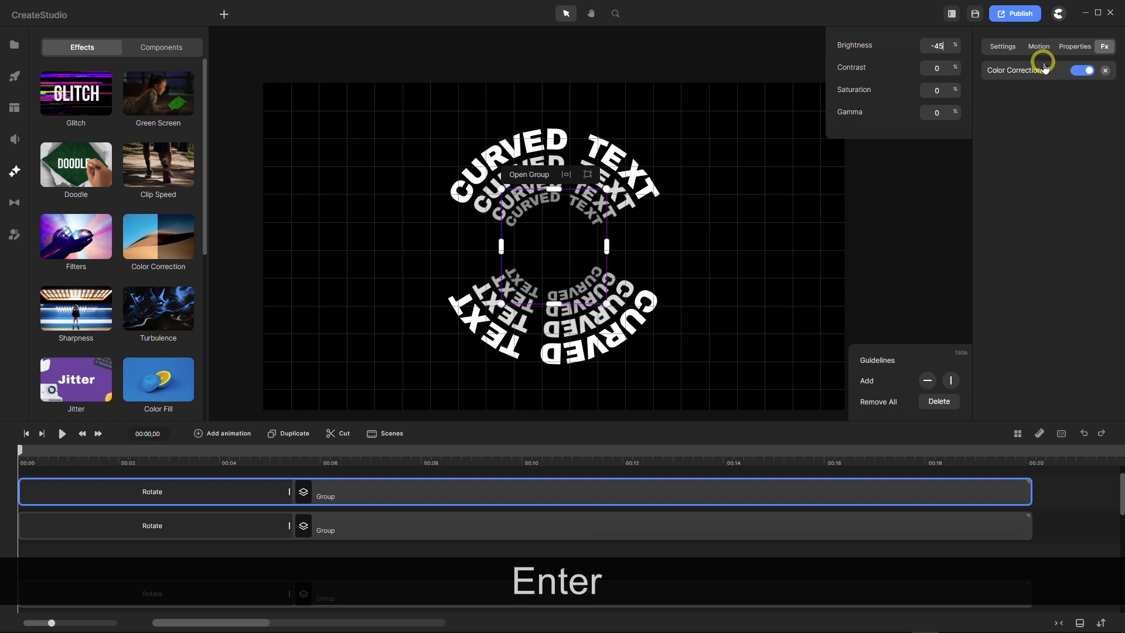
Duplicate the third text ring and scale the copy down about its centre to form a fifth ring inside the fourth.
{"action": "scroll", "coordinate": [408, 550], "scroll_direction": "down", "scroll_amount": 1}
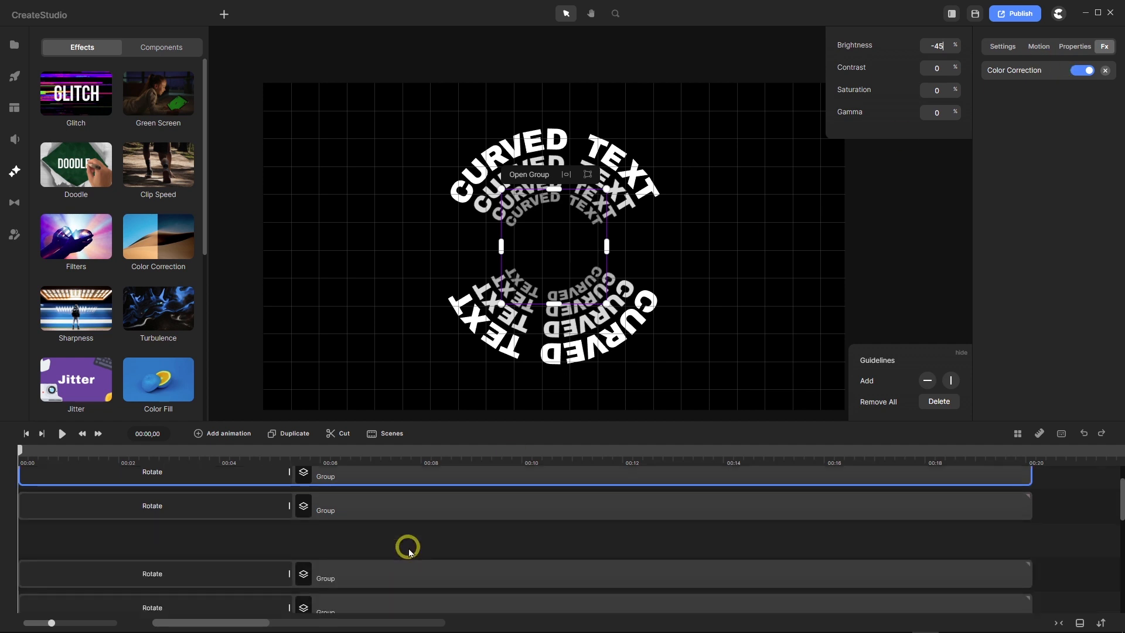
{"action": "left_click", "coordinate": [392, 573]}
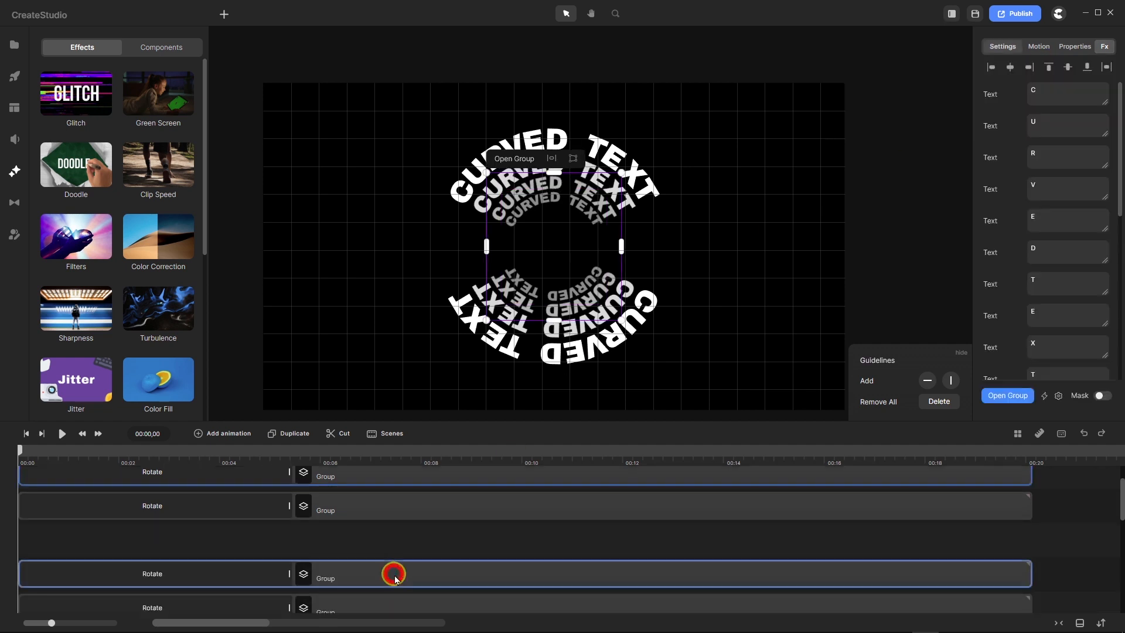
{"action": "left_click", "coordinate": [290, 435]}
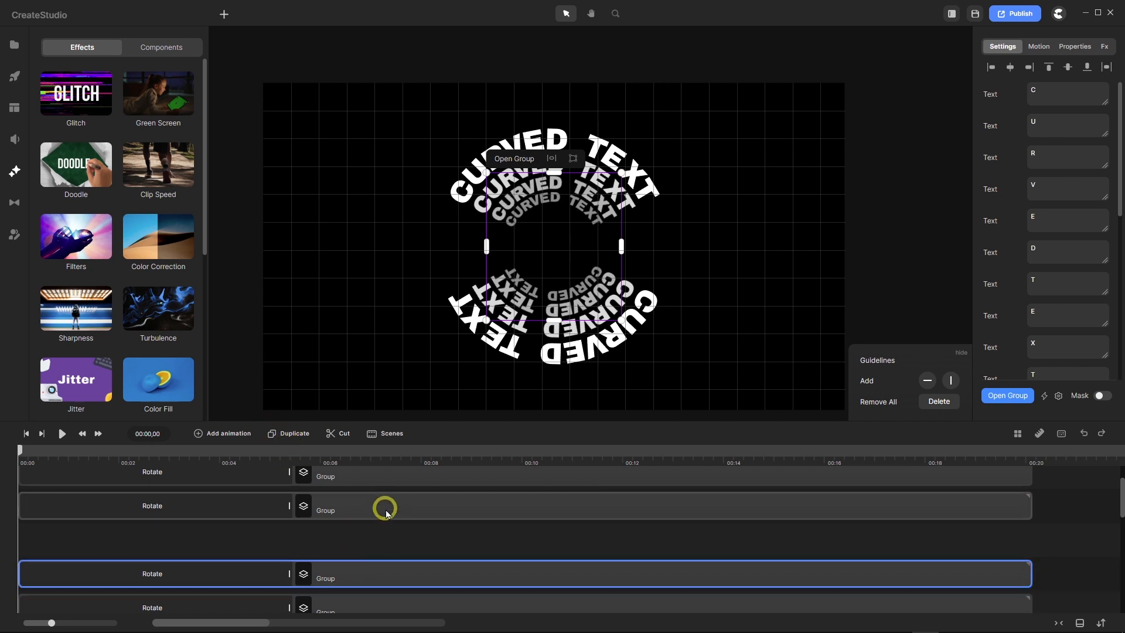
{"action": "key", "text": "alt"}
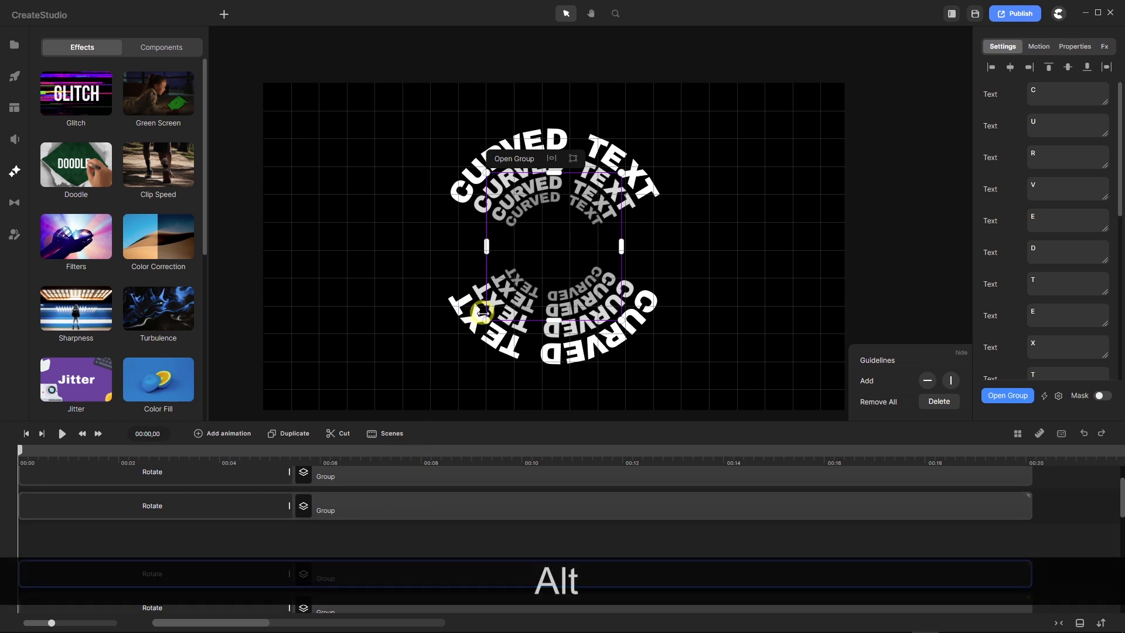
{"action": "left_click_drag", "start_coordinate": [486, 317], "coordinate": [512, 287]}
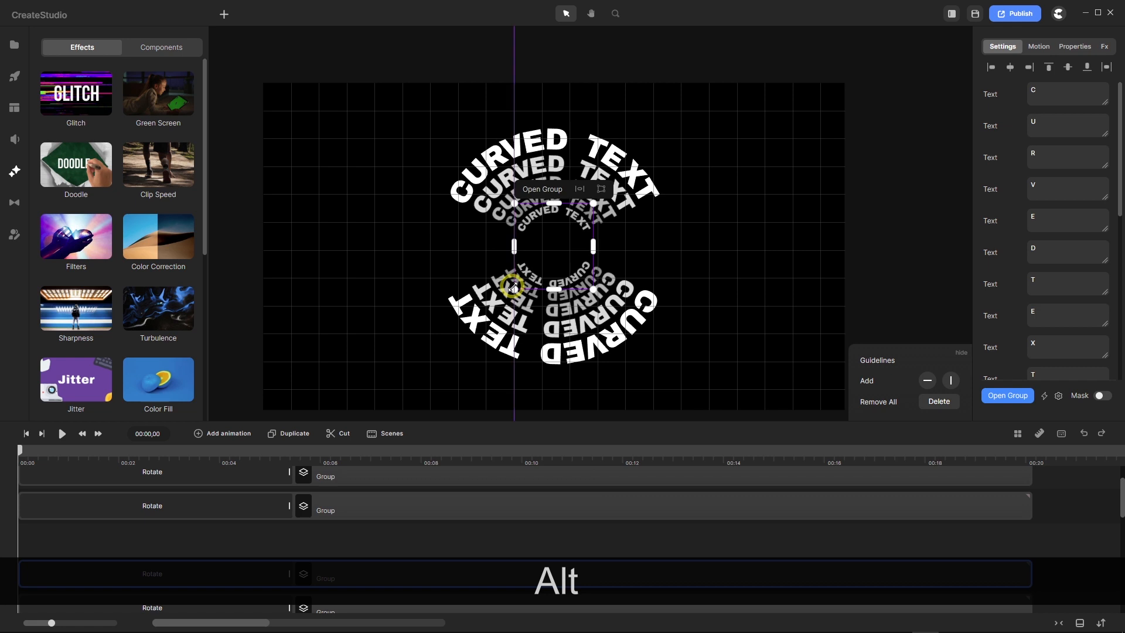
{"action": "left_click_drag", "start_coordinate": [511, 289], "coordinate": [511, 288]}
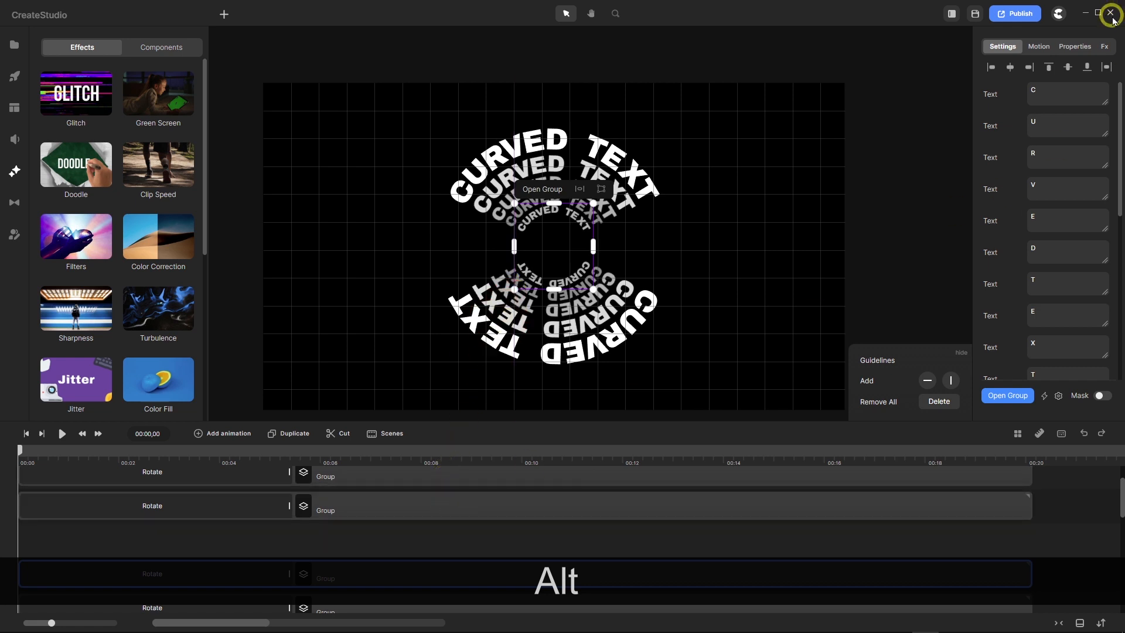
Set the fifth text ring's Color Correction brightness to -60%.
{"action": "left_click", "coordinate": [1105, 47]}
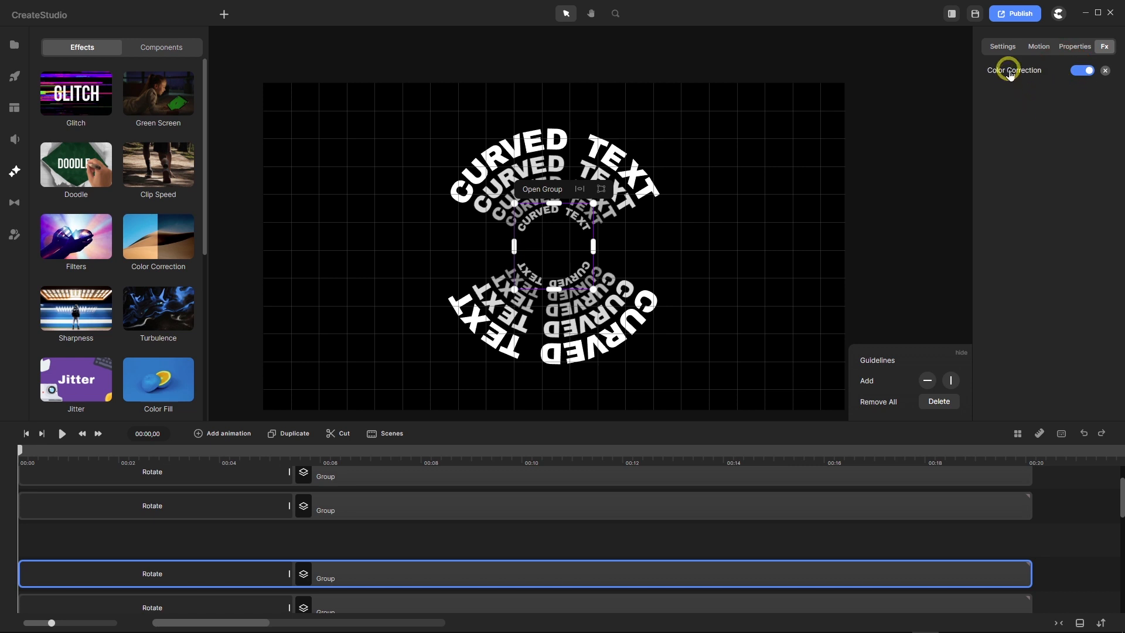
{"action": "left_click", "coordinate": [1009, 71]}
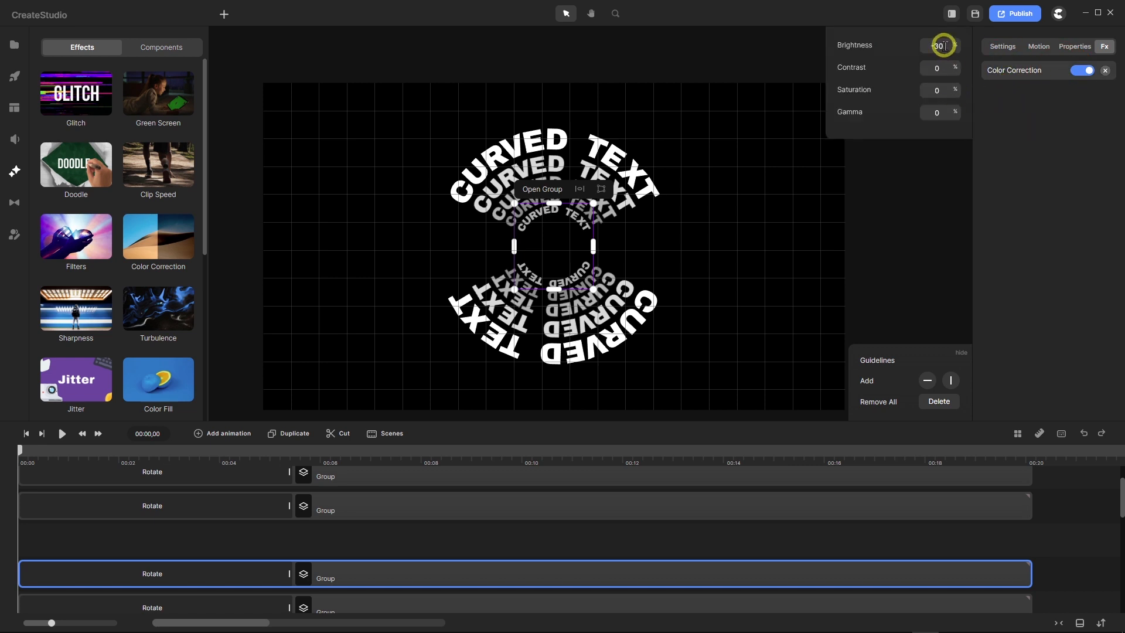
{"action": "left_click_drag", "start_coordinate": [945, 46], "coordinate": [940, 46]}
{"action": "type", "text": "30"}
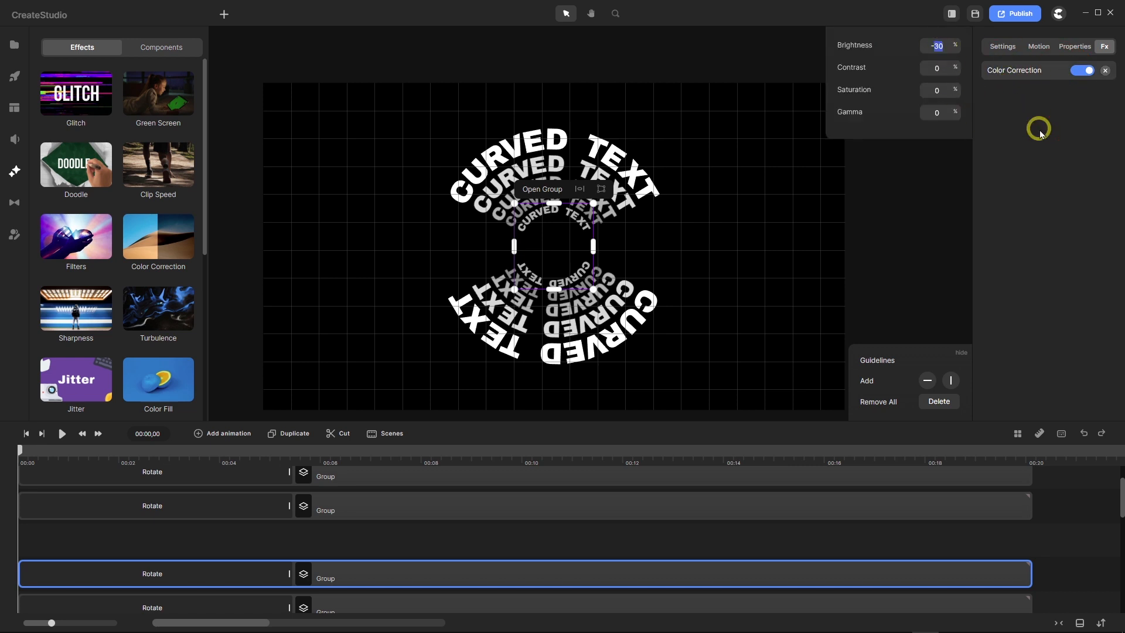
{"action": "type", "text": "60"}
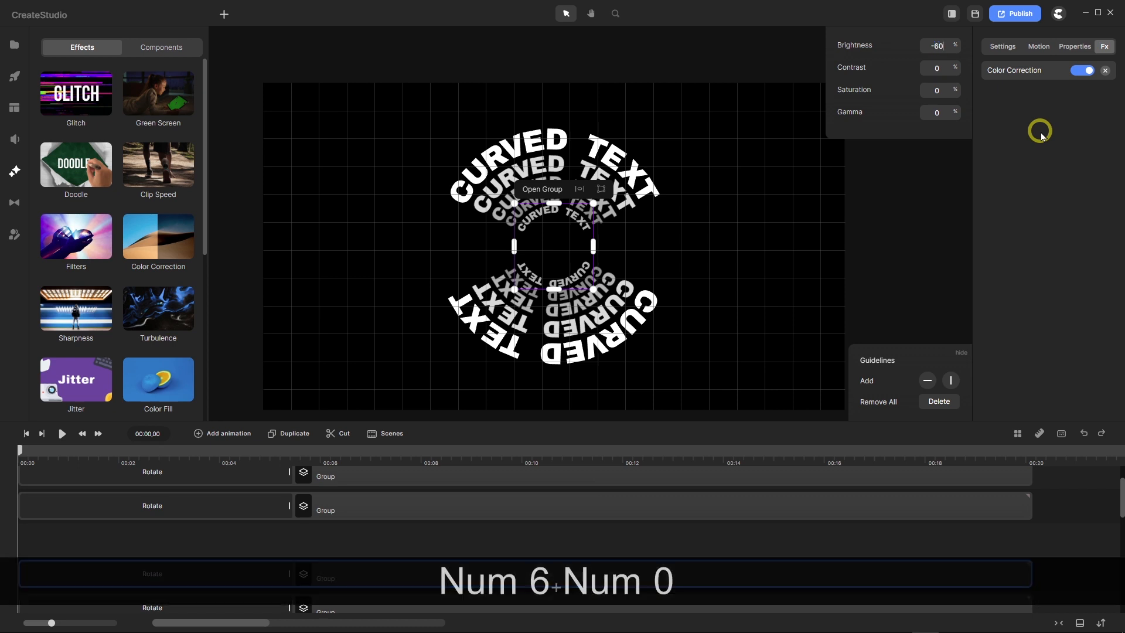
{"action": "key", "text": "Return"}
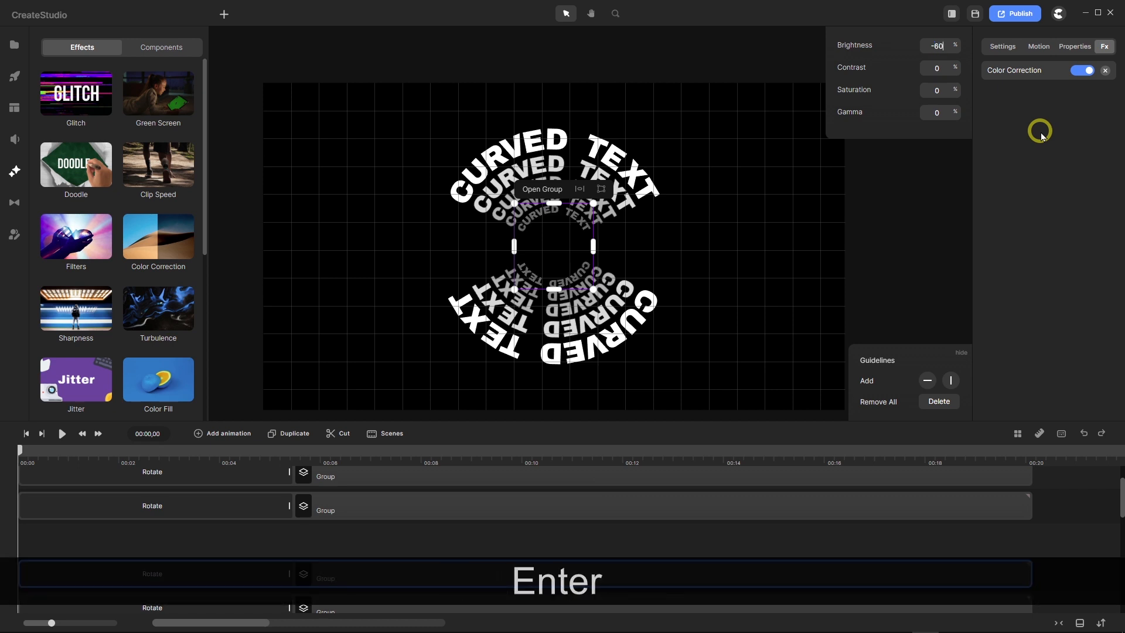
Duplicate the fourth text ring and scale the copy down about its centre to form a sixth ring inside the fifth.
{"action": "scroll", "coordinate": [263, 540], "scroll_direction": "up", "scroll_amount": 2}
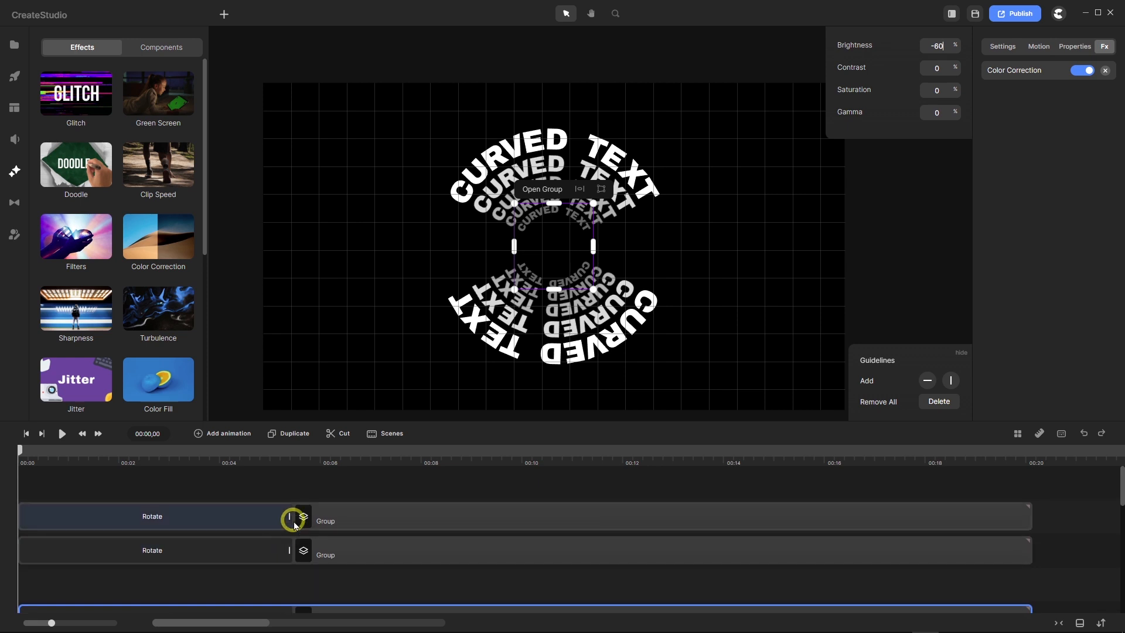
{"action": "left_click", "coordinate": [326, 518]}
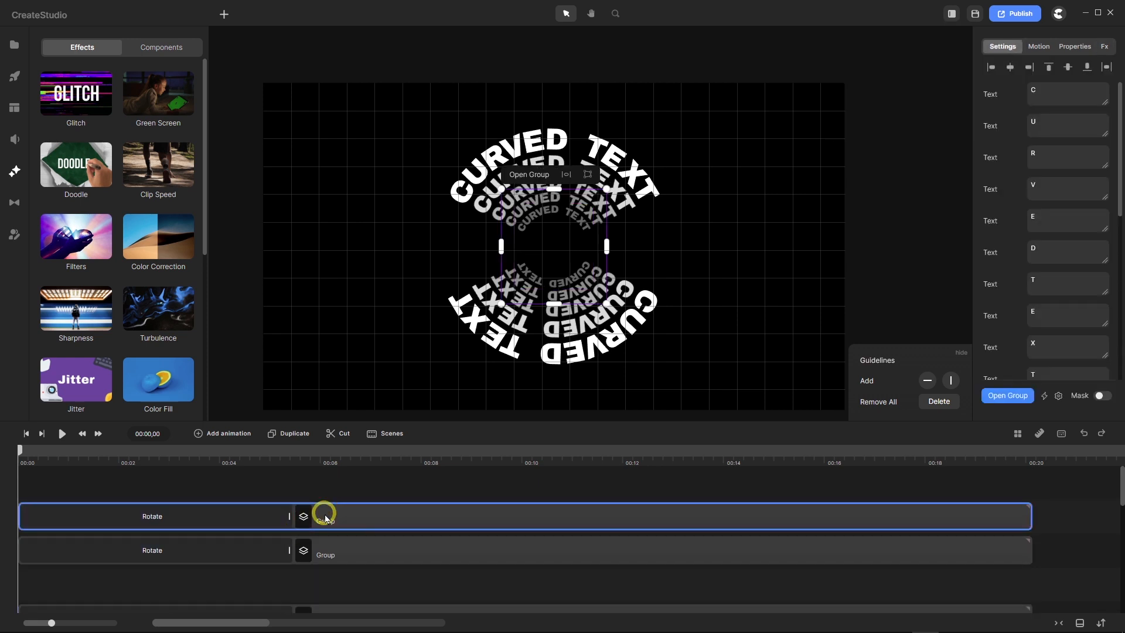
{"action": "left_click", "coordinate": [293, 435]}
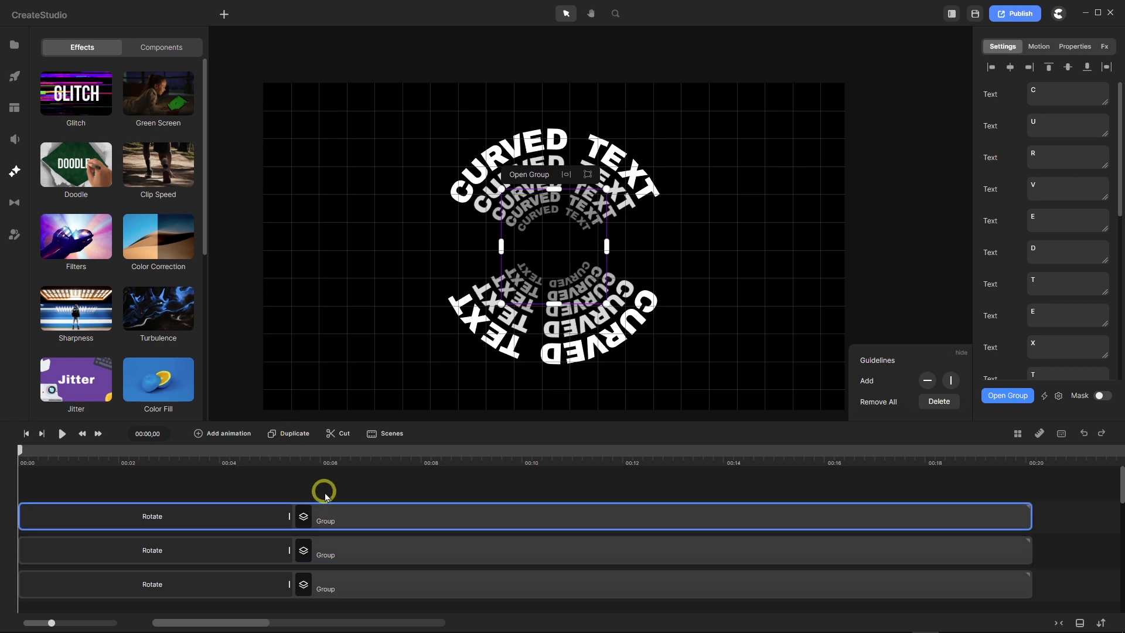
{"action": "key", "text": "alt"}
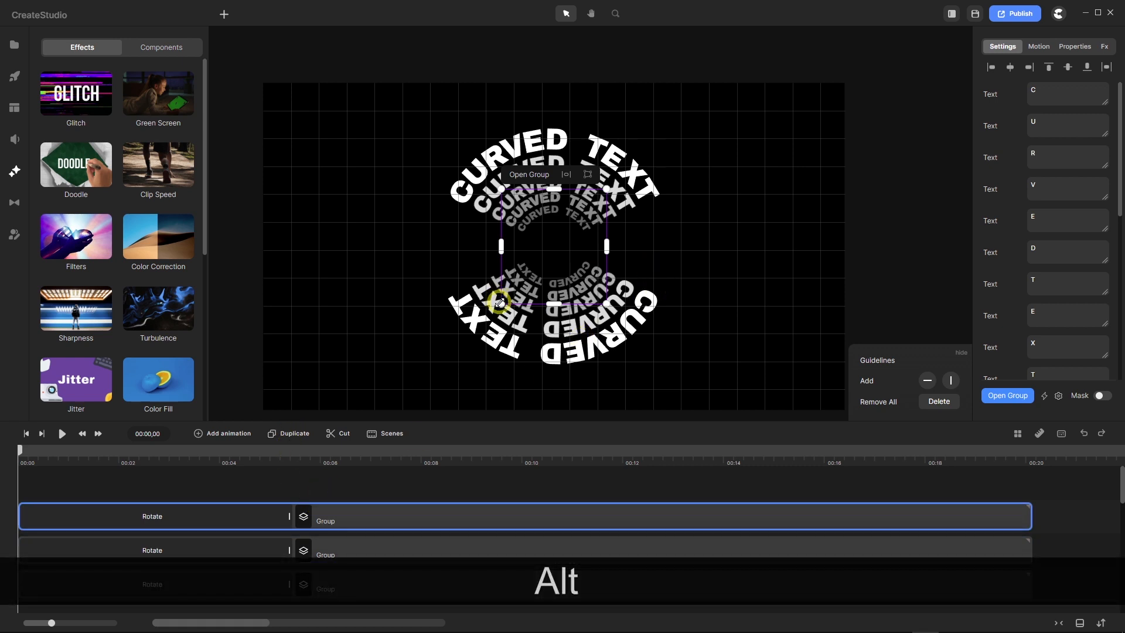
{"action": "left_click_drag", "start_coordinate": [501, 305], "coordinate": [523, 277]}
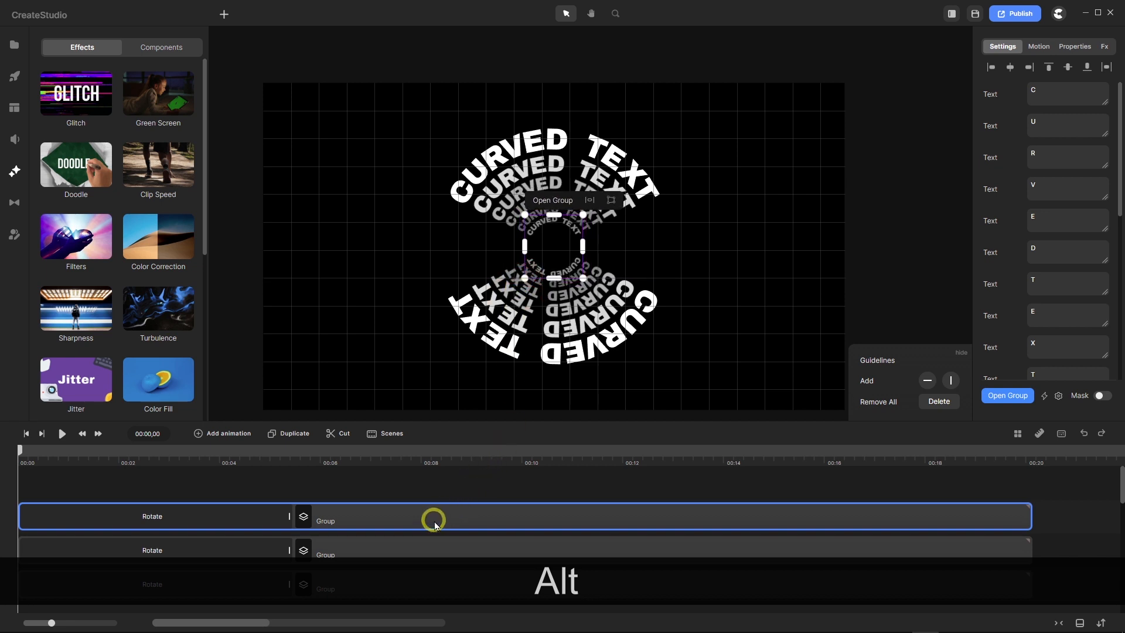
Set the sixth text ring's Color Correction brightness to -75%.
{"action": "left_click", "coordinate": [1104, 46]}
{"action": "left_click", "coordinate": [1010, 75]}
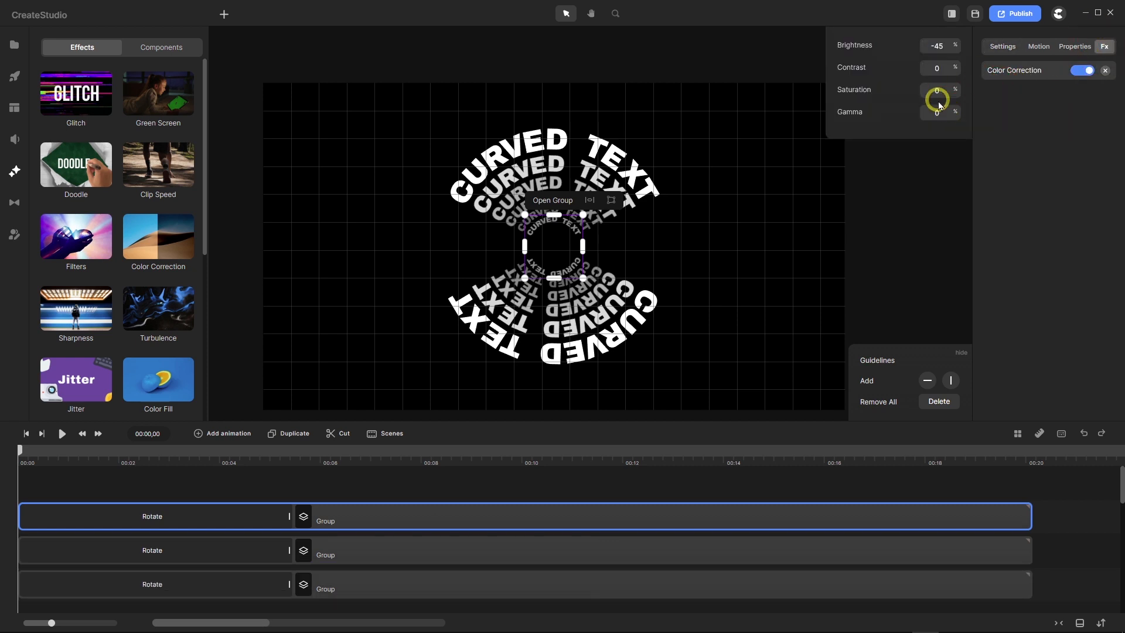
{"action": "left_click", "coordinate": [943, 47]}
{"action": "double_click", "coordinate": [937, 49]}
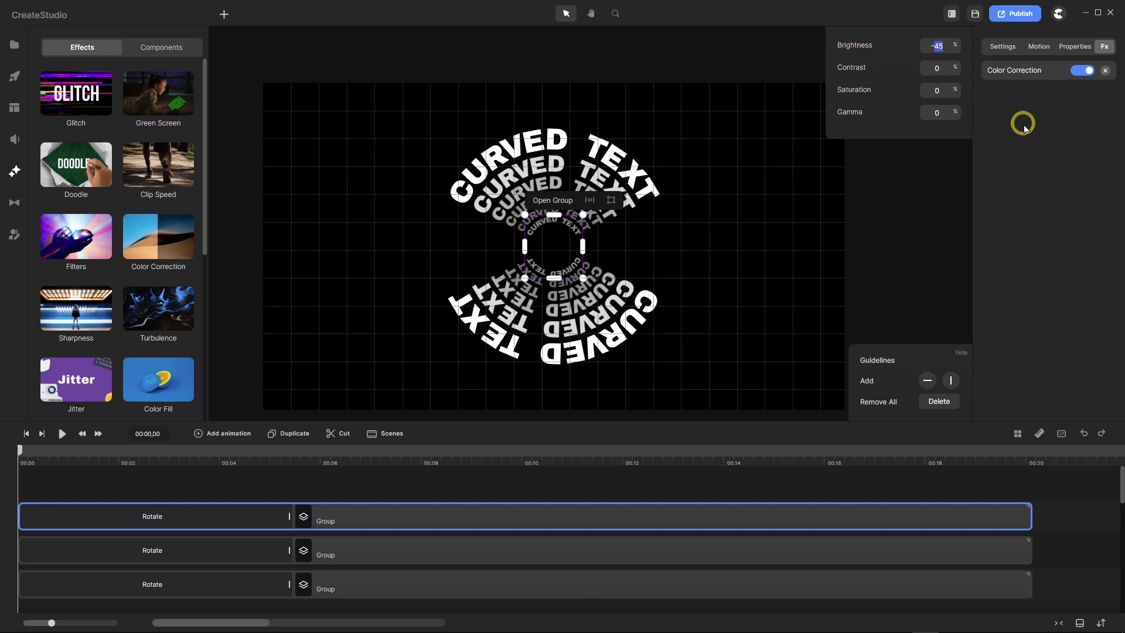
{"action": "type", "text": "75"}
{"action": "key", "text": "Return"}
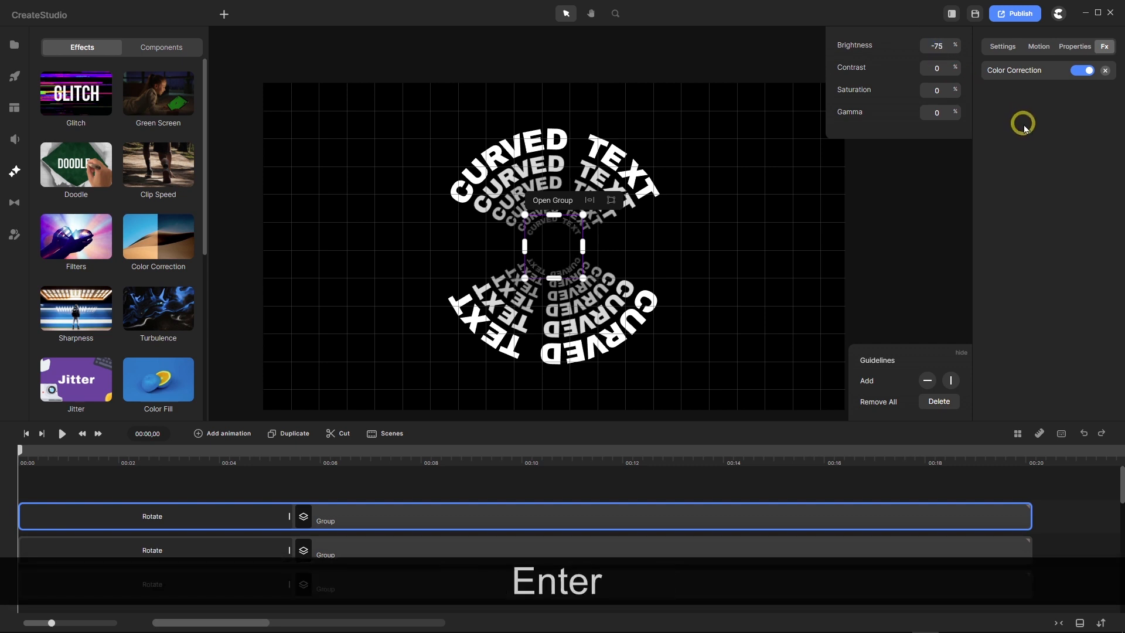
Deselect the ring, turn off Snap to Grid and hide the Guidelines controls.
{"action": "left_click", "coordinate": [648, 490]}
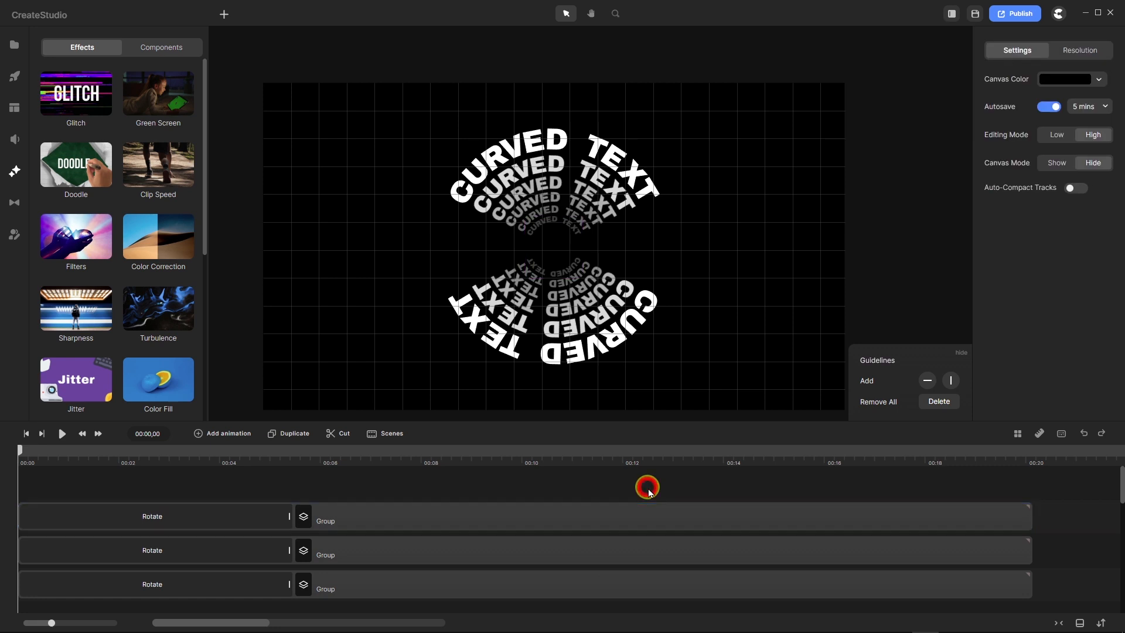
{"action": "left_click", "coordinate": [1018, 433]}
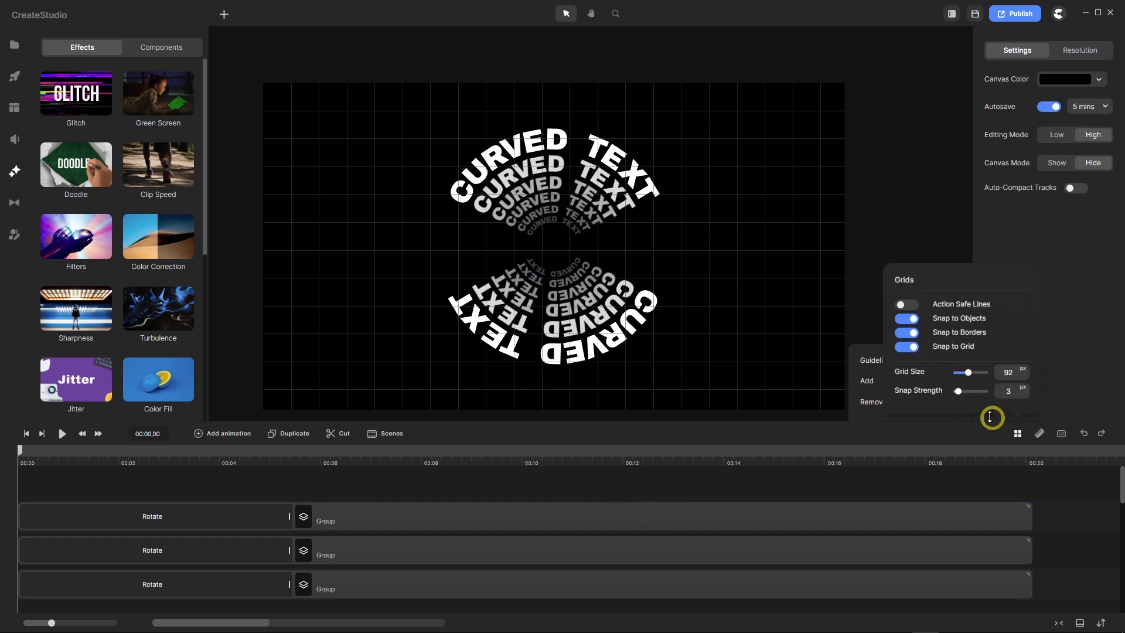
{"action": "left_click", "coordinate": [905, 348]}
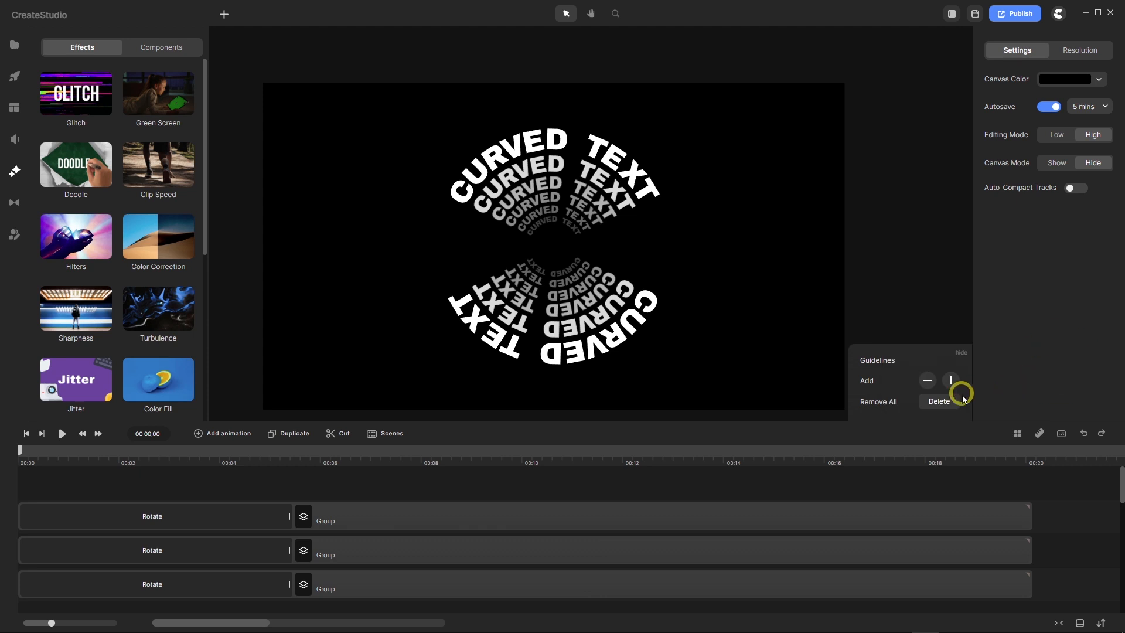
{"action": "left_click", "coordinate": [960, 352]}
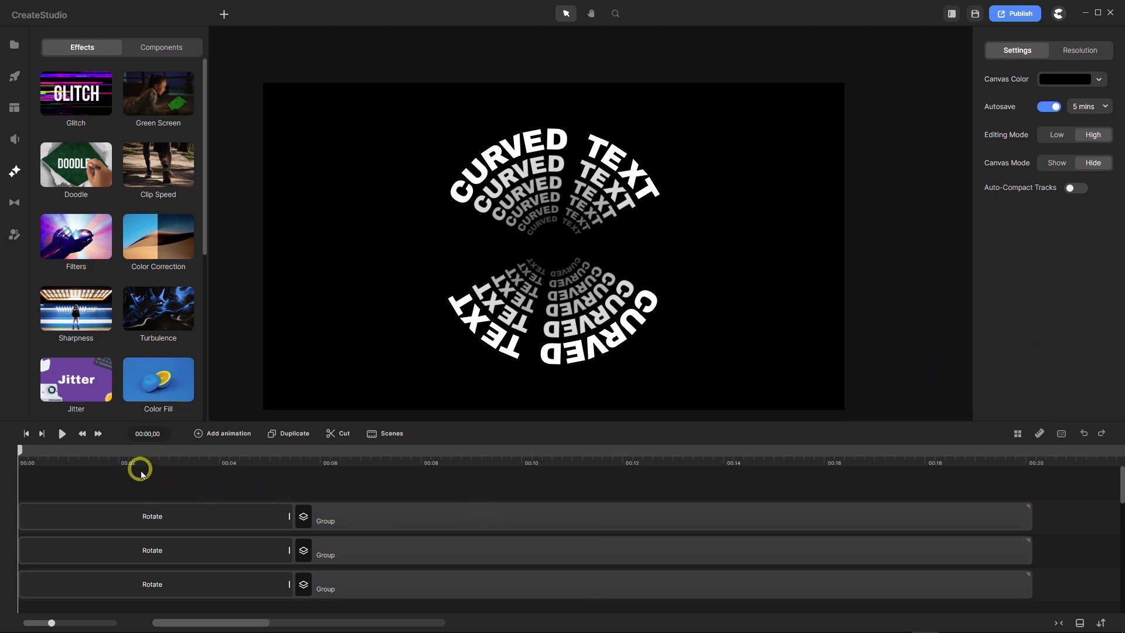
Play back the nested rings' rotation from the start, stop it and return the playhead to the beginning.
{"action": "left_click", "coordinate": [62, 434]}
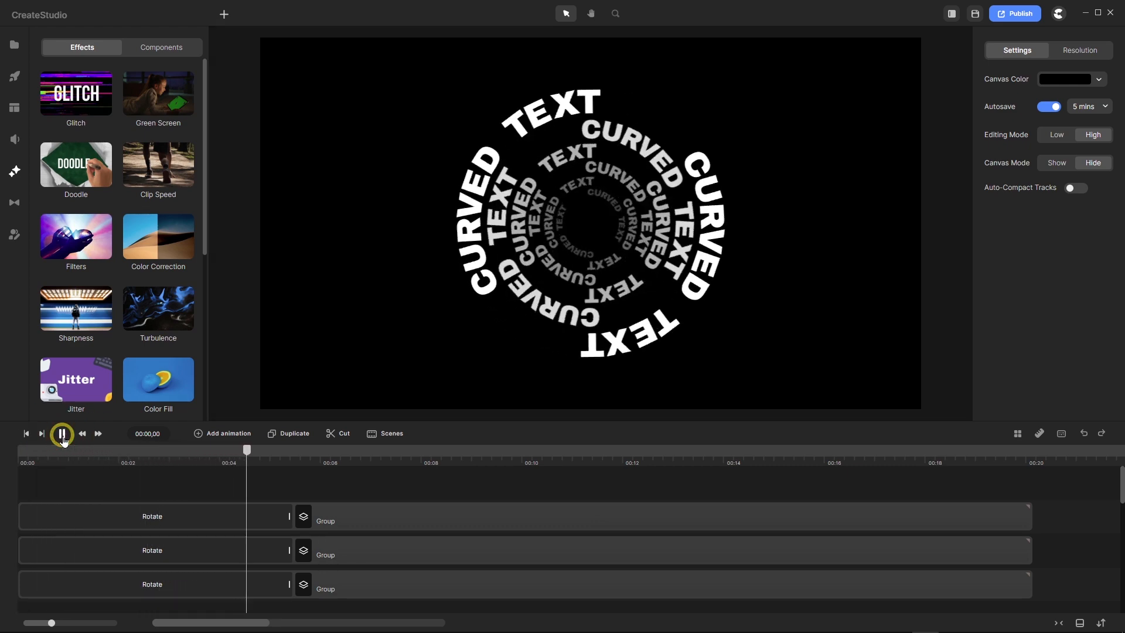
{"action": "left_click", "coordinate": [62, 434]}
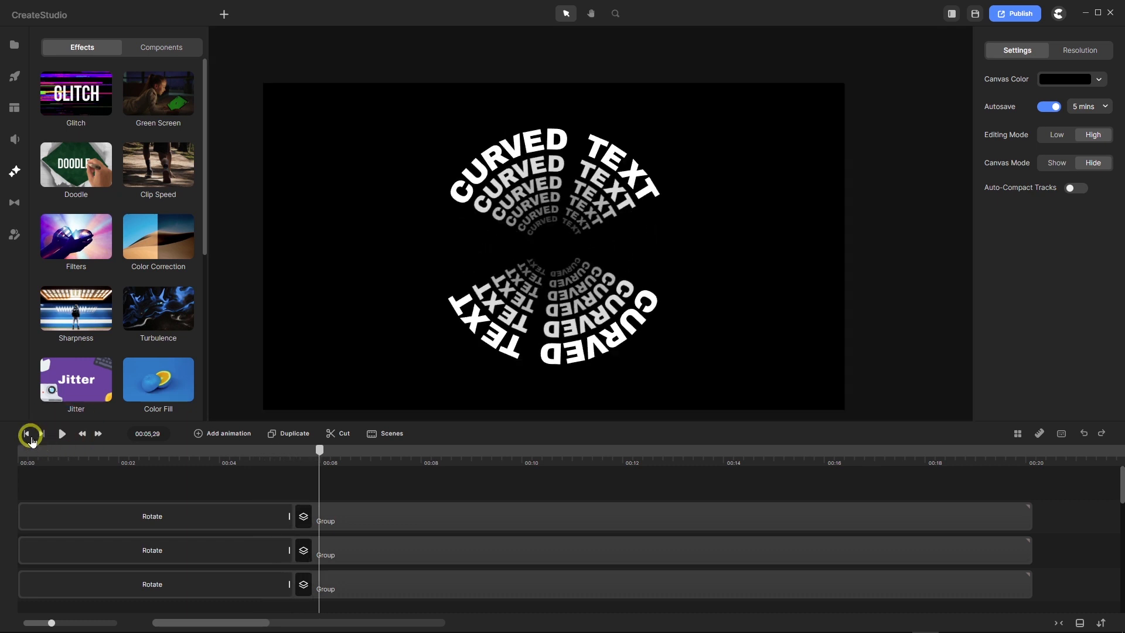
{"action": "left_click", "coordinate": [26, 434]}
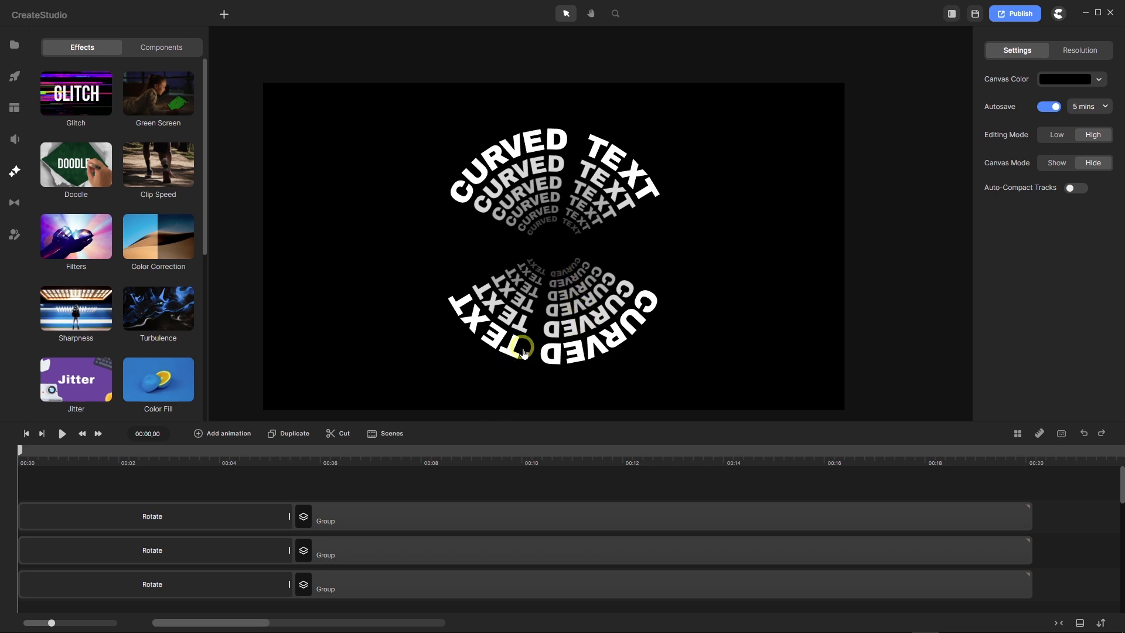
Enlarge the timeline and delete the five inner text ring groups, keeping only the outer ring and the circle.
{"action": "scroll", "coordinate": [564, 233], "scroll_direction": "down", "scroll_amount": 3}
{"action": "scroll", "coordinate": [563, 259], "scroll_direction": "up", "scroll_amount": 3}
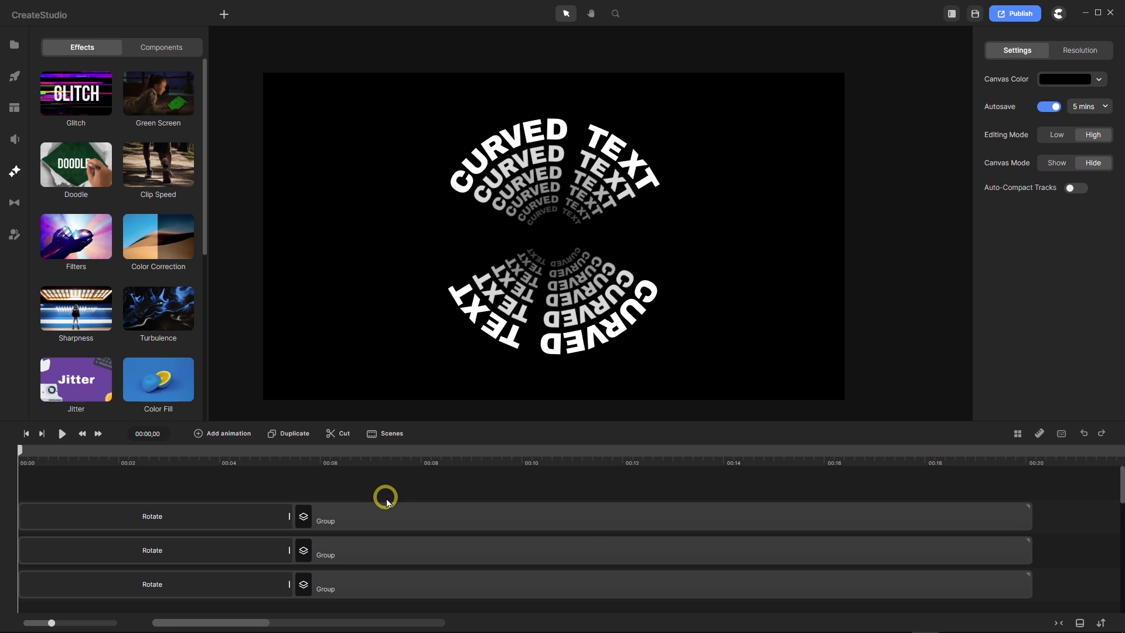
{"action": "left_click_drag", "start_coordinate": [453, 421], "coordinate": [464, 334]}
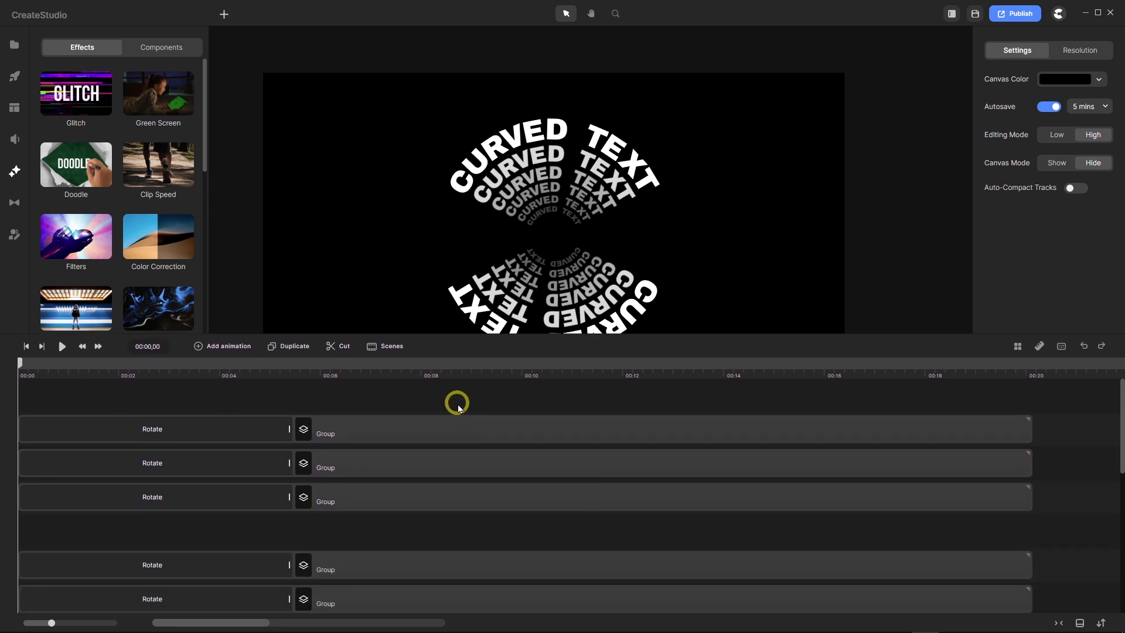
{"action": "scroll", "coordinate": [459, 404], "scroll_direction": "down", "scroll_amount": 1}
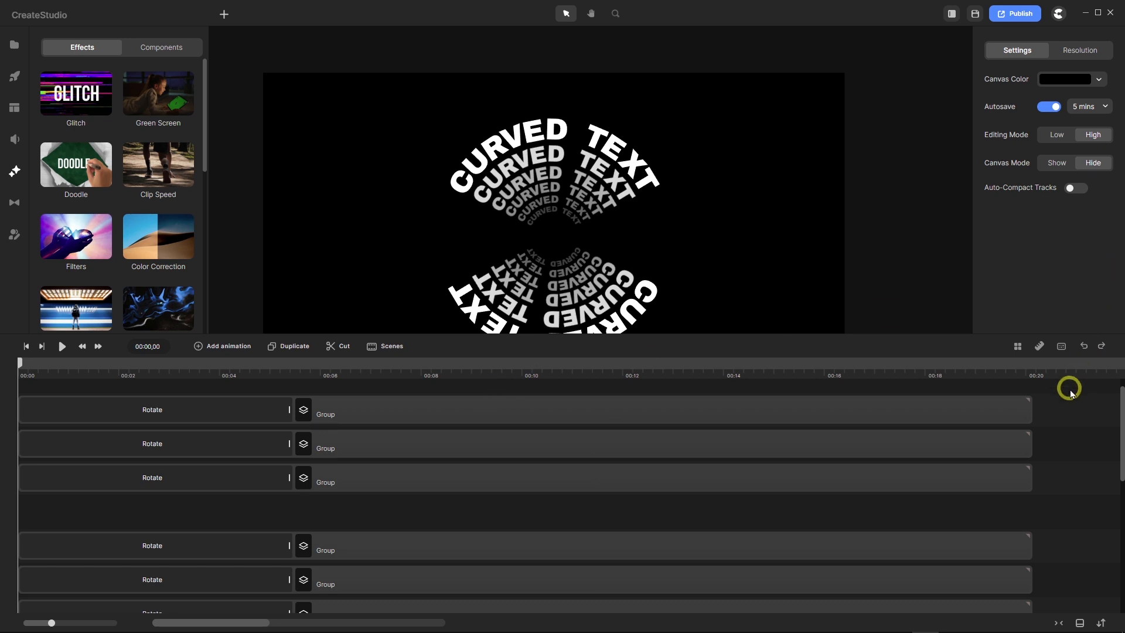
{"action": "left_click_drag", "start_coordinate": [1036, 386], "coordinate": [806, 579]}
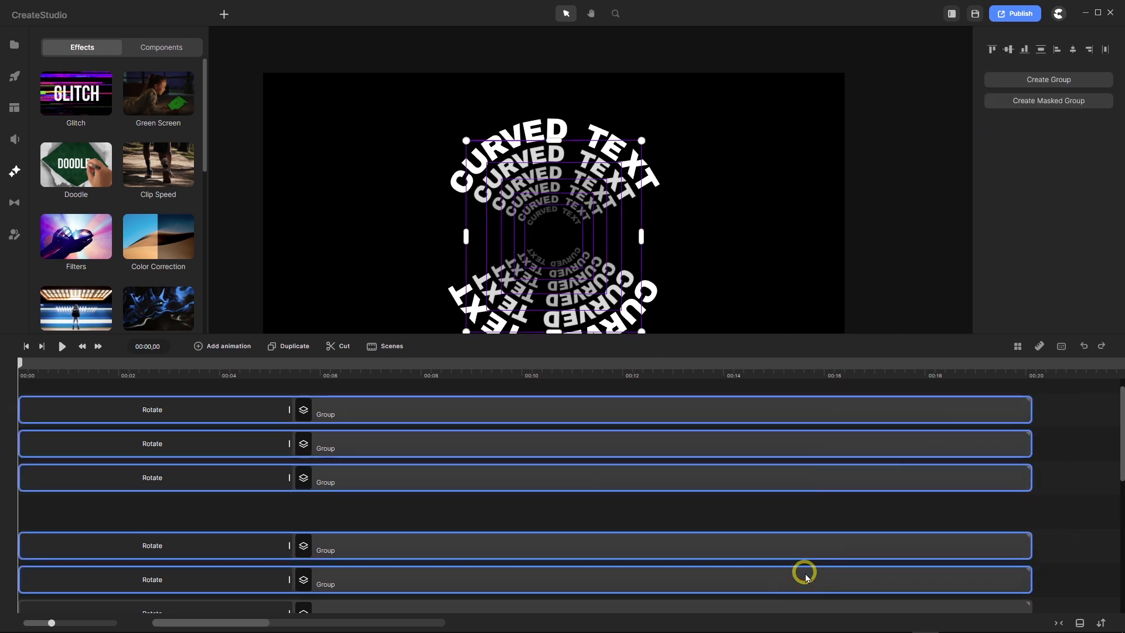
{"action": "key", "text": "Delete"}
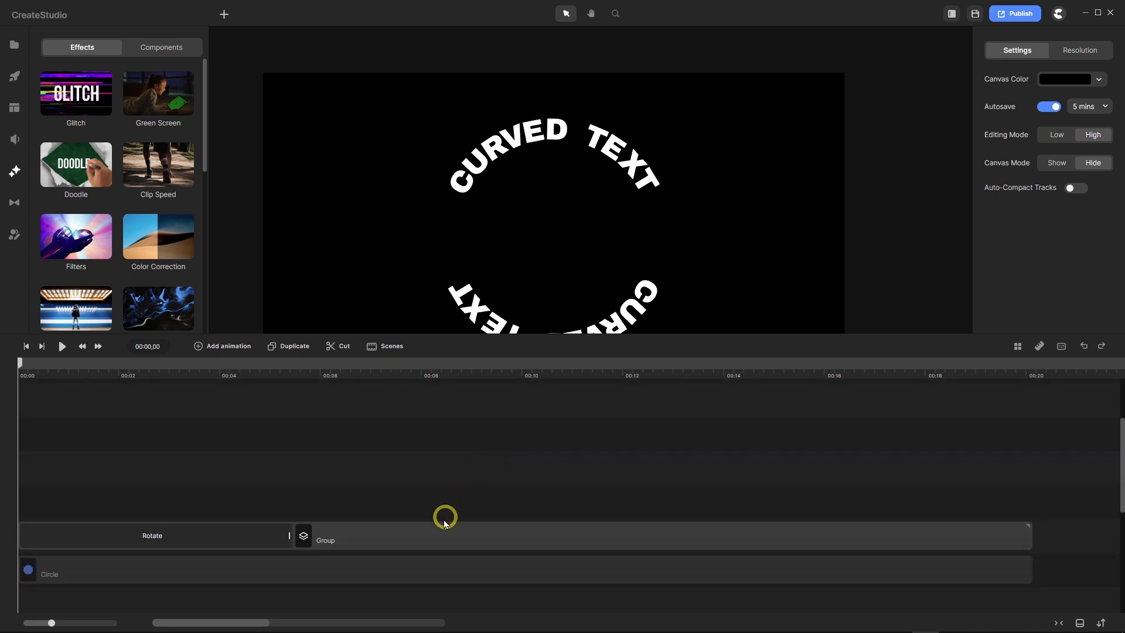
Delete the Rotate animation from the remaining outer text ring group.
{"action": "left_click", "coordinate": [421, 539]}
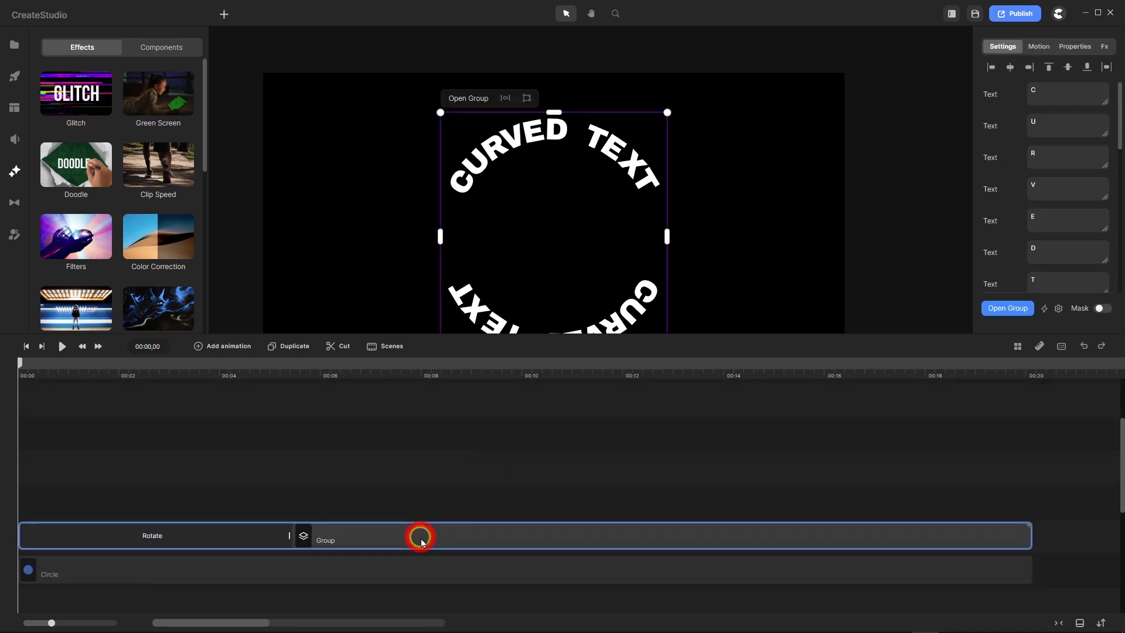
{"action": "left_click", "coordinate": [268, 538]}
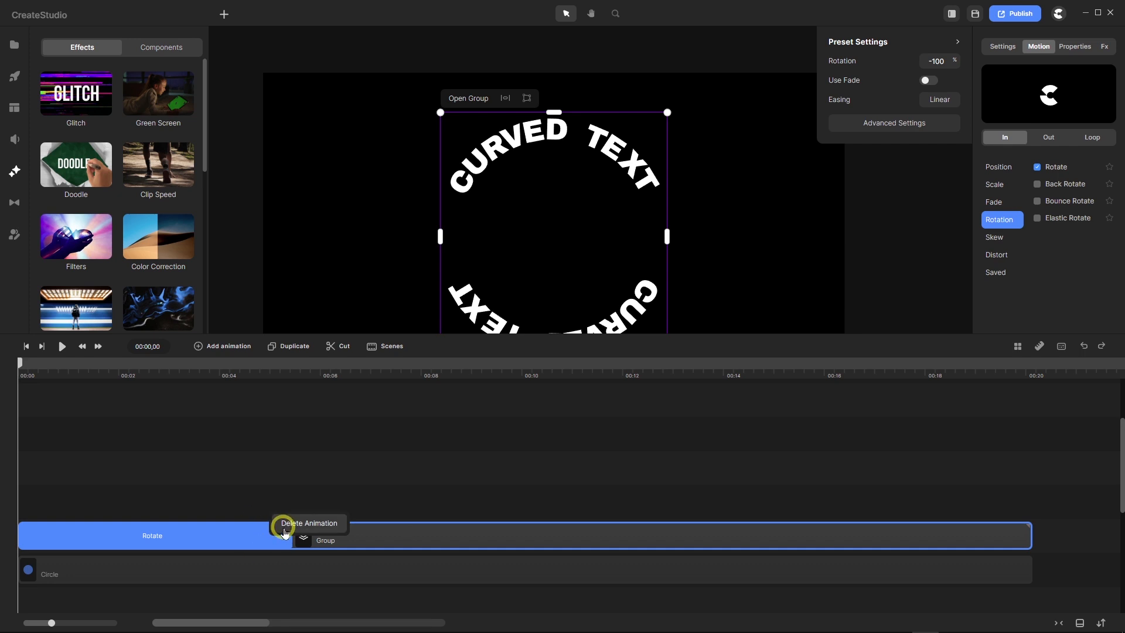
{"action": "left_click", "coordinate": [270, 538]}
Open the outer ring group to examine its contents and return to the main timeline.
{"action": "double_click", "coordinate": [356, 540]}
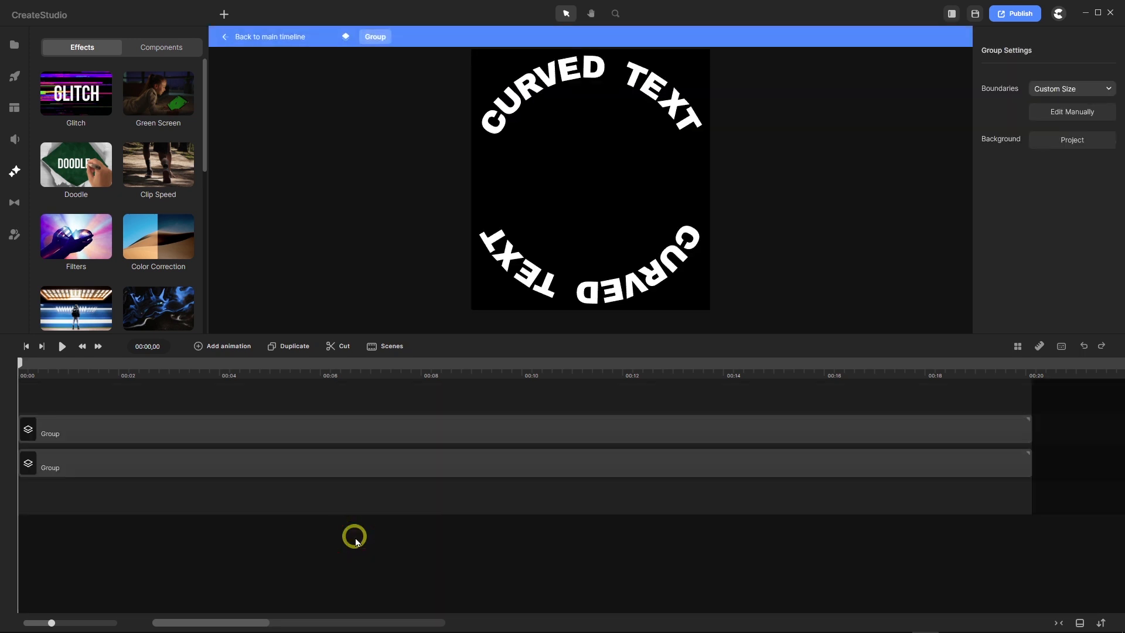
{"action": "left_click", "coordinate": [265, 37]}
{"action": "right_click", "coordinate": [369, 434]}
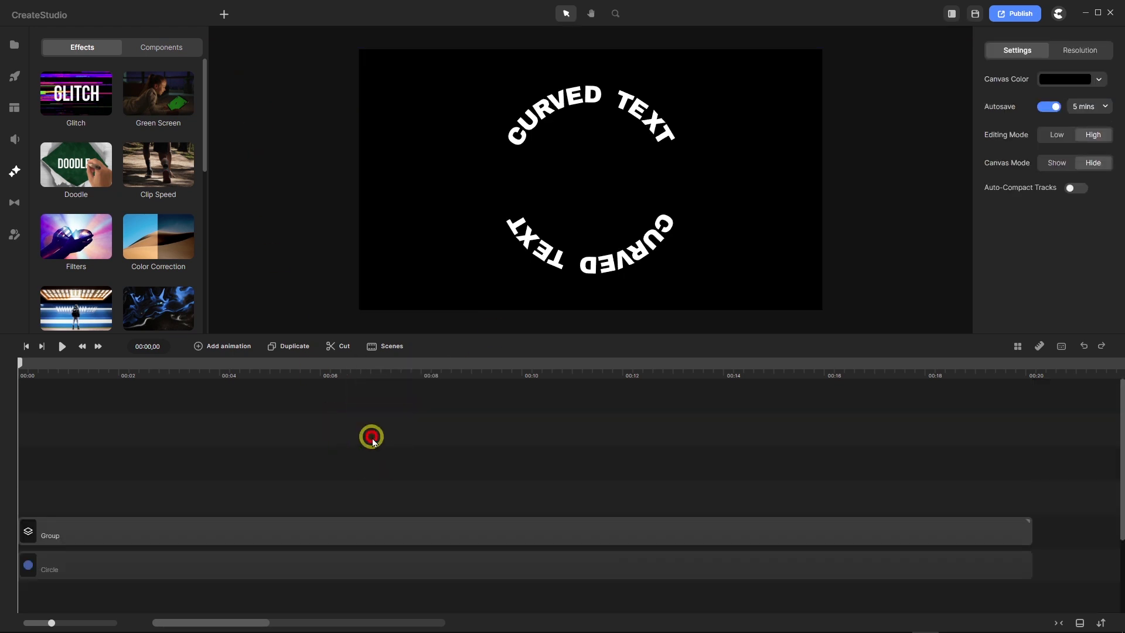
Remove the empty excess tracks above the ring group and the circle in the timeline.
{"action": "right_click", "coordinate": [376, 436]}
{"action": "left_click", "coordinate": [385, 423]}
{"action": "right_click", "coordinate": [389, 420]}
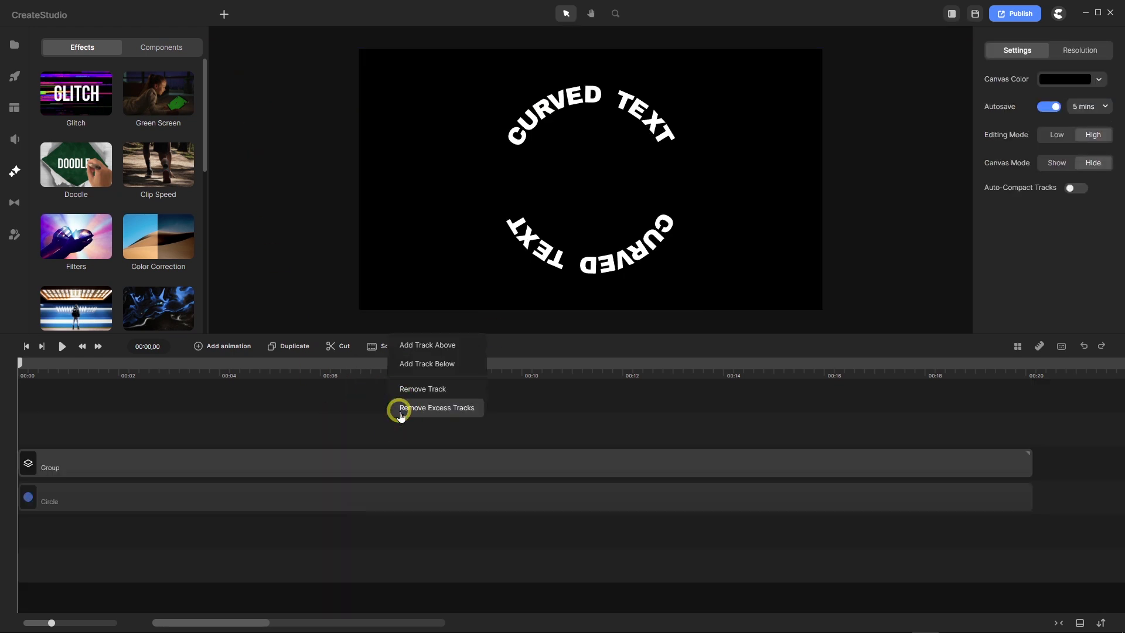
{"action": "left_click", "coordinate": [401, 410]}
{"action": "right_click", "coordinate": [405, 393]}
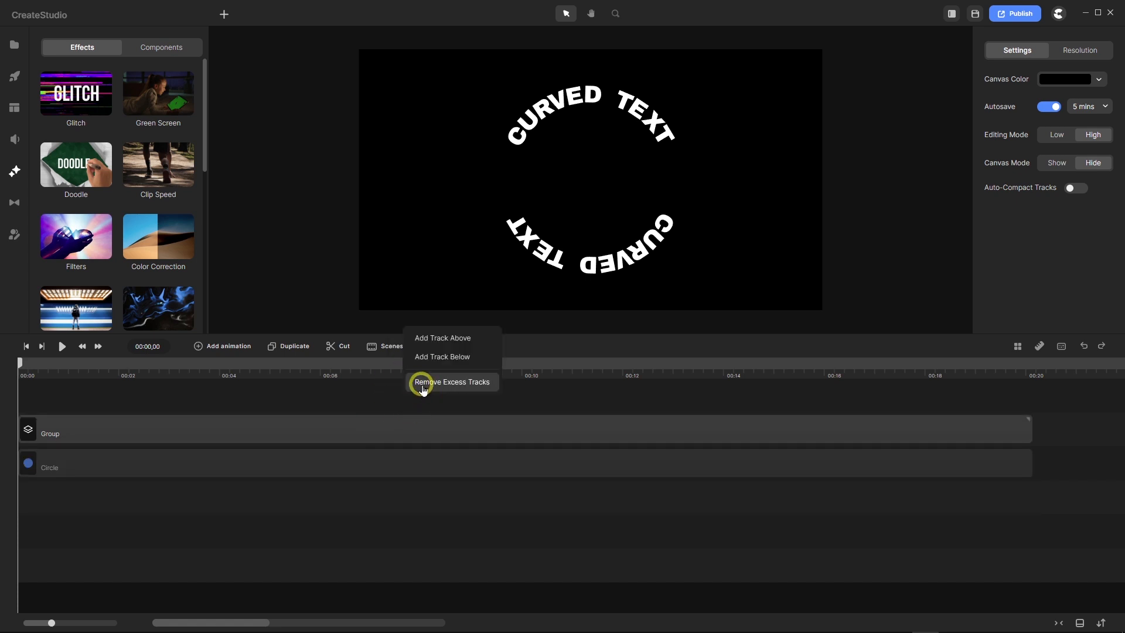
{"action": "left_click", "coordinate": [424, 387]}
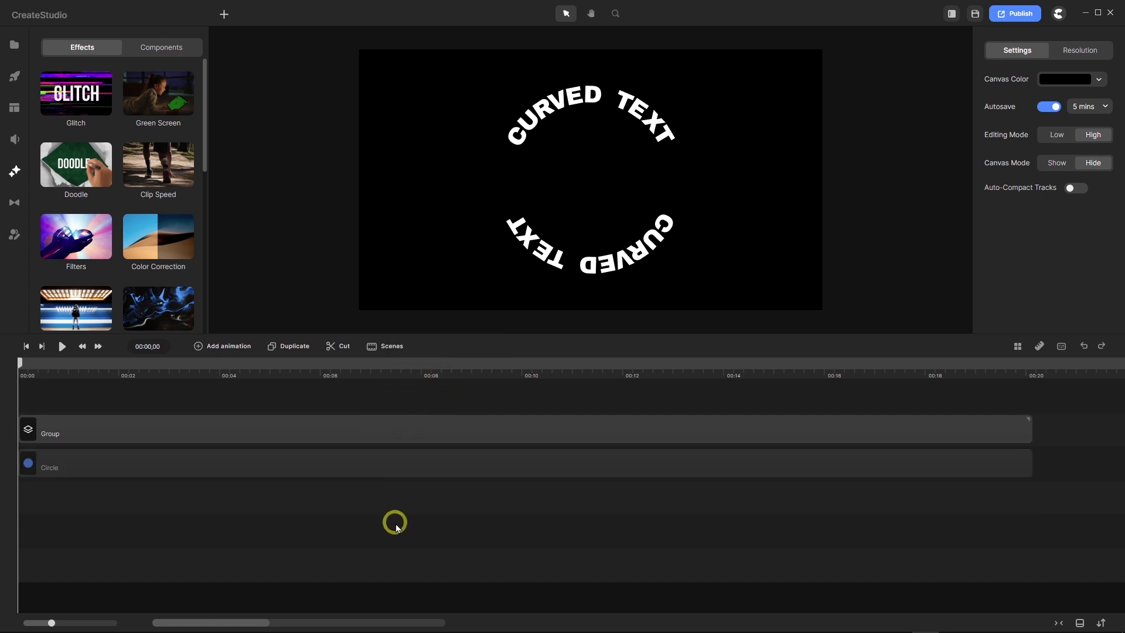
Ungroup the outer CURVED TEXT ring into its two half-ring groups.
{"action": "left_click", "coordinate": [141, 430]}
{"action": "right_click", "coordinate": [148, 429]}
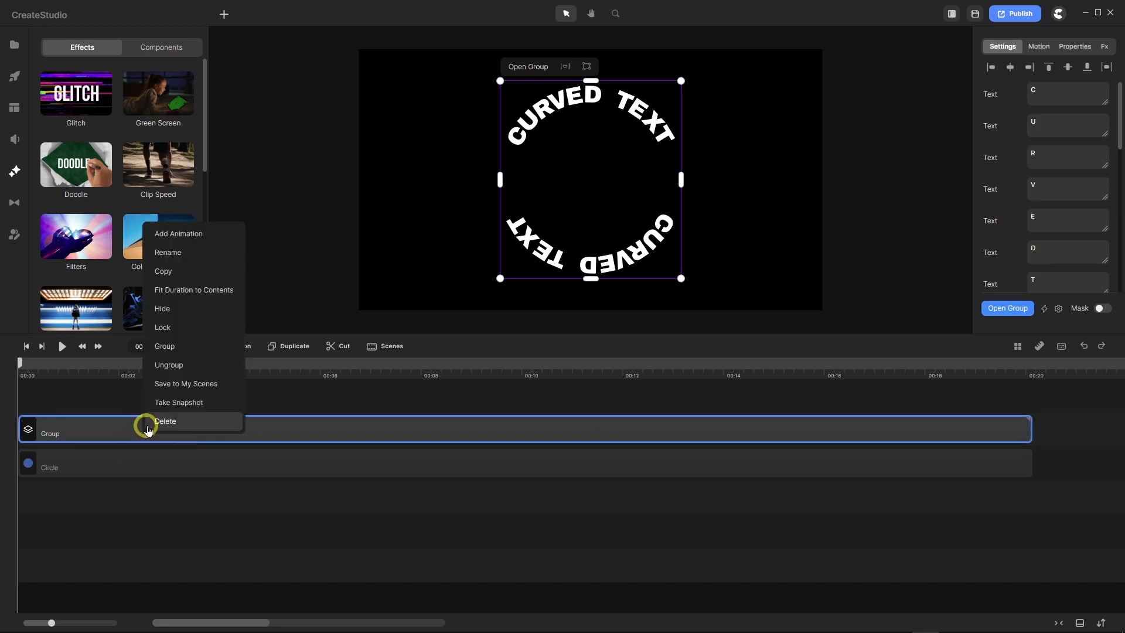
{"action": "left_click", "coordinate": [169, 366]}
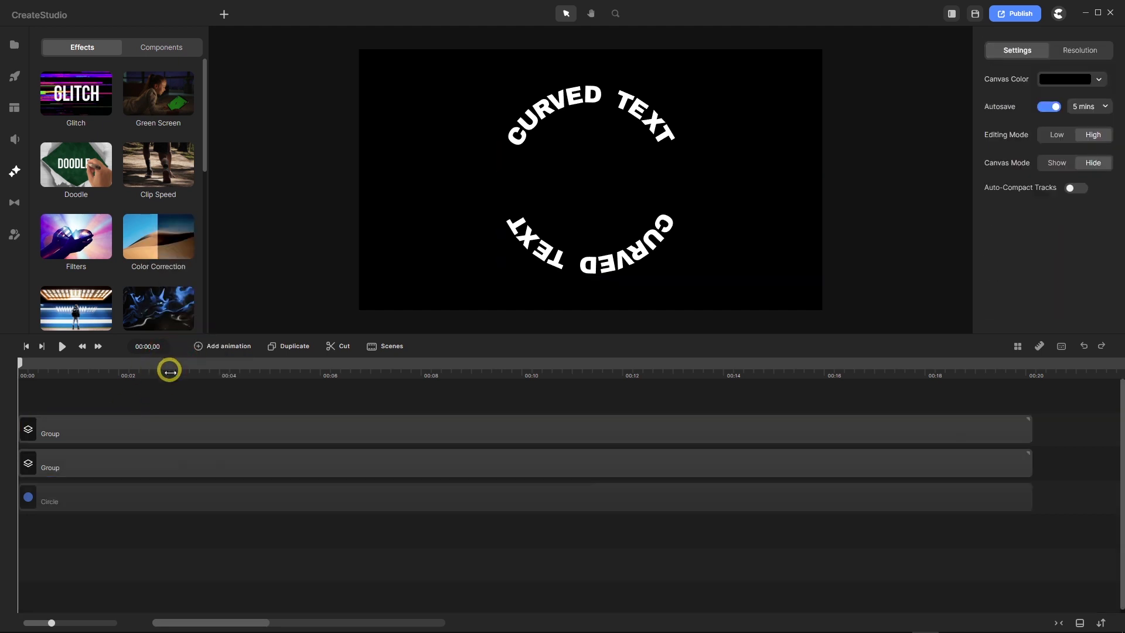
Delete the group with the upside-down CURVED TEXT and move the remaining group onto the track directly above the circle.
{"action": "left_click", "coordinate": [169, 470]}
{"action": "mouse_move", "coordinate": [170, 473]}
{"action": "left_mouse_down"}
{"action": "mouse_move", "coordinate": [186, 471]}
{"action": "mouse_move", "coordinate": [155, 469]}
{"action": "left_mouse_up"}
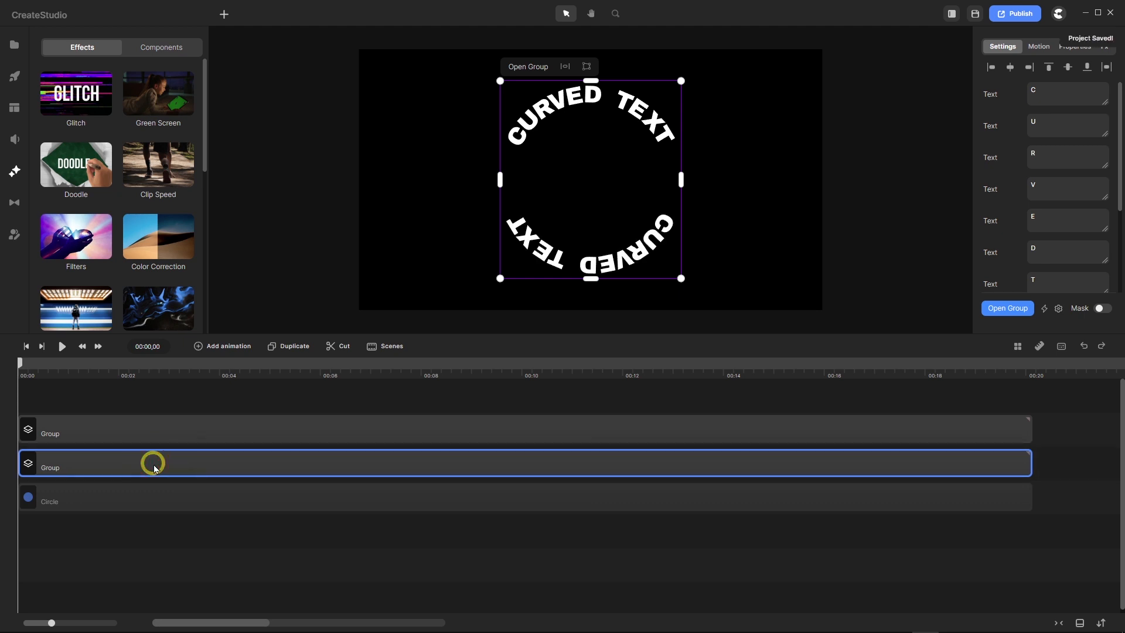
{"action": "key", "text": "Delete"}
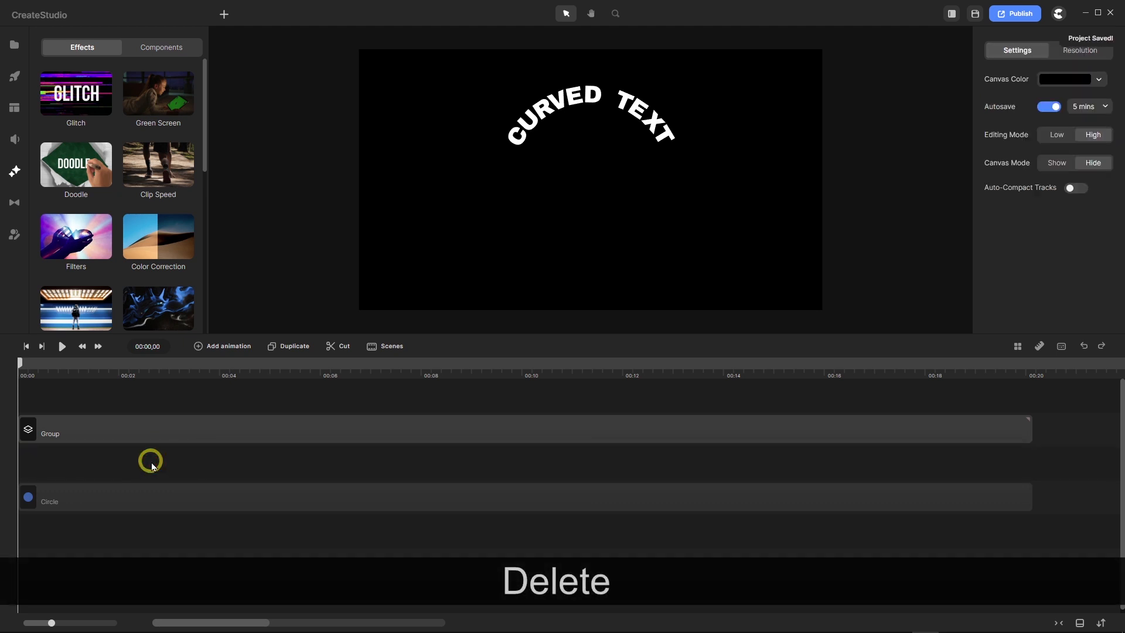
{"action": "left_click_drag", "start_coordinate": [195, 430], "coordinate": [189, 469]}
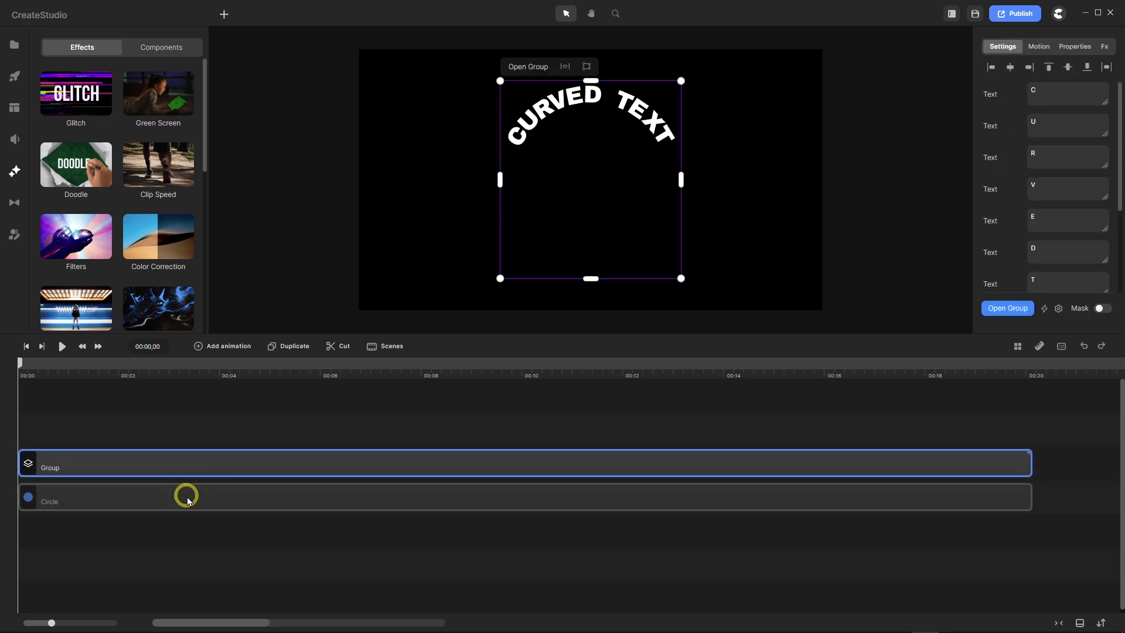
Unhide the blue circle beneath the curved text, then select the text group.
{"action": "left_click", "coordinate": [187, 500], "text": "shift"}
{"action": "right_click", "coordinate": [187, 500]}
{"action": "right_click", "coordinate": [155, 493]}
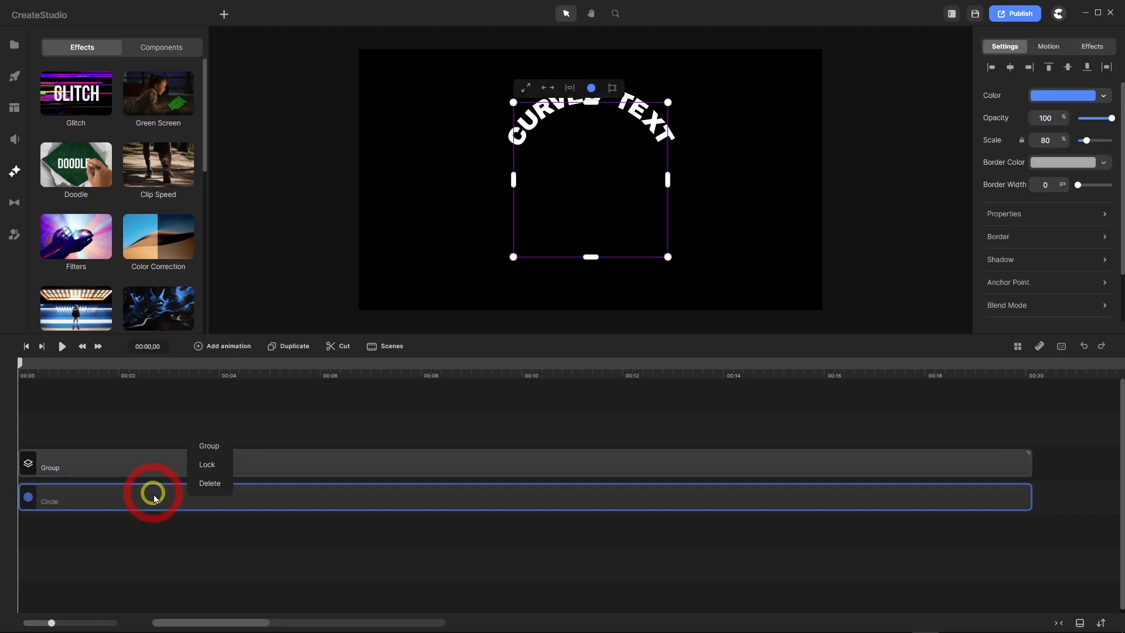
{"action": "left_click", "coordinate": [189, 415]}
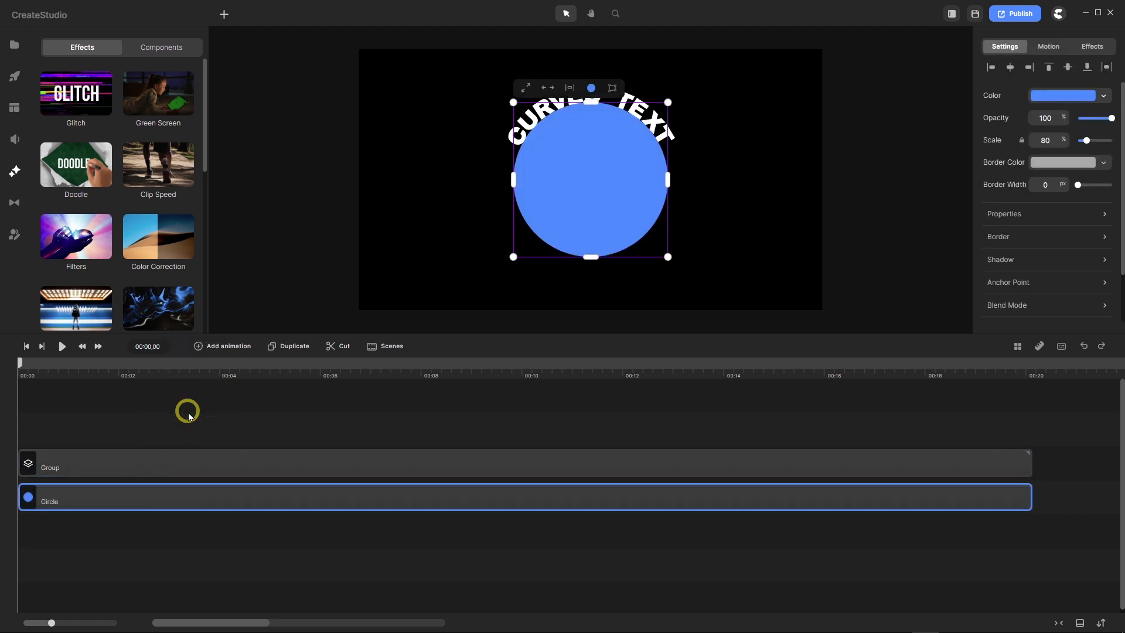
{"action": "left_click", "coordinate": [170, 462]}
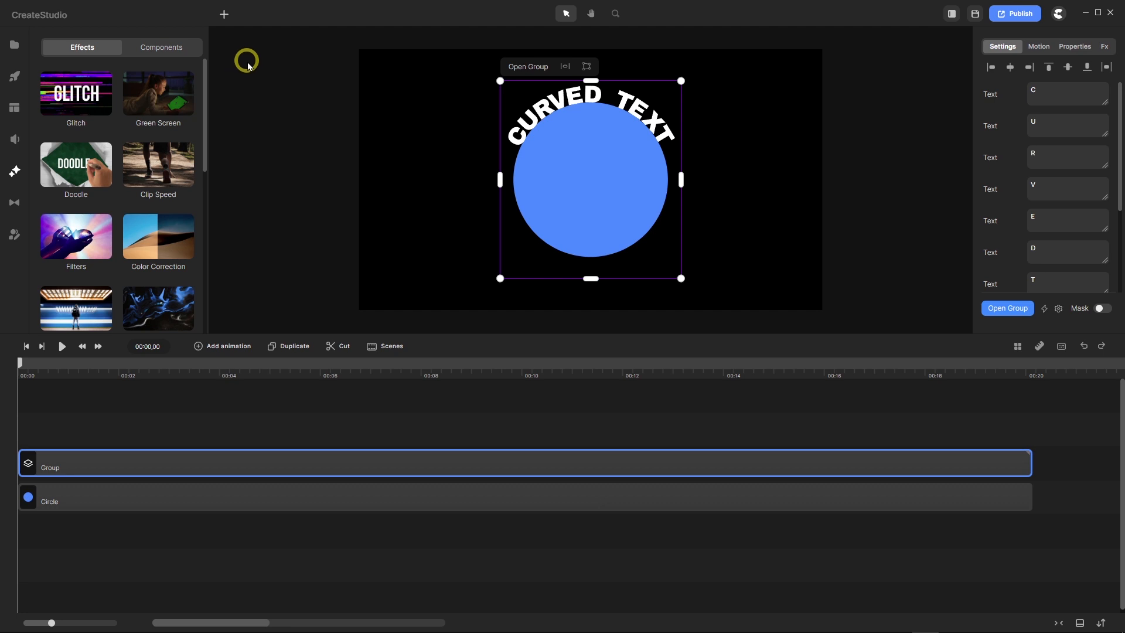
Add a new text layer and extend its duration to match the group and circle layers.
{"action": "left_click", "coordinate": [223, 14]}
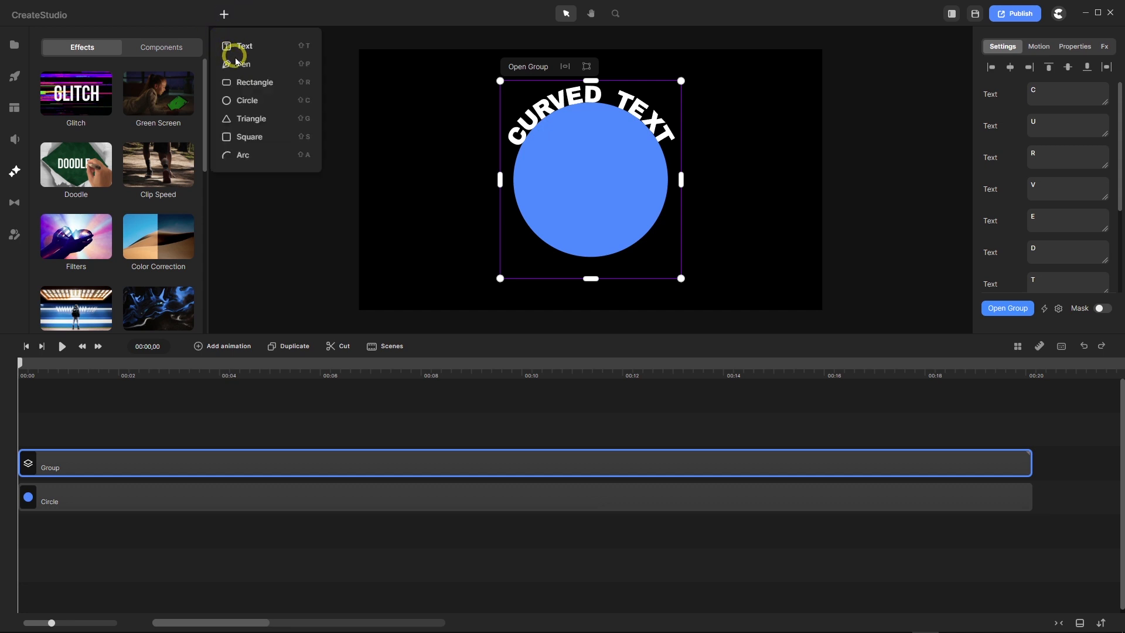
{"action": "left_click", "coordinate": [250, 45]}
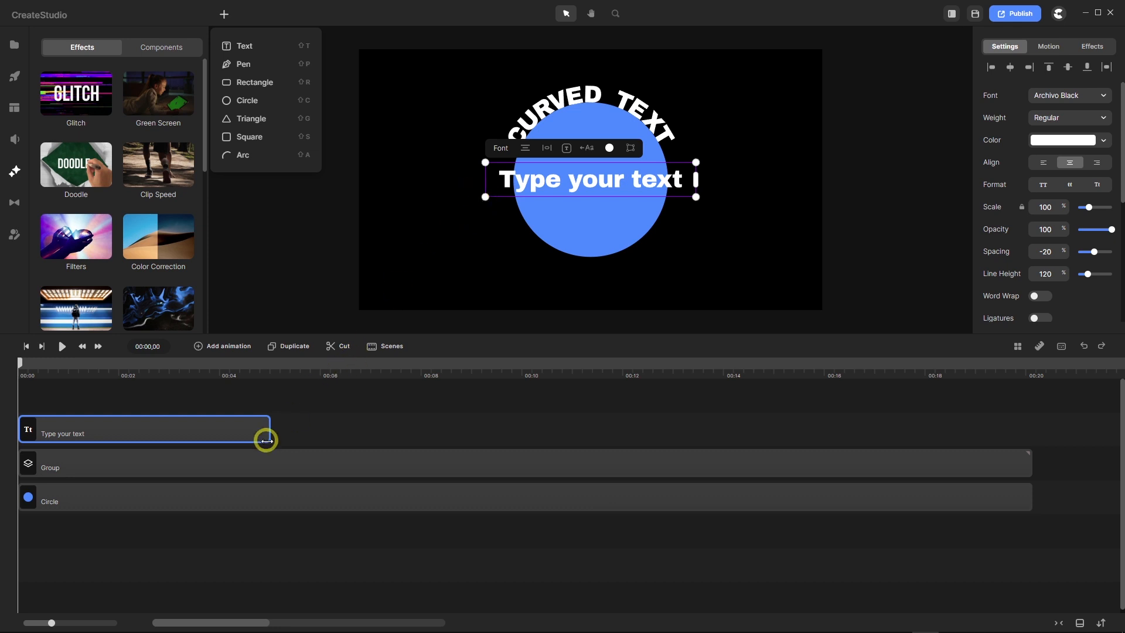
{"action": "left_click_drag", "start_coordinate": [270, 436], "coordinate": [1032, 389]}
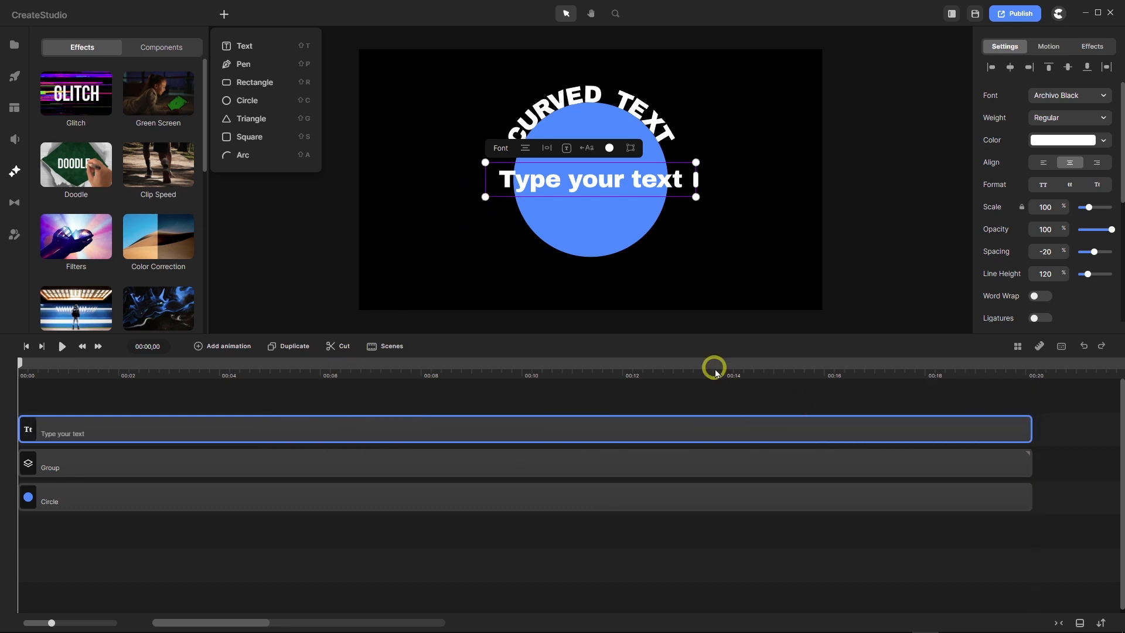
Replace the new layer's text with "M" and set its horizontal and vertical padding to 0%.
{"action": "double_click", "coordinate": [583, 185]}
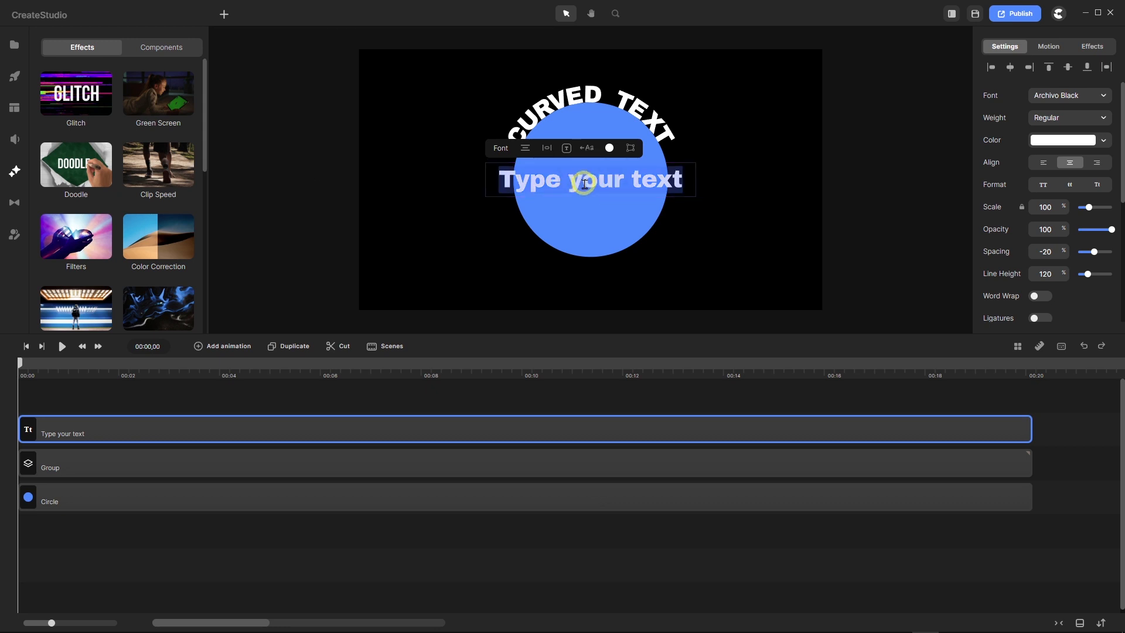
{"action": "key", "text": "shift"}
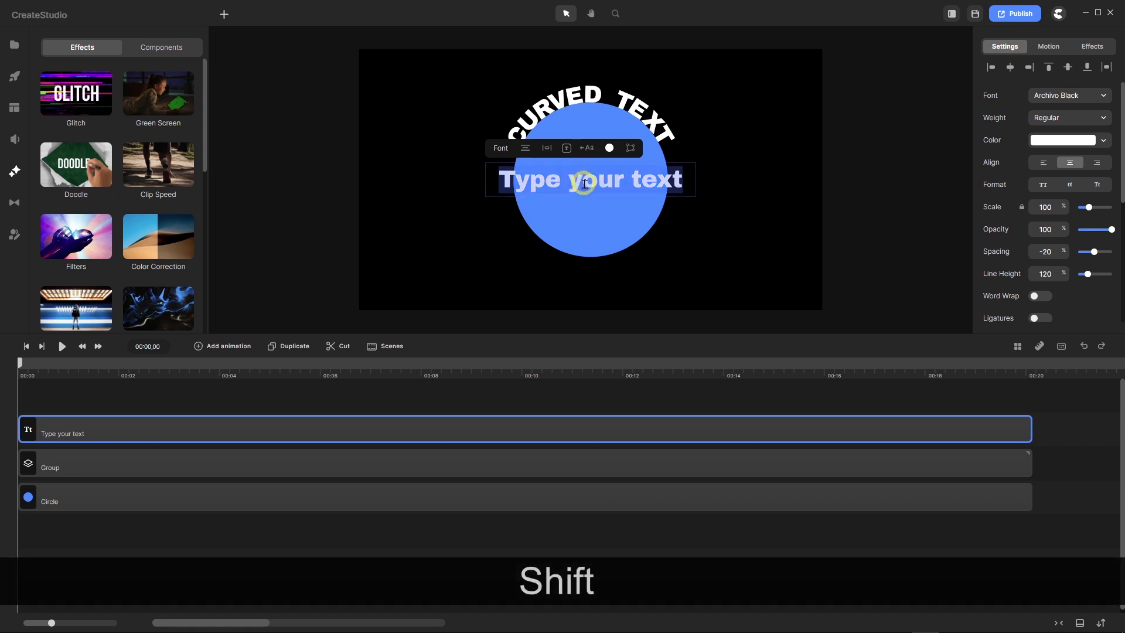
{"action": "type", "text": "M"}
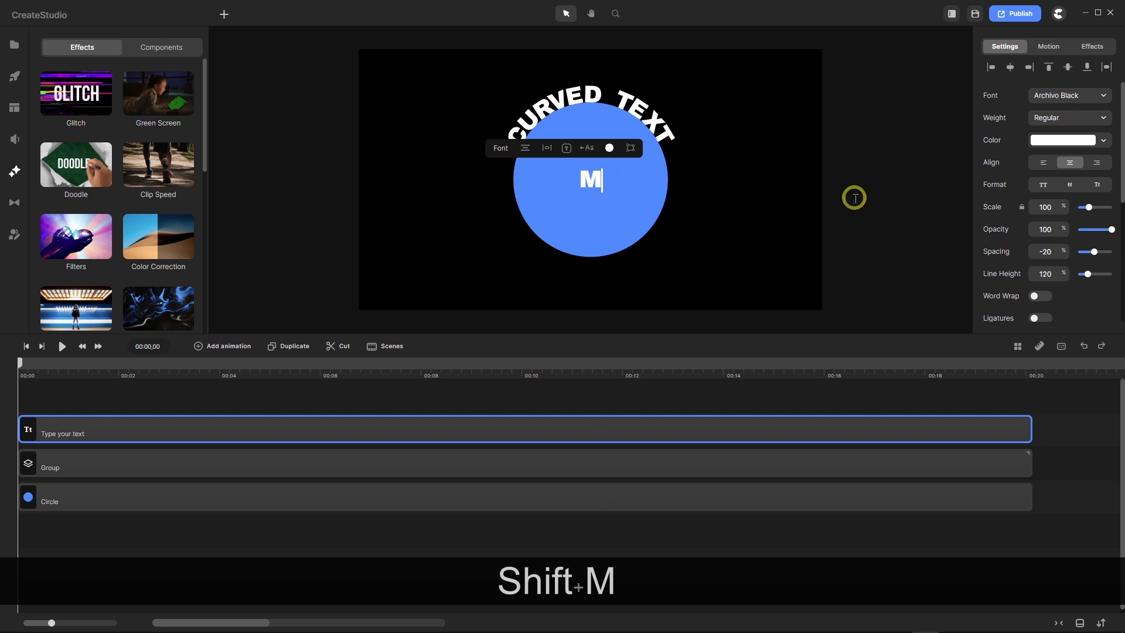
{"action": "scroll", "coordinate": [1078, 291], "scroll_direction": "down", "scroll_amount": 3}
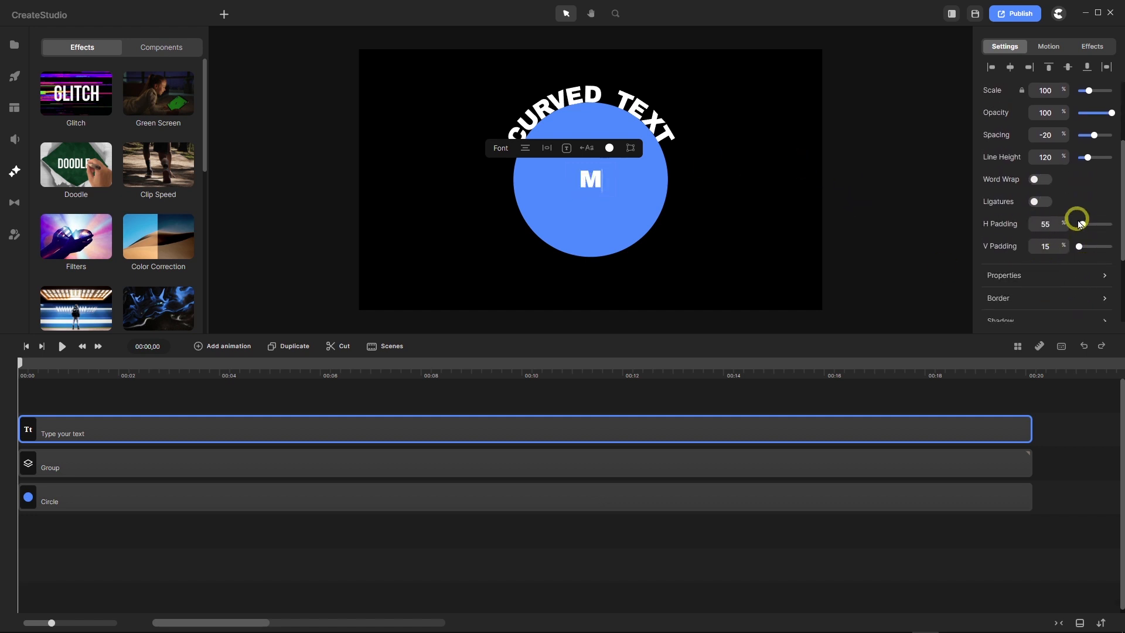
{"action": "left_click_drag", "start_coordinate": [1082, 224], "coordinate": [1067, 246]}
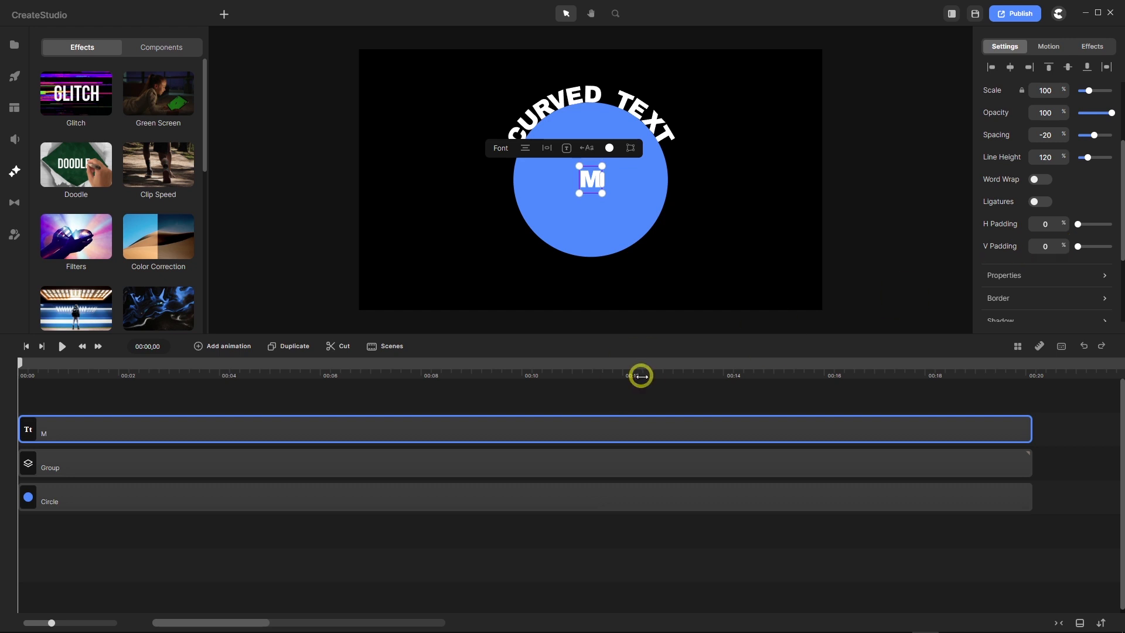
Move the letter M straight down so its upper edge meets the lowest point of the circle.
{"action": "left_click", "coordinate": [535, 427]}
{"action": "left_click", "coordinate": [535, 429]}
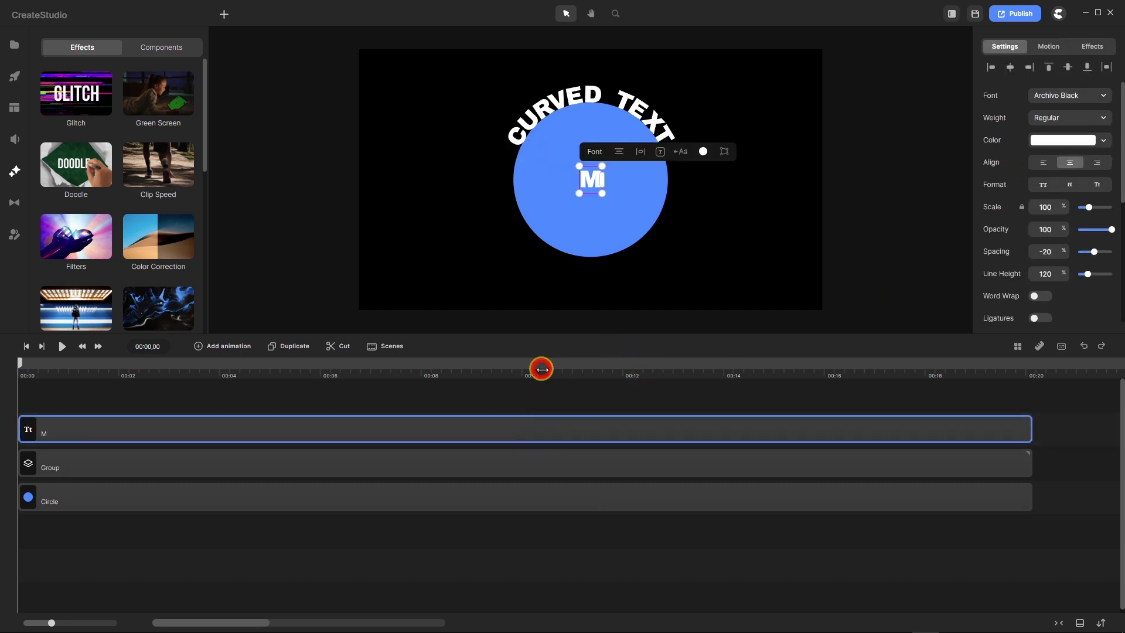
{"action": "left_click", "coordinate": [586, 178]}
{"action": "left_click_drag", "start_coordinate": [591, 181], "coordinate": [591, 242]}
Compare how the letter D meets the circle's upper edge with how the M meets its lower edge.
{"action": "scroll", "coordinate": [591, 273], "scroll_direction": "up", "scroll_amount": 5}
{"action": "scroll", "coordinate": [592, 245], "scroll_direction": "up", "scroll_amount": 2}
{"action": "scroll", "coordinate": [589, 242], "scroll_direction": "down", "scroll_amount": 4}
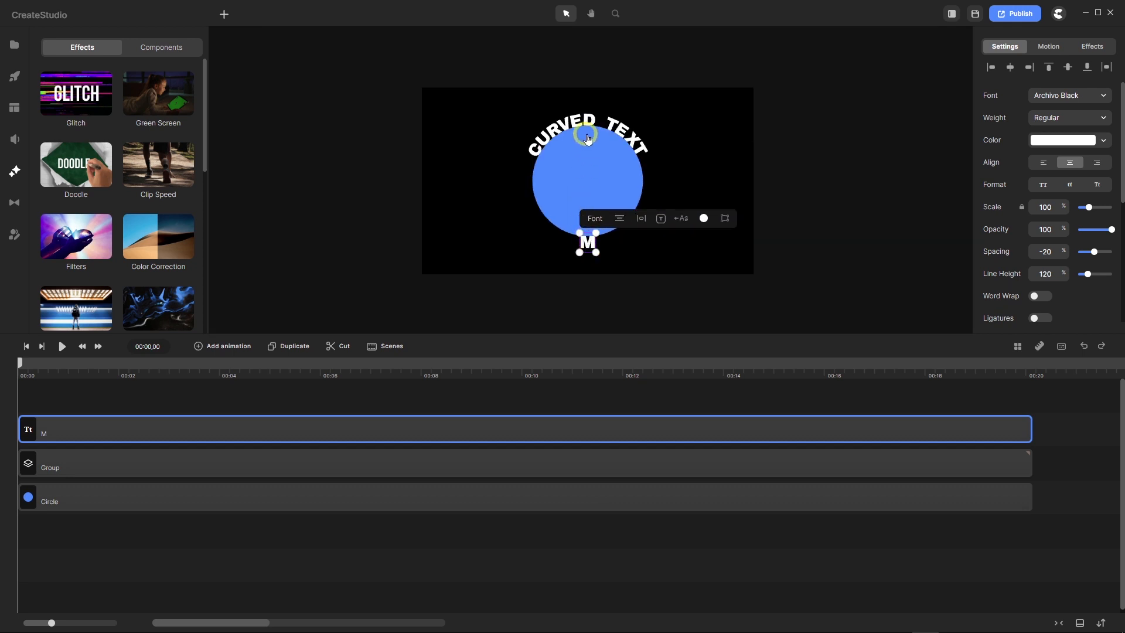
{"action": "scroll", "coordinate": [588, 126], "scroll_direction": "up", "scroll_amount": 5}
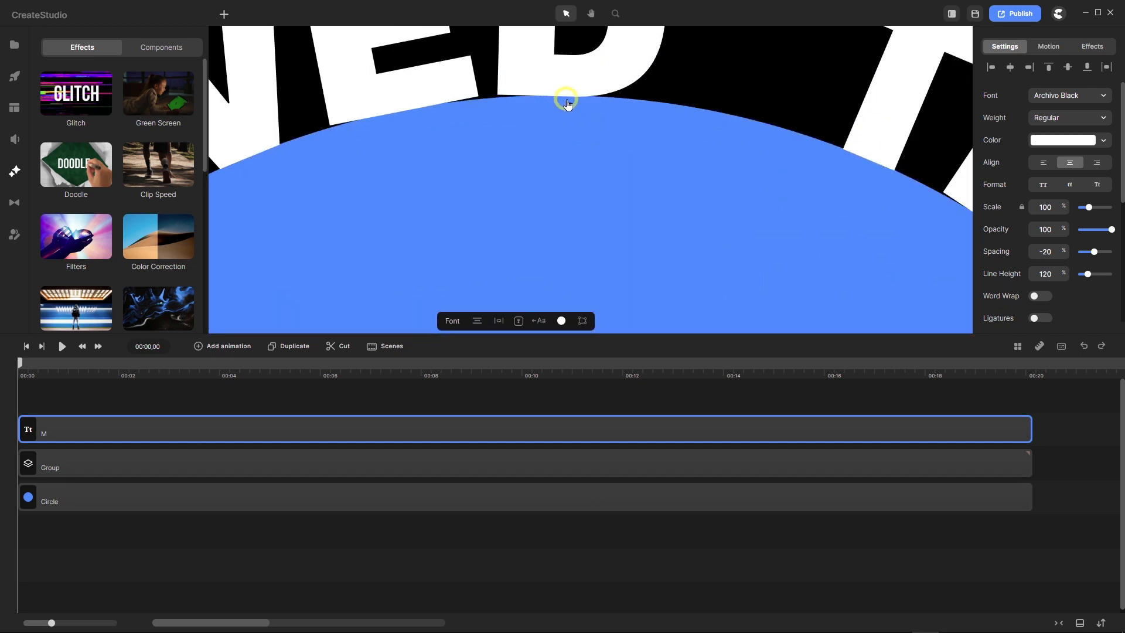
{"action": "scroll", "coordinate": [567, 104], "scroll_direction": "down", "scroll_amount": 6}
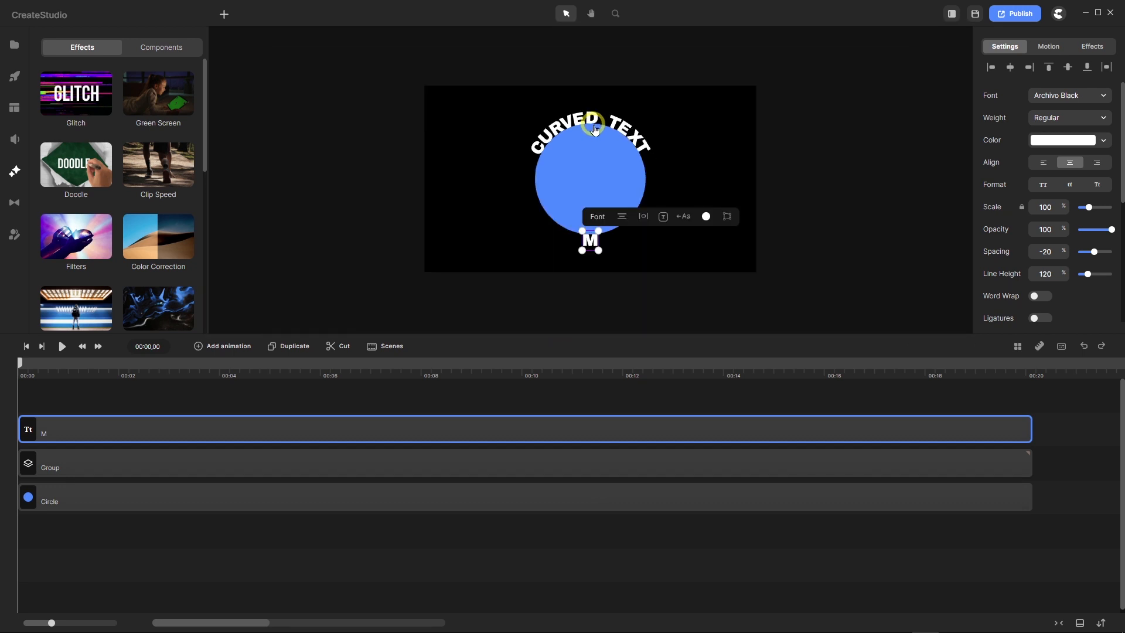
{"action": "scroll", "coordinate": [590, 147], "scroll_direction": "up", "scroll_amount": 5}
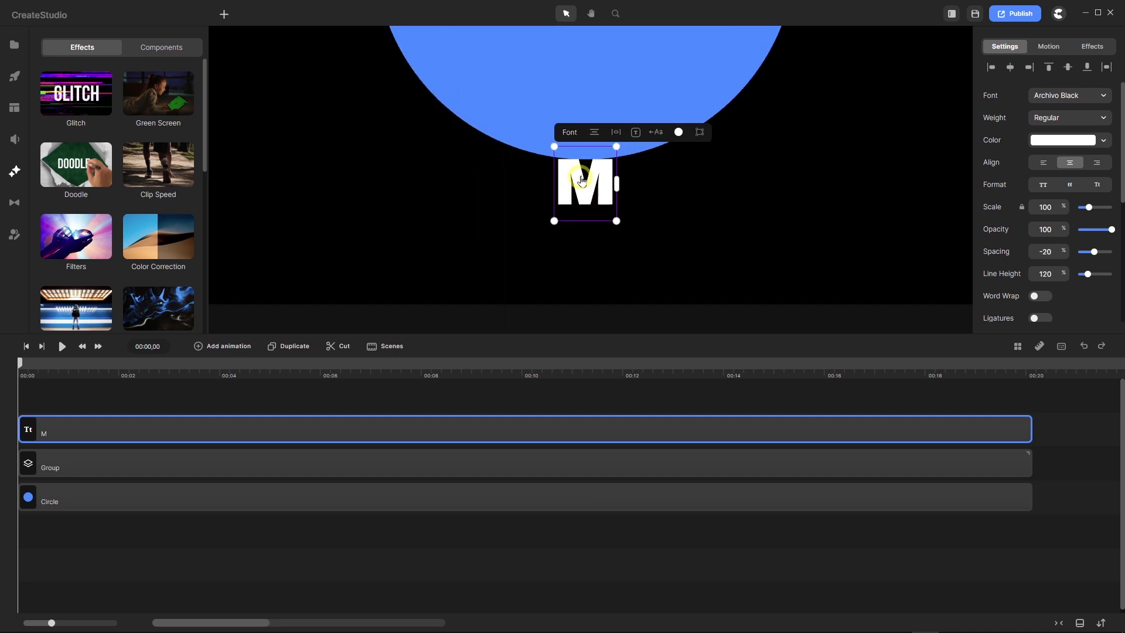
{"action": "scroll", "coordinate": [588, 156], "scroll_direction": "up", "scroll_amount": 3}
{"action": "scroll", "coordinate": [595, 161], "scroll_direction": "down", "scroll_amount": 3}
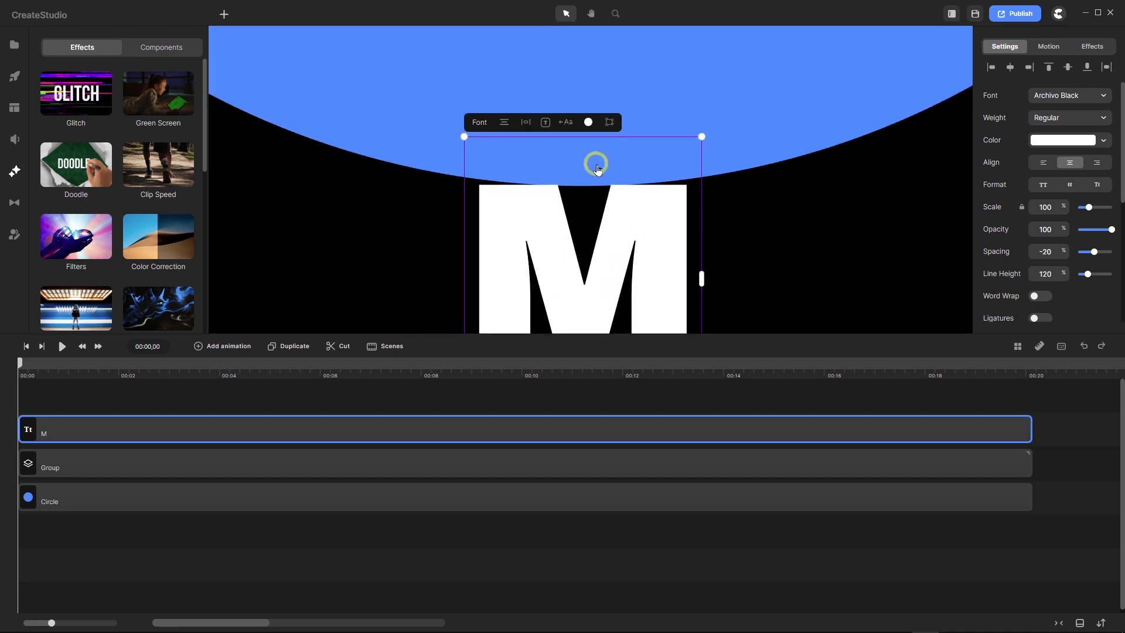
Set the M's Y position to 357 px and check closely how it meets the circle's lower edge.
{"action": "scroll", "coordinate": [1072, 272], "scroll_direction": "down", "scroll_amount": 3}
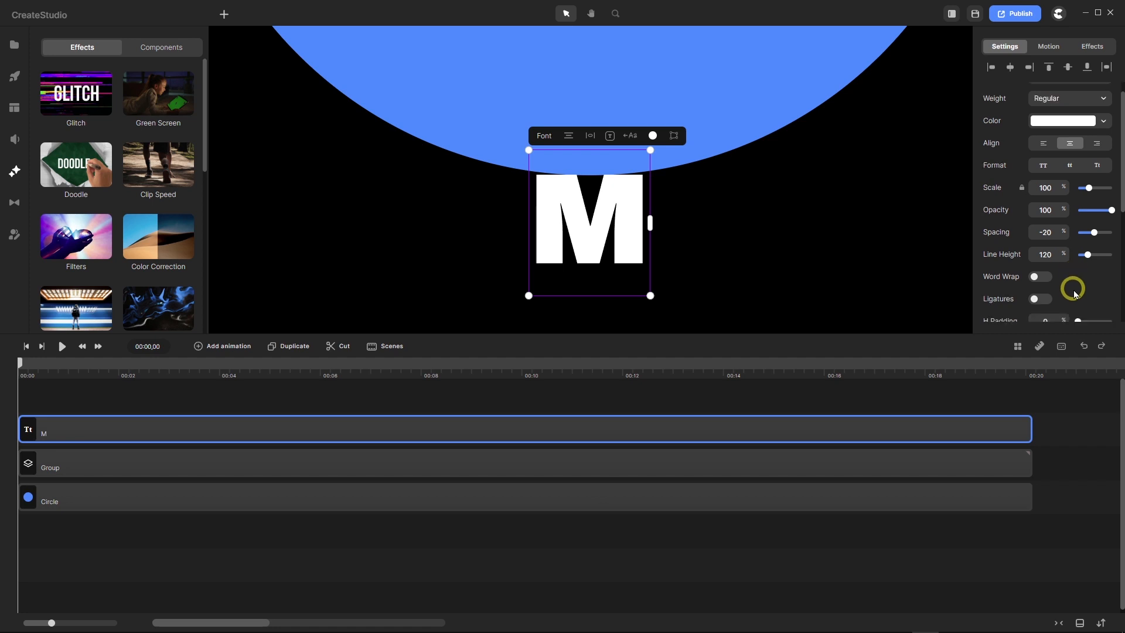
{"action": "scroll", "coordinate": [1072, 274], "scroll_direction": "down", "scroll_amount": 1}
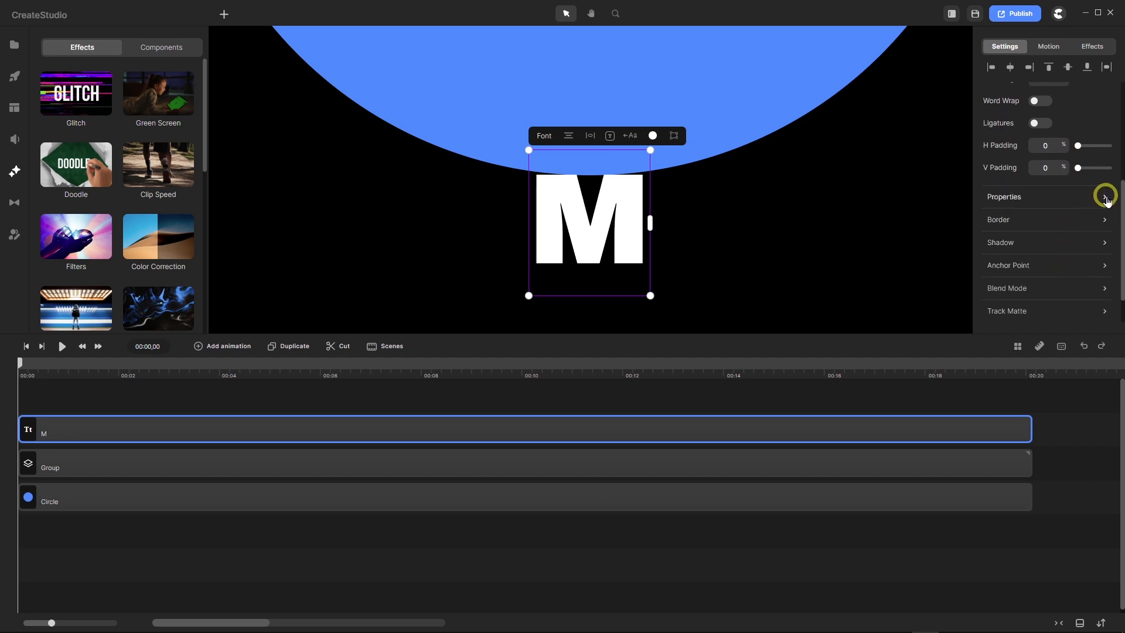
{"action": "left_click", "coordinate": [1105, 197]}
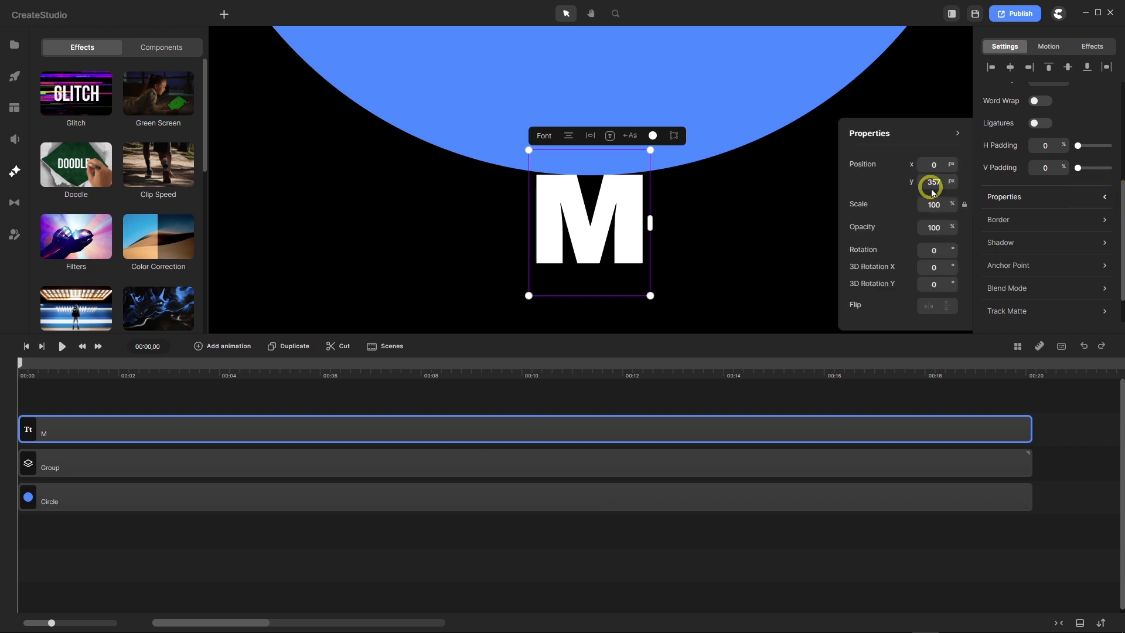
{"action": "left_click_drag", "start_coordinate": [942, 182], "coordinate": [918, 179]}
{"action": "type", "text": "357"}
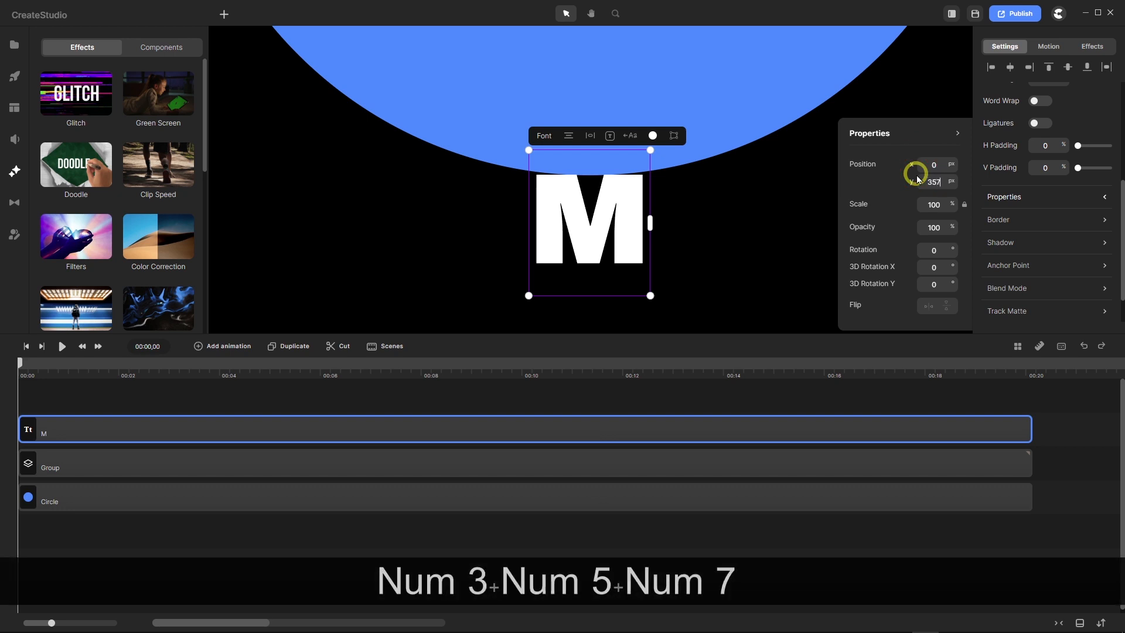
{"action": "key", "text": "Return"}
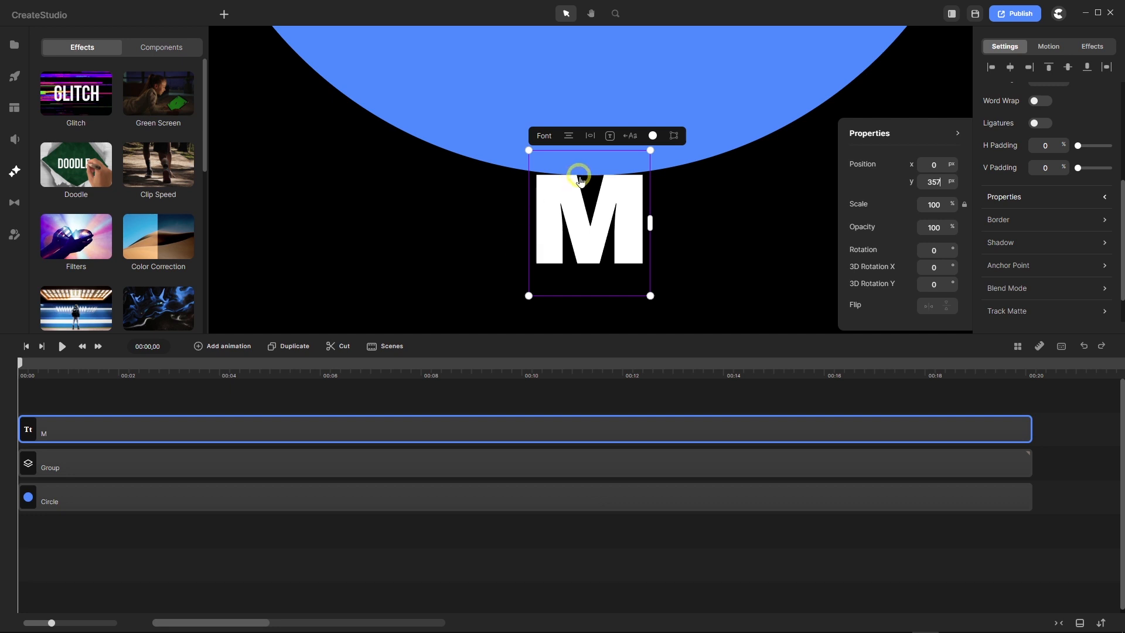
{"action": "scroll", "coordinate": [586, 181], "scroll_direction": "up", "scroll_amount": 5}
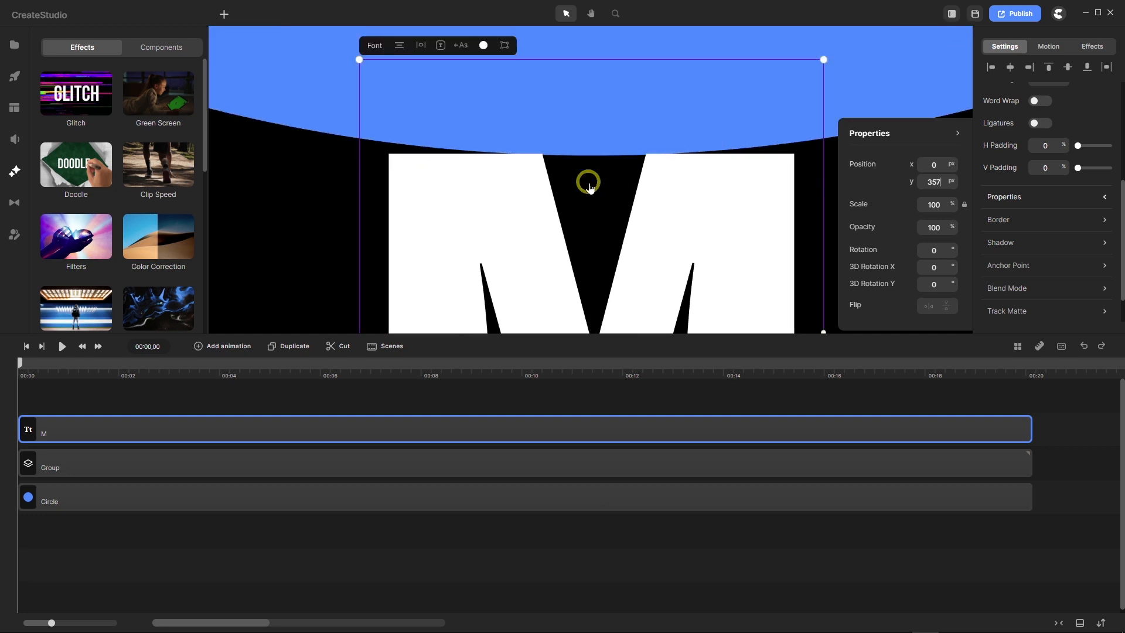
{"action": "scroll", "coordinate": [590, 186], "scroll_direction": "down", "scroll_amount": 3}
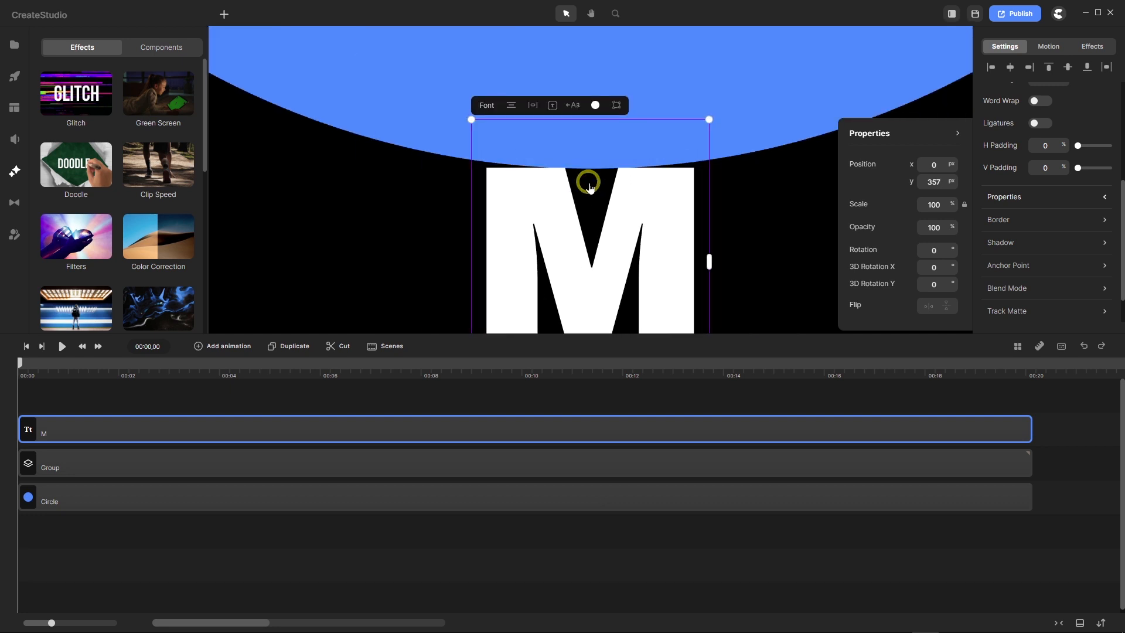
{"action": "scroll", "coordinate": [590, 187], "scroll_direction": "down", "scroll_amount": 2}
{"action": "left_click", "coordinate": [944, 186]}
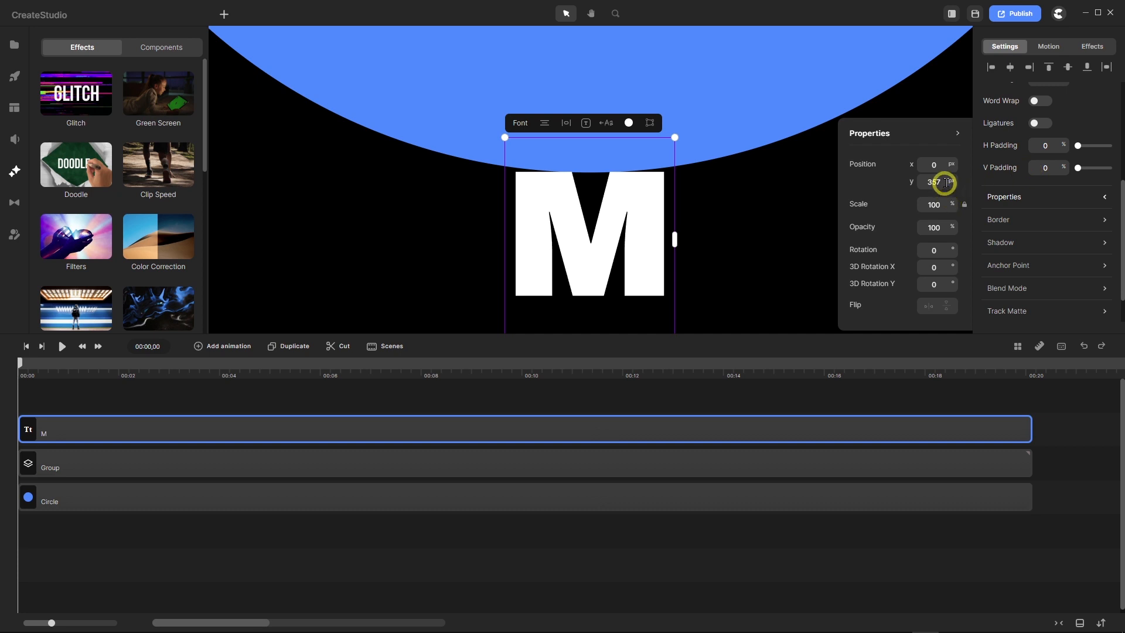
{"action": "key", "text": "Return"}
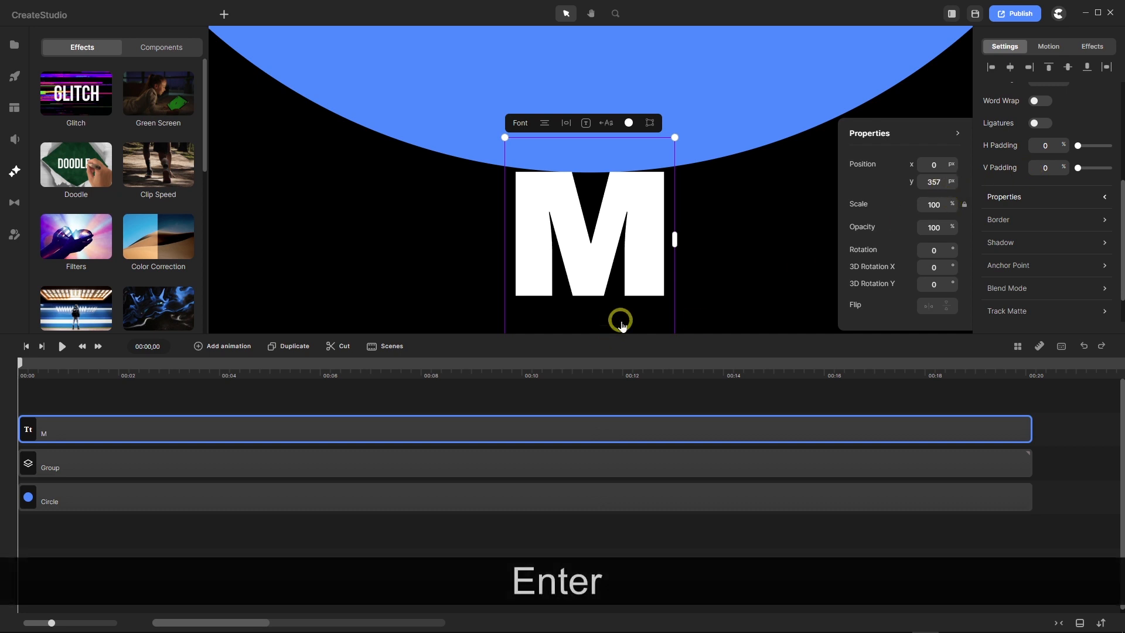
{"action": "scroll", "coordinate": [594, 265], "scroll_direction": "down", "scroll_amount": 3}
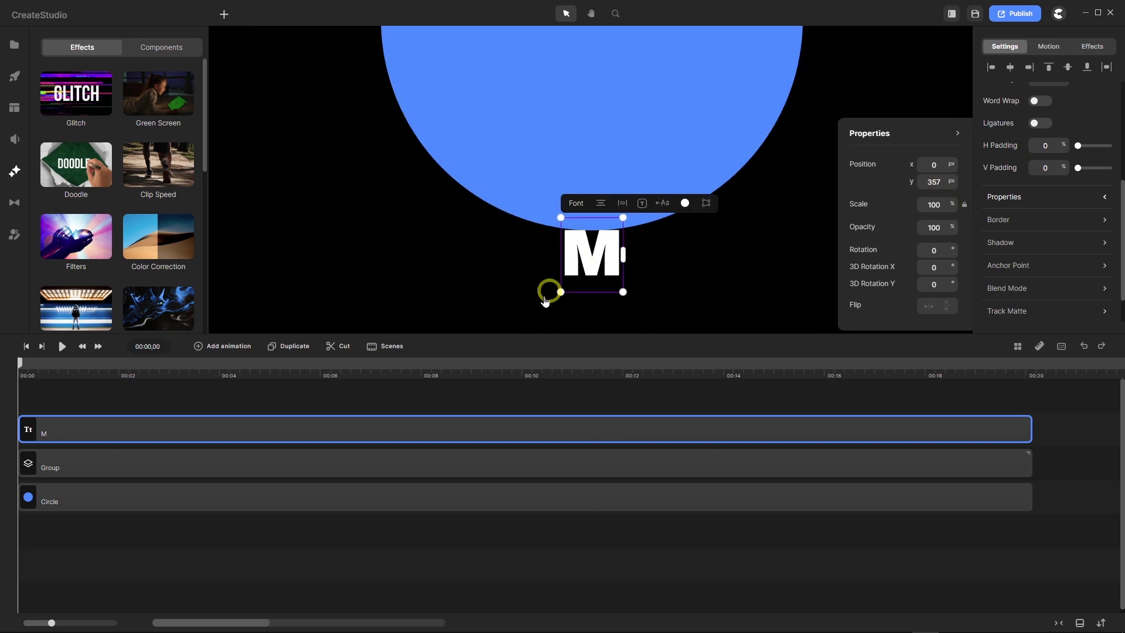
Duplicate the letter M and set the copy's Y position to -357 px.
{"action": "left_click", "coordinate": [284, 349]}
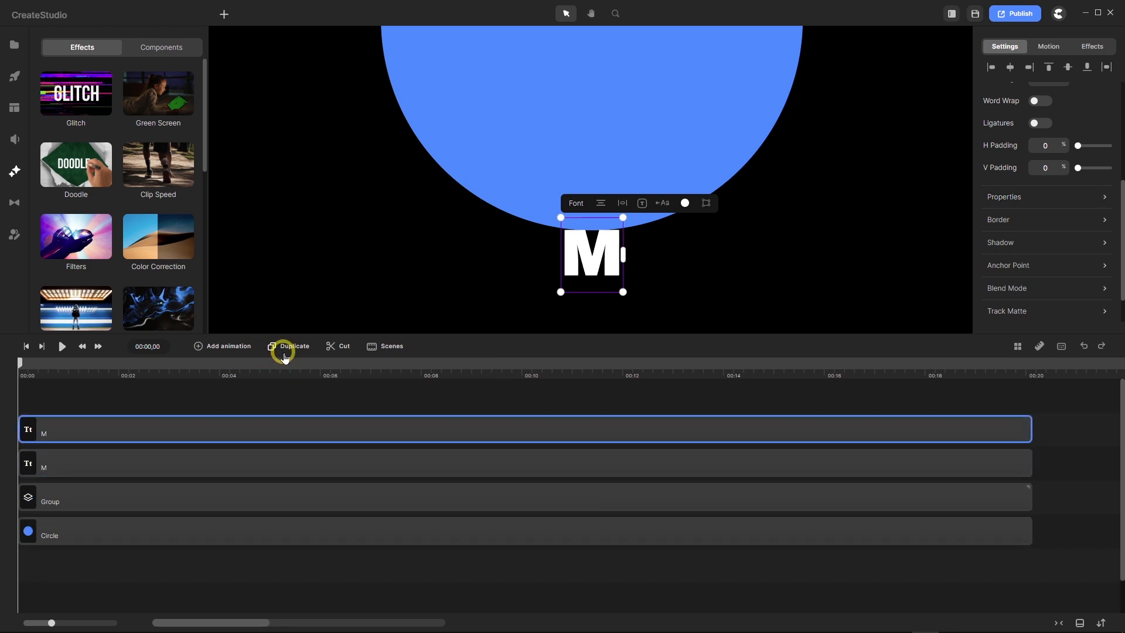
{"action": "scroll", "coordinate": [545, 217], "scroll_direction": "down", "scroll_amount": 3}
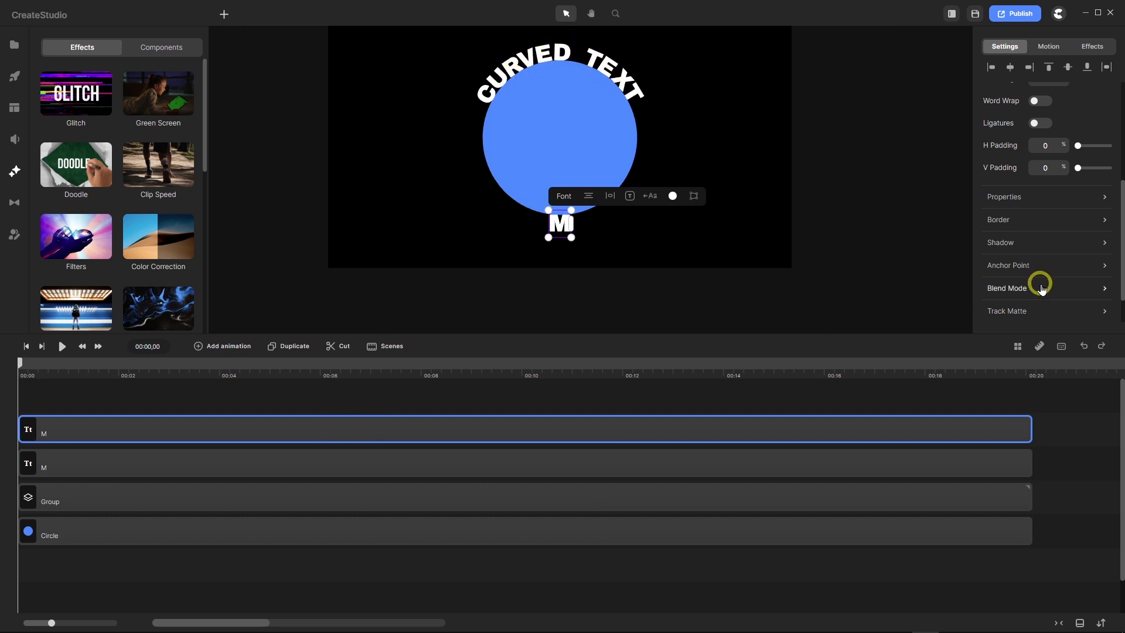
{"action": "left_click", "coordinate": [1105, 198]}
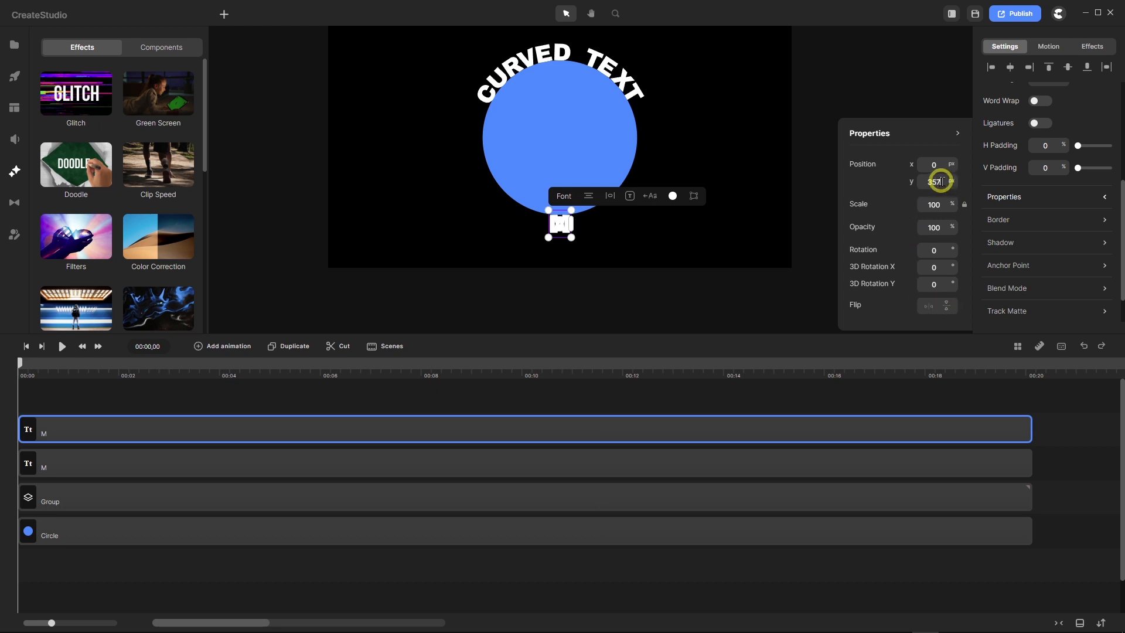
{"action": "left_click_drag", "start_coordinate": [941, 181], "coordinate": [918, 174]}
{"action": "type", "text": "-"}
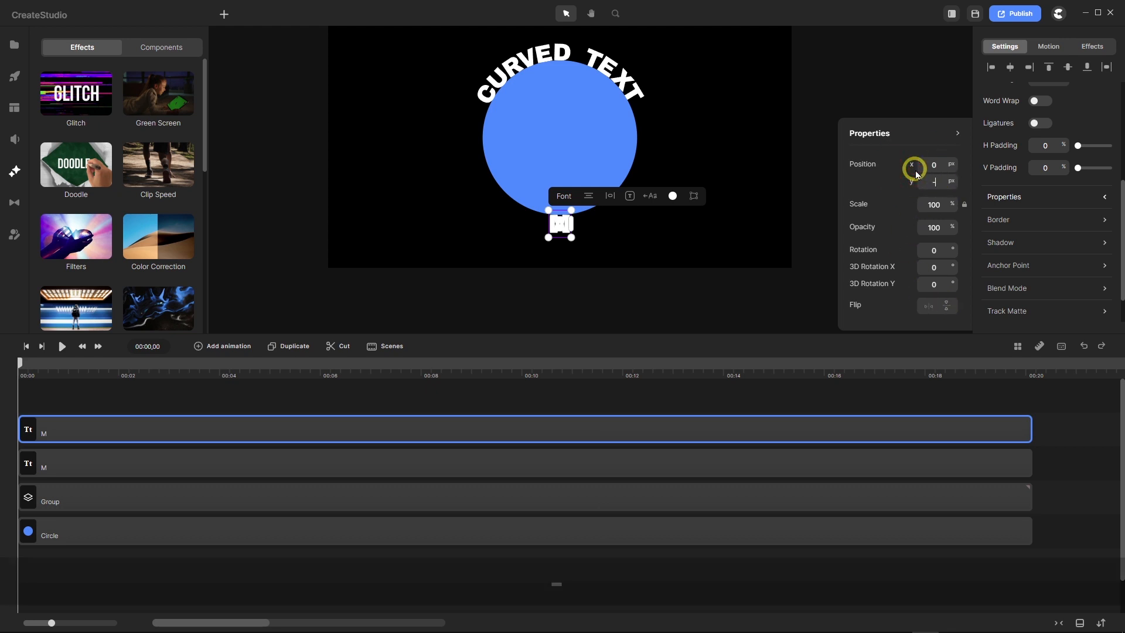
{"action": "type", "text": "357"}
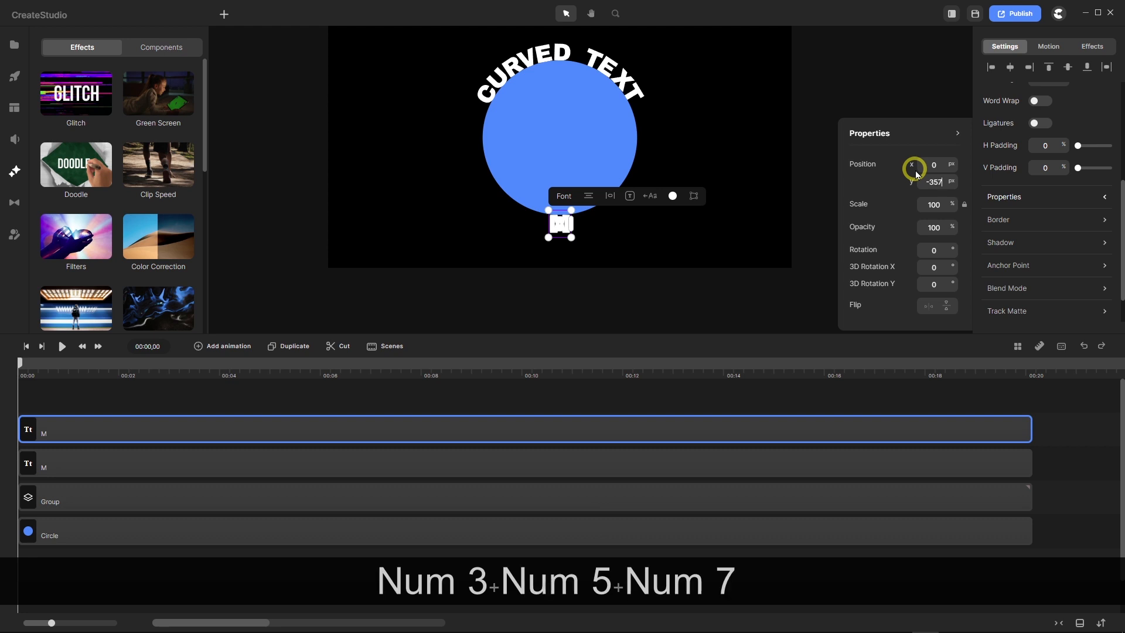
{"action": "key", "text": "Return"}
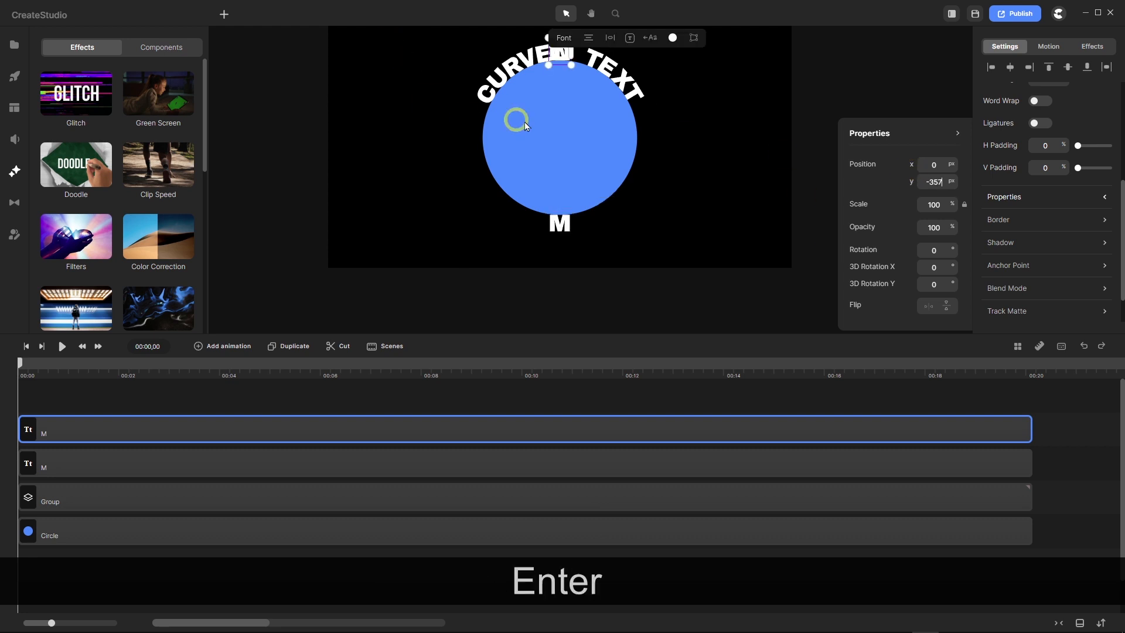
Check the copied M at the circle's upper edge and group the two M layers.
{"action": "scroll", "coordinate": [567, 123], "scroll_direction": "down", "scroll_amount": 3}
{"action": "scroll", "coordinate": [568, 82], "scroll_direction": "up", "scroll_amount": 6}
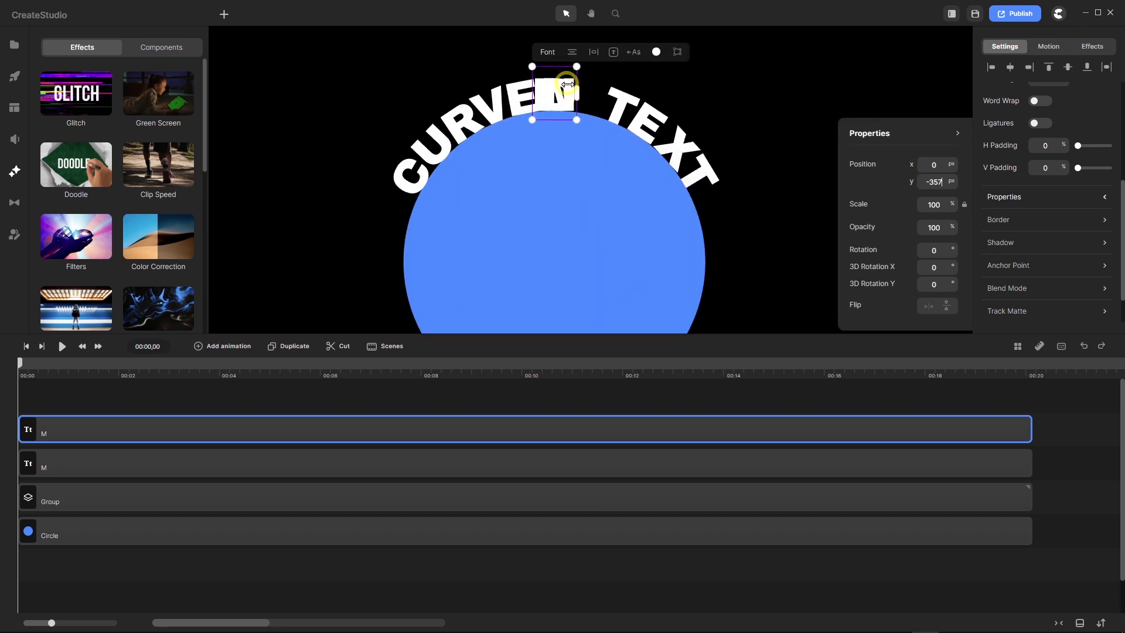
{"action": "scroll", "coordinate": [548, 107], "scroll_direction": "down", "scroll_amount": 6}
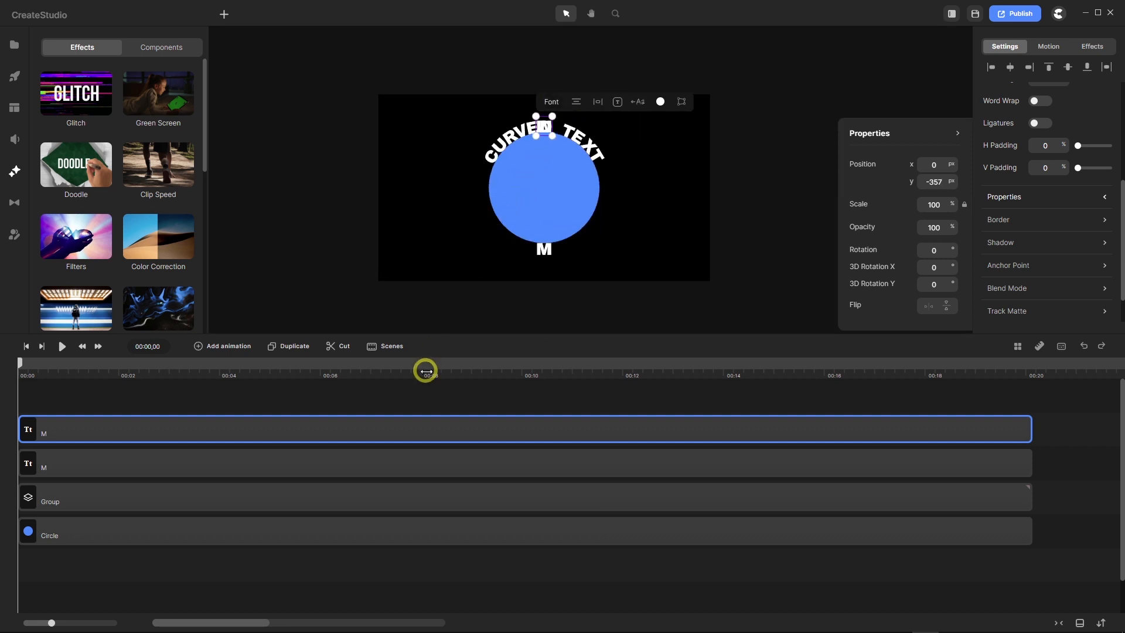
{"action": "left_click_drag", "start_coordinate": [442, 395], "coordinate": [423, 474]}
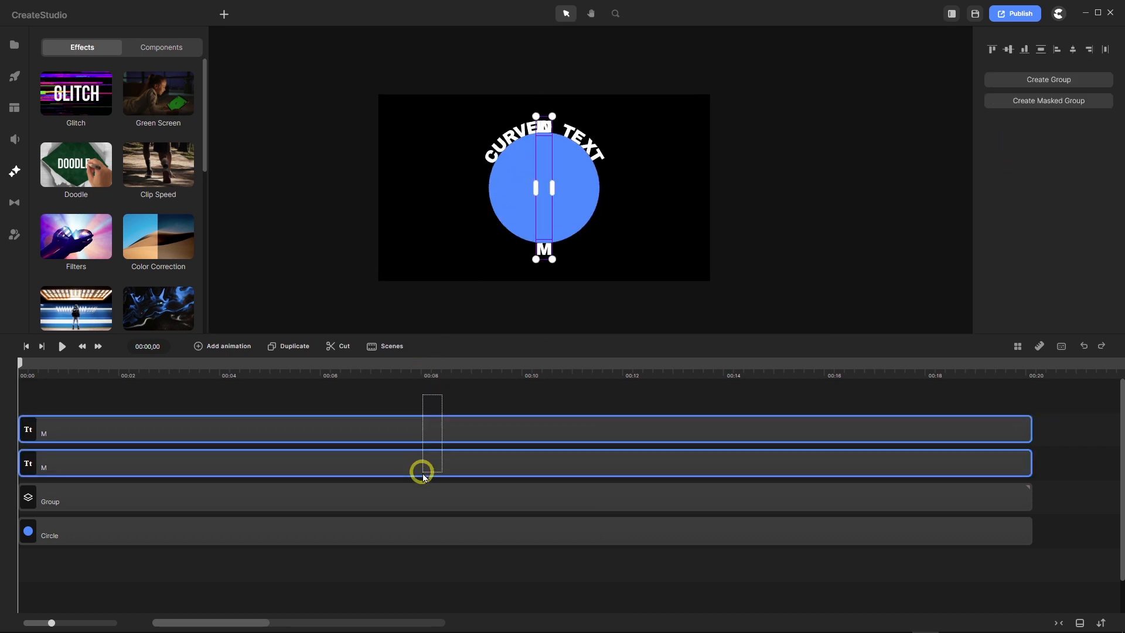
{"action": "right_click", "coordinate": [422, 424]}
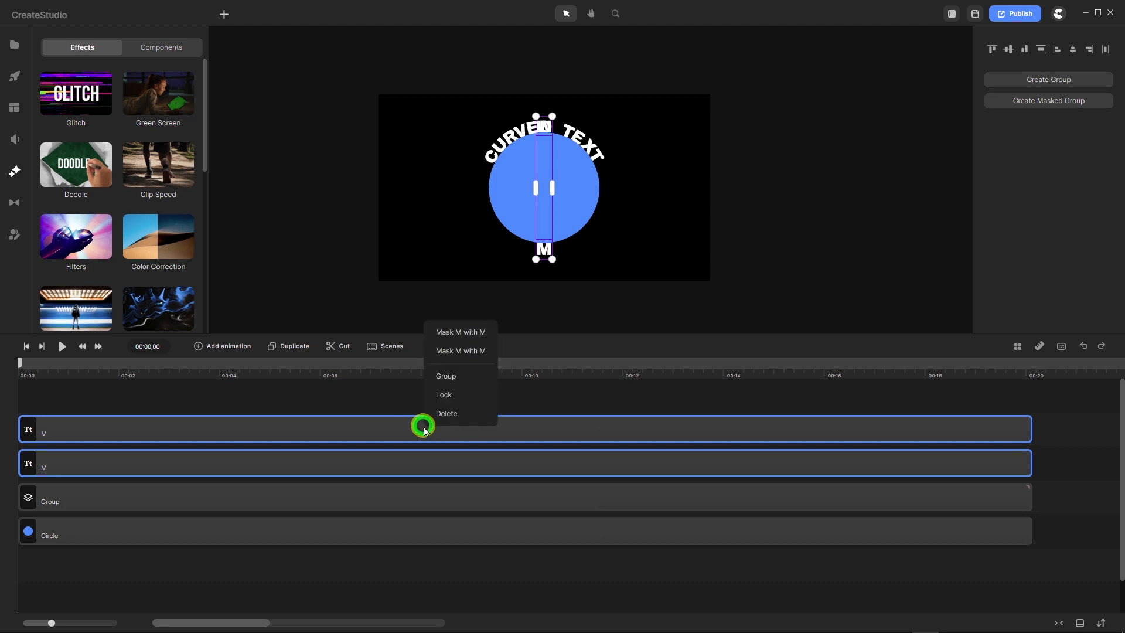
{"action": "left_click", "coordinate": [450, 377]}
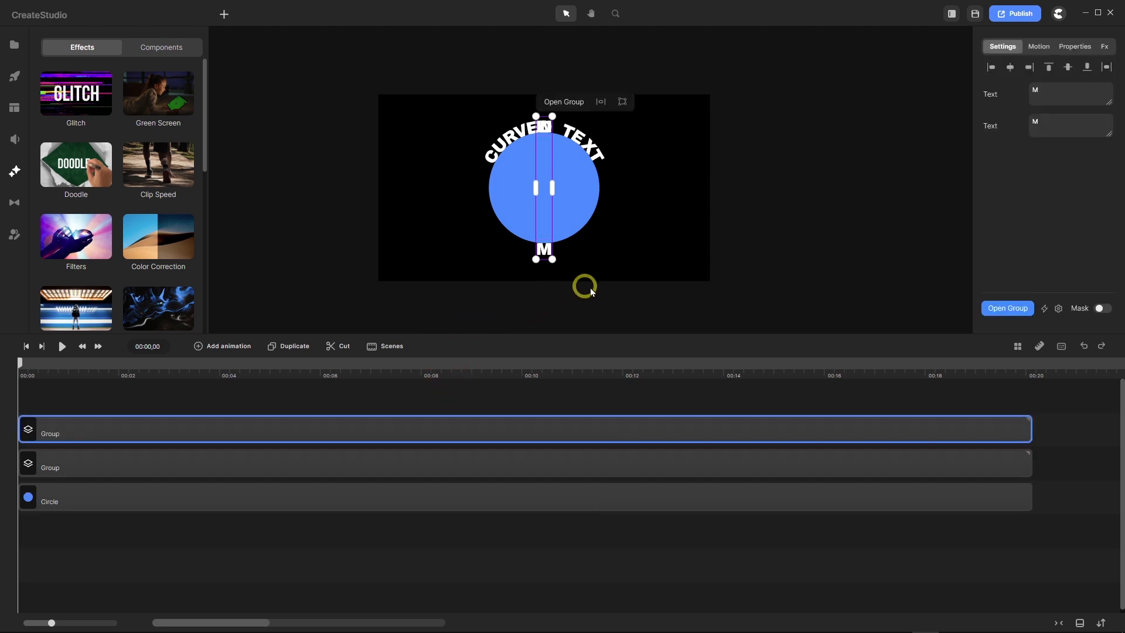
Add one horizontal and one vertical guideline crossing at the circle's centre, removing the surplus guides.
{"action": "scroll", "coordinate": [551, 183], "scroll_direction": "up", "scroll_amount": 5}
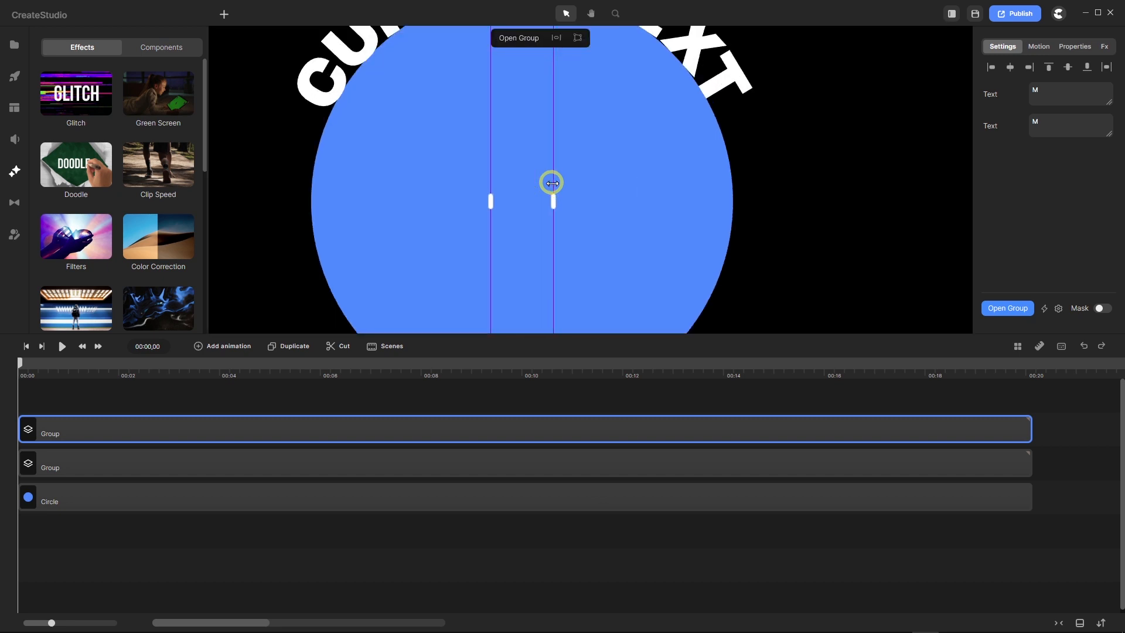
{"action": "left_click", "coordinate": [1046, 346]}
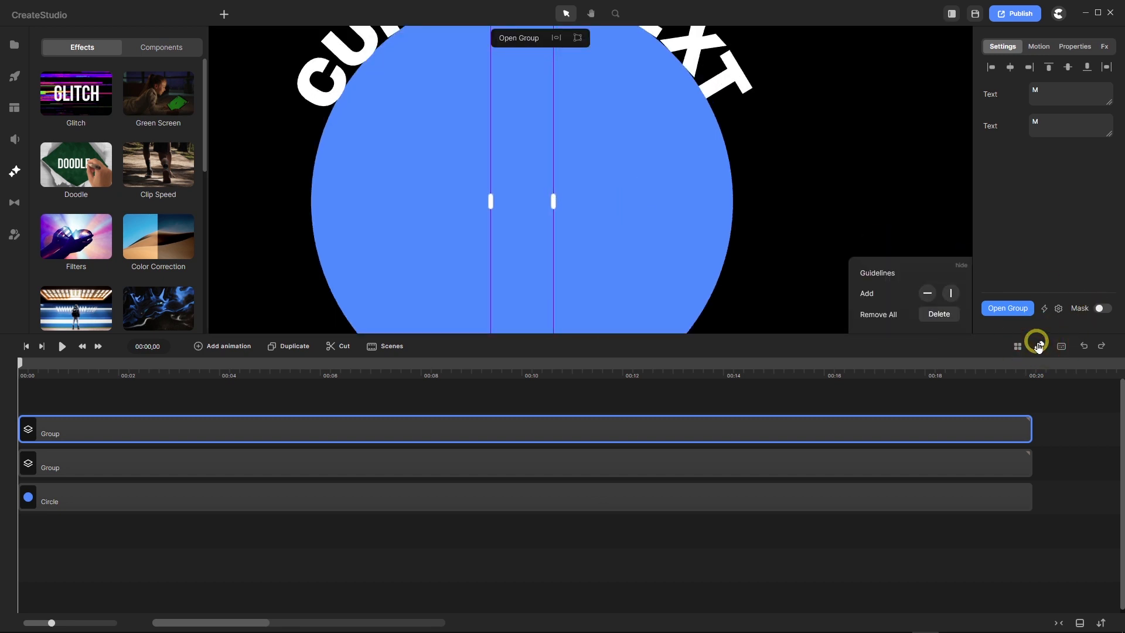
{"action": "left_click", "coordinate": [950, 293]}
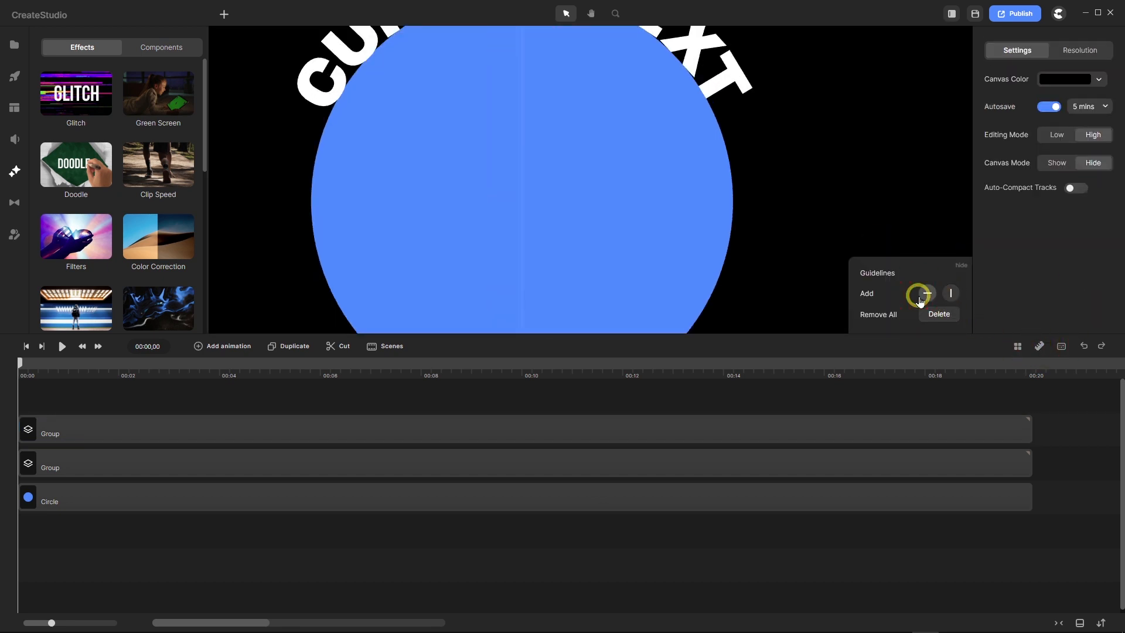
{"action": "left_click", "coordinate": [945, 293]}
{"action": "left_click", "coordinate": [925, 293]}
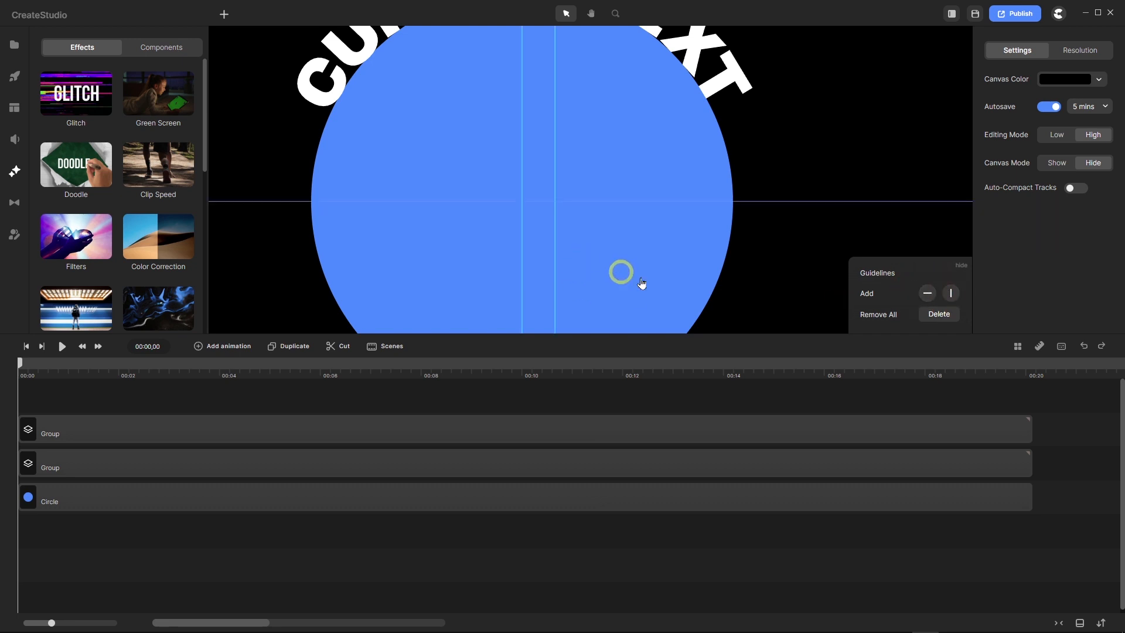
{"action": "left_click", "coordinate": [935, 315]}
{"action": "left_click", "coordinate": [927, 294]}
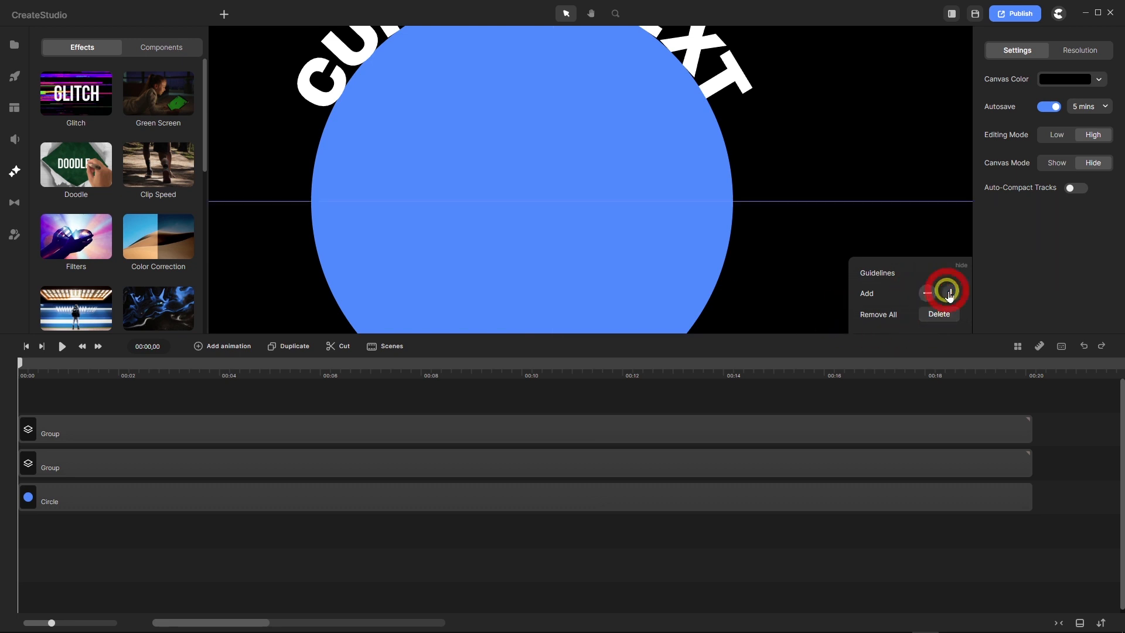
{"action": "left_click", "coordinate": [927, 294]}
Show the M group's anchor point and check it closely against the crossing of the guidelines.
{"action": "scroll", "coordinate": [575, 248], "scroll_direction": "down", "scroll_amount": 5}
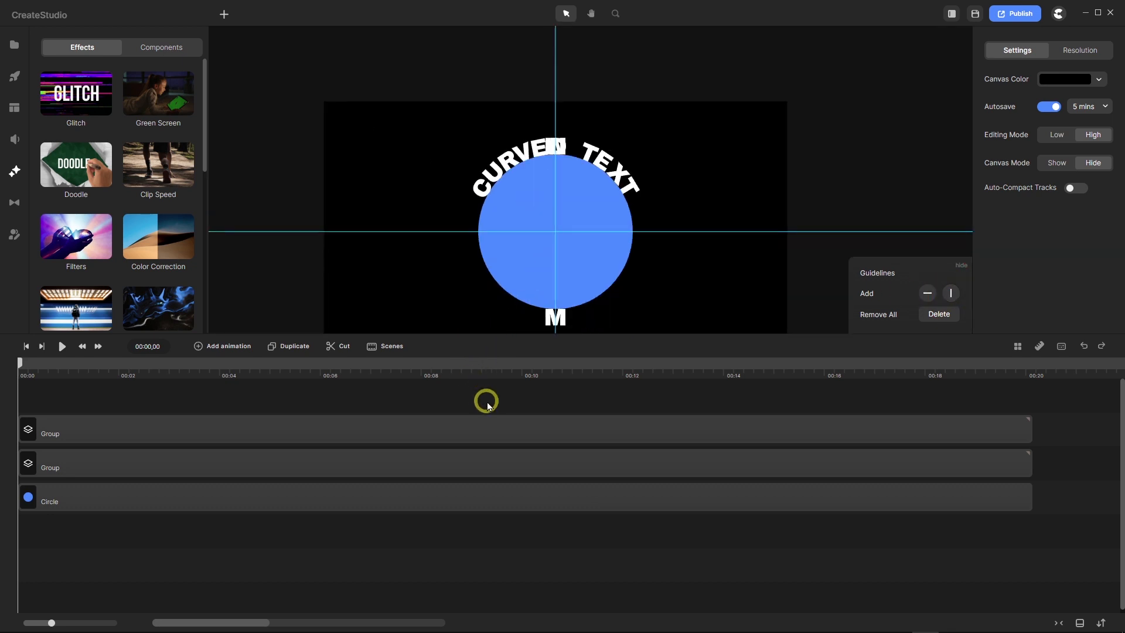
{"action": "left_click_drag", "start_coordinate": [487, 402], "coordinate": [459, 463]}
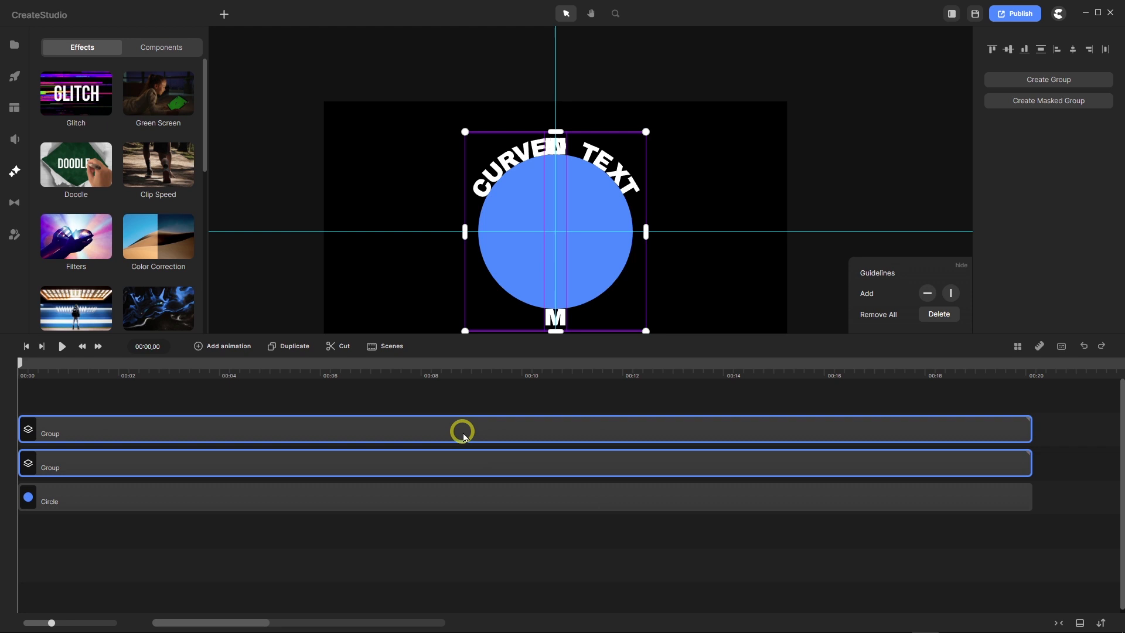
{"action": "left_click", "coordinate": [463, 436]}
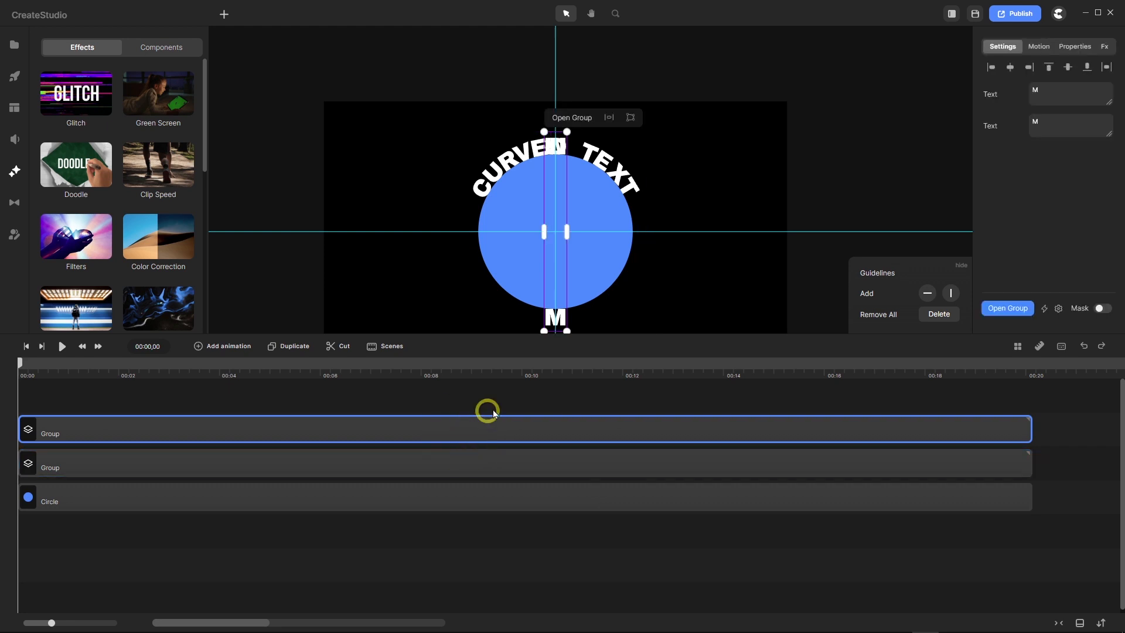
{"action": "left_click", "coordinate": [1080, 49]}
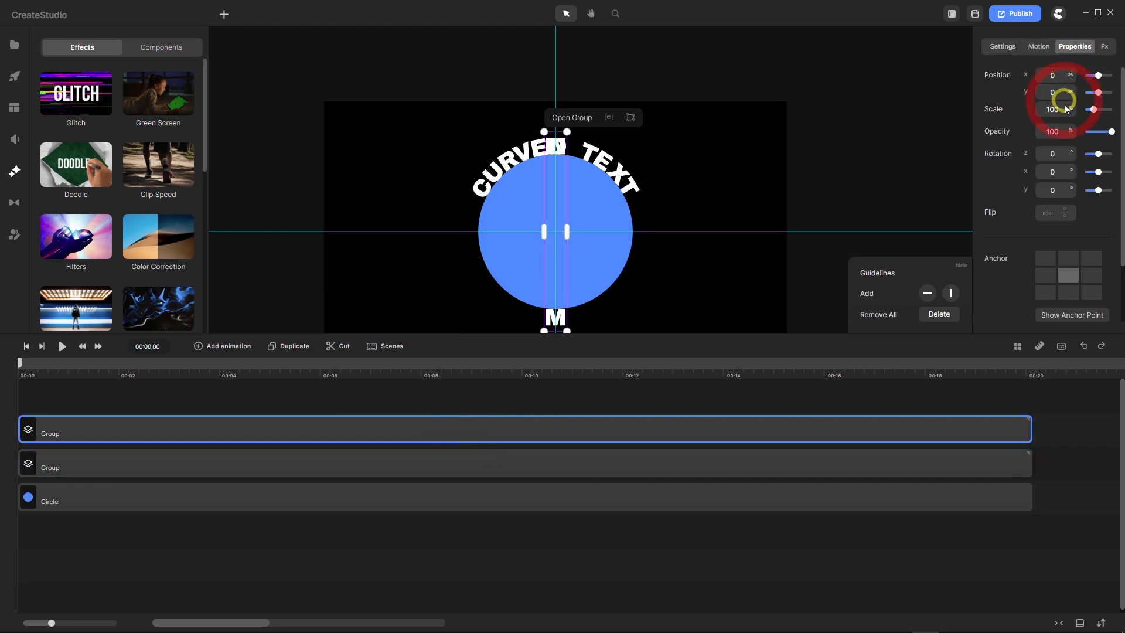
{"action": "left_click", "coordinate": [1069, 316]}
{"action": "scroll", "coordinate": [554, 238], "scroll_direction": "up", "scroll_amount": 5}
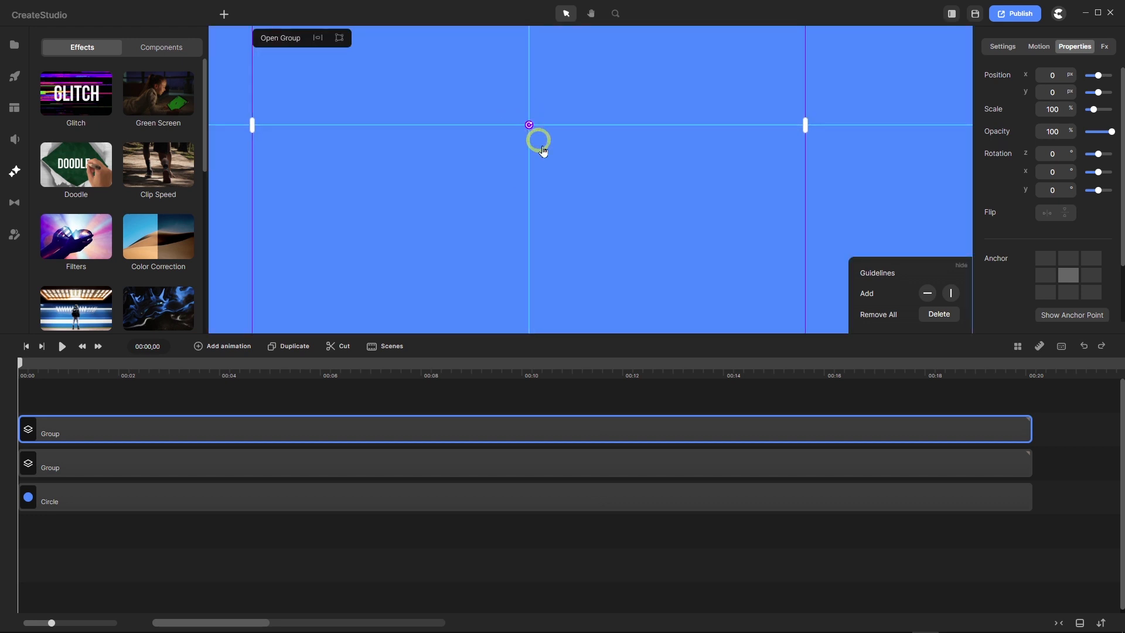
{"action": "scroll", "coordinate": [574, 202], "scroll_direction": "down", "scroll_amount": 5}
{"action": "scroll", "coordinate": [574, 204], "scroll_direction": "down", "scroll_amount": 4}
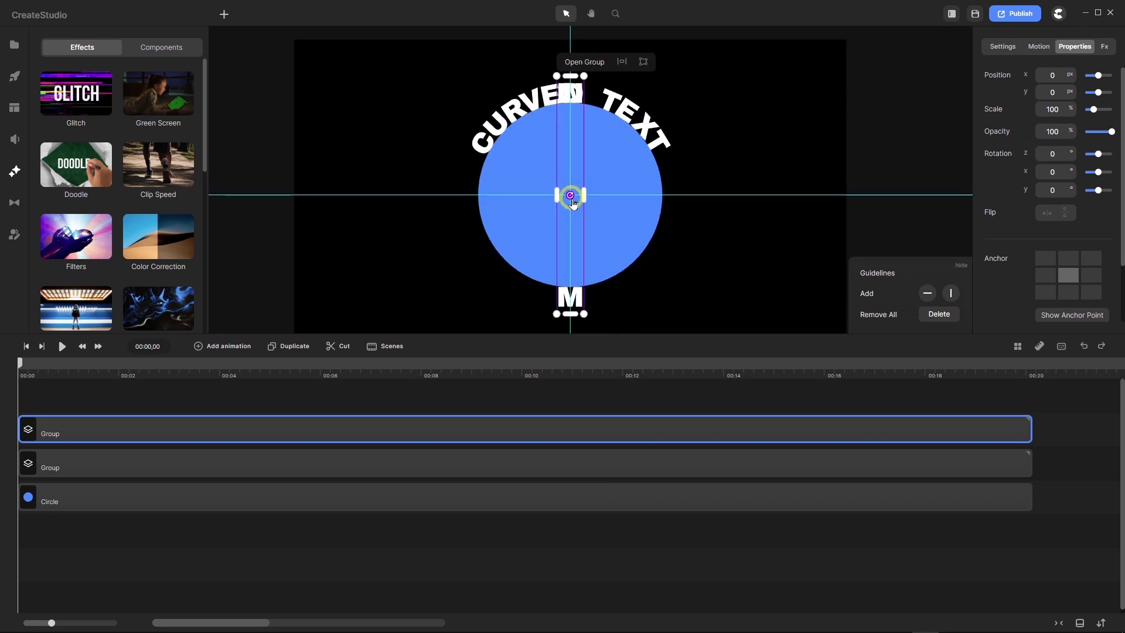
Delete the upper M inside the M group and return to the main timeline.
{"action": "double_click", "coordinate": [401, 430]}
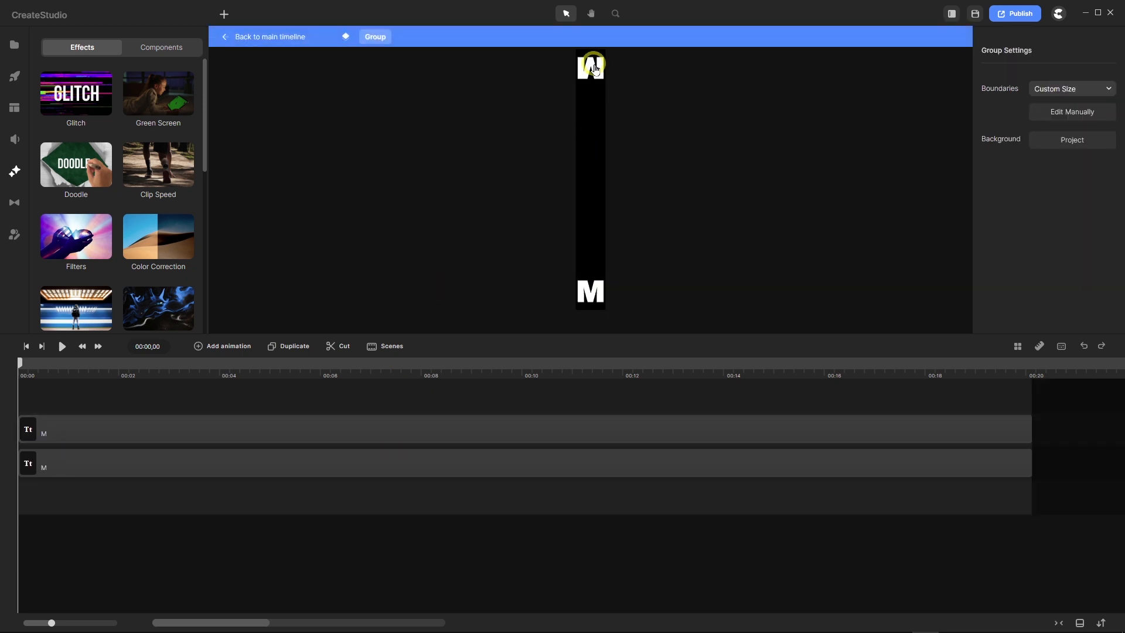
{"action": "left_click", "coordinate": [234, 466]}
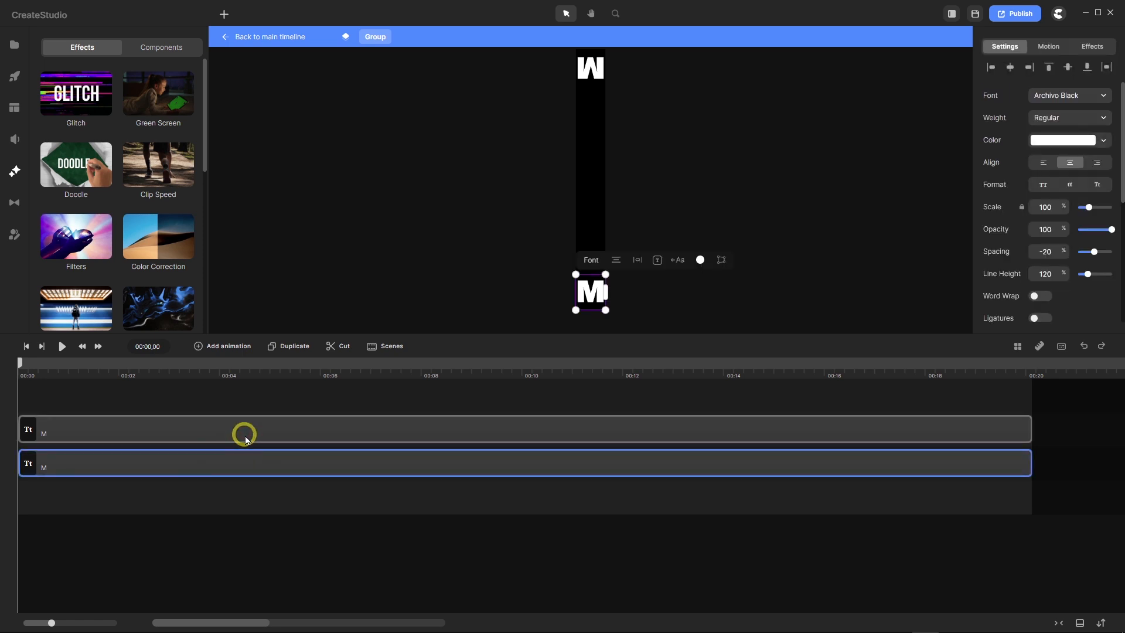
{"action": "left_click", "coordinate": [245, 436]}
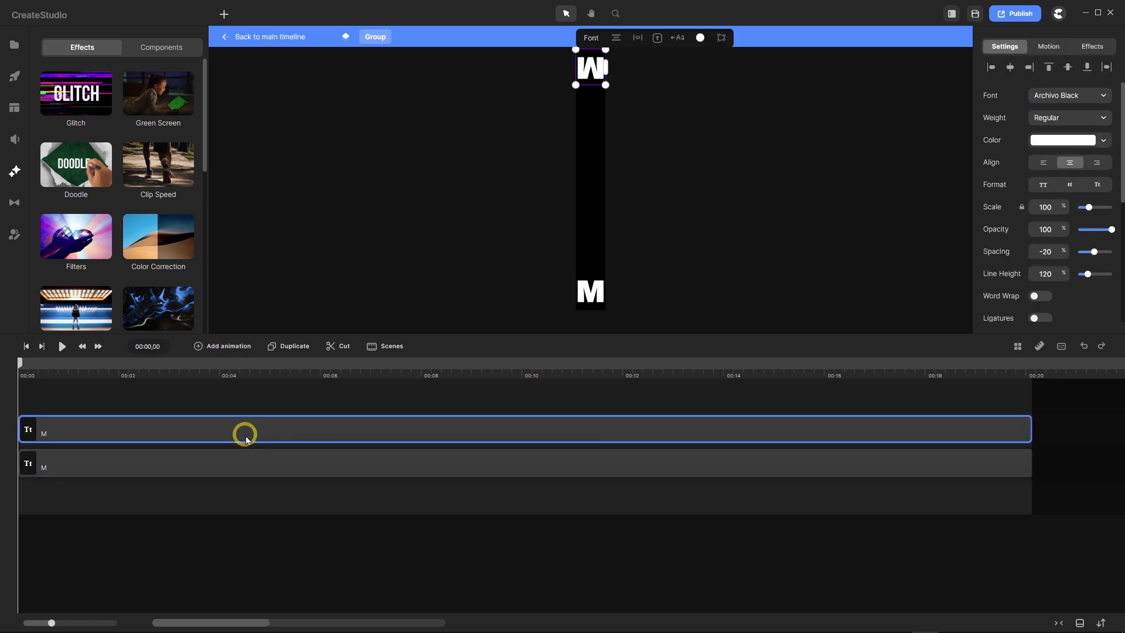
{"action": "key", "text": "Delete"}
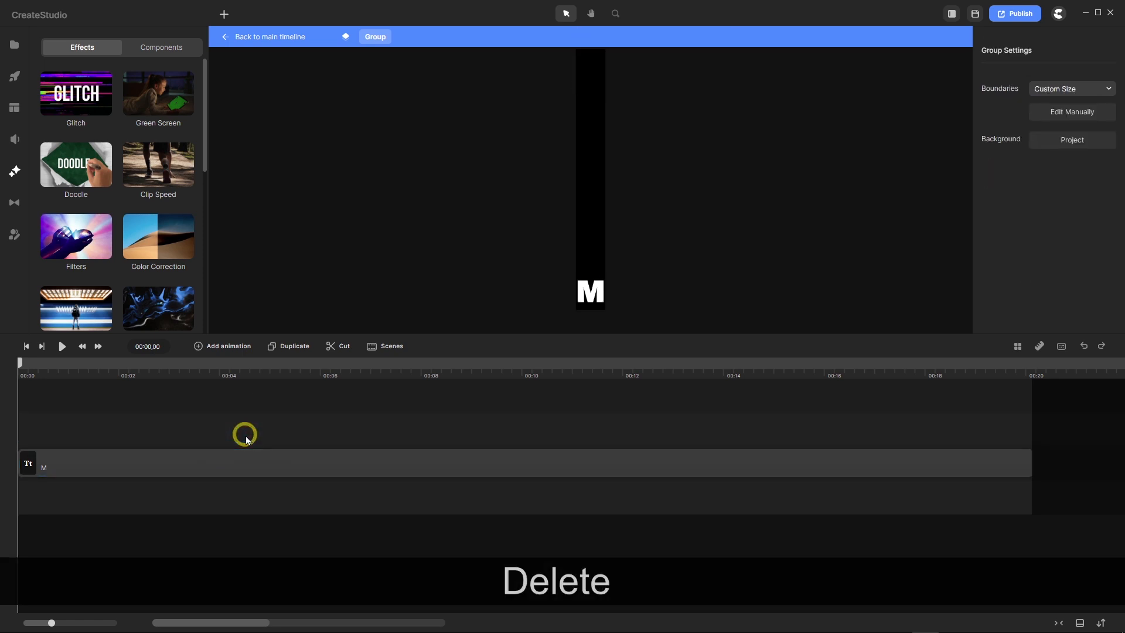
{"action": "left_click", "coordinate": [270, 37]}
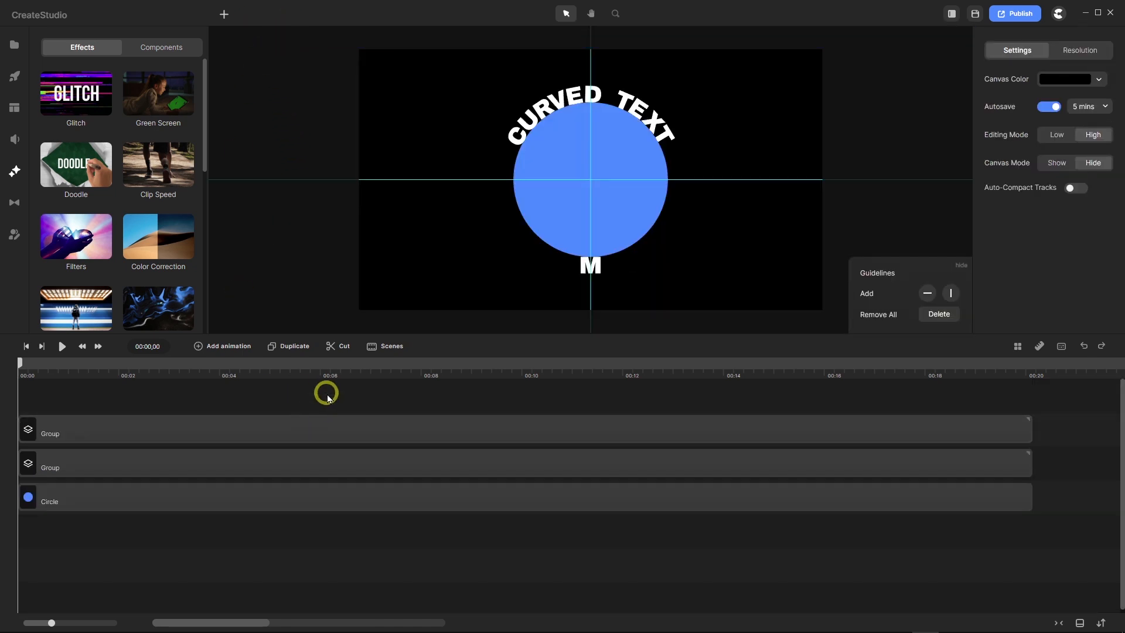
Enlarge the canvas area and change the M group's text to "C".
{"action": "left_click_drag", "start_coordinate": [361, 334], "coordinate": [367, 398]}
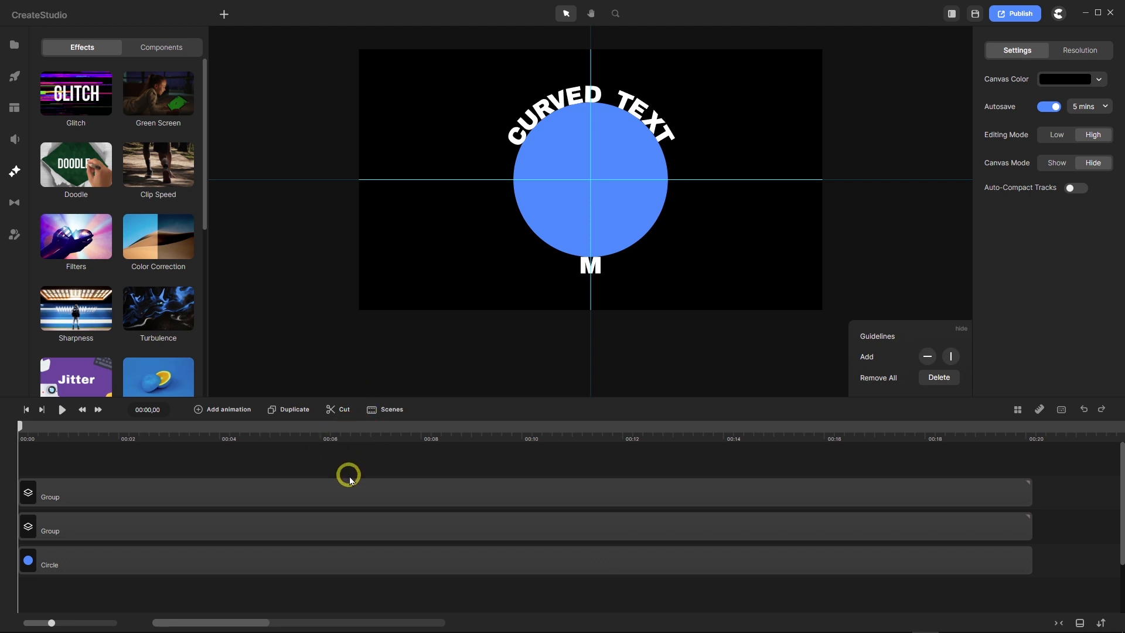
{"action": "left_click", "coordinate": [354, 491]}
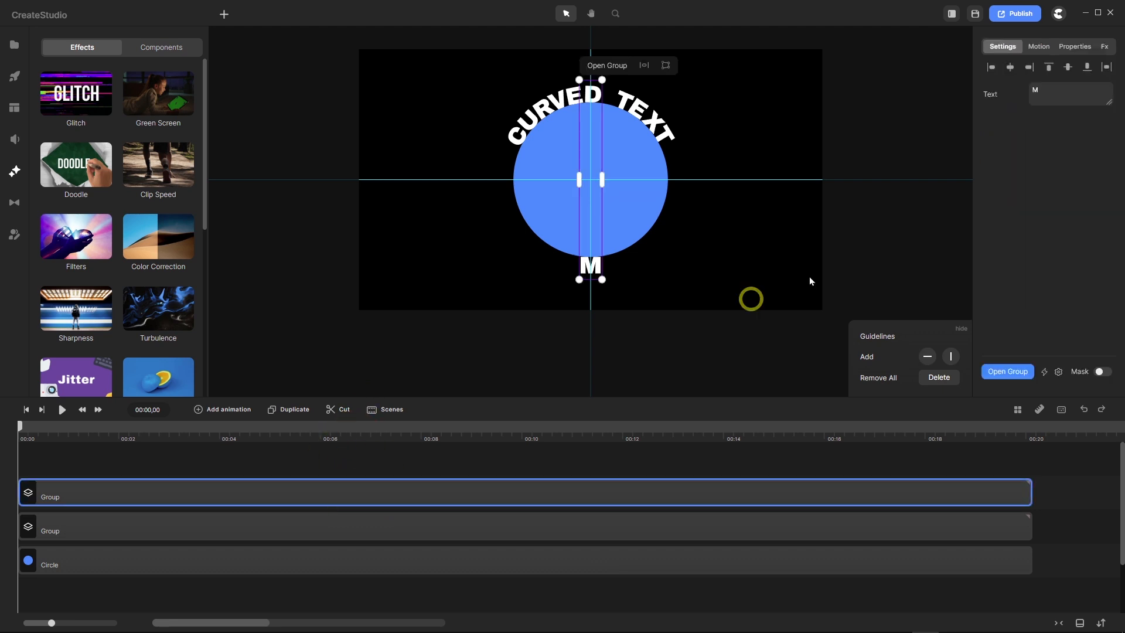
{"action": "left_click_drag", "start_coordinate": [1064, 96], "coordinate": [1033, 88]}
{"action": "key", "text": "shift"}
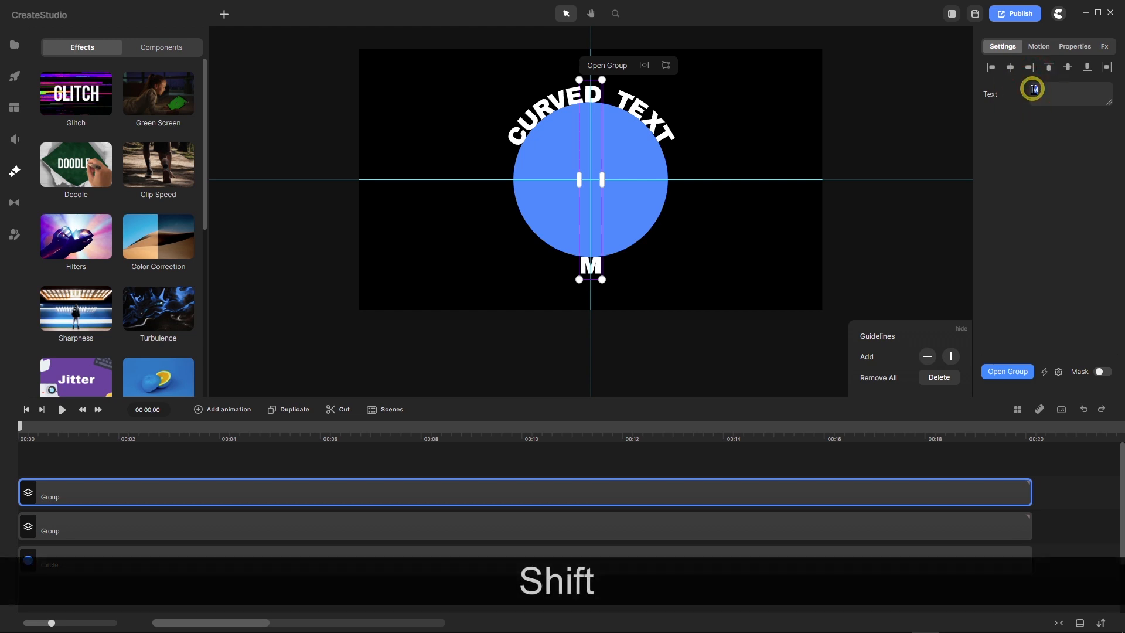
{"action": "type", "text": "C"}
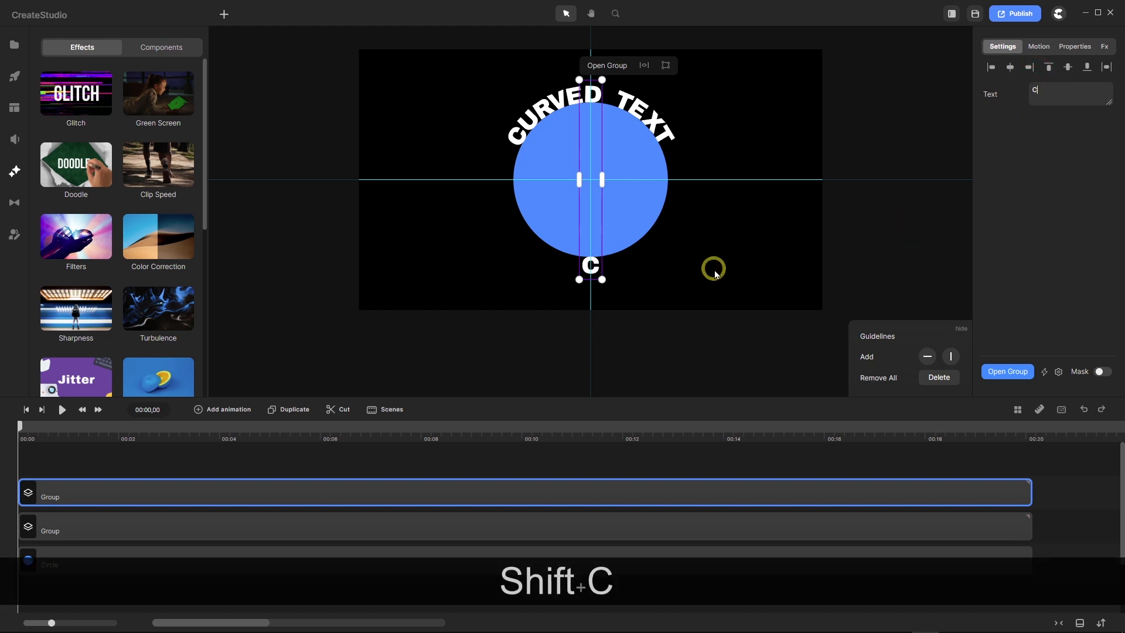
Rotate the C group clockwise about the circle's centre until the C sits at the circle's lower-left edge, and inspect its placement.
{"action": "left_click_drag", "start_coordinate": [609, 283], "coordinate": [510, 254]}
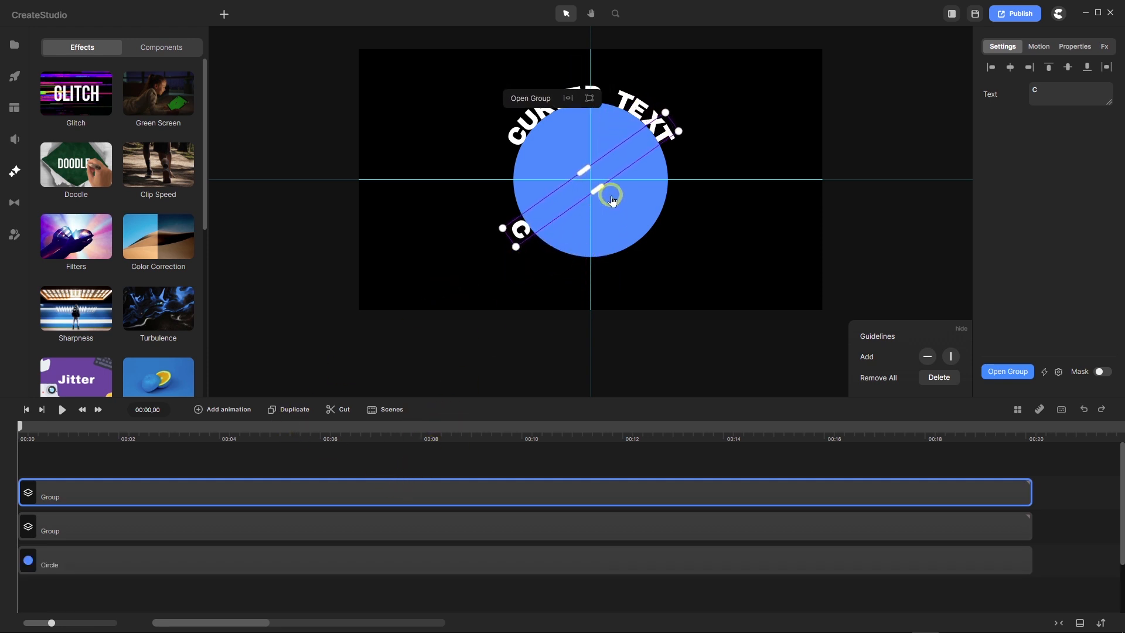
{"action": "scroll", "coordinate": [609, 193], "scroll_direction": "up", "scroll_amount": 5}
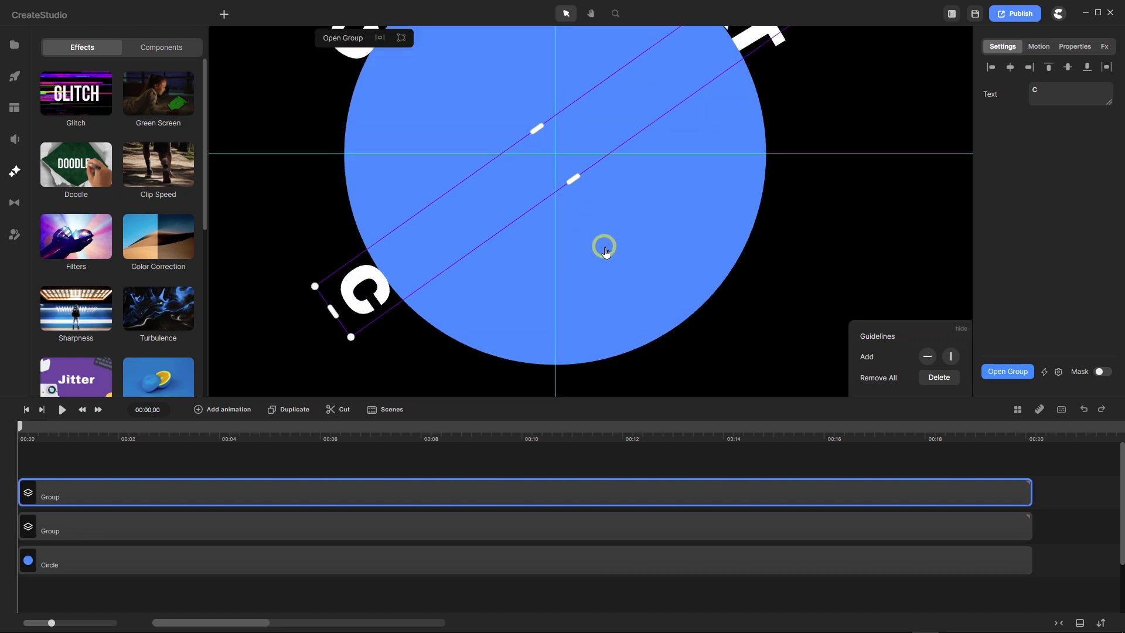
{"action": "scroll", "coordinate": [603, 246], "scroll_direction": "down", "scroll_amount": 2}
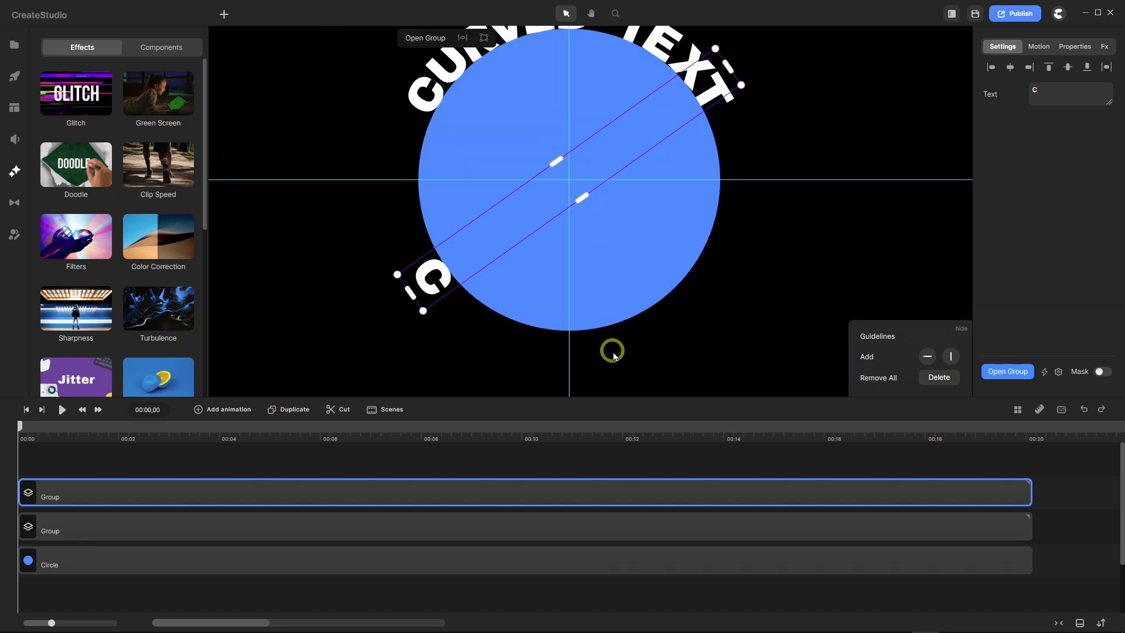
{"action": "scroll", "coordinate": [613, 355], "scroll_direction": "up", "scroll_amount": 2}
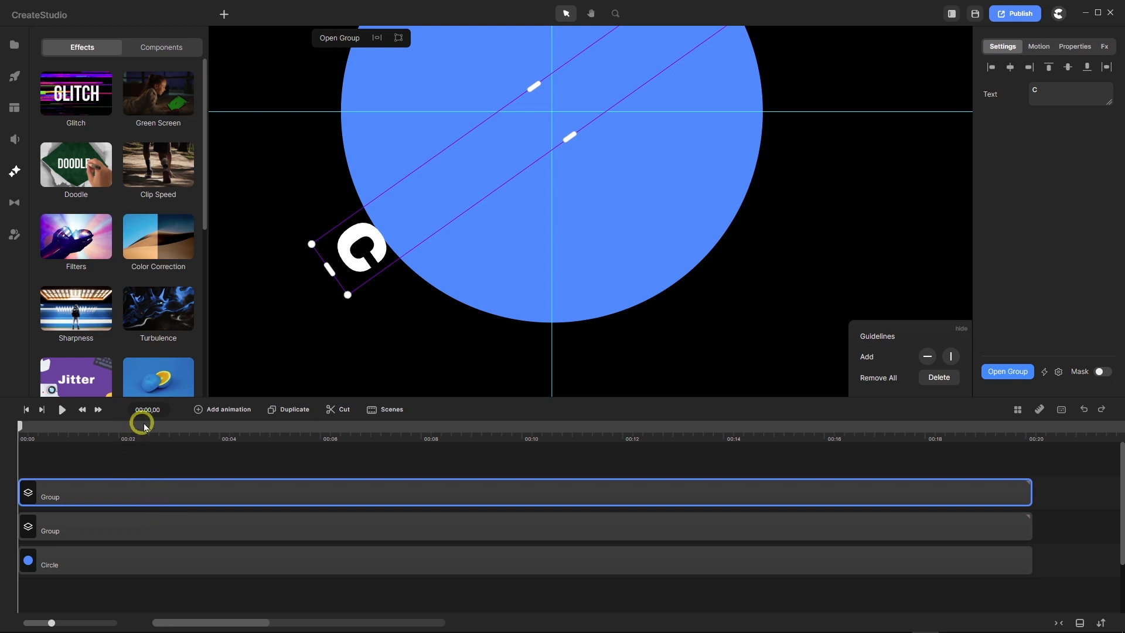
Duplicate the C group, change the copy's text to "U", and rotate it counterclockwise about the circle's centre until it sits beside the C.
{"action": "left_click", "coordinate": [287, 411]}
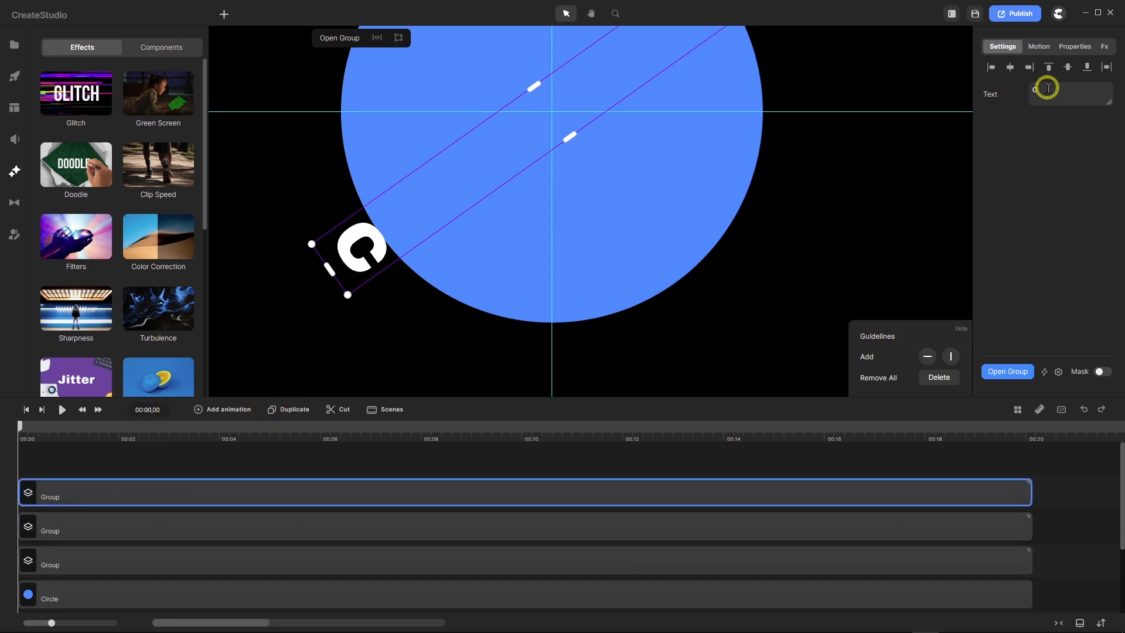
{"action": "left_click_drag", "start_coordinate": [1048, 88], "coordinate": [1034, 88]}
{"action": "type", "text": "U"}
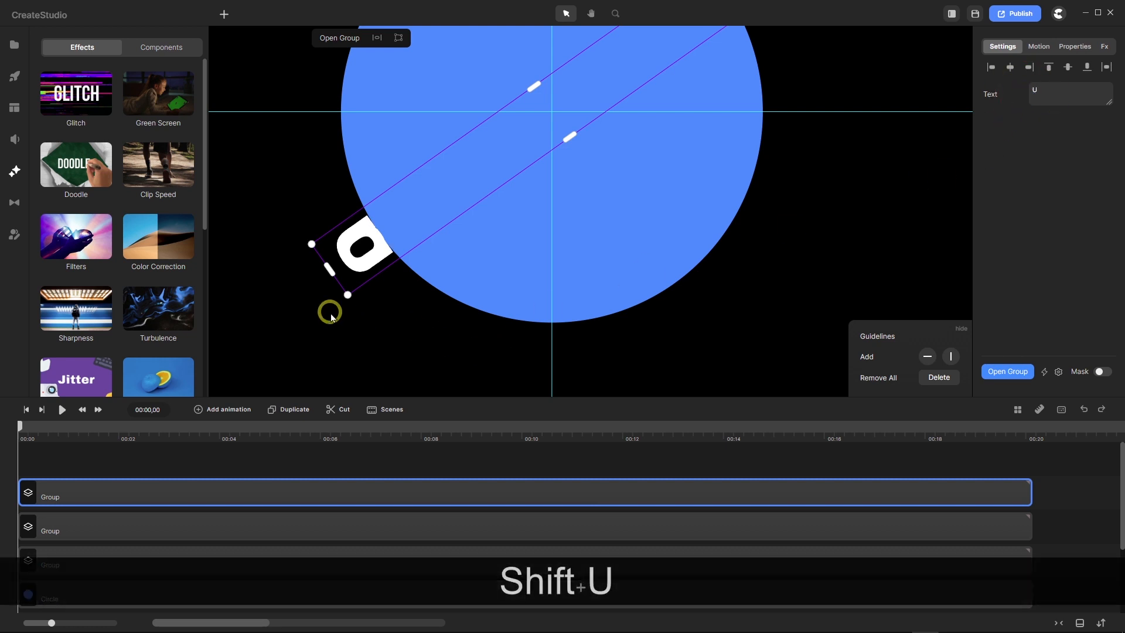
{"action": "left_click_drag", "start_coordinate": [344, 305], "coordinate": [389, 351]}
Compare the lower C–U spacing with the same letters in the upper arc and rotate the U group slightly closer to the C.
{"action": "scroll", "coordinate": [507, 284], "scroll_direction": "down", "scroll_amount": 3}
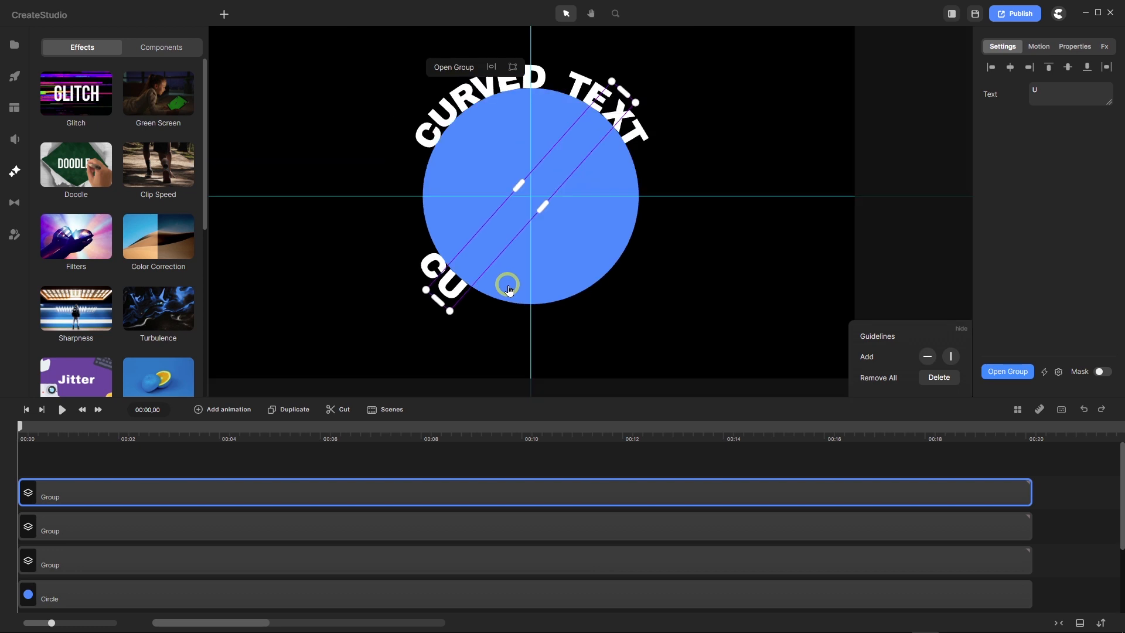
{"action": "scroll", "coordinate": [452, 135], "scroll_direction": "up", "scroll_amount": 5}
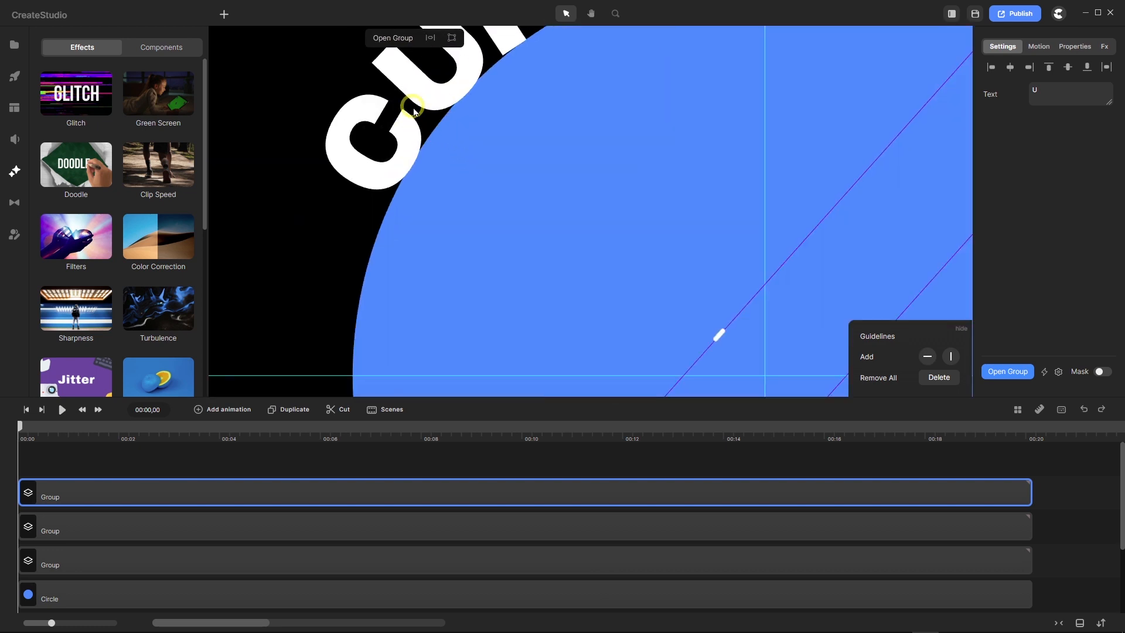
{"action": "scroll", "coordinate": [491, 235], "scroll_direction": "down", "scroll_amount": 4}
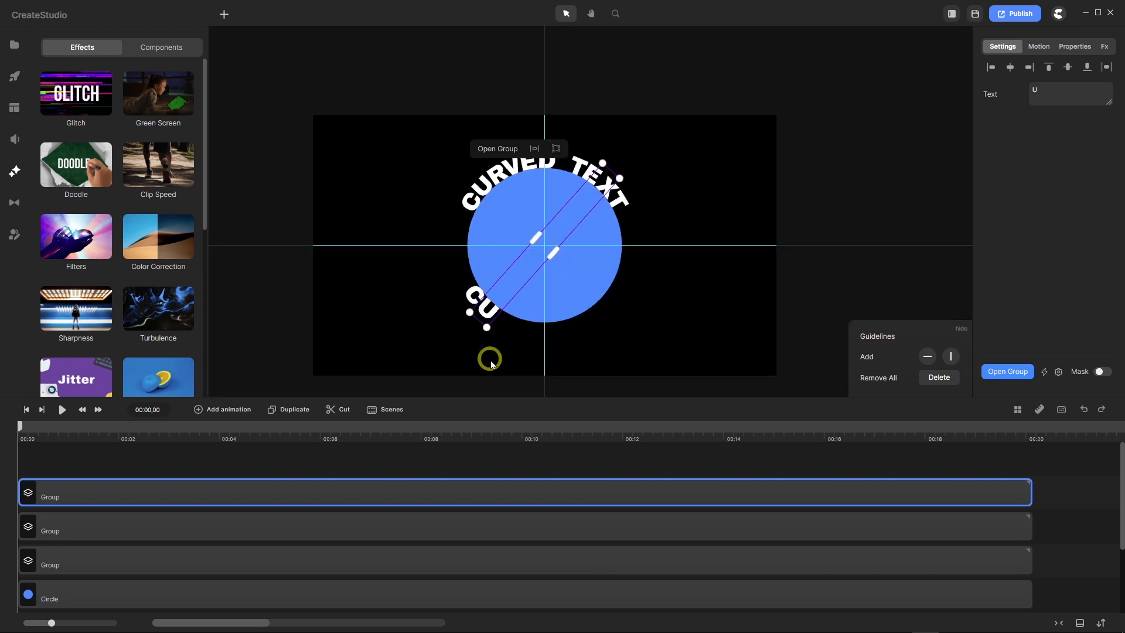
{"action": "scroll", "coordinate": [492, 347], "scroll_direction": "up", "scroll_amount": 5}
{"action": "scroll", "coordinate": [495, 341], "scroll_direction": "up", "scroll_amount": 1}
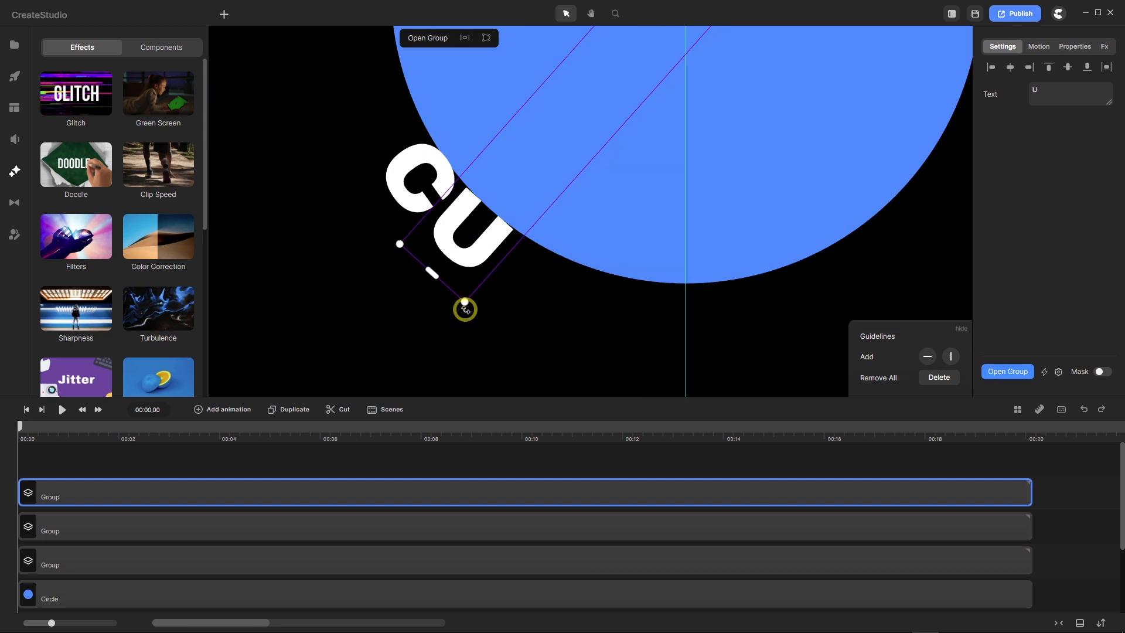
{"action": "left_click_drag", "start_coordinate": [465, 310], "coordinate": [465, 310]}
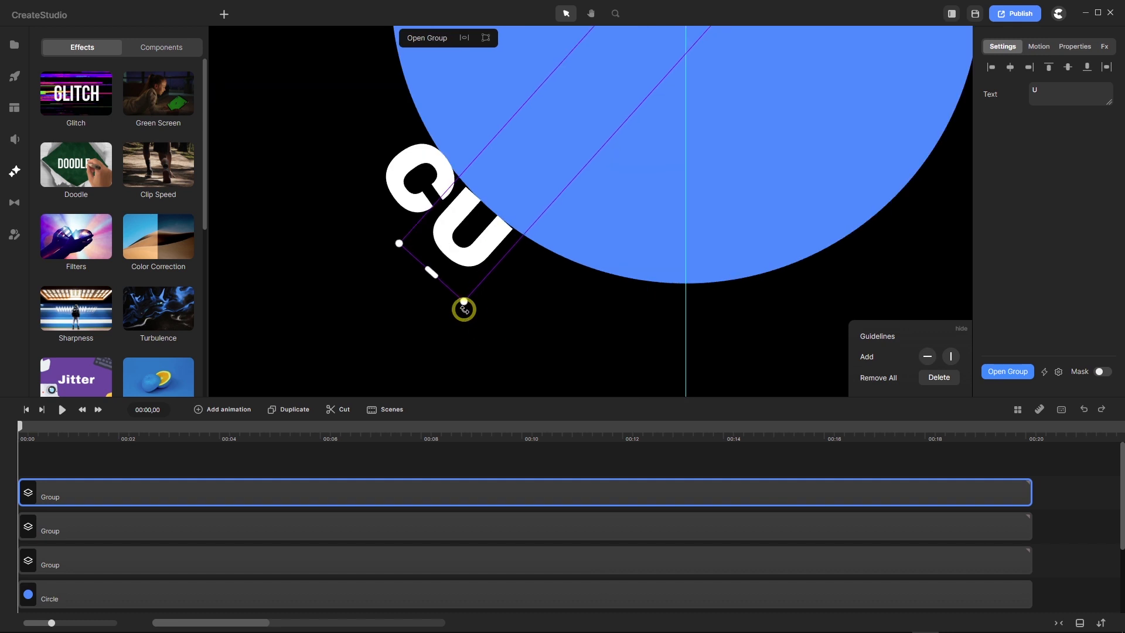
Duplicate the U group, change the copy's text to "R", and rotate it counterclockwise about the circle's centre until it sits beside the U.
{"action": "left_click", "coordinate": [288, 409]}
{"action": "left_click", "coordinate": [1028, 90]}
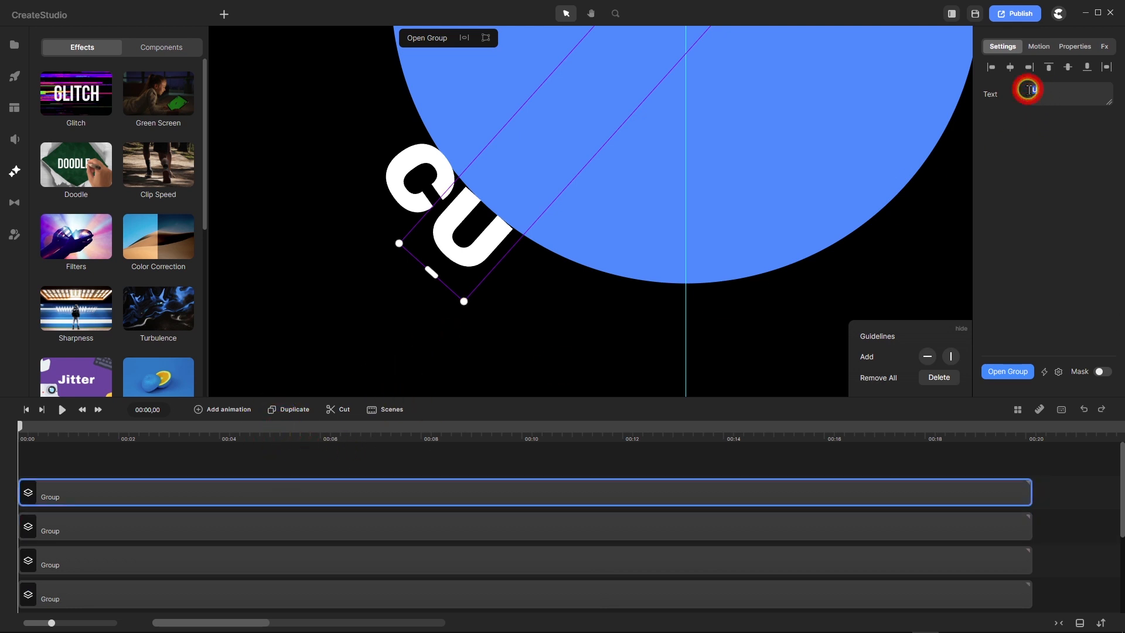
{"action": "type", "text": "R"}
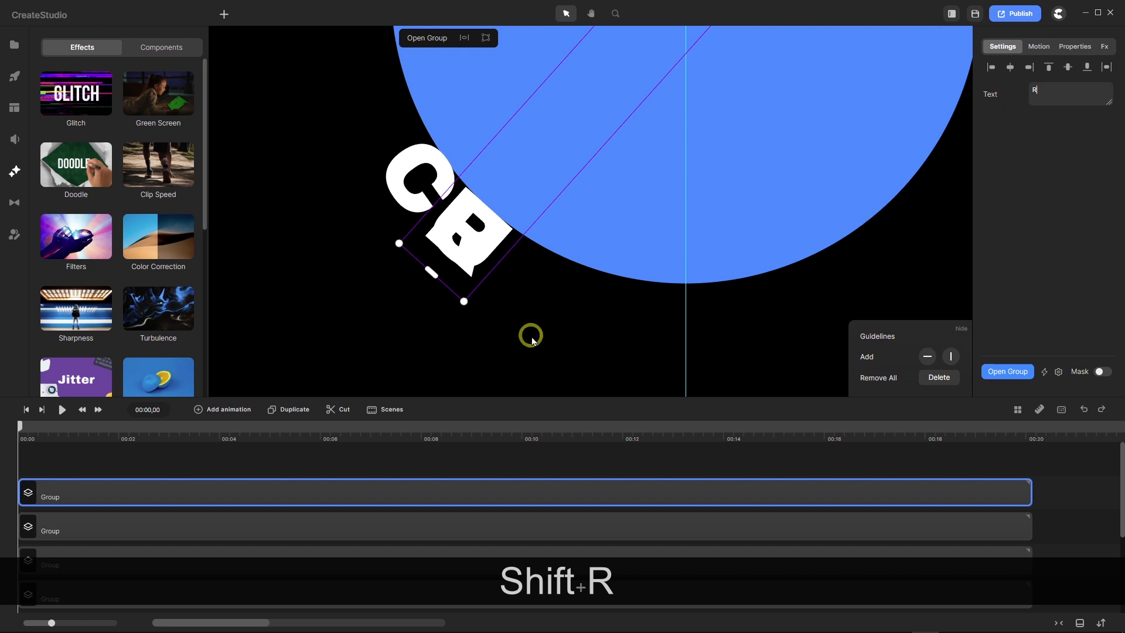
{"action": "left_click_drag", "start_coordinate": [463, 309], "coordinate": [536, 361]}
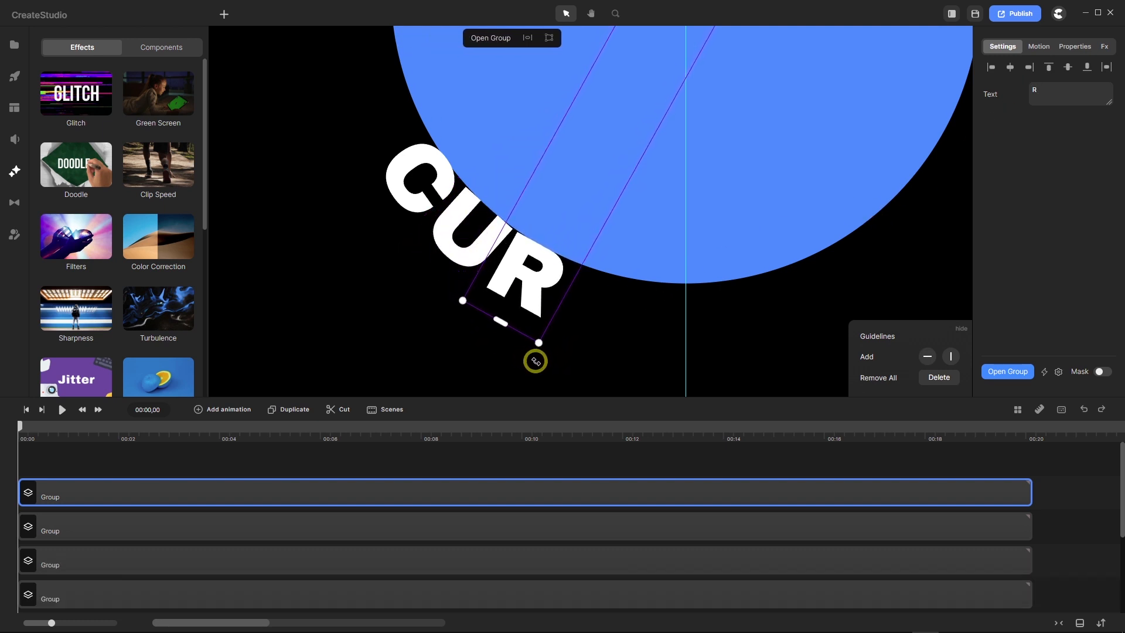
{"action": "left_click", "coordinate": [493, 395]}
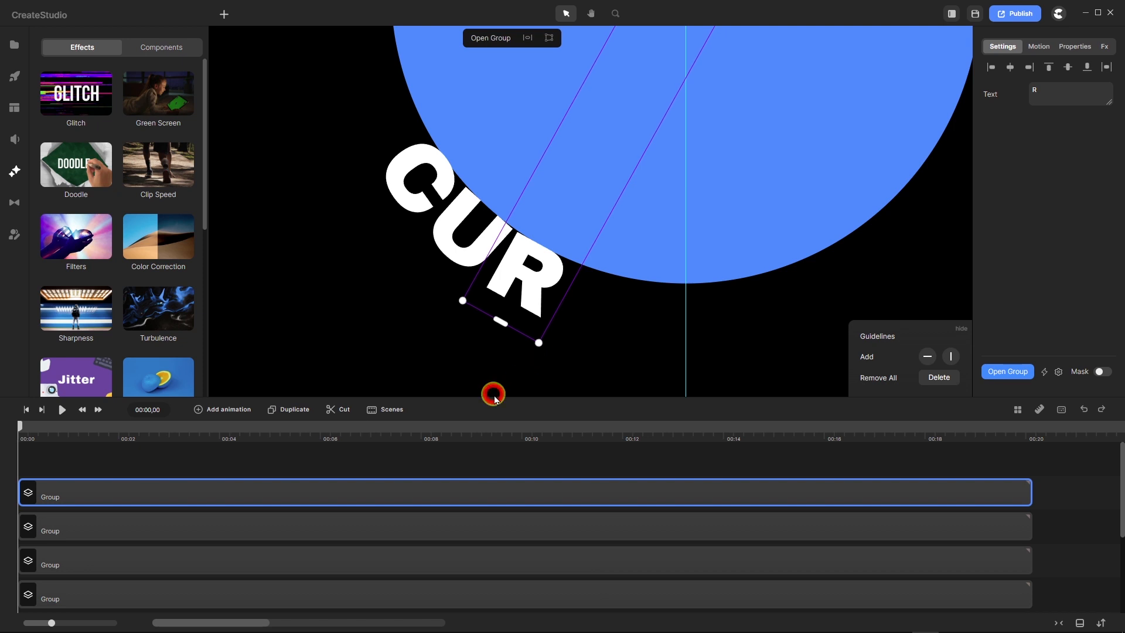
Duplicate the R letter group of the lower curved text and change the copy's text to V.
{"action": "left_click", "coordinate": [292, 411]}
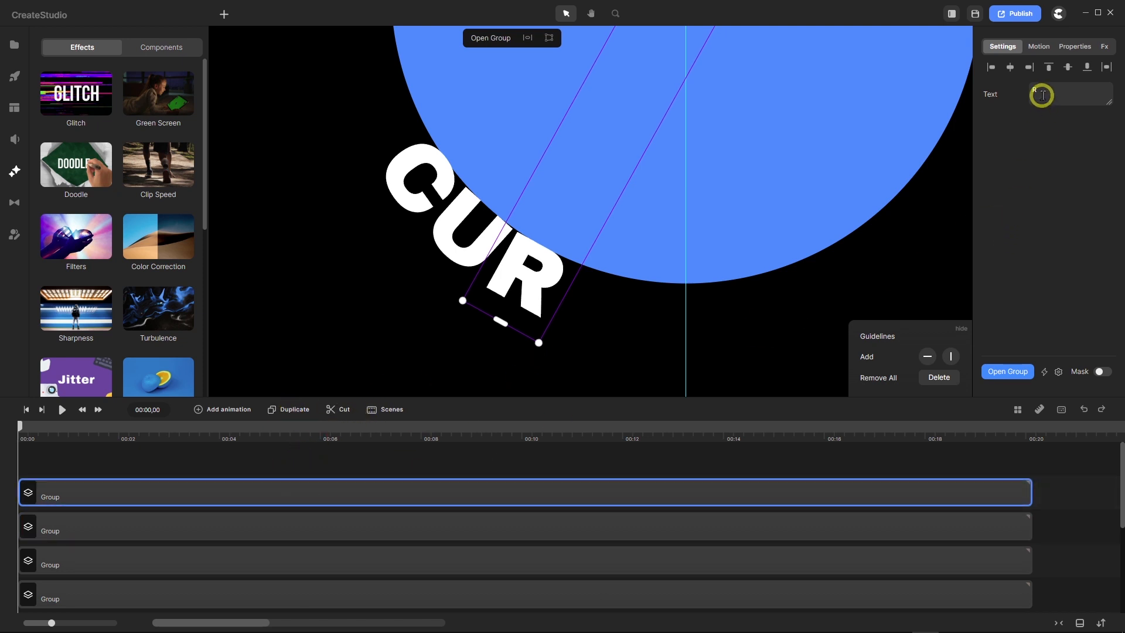
{"action": "left_click_drag", "start_coordinate": [1042, 95], "coordinate": [1026, 90]}
{"action": "type", "text": "V"}
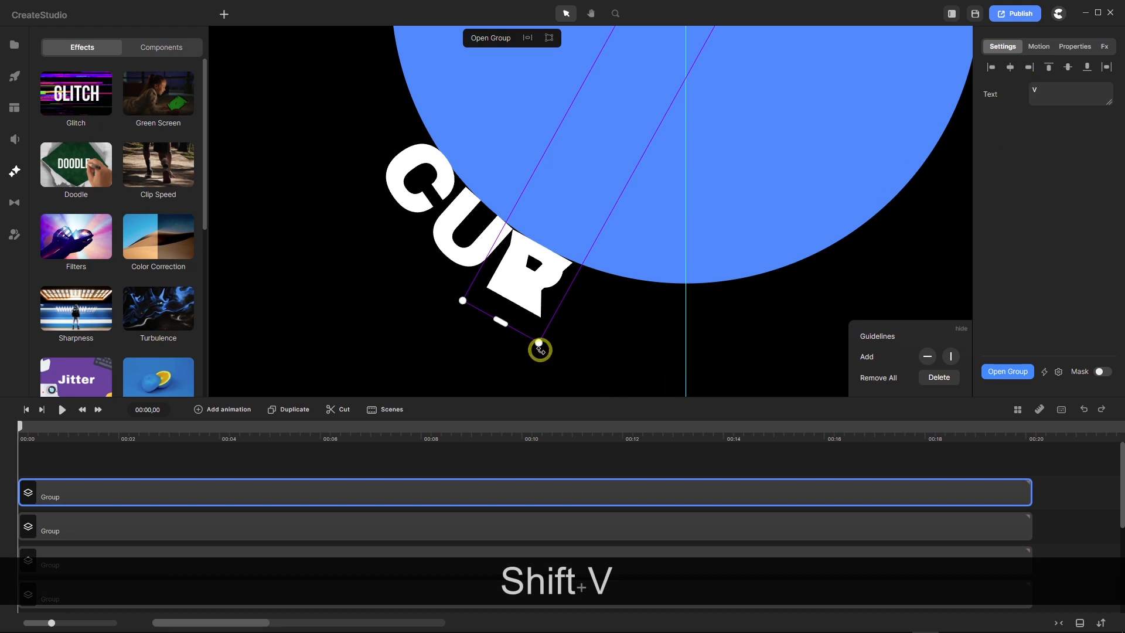
{"action": "left_click_drag", "start_coordinate": [540, 350], "coordinate": [591, 373]}
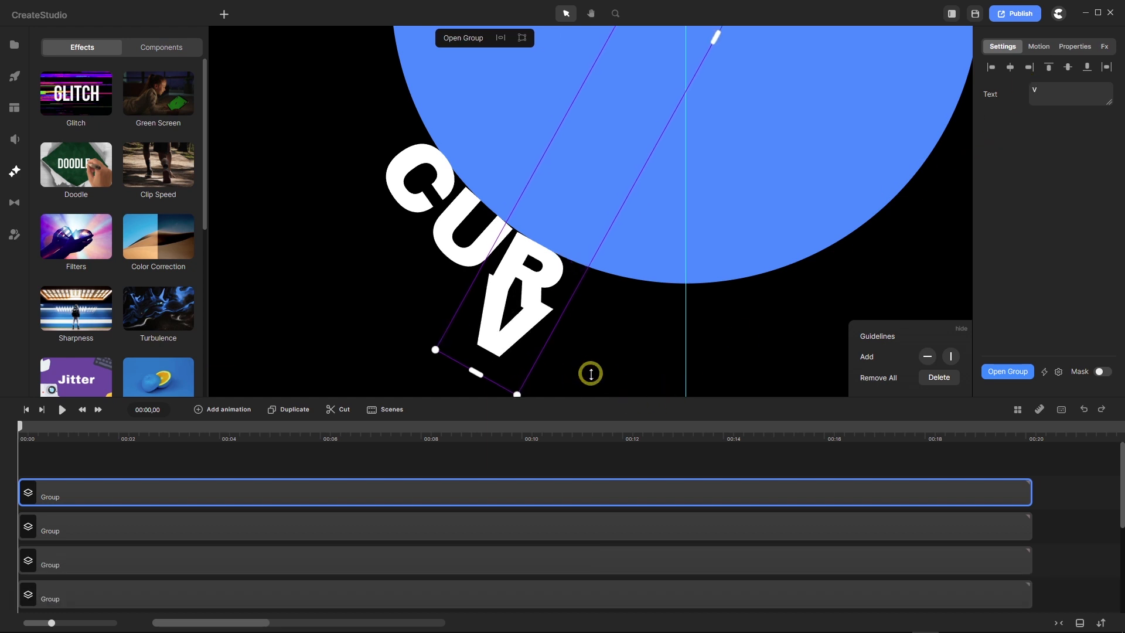
{"action": "scroll", "coordinate": [616, 332], "scroll_direction": "down", "scroll_amount": 2}
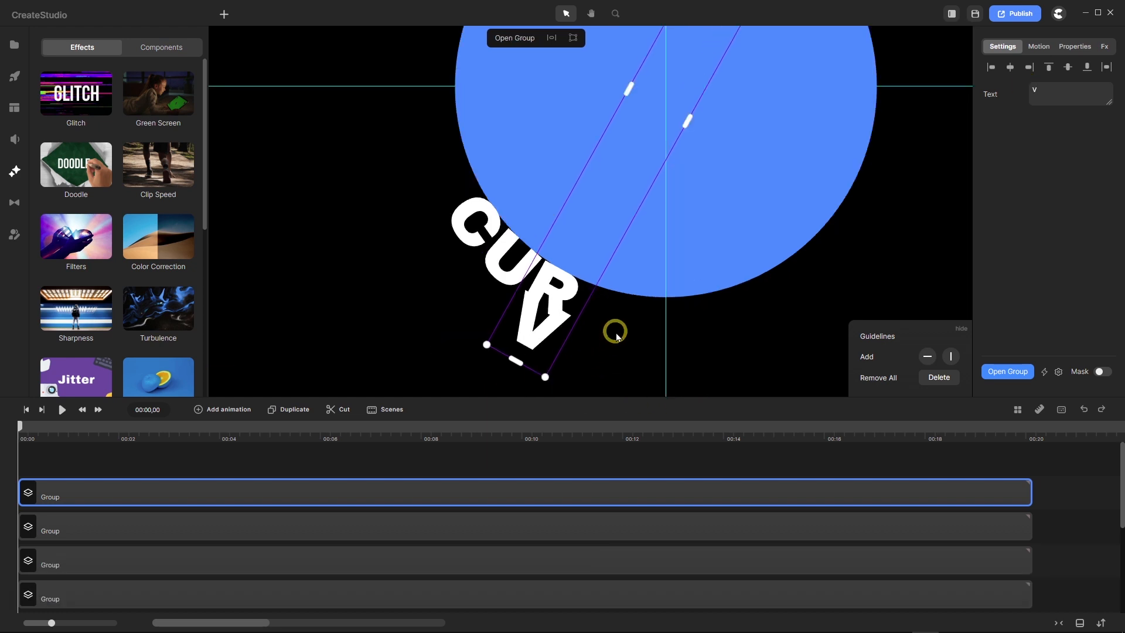
{"action": "left_click", "coordinate": [1083, 410]}
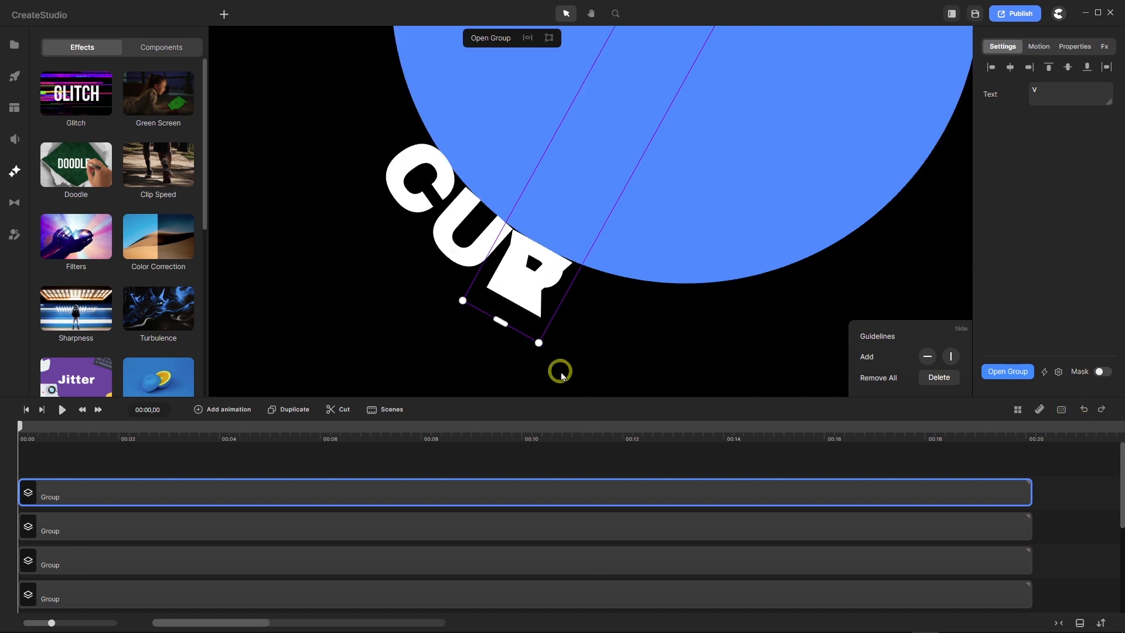
Rotate the V group around the circle so the letter sits right after the R.
{"action": "left_click_drag", "start_coordinate": [544, 350], "coordinate": [613, 378]}
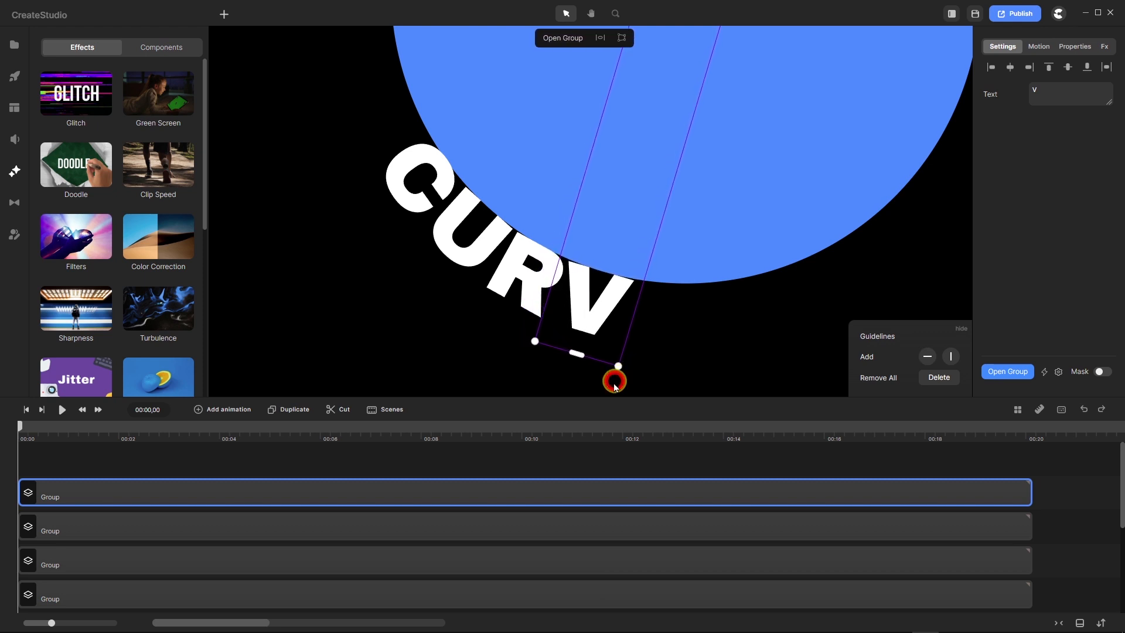
Duplicate the V letter group, change the copy's text to E, and rotate it into place after the V.
{"action": "left_click", "coordinate": [287, 409]}
{"action": "left_click", "coordinate": [573, 338]}
{"action": "left_click_drag", "start_coordinate": [1036, 88], "coordinate": [1018, 94]}
{"action": "type", "text": "E"}
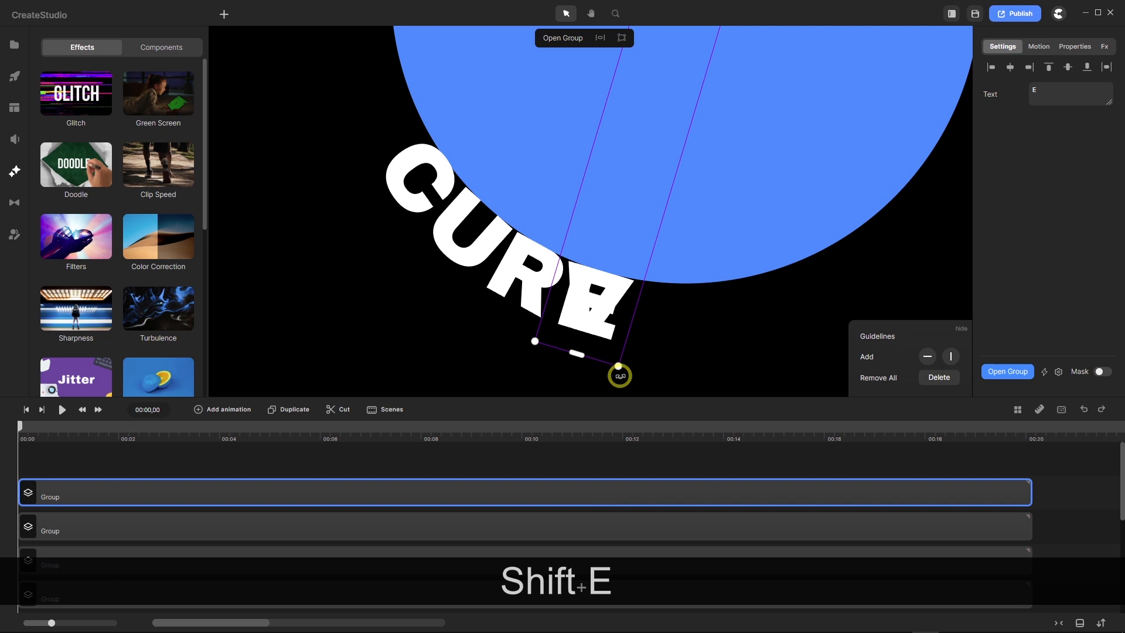
{"action": "left_click_drag", "start_coordinate": [620, 375], "coordinate": [709, 395]}
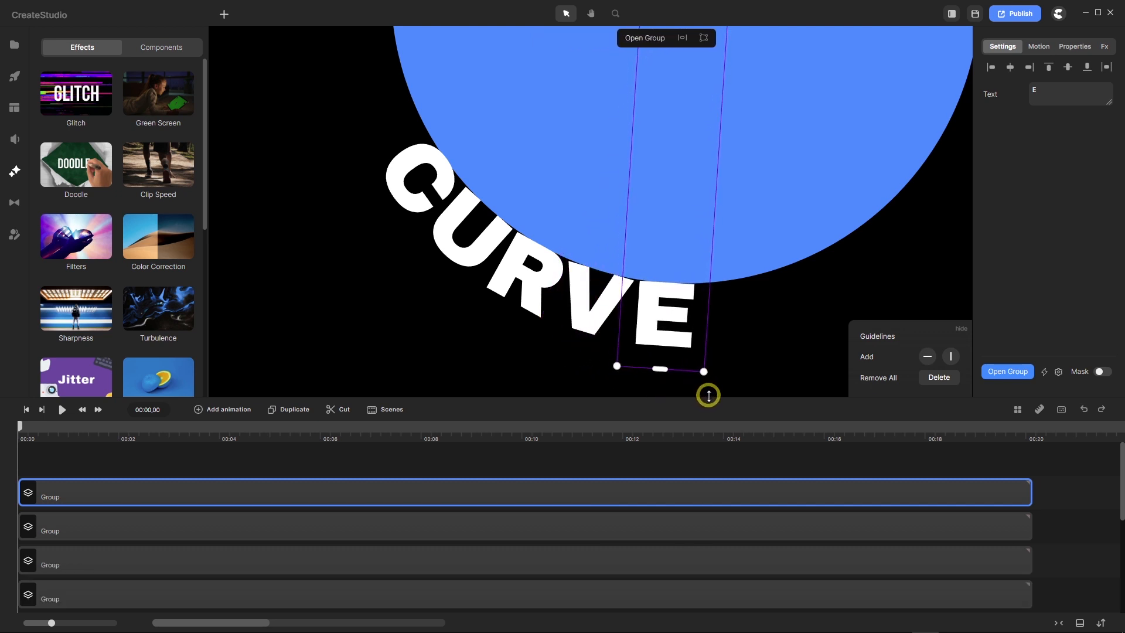
Duplicate the E letter group, change the copy's text to D, and rotate it into place to complete CURVED.
{"action": "left_click", "coordinate": [286, 410]}
{"action": "left_click", "coordinate": [805, 332]}
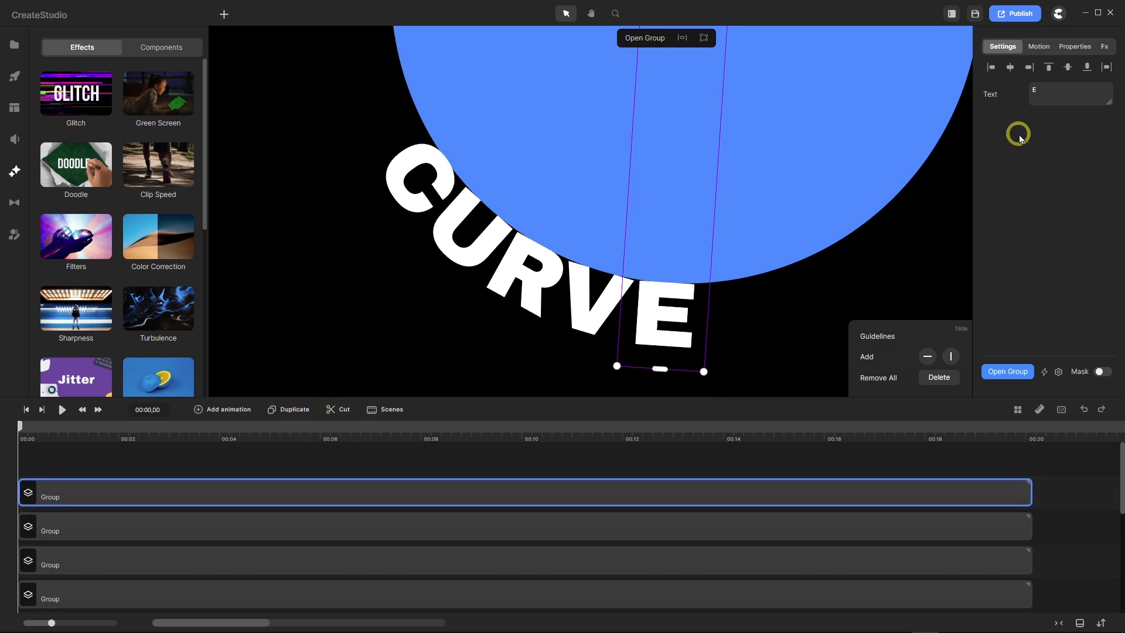
{"action": "left_click_drag", "start_coordinate": [1059, 89], "coordinate": [1022, 92]}
{"action": "type", "text": "D"}
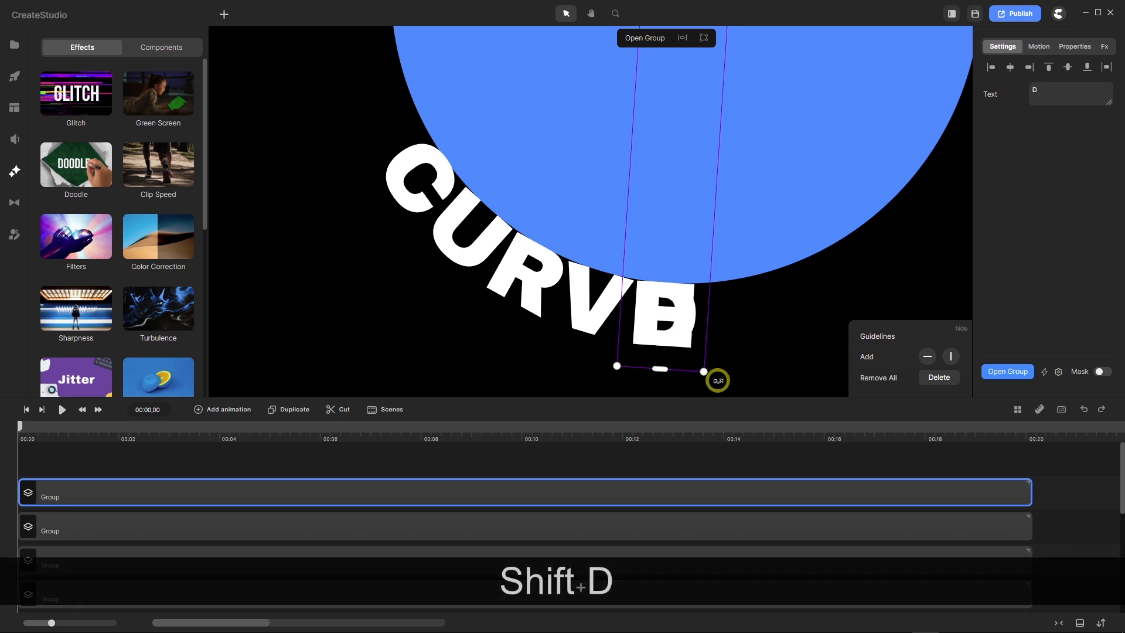
{"action": "left_click_drag", "start_coordinate": [710, 378], "coordinate": [796, 376]}
Duplicate the D letter group, change the copy's text to T, and rotate it past the D, leaving a word gap.
{"action": "scroll", "coordinate": [439, 325], "scroll_direction": "down", "scroll_amount": 3}
{"action": "scroll", "coordinate": [438, 325], "scroll_direction": "down", "scroll_amount": 2}
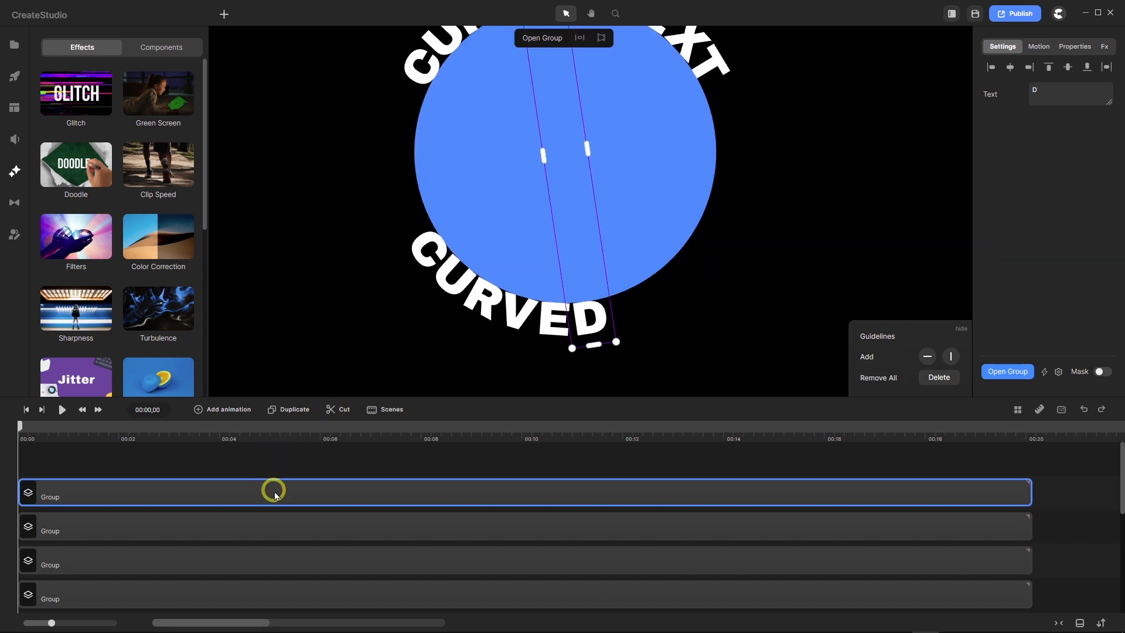
{"action": "left_click", "coordinate": [292, 407]}
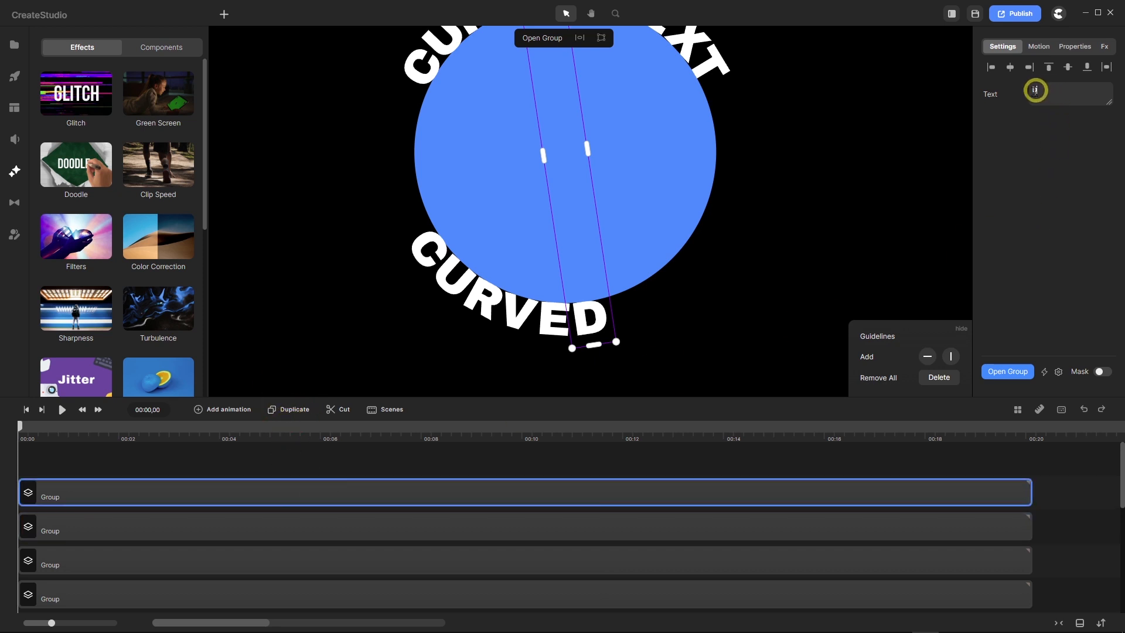
{"action": "left_click", "coordinate": [1036, 90]}
{"action": "type", "text": "T"}
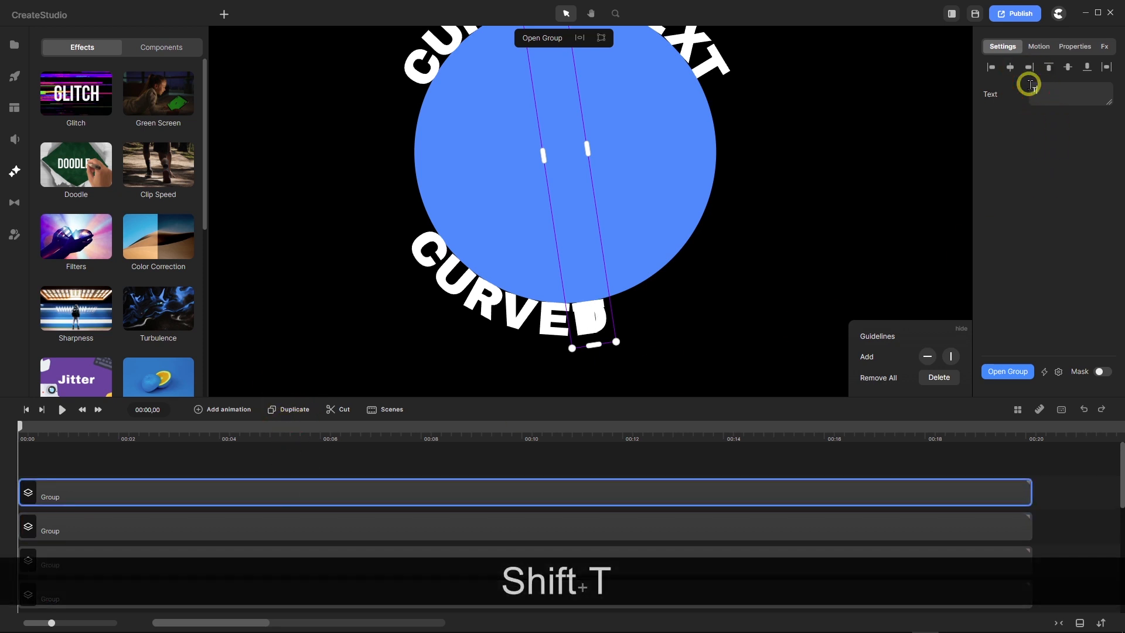
{"action": "scroll", "coordinate": [673, 242], "scroll_direction": "down", "scroll_amount": 2}
{"action": "scroll", "coordinate": [675, 167], "scroll_direction": "up", "scroll_amount": 2}
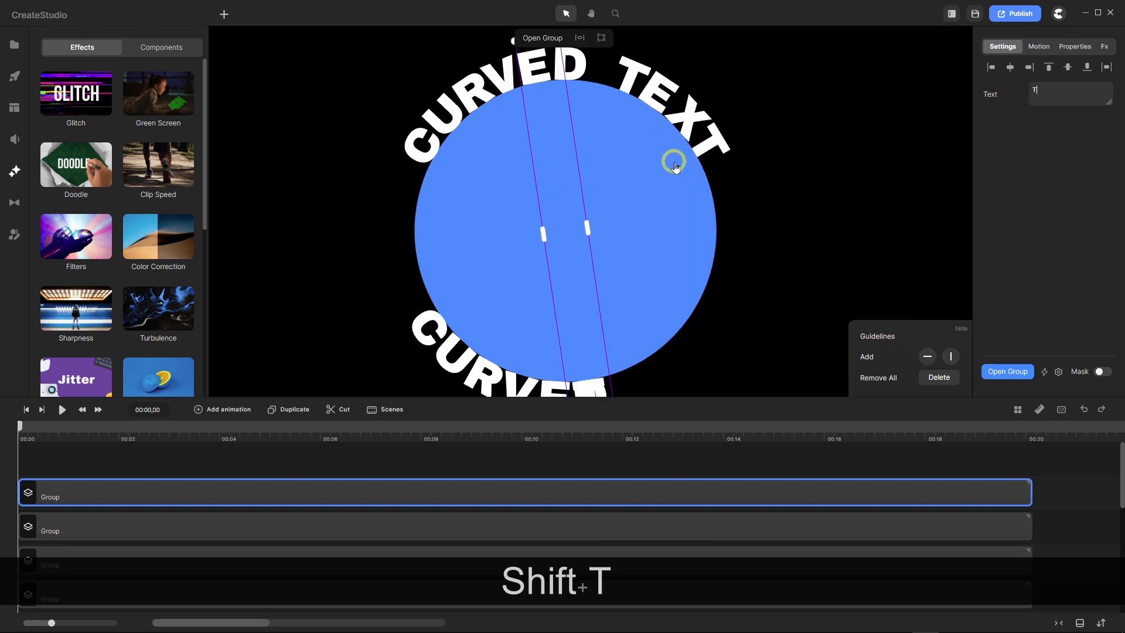
{"action": "scroll", "coordinate": [631, 169], "scroll_direction": "down", "scroll_amount": 2}
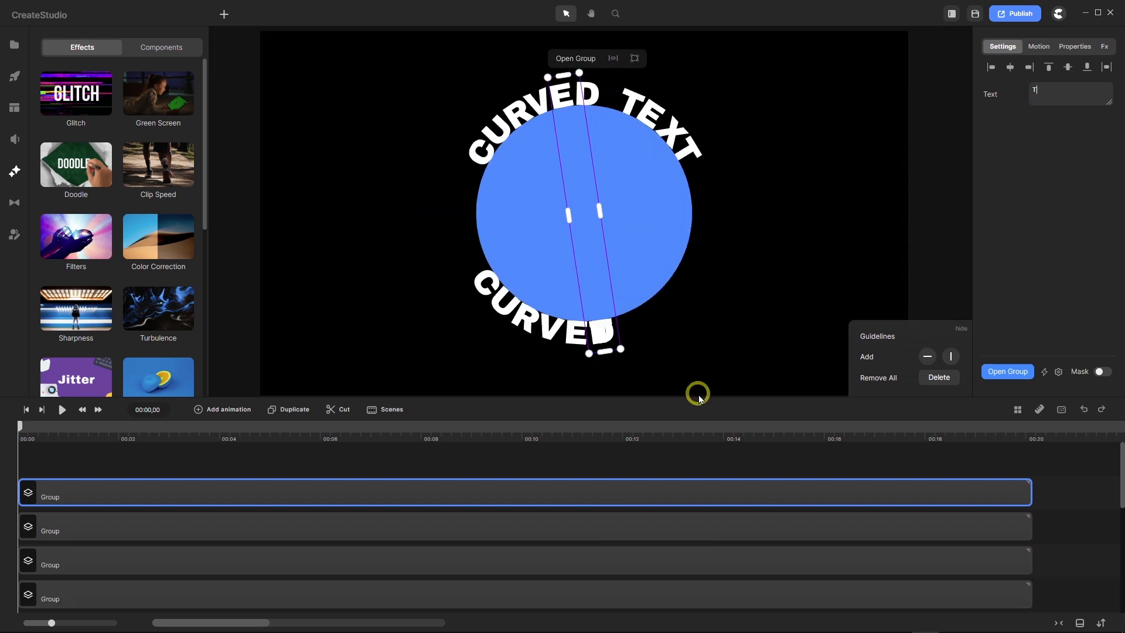
{"action": "left_click_drag", "start_coordinate": [628, 352], "coordinate": [679, 337]}
Duplicate the T letter group, change the copy's text to E, and rotate it to follow the T with even spacing.
{"action": "left_click", "coordinate": [296, 412]}
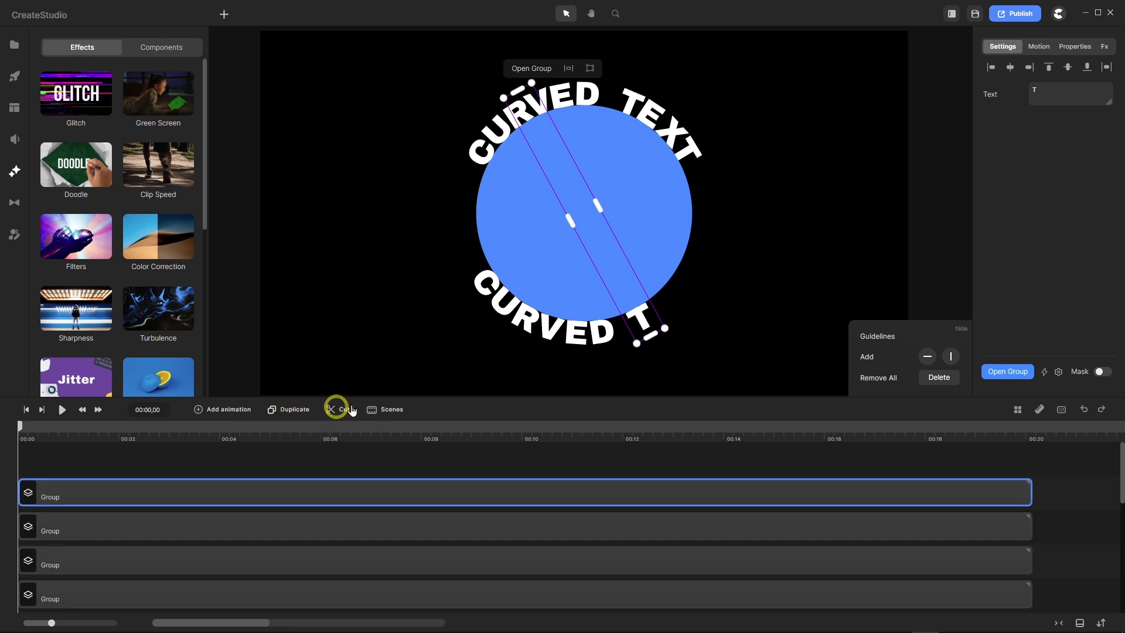
{"action": "left_click_drag", "start_coordinate": [1036, 89], "coordinate": [1020, 104]}
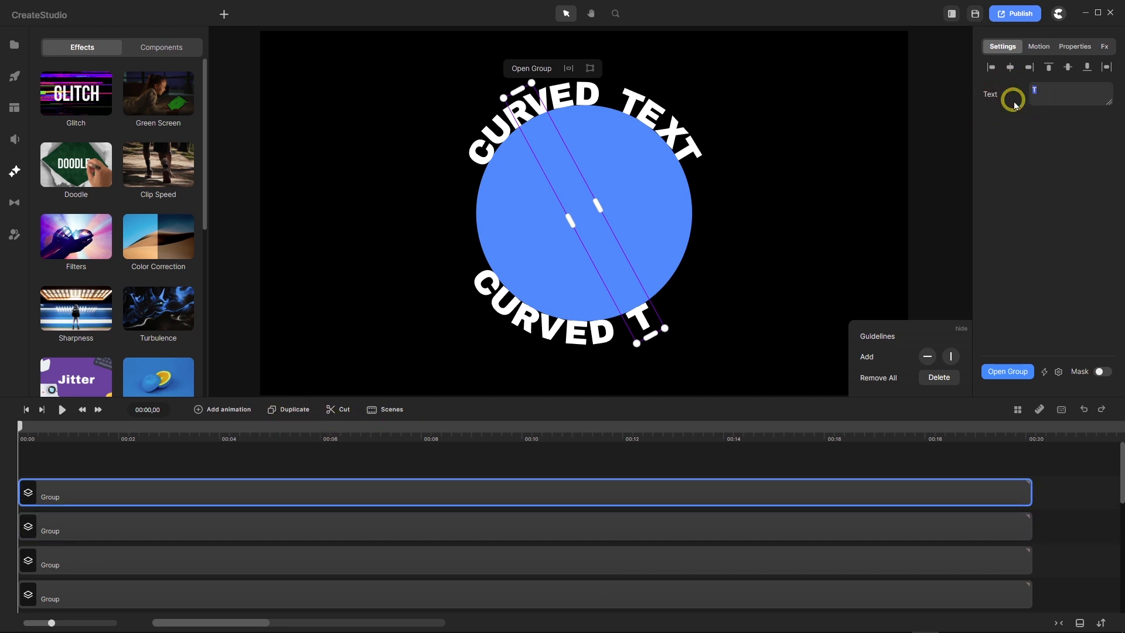
{"action": "type", "text": "E"}
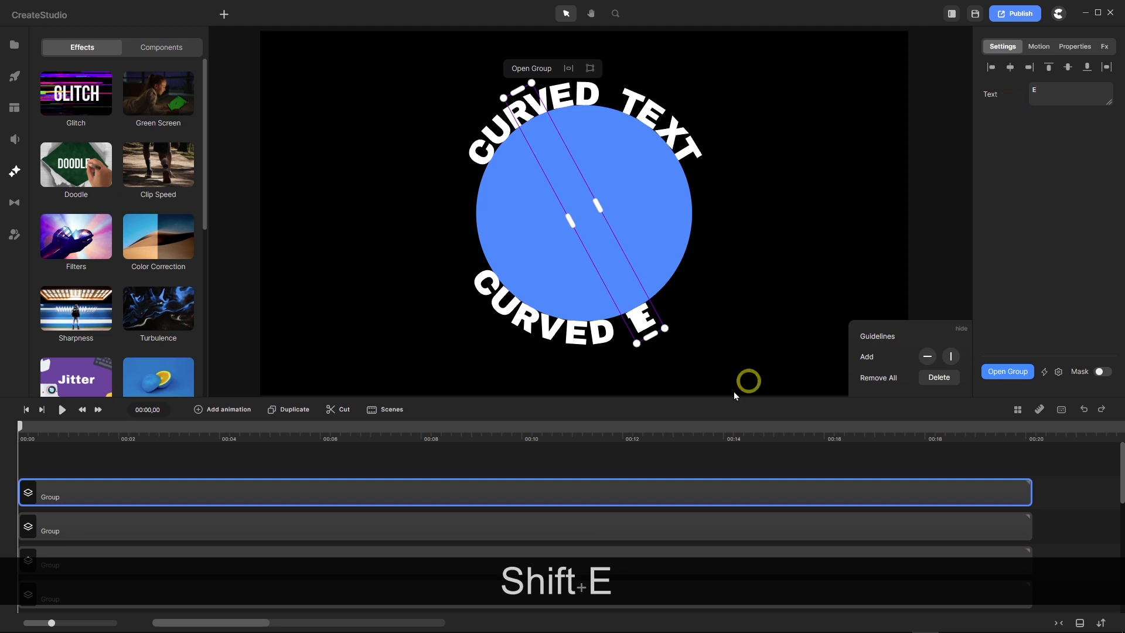
{"action": "left_click_drag", "start_coordinate": [669, 322], "coordinate": [705, 313]}
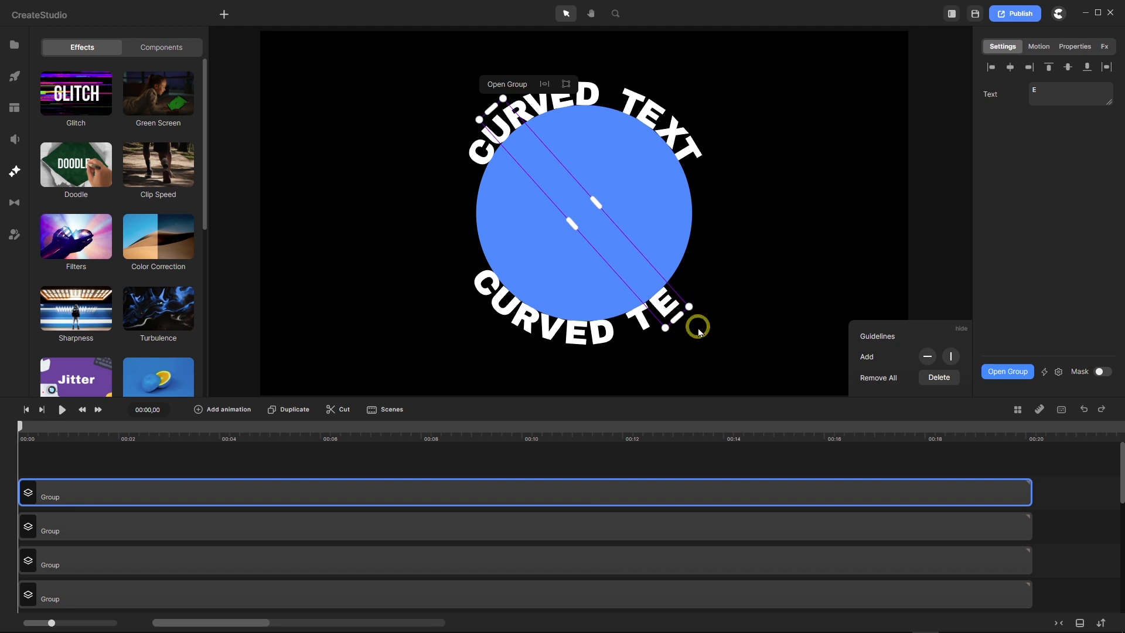
{"action": "scroll", "coordinate": [705, 314], "scroll_direction": "up", "scroll_amount": 2}
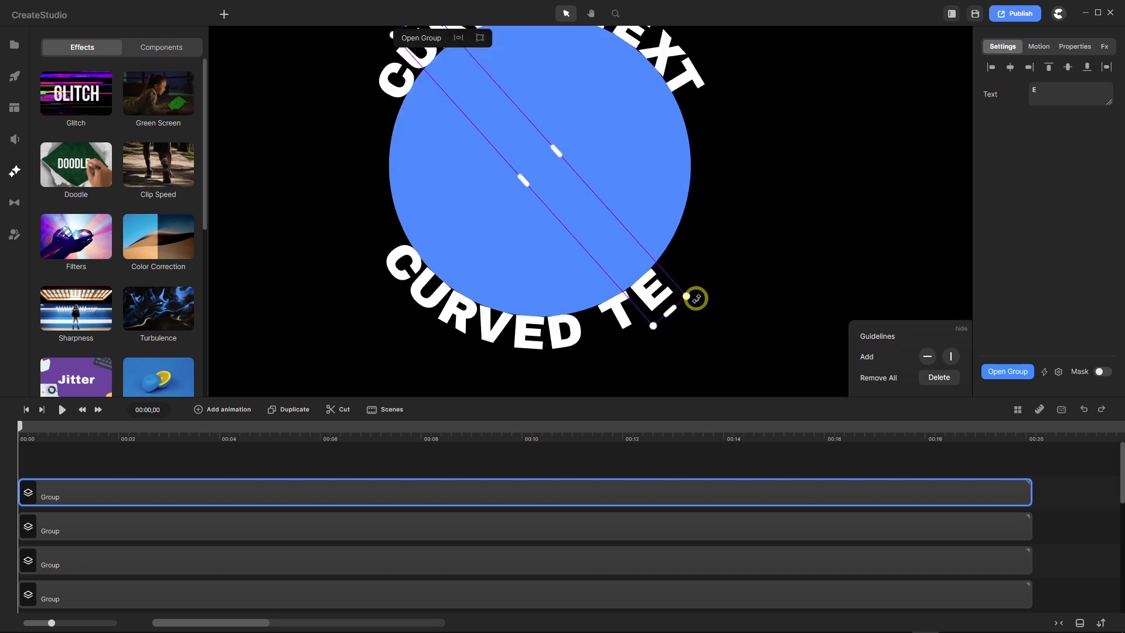
{"action": "left_click_drag", "start_coordinate": [696, 299], "coordinate": [695, 299]}
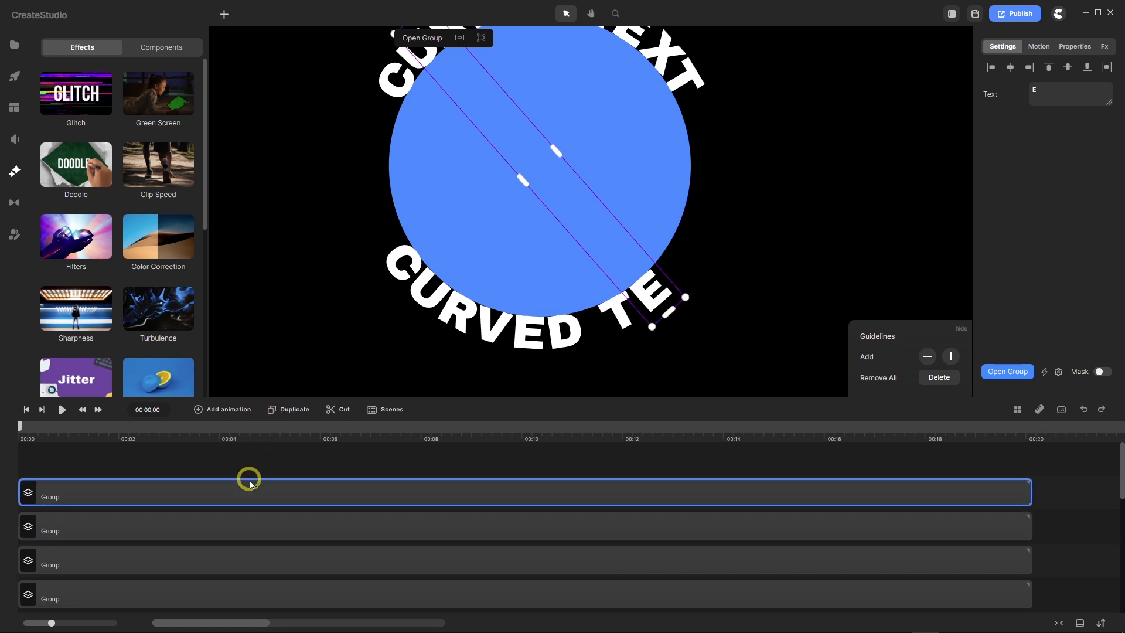
Duplicate the second word's E group, change the copy's text to X, and rotate it into place after the E.
{"action": "left_click_drag", "start_coordinate": [1049, 88], "coordinate": [1007, 102]}
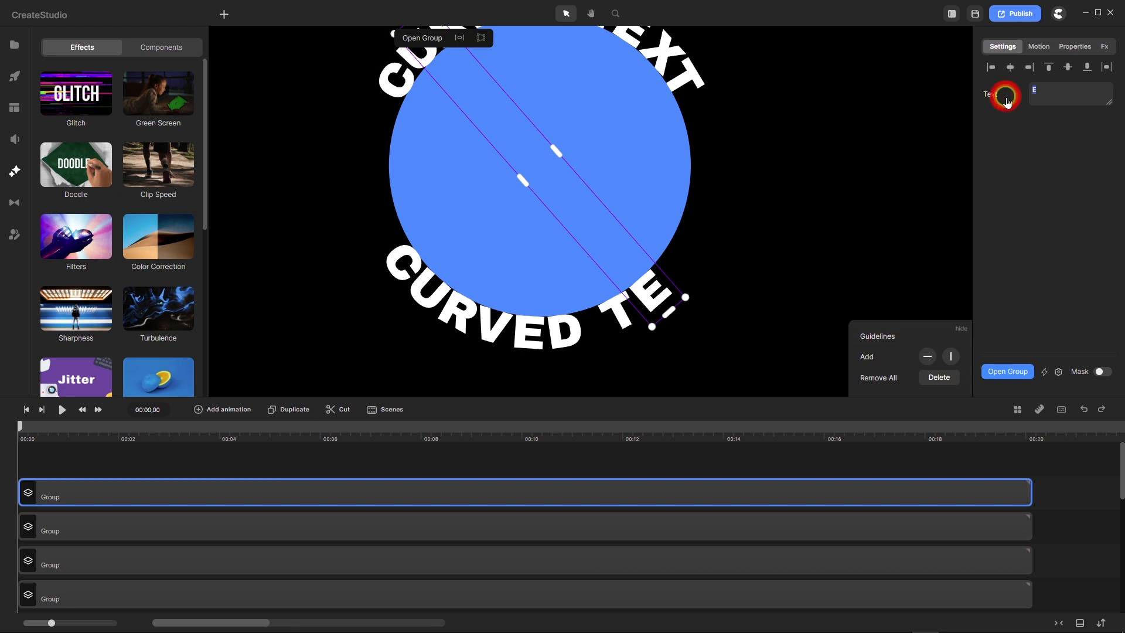
{"action": "type", "text": "X"}
{"action": "key", "text": "Return"}
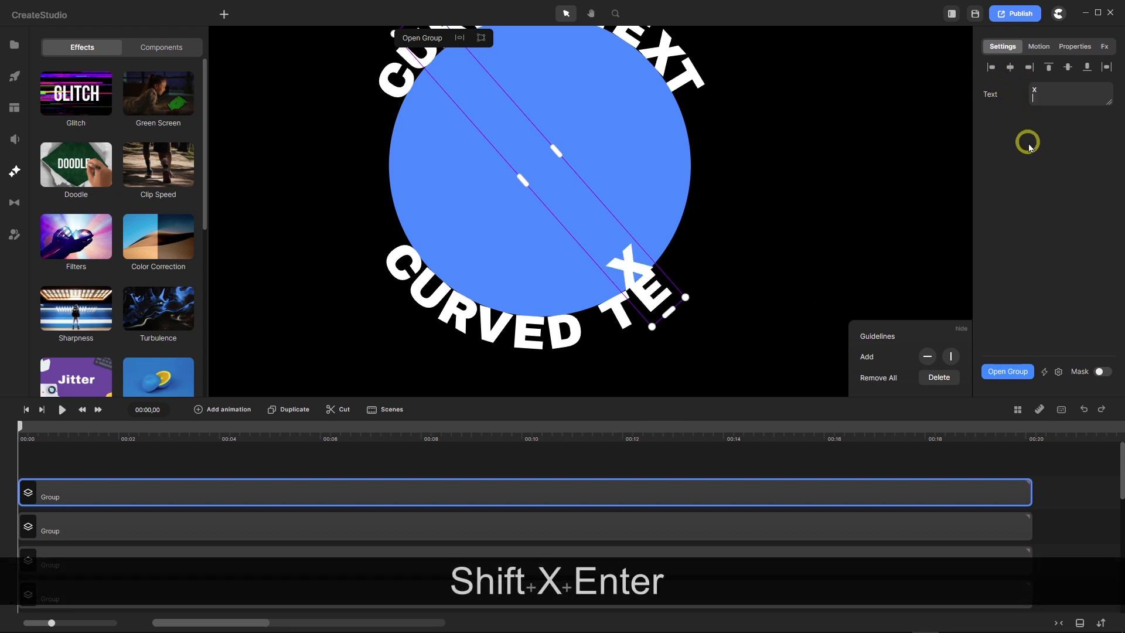
{"action": "key", "text": "BackSpace"}
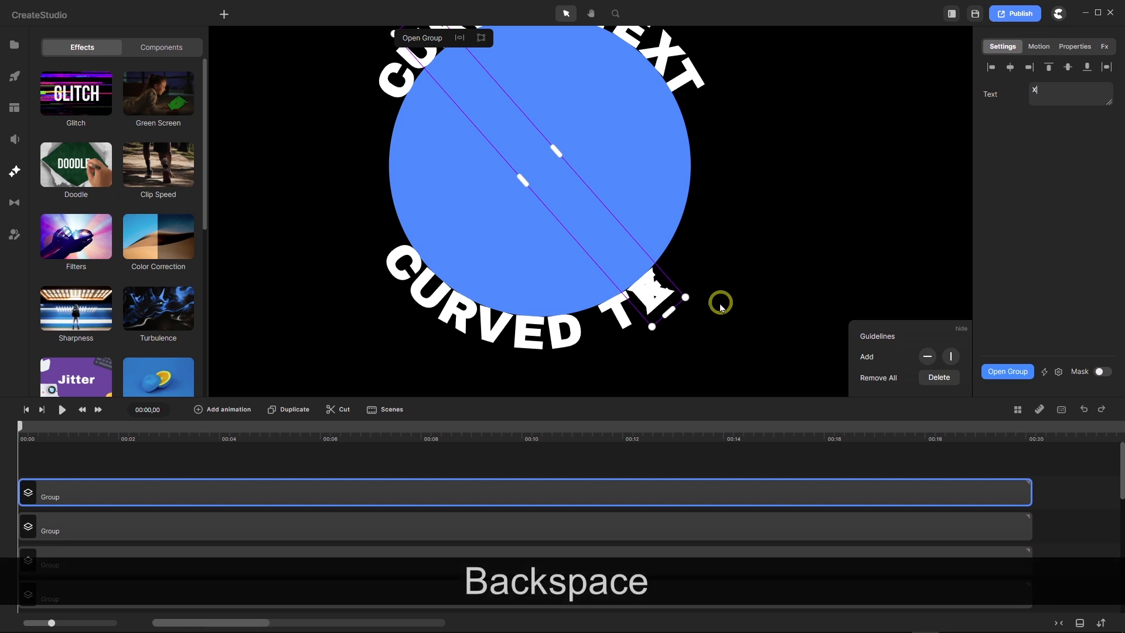
{"action": "left_click_drag", "start_coordinate": [692, 299], "coordinate": [735, 268]}
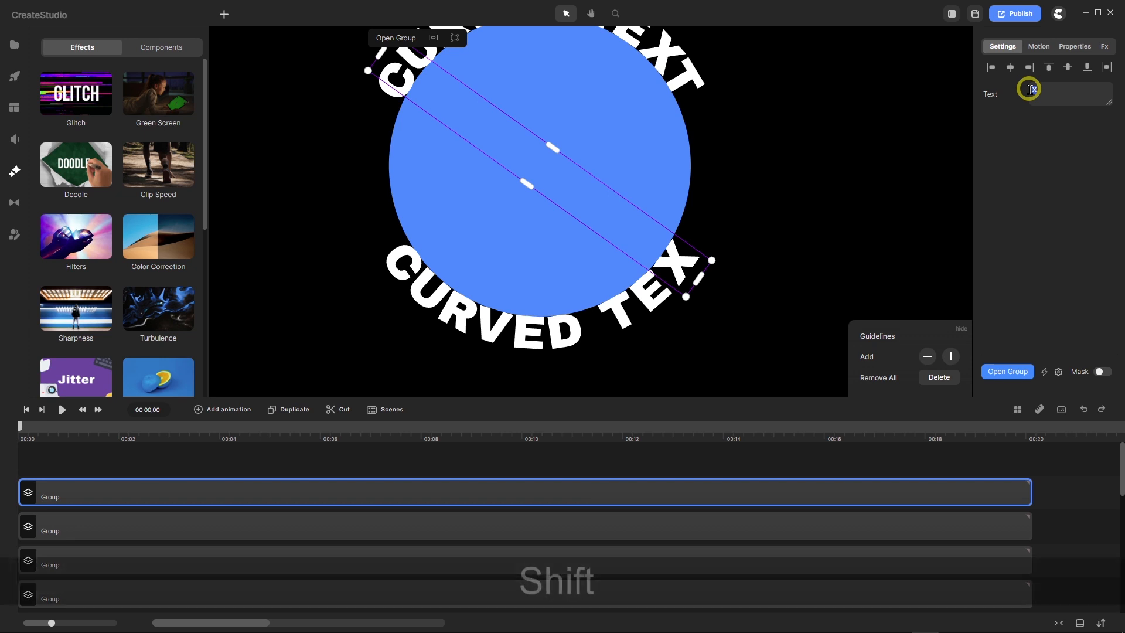
Duplicate the X letter group, change the copy's text to T, and rotate it into place to complete TEXT.
{"action": "type", "text": "T"}
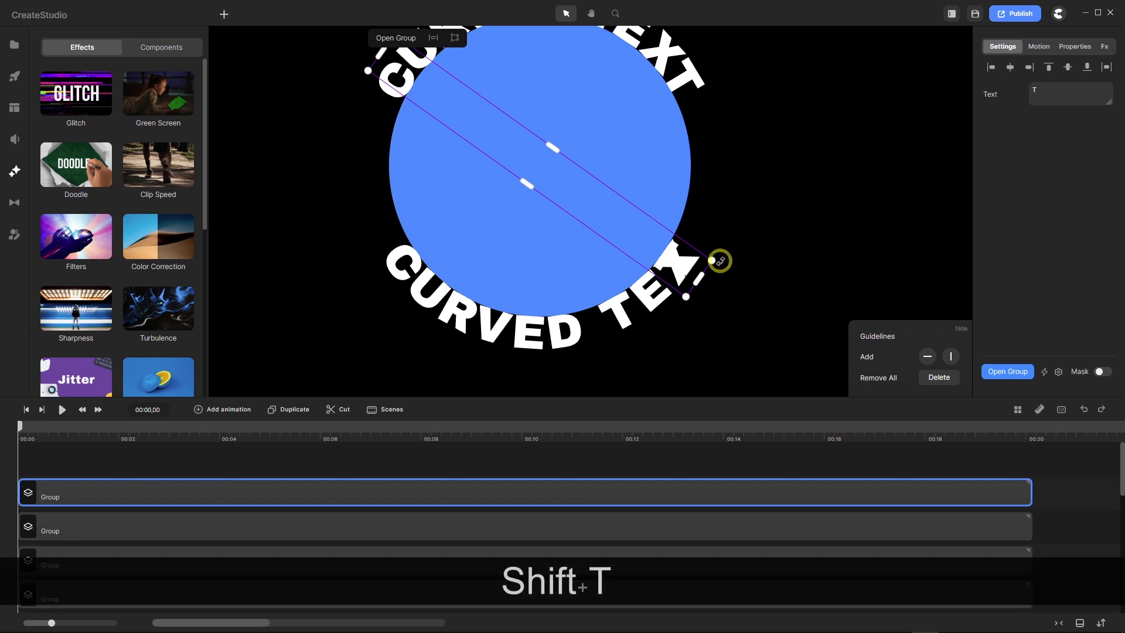
{"action": "left_click_drag", "start_coordinate": [720, 260], "coordinate": [742, 217]}
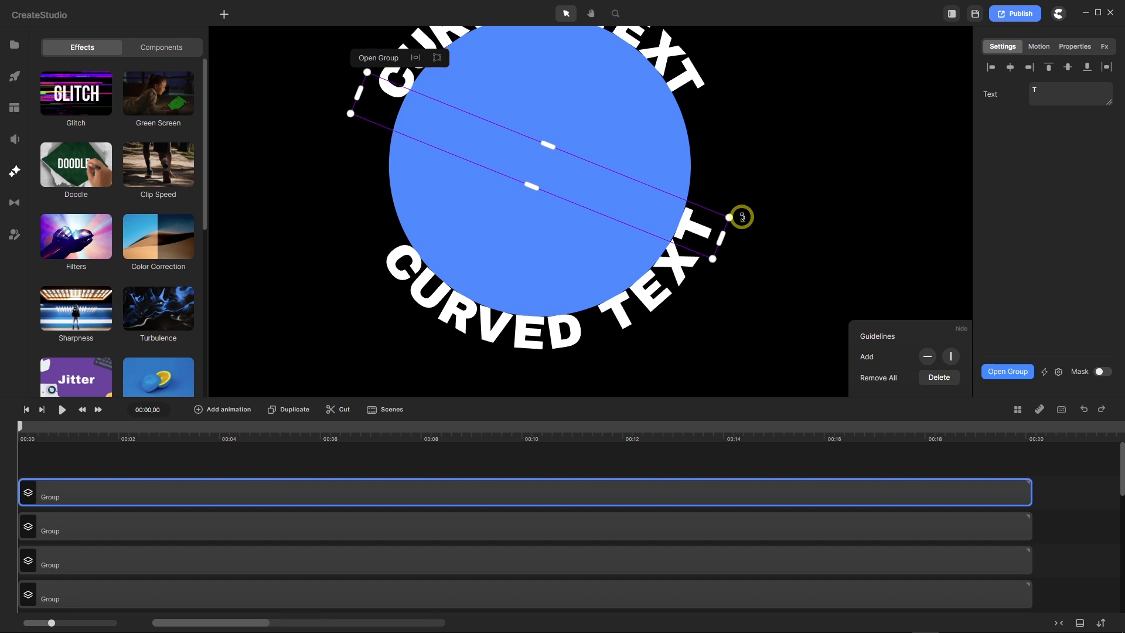
{"action": "left_click_drag", "start_coordinate": [742, 218], "coordinate": [742, 217]}
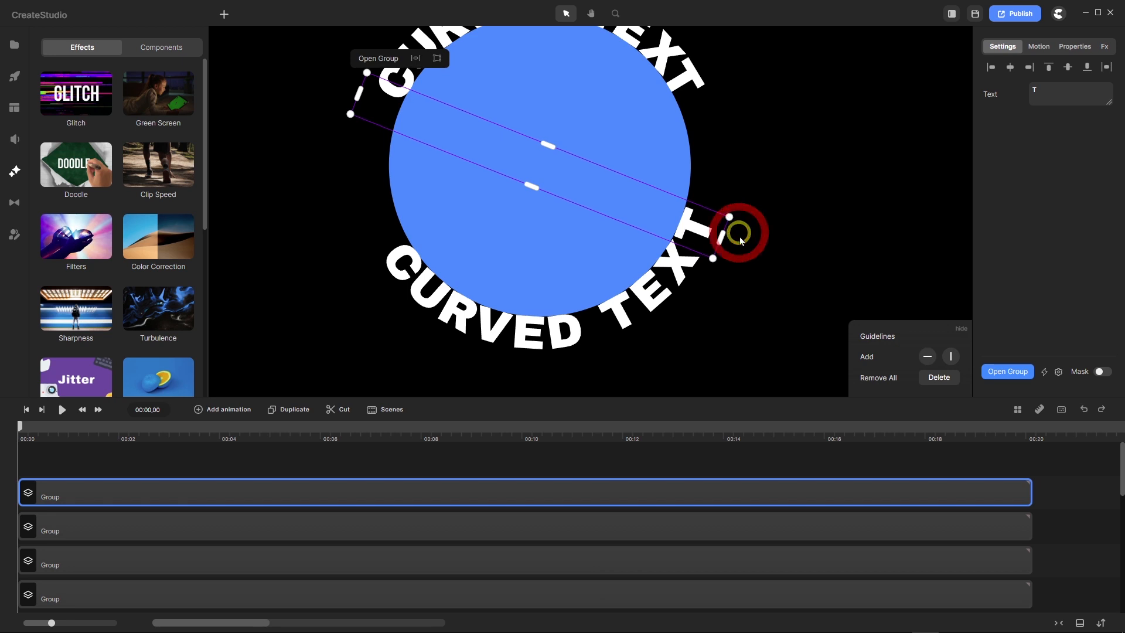
{"action": "left_click", "coordinate": [572, 463]}
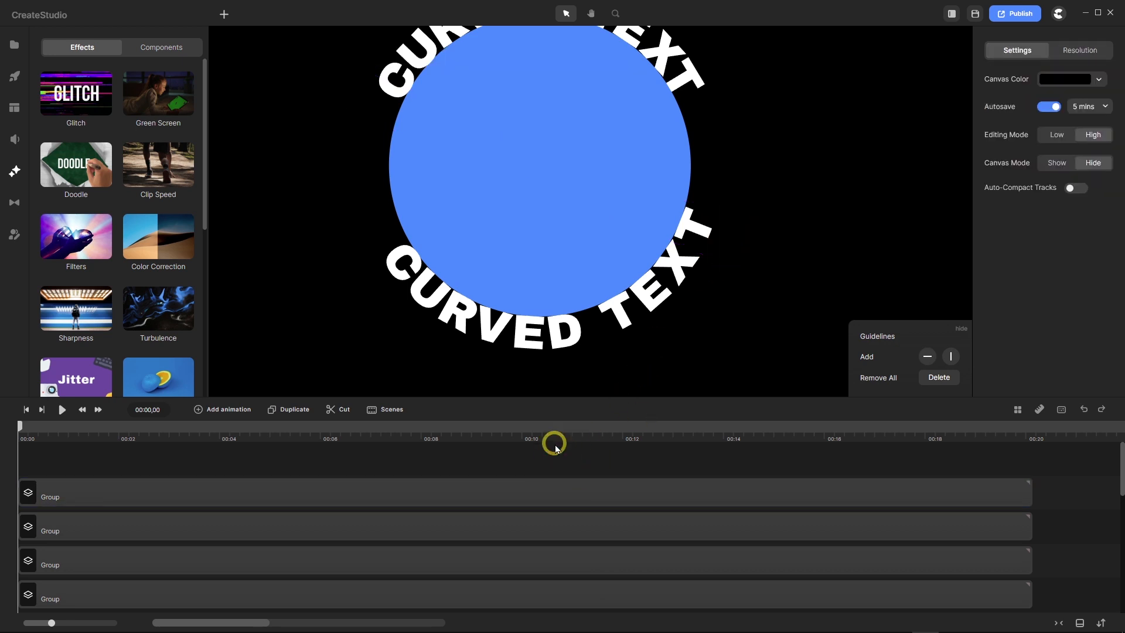
Rename the group that holds the upper curved text, directly above the Circle layer, as Top.
{"action": "scroll", "coordinate": [553, 247], "scroll_direction": "down", "scroll_amount": 2}
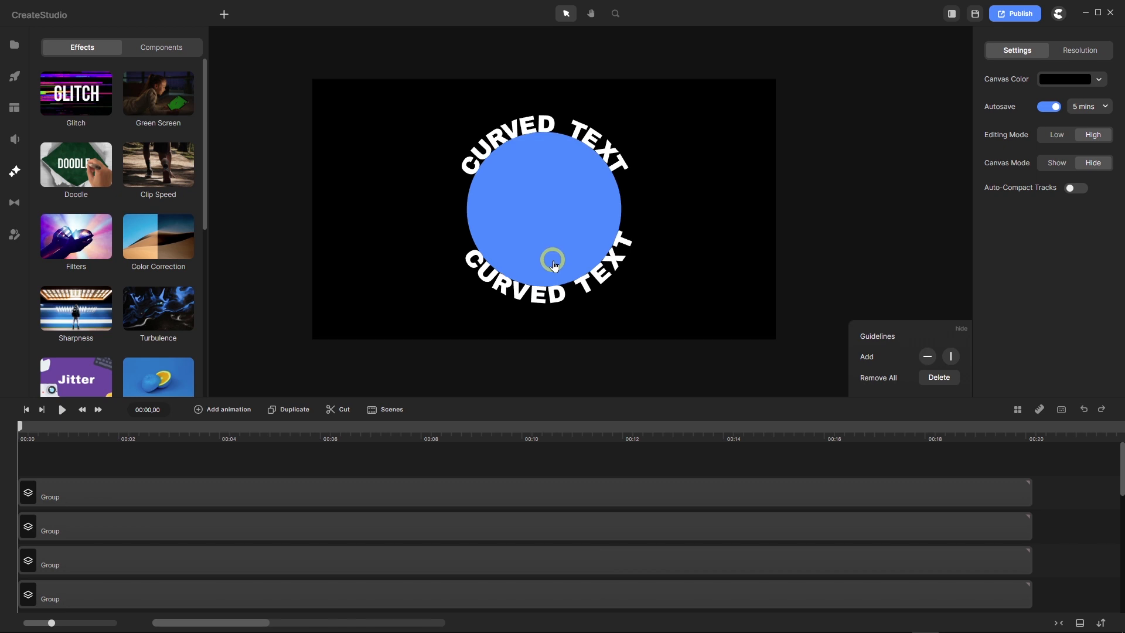
{"action": "scroll", "coordinate": [553, 258], "scroll_direction": "up", "scroll_amount": 1}
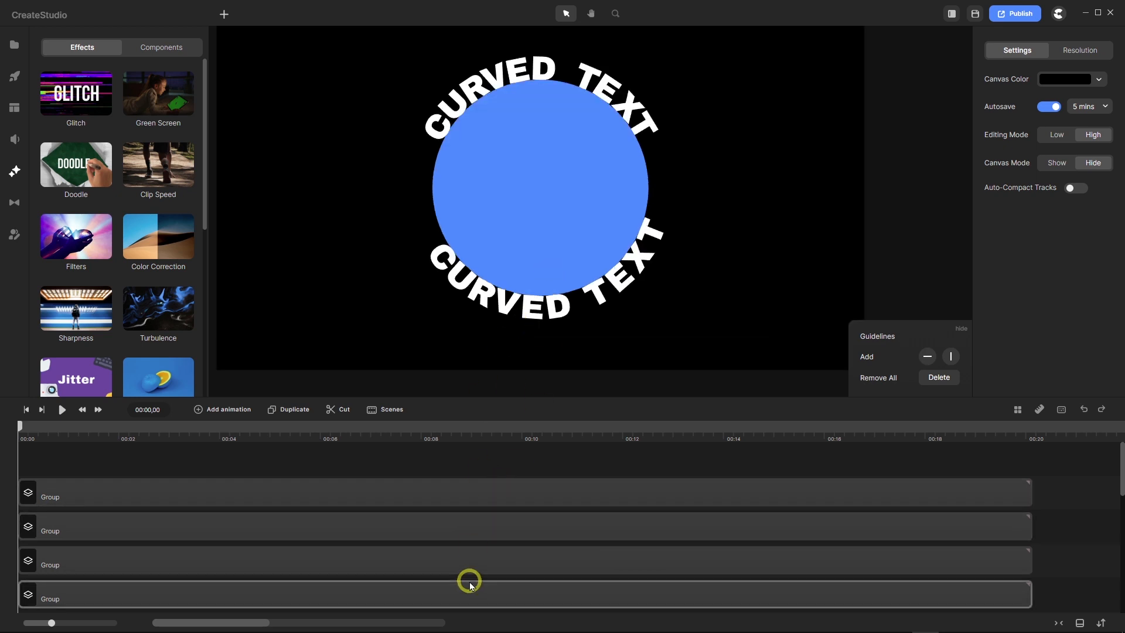
{"action": "scroll", "coordinate": [455, 535], "scroll_direction": "down", "scroll_amount": 2}
{"action": "scroll", "coordinate": [448, 538], "scroll_direction": "up", "scroll_amount": 2}
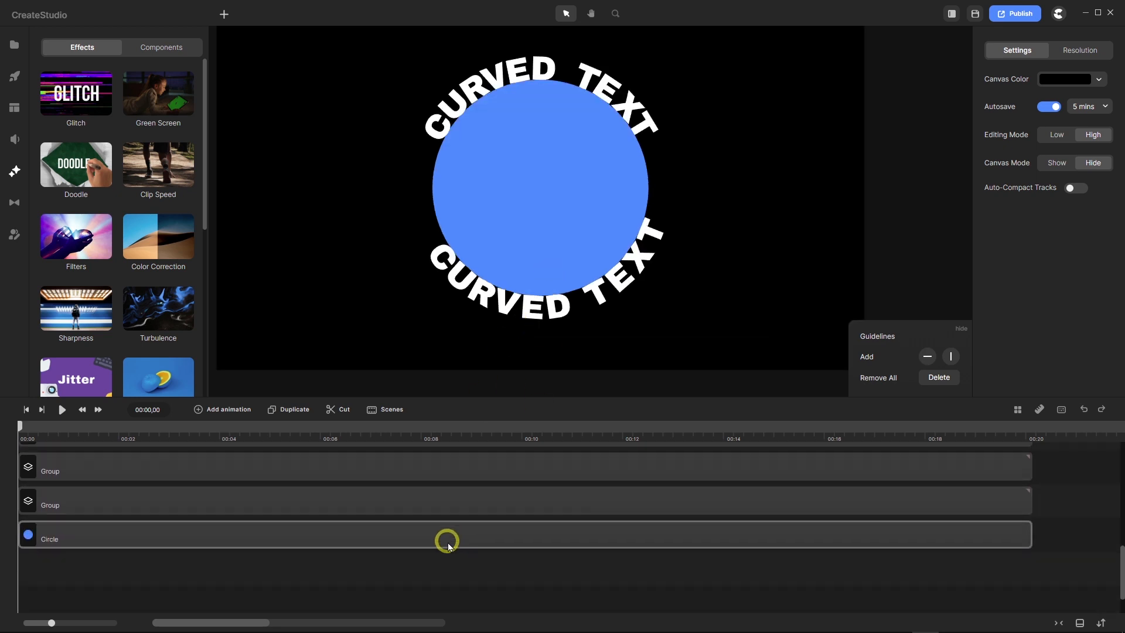
{"action": "left_click", "coordinate": [131, 505]}
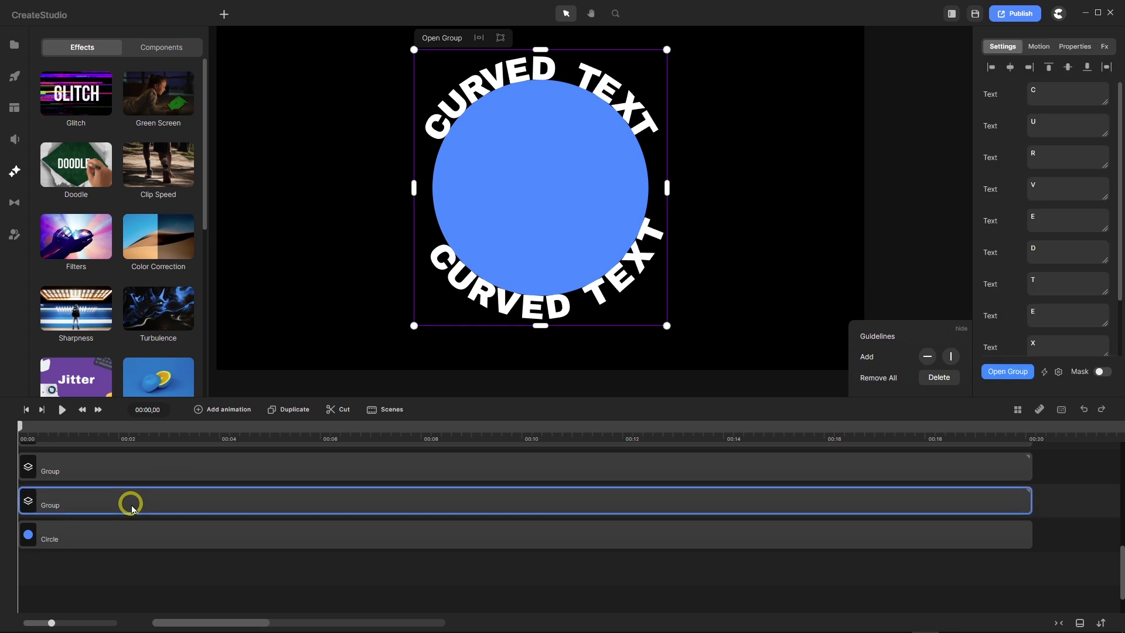
{"action": "right_click", "coordinate": [99, 510]}
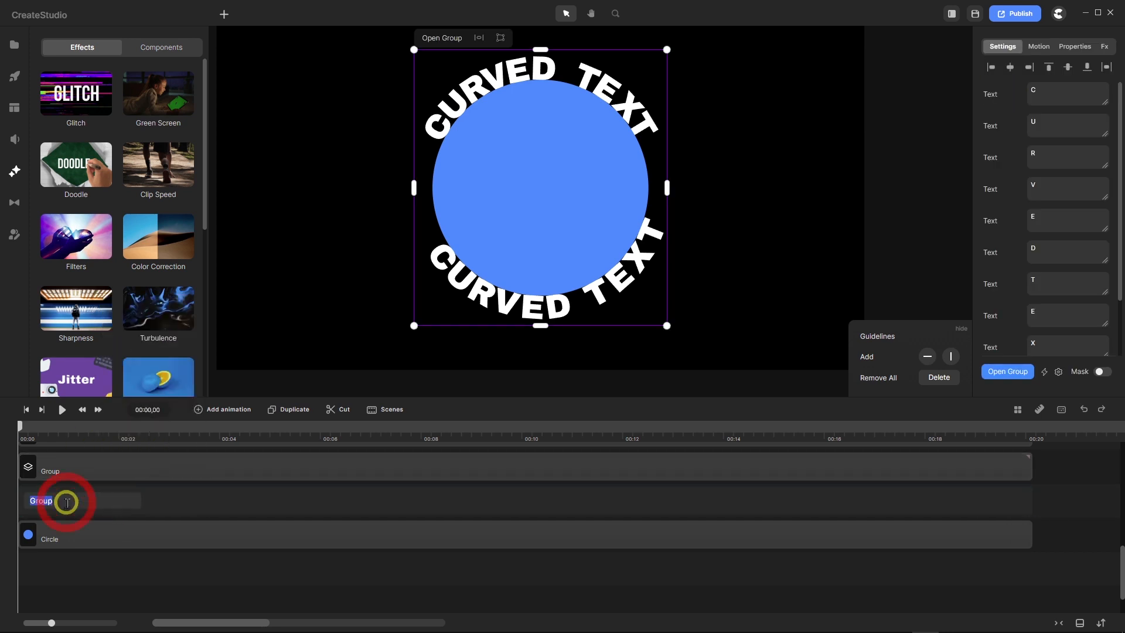
{"action": "left_click", "coordinate": [126, 324]}
{"action": "type", "text": "Top"}
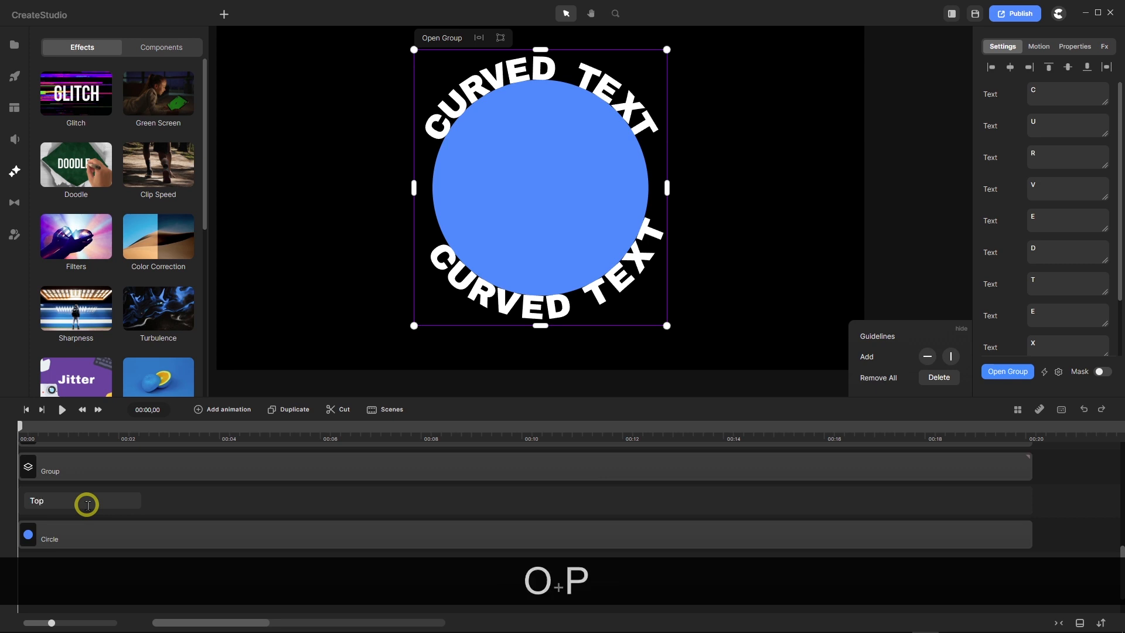
{"action": "key", "text": "Return"}
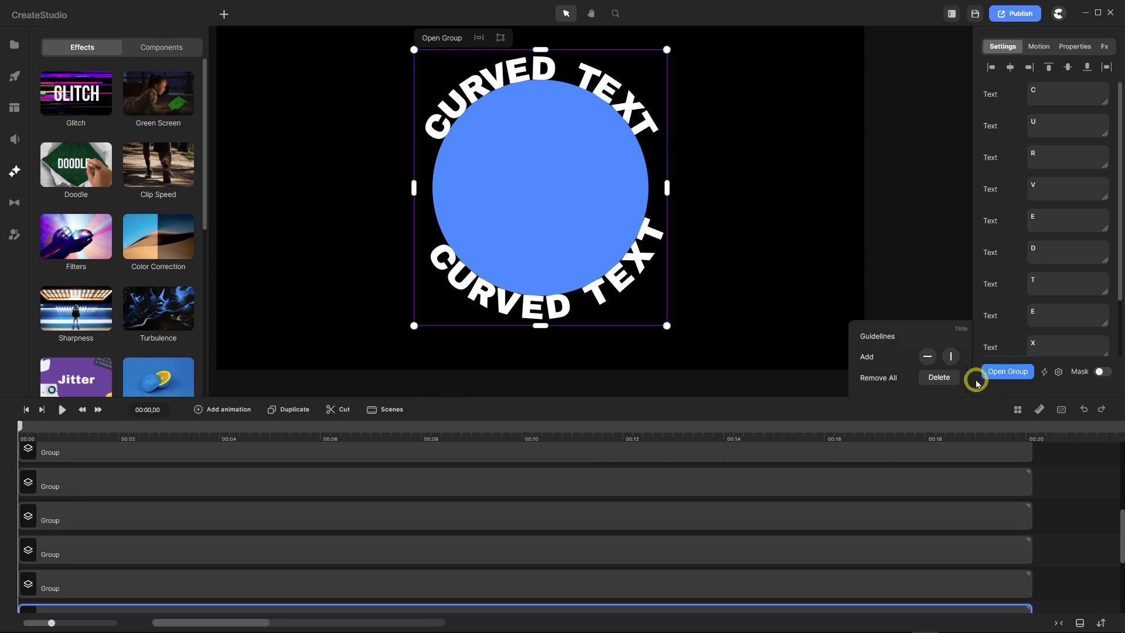
Hide the Guidelines box, turn on Snap to Grid and set the grid size to 75 px.
{"action": "left_click", "coordinate": [962, 330]}
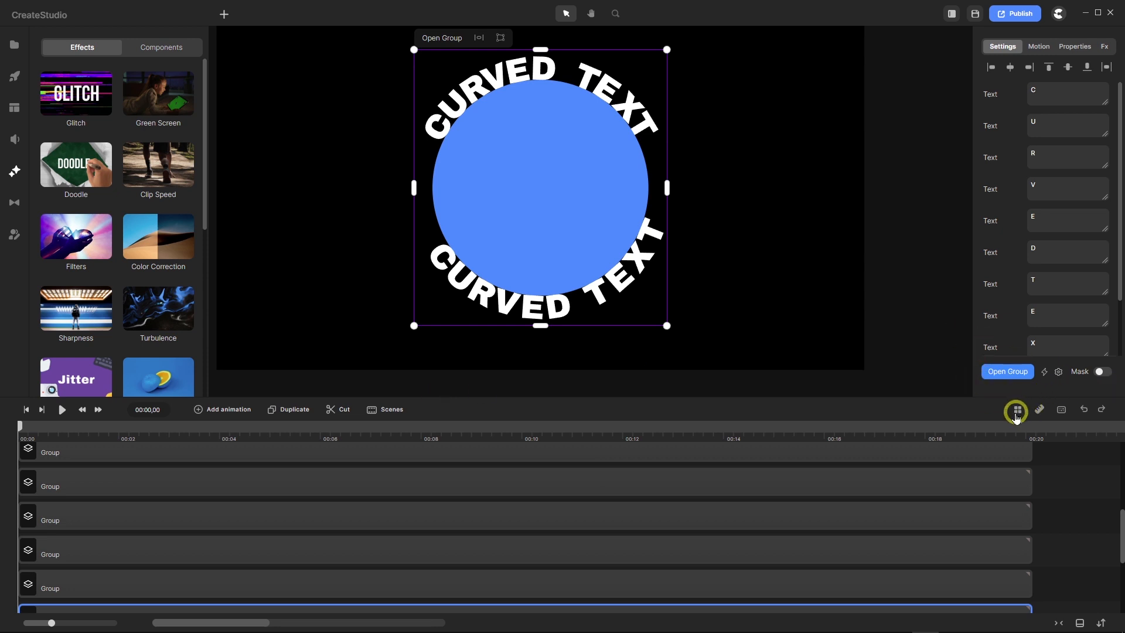
{"action": "left_click", "coordinate": [1018, 409]}
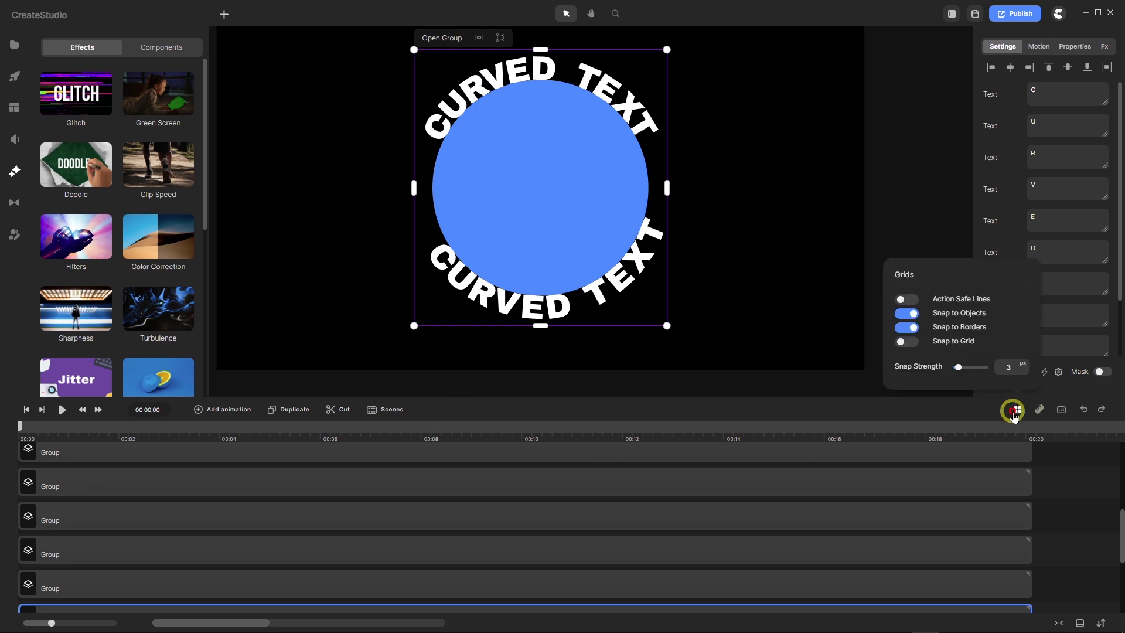
{"action": "left_click", "coordinate": [909, 341]}
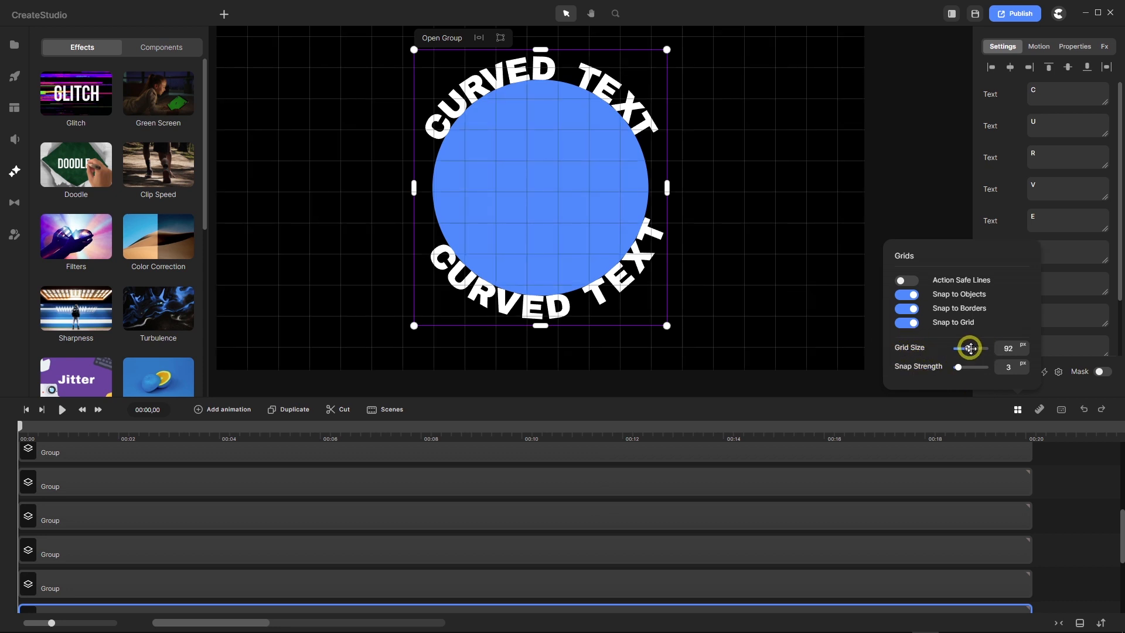
{"action": "left_click_drag", "start_coordinate": [971, 349], "coordinate": [967, 348]}
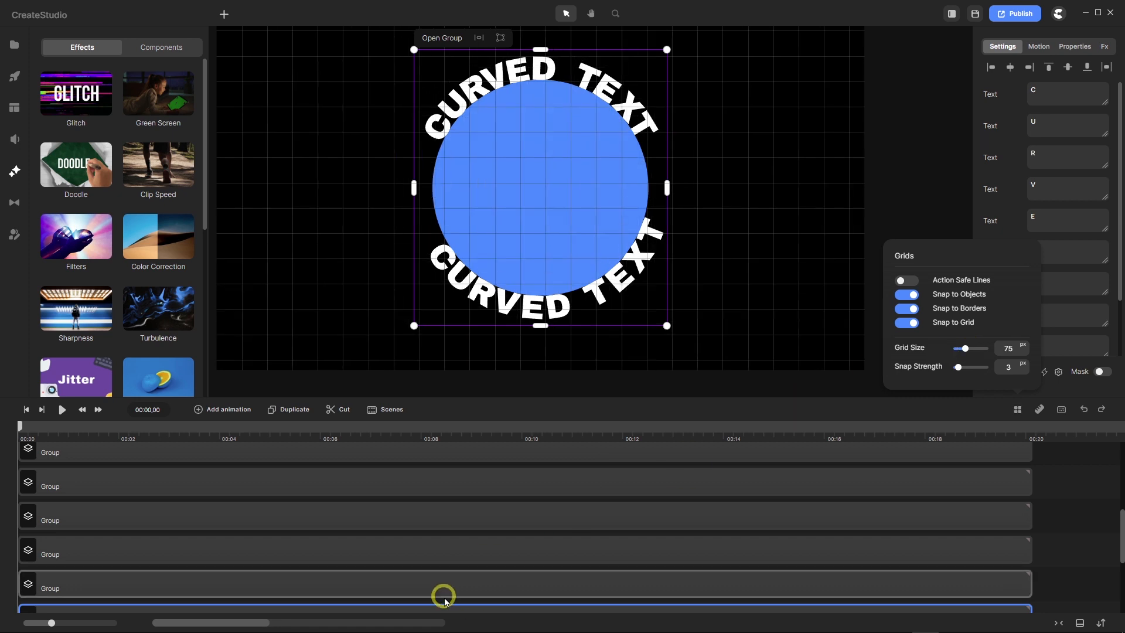
Select all lower letter groups, excluding Top and Circle, and rotate them together clockwise until the lower text sits level against the grid.
{"action": "scroll", "coordinate": [415, 575], "scroll_direction": "up", "scroll_amount": 5}
{"action": "scroll", "coordinate": [415, 577], "scroll_direction": "up", "scroll_amount": 2}
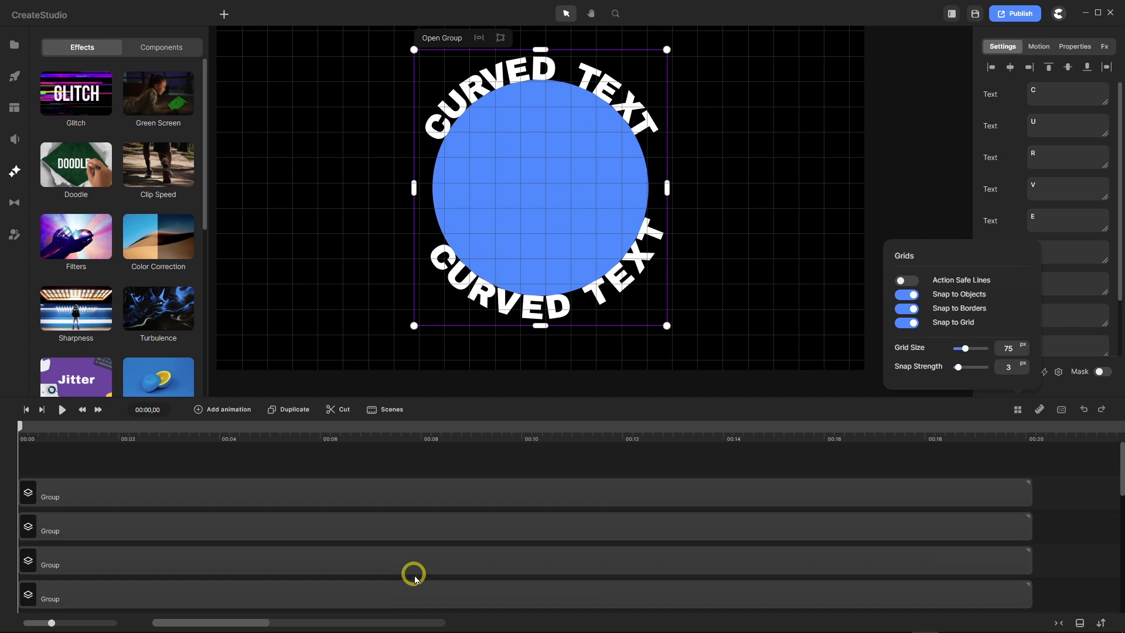
{"action": "scroll", "coordinate": [415, 577], "scroll_direction": "down", "scroll_amount": 2}
{"action": "scroll", "coordinate": [415, 577], "scroll_direction": "up", "scroll_amount": 2}
{"action": "scroll", "coordinate": [415, 579], "scroll_direction": "down", "scroll_amount": 4}
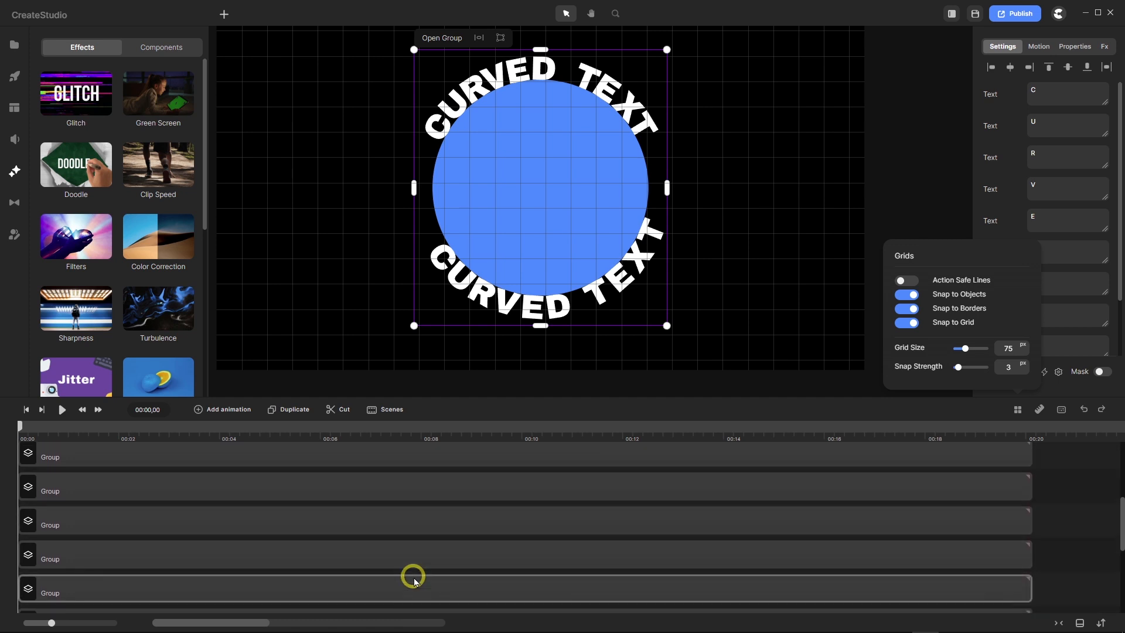
{"action": "scroll", "coordinate": [414, 582], "scroll_direction": "up", "scroll_amount": 1}
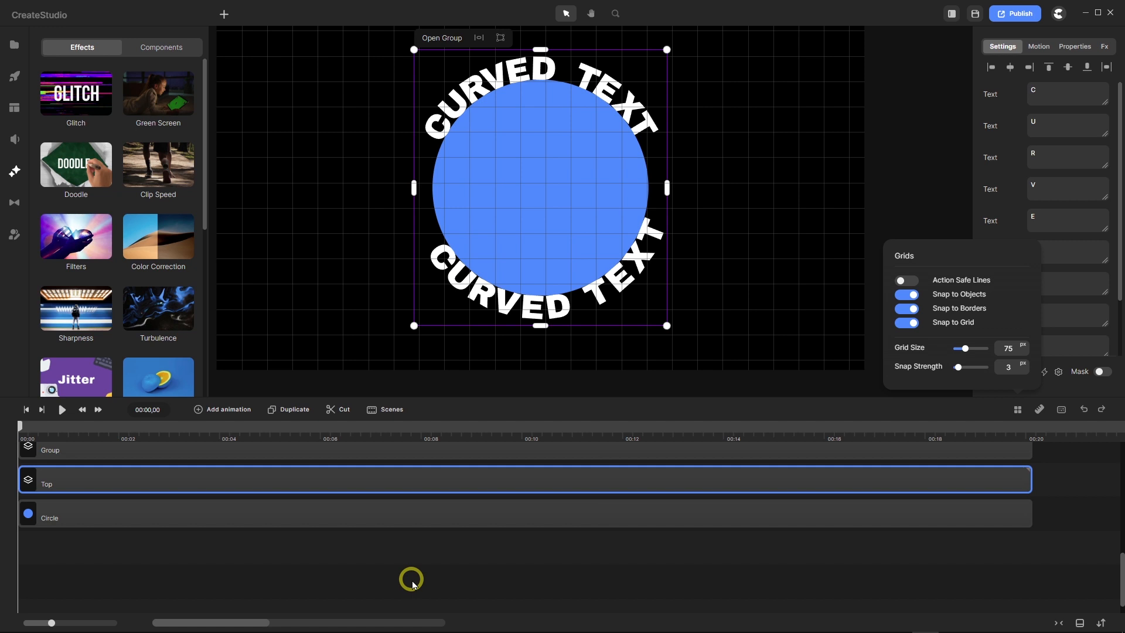
{"action": "key", "text": "ctrl"}
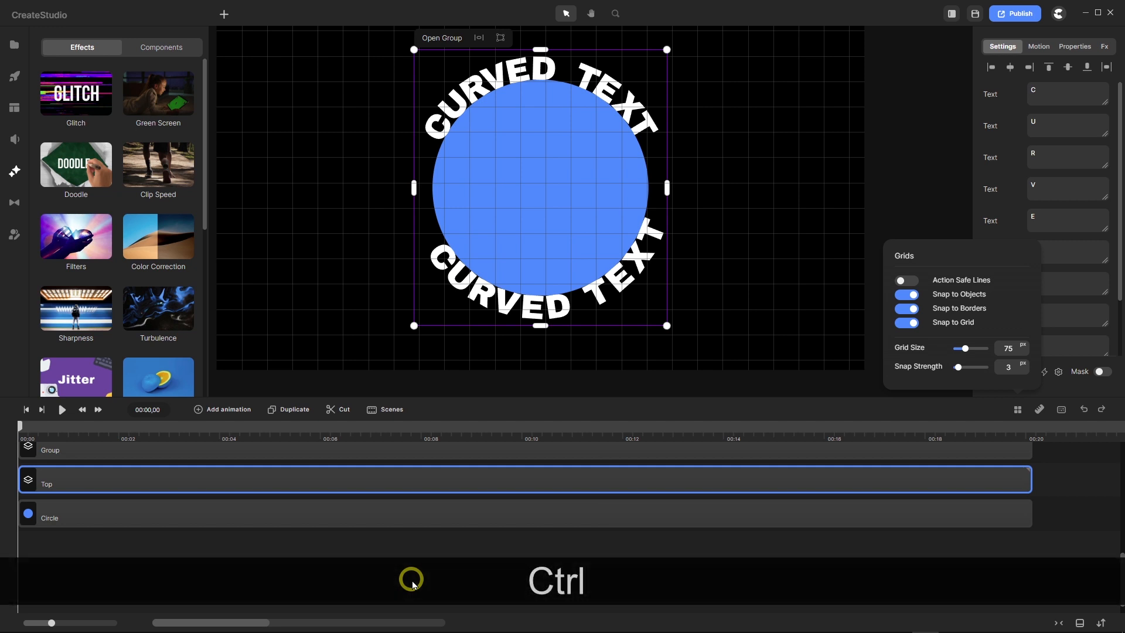
{"action": "key", "text": "ctrl+a"}
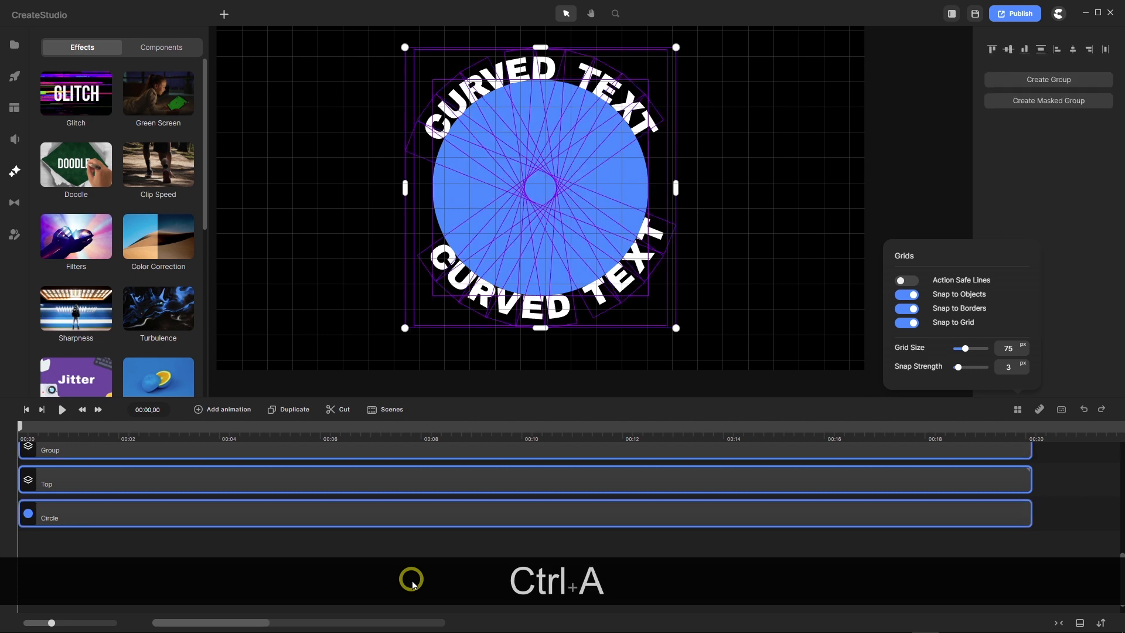
{"action": "key", "text": "ctrl"}
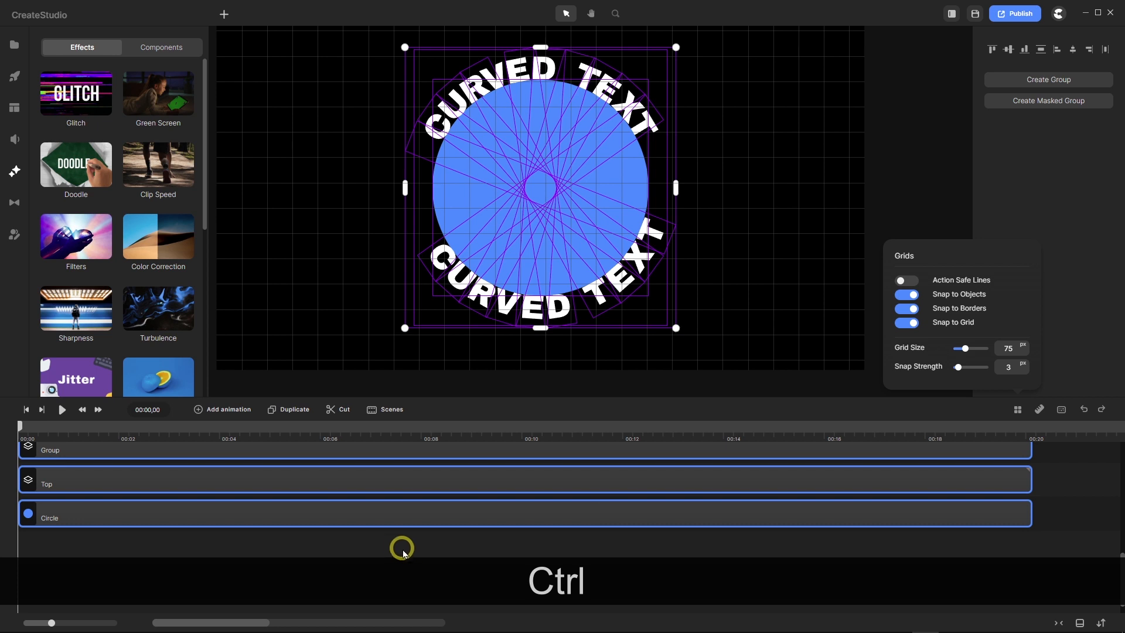
{"action": "left_click", "coordinate": [396, 515], "text": "ctrl"}
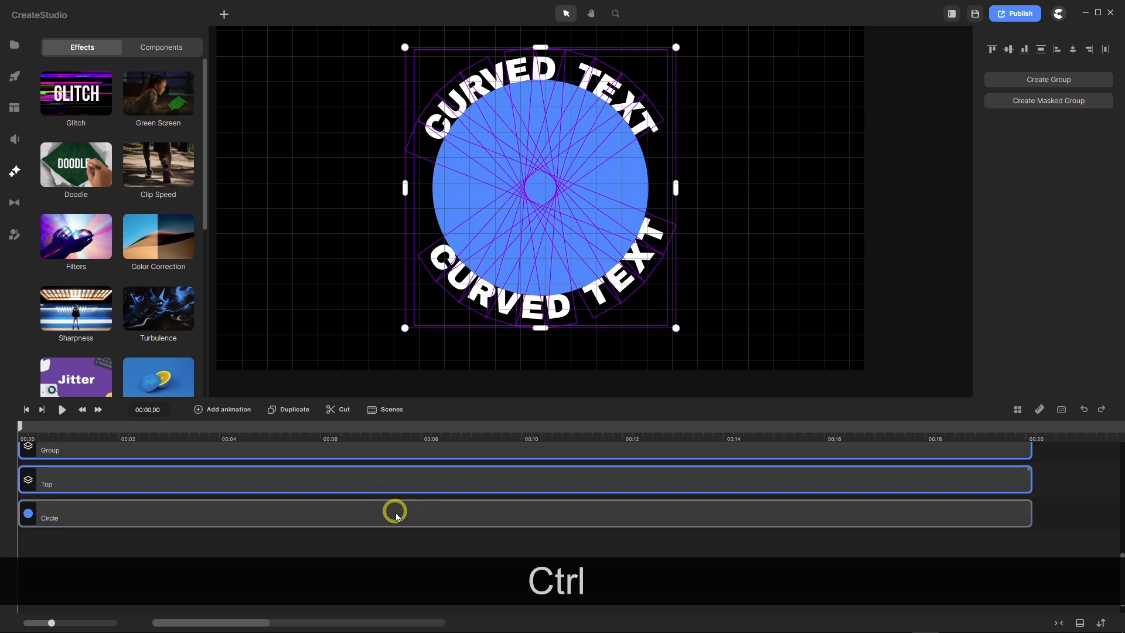
{"action": "left_click", "coordinate": [380, 484], "text": "ctrl"}
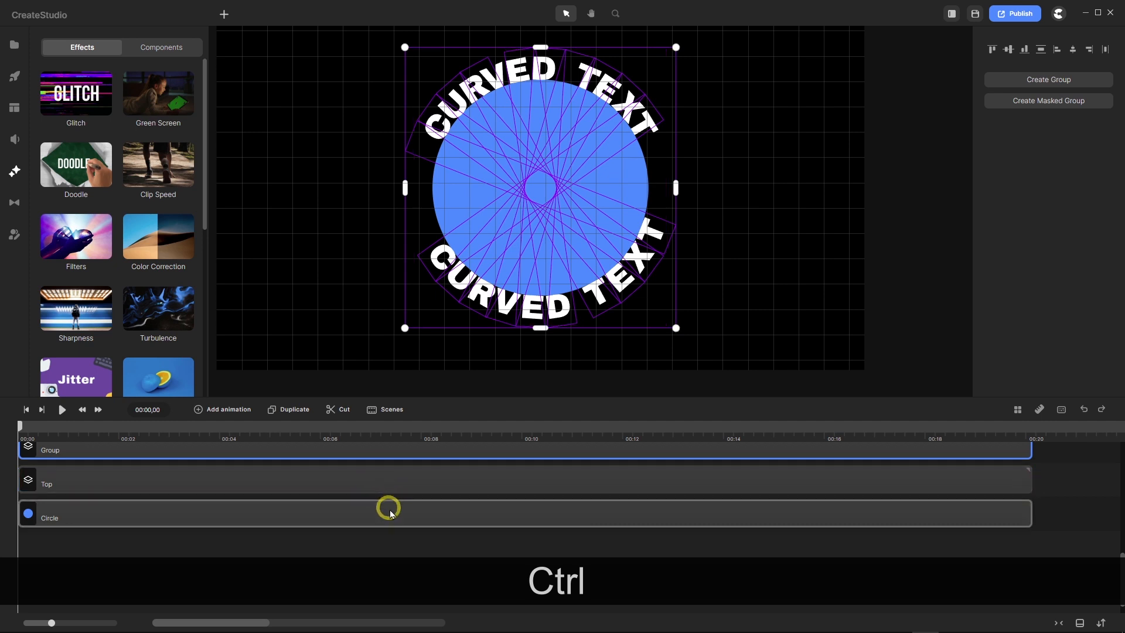
{"action": "scroll", "coordinate": [391, 518], "scroll_direction": "up", "scroll_amount": 3}
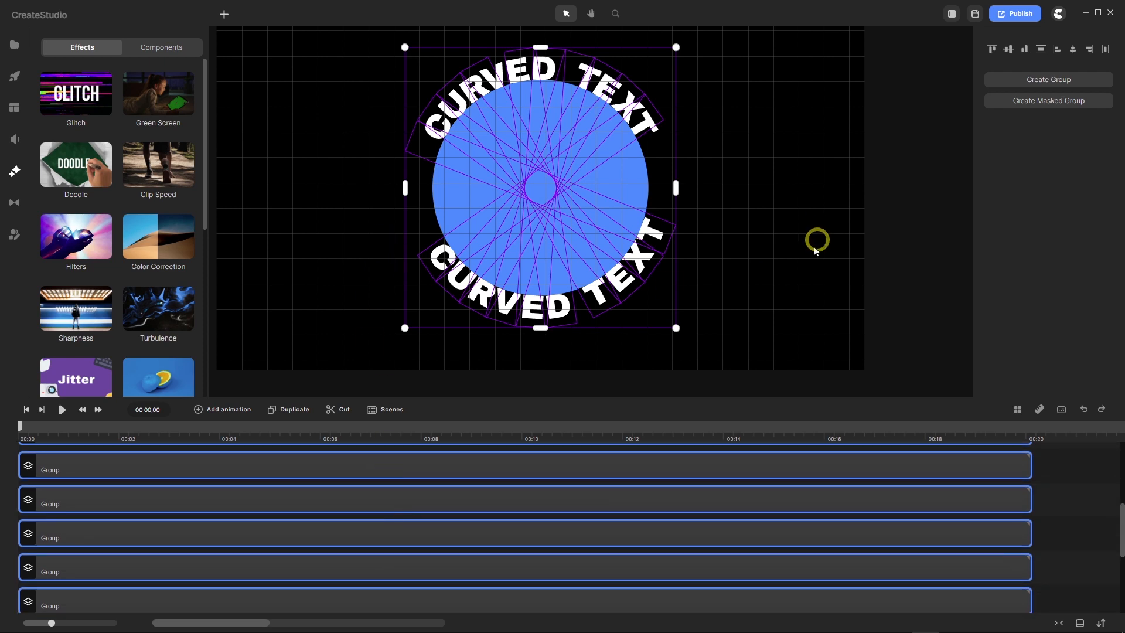
{"action": "scroll", "coordinate": [522, 288], "scroll_direction": "up", "scroll_amount": 3}
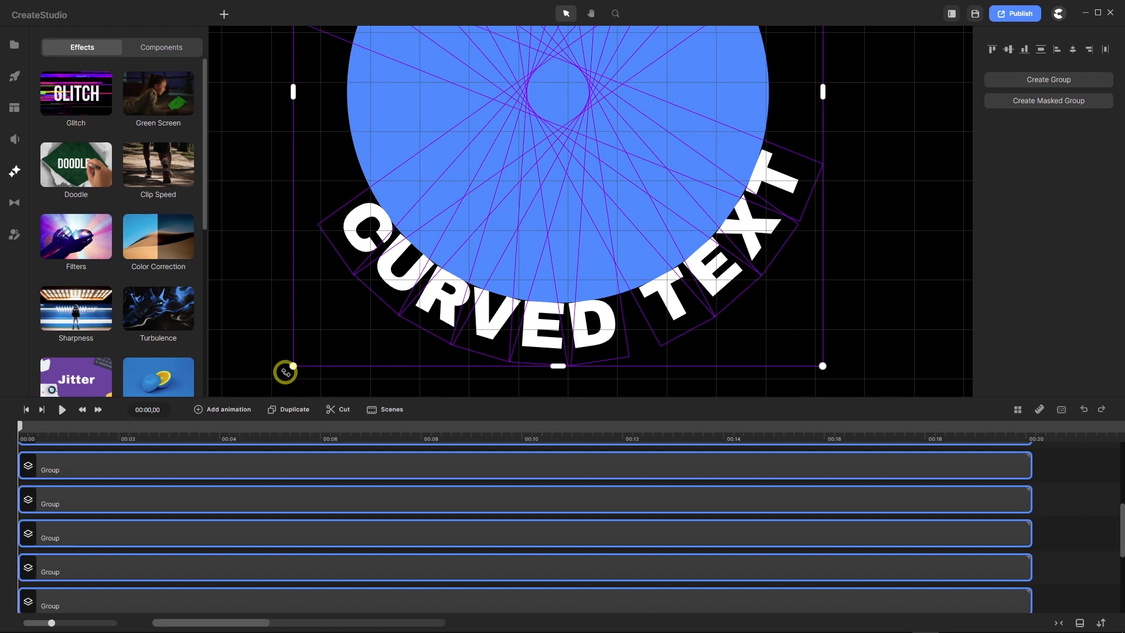
{"action": "left_click_drag", "start_coordinate": [285, 373], "coordinate": [256, 335]}
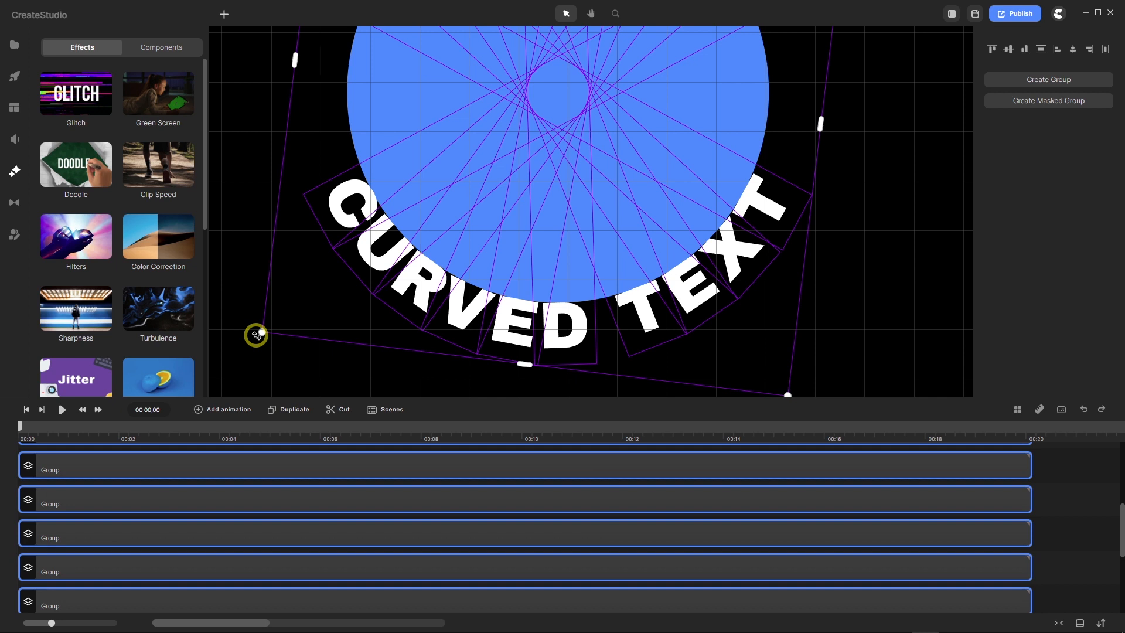
{"action": "left_click_drag", "start_coordinate": [256, 335], "coordinate": [255, 335]}
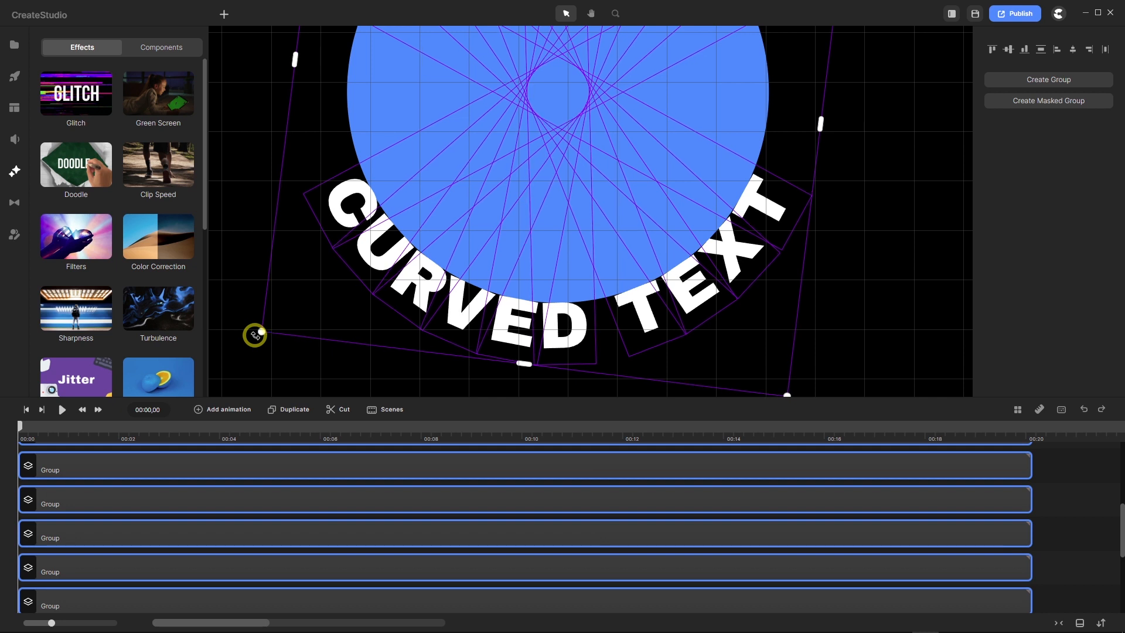
{"action": "left_click_drag", "start_coordinate": [255, 335], "coordinate": [256, 335]}
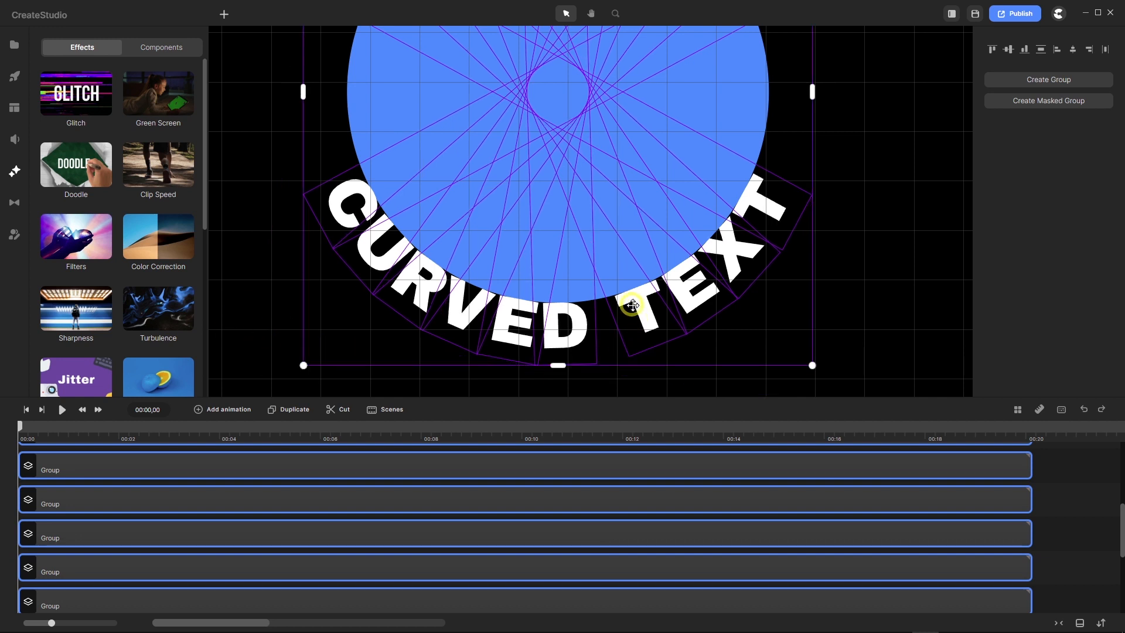
{"action": "scroll", "coordinate": [633, 309], "scroll_direction": "down", "scroll_amount": 4}
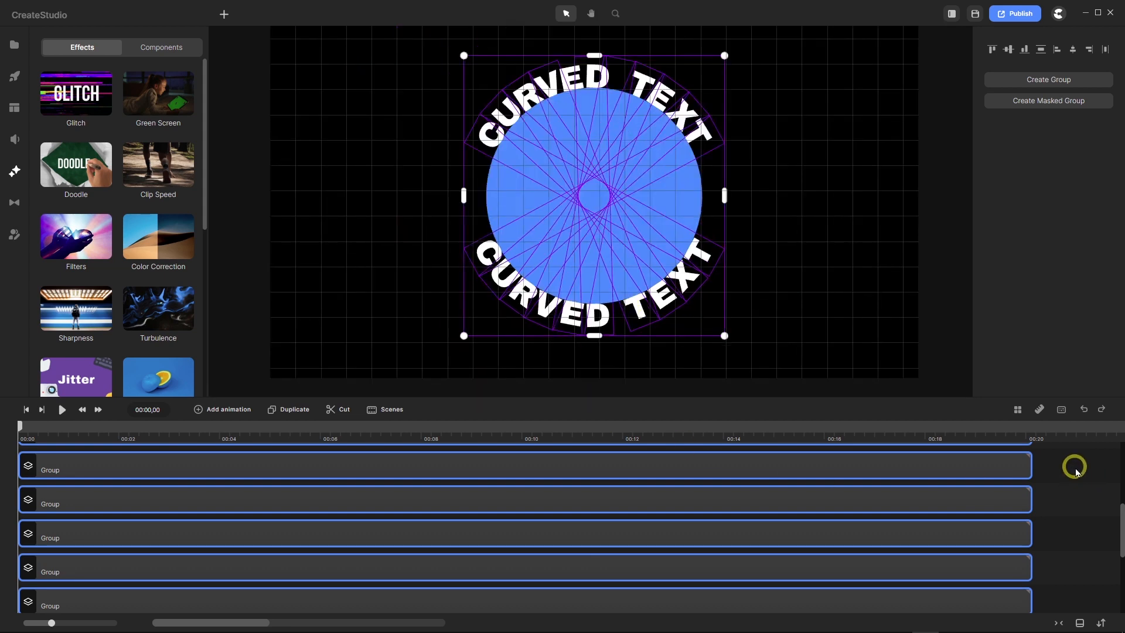
Deselect the letter groups and turn off Snap to Grid.
{"action": "left_click", "coordinate": [1082, 478]}
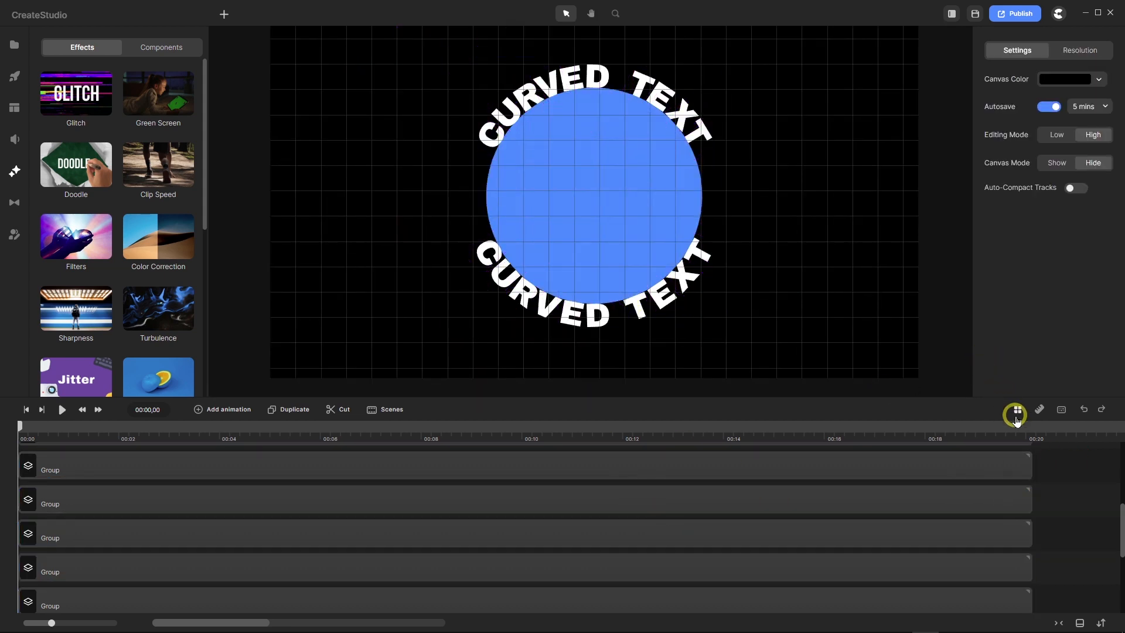
{"action": "left_click", "coordinate": [1018, 410]}
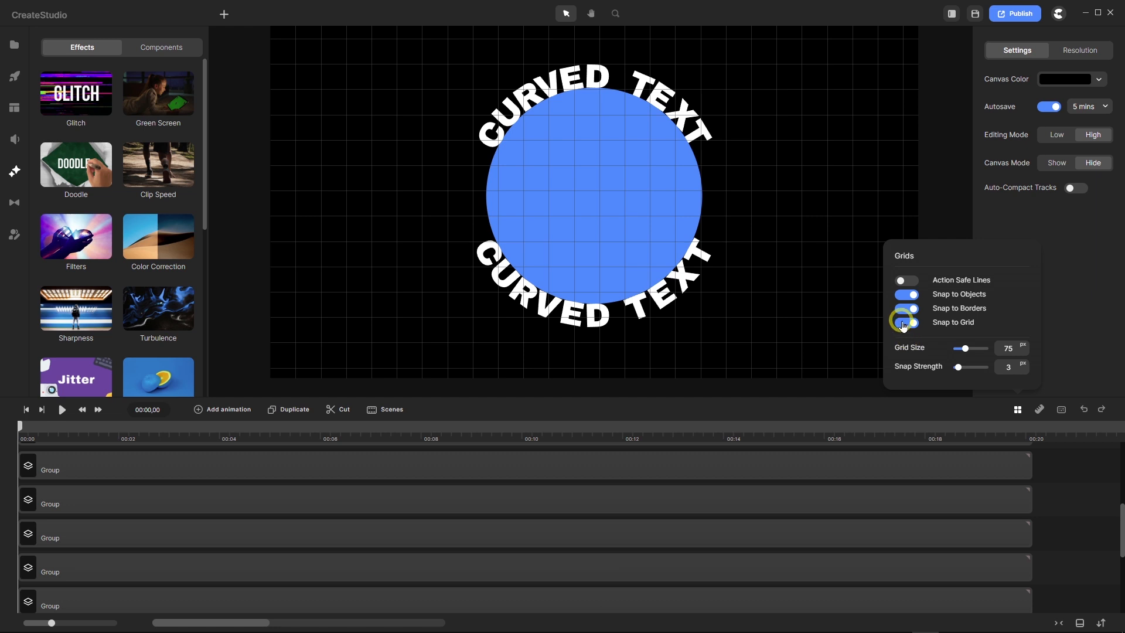
{"action": "left_click", "coordinate": [903, 322]}
Hide the blue Circle layer so only the upper and lower curved text shows.
{"action": "scroll", "coordinate": [457, 530], "scroll_direction": "down", "scroll_amount": 5}
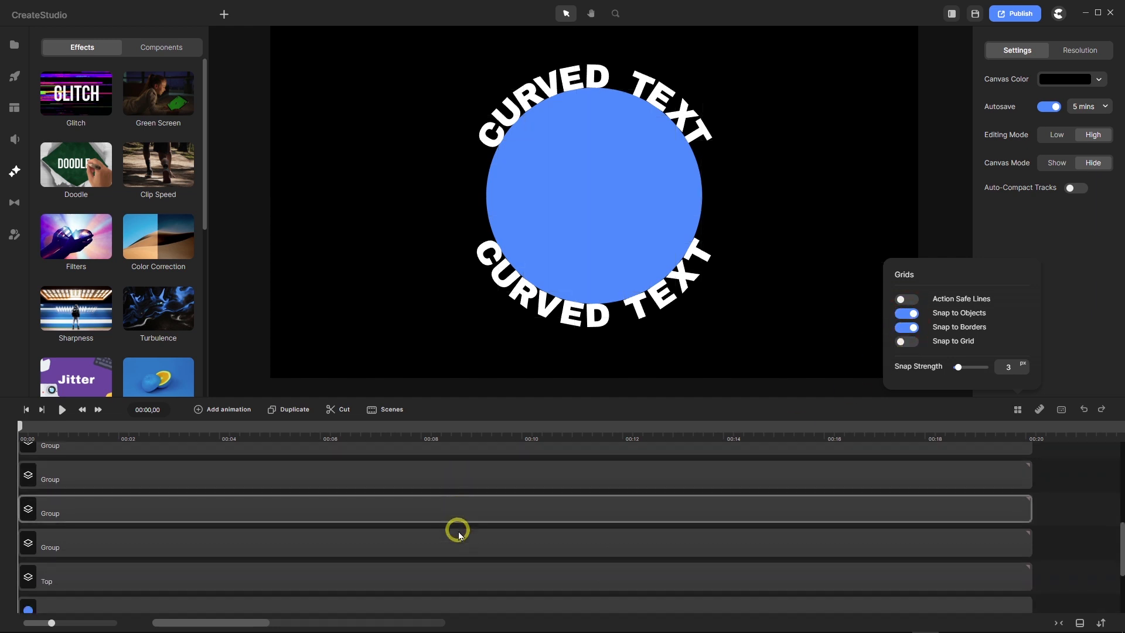
{"action": "left_click", "coordinate": [448, 492]}
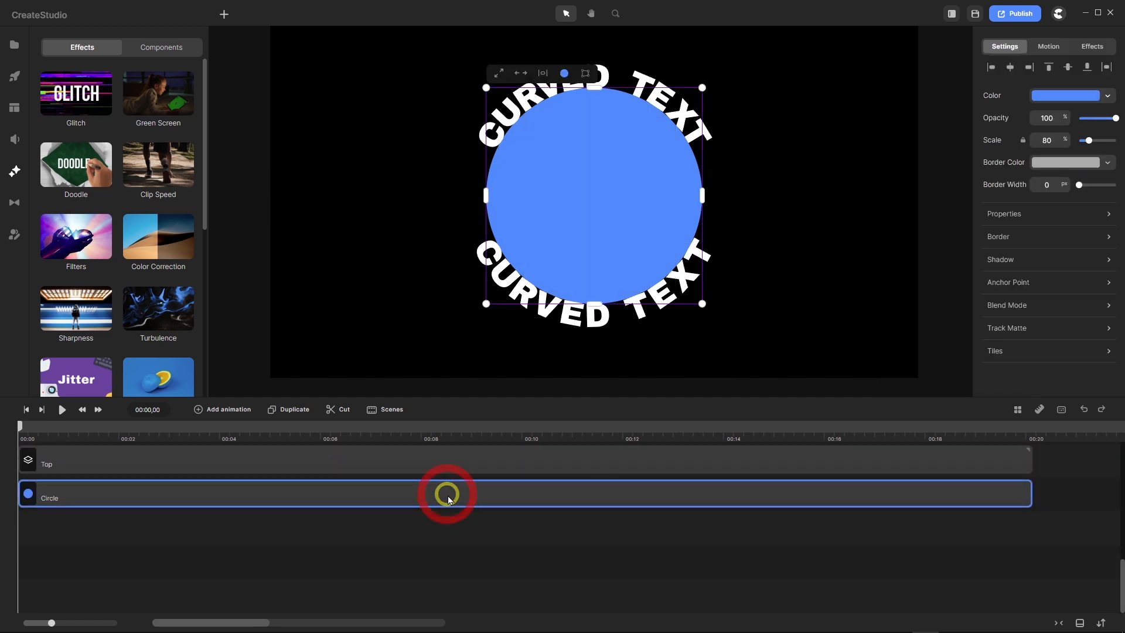
{"action": "right_click", "coordinate": [558, 482]}
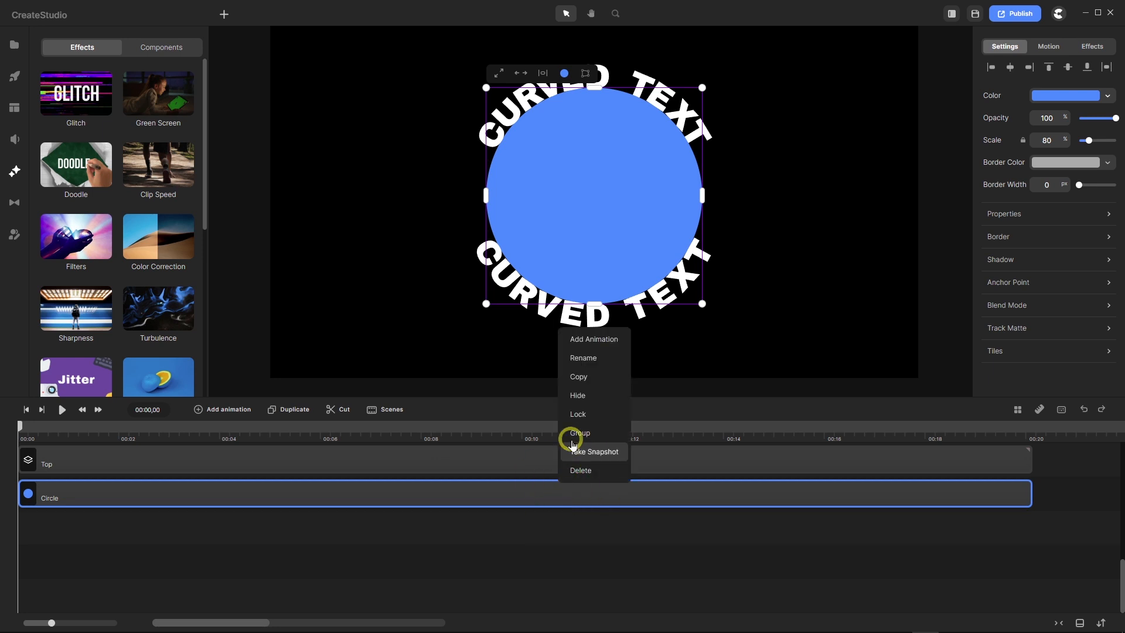
{"action": "left_click", "coordinate": [579, 397]}
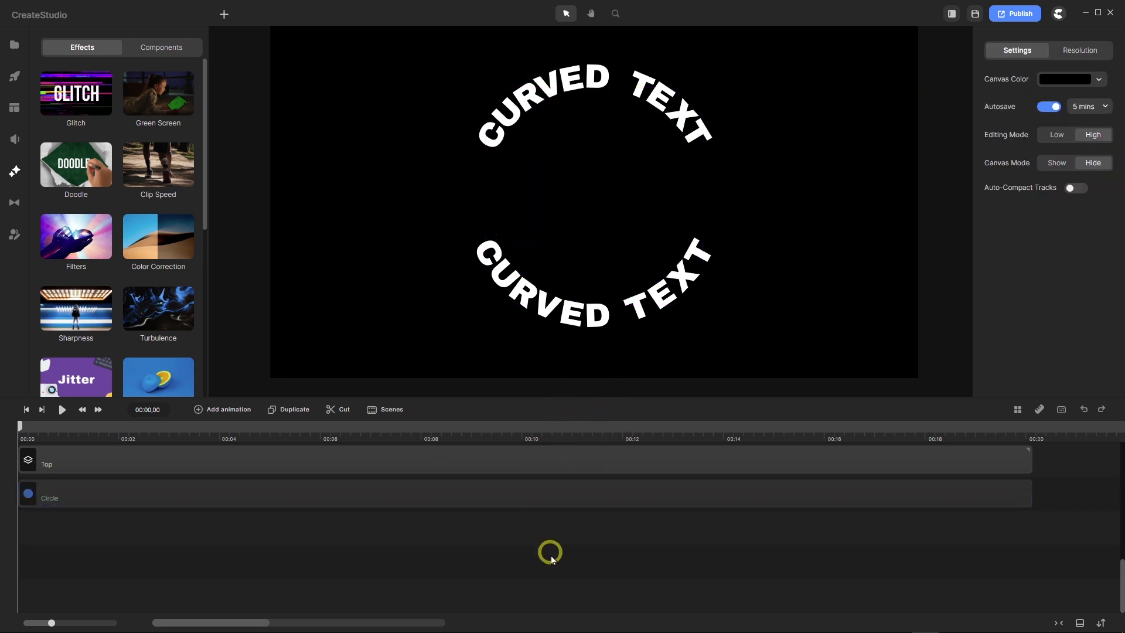
Enlarge the timeline, select all ten letter groups above the Top layer and combine them into one group.
{"action": "scroll", "coordinate": [555, 555], "scroll_direction": "up", "scroll_amount": 3}
{"action": "scroll", "coordinate": [556, 559], "scroll_direction": "up", "scroll_amount": 1}
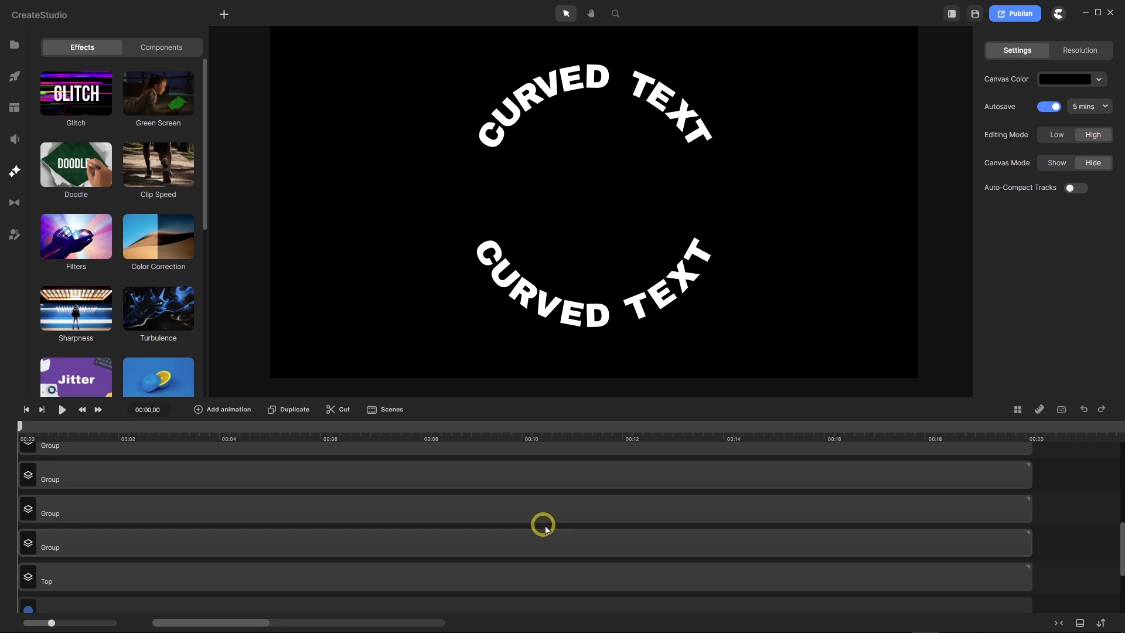
{"action": "left_click_drag", "start_coordinate": [560, 399], "coordinate": [621, 30]}
{"action": "left_click", "coordinate": [998, 176]}
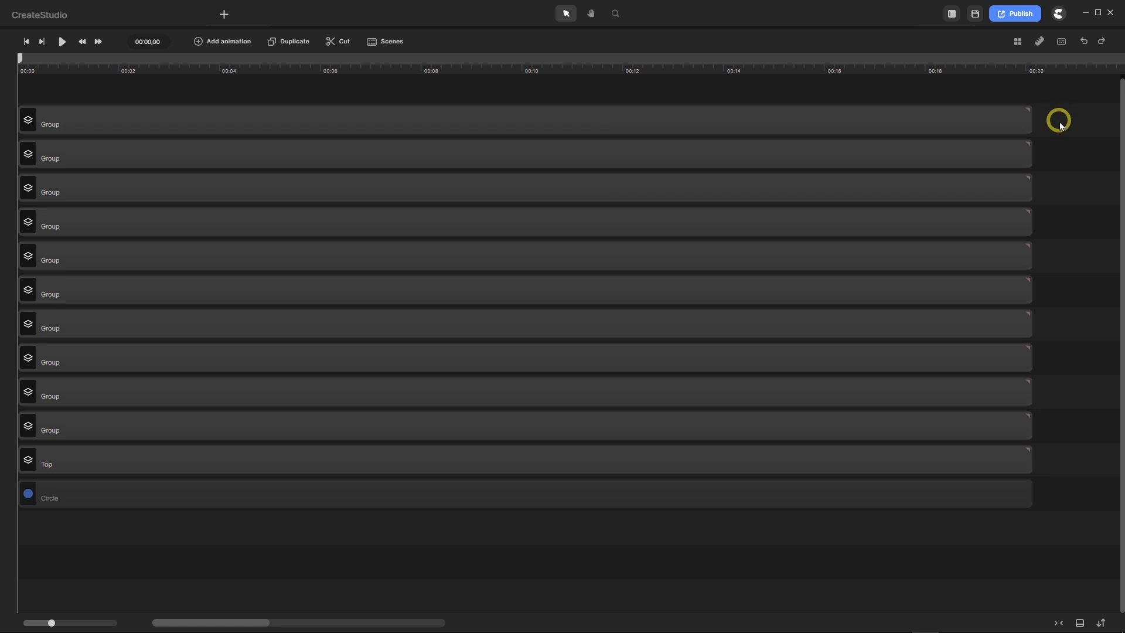
{"action": "left_click_drag", "start_coordinate": [1059, 121], "coordinate": [646, 428]}
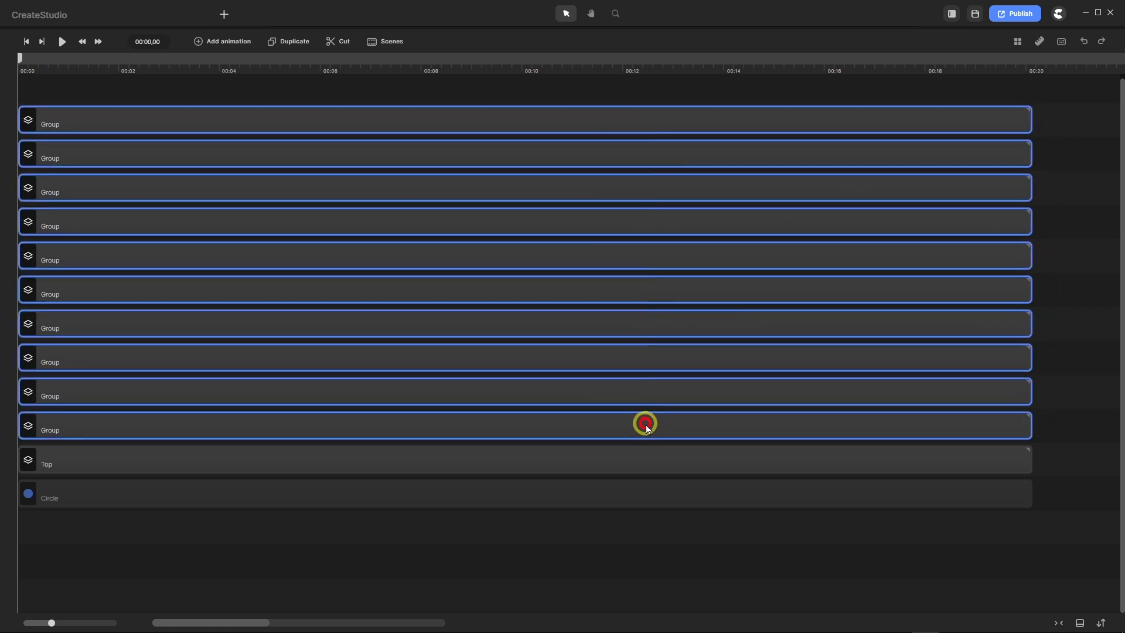
{"action": "key", "text": "ctrl+g"}
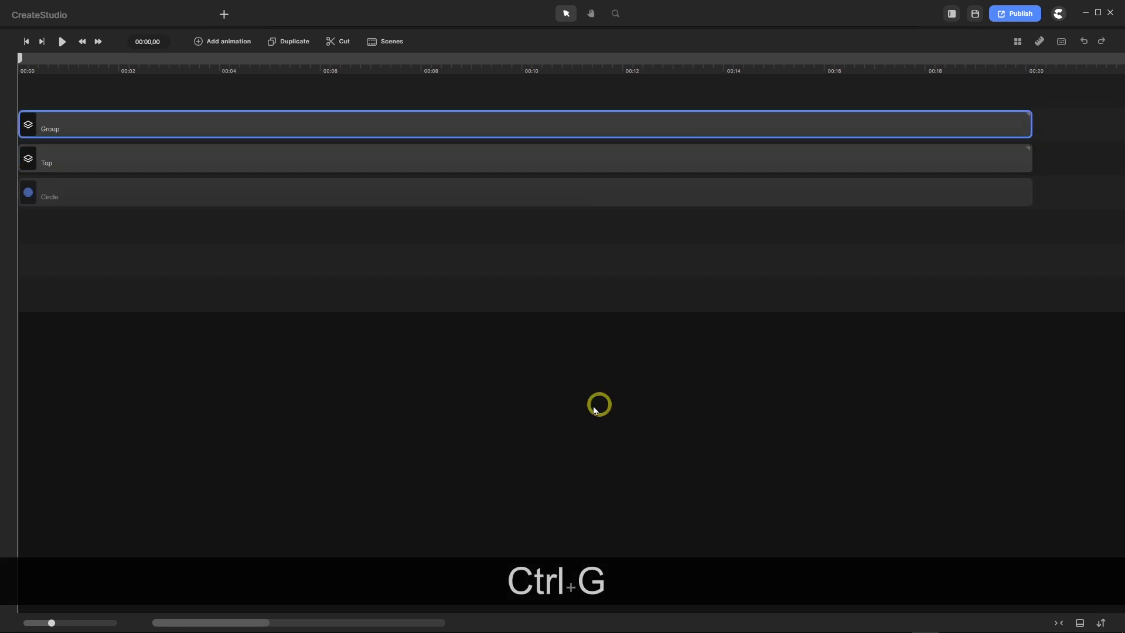
Shrink the timeline back so the canvas shows and rename the new lower-text group as Bottom.
{"action": "left_click_drag", "start_coordinate": [486, 30], "coordinate": [508, 387]}
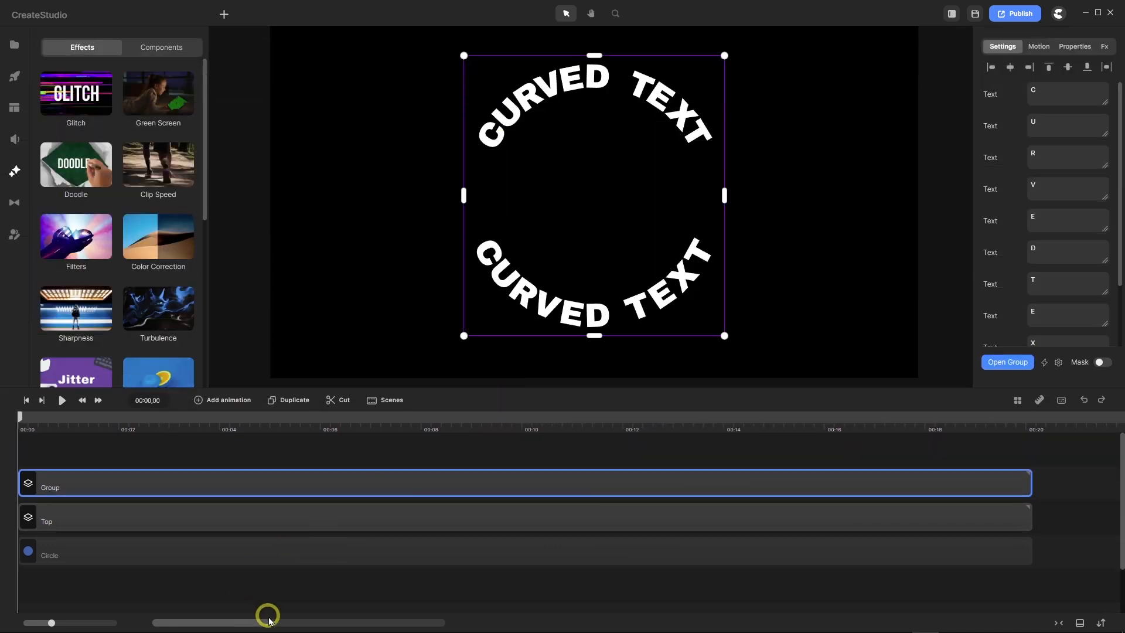
{"action": "right_click", "coordinate": [67, 493]}
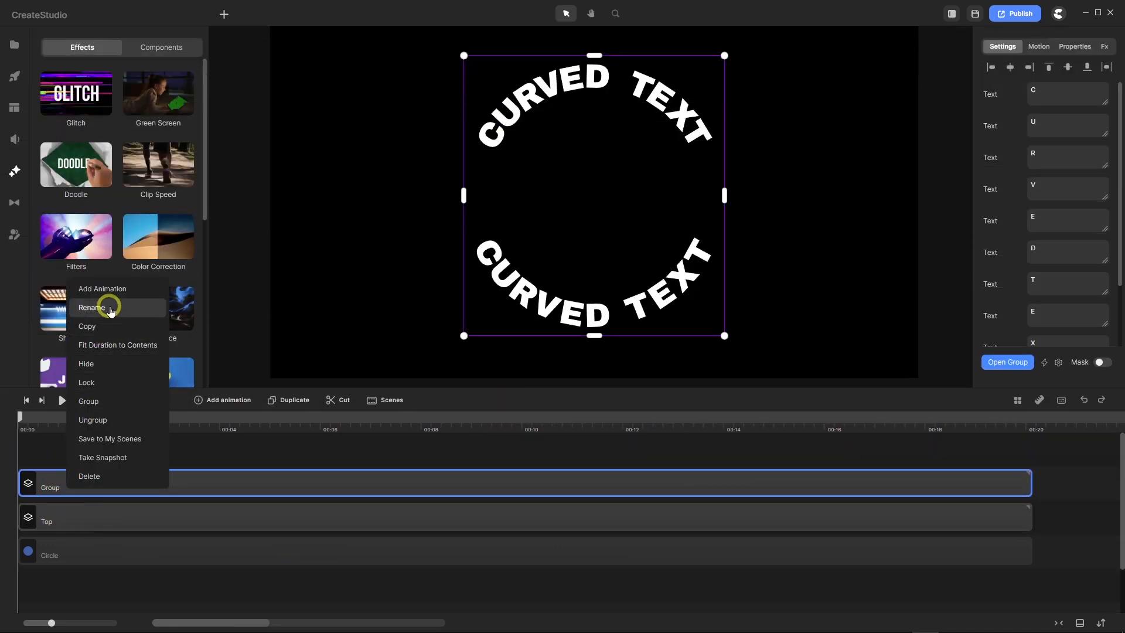
{"action": "left_click", "coordinate": [110, 310]}
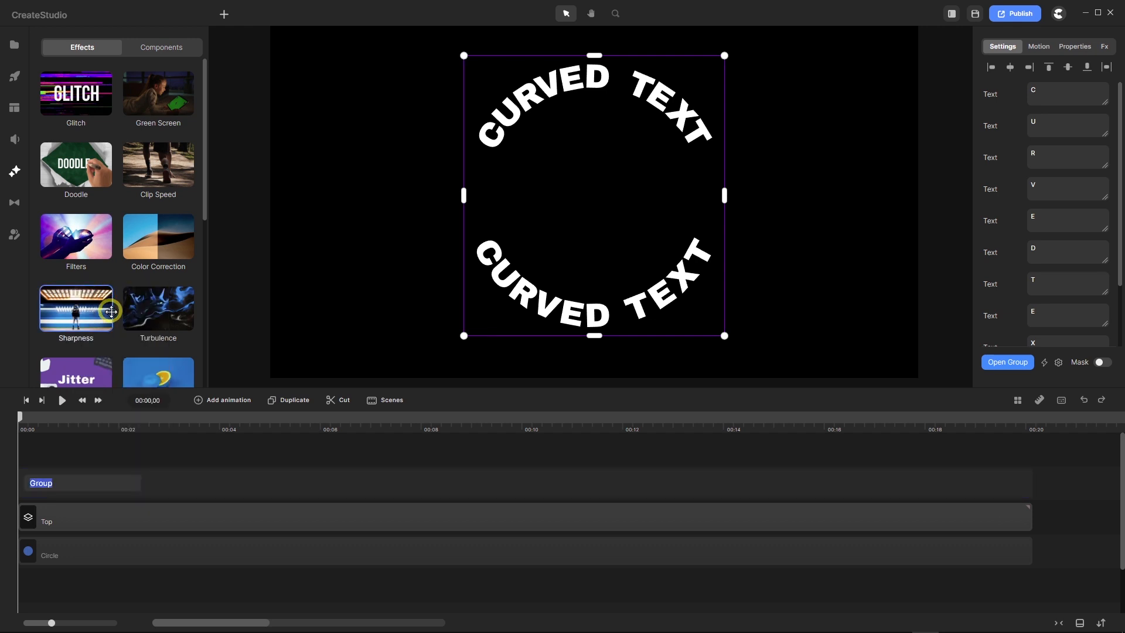
{"action": "type", "text": "Bot"}
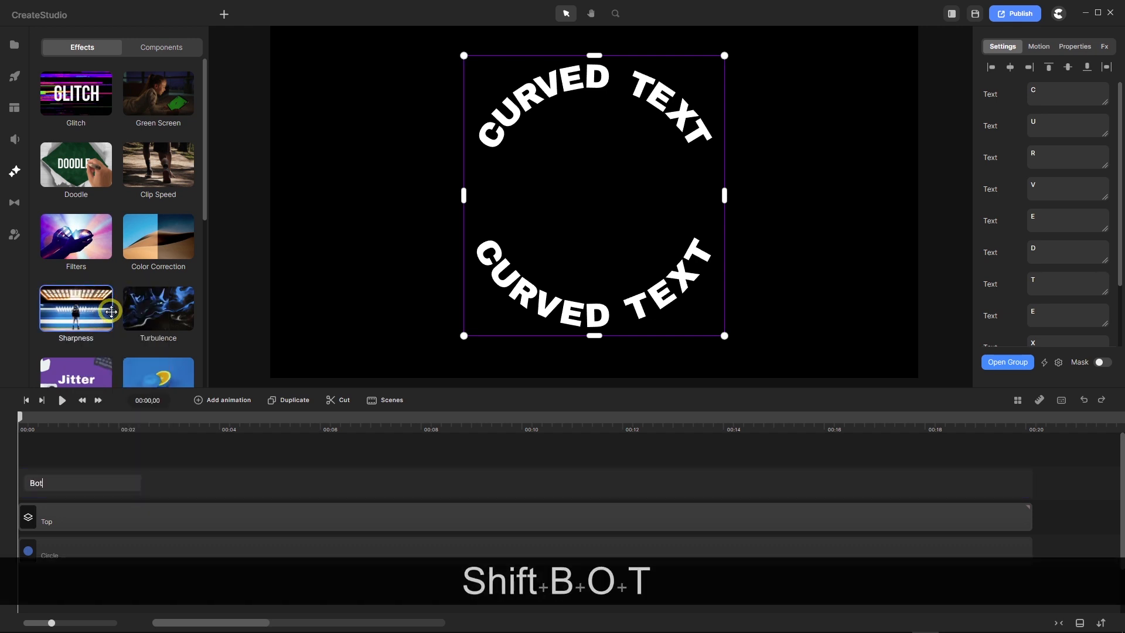
{"action": "type", "text": "tom"}
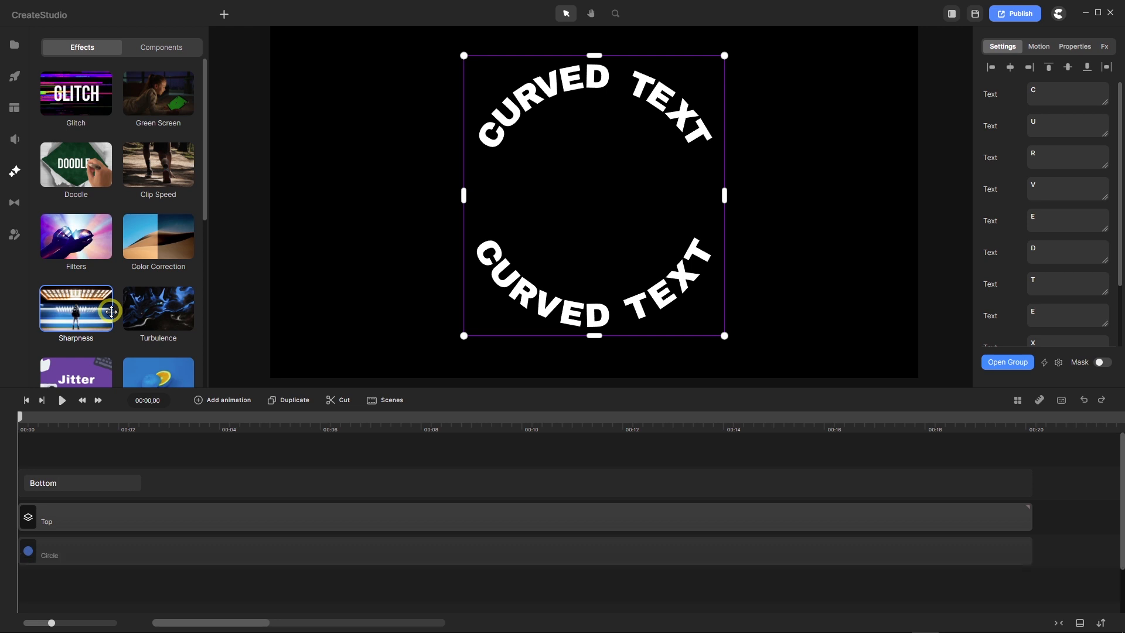
{"action": "key", "text": "Return"}
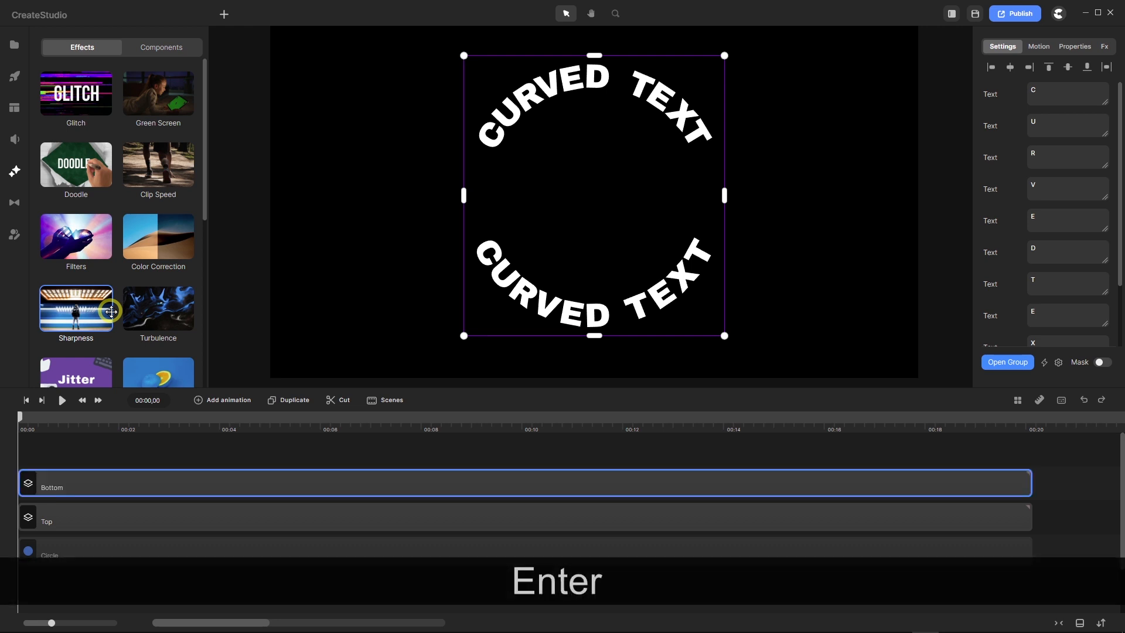
Move the Top group above the Bottom group in the timeline and remove the empty excess tracks.
{"action": "left_click_drag", "start_coordinate": [115, 526], "coordinate": [103, 450]}
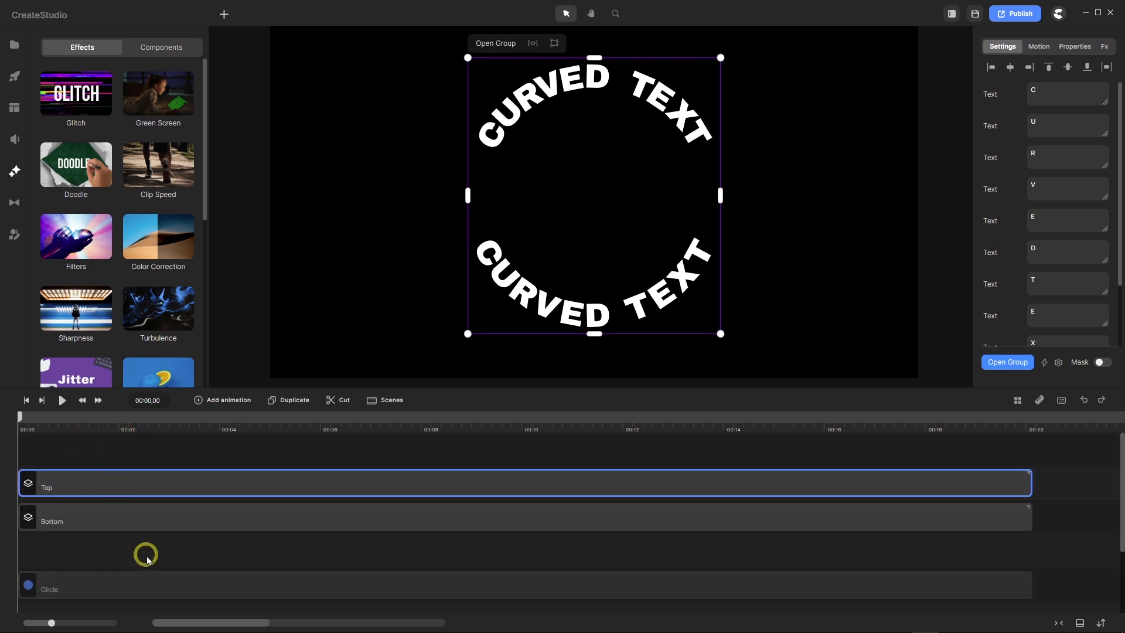
{"action": "right_click", "coordinate": [148, 549]}
{"action": "left_click", "coordinate": [176, 542]}
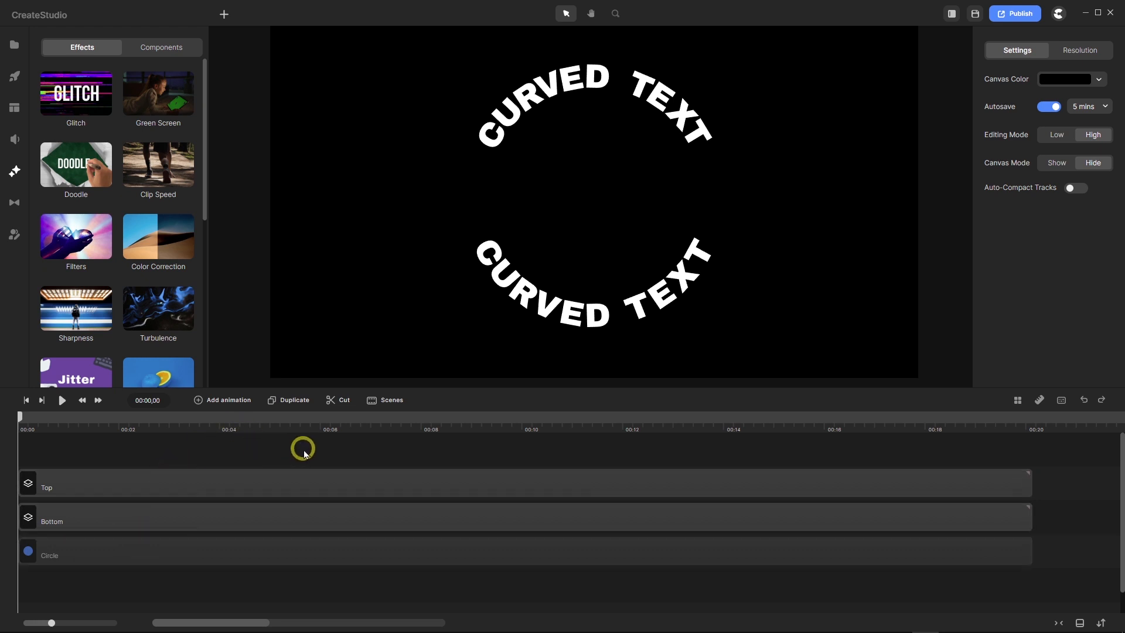
{"action": "left_click", "coordinate": [251, 508]}
{"action": "left_click_drag", "start_coordinate": [297, 456], "coordinate": [284, 526]}
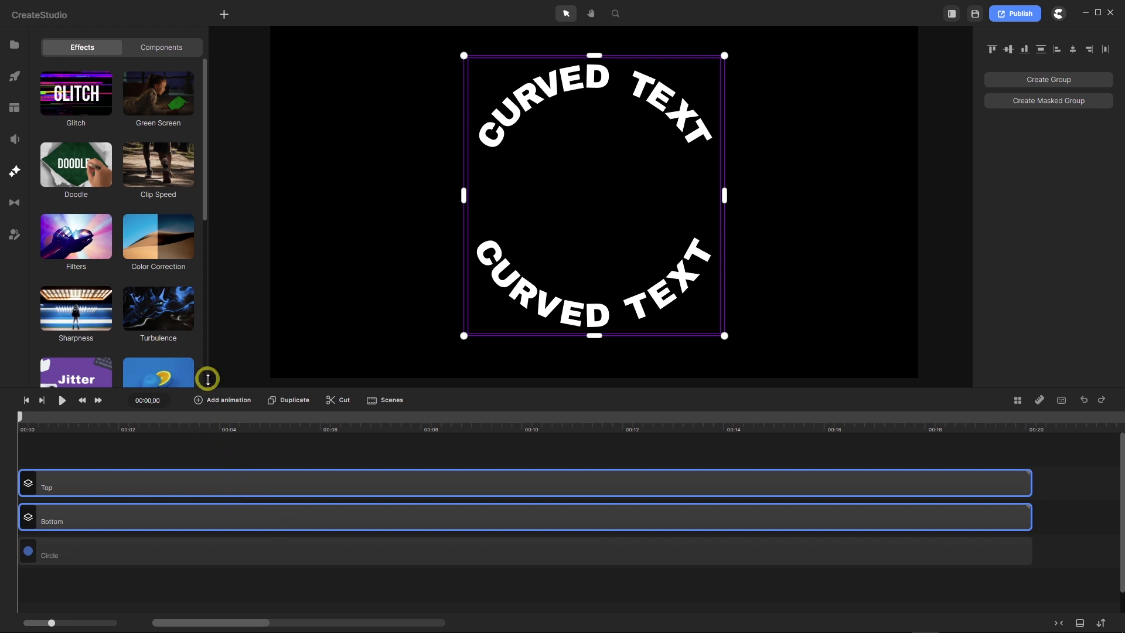
{"action": "left_click", "coordinate": [267, 457]}
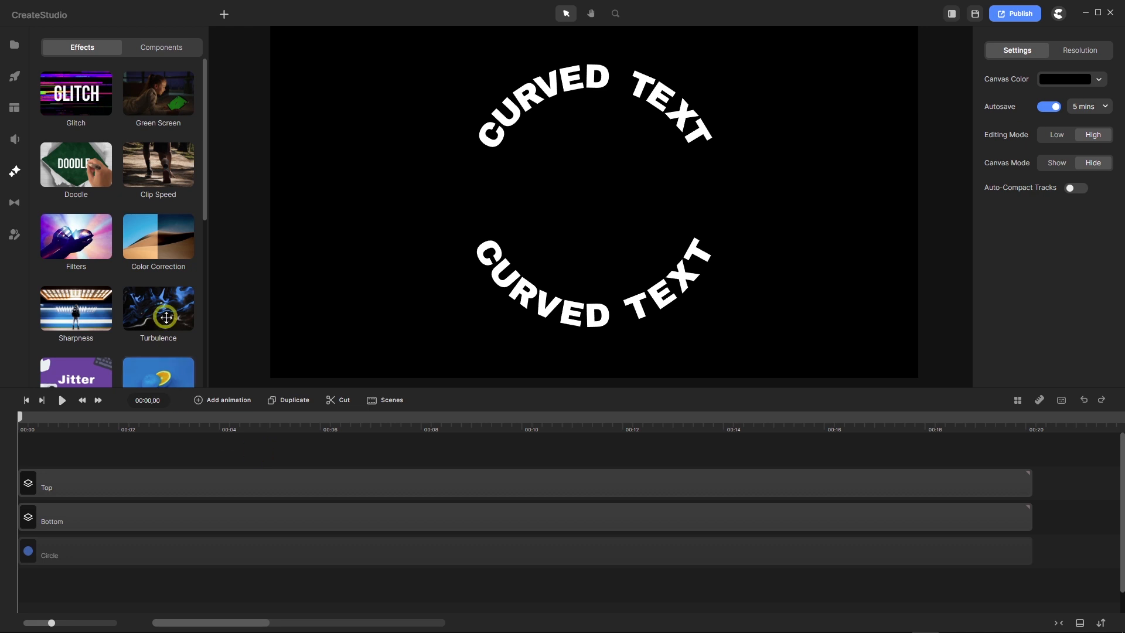
Add the project image How to create Curved Texts in CreateStudio 3 above the Top group and scale it to fill the canvas.
{"action": "left_click", "coordinate": [12, 46]}
{"action": "left_click", "coordinate": [75, 127]}
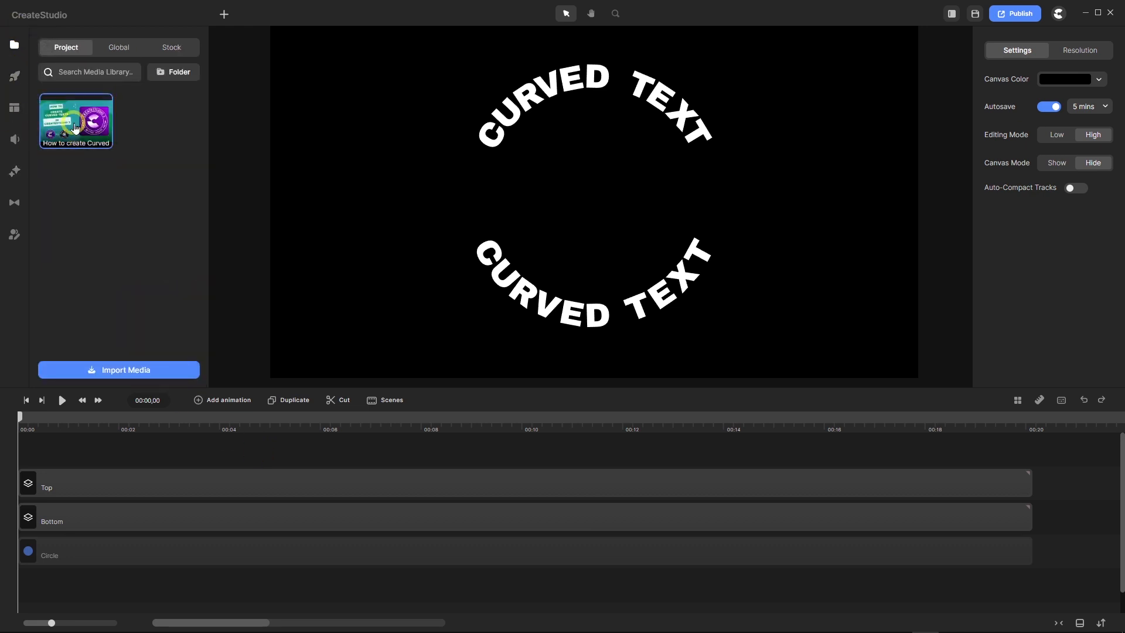
{"action": "left_click_drag", "start_coordinate": [77, 117], "coordinate": [34, 450]}
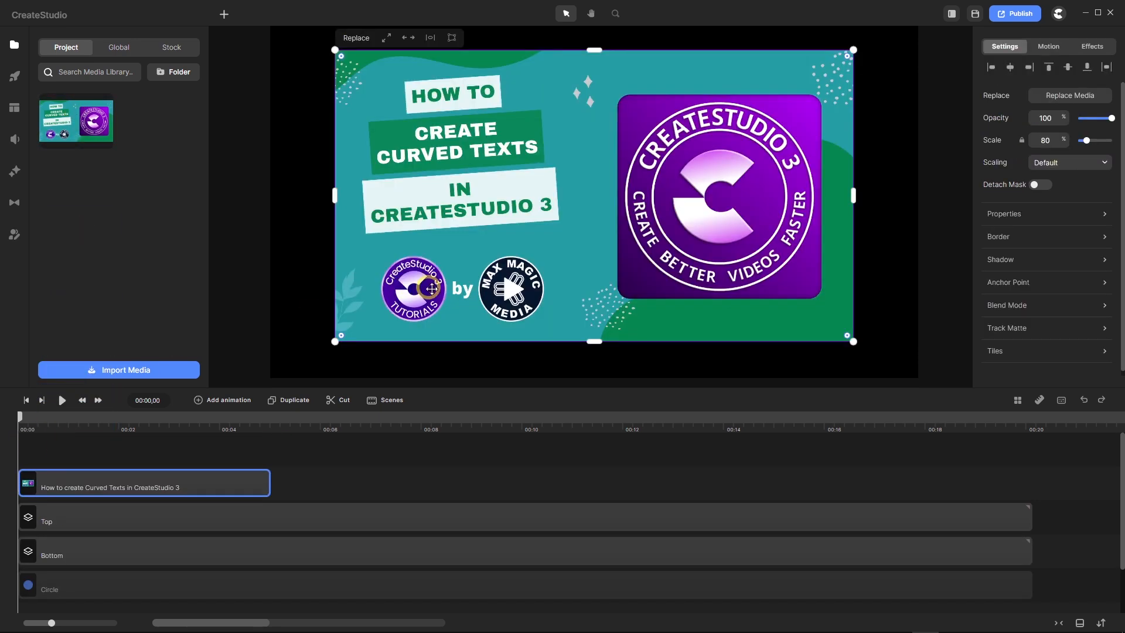
{"action": "left_click", "coordinate": [392, 40]}
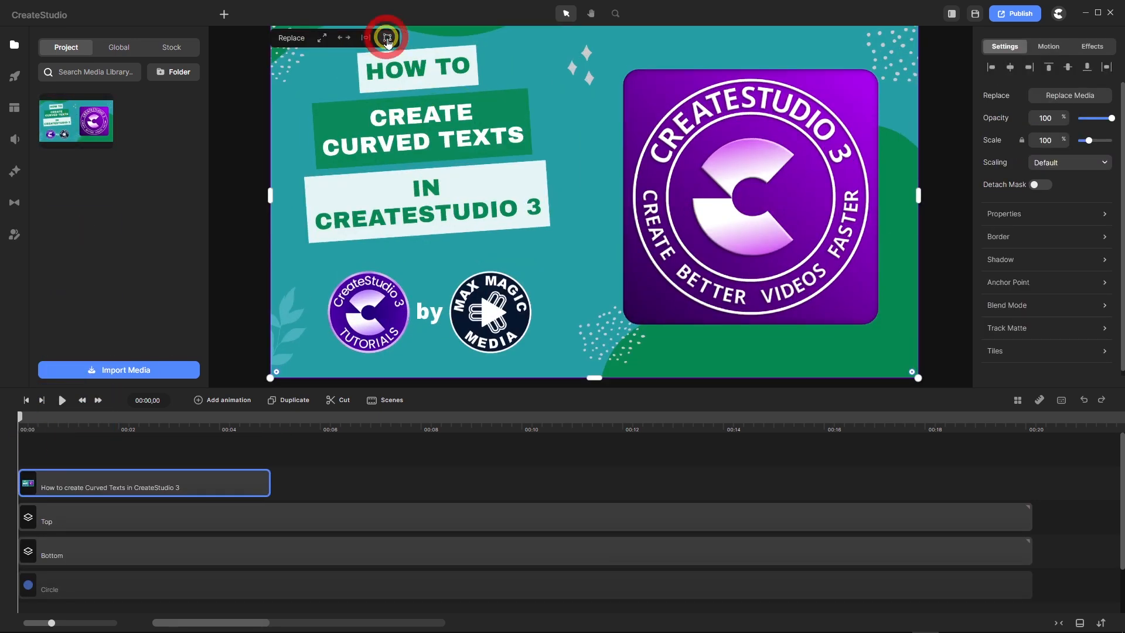
Examine the circular logos in the sample image, comparing how their upper and lower curved texts are arranged.
{"action": "scroll", "coordinate": [910, 170], "scroll_direction": "up", "scroll_amount": 2}
{"action": "scroll", "coordinate": [633, 198], "scroll_direction": "down", "scroll_amount": 1}
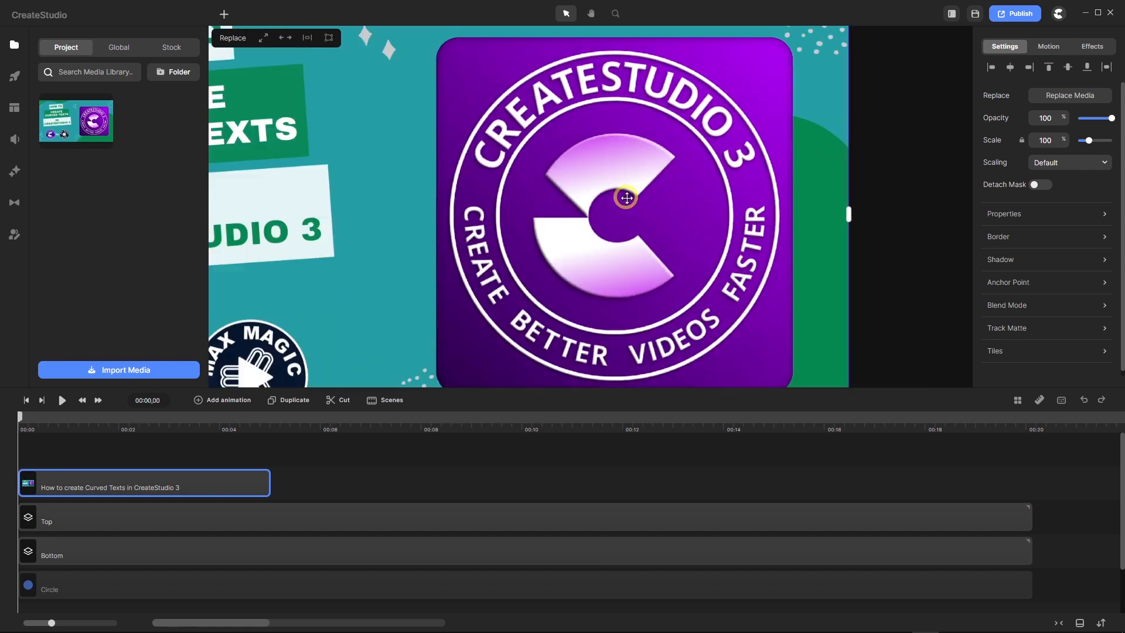
{"action": "scroll", "coordinate": [740, 173], "scroll_direction": "down", "scroll_amount": 1}
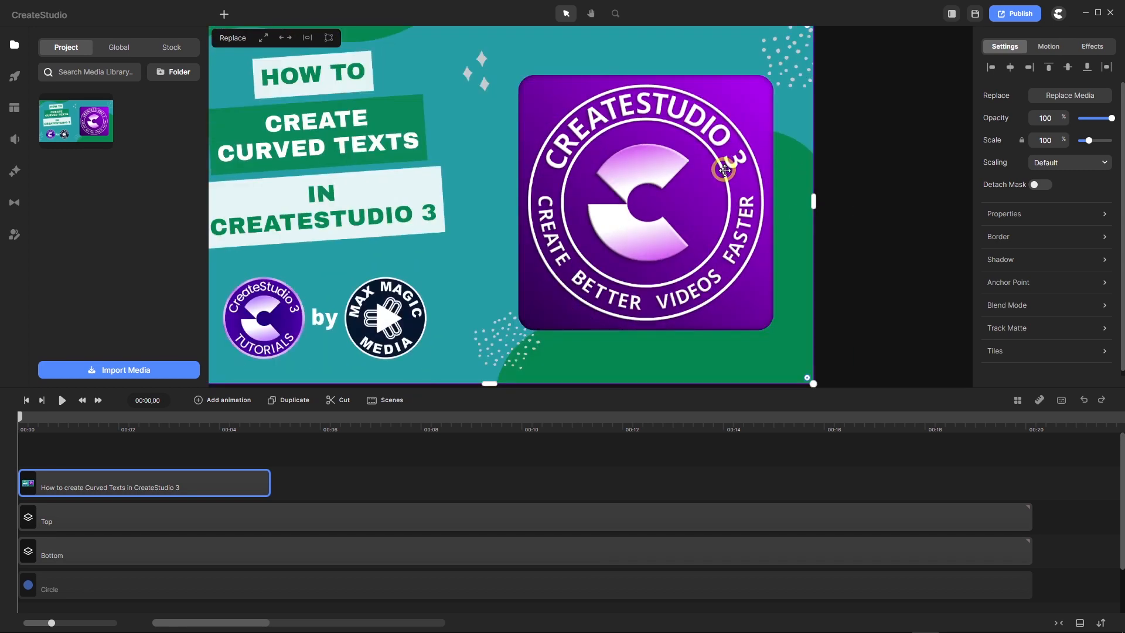
{"action": "scroll", "coordinate": [740, 173], "scroll_direction": "up", "scroll_amount": 1}
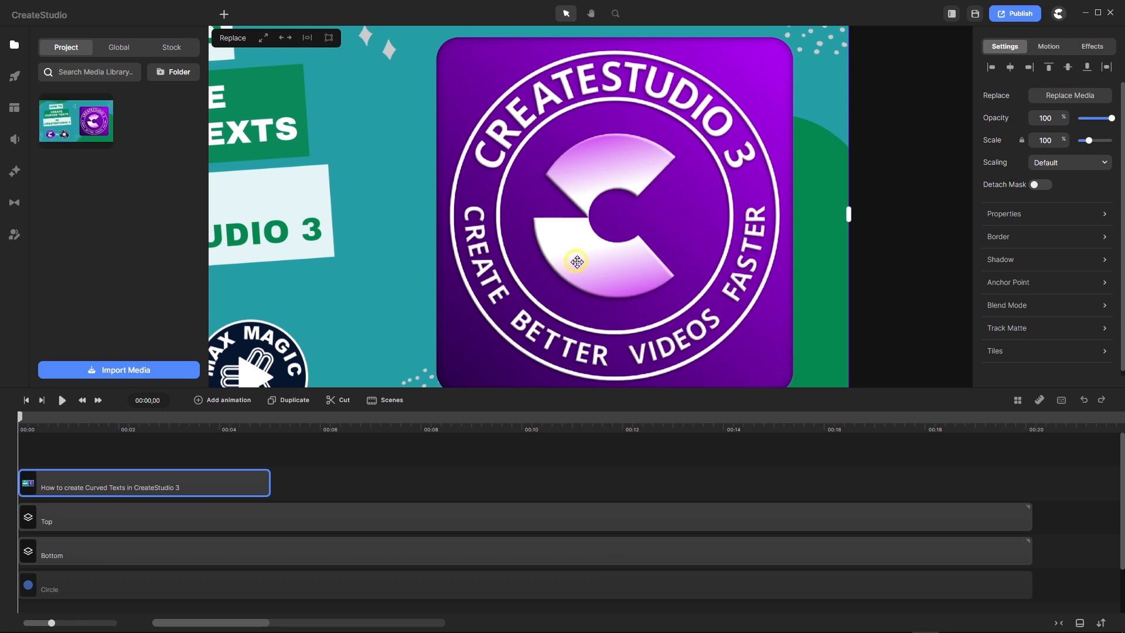
{"action": "scroll", "coordinate": [596, 252], "scroll_direction": "down", "scroll_amount": 6}
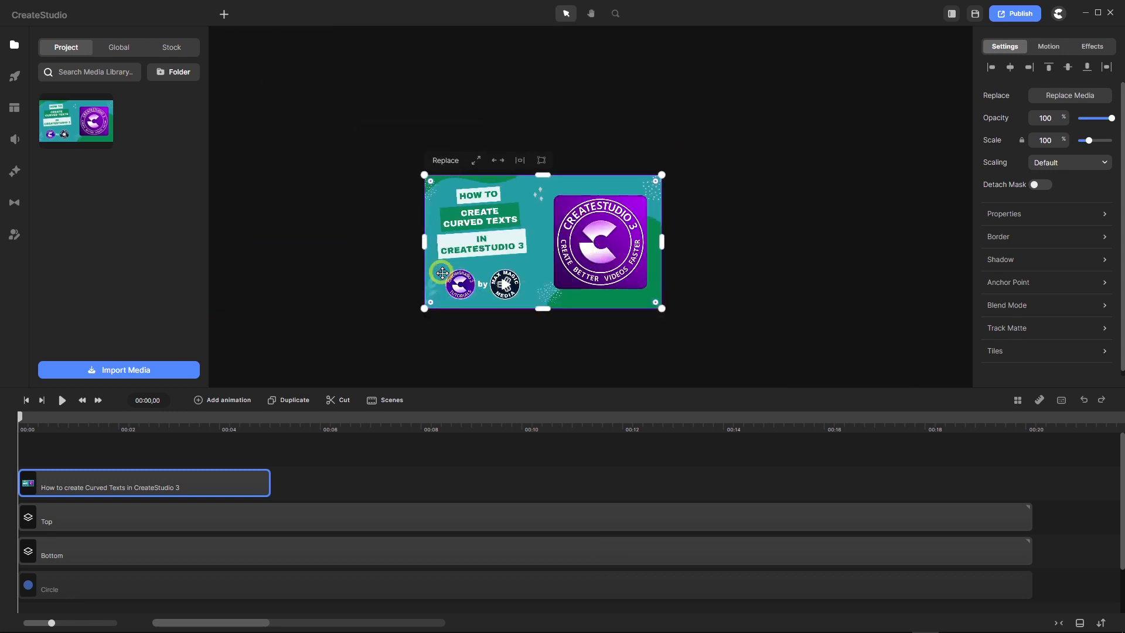
{"action": "scroll", "coordinate": [442, 272], "scroll_direction": "up", "scroll_amount": 2}
{"action": "scroll", "coordinate": [515, 252], "scroll_direction": "down", "scroll_amount": 1}
{"action": "scroll", "coordinate": [610, 233], "scroll_direction": "up", "scroll_amount": 2}
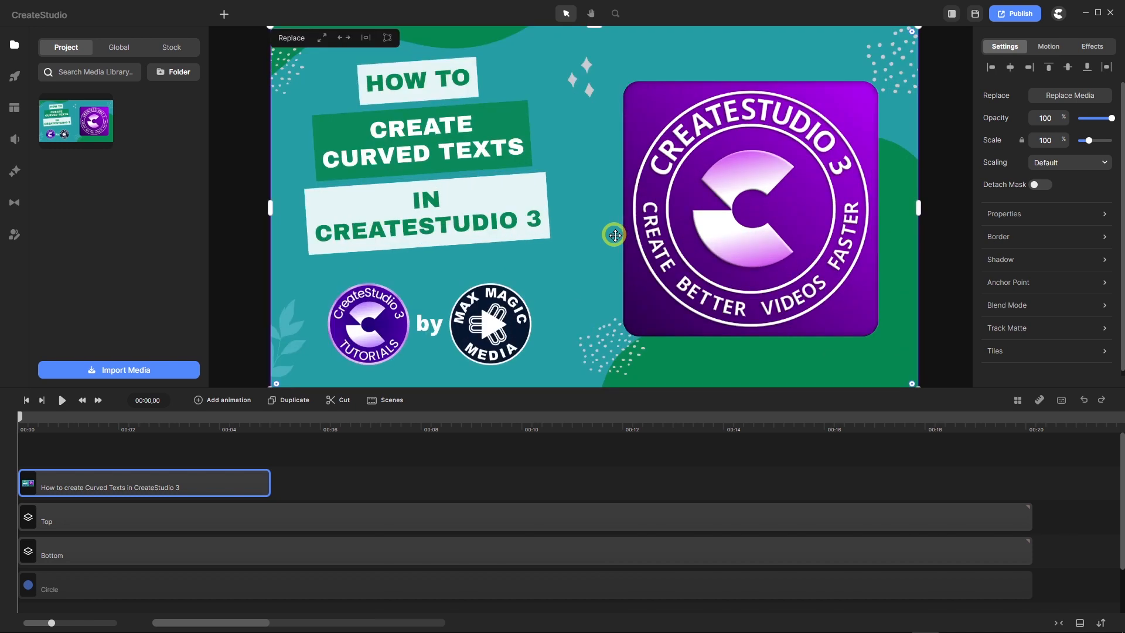
{"action": "scroll", "coordinate": [614, 235], "scroll_direction": "down", "scroll_amount": 1}
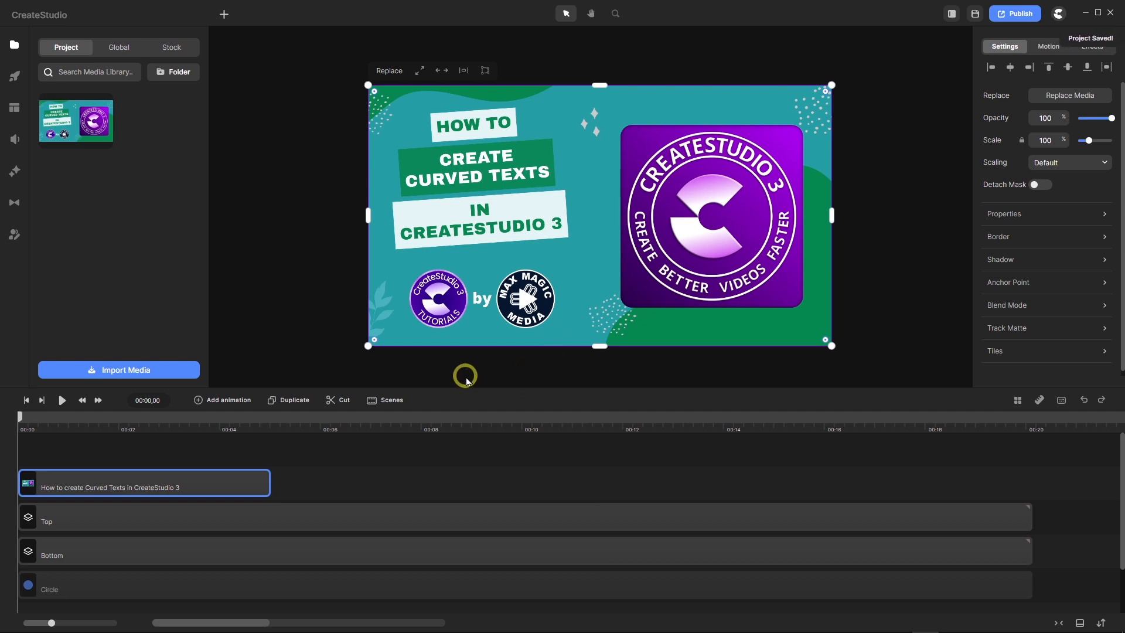
Delete the How to create Curved Texts in CreateStudio 3 image layer from the timeline.
{"action": "right_click", "coordinate": [232, 478]}
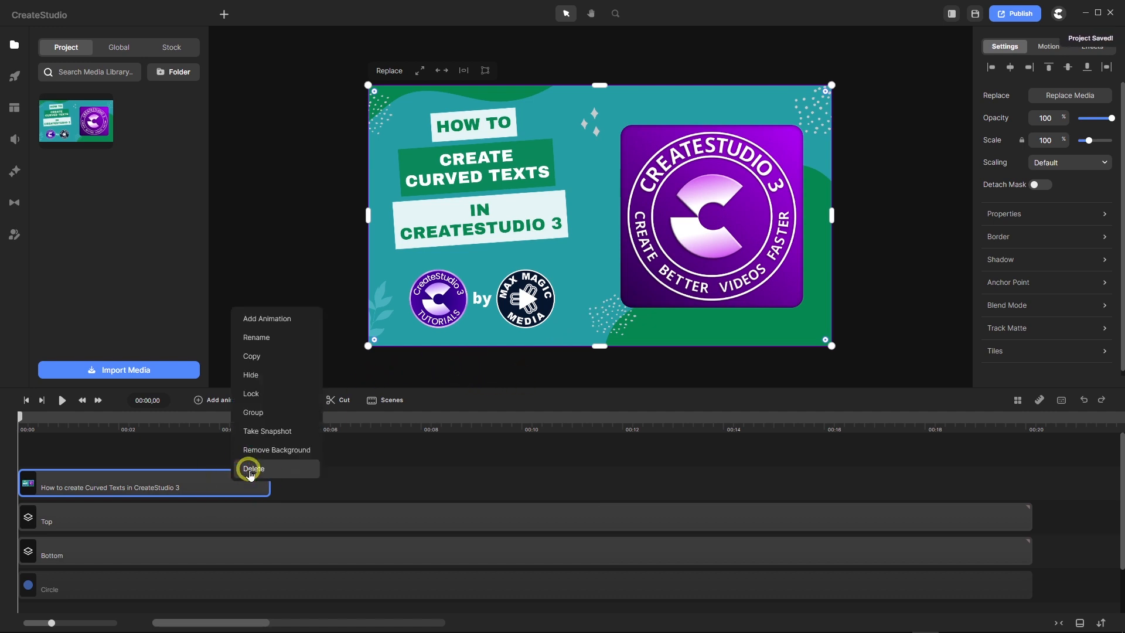
{"action": "left_click", "coordinate": [250, 476]}
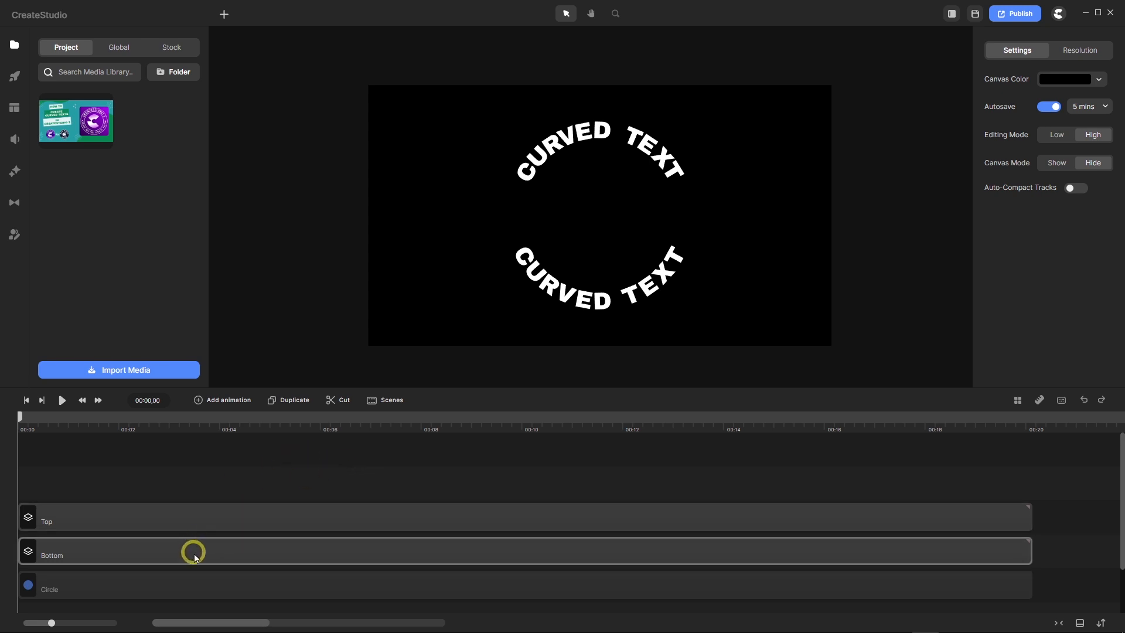
Move the Bottom group above the Top group in the timeline and remove the excess empty tracks.
{"action": "left_click_drag", "start_coordinate": [195, 558], "coordinate": [188, 488]}
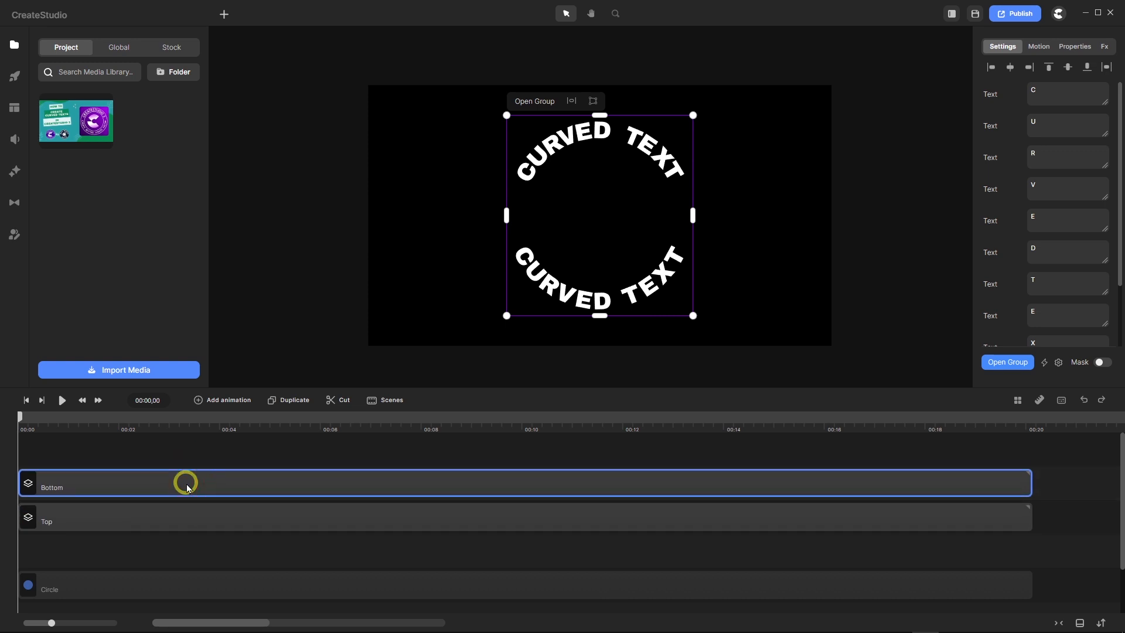
{"action": "left_click", "coordinate": [174, 543]}
{"action": "right_click", "coordinate": [174, 543]}
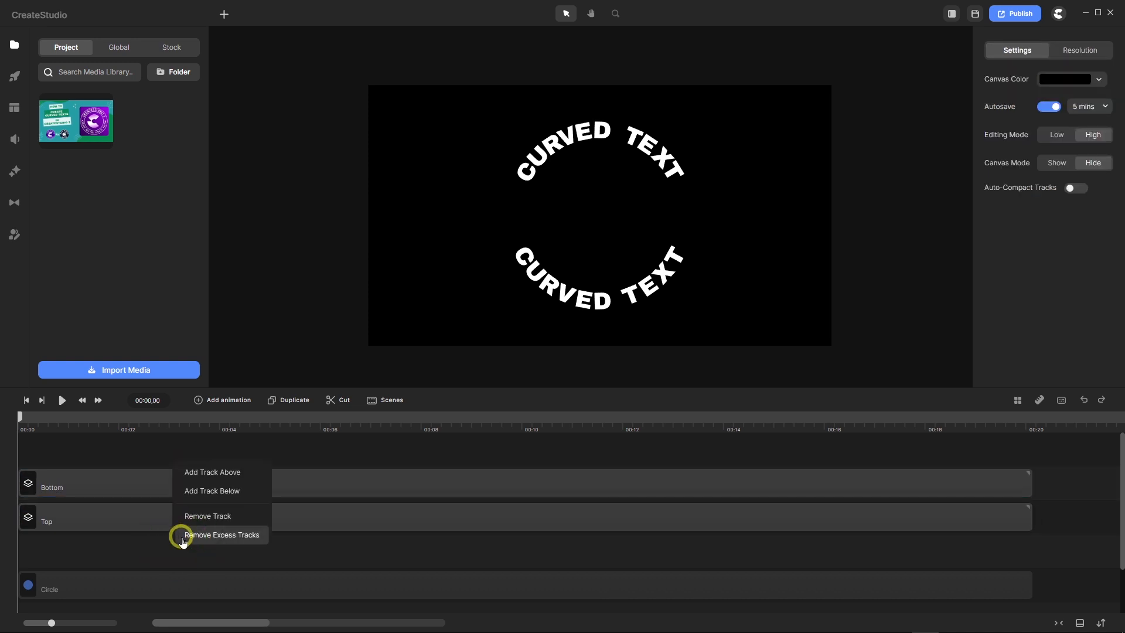
{"action": "left_click", "coordinate": [183, 539]}
Open the Easy Edit Properties of the Bottom group.
{"action": "left_click", "coordinate": [182, 482]}
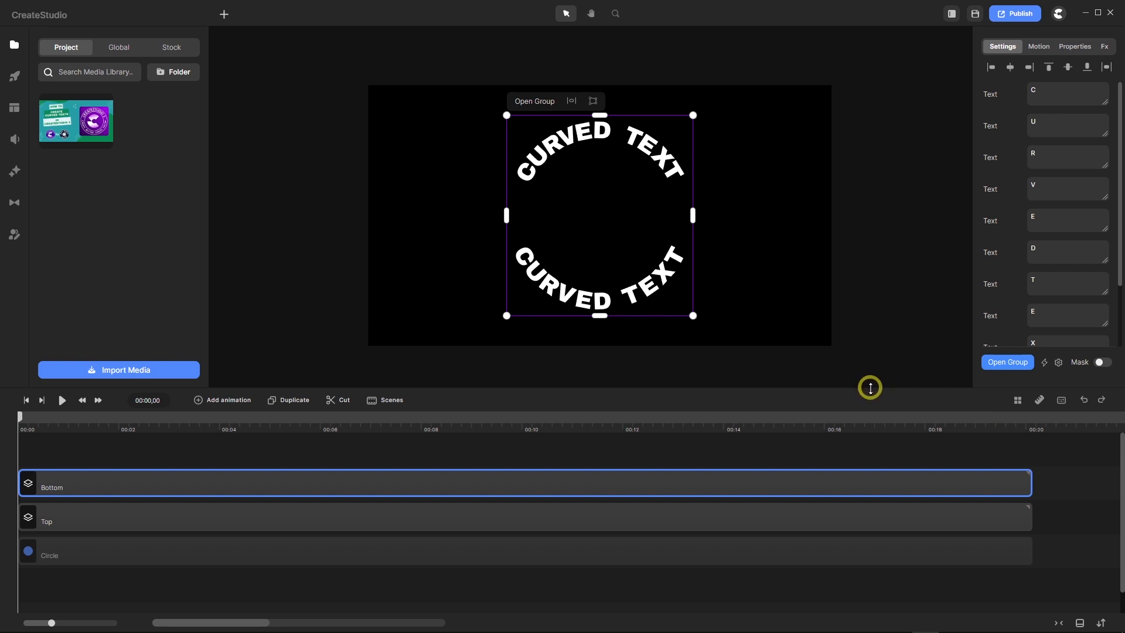
{"action": "left_click", "coordinate": [1059, 363]}
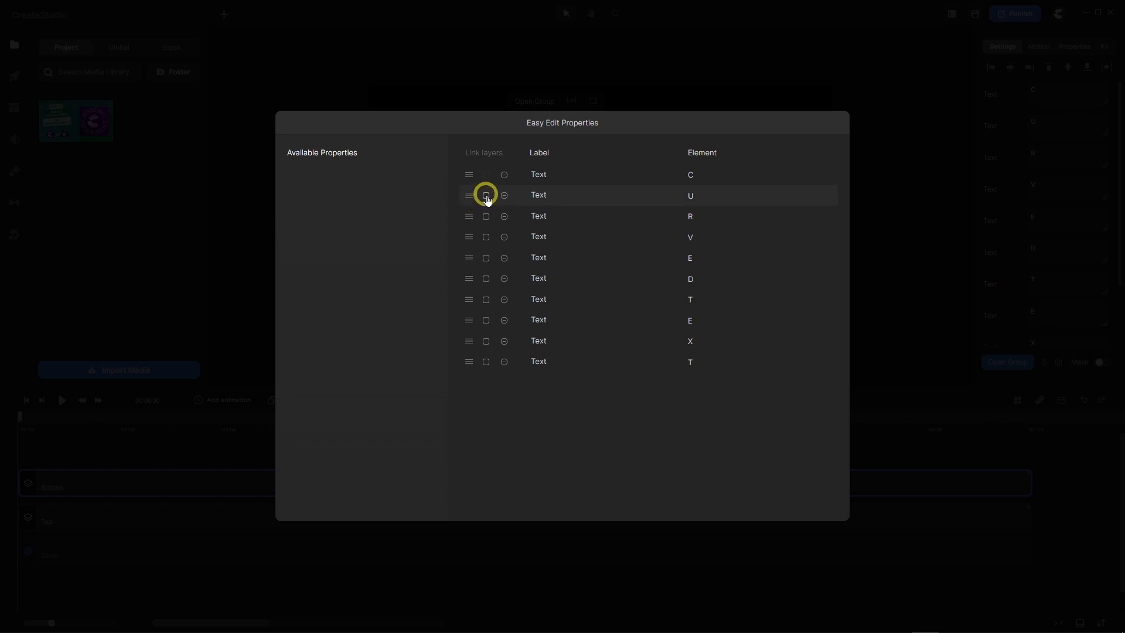
Link the text rows U, R, V, E, D, T, E, X and T to the first C row.
{"action": "left_click_drag", "start_coordinate": [487, 196], "coordinate": [490, 264]}
{"action": "left_click", "coordinate": [488, 261]}
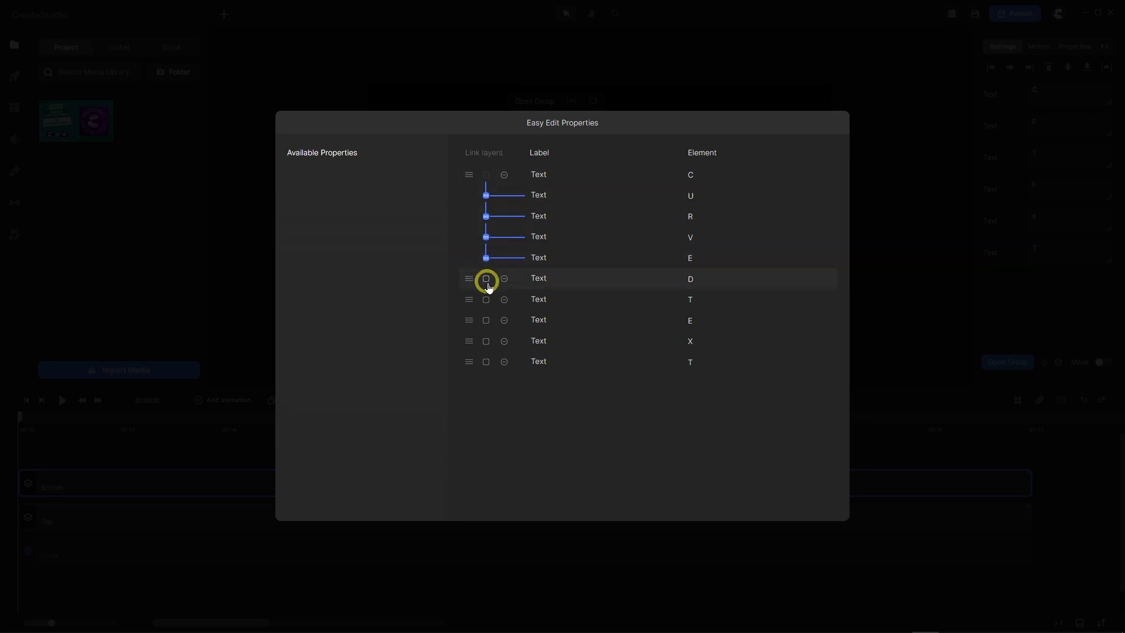
{"action": "left_click", "coordinate": [486, 281]}
{"action": "left_click", "coordinate": [486, 301]}
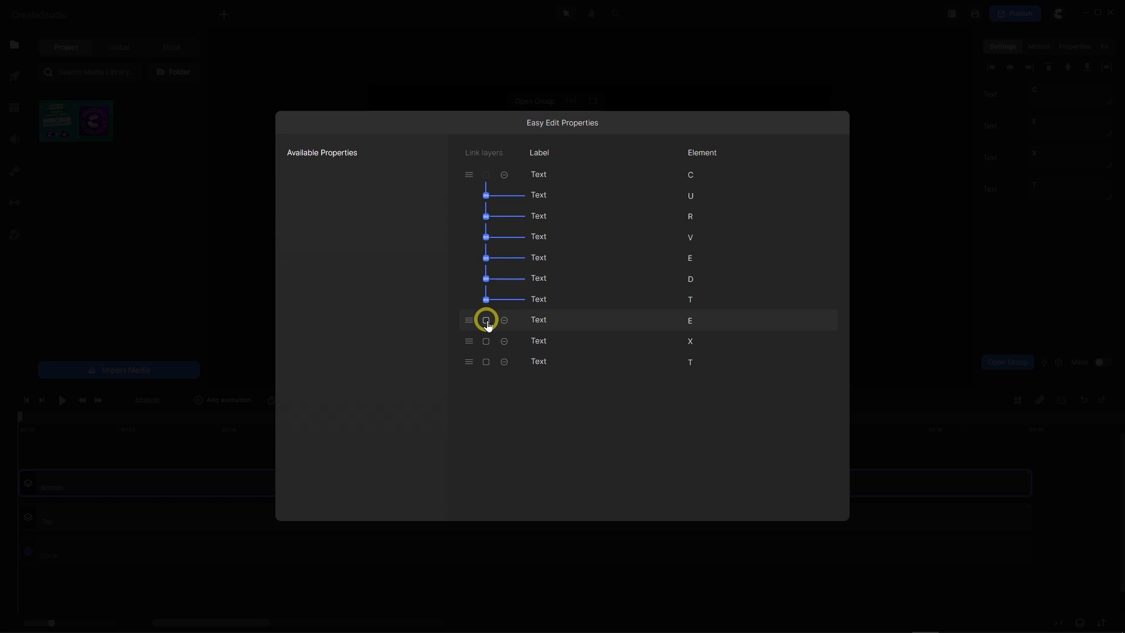
{"action": "left_click", "coordinate": [487, 321]}
{"action": "left_click", "coordinate": [487, 342]}
{"action": "left_click", "coordinate": [486, 362]}
Rearrange the letter rows in Easy Edit Properties so that U comes first, followed by R and then C.
{"action": "left_click_drag", "start_coordinate": [469, 363], "coordinate": [448, 213]}
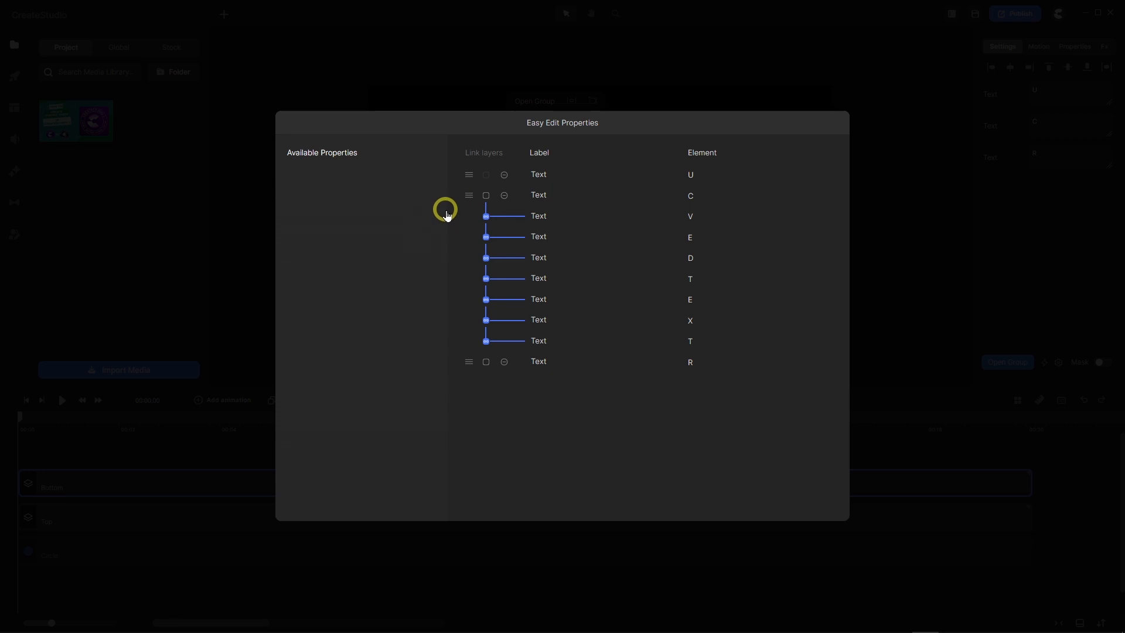
{"action": "left_click_drag", "start_coordinate": [471, 360], "coordinate": [462, 202]}
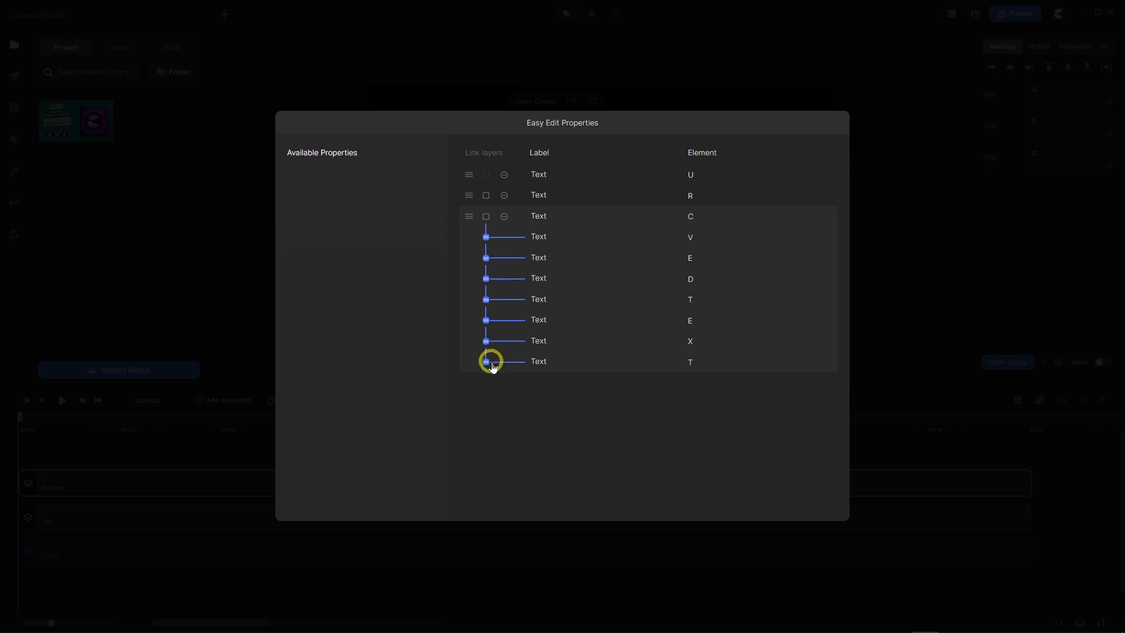
Unlink the V, E, D, T, E, X and T rows from C, working upward from the last letter.
{"action": "left_click", "coordinate": [487, 362]}
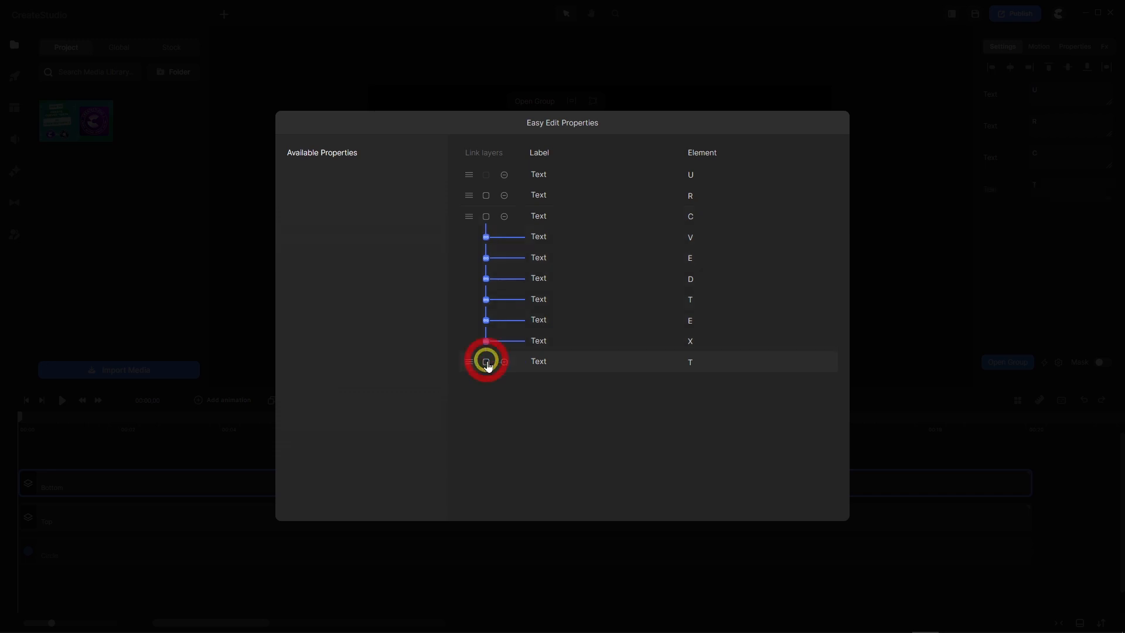
{"action": "left_click", "coordinate": [486, 341]}
{"action": "left_click", "coordinate": [486, 320]}
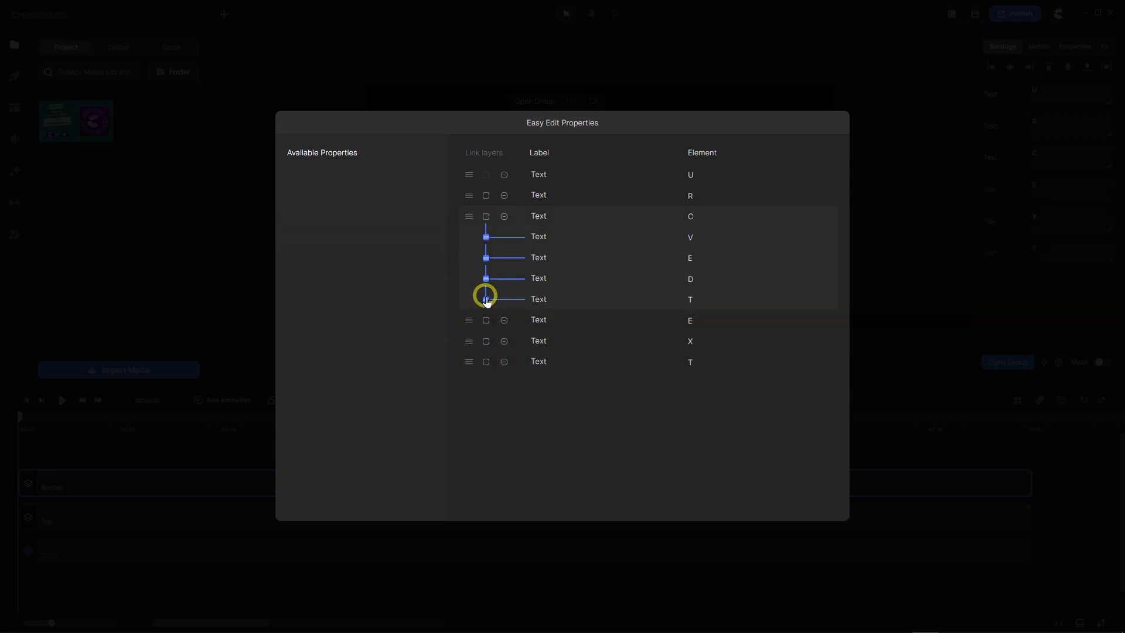
{"action": "left_click", "coordinate": [487, 299]}
{"action": "left_click", "coordinate": [486, 278]}
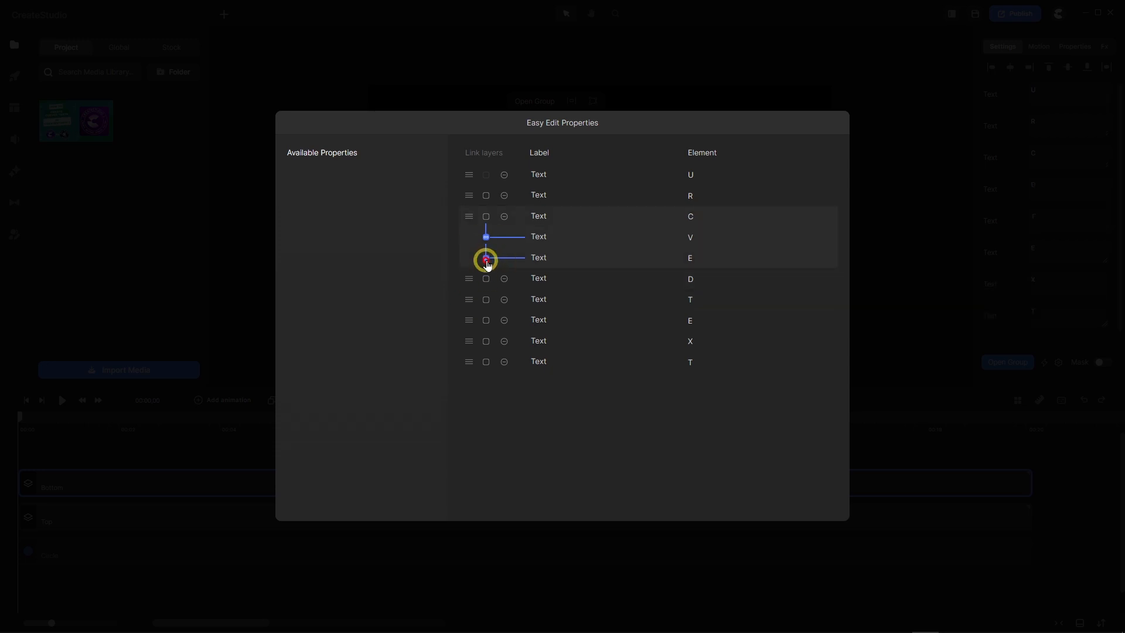
{"action": "left_click", "coordinate": [487, 257]}
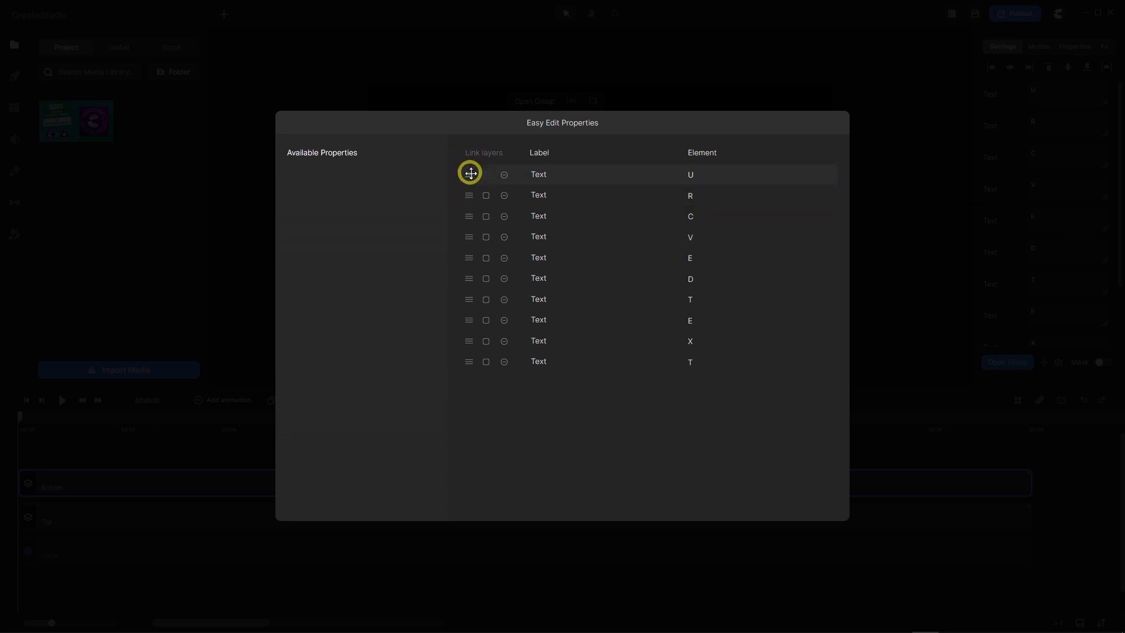
Move the C row to the top of Easy Edit Properties and link U, R, V, E, D, T, E, X and T to it.
{"action": "left_click_drag", "start_coordinate": [471, 173], "coordinate": [477, 220]}
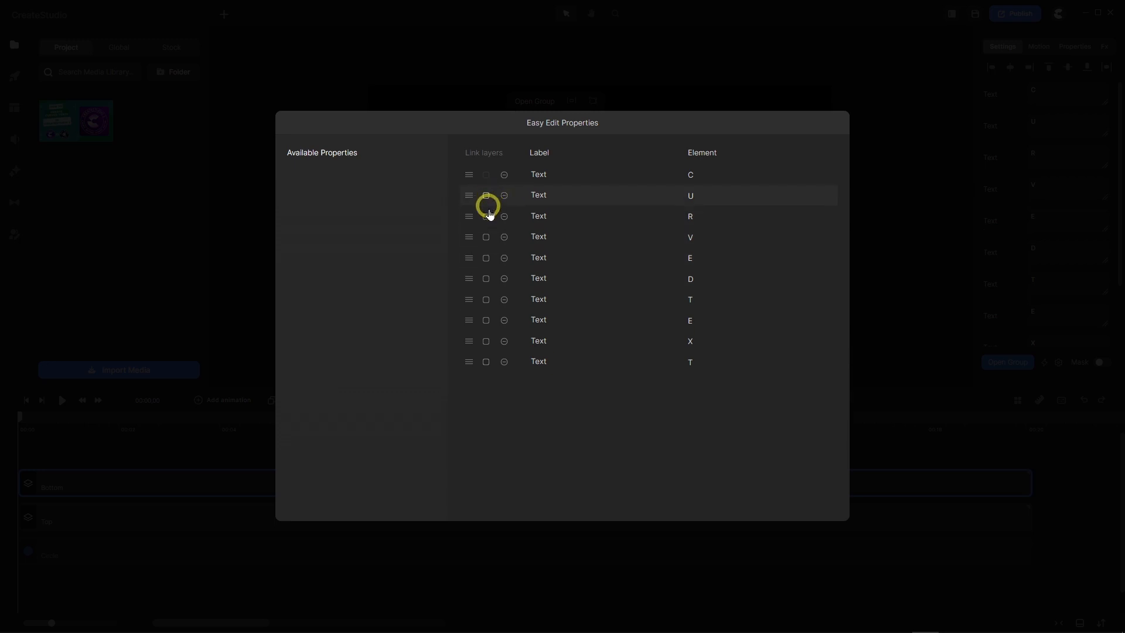
{"action": "left_click", "coordinate": [486, 195]}
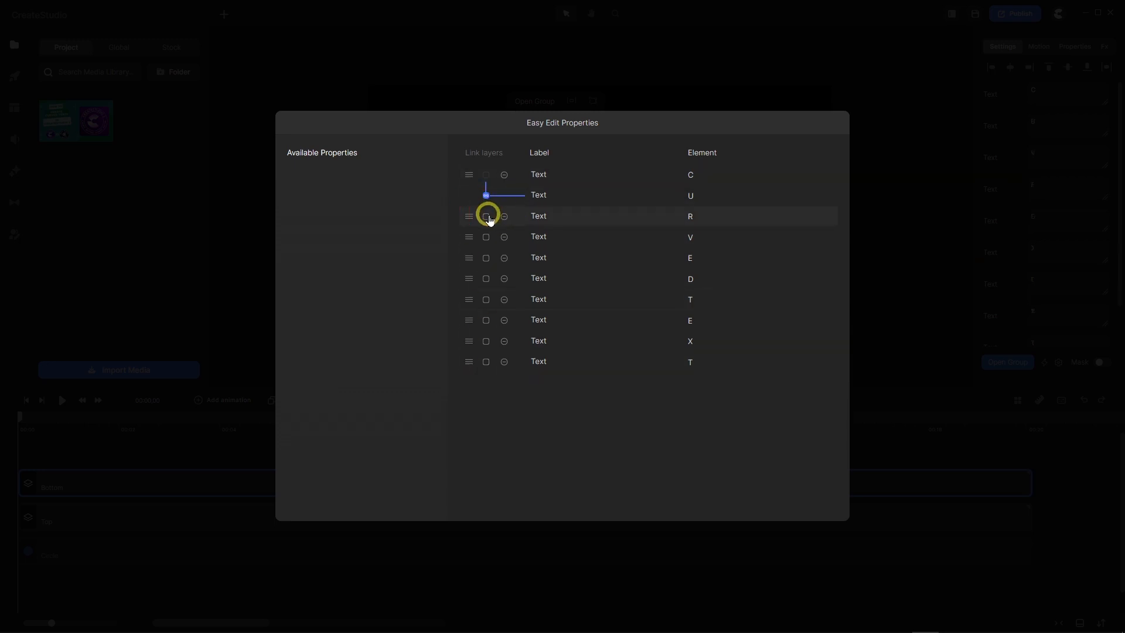
{"action": "left_click", "coordinate": [487, 216]}
{"action": "left_click", "coordinate": [486, 237]}
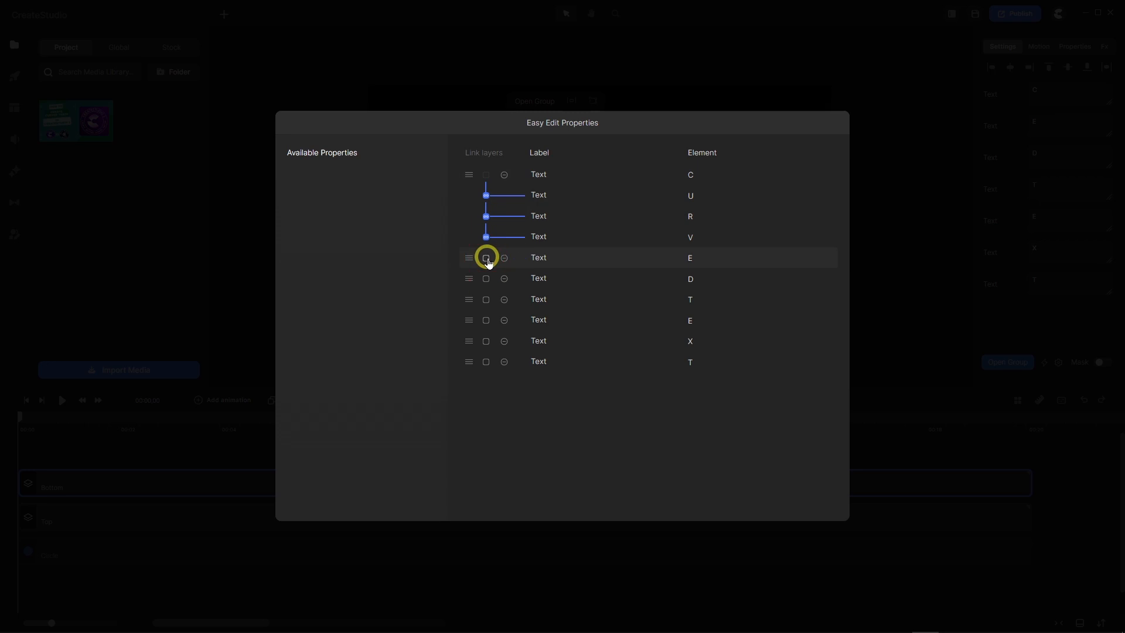
{"action": "left_click", "coordinate": [487, 258]}
{"action": "left_click", "coordinate": [486, 279]}
{"action": "left_click", "coordinate": [486, 299]}
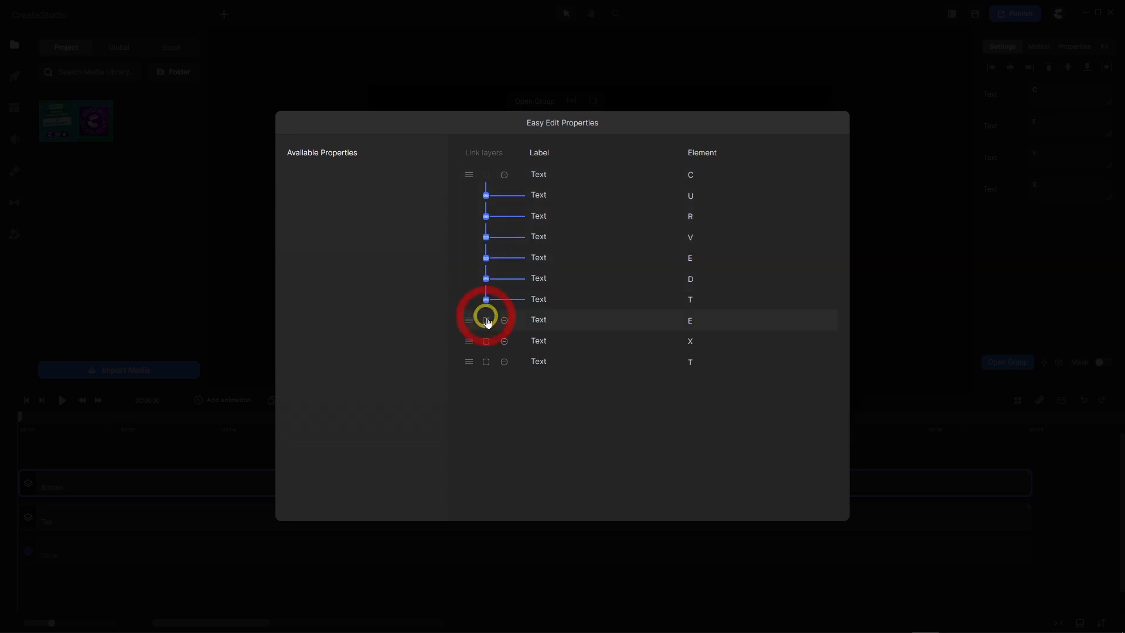
{"action": "left_click", "coordinate": [487, 320]}
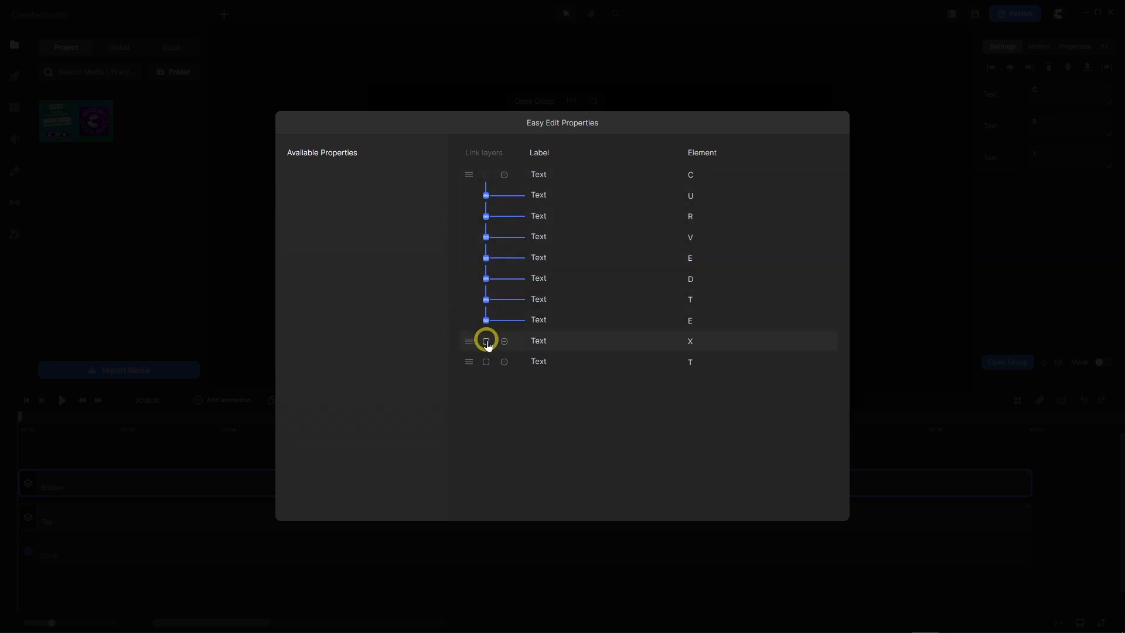
{"action": "left_click", "coordinate": [487, 341]}
{"action": "left_click", "coordinate": [486, 363]}
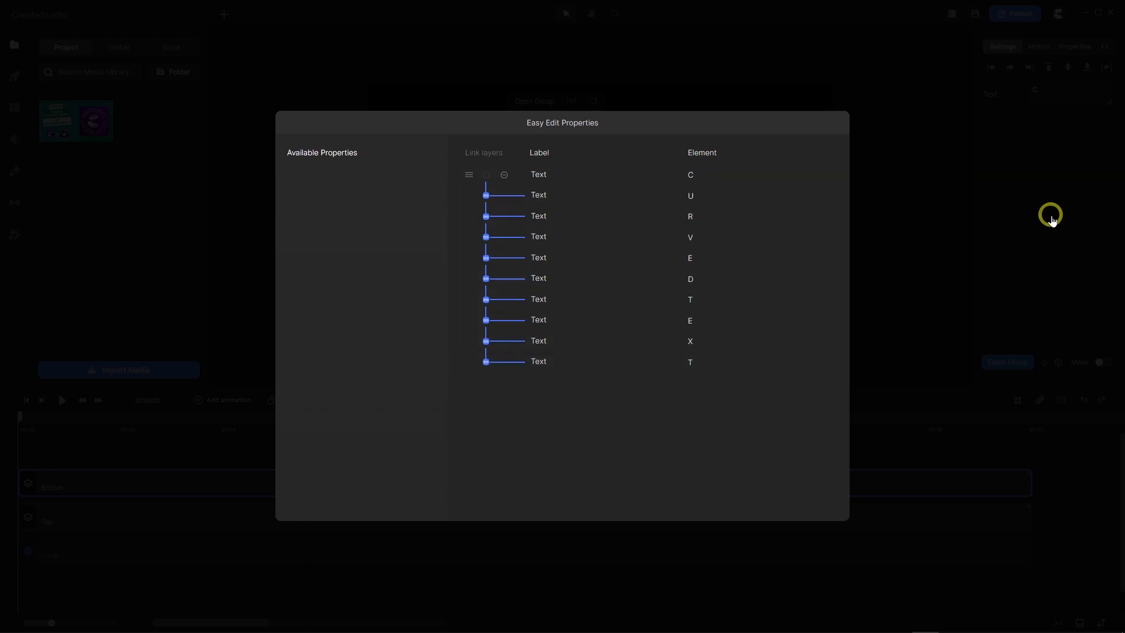
{"action": "left_click", "coordinate": [1051, 219]}
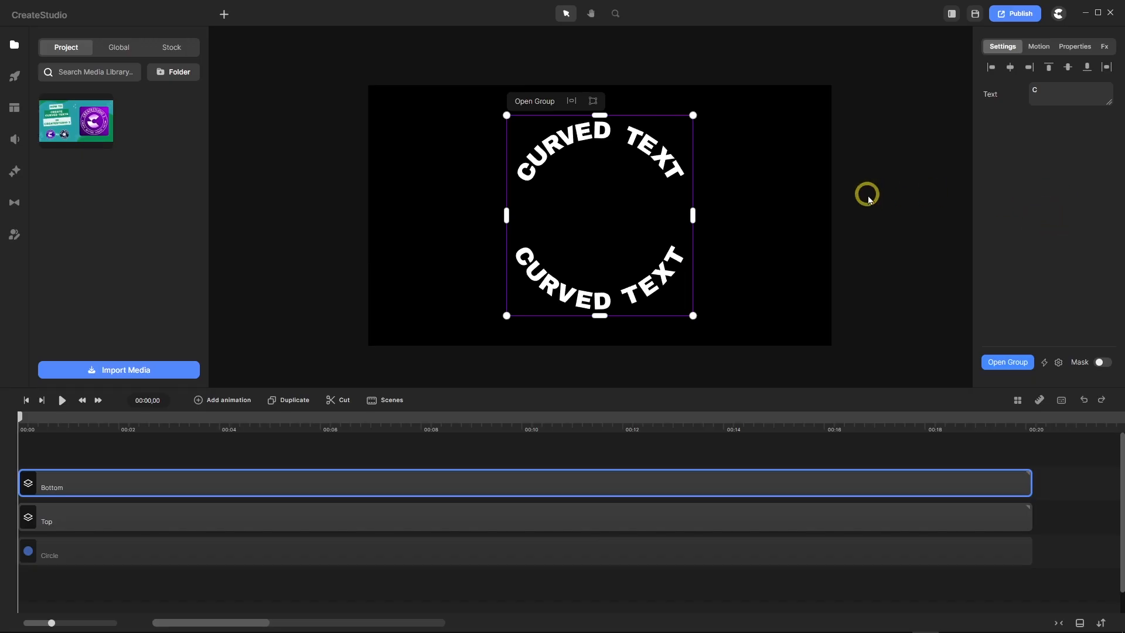
Set the fill color of the Bottom group's linked text to orange ffaf47.
{"action": "left_click", "coordinate": [992, 95]}
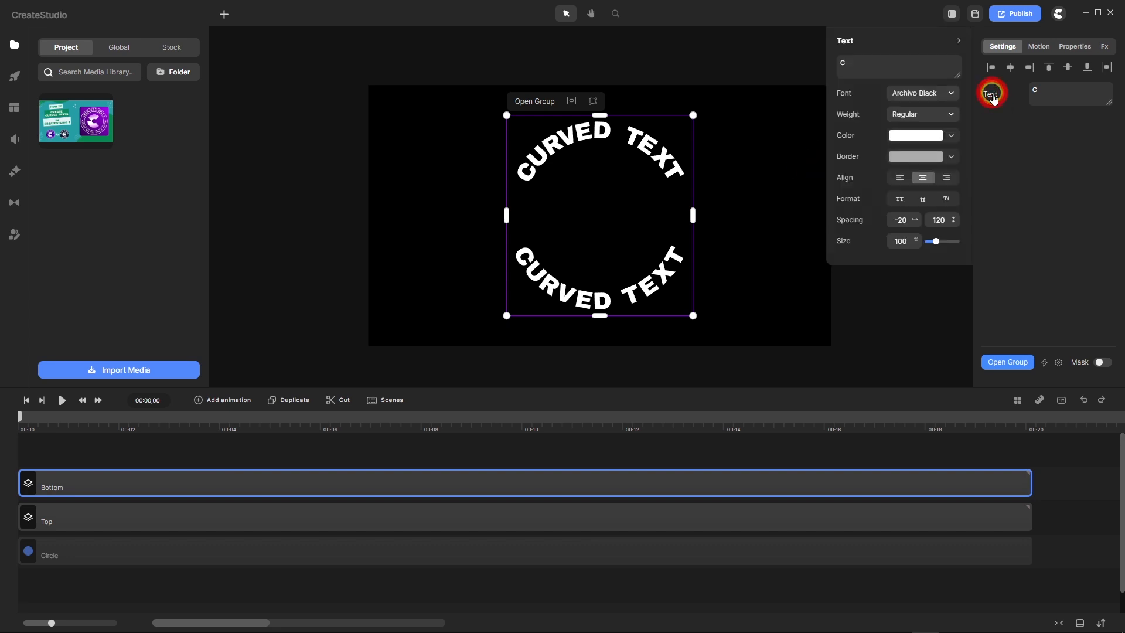
{"action": "left_click", "coordinate": [936, 139]}
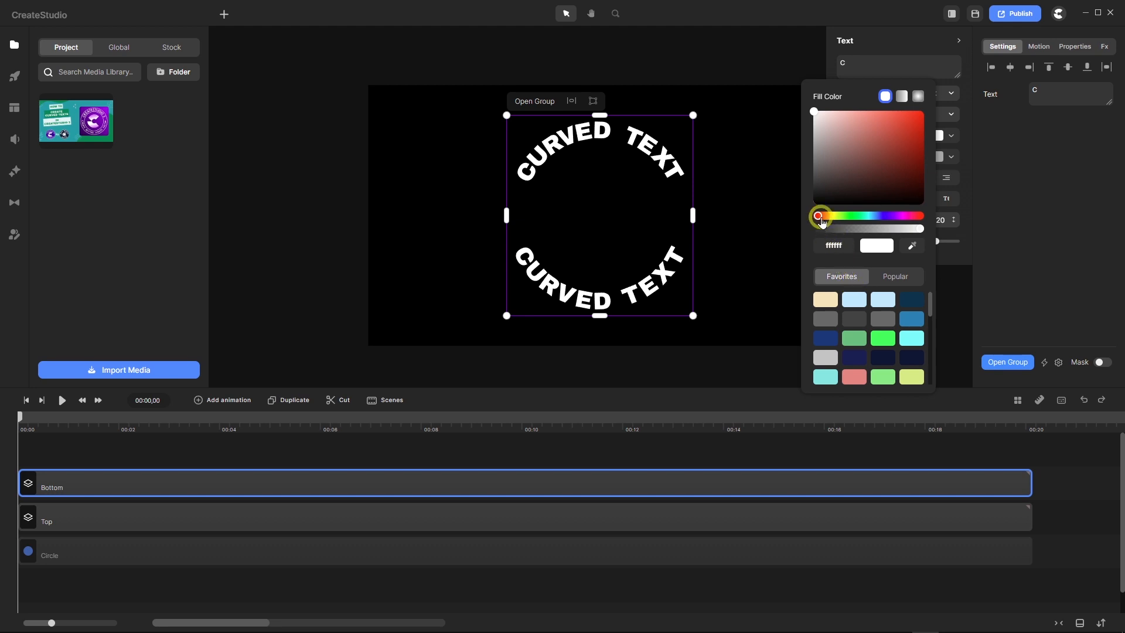
{"action": "left_click_drag", "start_coordinate": [824, 220], "coordinate": [829, 221]}
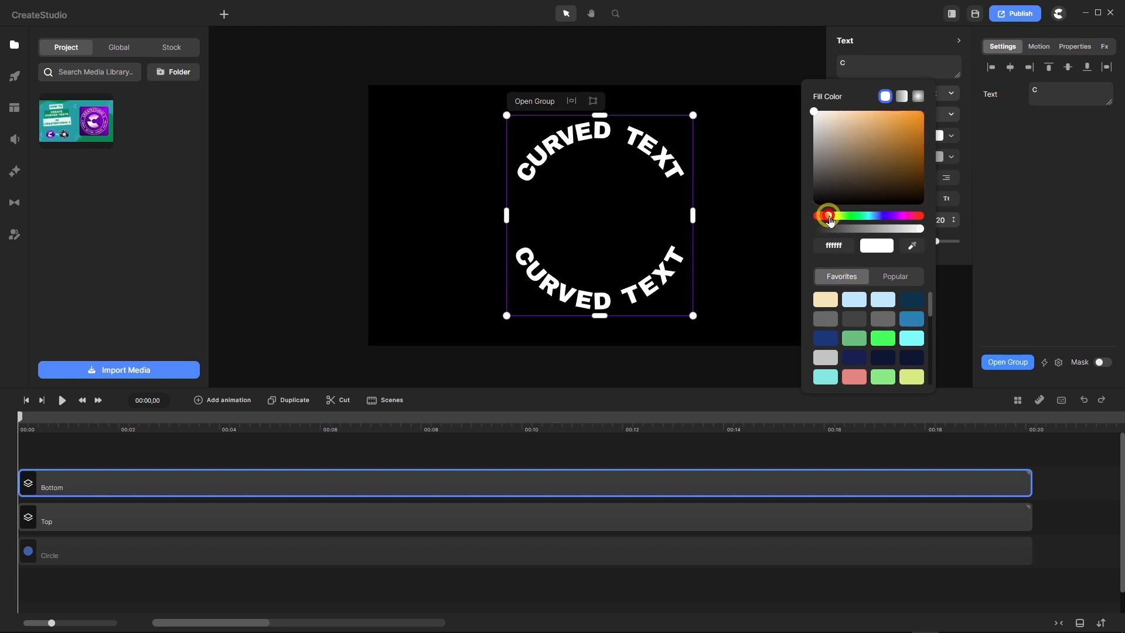
{"action": "left_click_drag", "start_coordinate": [891, 143], "coordinate": [894, 109]}
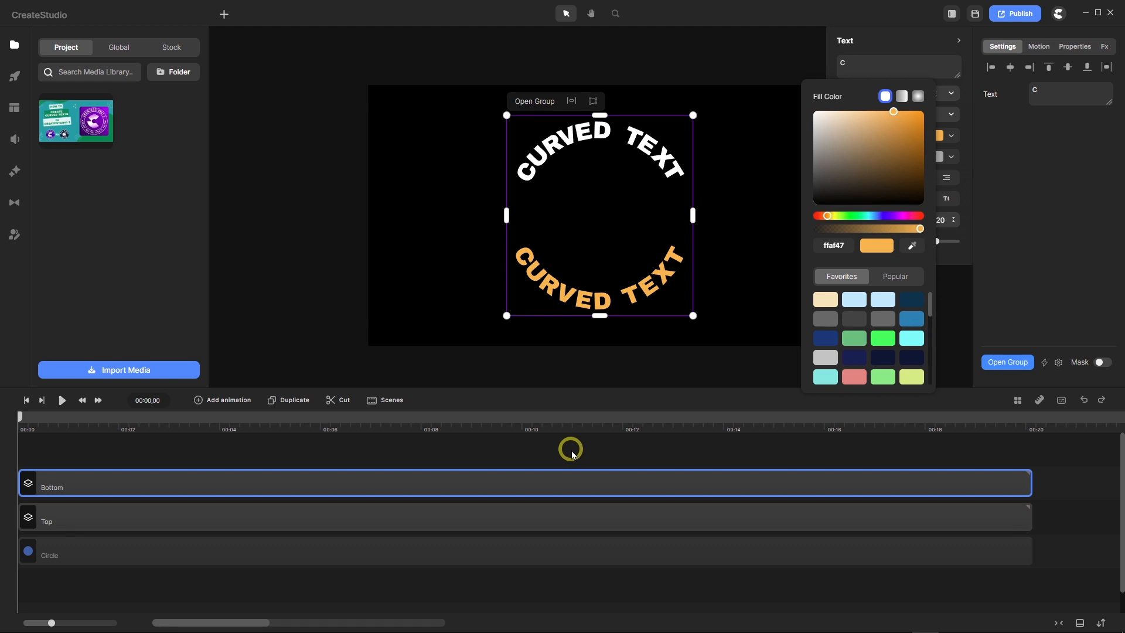
{"action": "left_click", "coordinate": [1022, 273]}
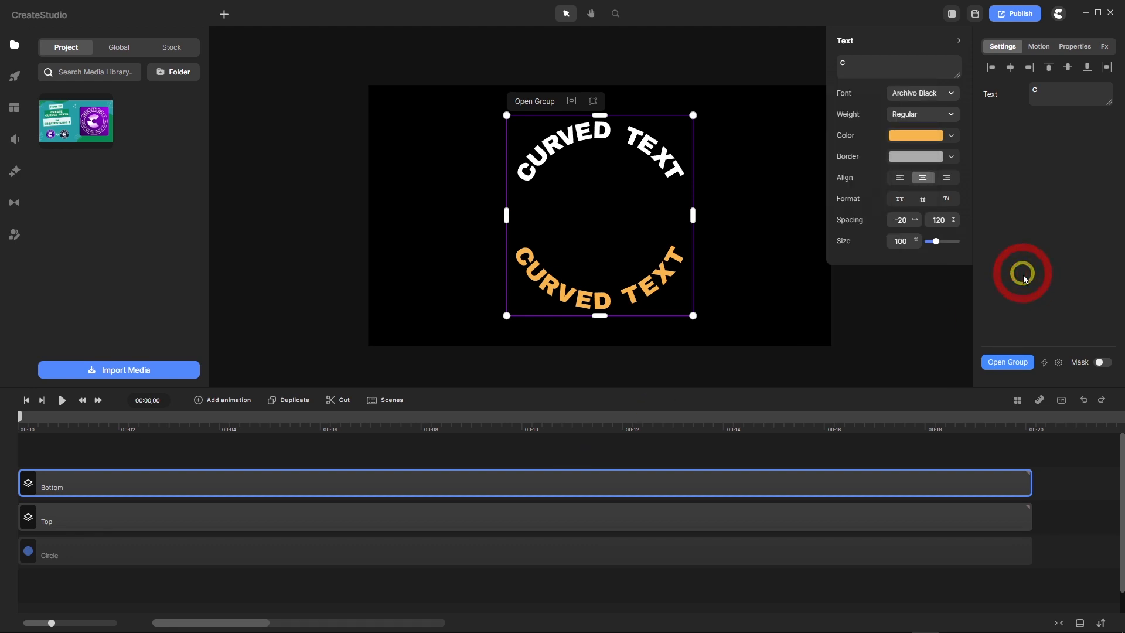
Try the Audiowide font and then Autom Bold on the Bottom group's linked text.
{"action": "left_click", "coordinate": [916, 95]}
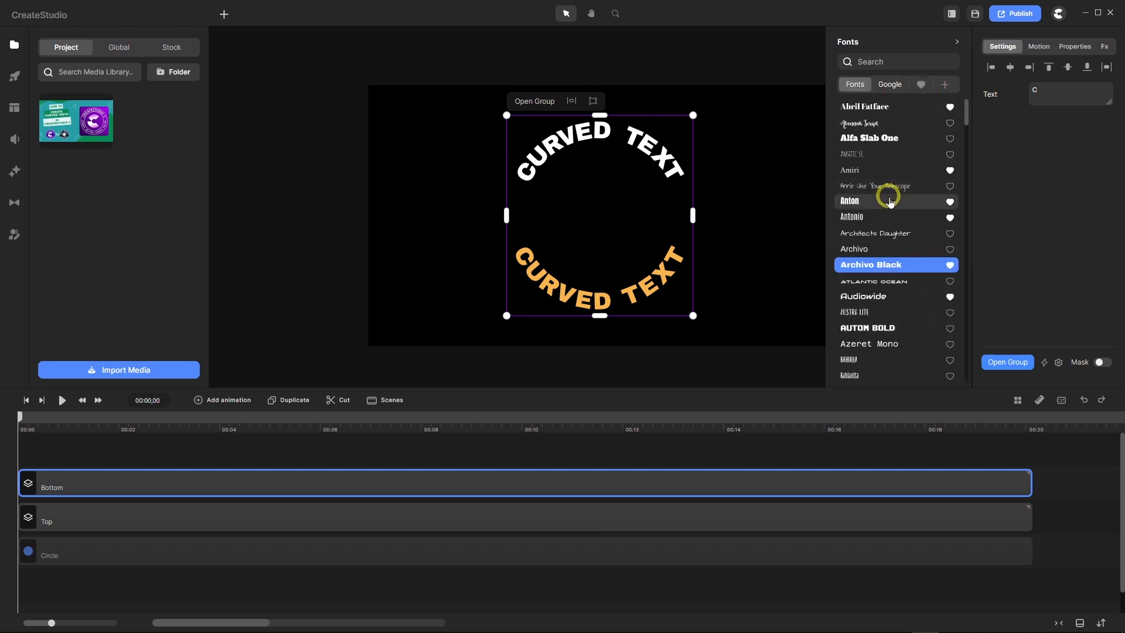
{"action": "scroll", "coordinate": [894, 196], "scroll_direction": "down", "scroll_amount": 1}
{"action": "scroll", "coordinate": [889, 201], "scroll_direction": "down", "scroll_amount": 1}
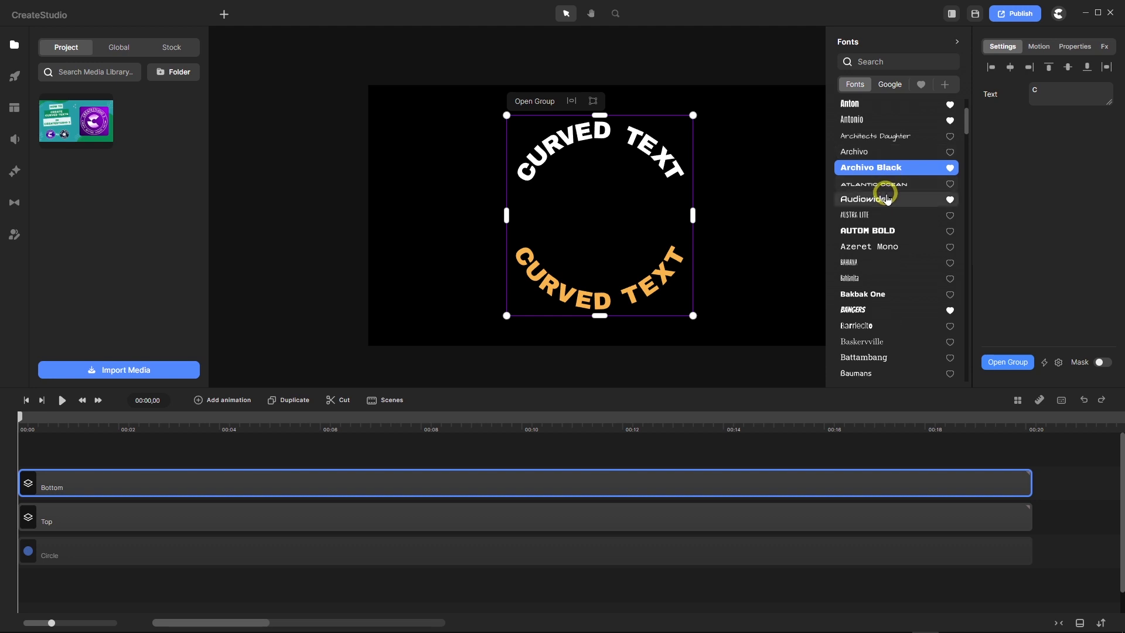
{"action": "left_click", "coordinate": [885, 201]}
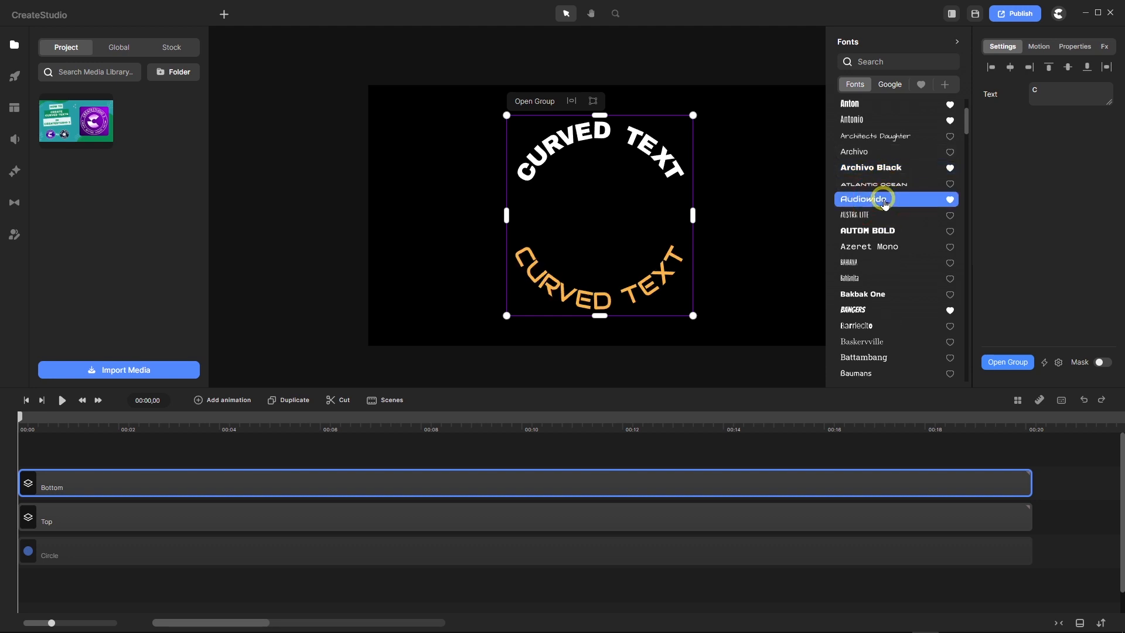
{"action": "scroll", "coordinate": [643, 297], "scroll_direction": "up", "scroll_amount": 4}
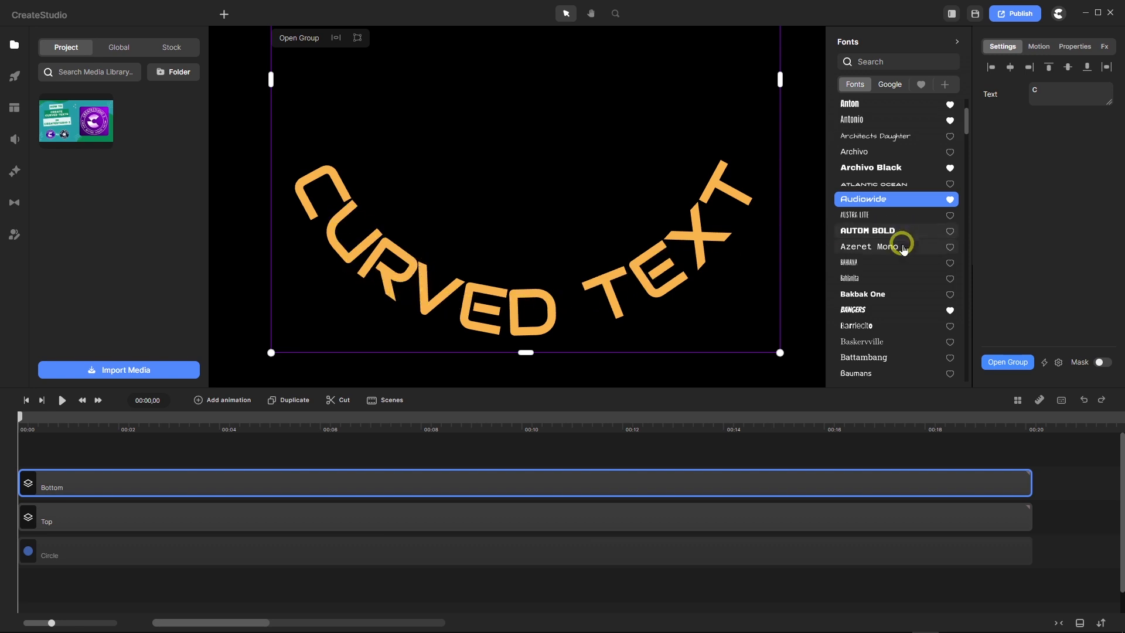
{"action": "left_click", "coordinate": [889, 230]}
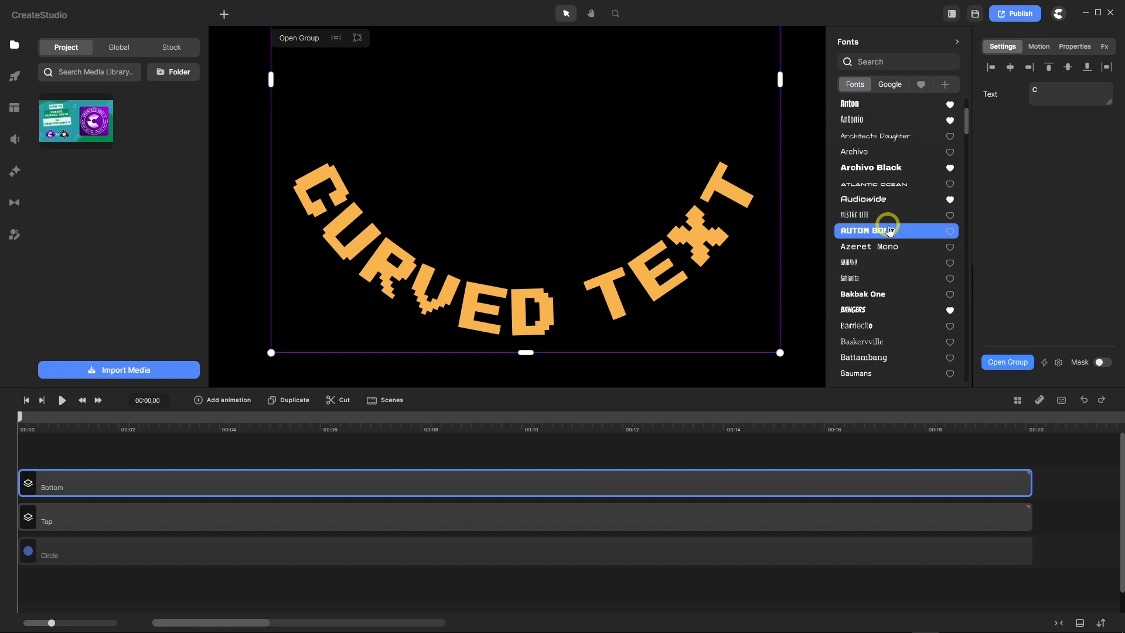
Try the Bebas Neue font and then Bungee on the Bottom group's curved text.
{"action": "scroll", "coordinate": [897, 251], "scroll_direction": "down", "scroll_amount": 5}
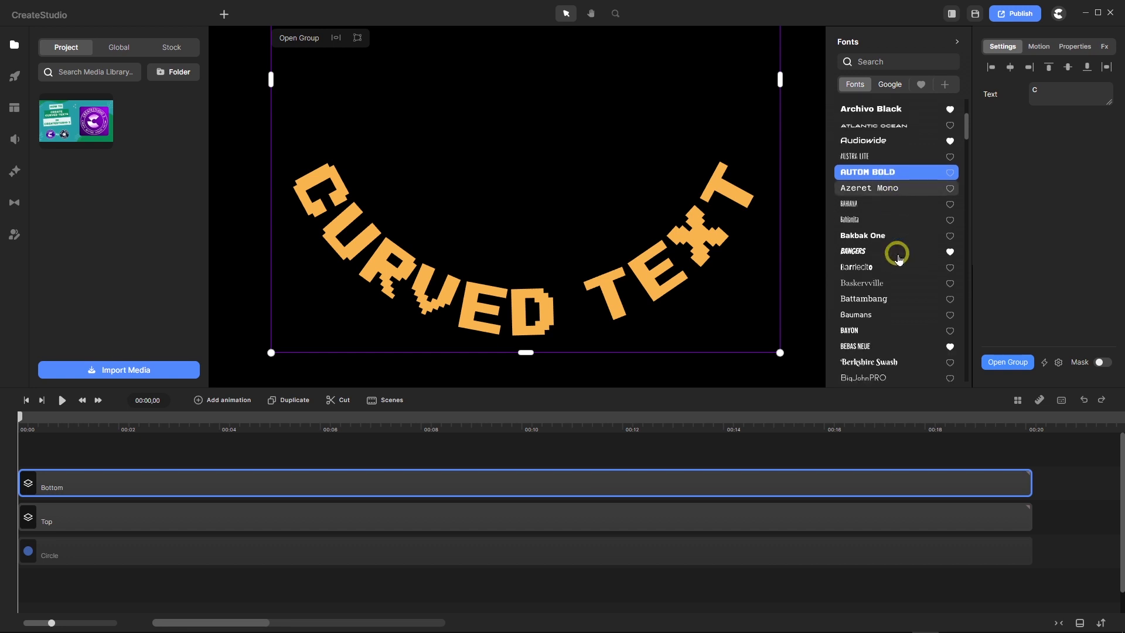
{"action": "scroll", "coordinate": [899, 257], "scroll_direction": "down", "scroll_amount": 1}
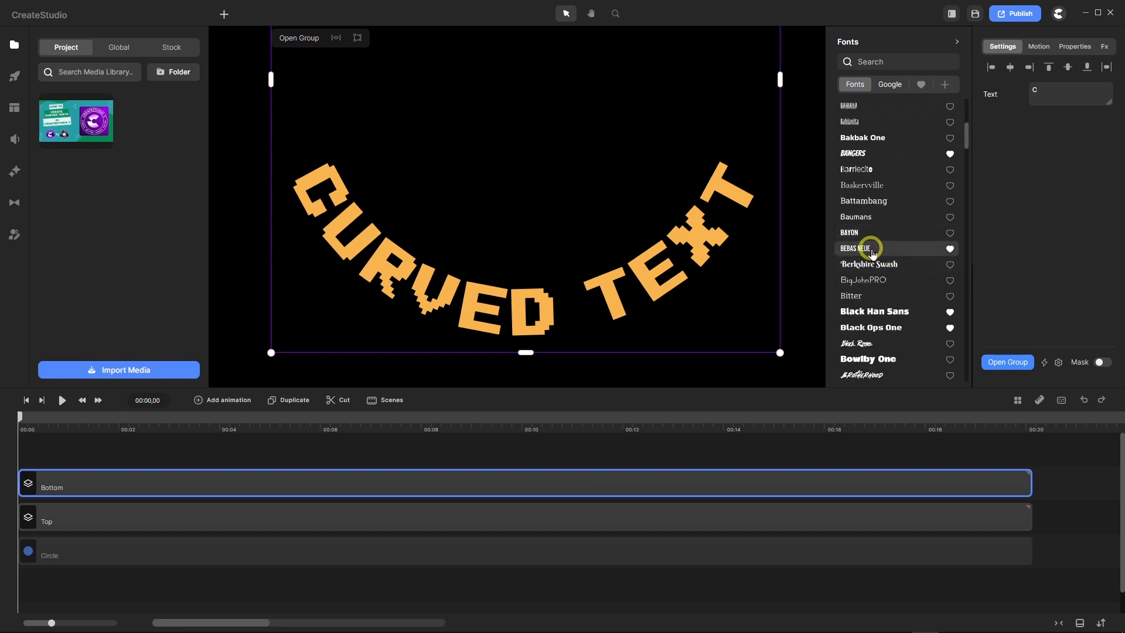
{"action": "left_click", "coordinate": [872, 252]}
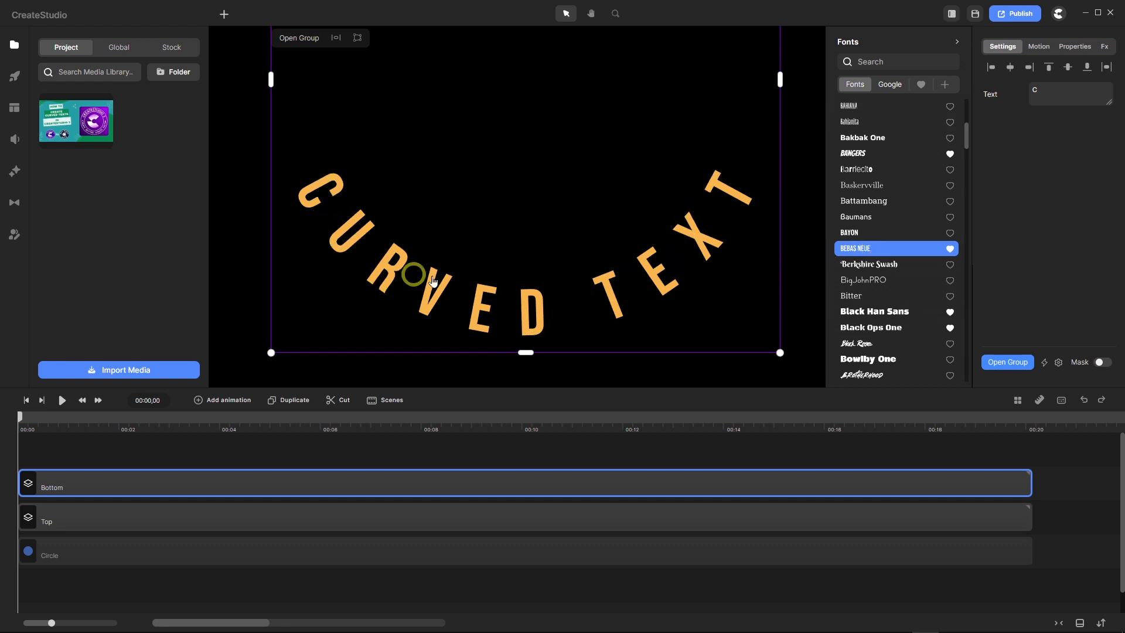
{"action": "scroll", "coordinate": [899, 280], "scroll_direction": "down", "scroll_amount": 5}
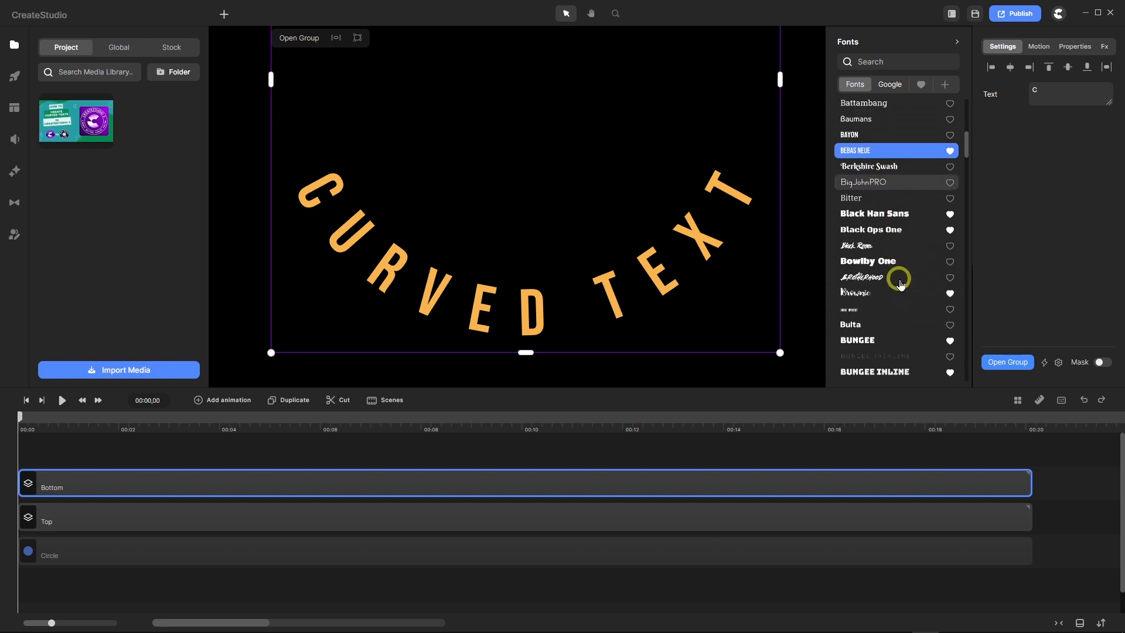
{"action": "left_click", "coordinate": [891, 268]}
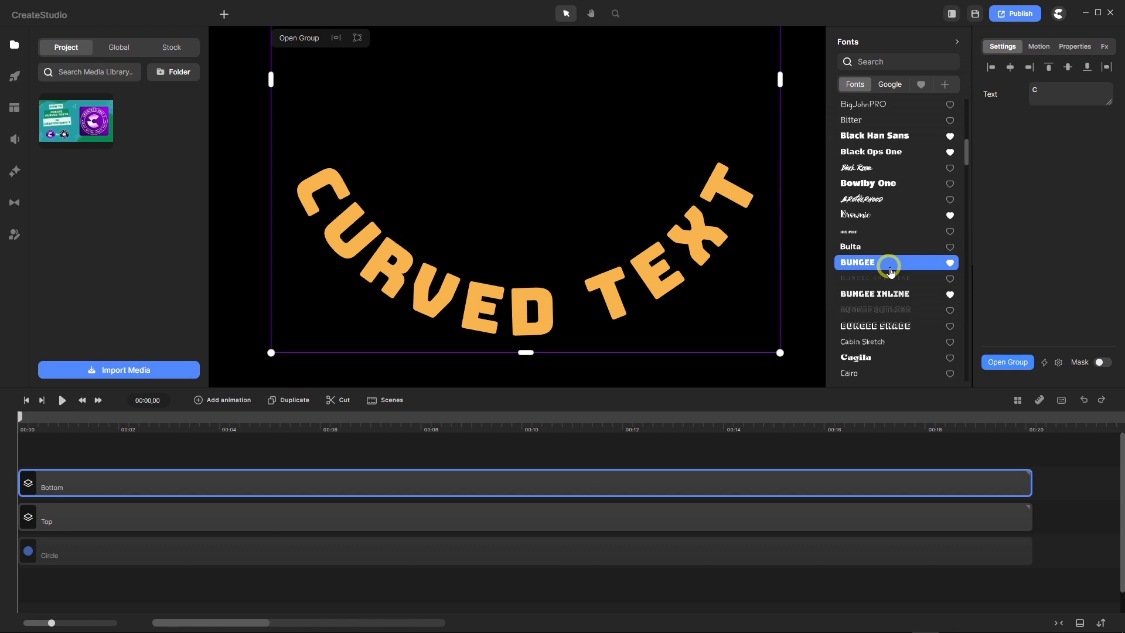
Try the Changa font and then Digital Numbers on the Bottom group's curved text.
{"action": "scroll", "coordinate": [891, 271], "scroll_direction": "down", "scroll_amount": 2}
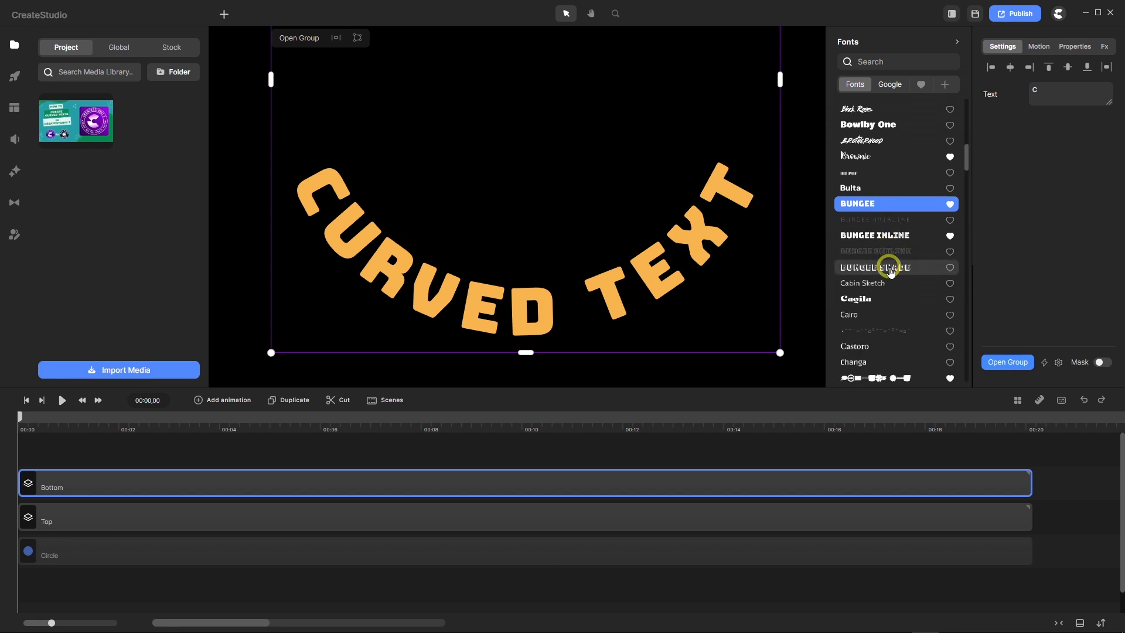
{"action": "scroll", "coordinate": [890, 271], "scroll_direction": "down", "scroll_amount": 2}
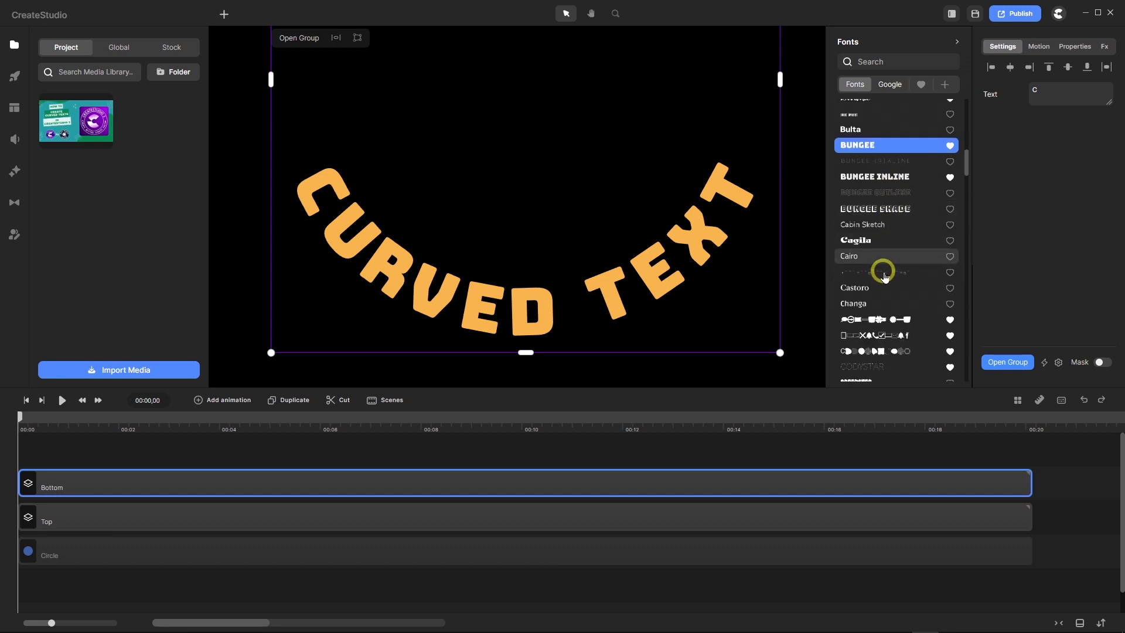
{"action": "scroll", "coordinate": [885, 276], "scroll_direction": "down", "scroll_amount": 2}
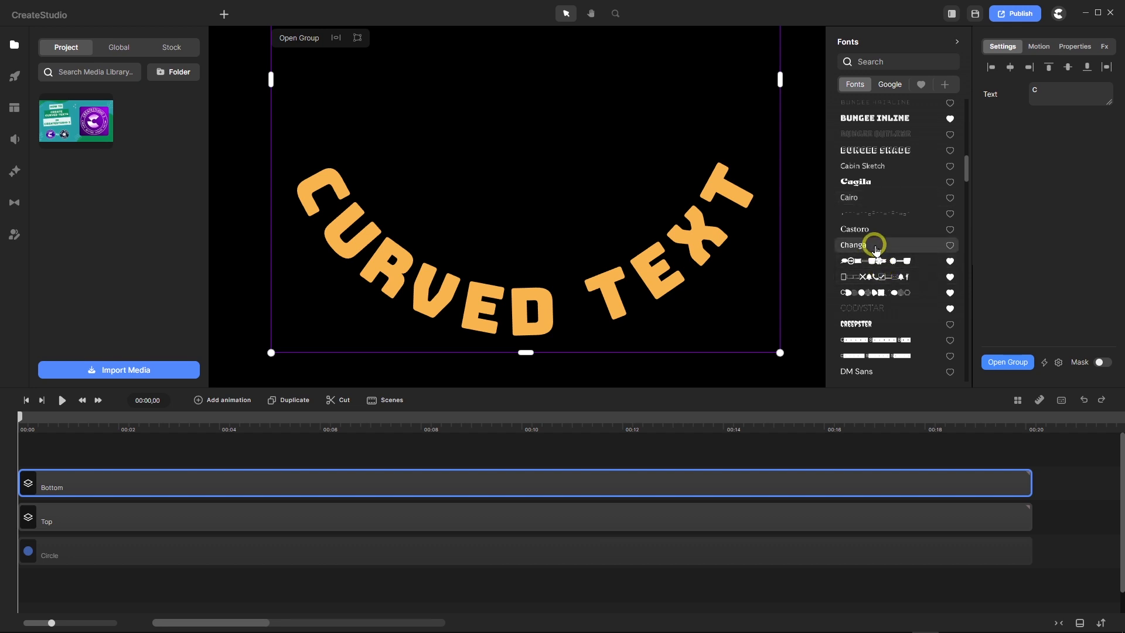
{"action": "left_click", "coordinate": [876, 246]}
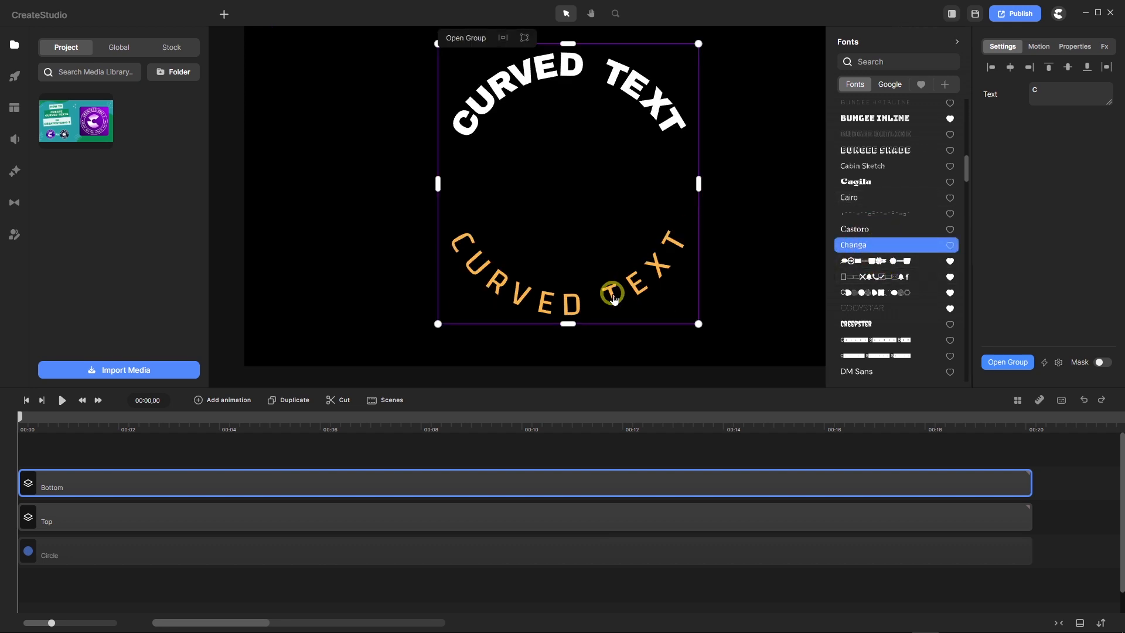
{"action": "scroll", "coordinate": [614, 298], "scroll_direction": "up", "scroll_amount": 2}
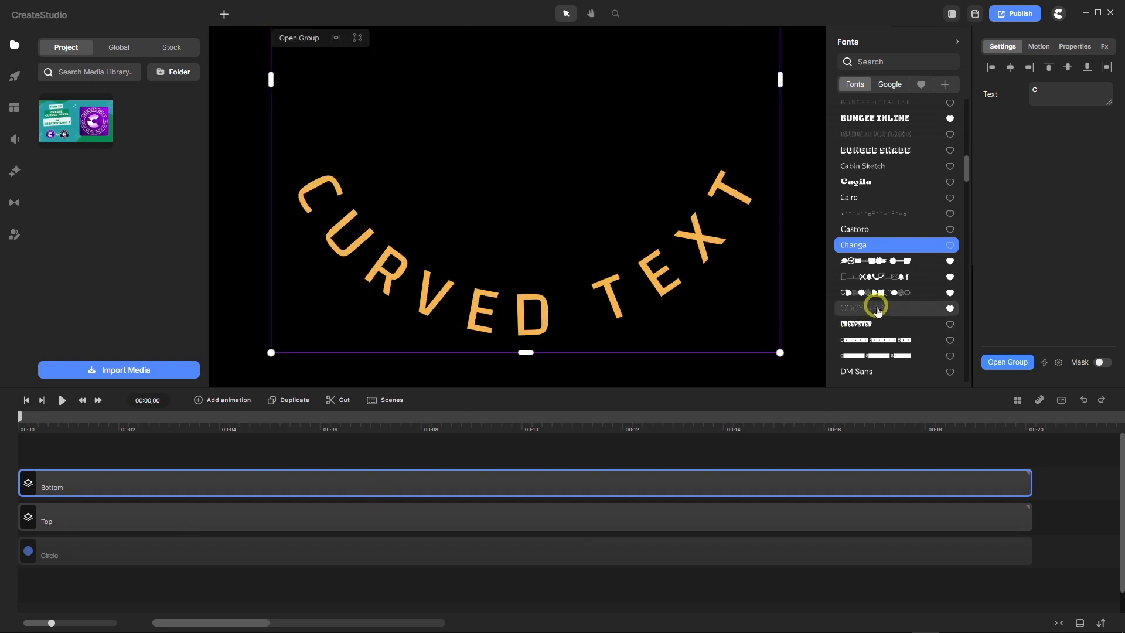
{"action": "scroll", "coordinate": [879, 307], "scroll_direction": "down", "scroll_amount": 3}
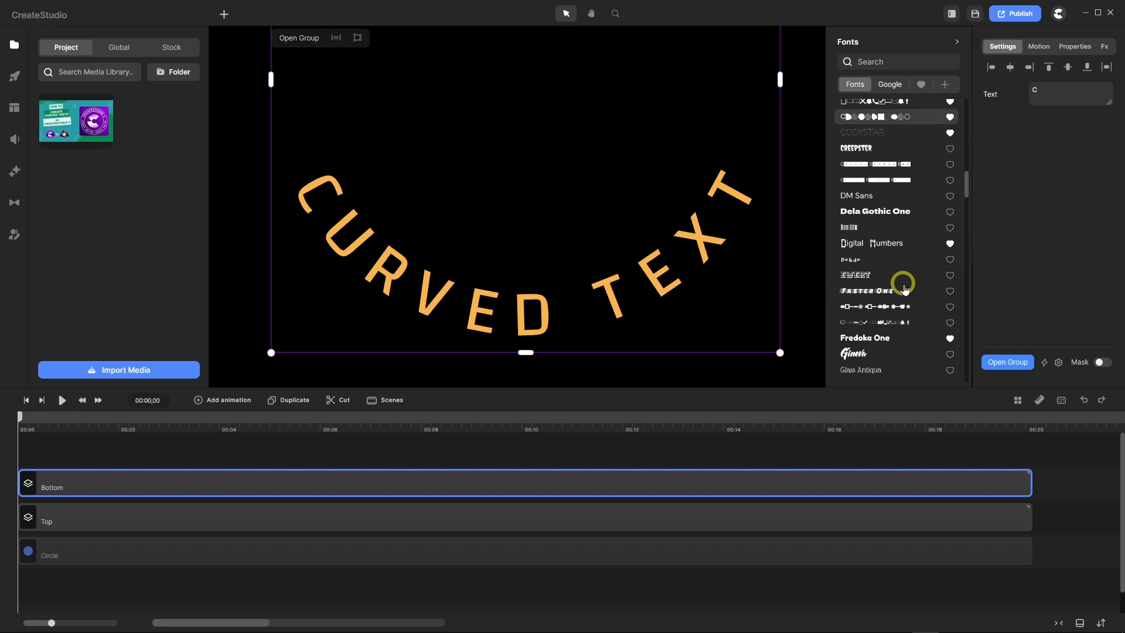
{"action": "left_click", "coordinate": [886, 250]}
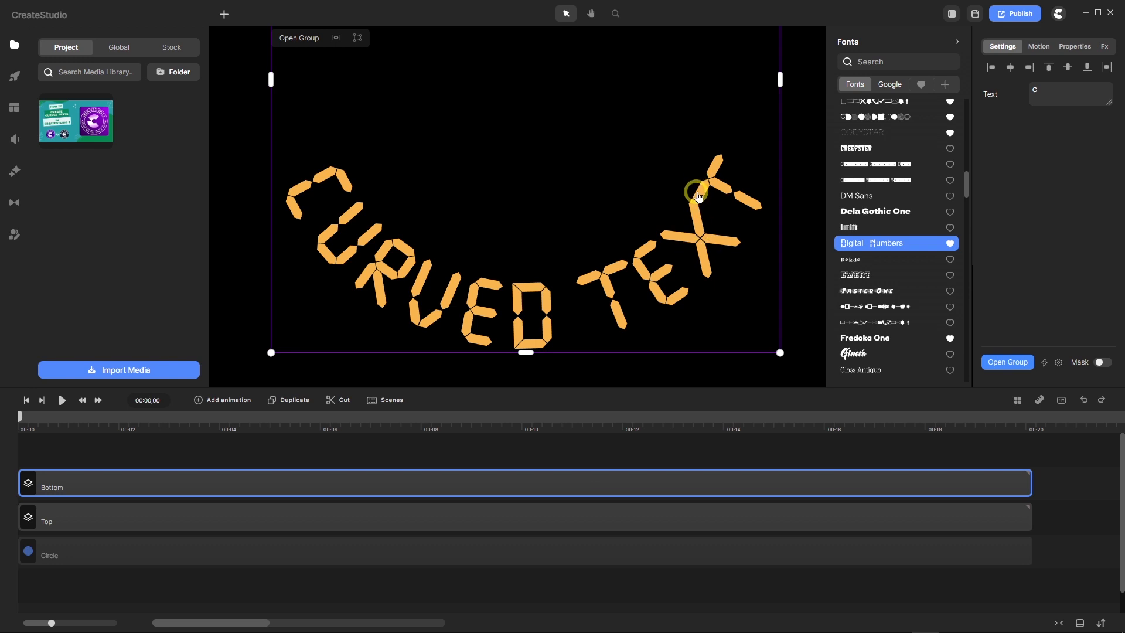
Search the fonts for "open", apply Open Sans to the Bottom group's linked text, and return to its text settings.
{"action": "scroll", "coordinate": [893, 252], "scroll_direction": "down", "scroll_amount": 2}
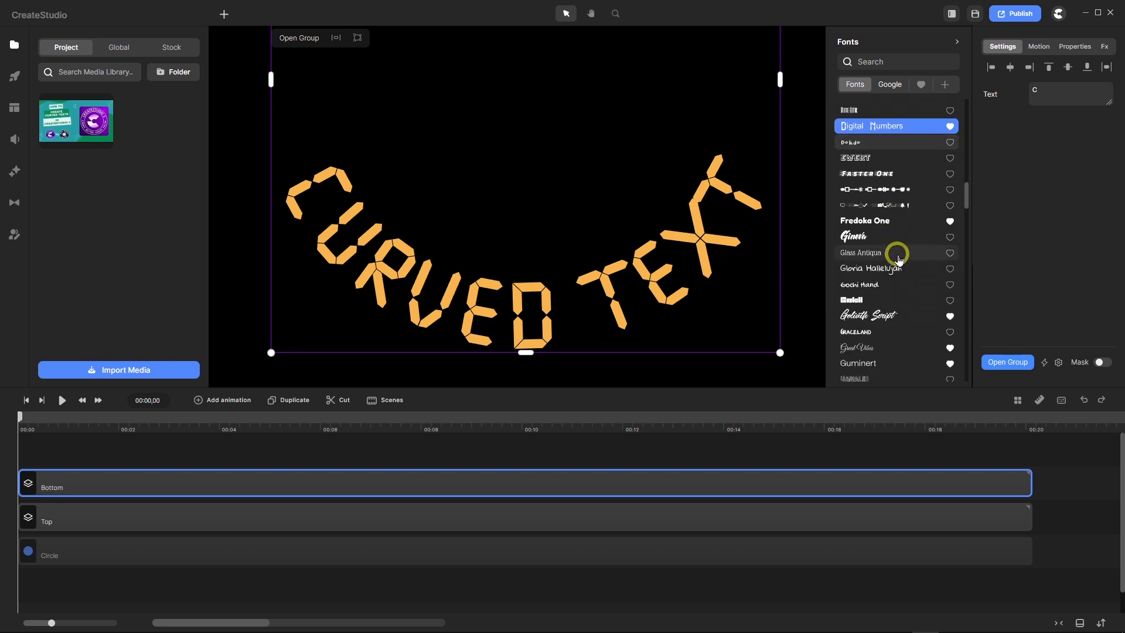
{"action": "left_click", "coordinate": [881, 62]}
{"action": "type", "text": "open"}
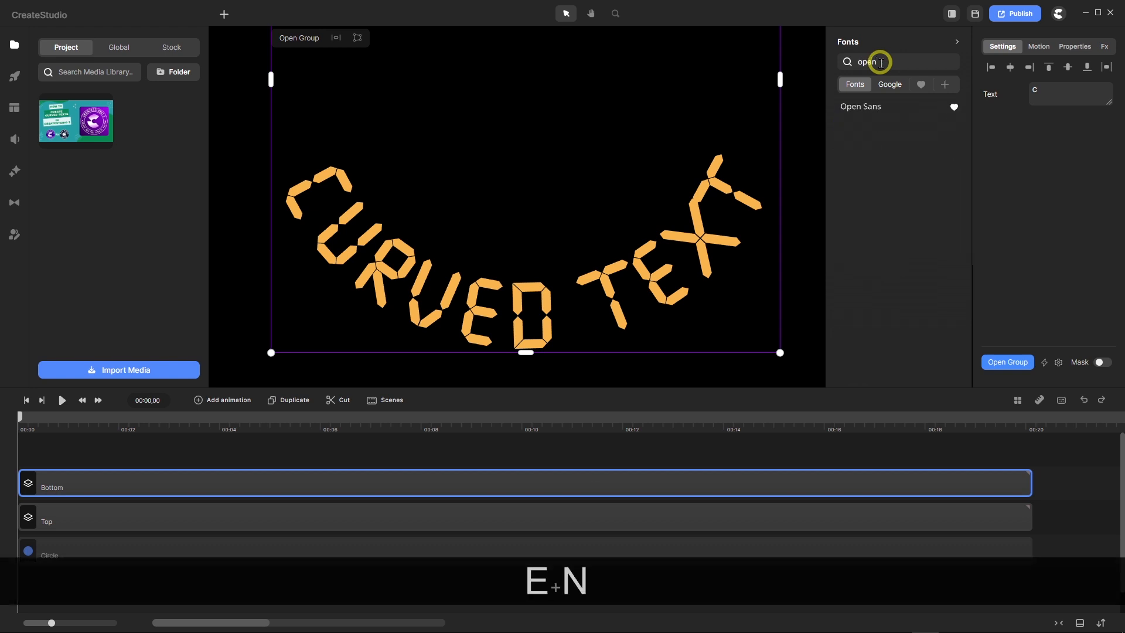
{"action": "left_click", "coordinate": [858, 107]}
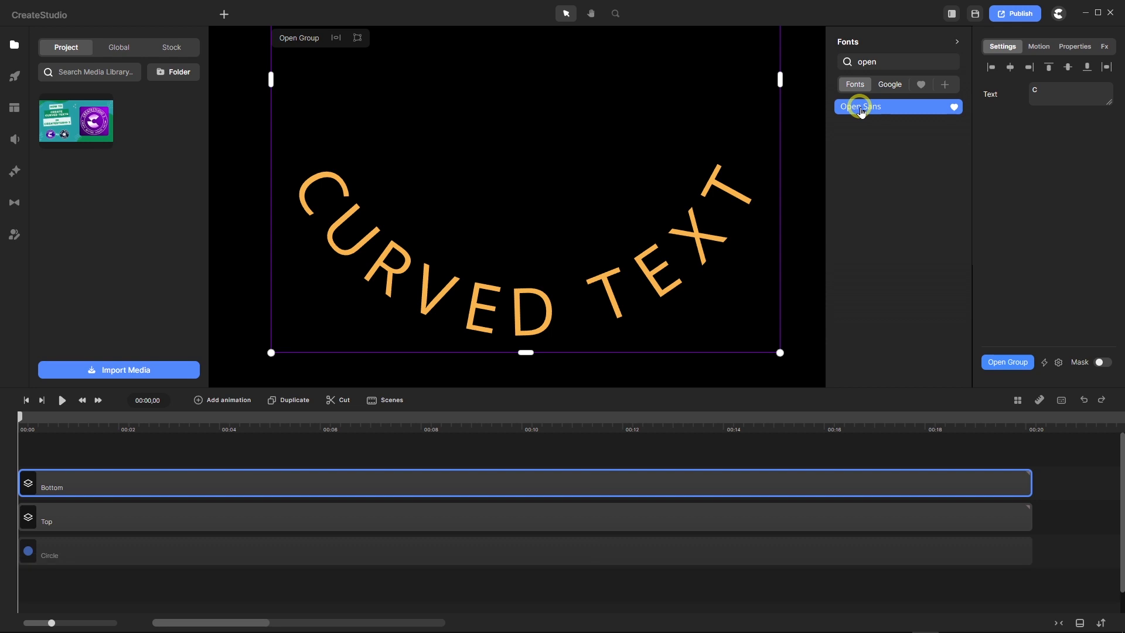
{"action": "scroll", "coordinate": [494, 274], "scroll_direction": "down", "scroll_amount": 2}
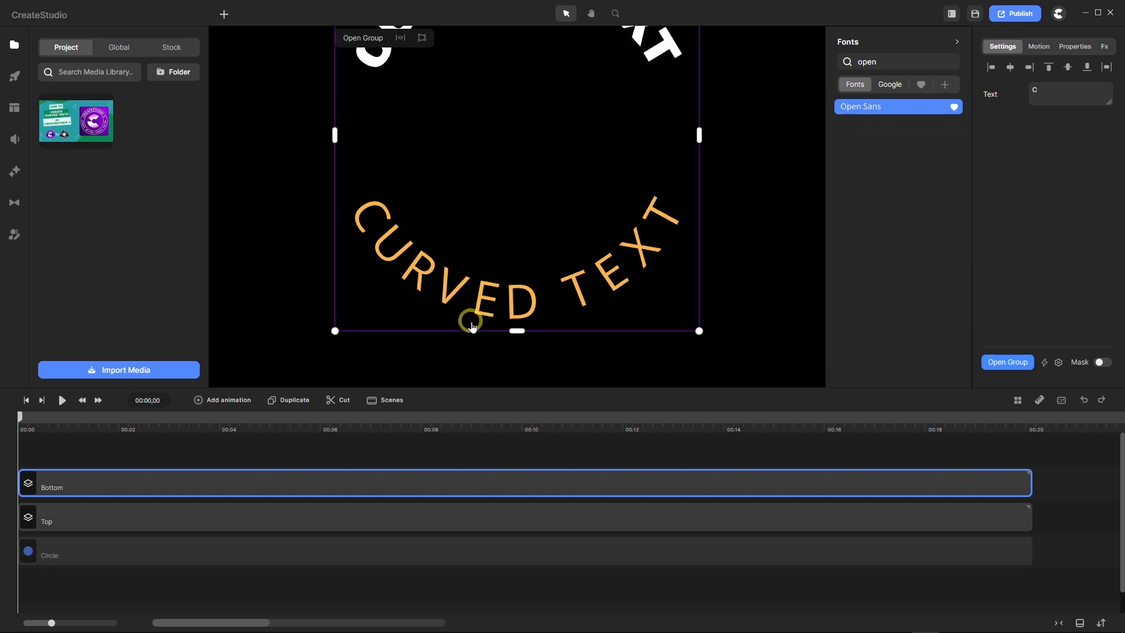
{"action": "scroll", "coordinate": [473, 326], "scroll_direction": "up", "scroll_amount": 2}
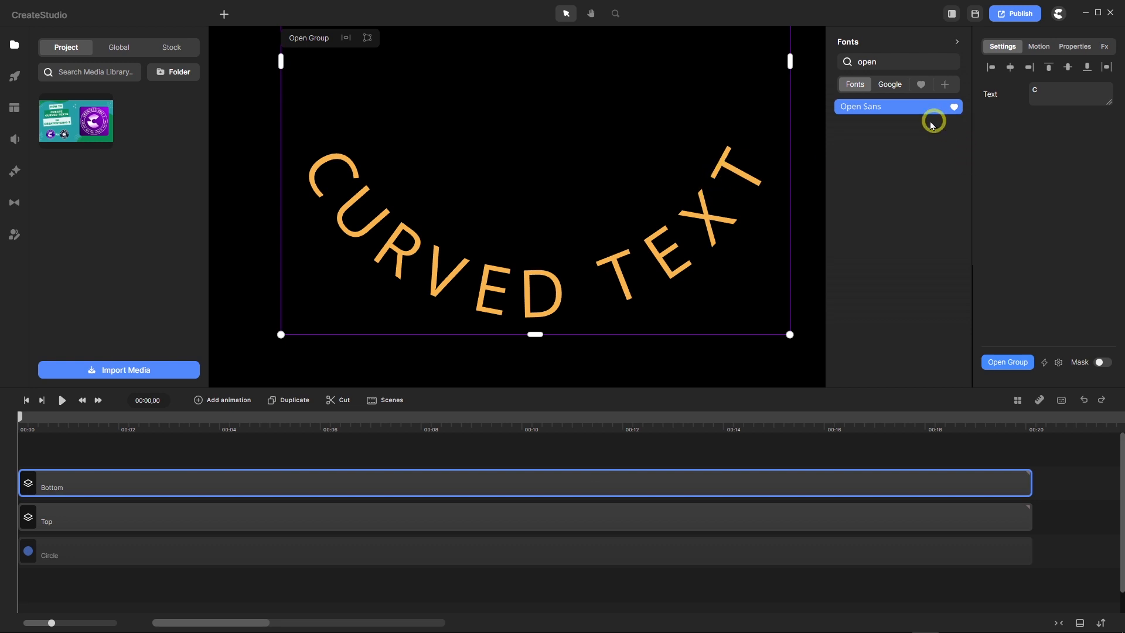
{"action": "left_click", "coordinate": [994, 95]}
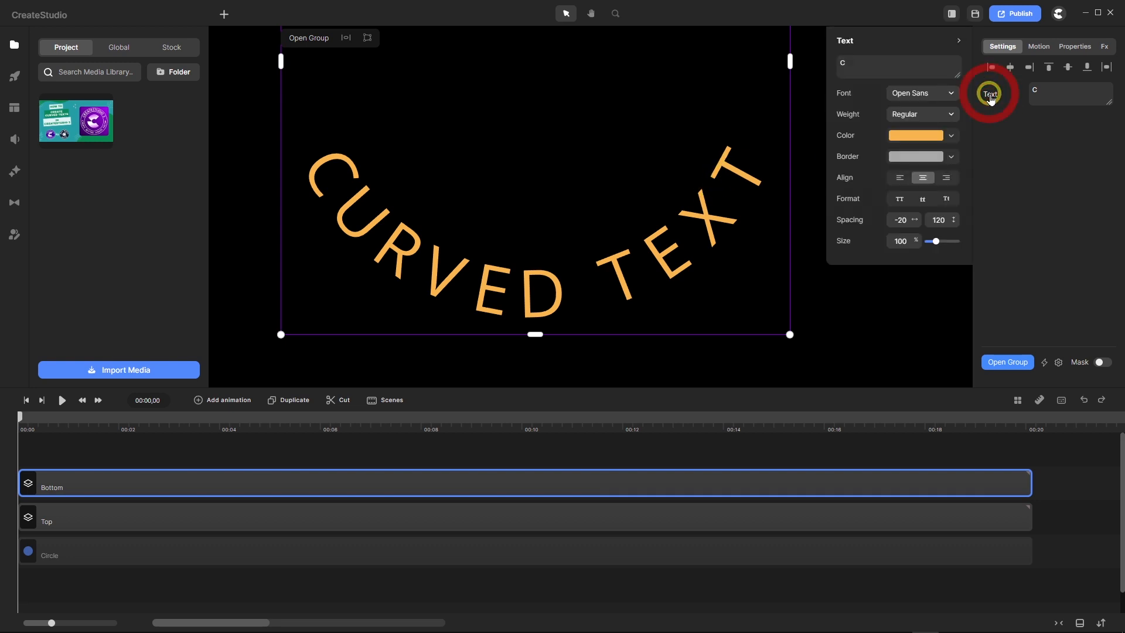
Set the Bottom group's linked text to Bold weight and 80% size.
{"action": "left_click", "coordinate": [934, 116]}
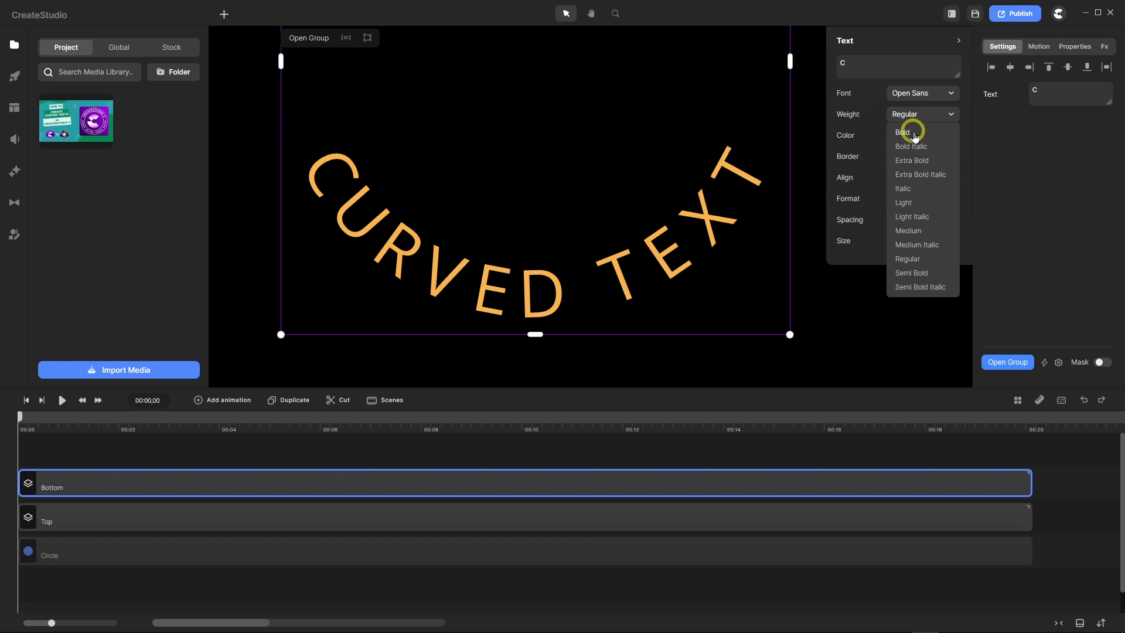
{"action": "left_click", "coordinate": [915, 134]}
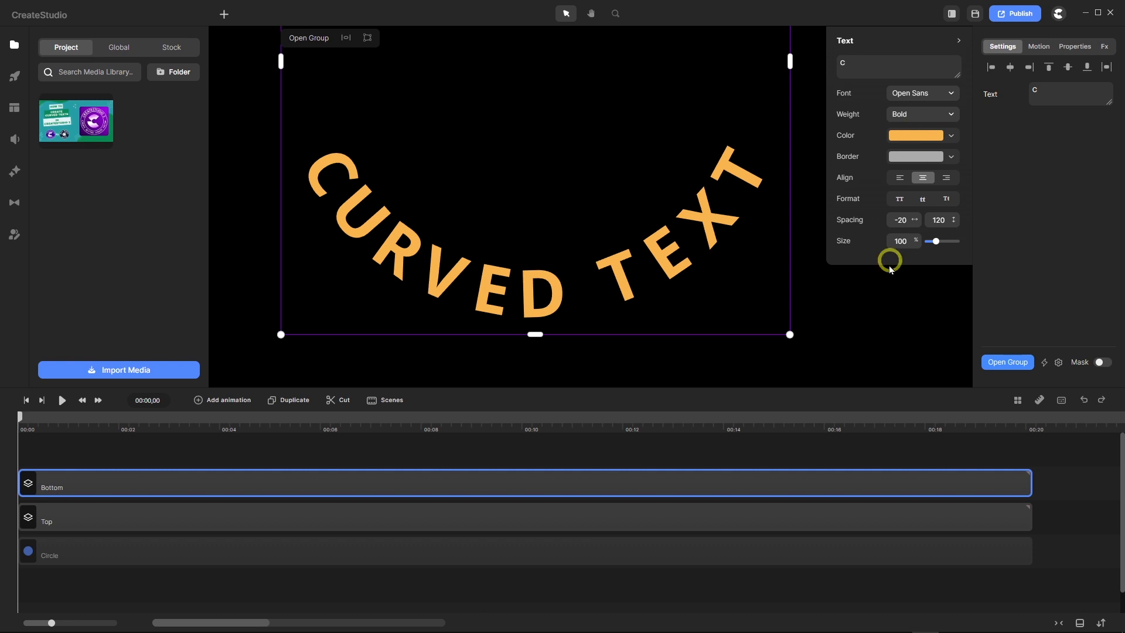
{"action": "left_click", "coordinate": [907, 241]}
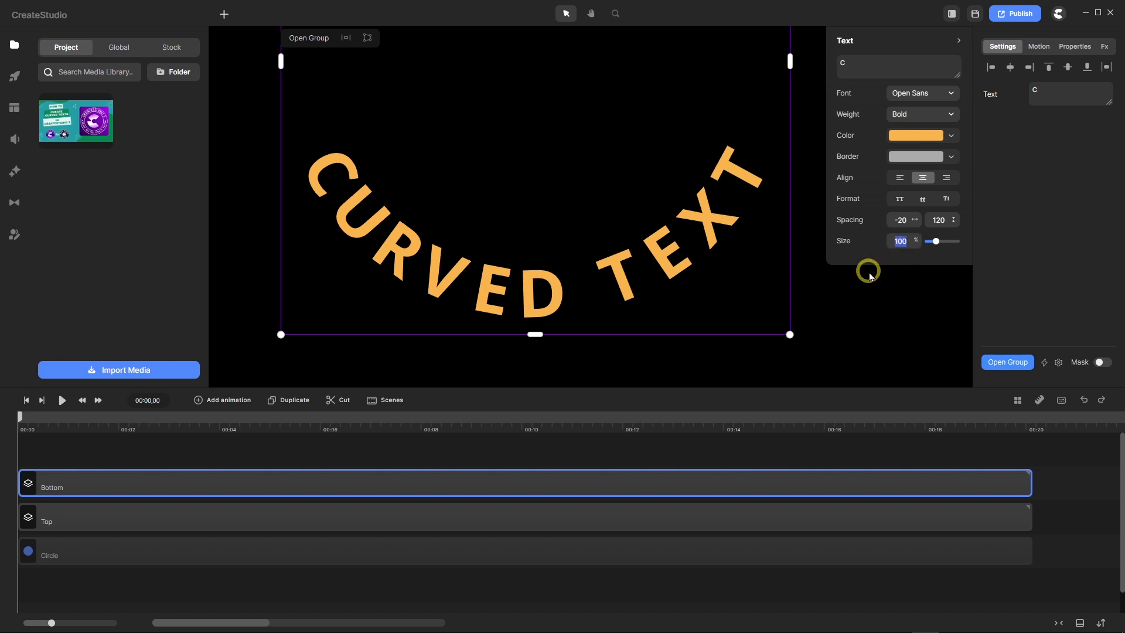
{"action": "type", "text": "80"}
{"action": "key", "text": "Return"}
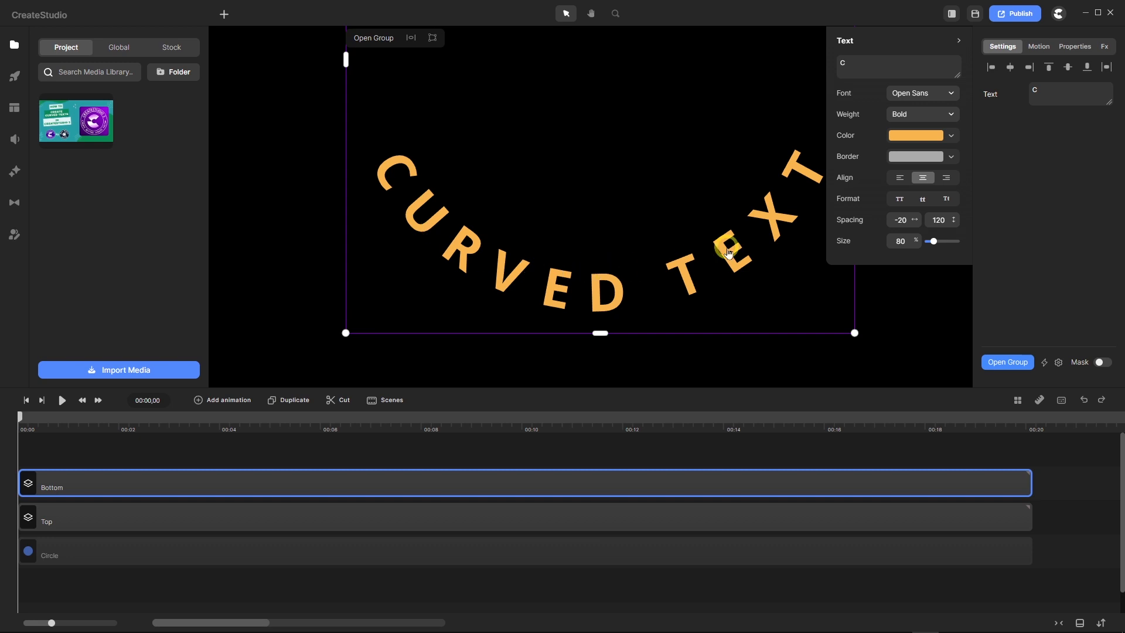
Open the Bottom group and rotate the U's letter group along the curve to close its gap with the C.
{"action": "double_click", "coordinate": [368, 488]}
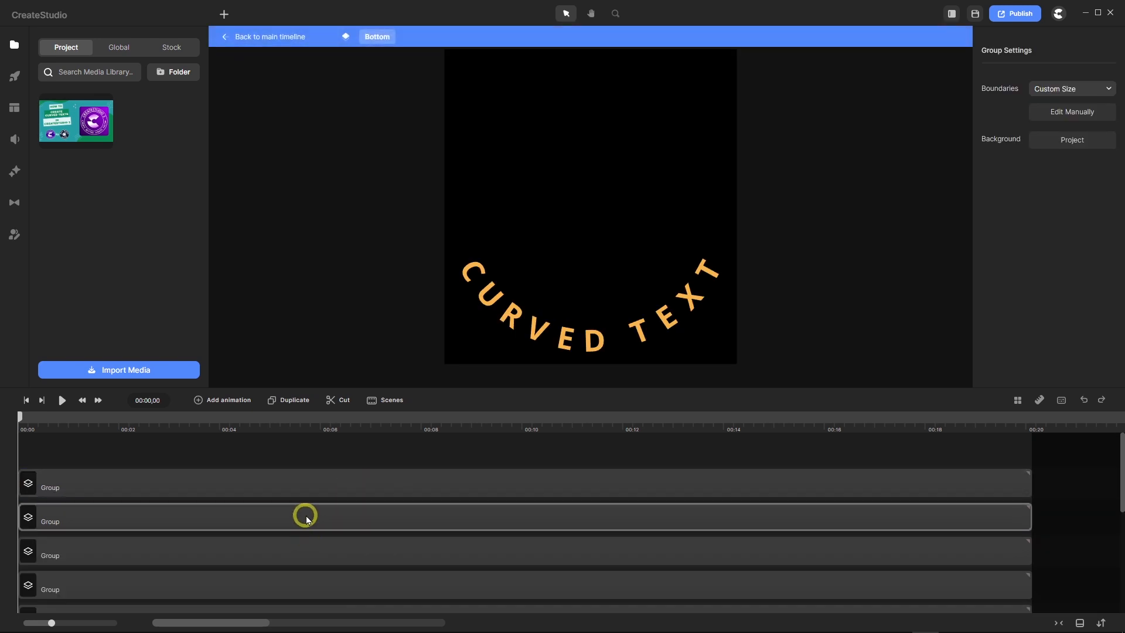
{"action": "scroll", "coordinate": [284, 491], "scroll_direction": "down", "scroll_amount": 2}
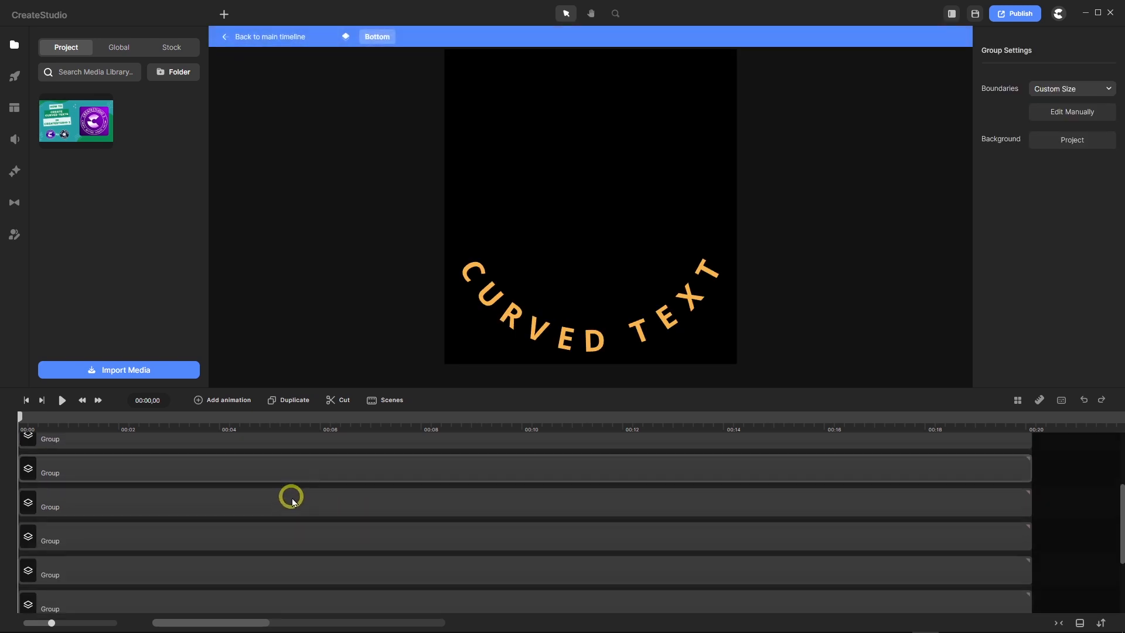
{"action": "left_click", "coordinate": [253, 529]}
{"action": "scroll", "coordinate": [437, 329], "scroll_direction": "up", "scroll_amount": 4}
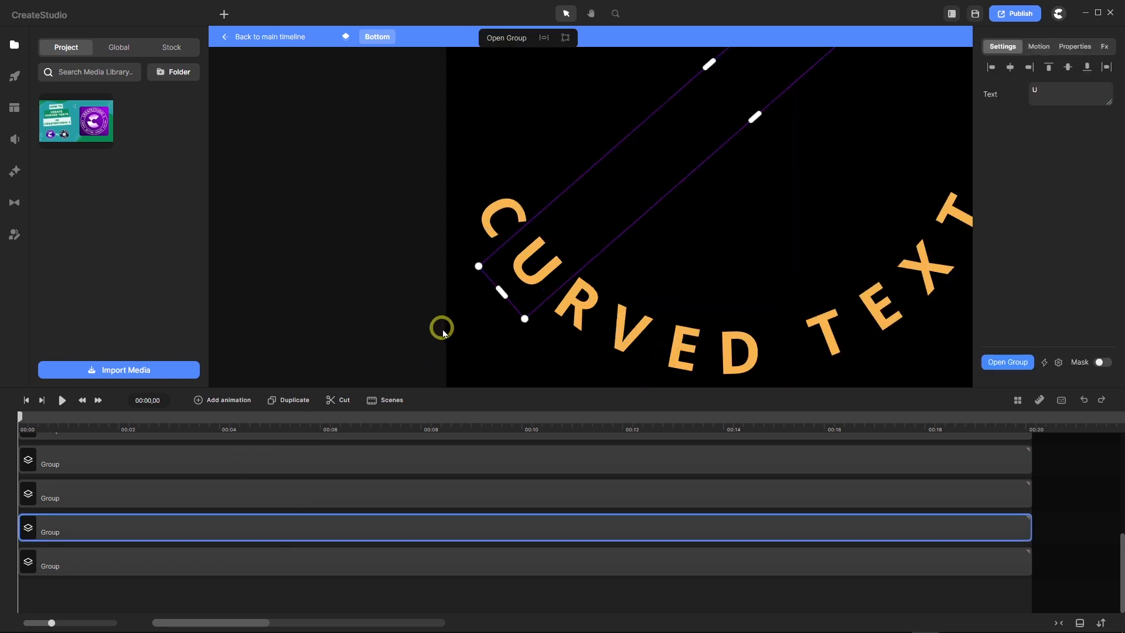
{"action": "scroll", "coordinate": [446, 340], "scroll_direction": "down", "scroll_amount": 3}
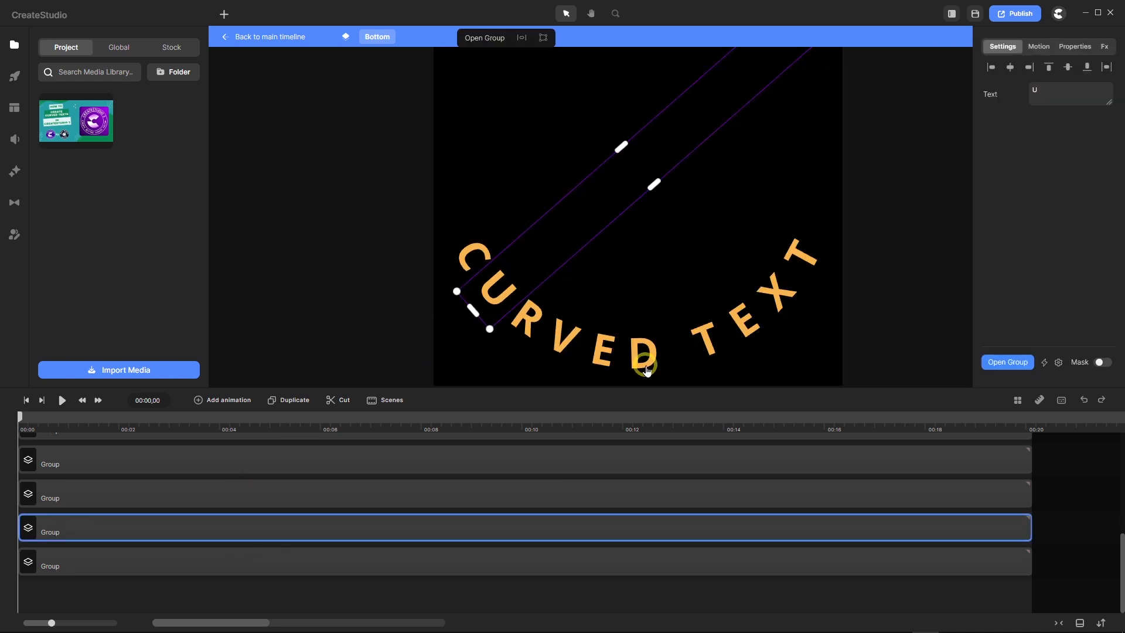
{"action": "scroll", "coordinate": [644, 367], "scroll_direction": "down", "scroll_amount": 2}
{"action": "scroll", "coordinate": [642, 374], "scroll_direction": "up", "scroll_amount": 5}
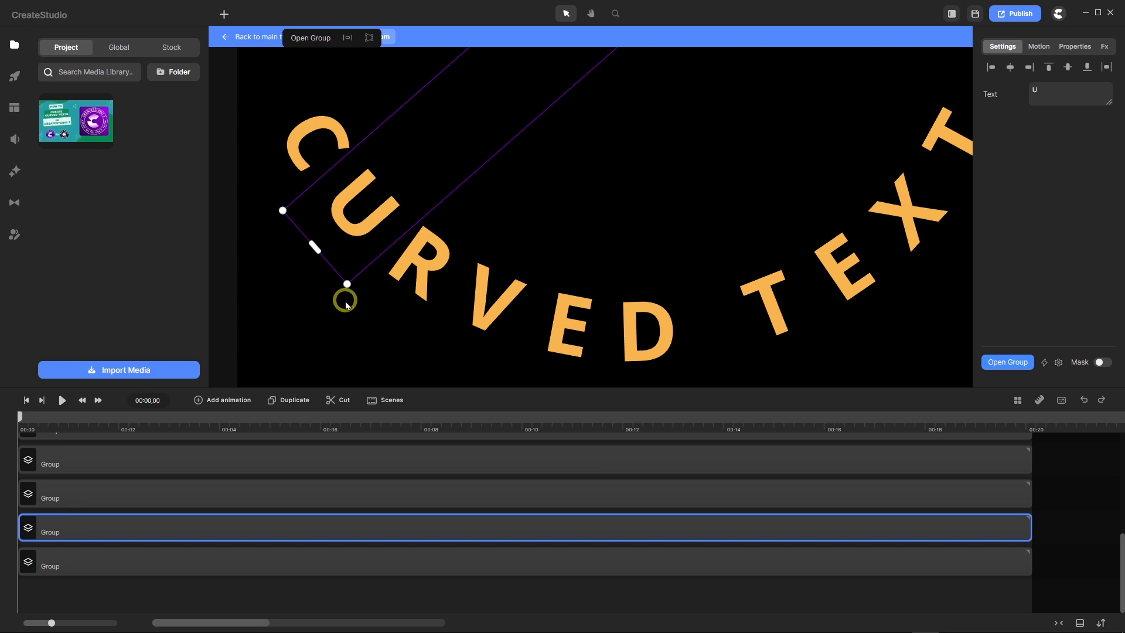
{"action": "left_click_drag", "start_coordinate": [343, 290], "coordinate": [324, 278]}
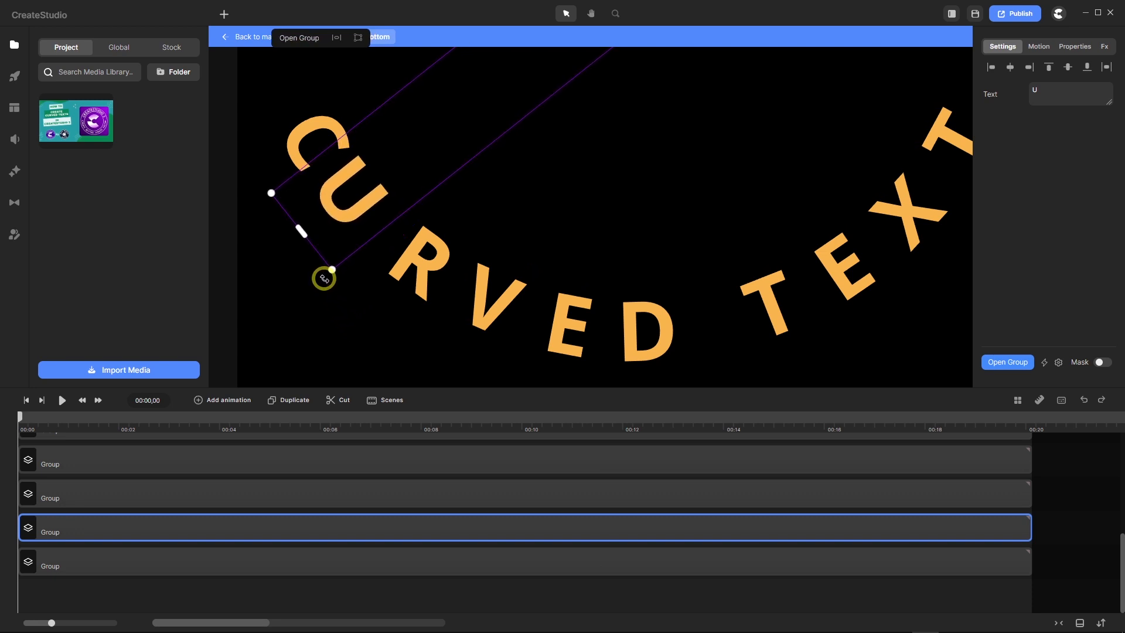
Rotate the R and V letter groups along the curve to tighten their spacing after the U, fine-tuning both.
{"action": "left_click", "coordinate": [296, 488]}
{"action": "left_click_drag", "start_coordinate": [424, 350], "coordinate": [384, 319]}
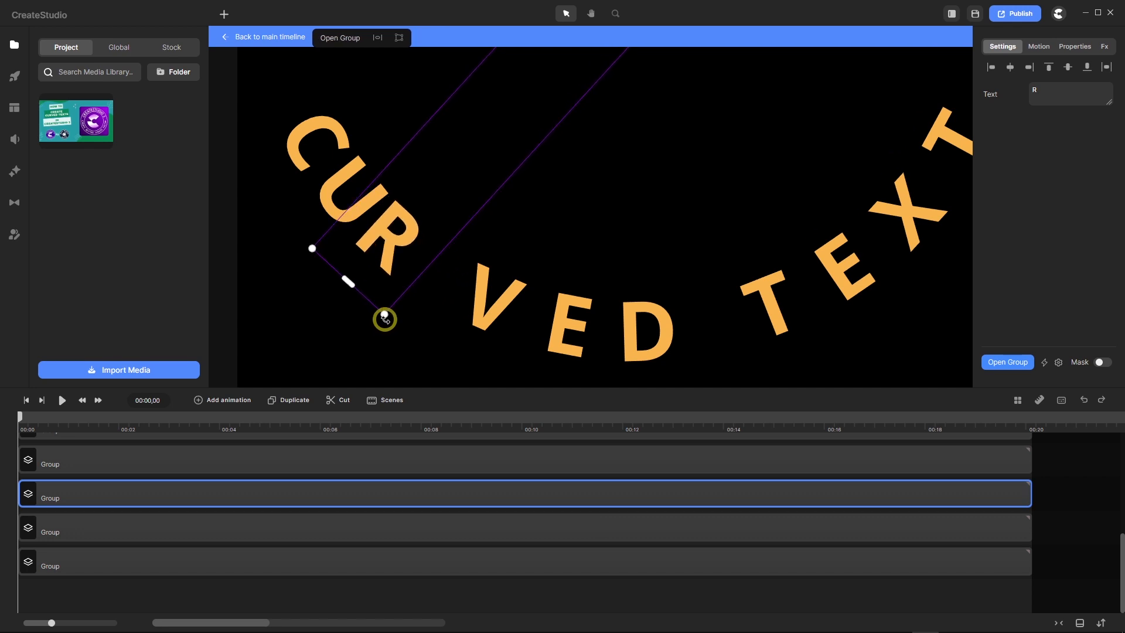
{"action": "left_click", "coordinate": [482, 315]}
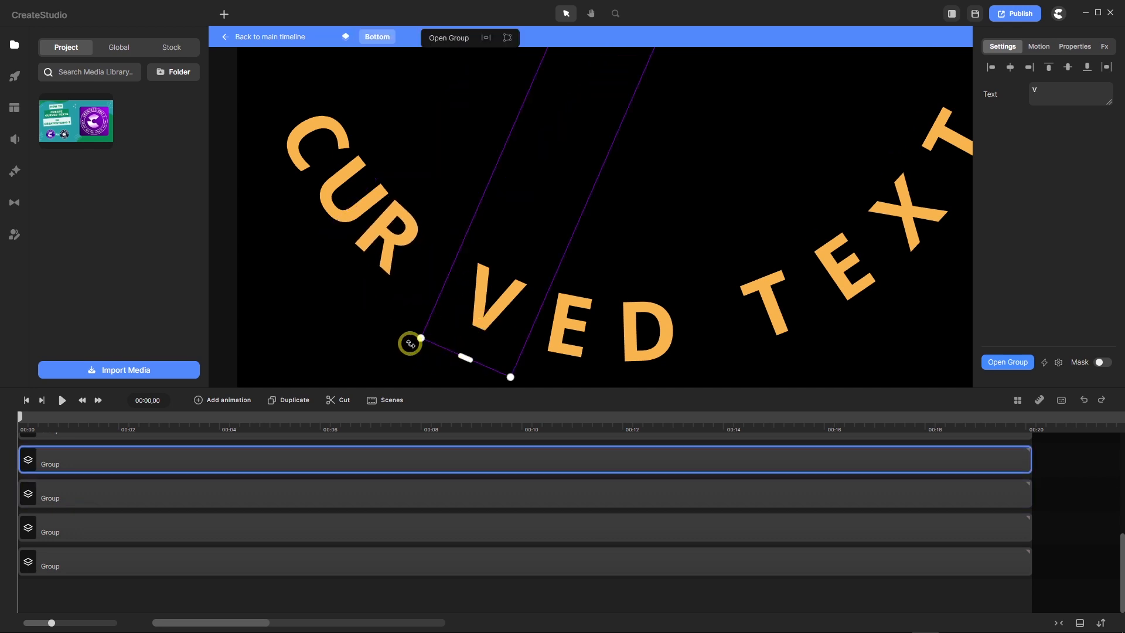
{"action": "left_click_drag", "start_coordinate": [418, 339], "coordinate": [351, 292]}
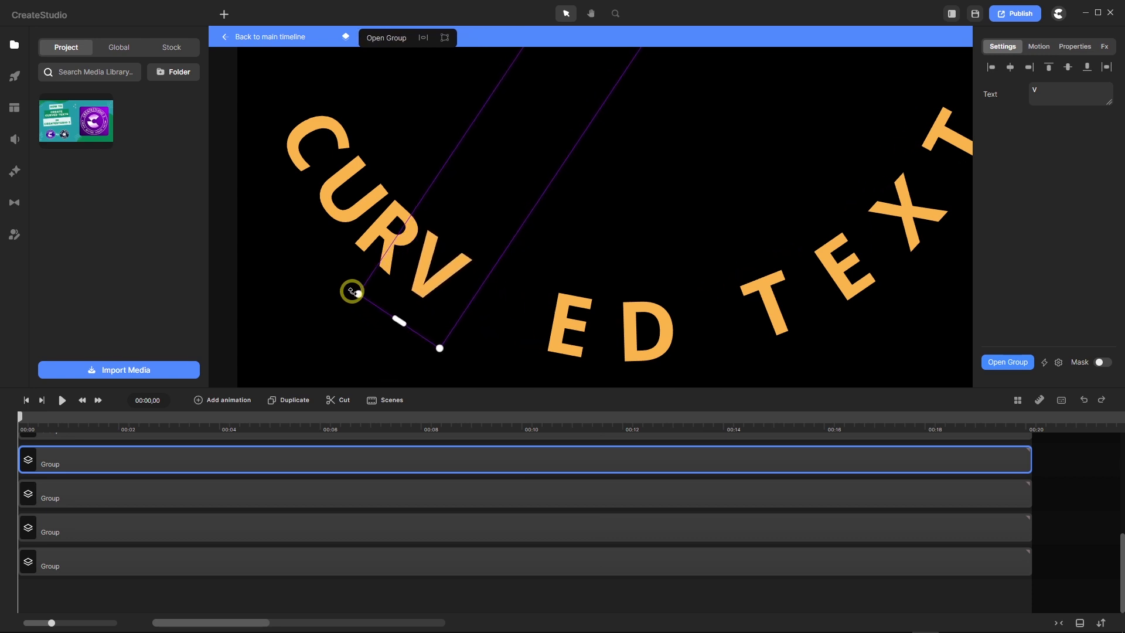
{"action": "left_click_drag", "start_coordinate": [352, 292], "coordinate": [353, 291]}
{"action": "left_click", "coordinate": [311, 485]}
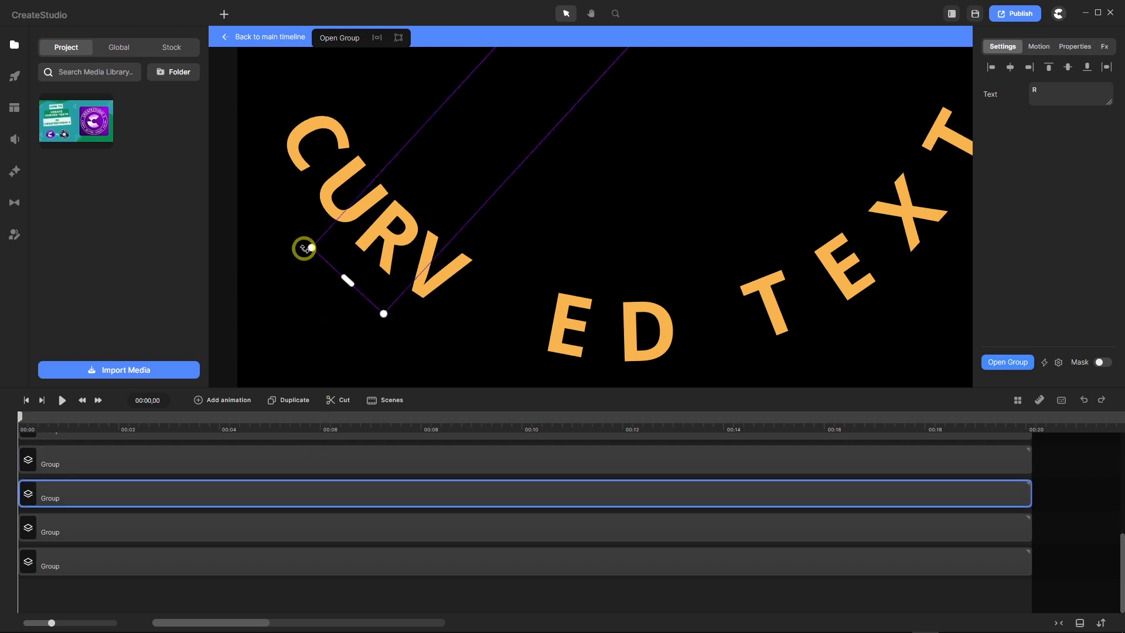
{"action": "left_click_drag", "start_coordinate": [304, 249], "coordinate": [305, 250]}
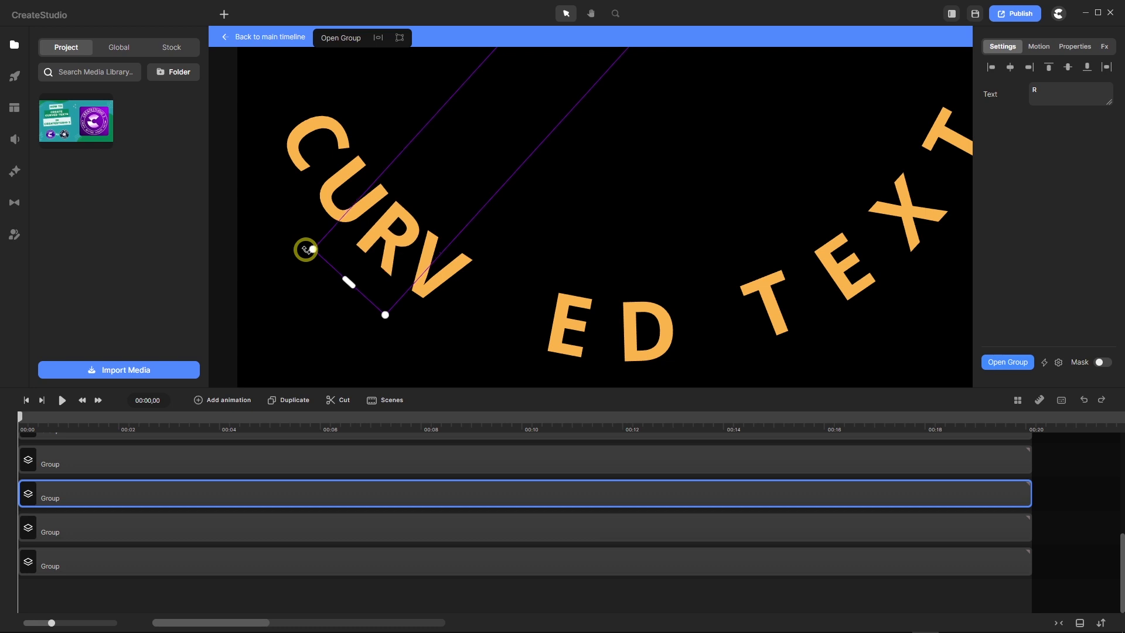
Rotate the E and D letter groups of CURVED along the curve so they sit closely after the V.
{"action": "left_click", "coordinate": [275, 375]}
{"action": "left_click", "coordinate": [559, 339]}
{"action": "left_click_drag", "start_coordinate": [499, 379], "coordinate": [404, 326]}
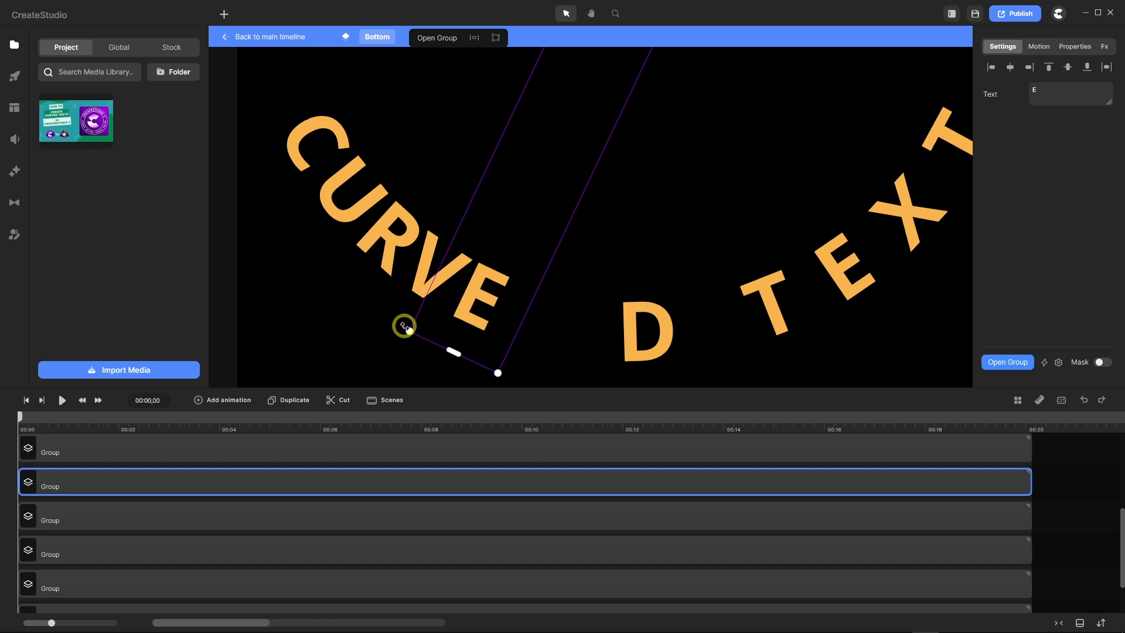
{"action": "left_click", "coordinate": [628, 346]}
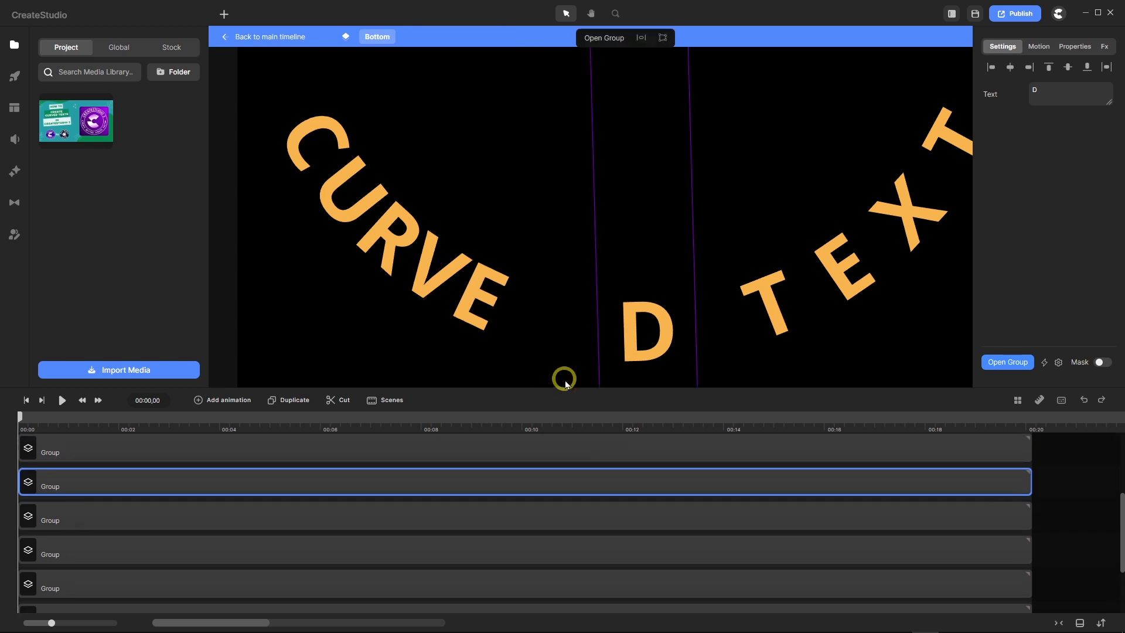
{"action": "scroll", "coordinate": [570, 325], "scroll_direction": "down", "scroll_amount": 3}
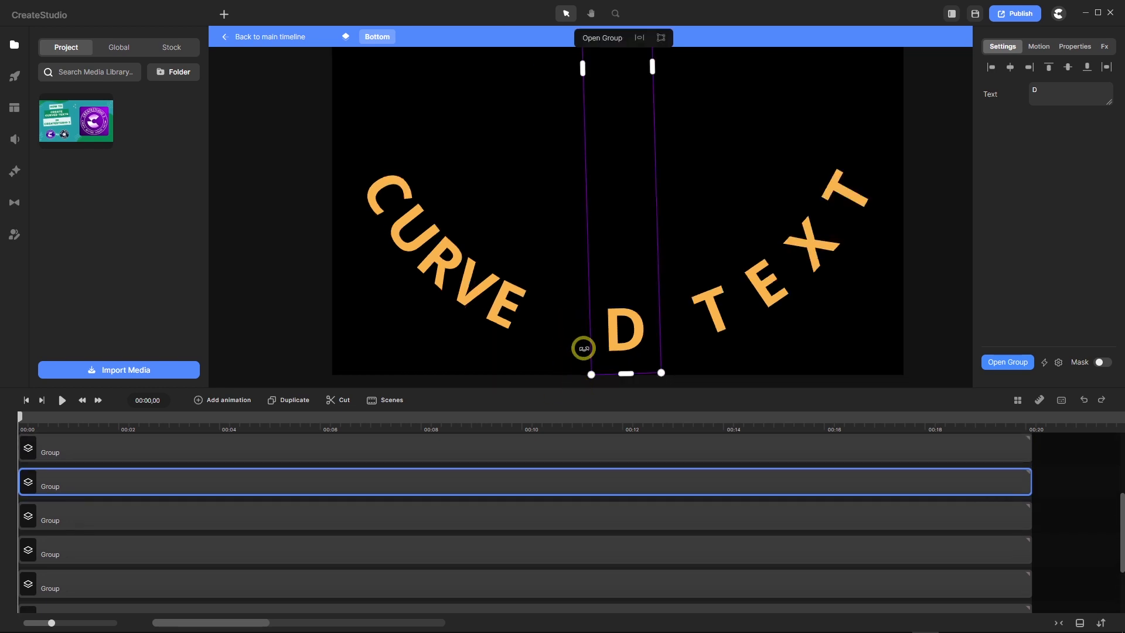
{"action": "scroll", "coordinate": [584, 347], "scroll_direction": "up", "scroll_amount": 2}
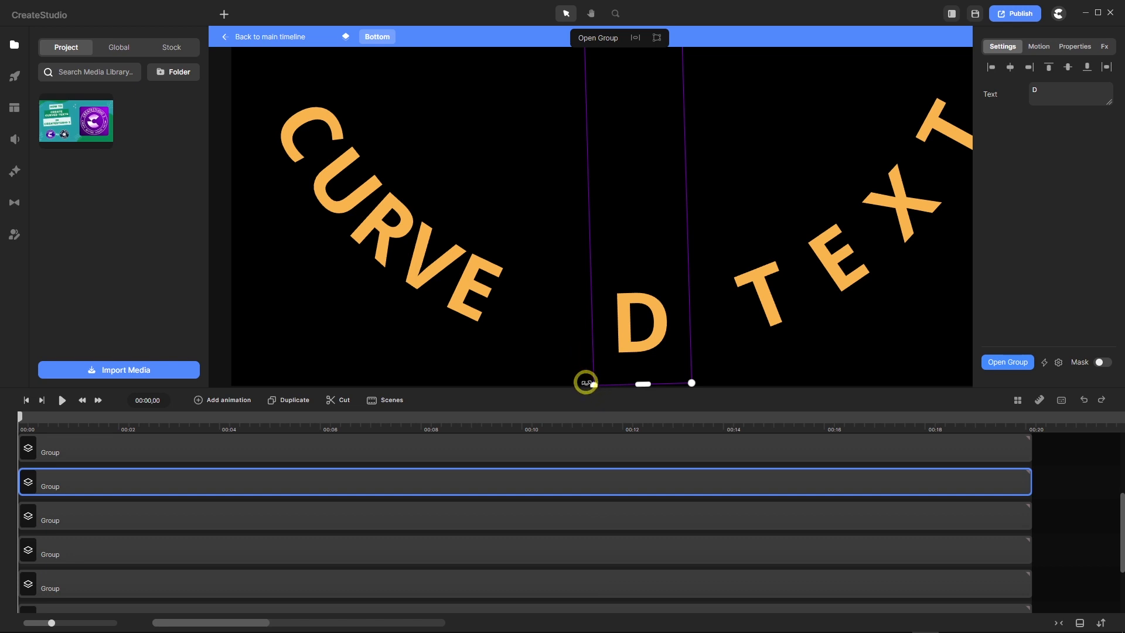
{"action": "left_click_drag", "start_coordinate": [586, 384], "coordinate": [458, 340]}
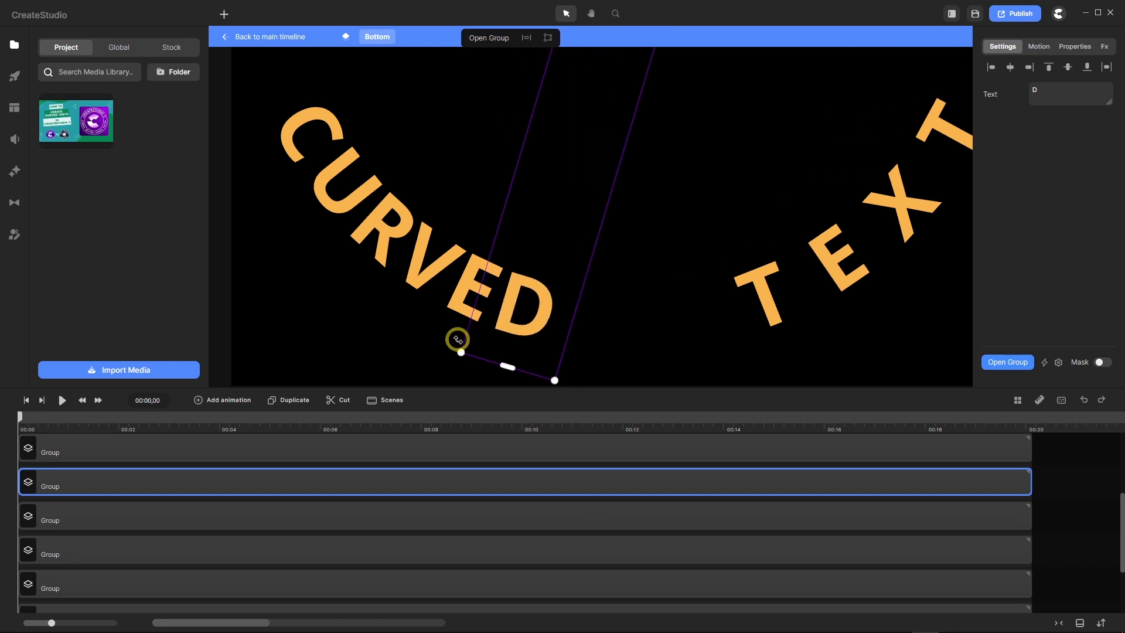
Rotate the first T of TEXT along the curve towards the D, keeping a word space between them.
{"action": "left_click", "coordinate": [771, 314]}
{"action": "left_click_drag", "start_coordinate": [735, 379], "coordinate": [563, 375]}
{"action": "scroll", "coordinate": [577, 326], "scroll_direction": "down", "scroll_amount": 6}
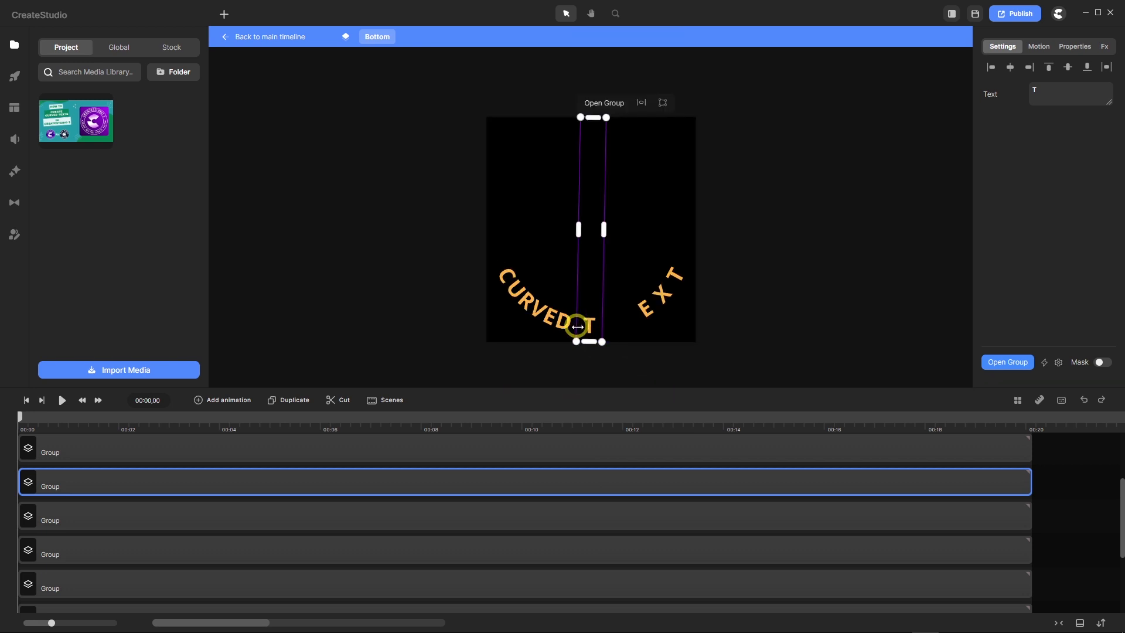
{"action": "scroll", "coordinate": [578, 327], "scroll_direction": "up", "scroll_amount": 4}
{"action": "scroll", "coordinate": [554, 358], "scroll_direction": "up", "scroll_amount": 2}
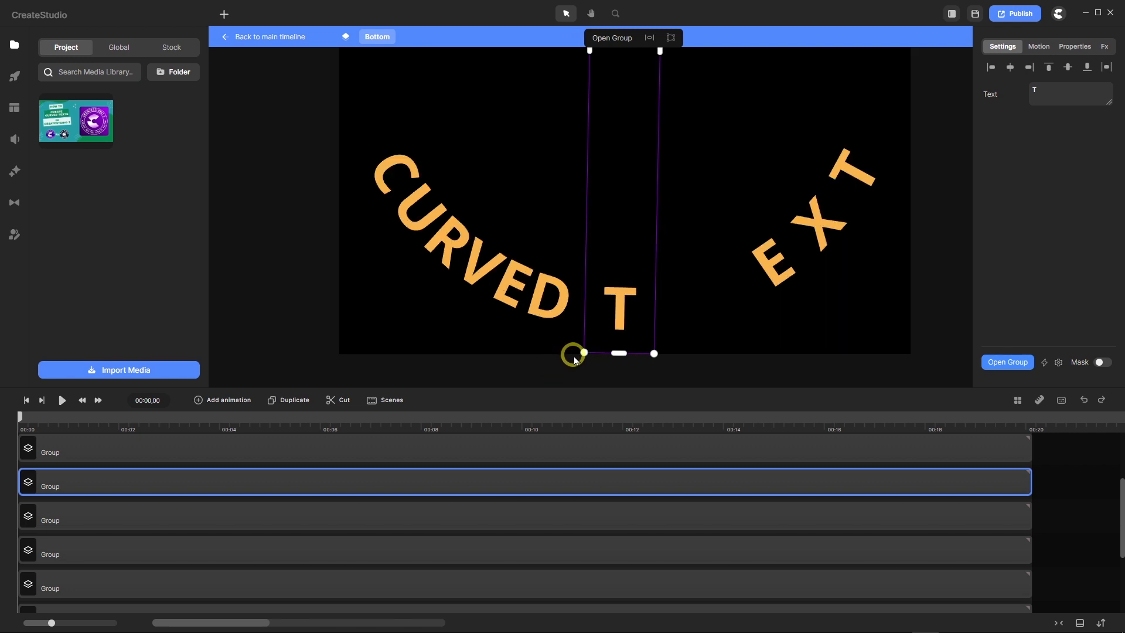
{"action": "left_click_drag", "start_coordinate": [576, 358], "coordinate": [569, 358]}
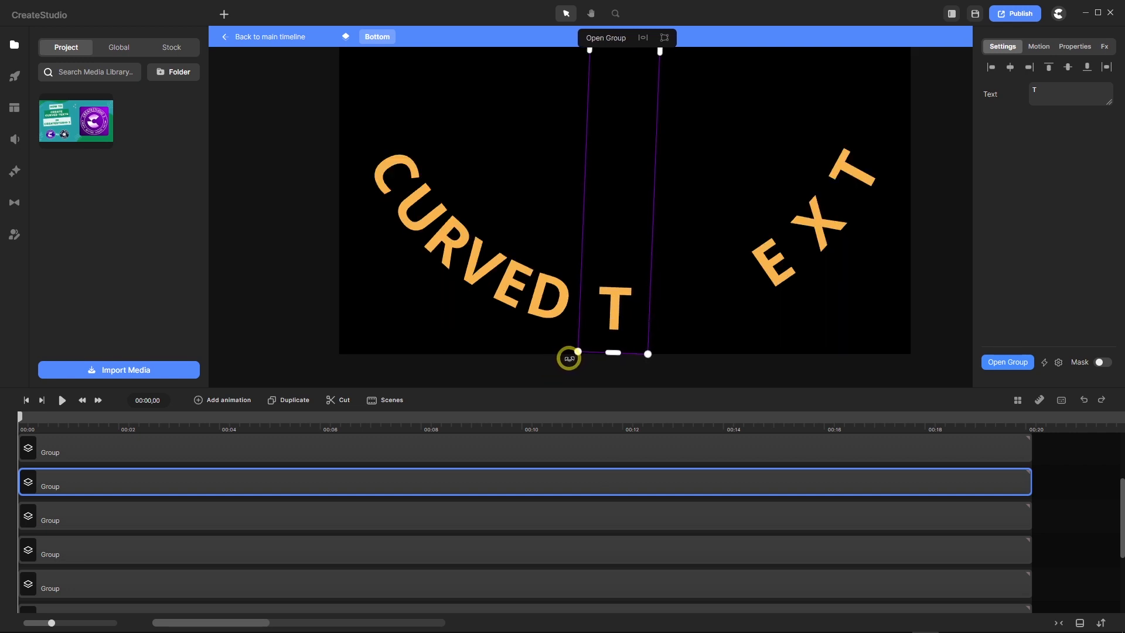
Rotate the E, X and final T of TEXT along the curve so they sit closely after the first T.
{"action": "left_click", "coordinate": [780, 275]}
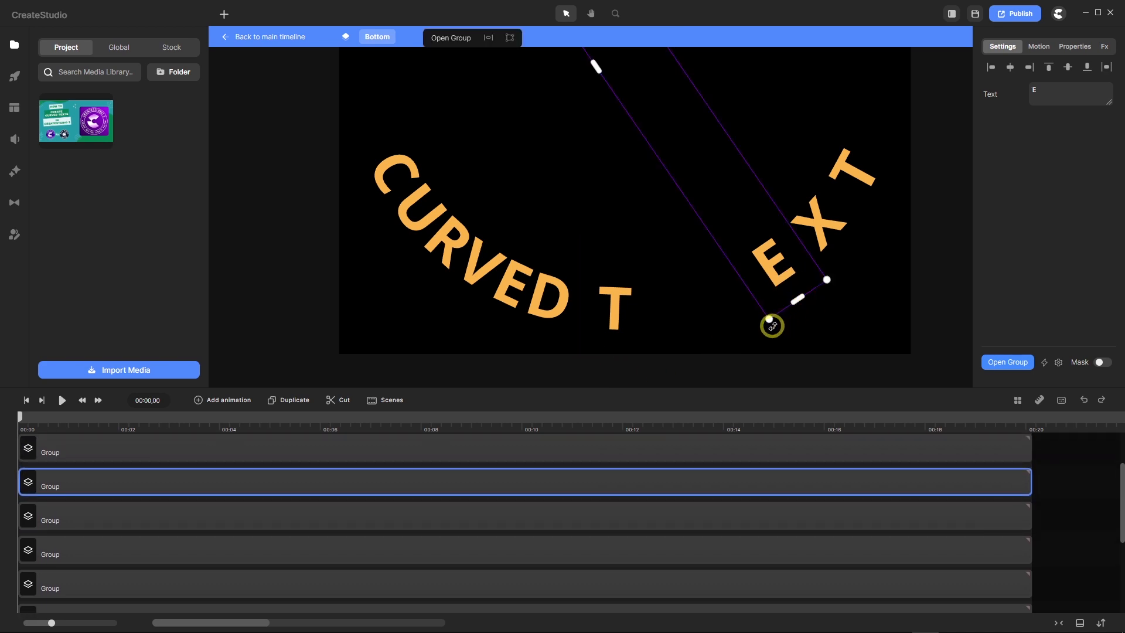
{"action": "left_click_drag", "start_coordinate": [772, 326], "coordinate": [621, 353]}
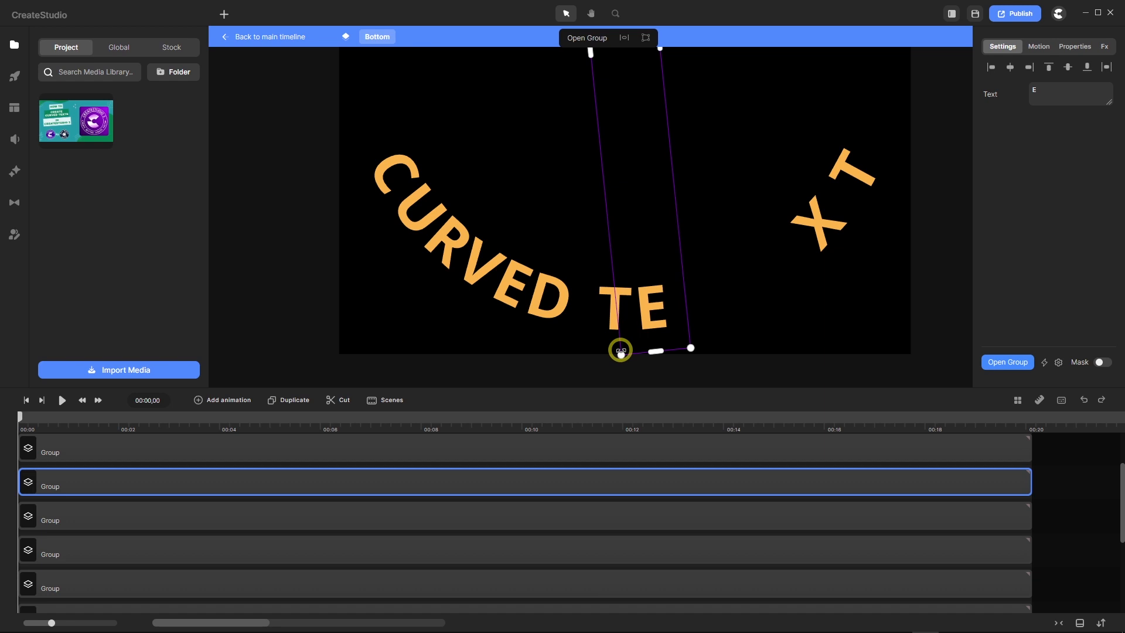
{"action": "left_click", "coordinate": [829, 239]}
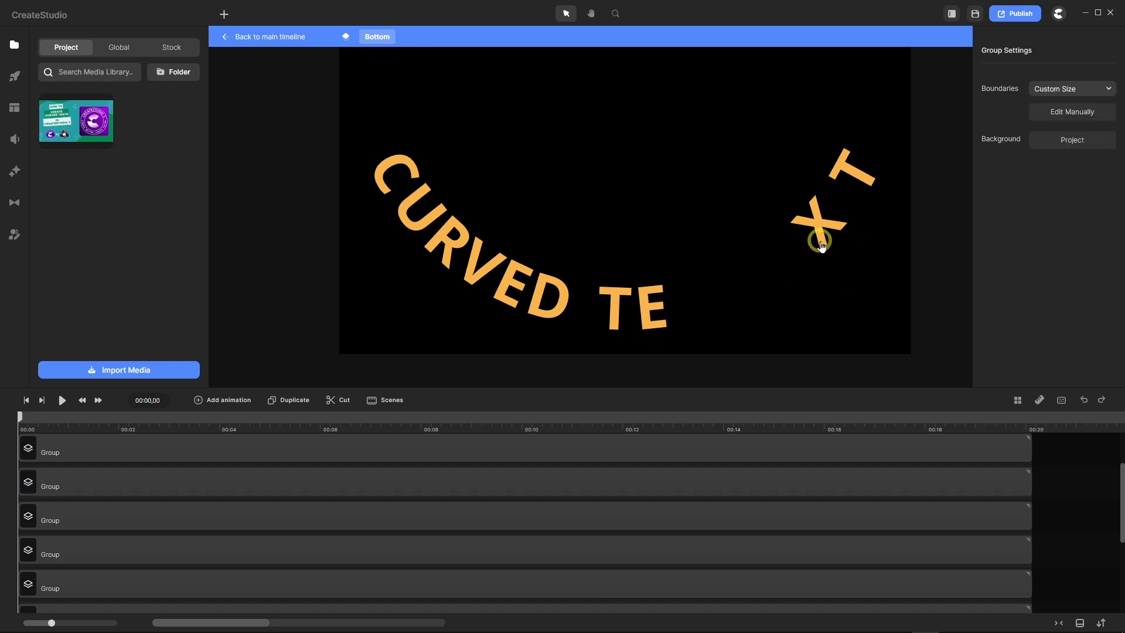
{"action": "left_click", "coordinate": [824, 243]}
{"action": "left_click_drag", "start_coordinate": [831, 286], "coordinate": [668, 354]}
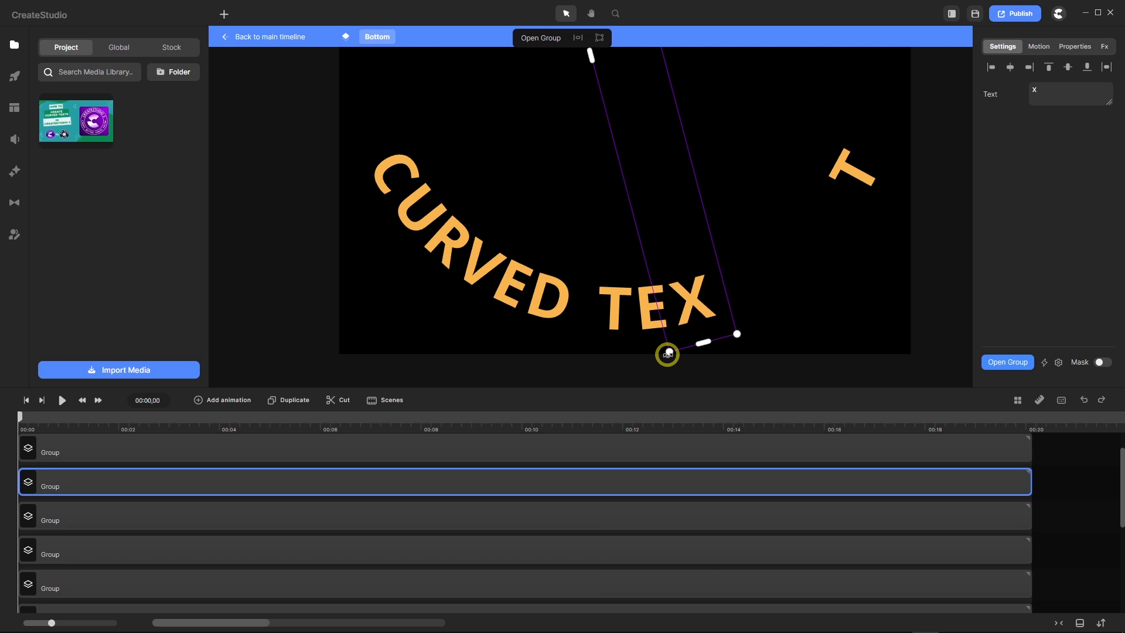
{"action": "left_click", "coordinate": [865, 177]}
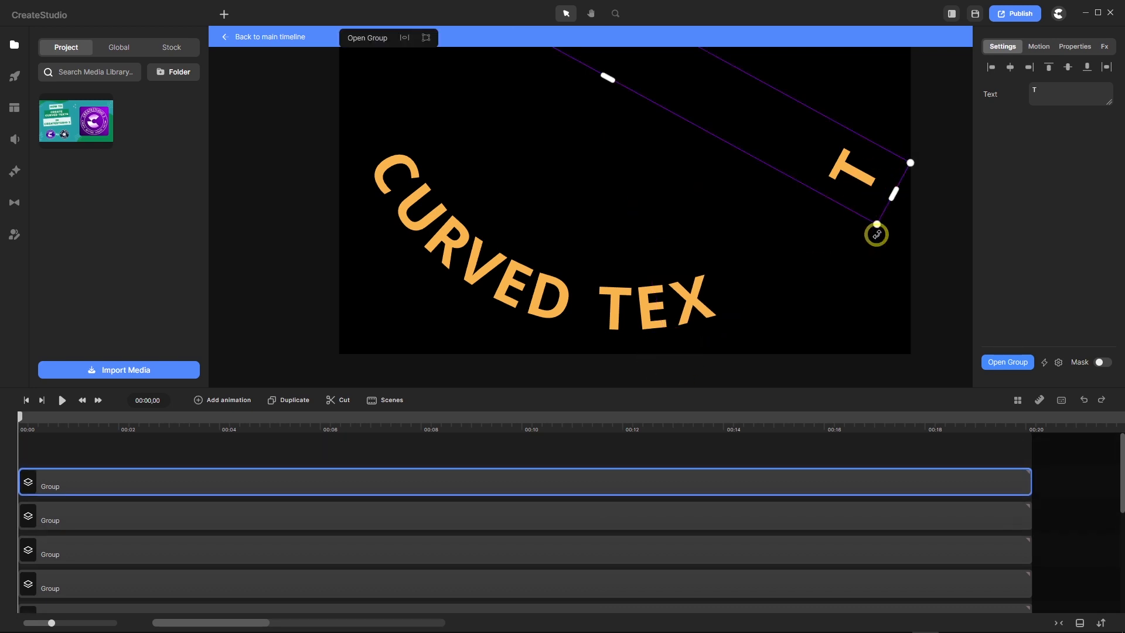
{"action": "left_click_drag", "start_coordinate": [877, 230], "coordinate": [711, 331]}
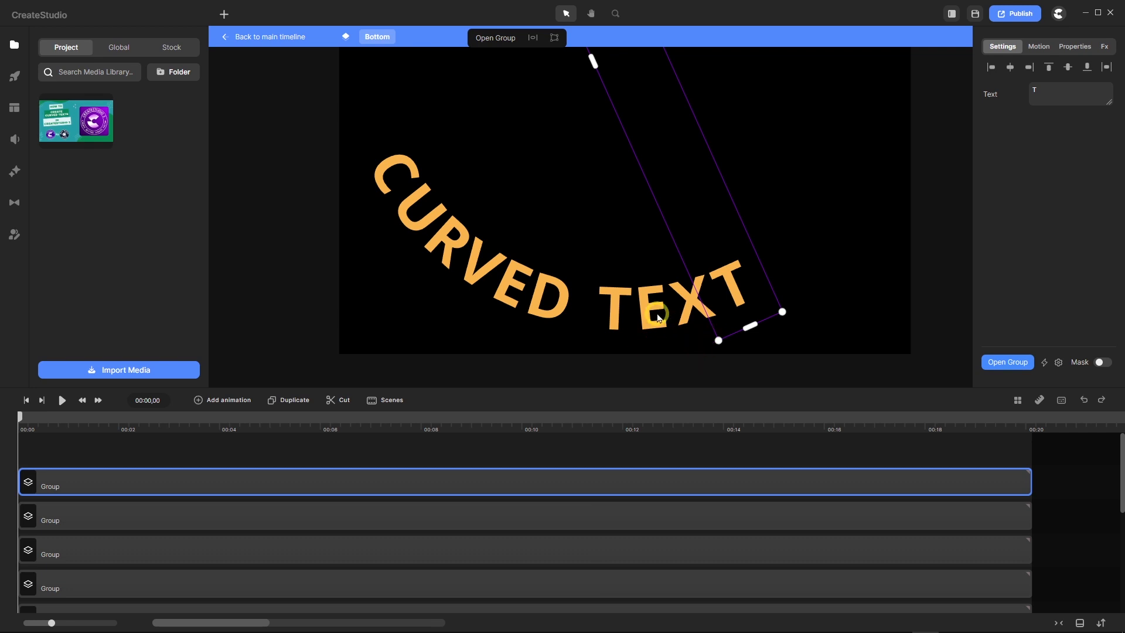
Select all the letter groups inside Bottom and enable Snap to Grid.
{"action": "scroll", "coordinate": [654, 252], "scroll_direction": "down", "scroll_amount": 2}
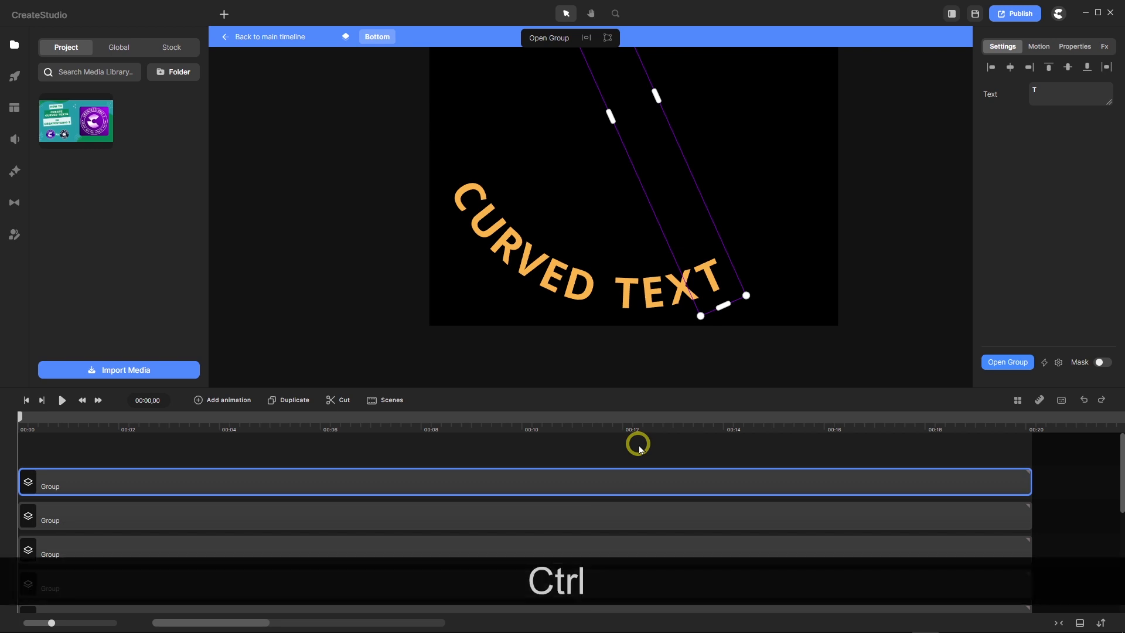
{"action": "key", "text": "ctrl+a"}
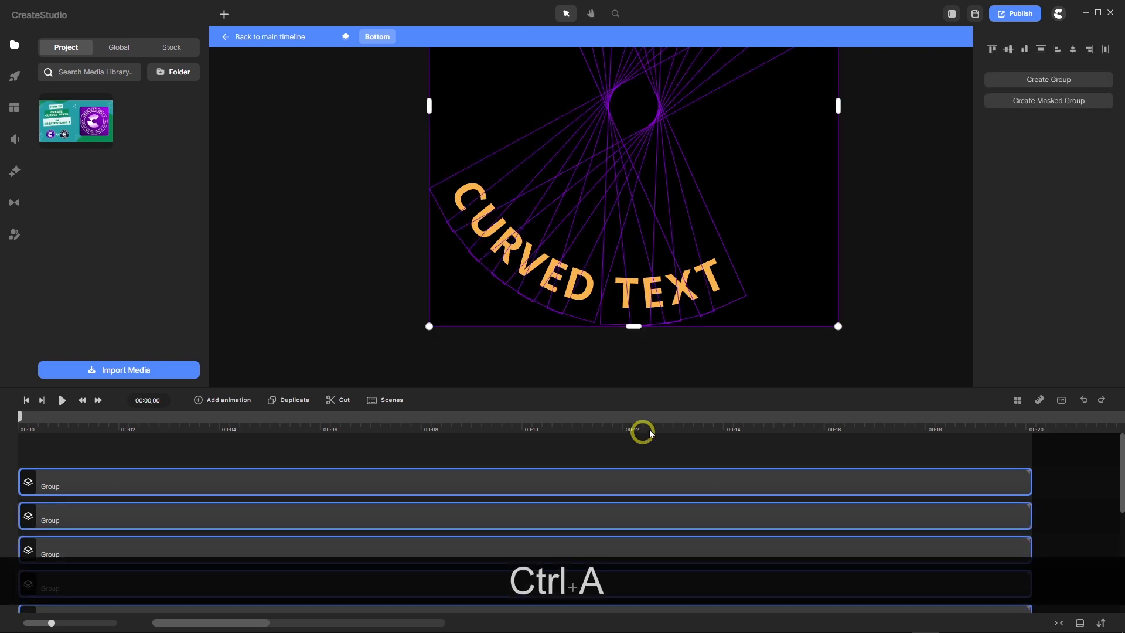
{"action": "left_click", "coordinate": [1019, 401]}
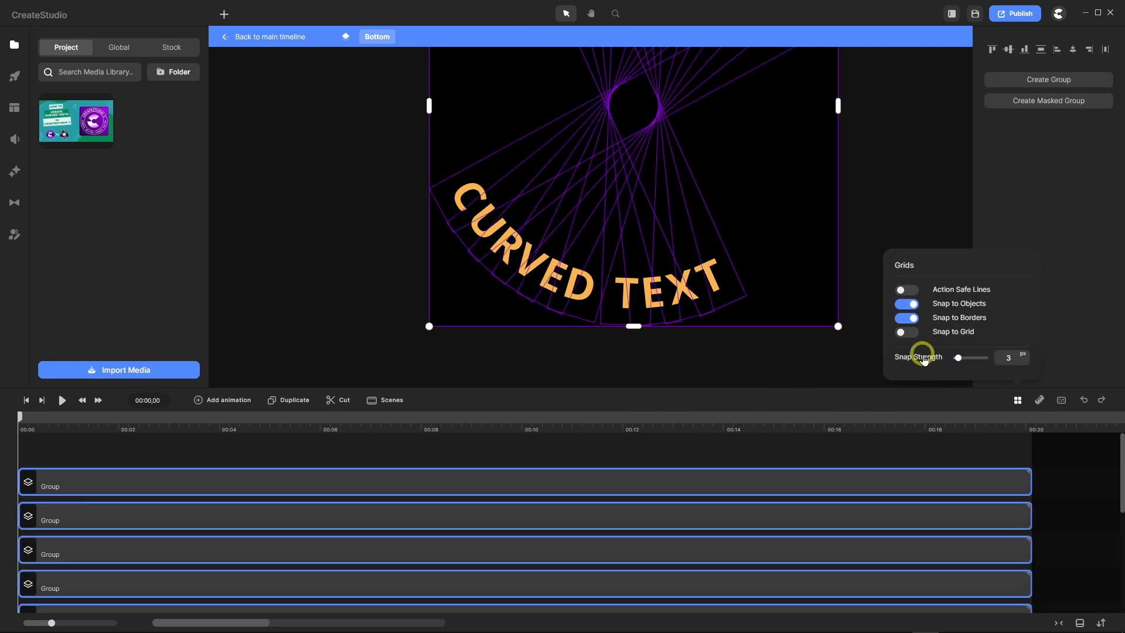
{"action": "left_click", "coordinate": [912, 333]}
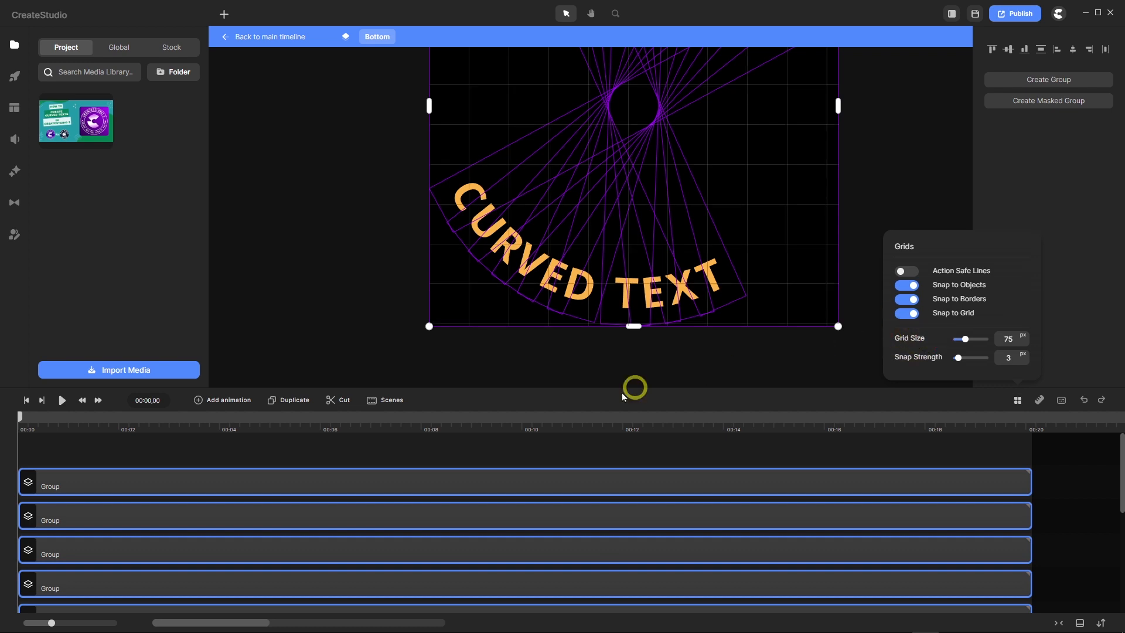
{"action": "scroll", "coordinate": [390, 380], "scroll_direction": "down", "scroll_amount": 2}
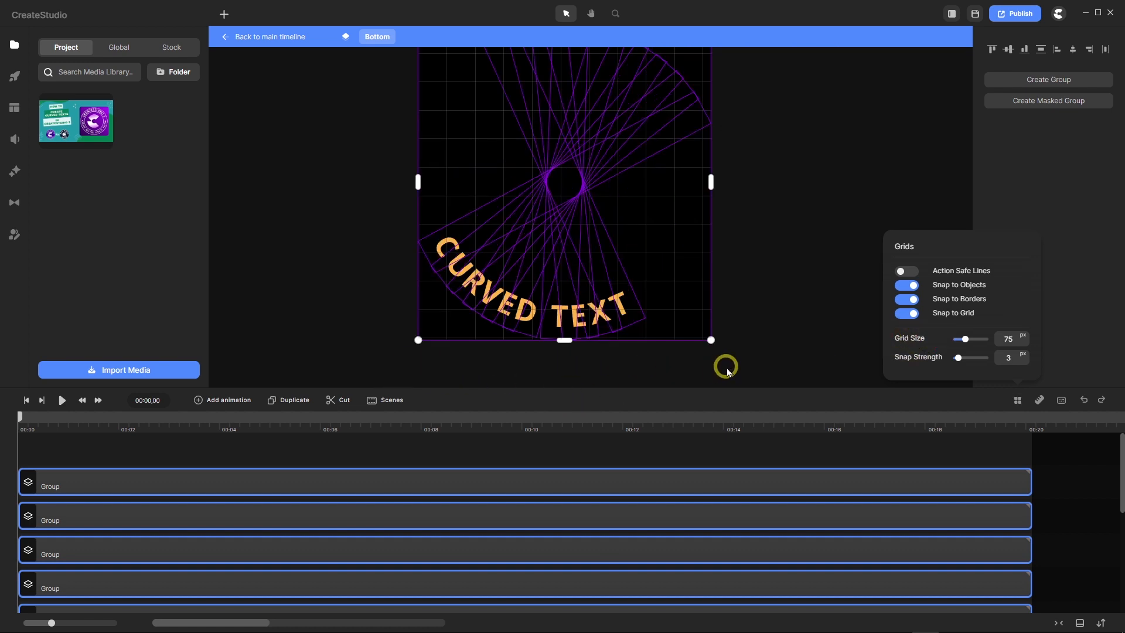
{"action": "scroll", "coordinate": [595, 271], "scroll_direction": "down", "scroll_amount": 2}
{"action": "scroll", "coordinate": [595, 270], "scroll_direction": "up", "scroll_amount": 2}
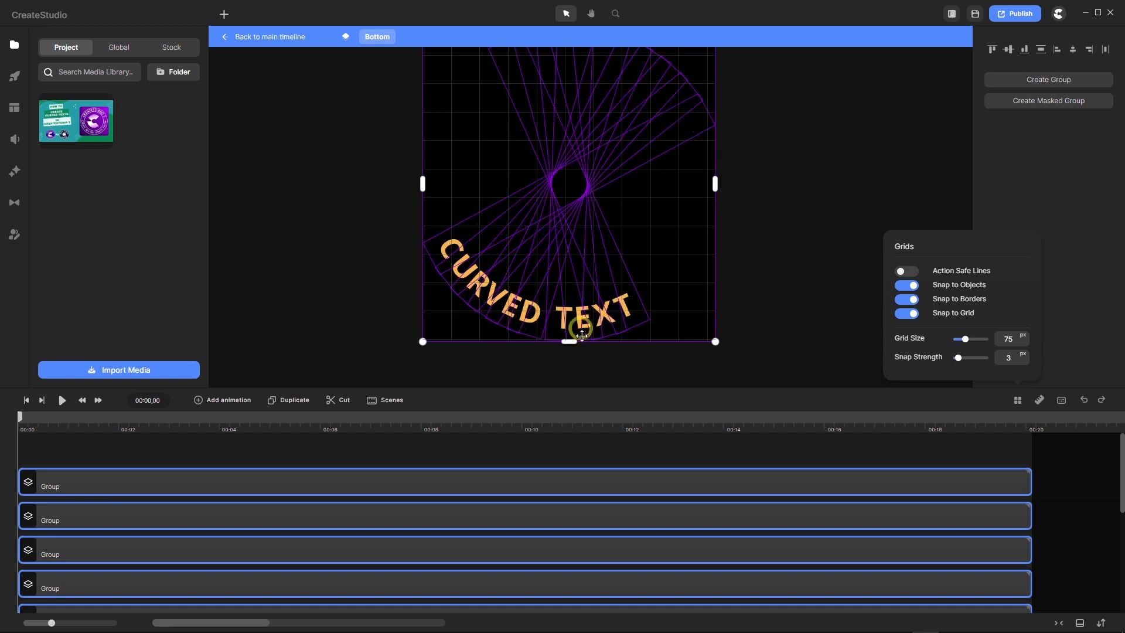
Rotate all the selected letter groups in Bottom together until CURVED TEXT is centred at the bottom of the curve, and return to the main timeline.
{"action": "scroll", "coordinate": [581, 363], "scroll_direction": "up", "scroll_amount": 2}
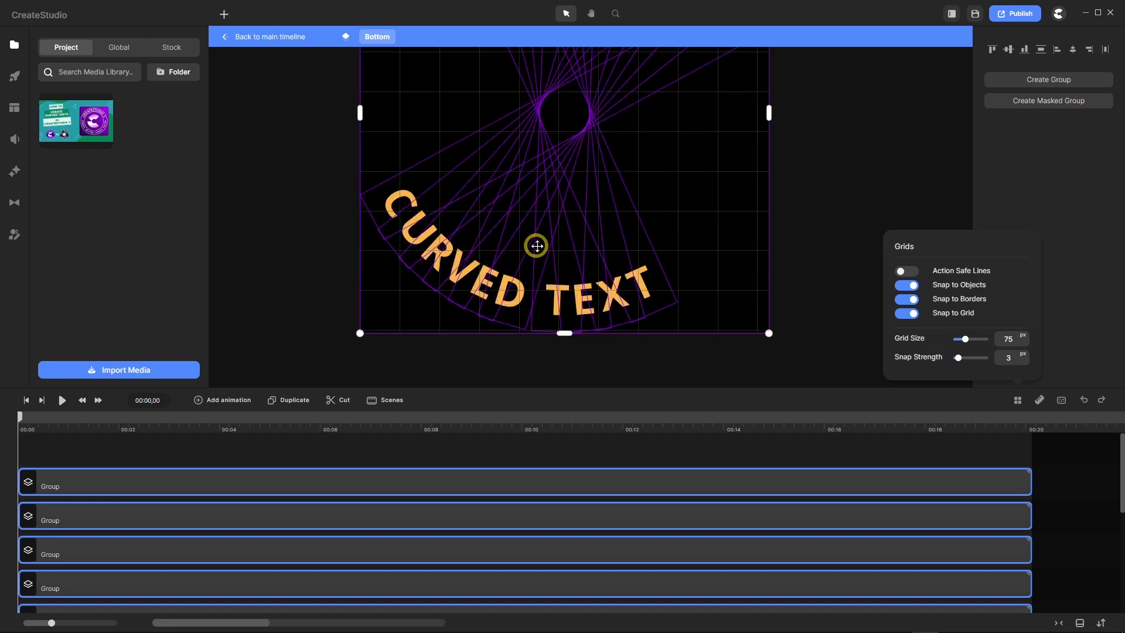
{"action": "scroll", "coordinate": [537, 244], "scroll_direction": "up", "scroll_amount": 1}
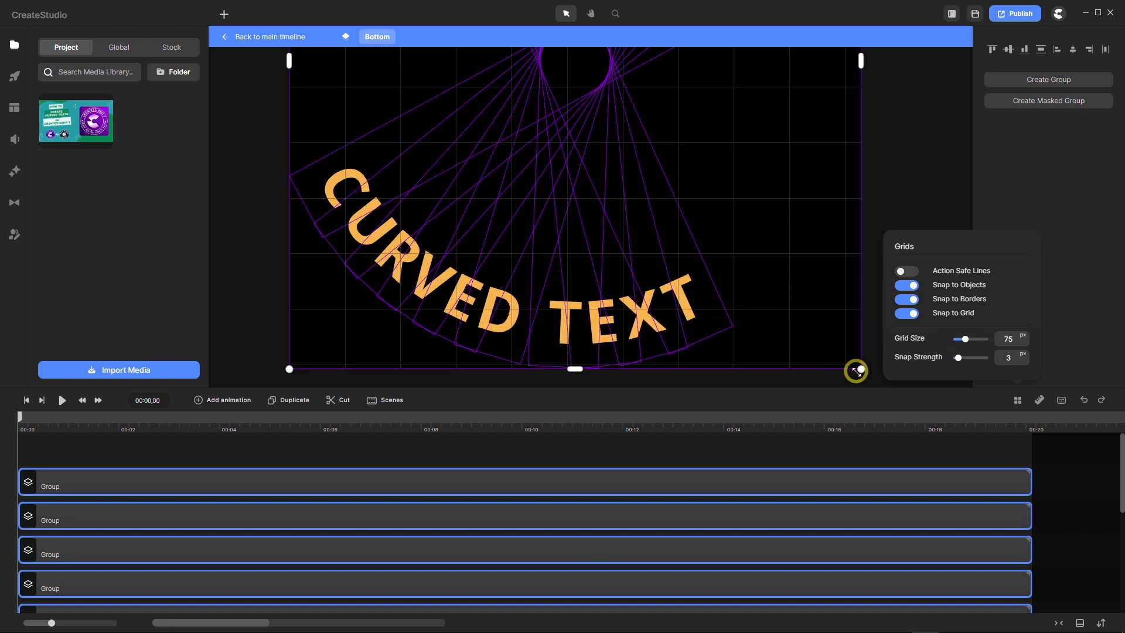
{"action": "left_click_drag", "start_coordinate": [862, 376], "coordinate": [917, 255]}
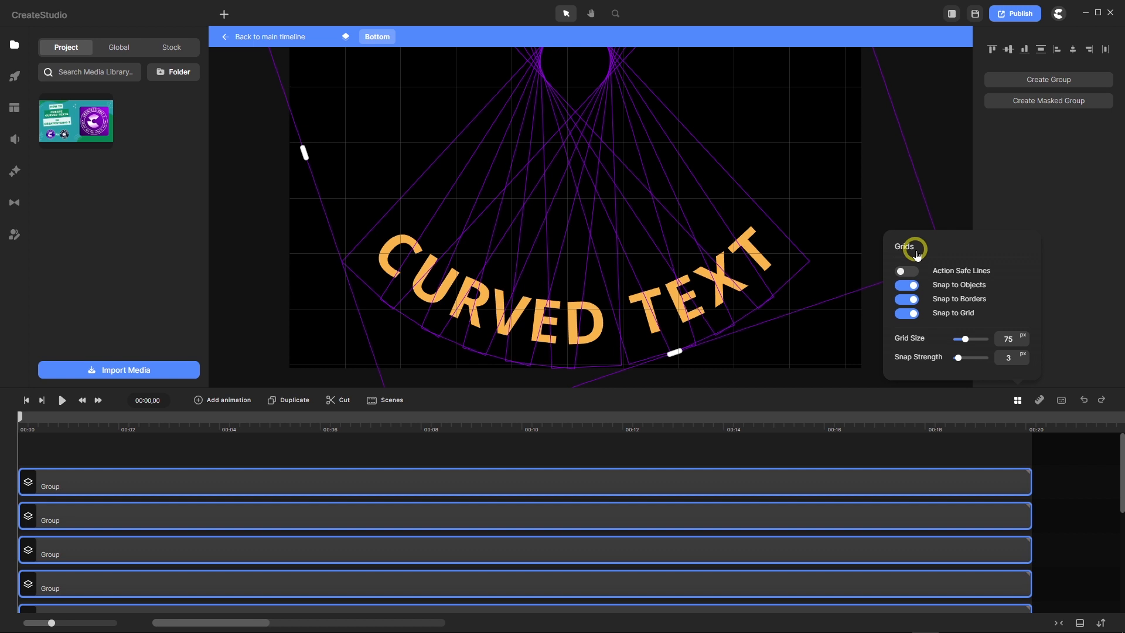
{"action": "left_click", "coordinate": [916, 254]}
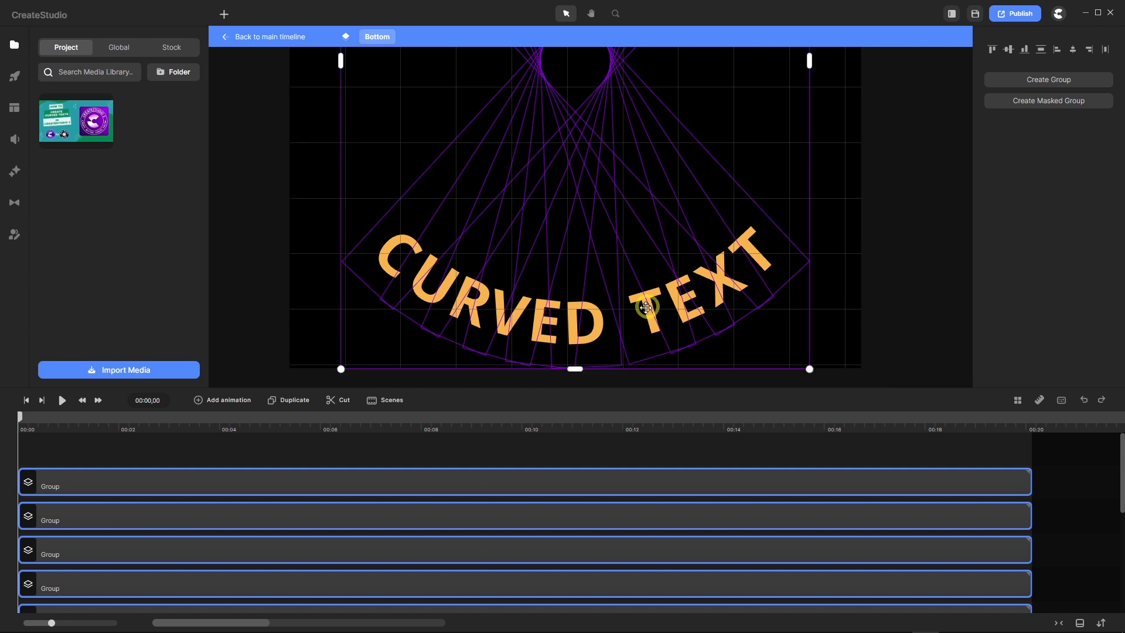
{"action": "scroll", "coordinate": [586, 315], "scroll_direction": "down", "scroll_amount": 5}
{"action": "scroll", "coordinate": [587, 316], "scroll_direction": "down", "scroll_amount": 2}
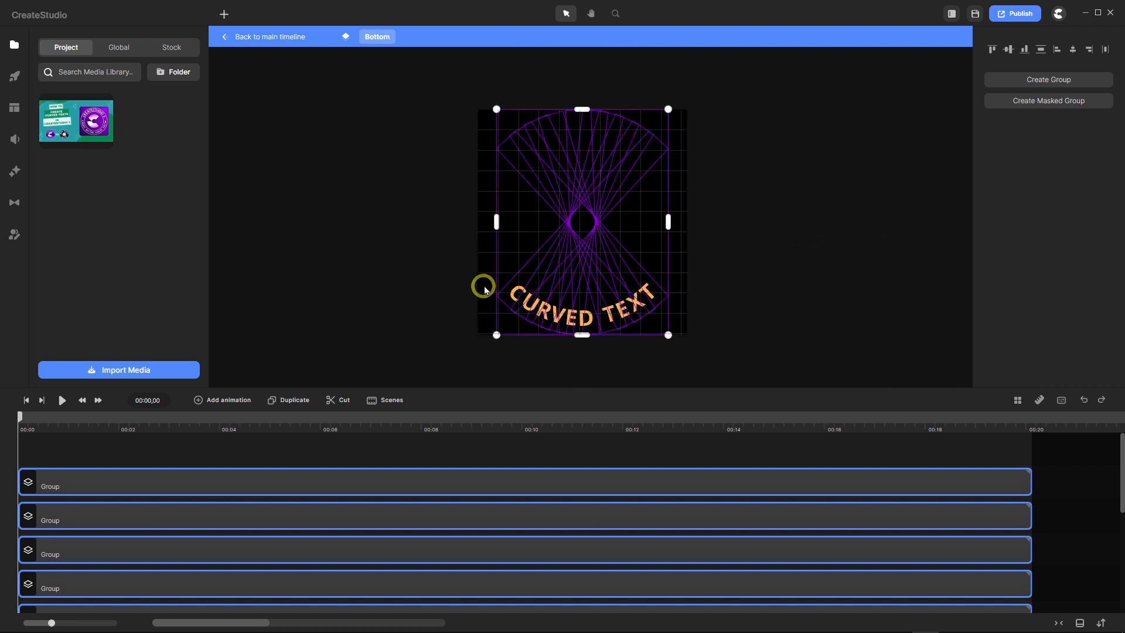
{"action": "left_click", "coordinate": [268, 38]}
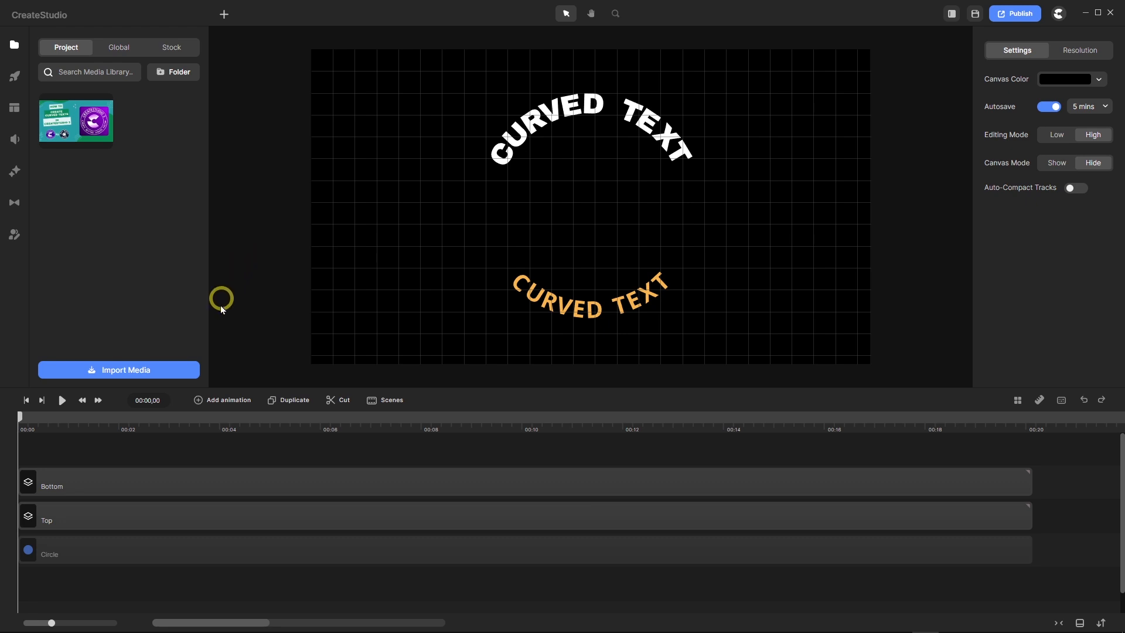
Show the hidden Circle layer behind the Top and Bottom text groups.
{"action": "left_click", "coordinate": [143, 555]}
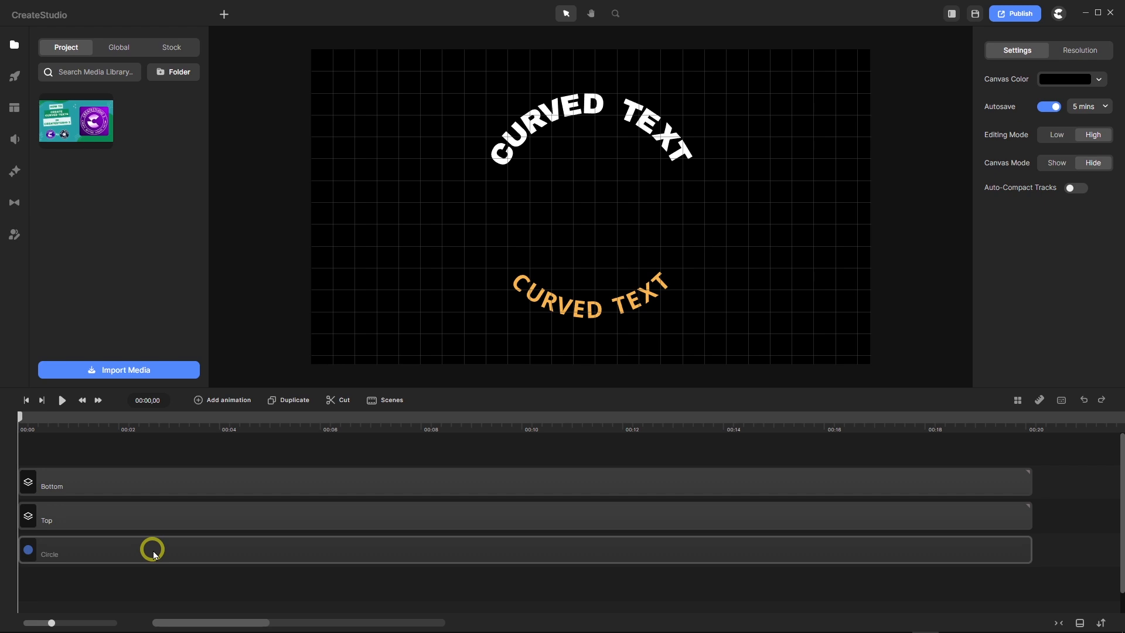
{"action": "left_click", "coordinate": [155, 555]}
{"action": "right_click", "coordinate": [154, 554]}
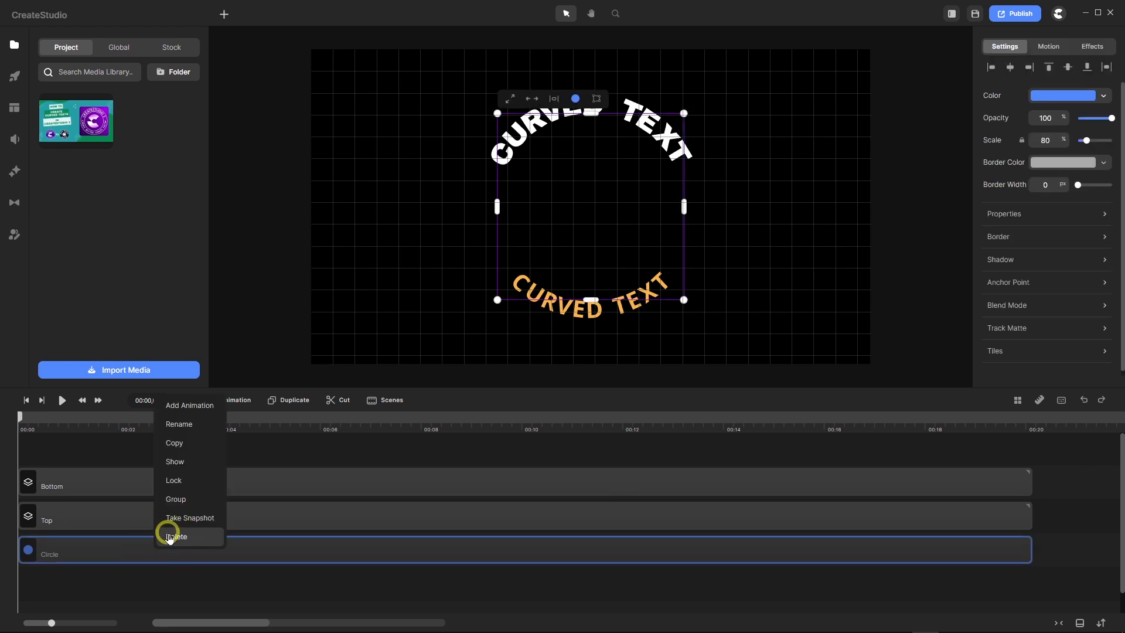
{"action": "left_click", "coordinate": [180, 462]}
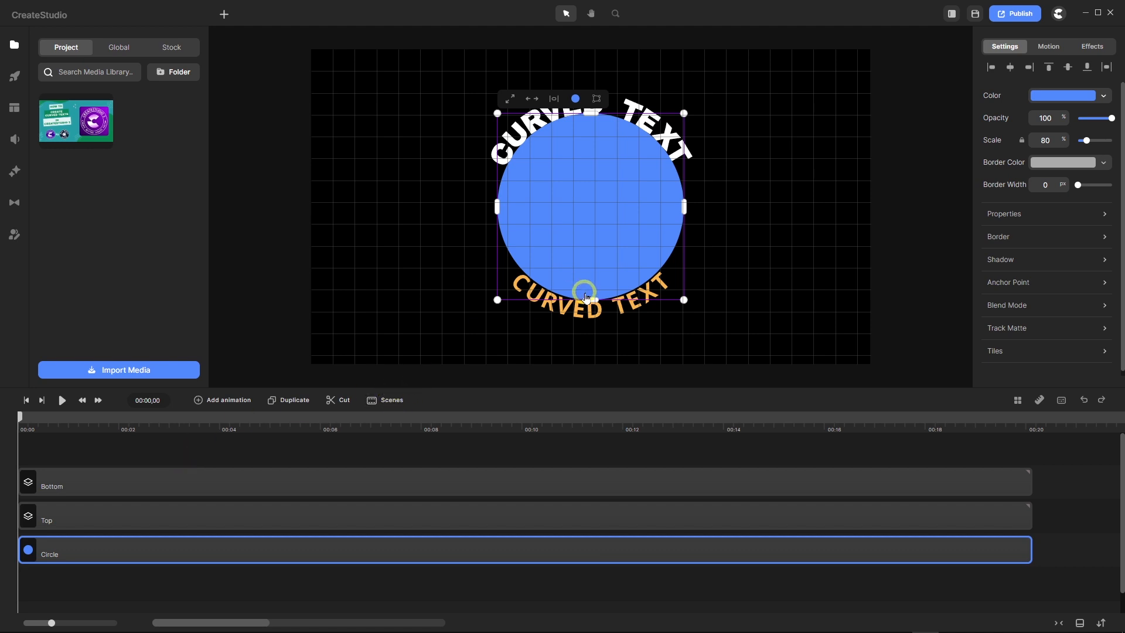
Scale the Bottom group down slightly about its centre until its letters touch the circle's outer edge like the Top letters.
{"action": "scroll", "coordinate": [589, 285], "scroll_direction": "up", "scroll_amount": 5}
{"action": "scroll", "coordinate": [587, 286], "scroll_direction": "down", "scroll_amount": 2}
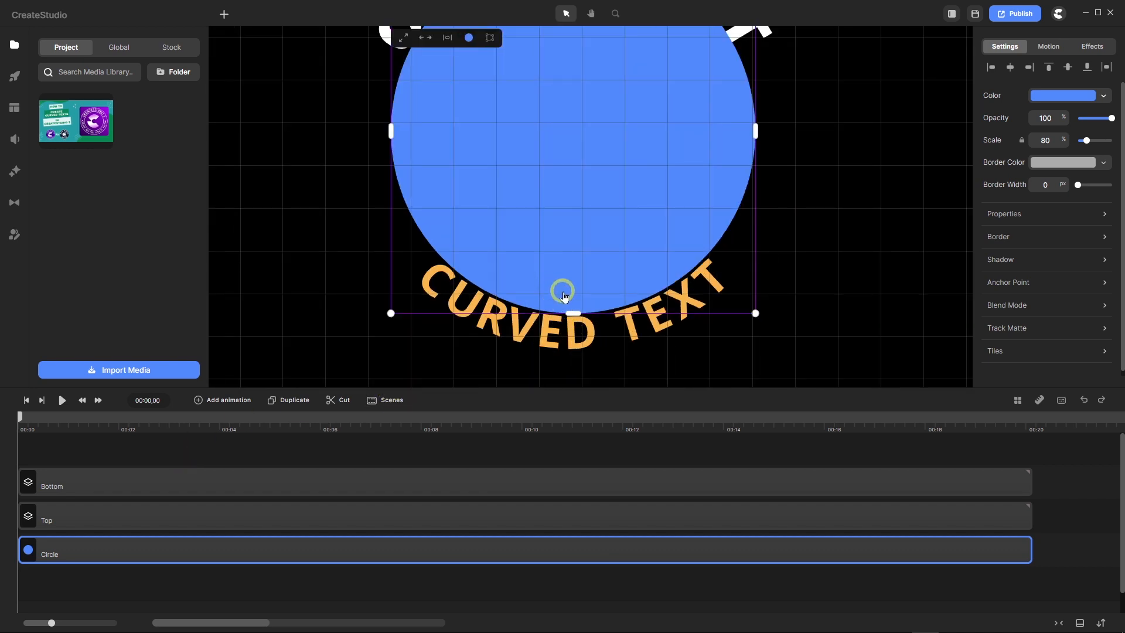
{"action": "scroll", "coordinate": [560, 284], "scroll_direction": "down", "scroll_amount": 3}
{"action": "scroll", "coordinate": [544, 121], "scroll_direction": "up", "scroll_amount": 5}
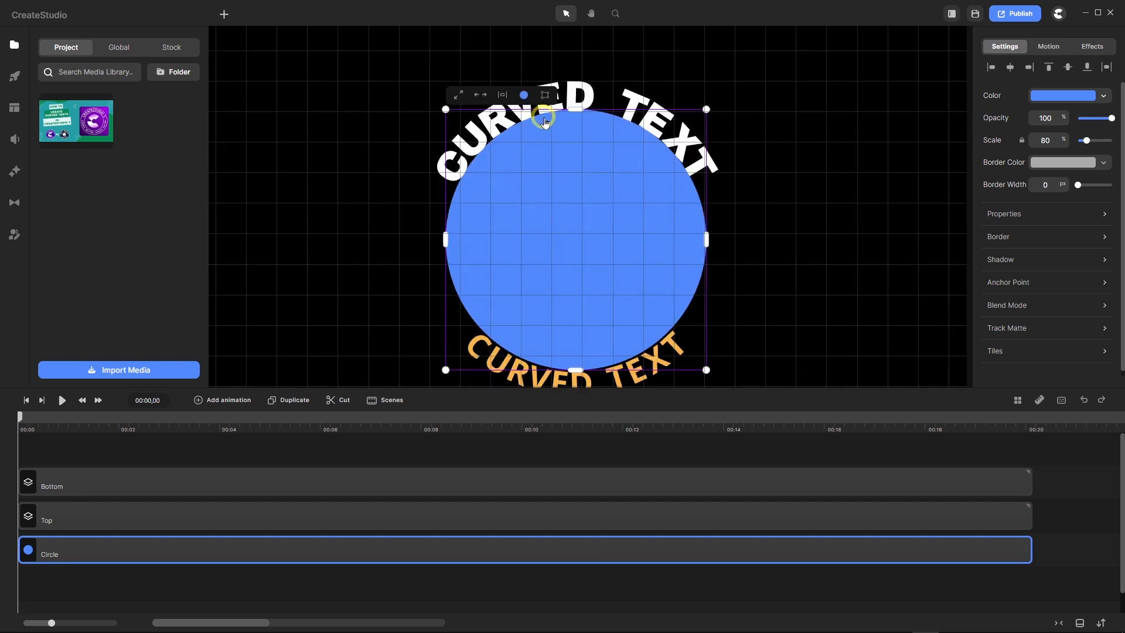
{"action": "scroll", "coordinate": [550, 115], "scroll_direction": "up", "scroll_amount": 2}
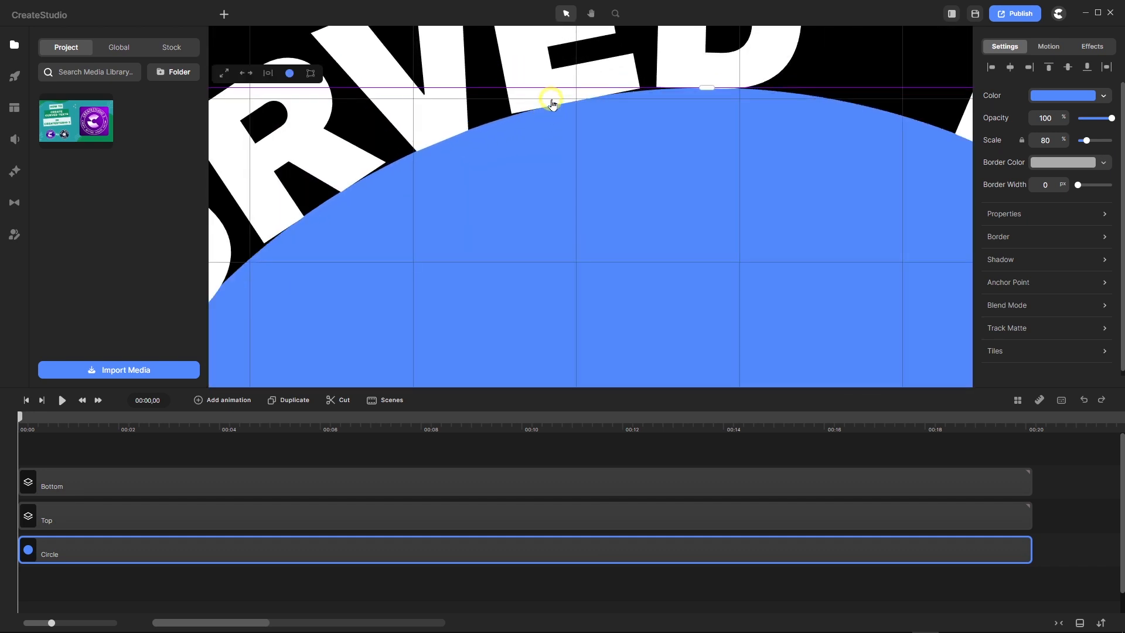
{"action": "scroll", "coordinate": [551, 103], "scroll_direction": "down", "scroll_amount": 6}
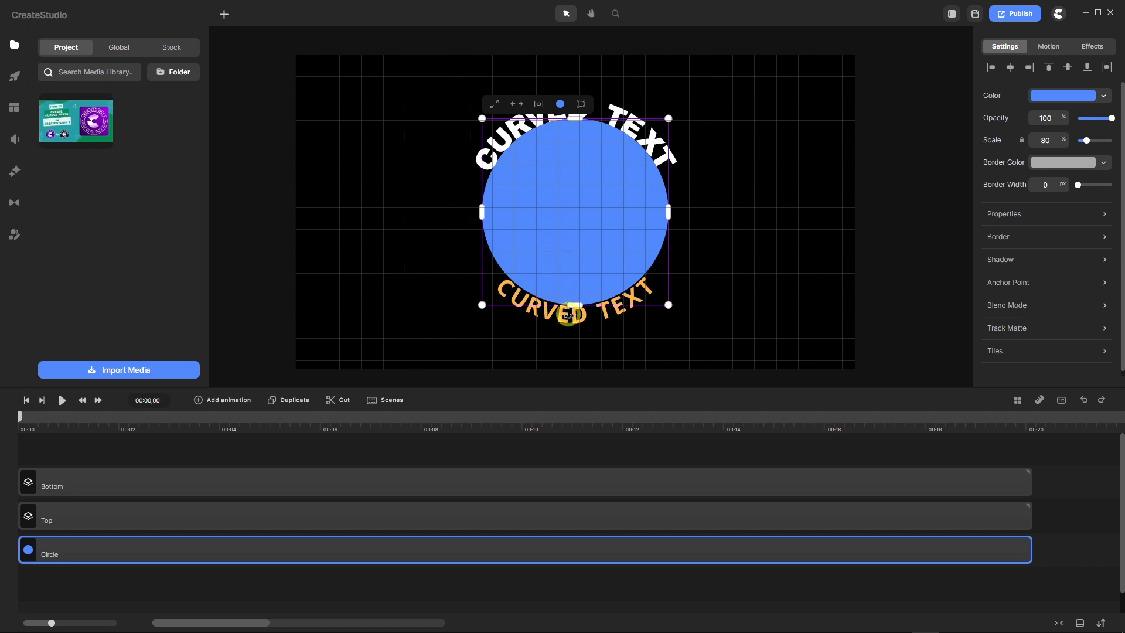
{"action": "scroll", "coordinate": [567, 315], "scroll_direction": "up", "scroll_amount": 4}
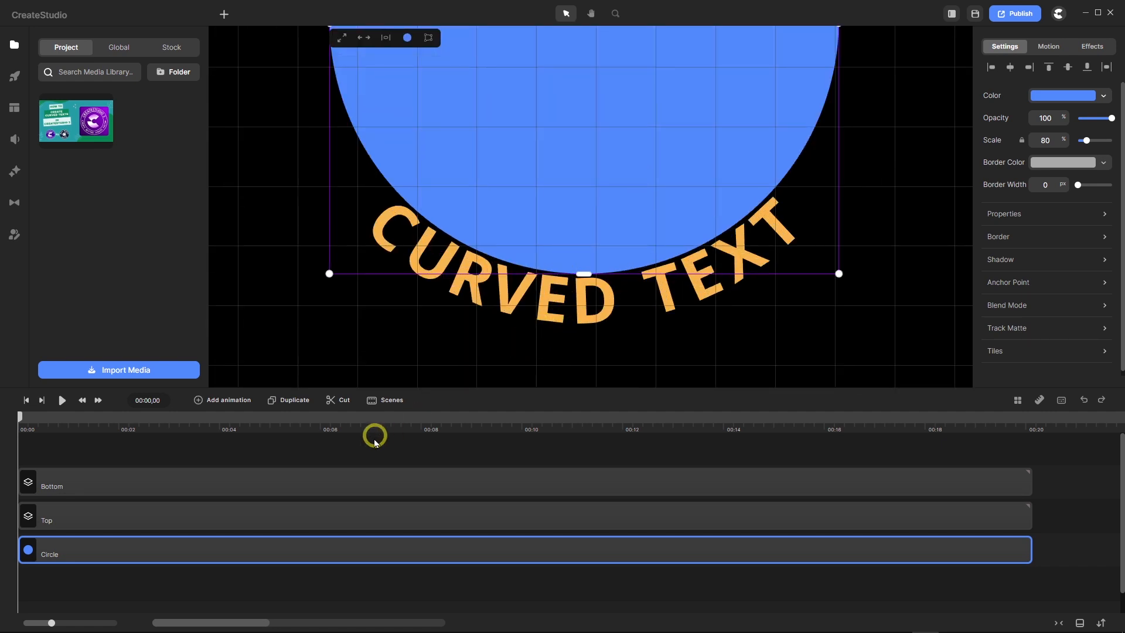
{"action": "left_click", "coordinate": [322, 479]}
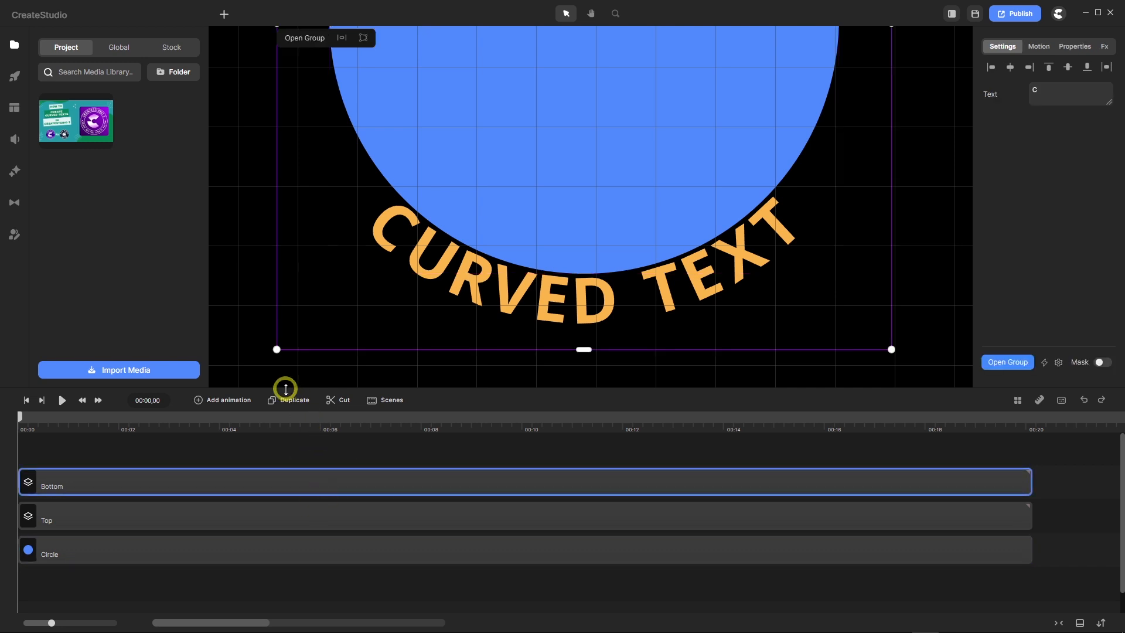
{"action": "key", "text": "alt"}
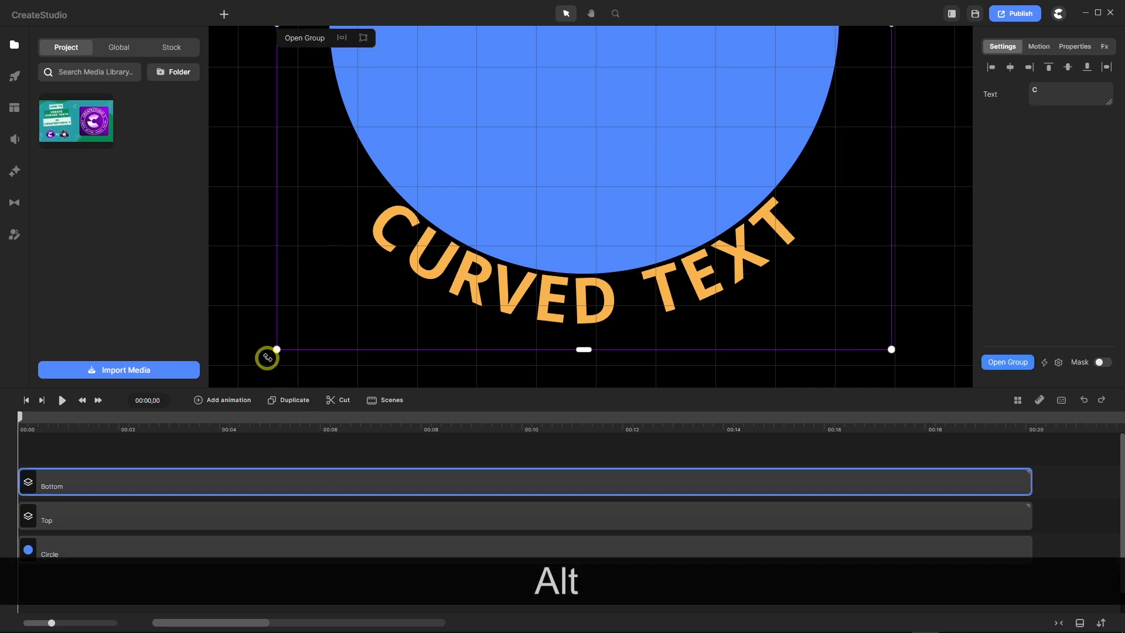
{"action": "left_click_drag", "start_coordinate": [276, 350], "coordinate": [286, 348]}
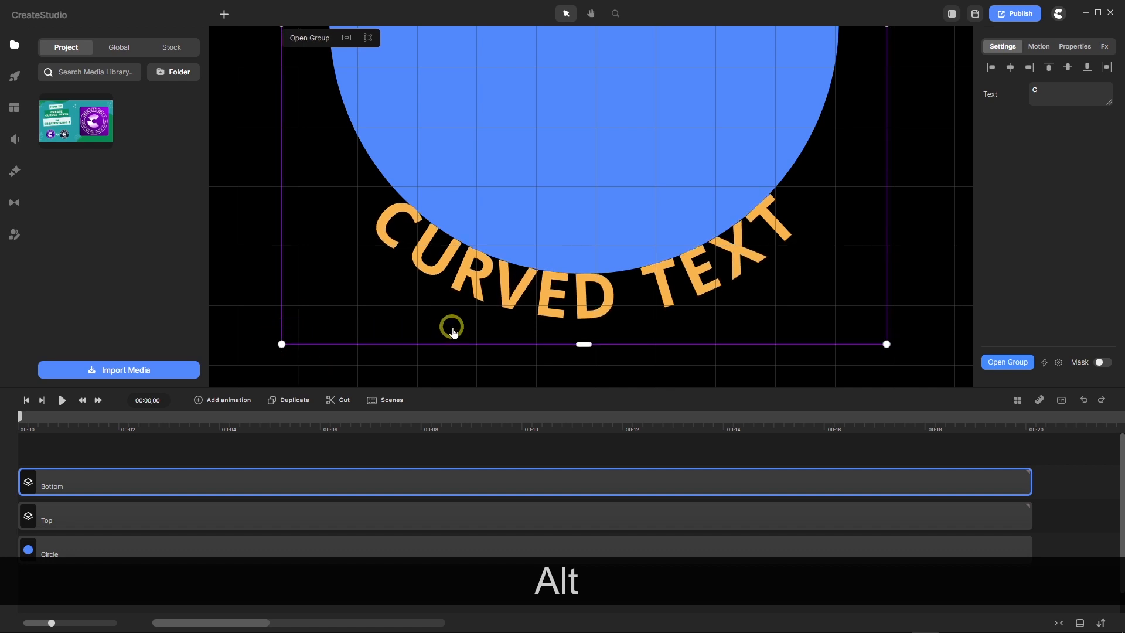
{"action": "scroll", "coordinate": [452, 326], "scroll_direction": "down", "scroll_amount": 5}
{"action": "scroll", "coordinate": [473, 135], "scroll_direction": "up", "scroll_amount": 5}
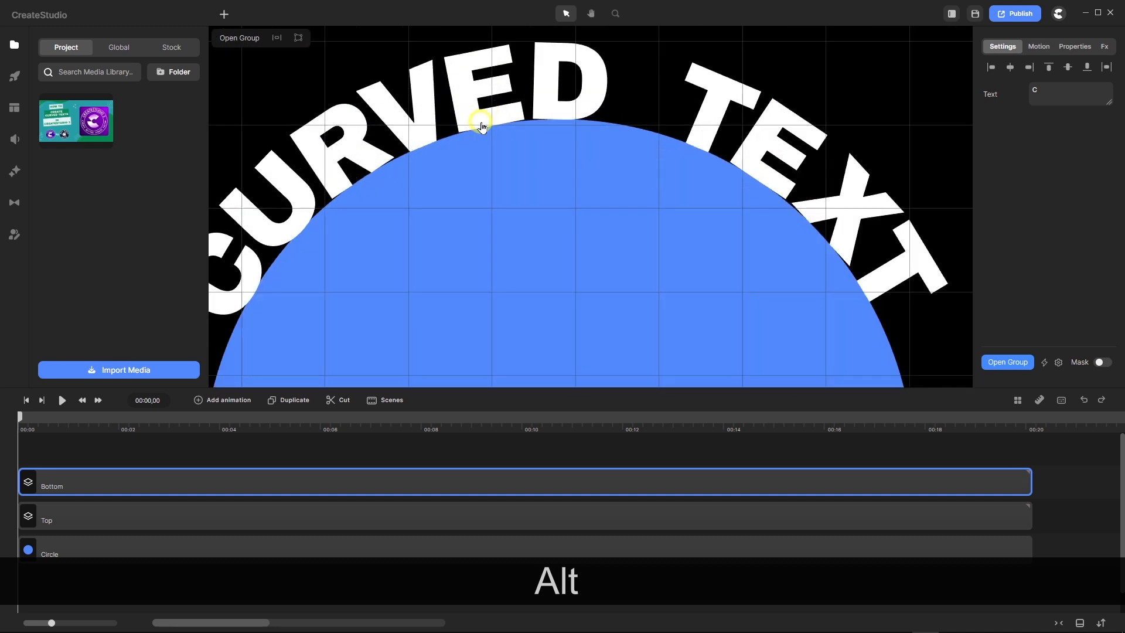
{"action": "scroll", "coordinate": [553, 120], "scroll_direction": "down", "scroll_amount": 2}
{"action": "scroll", "coordinate": [549, 124], "scroll_direction": "down", "scroll_amount": 3}
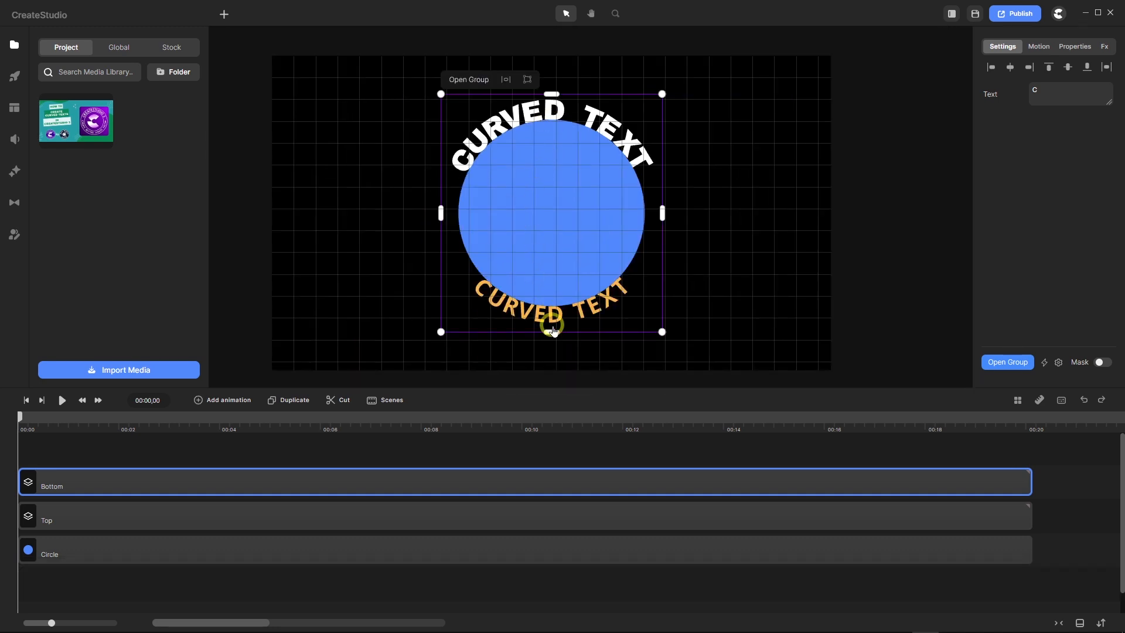
Scale the Bottom group down further about its centre so its letters sit just inside the circle's edge.
{"action": "scroll", "coordinate": [550, 324], "scroll_direction": "up", "scroll_amount": 3}
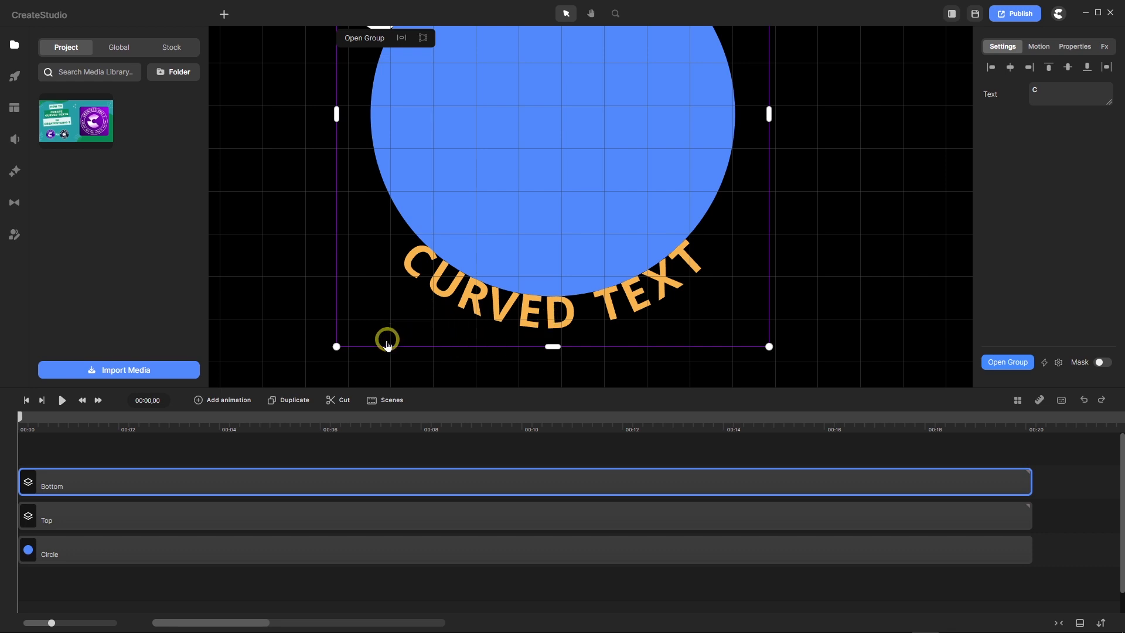
{"action": "key", "text": "alt"}
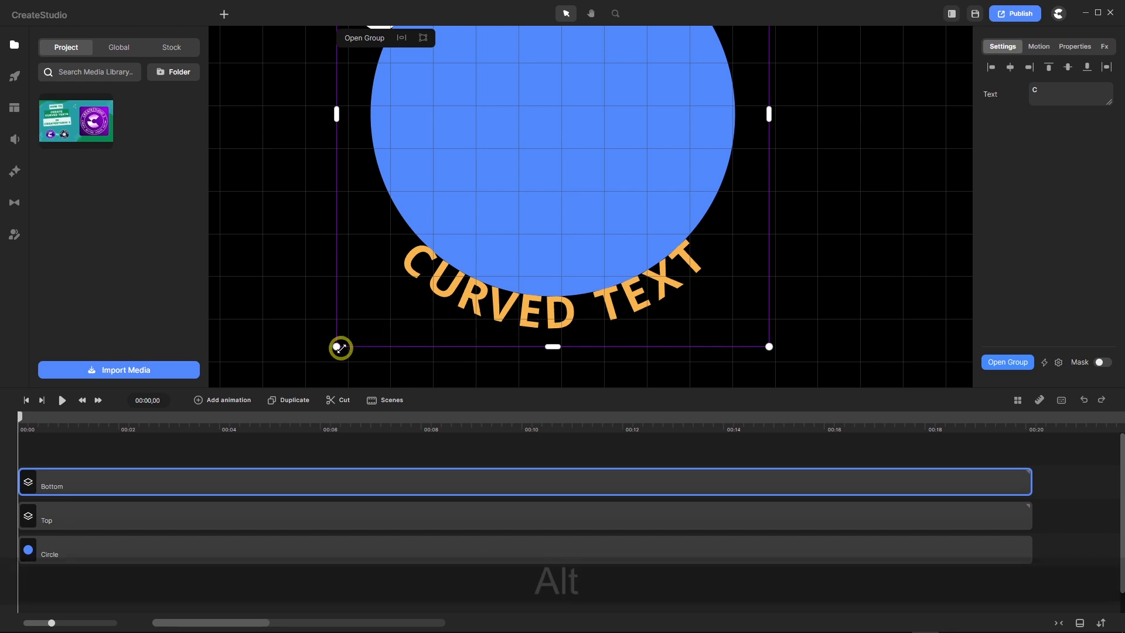
{"action": "left_click_drag", "start_coordinate": [337, 347], "coordinate": [375, 305]}
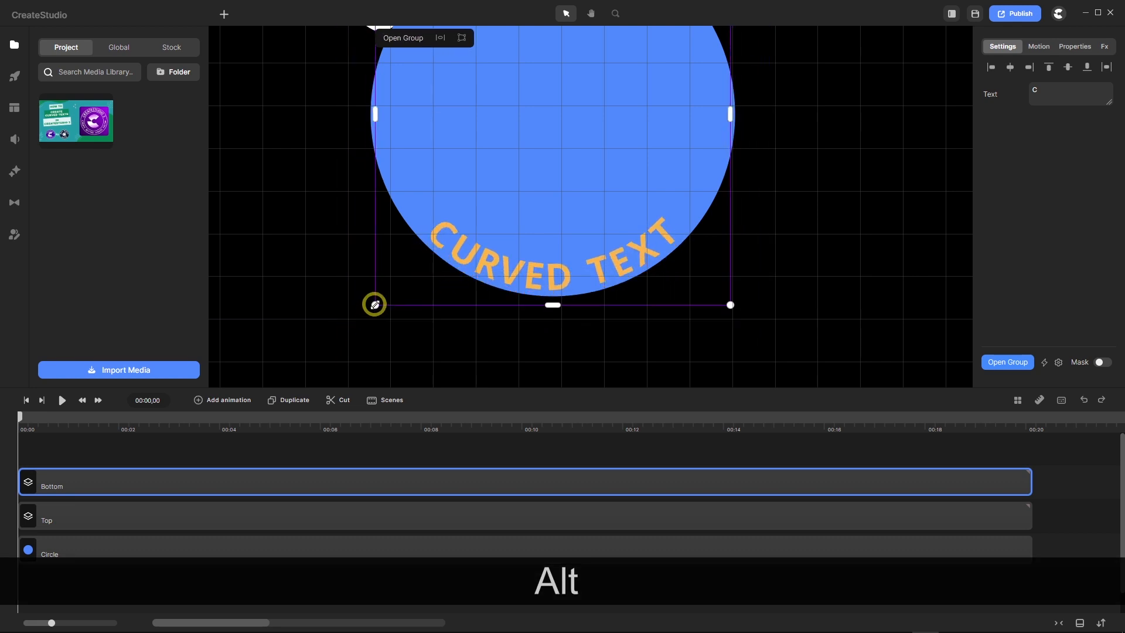
{"action": "scroll", "coordinate": [375, 322], "scroll_direction": "down", "scroll_amount": 3}
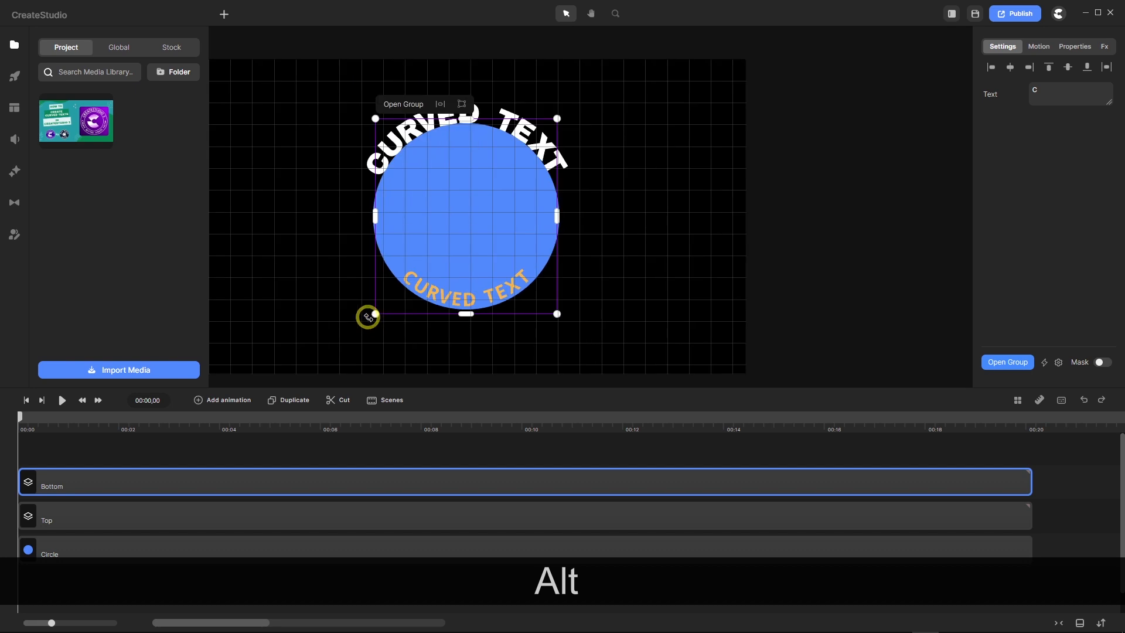
Scale the Top group down about its centre so its letters sit just inside the circle's upper edge.
{"action": "left_click", "coordinate": [272, 519]}
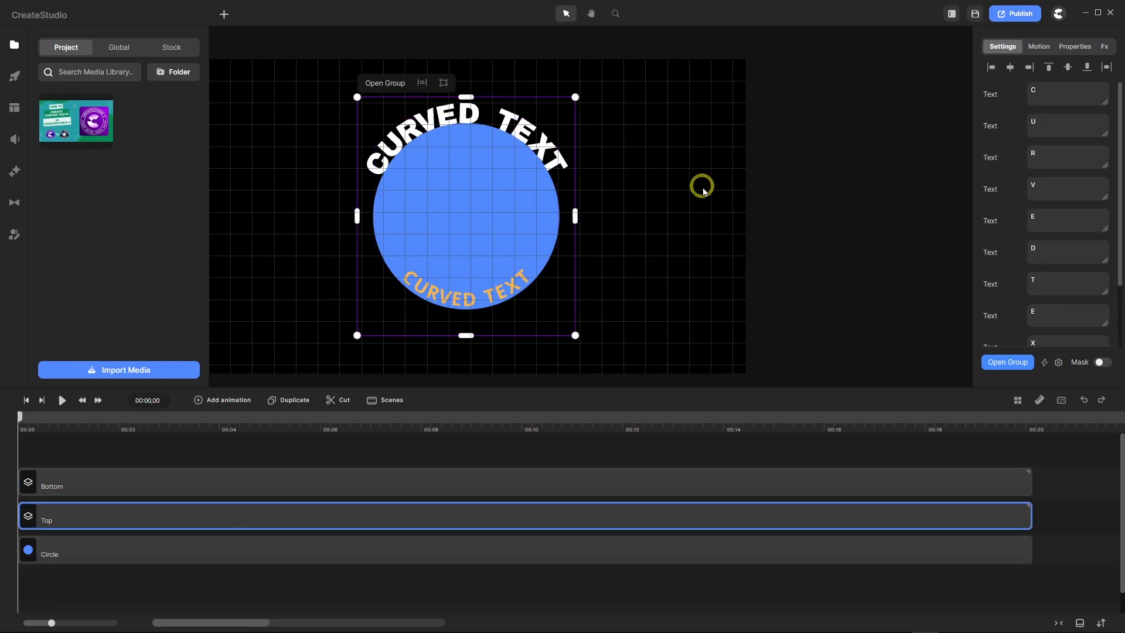
{"action": "scroll", "coordinate": [443, 140], "scroll_direction": "up", "scroll_amount": 2}
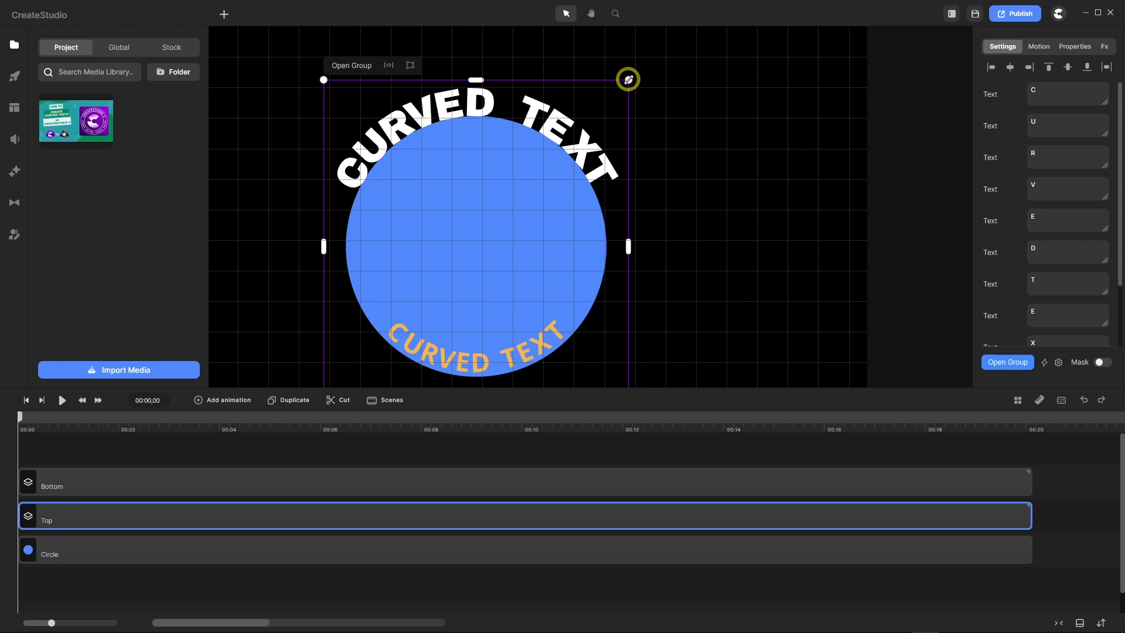
{"action": "left_click_drag", "start_coordinate": [628, 80], "coordinate": [604, 121]}
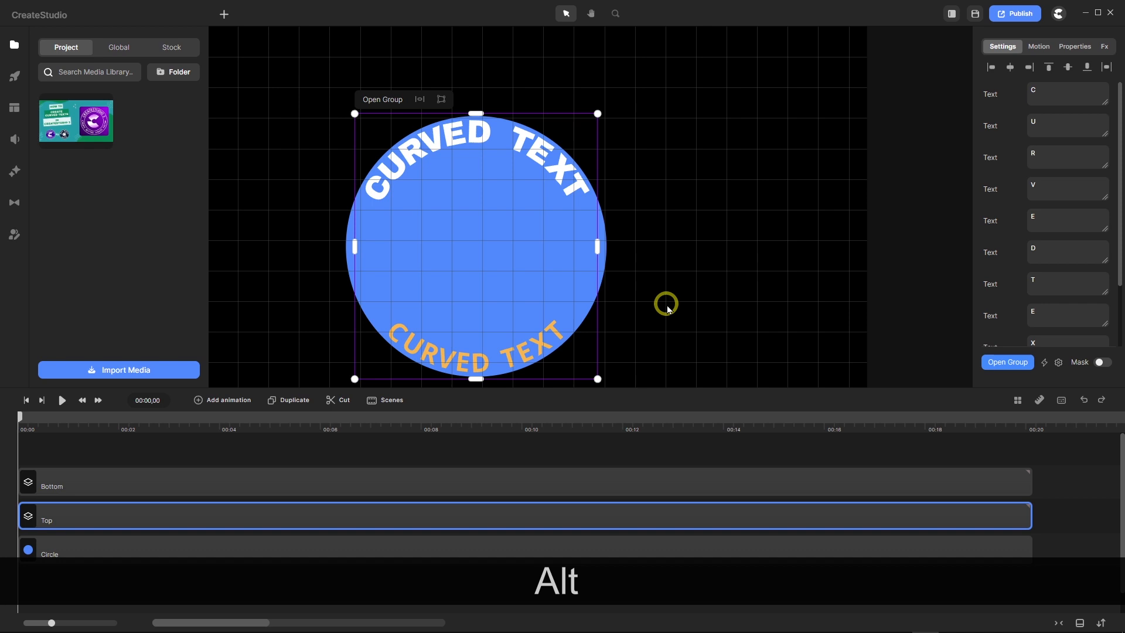
Disable Snap to Grid in the grid settings.
{"action": "left_click", "coordinate": [968, 403]}
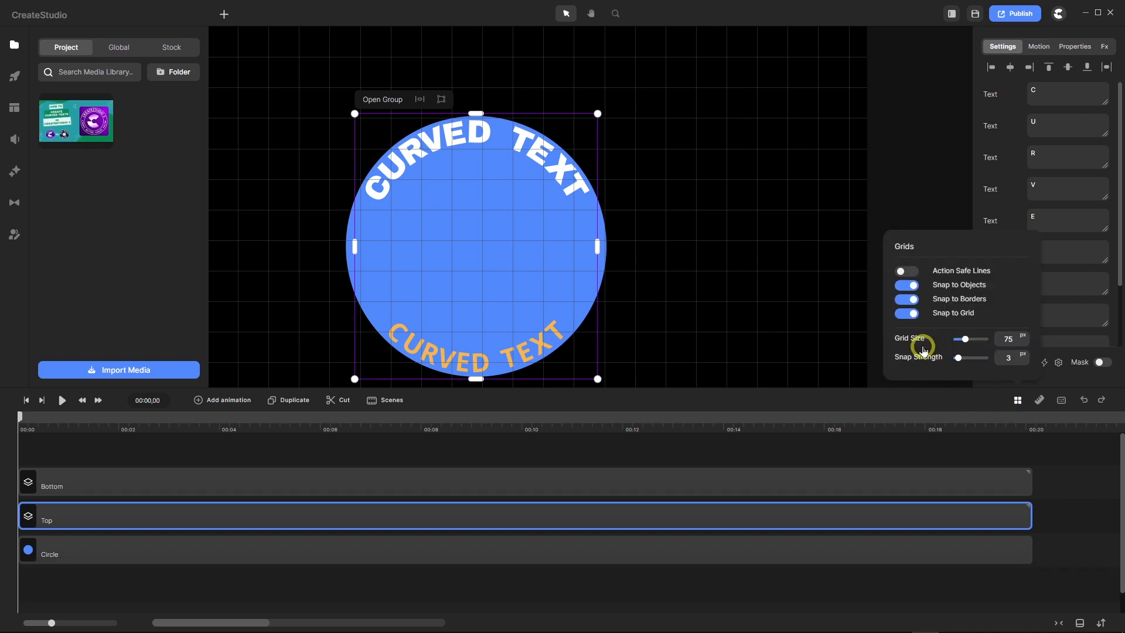
{"action": "left_click", "coordinate": [904, 315]}
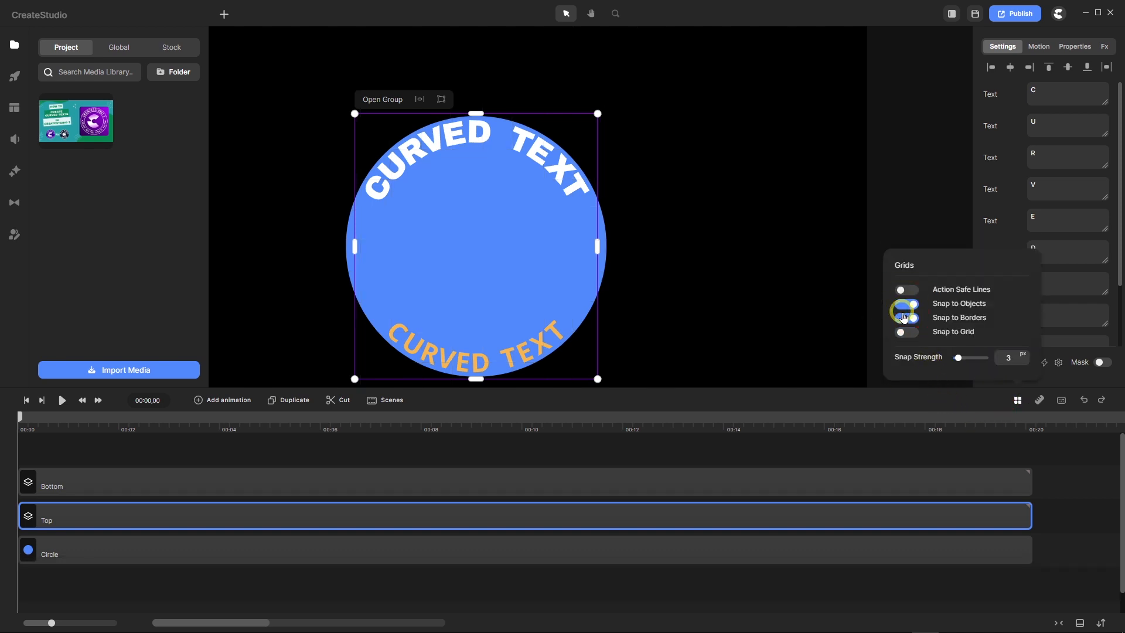
{"action": "scroll", "coordinate": [533, 210], "scroll_direction": "down", "scroll_amount": 2}
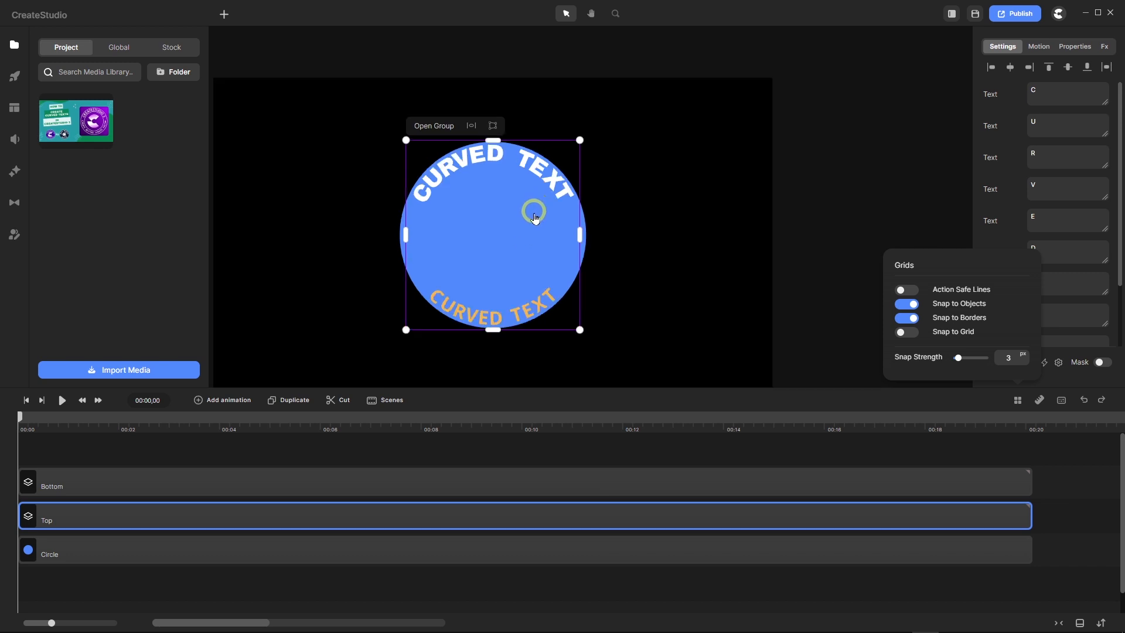
Change the fill colour of the Bottom group's linked text to white (ffffff).
{"action": "left_click", "coordinate": [492, 479]}
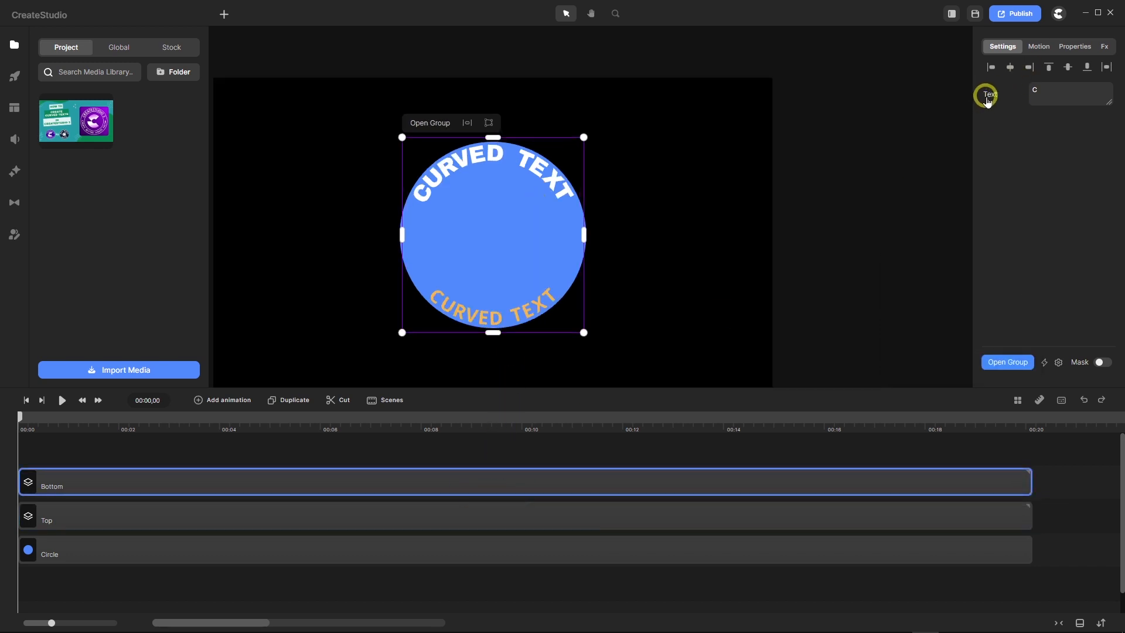
{"action": "left_click", "coordinate": [989, 95]}
{"action": "left_click", "coordinate": [934, 134]}
{"action": "left_click_drag", "start_coordinate": [847, 180], "coordinate": [804, 65]}
{"action": "left_click", "coordinate": [779, 76]}
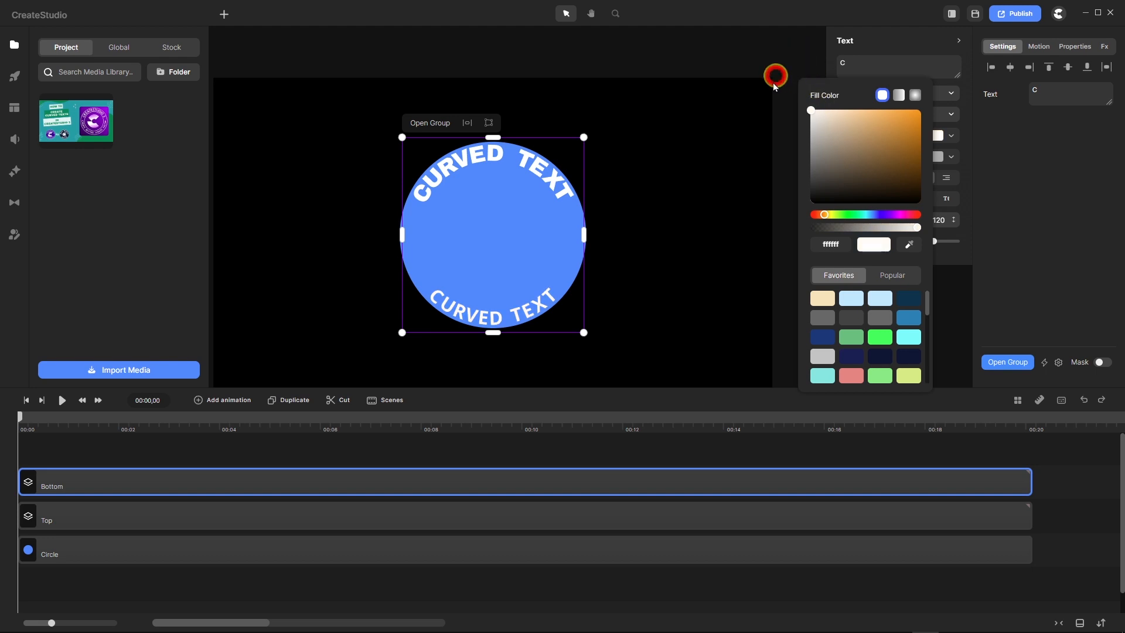
{"action": "left_click", "coordinate": [710, 447]}
{"action": "scroll", "coordinate": [648, 160], "scroll_direction": "down", "scroll_amount": 2}
{"action": "scroll", "coordinate": [619, 252], "scroll_direction": "up", "scroll_amount": 2}
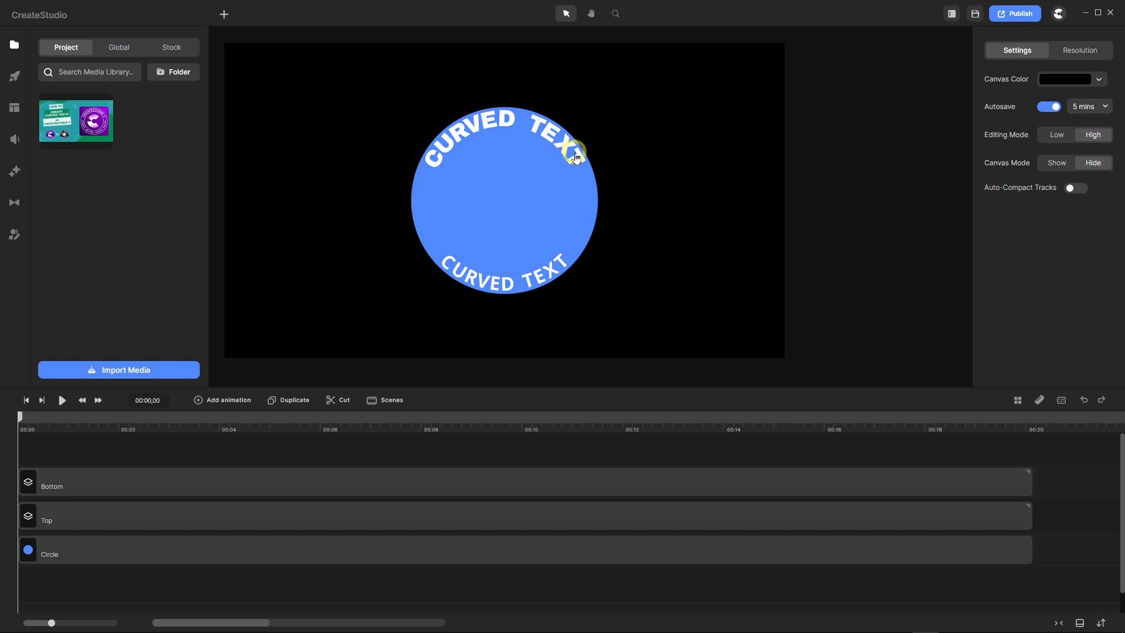
Move the Top layer above the Bottom layer in the timeline and remove the excess tracks.
{"action": "left_click", "coordinate": [92, 520]}
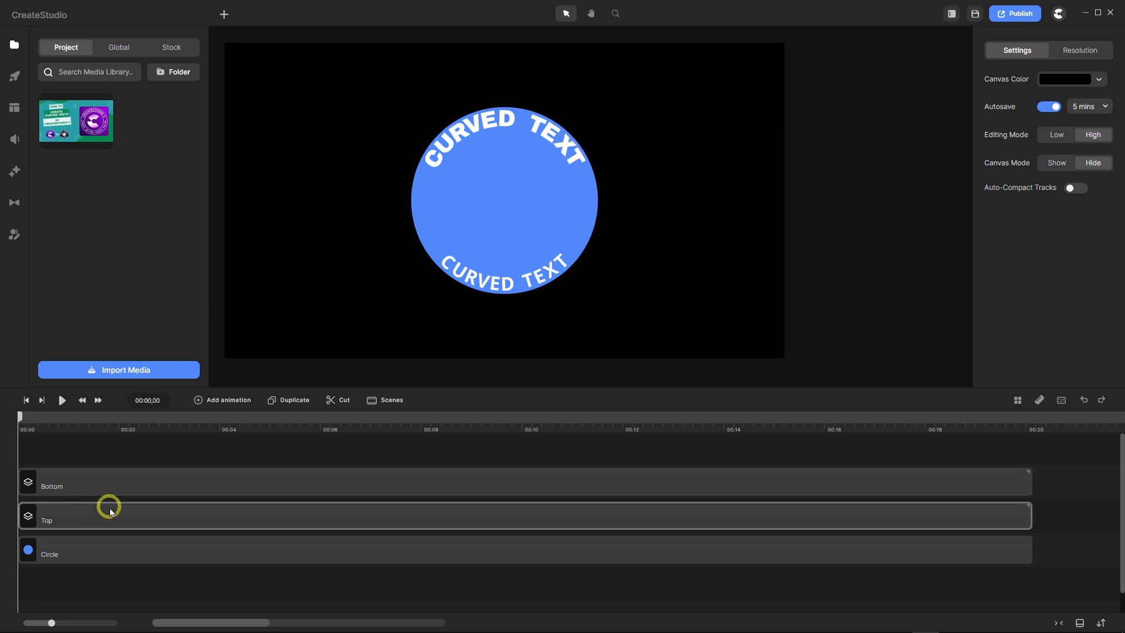
{"action": "left_click_drag", "start_coordinate": [107, 520], "coordinate": [107, 463]}
{"action": "right_click", "coordinate": [121, 555]}
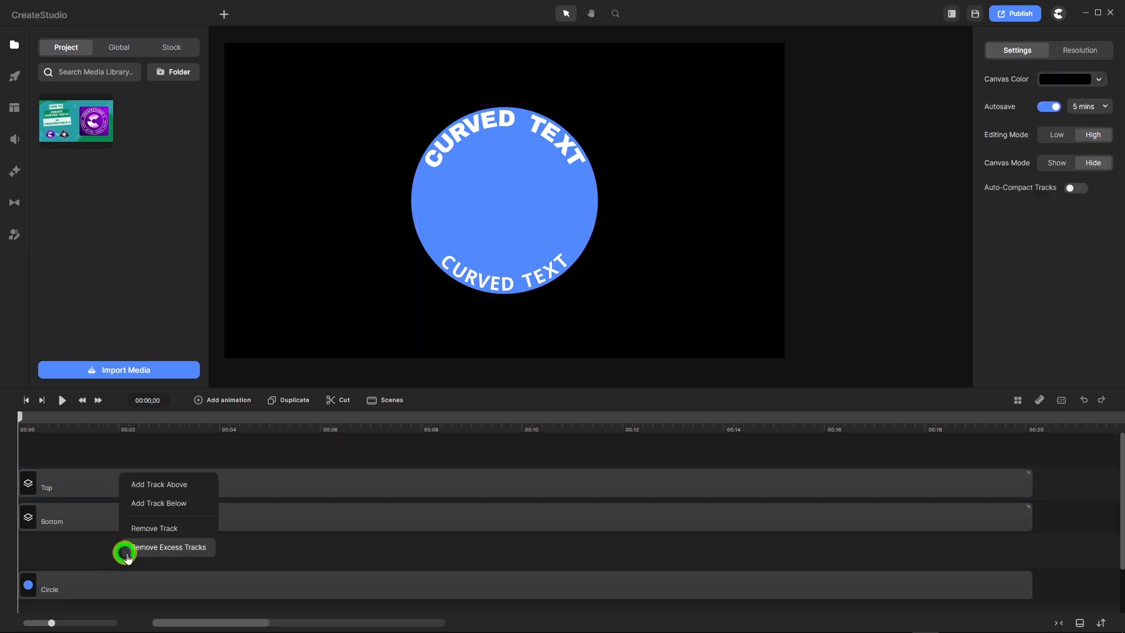
{"action": "left_click", "coordinate": [132, 550]}
{"action": "left_click", "coordinate": [112, 485]}
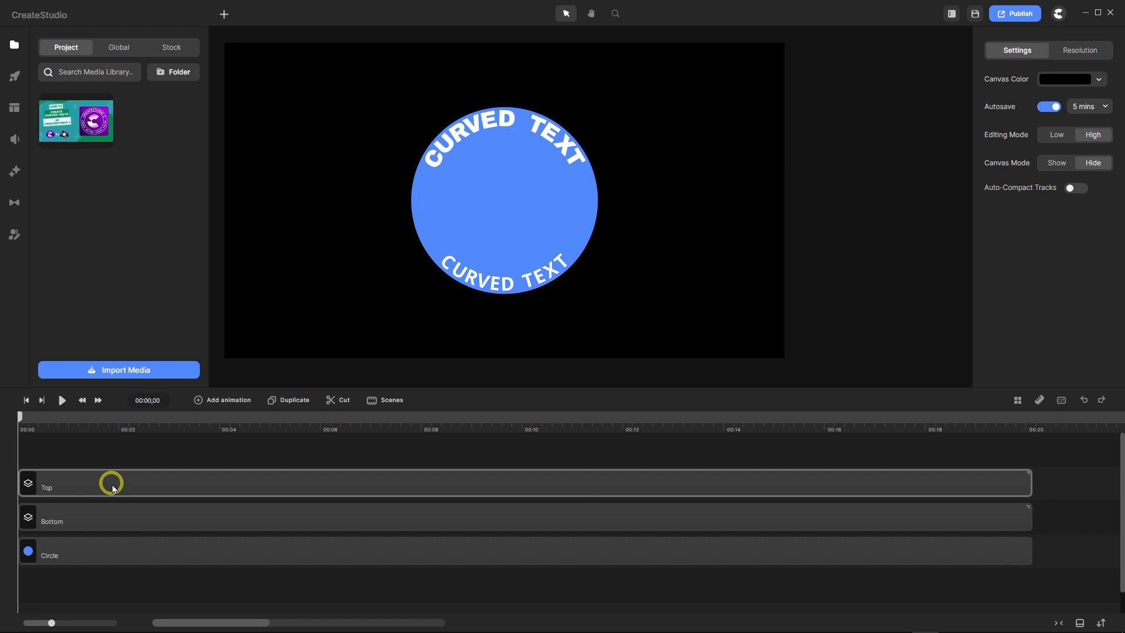
Open the Top group to reach its individual letter groups and save the project.
{"action": "left_click", "coordinate": [58, 583]}
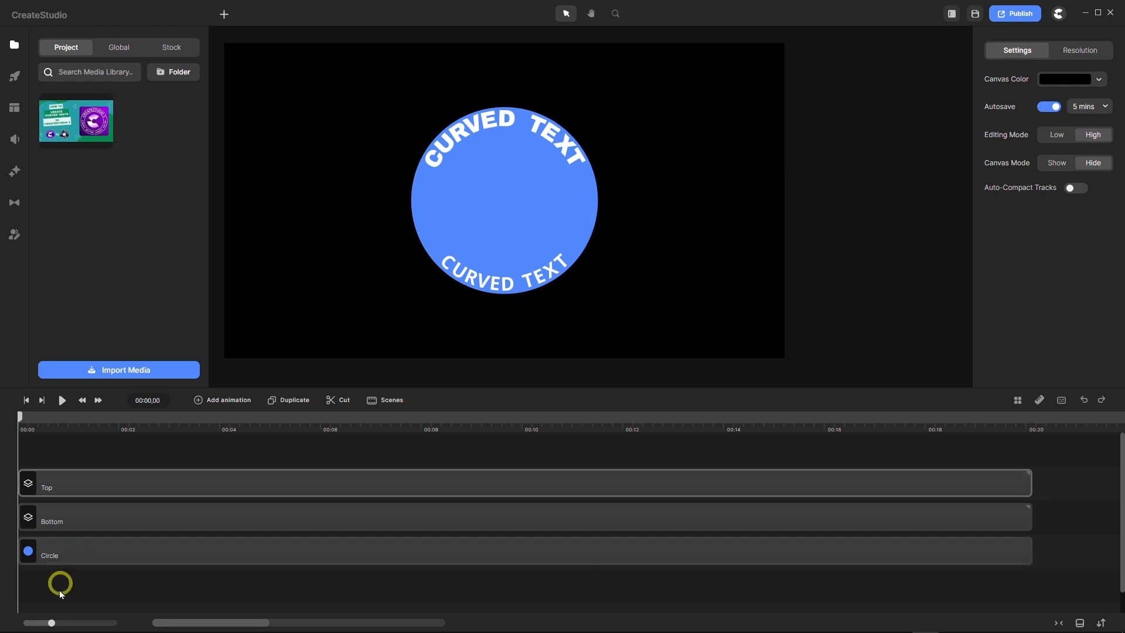
{"action": "left_click_drag", "start_coordinate": [52, 623], "coordinate": [129, 623]}
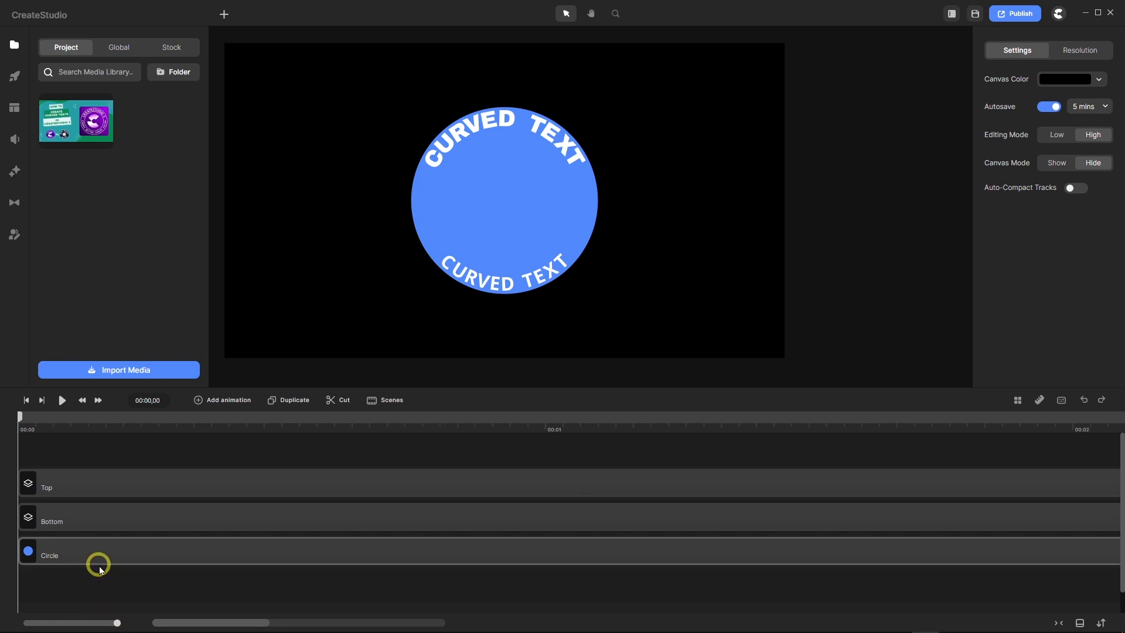
{"action": "left_click", "coordinate": [83, 486]}
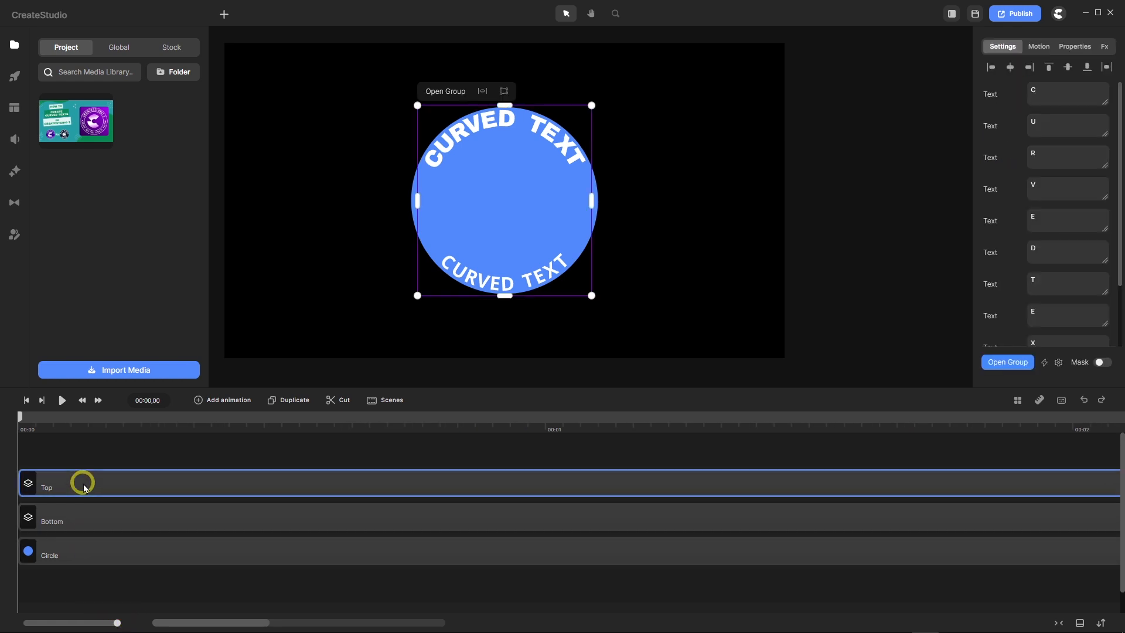
{"action": "double_click", "coordinate": [84, 487]}
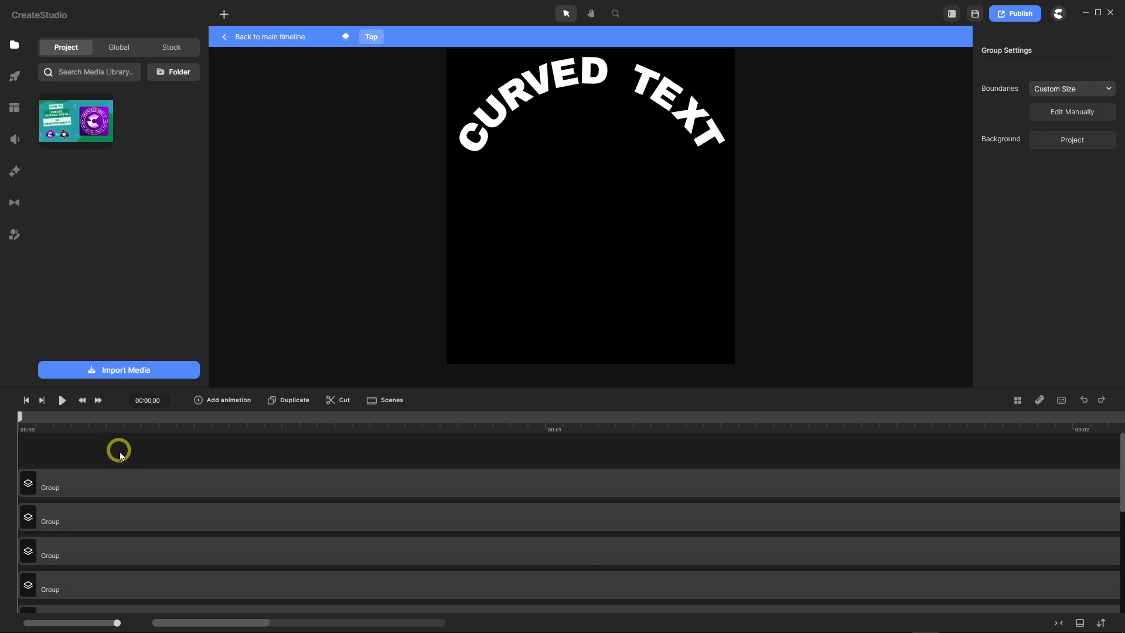
{"action": "scroll", "coordinate": [123, 463], "scroll_direction": "down", "scroll_amount": 2}
{"action": "scroll", "coordinate": [121, 457], "scroll_direction": "down", "scroll_amount": 2}
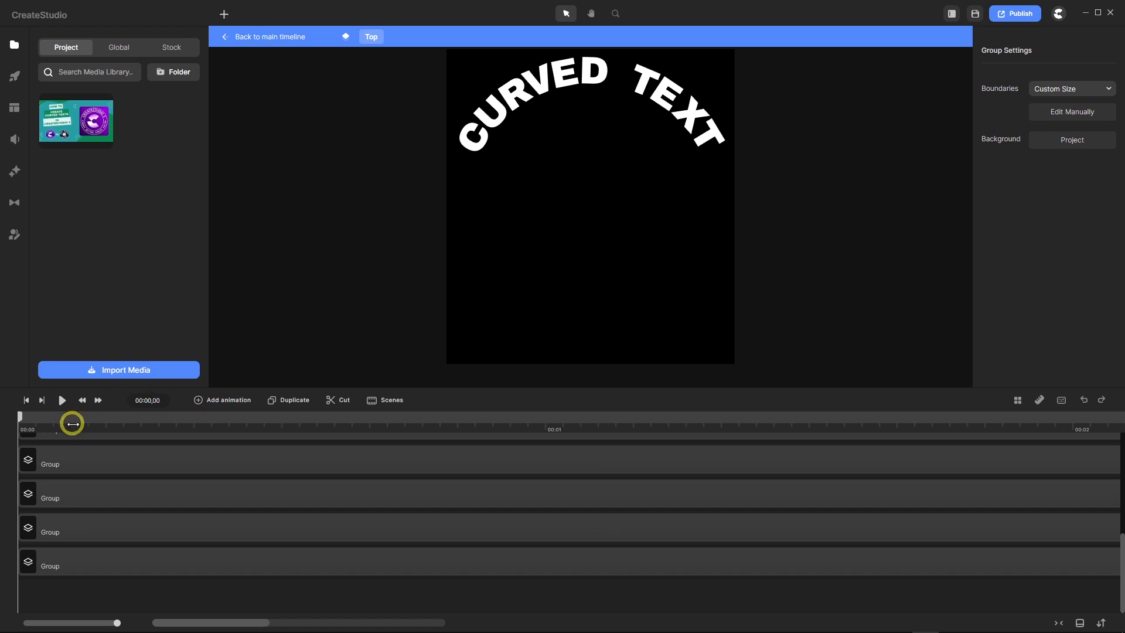
{"action": "key", "text": "ctrl+s"}
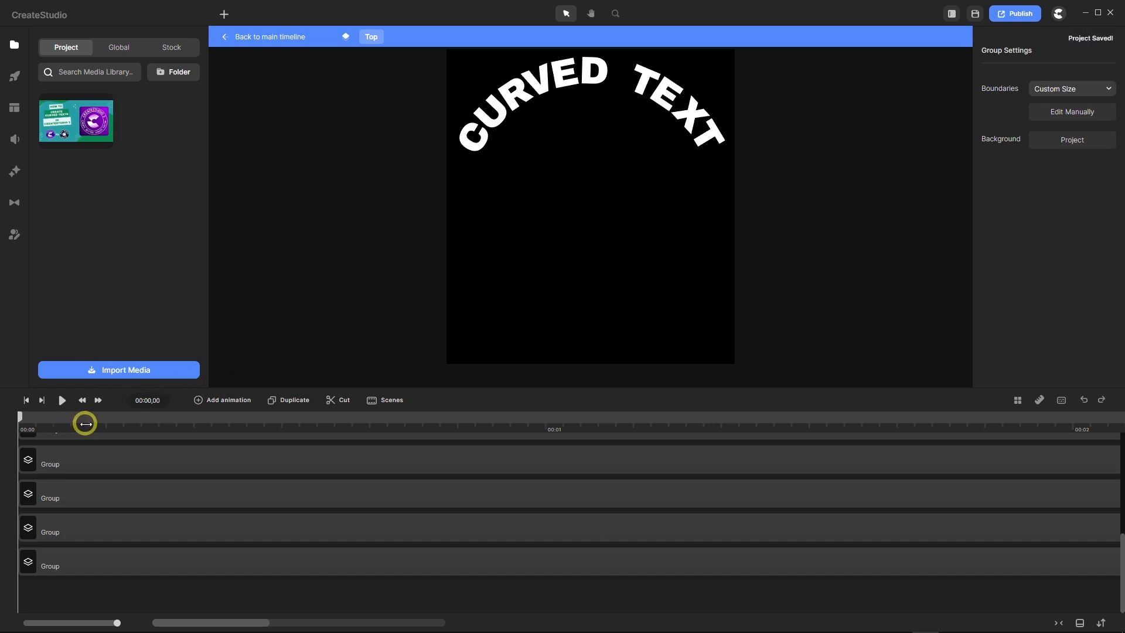
Stagger the letters C, U, R, V and E in the Top group, starting at 00:00,10 with each one 4 frames after the previous.
{"action": "left_click_drag", "start_coordinate": [86, 423], "coordinate": [194, 427]}
{"action": "left_click", "coordinate": [144, 539]}
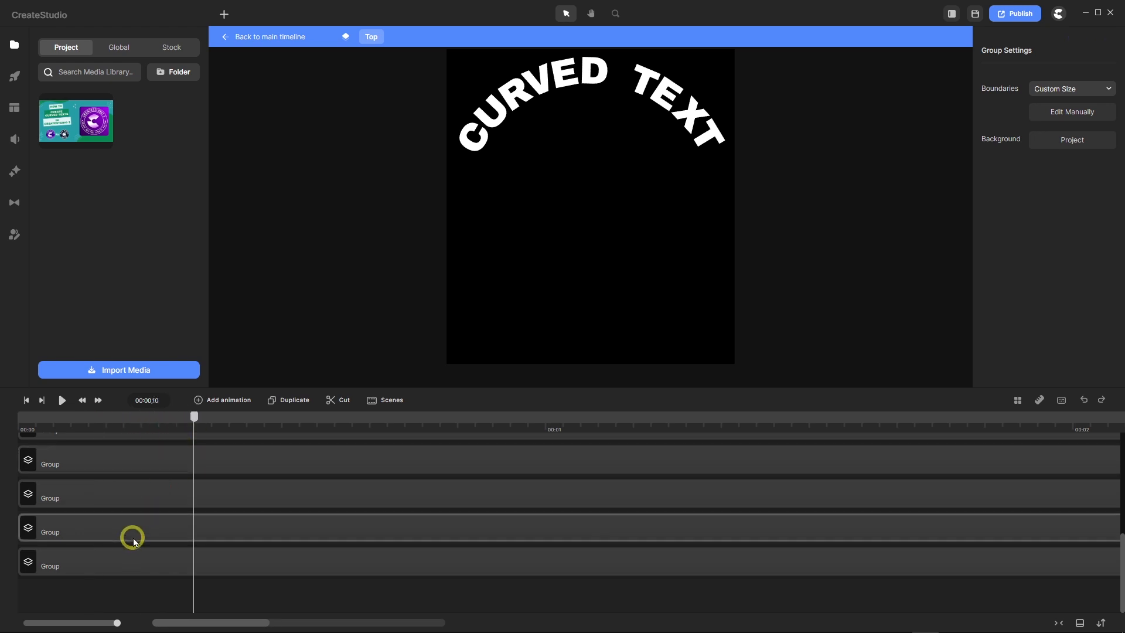
{"action": "left_click", "coordinate": [138, 555]}
{"action": "left_click_drag", "start_coordinate": [150, 563], "coordinate": [305, 564]}
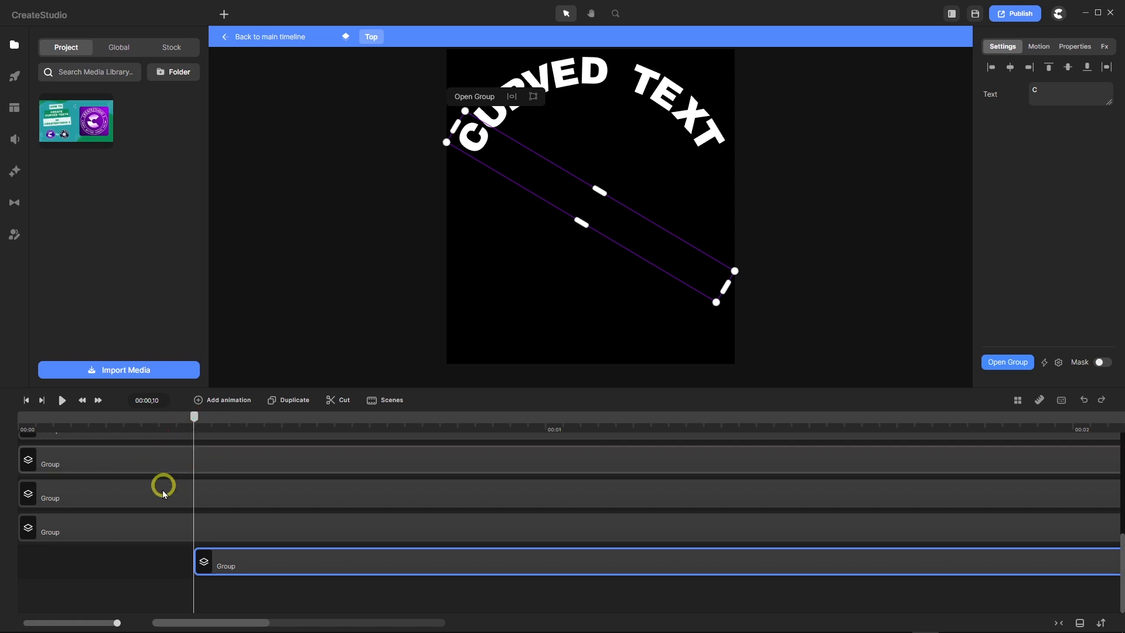
{"action": "left_click_drag", "start_coordinate": [121, 529], "coordinate": [346, 519]}
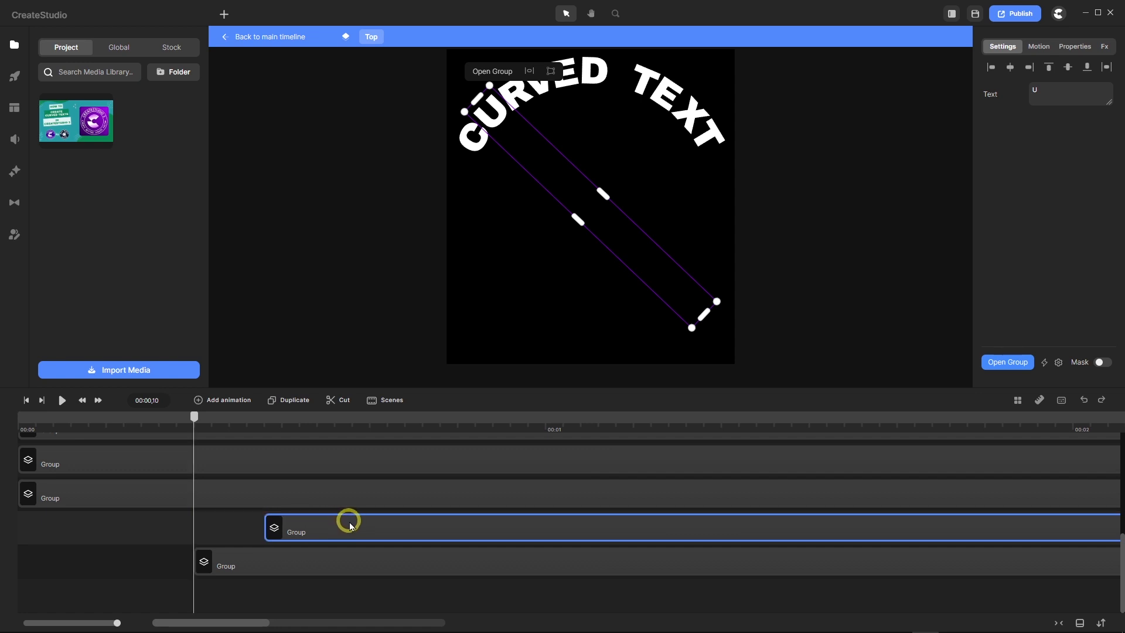
{"action": "left_click_drag", "start_coordinate": [116, 500], "coordinate": [369, 496]}
{"action": "left_click_drag", "start_coordinate": [139, 481], "coordinate": [395, 101]}
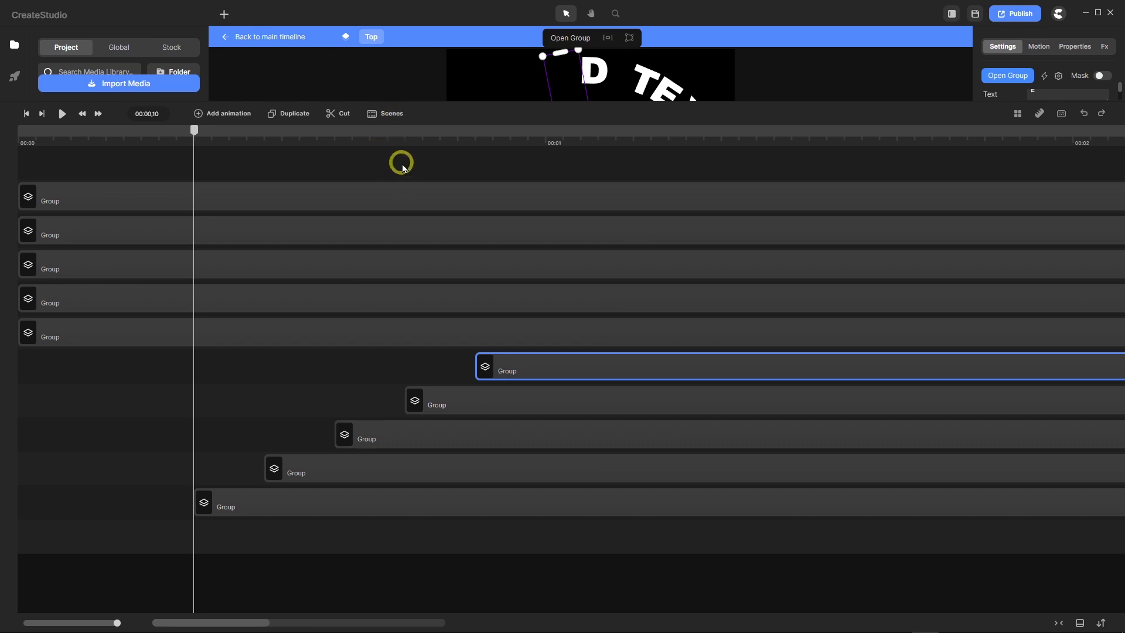
Stagger the remaining letters D, T, E, X and T, starting at 00:01 with each one 4 frames after the previous.
{"action": "left_click_drag", "start_coordinate": [403, 160], "coordinate": [231, 394]}
{"action": "left_click_drag", "start_coordinate": [224, 339], "coordinate": [753, 319]}
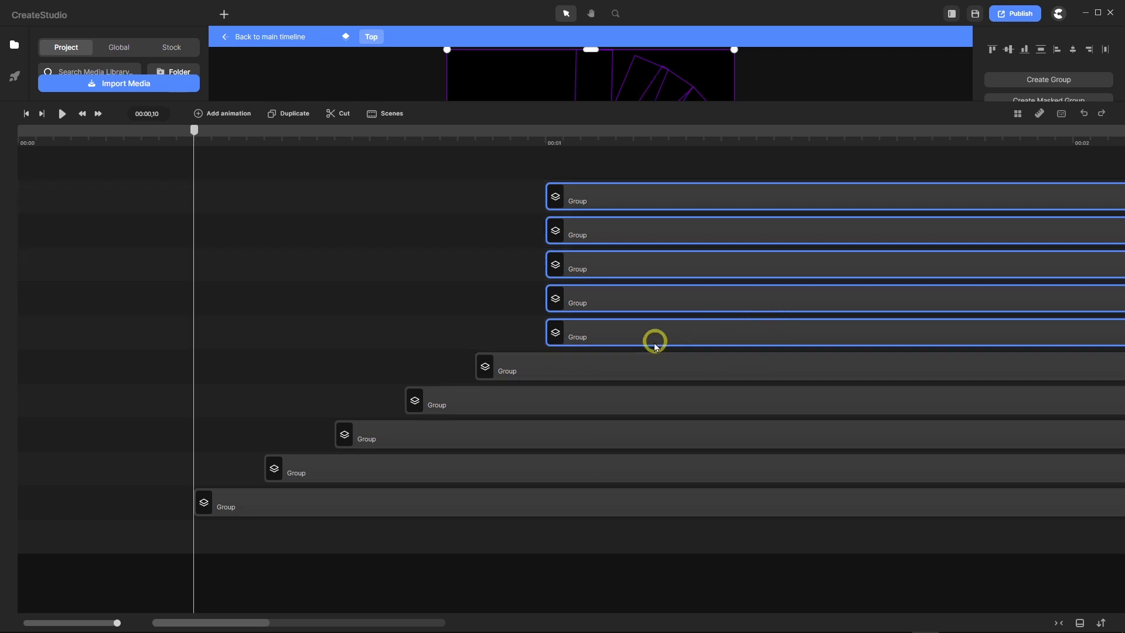
{"action": "left_click", "coordinate": [533, 300]}
{"action": "left_click_drag", "start_coordinate": [575, 302], "coordinate": [726, 265]}
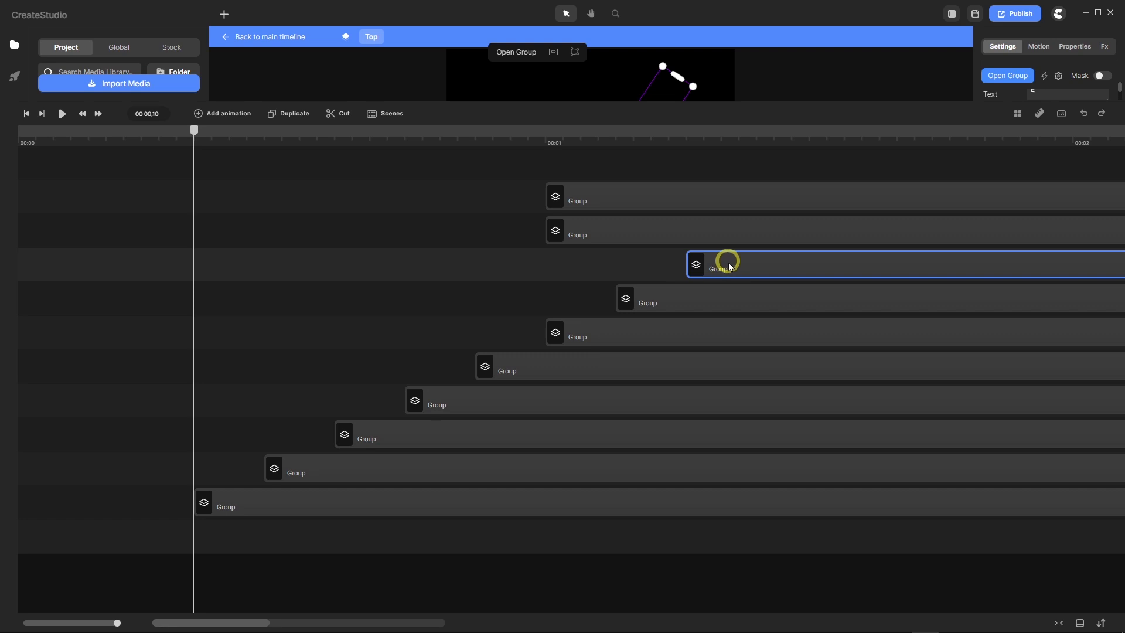
{"action": "left_click_drag", "start_coordinate": [590, 227], "coordinate": [786, 228]}
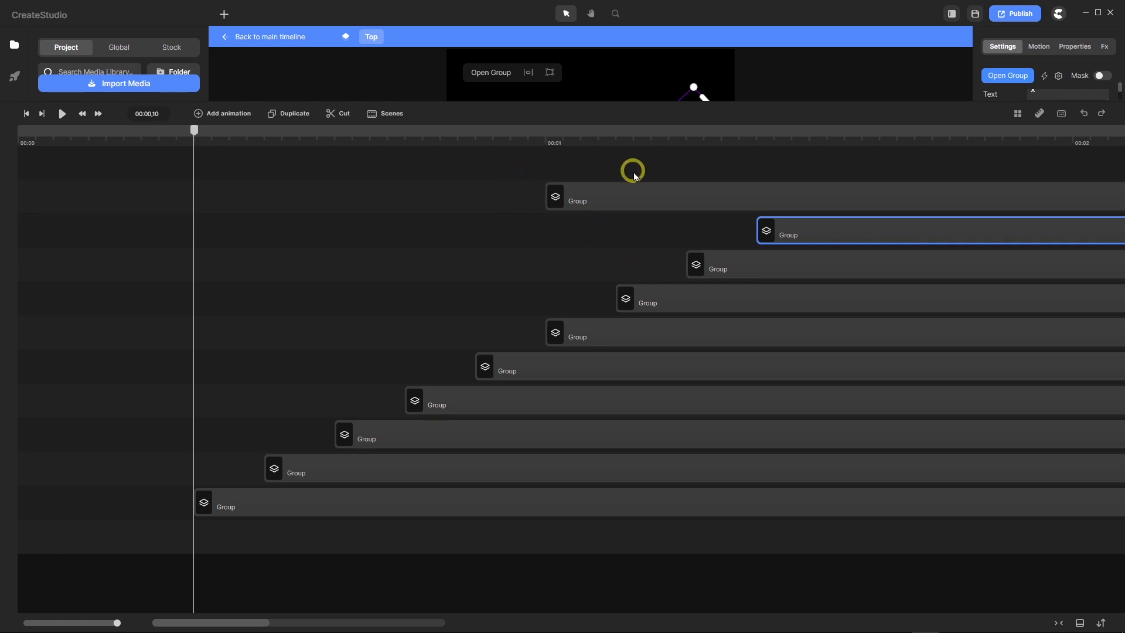
{"action": "left_click_drag", "start_coordinate": [590, 200], "coordinate": [863, 200]}
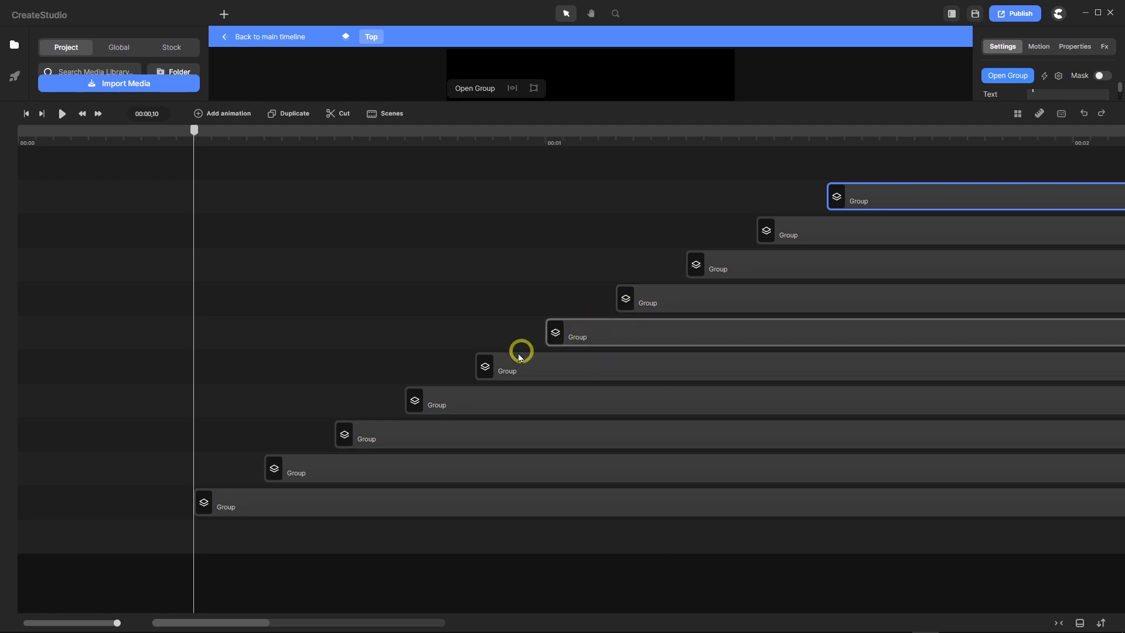
Return to the main timeline, shrink the timeline area and fit the canvas to the enlarged preview.
{"action": "left_click", "coordinate": [285, 37]}
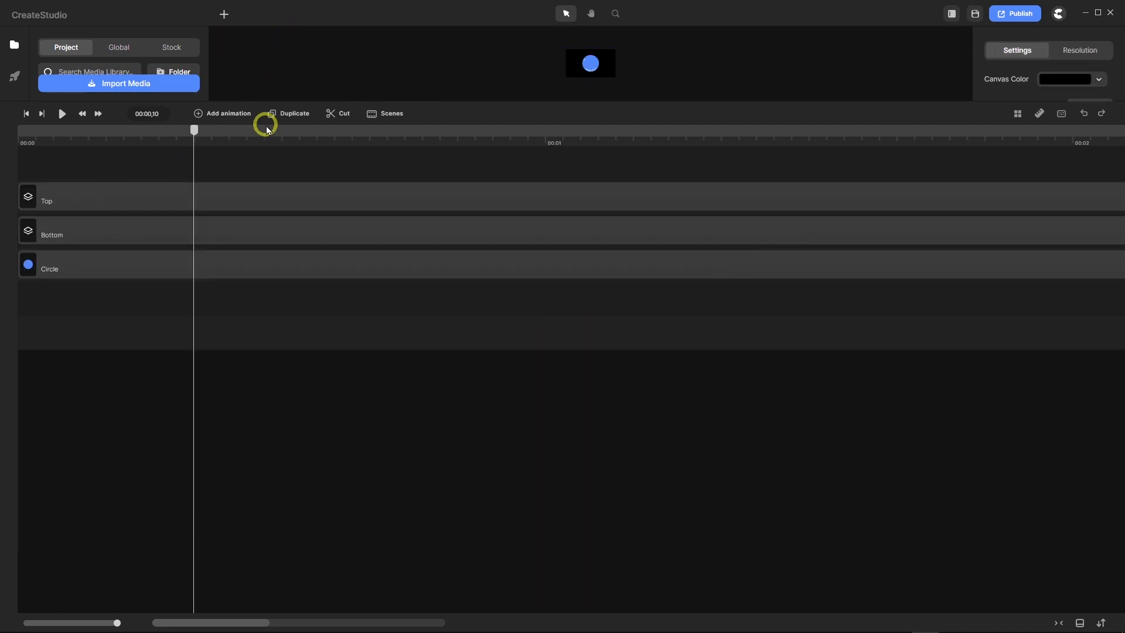
{"action": "left_click_drag", "start_coordinate": [280, 105], "coordinate": [310, 470]}
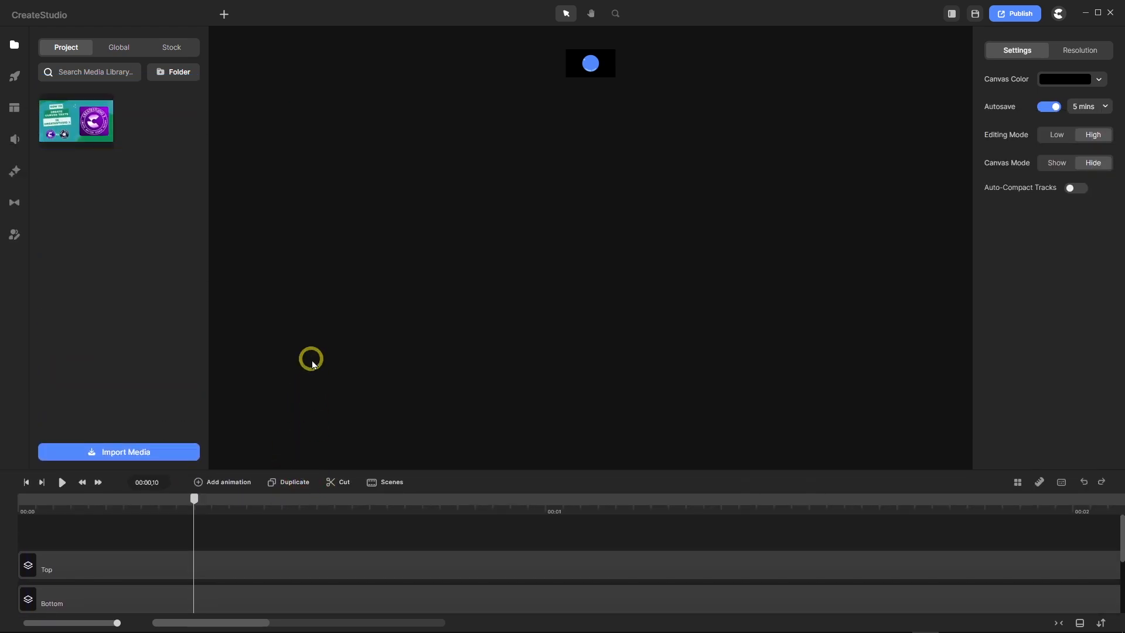
{"action": "key", "text": "f"}
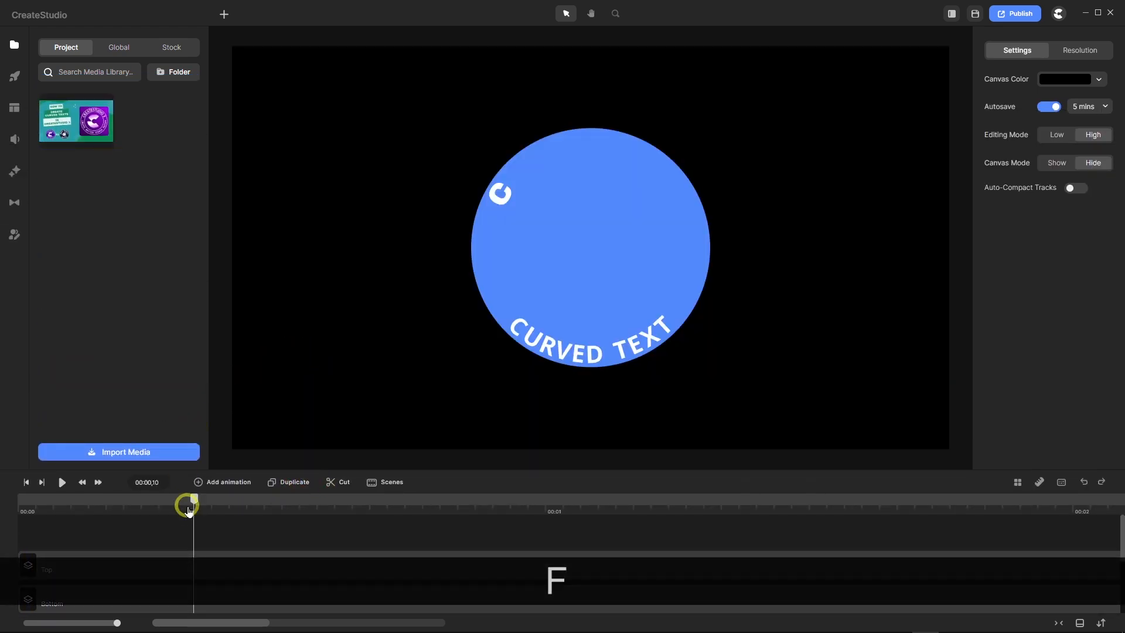
Play the timeline from the start several times to check the Top letters' staggered appearance.
{"action": "left_click_drag", "start_coordinate": [190, 512], "coordinate": [1, 521]}
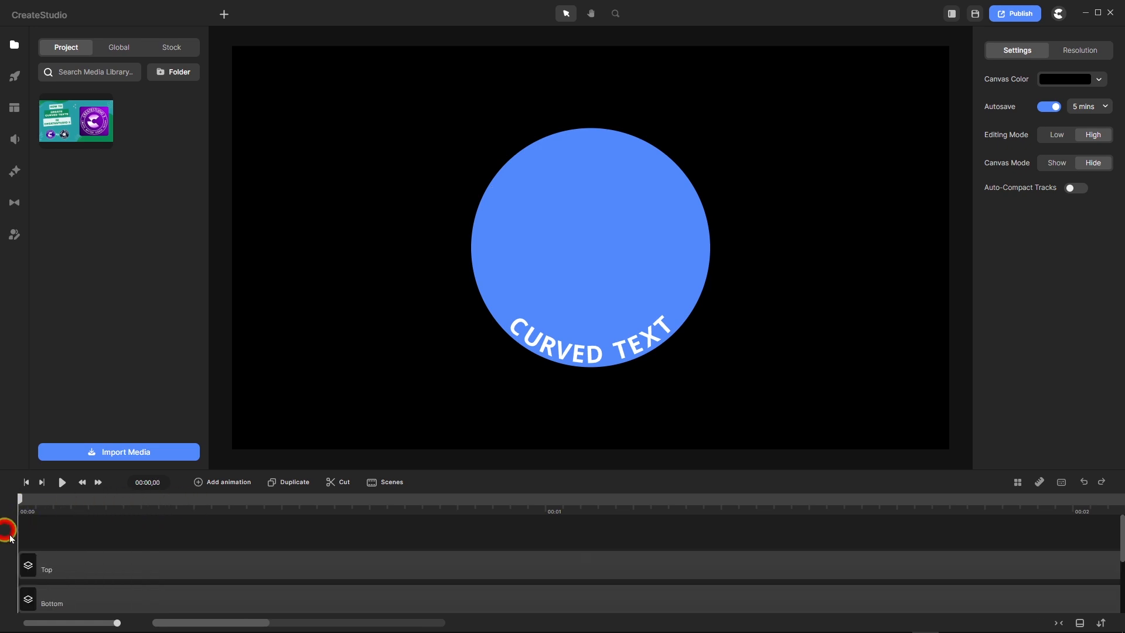
{"action": "left_click", "coordinate": [62, 482]}
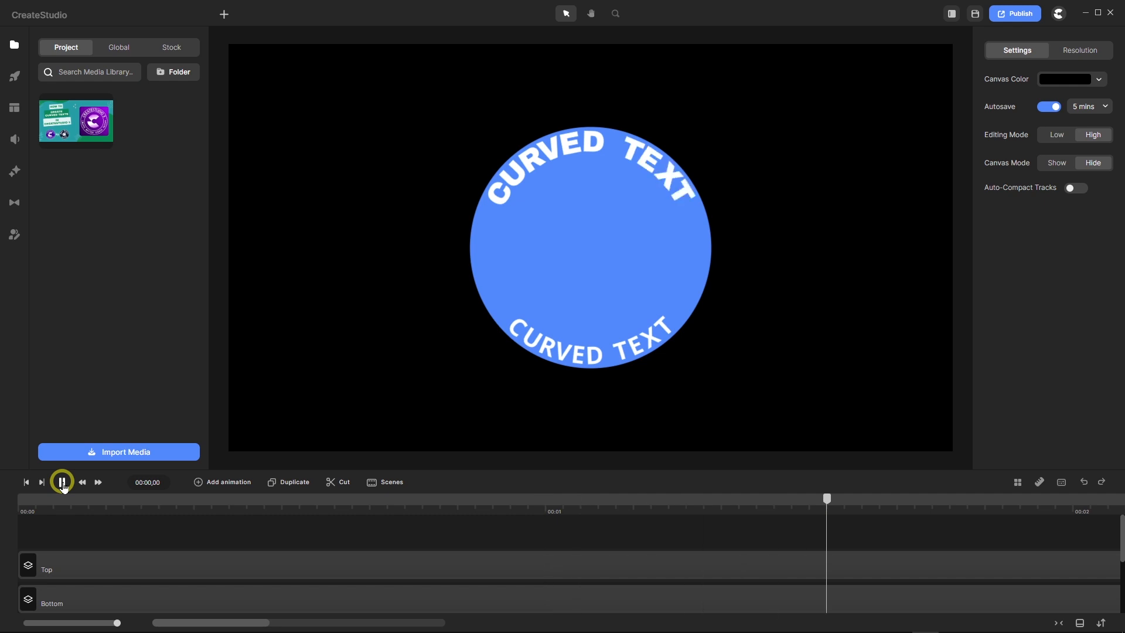
{"action": "left_click", "coordinate": [57, 486]}
{"action": "left_click", "coordinate": [27, 484]}
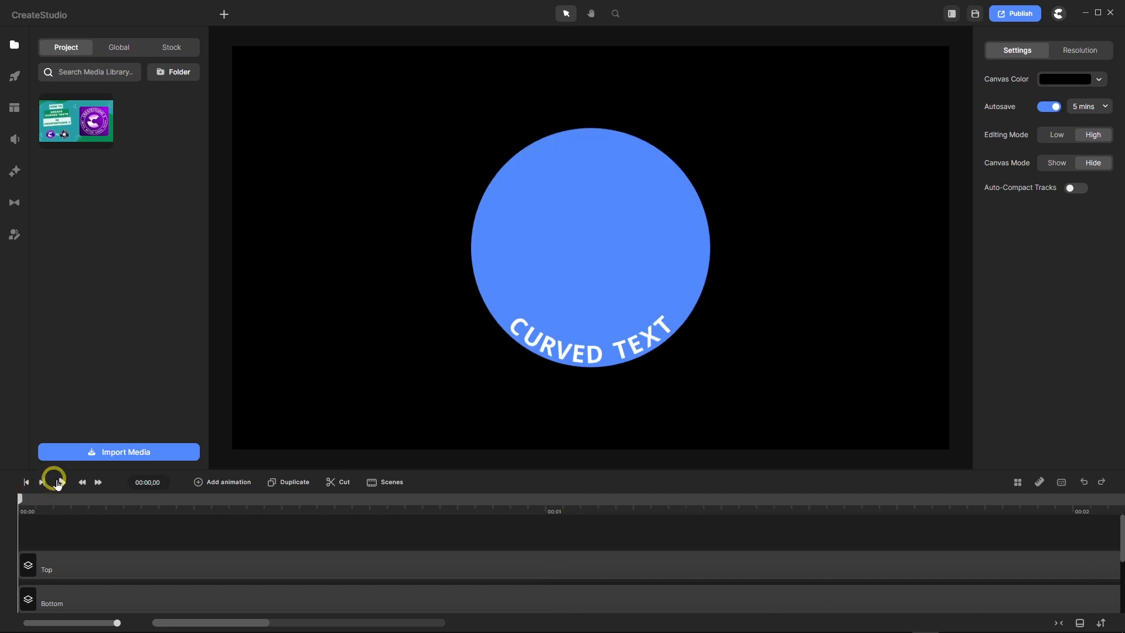
{"action": "left_click", "coordinate": [62, 483]}
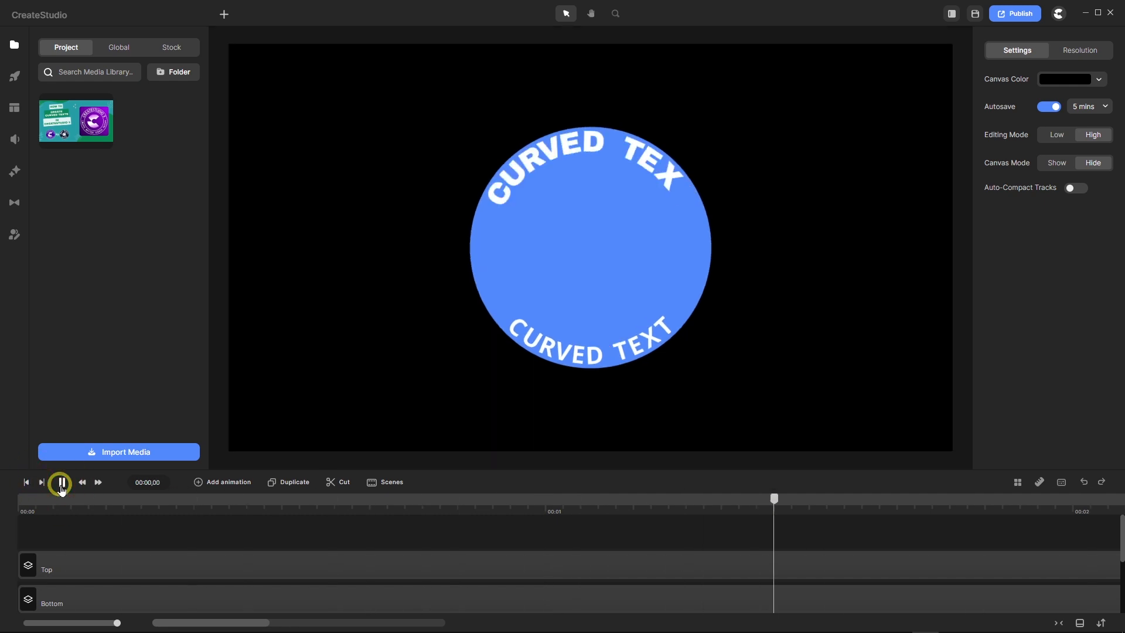
{"action": "left_click", "coordinate": [62, 483]}
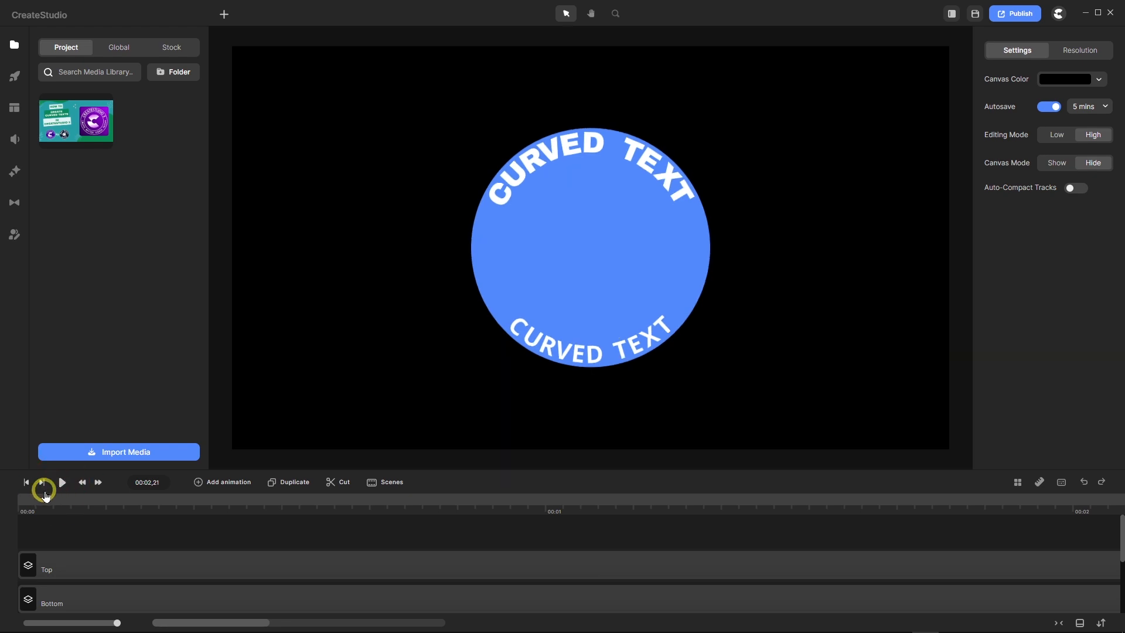
{"action": "left_click", "coordinate": [26, 482]}
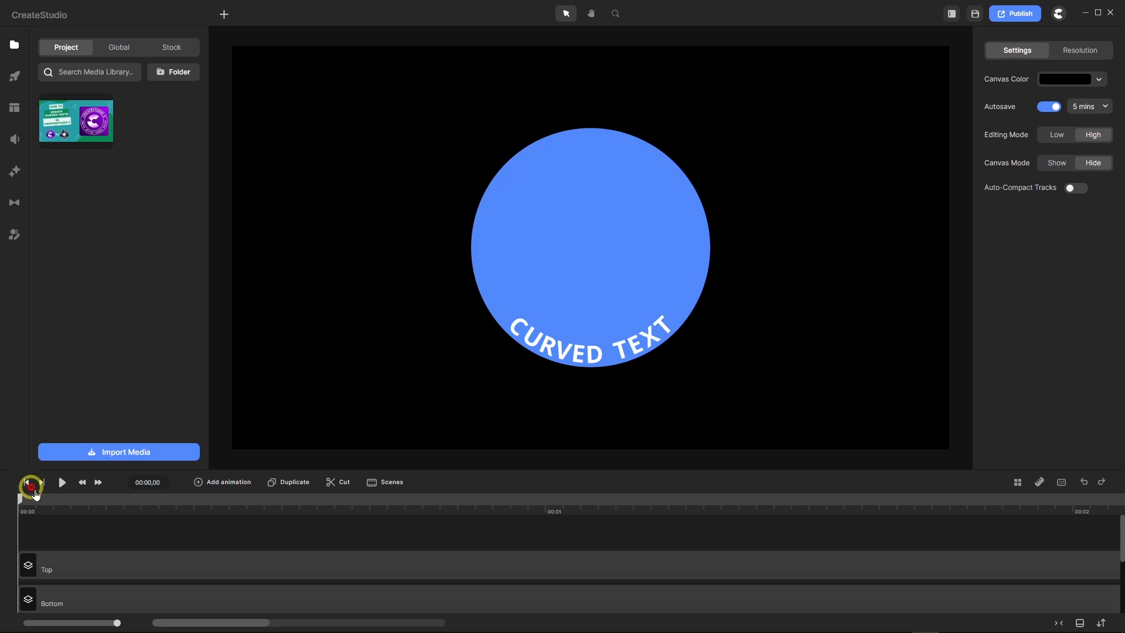
{"action": "left_click", "coordinate": [63, 482]}
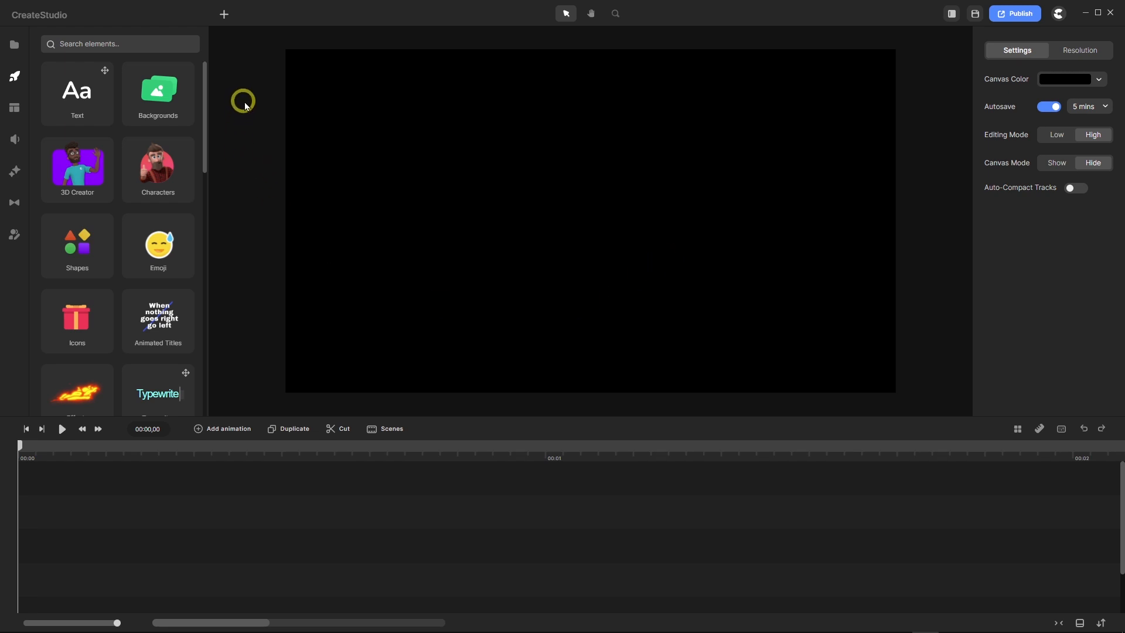
Add a circle to the empty canvas and move its layer to a higher track.
{"action": "left_click", "coordinate": [225, 14]}
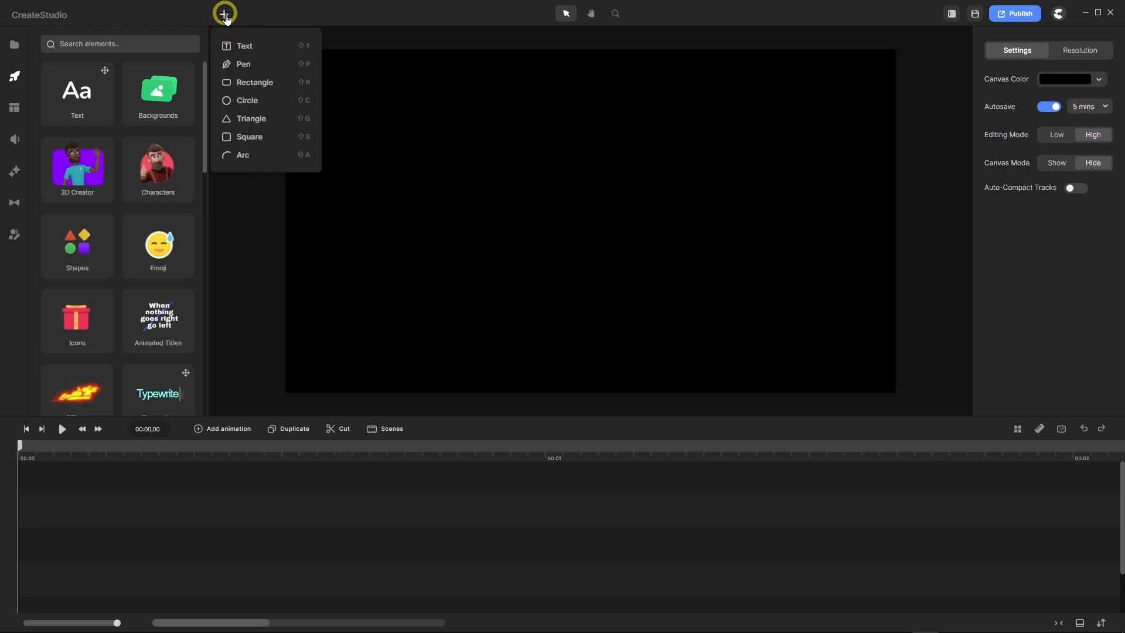
{"action": "left_click", "coordinate": [247, 103]}
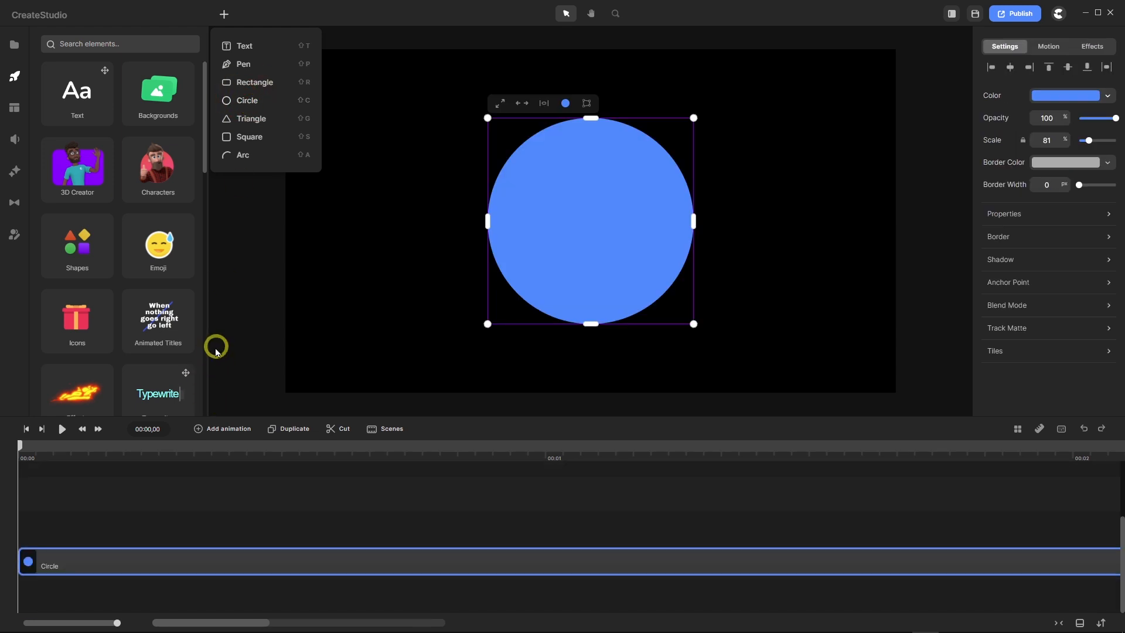
{"action": "left_click_drag", "start_coordinate": [151, 547], "coordinate": [133, 469]}
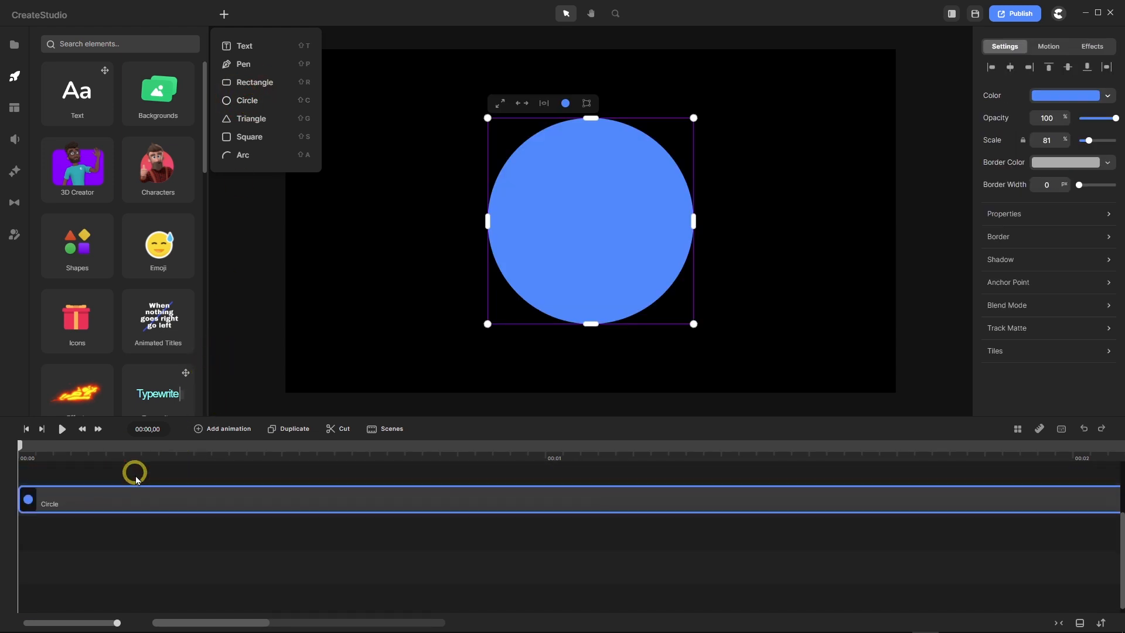
Add a text layer reading M and set its horizontal and vertical padding to 0%.
{"action": "left_click", "coordinate": [246, 47]}
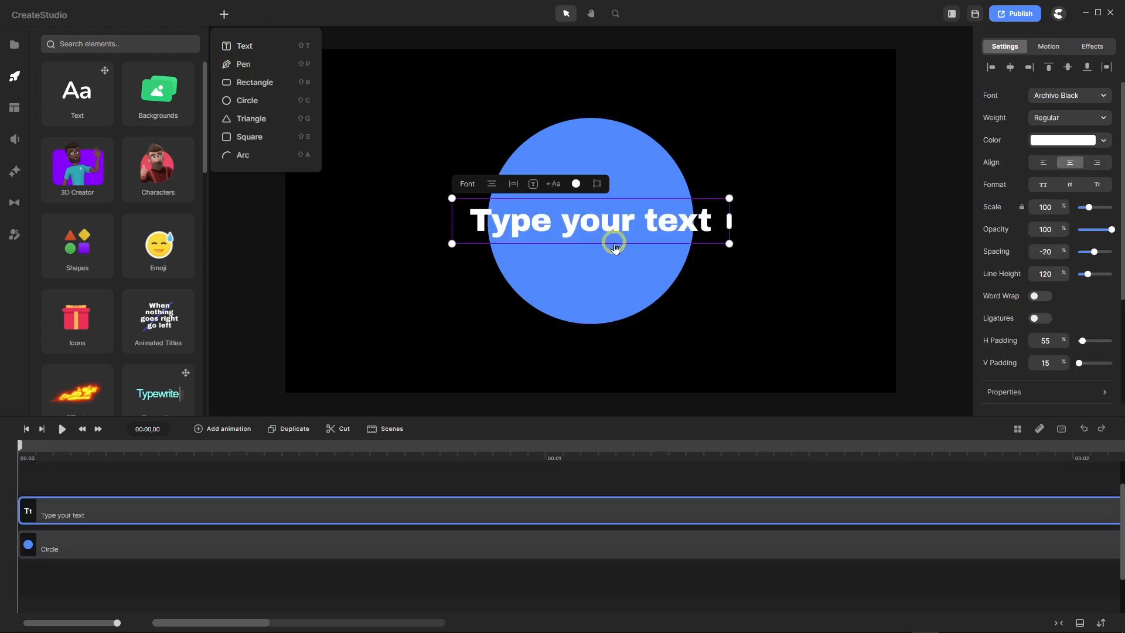
{"action": "left_click", "coordinate": [592, 222]}
{"action": "double_click", "coordinate": [592, 222]}
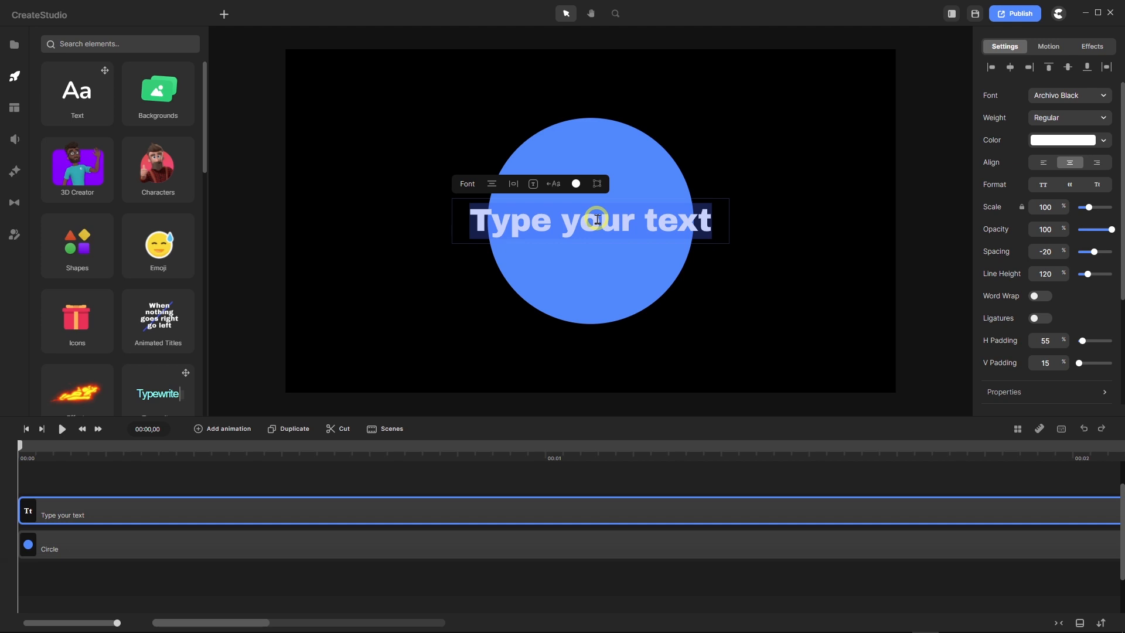
{"action": "type", "text": "M"}
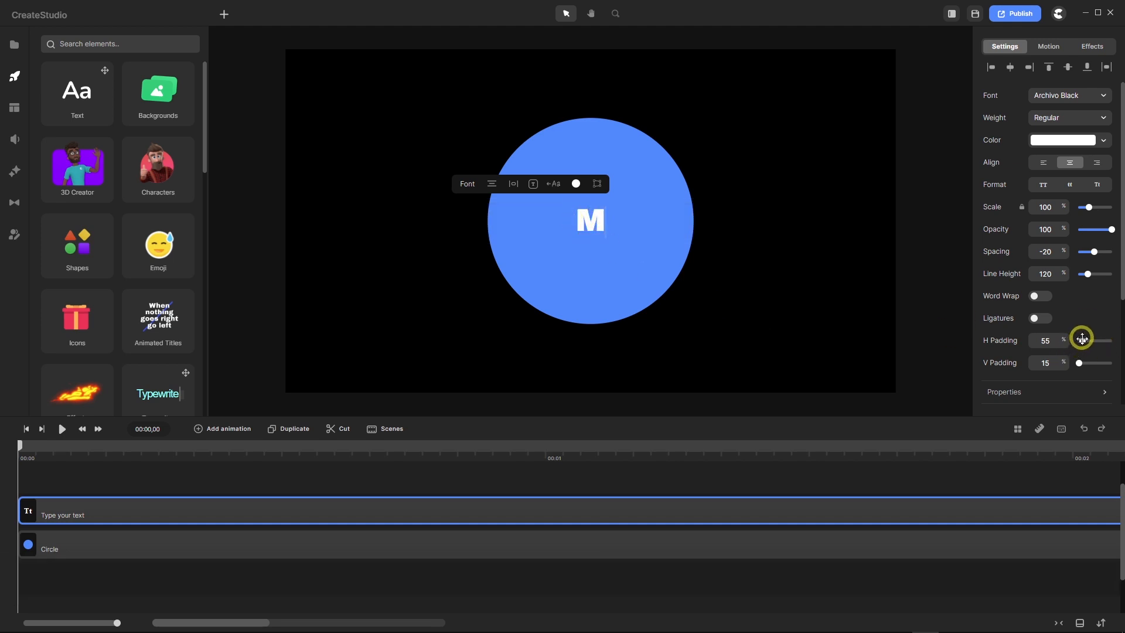
{"action": "left_click_drag", "start_coordinate": [1082, 339], "coordinate": [937, 371]}
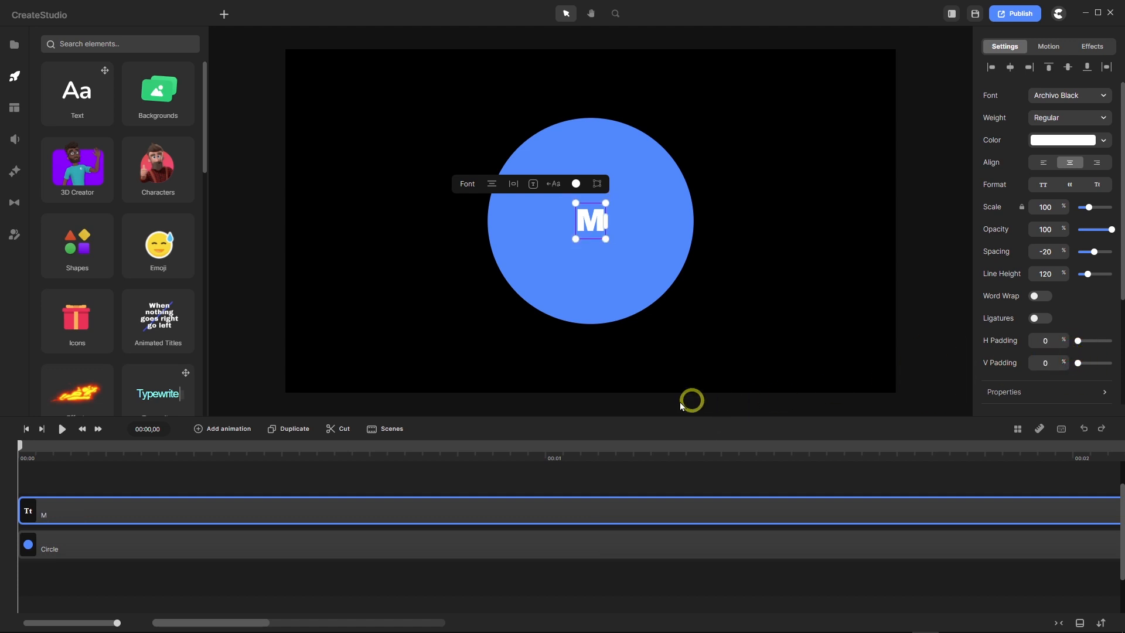
Move the M so its base rests on the circle's topmost point, and centre it horizontally on the canvas.
{"action": "left_click_drag", "start_coordinate": [589, 222], "coordinate": [590, 105]}
{"action": "scroll", "coordinate": [590, 98], "scroll_direction": "up", "scroll_amount": 7}
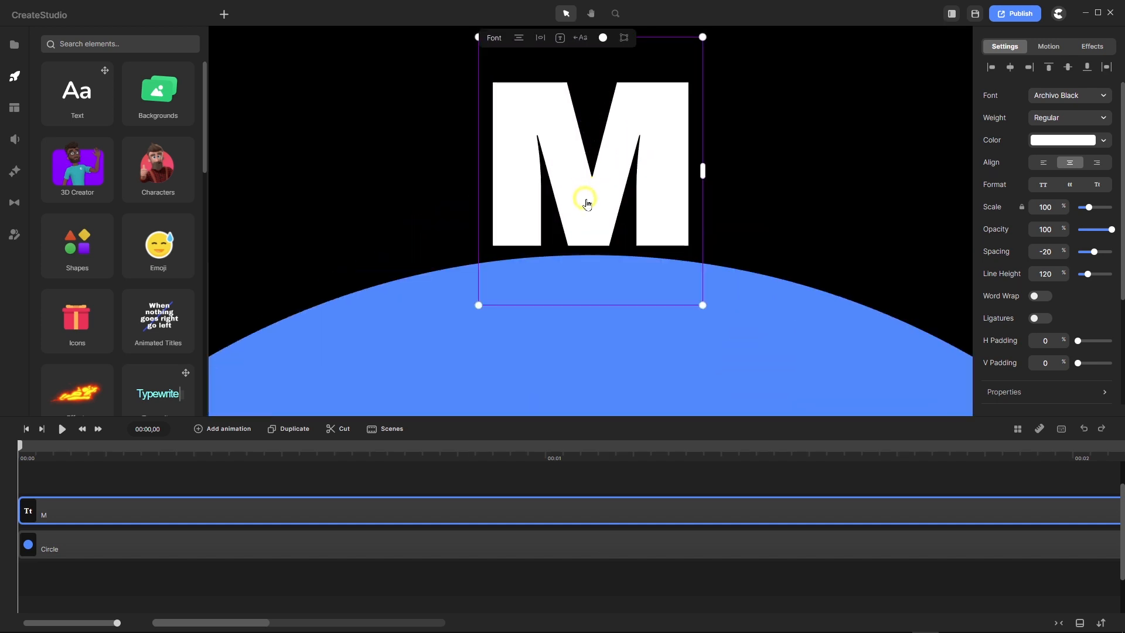
{"action": "left_click_drag", "start_coordinate": [586, 202], "coordinate": [587, 206]}
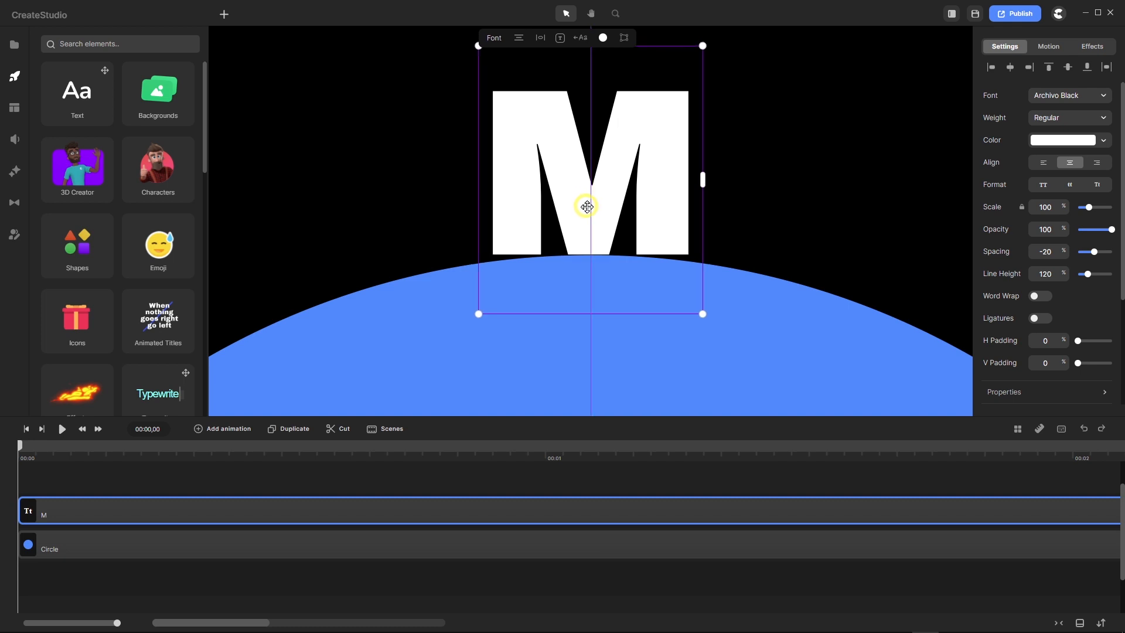
{"action": "left_click_drag", "start_coordinate": [586, 206], "coordinate": [587, 207]}
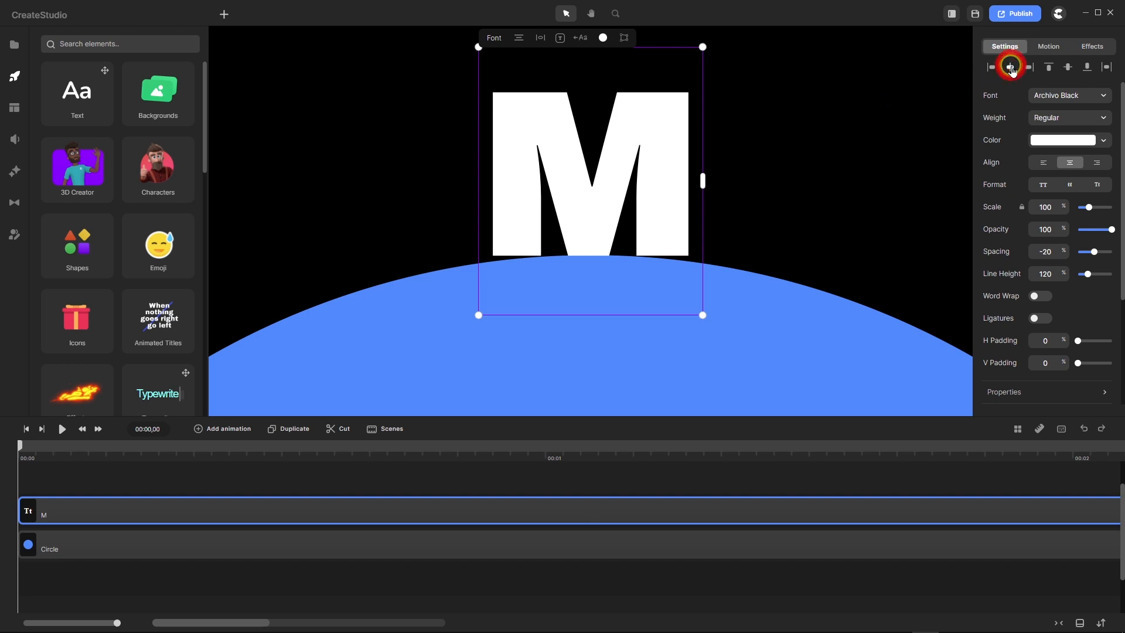
{"action": "scroll", "coordinate": [588, 267], "scroll_direction": "up", "scroll_amount": 5}
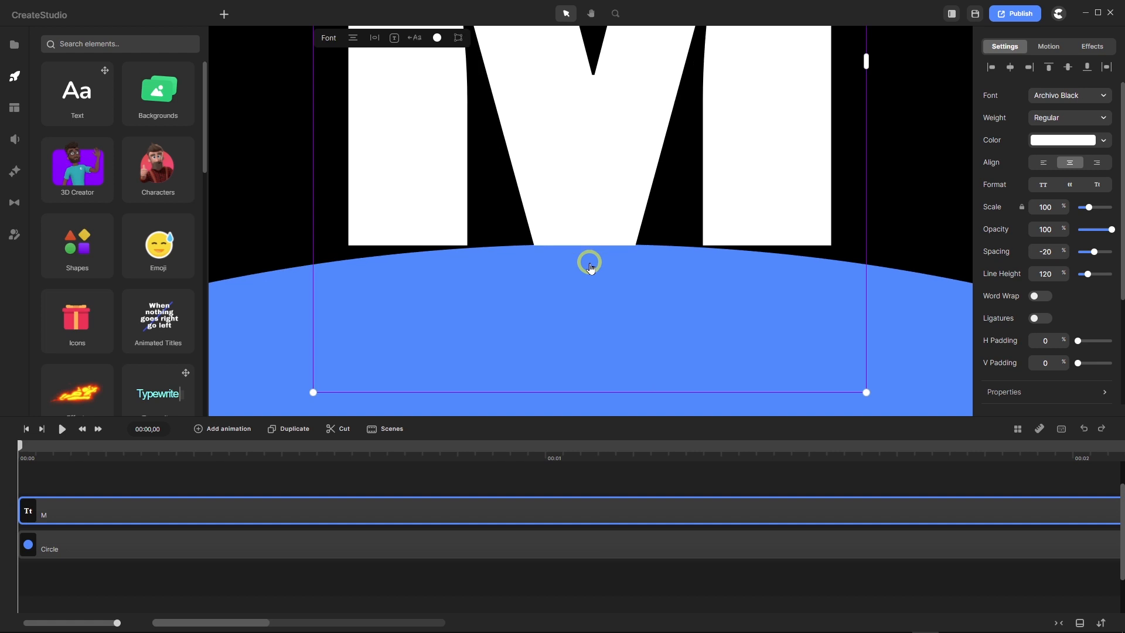
Set the M's vertical position to -355 px and check its base against the circle's topmost point.
{"action": "scroll", "coordinate": [591, 268], "scroll_direction": "down", "scroll_amount": 5}
{"action": "scroll", "coordinate": [998, 291], "scroll_direction": "down", "scroll_amount": 3}
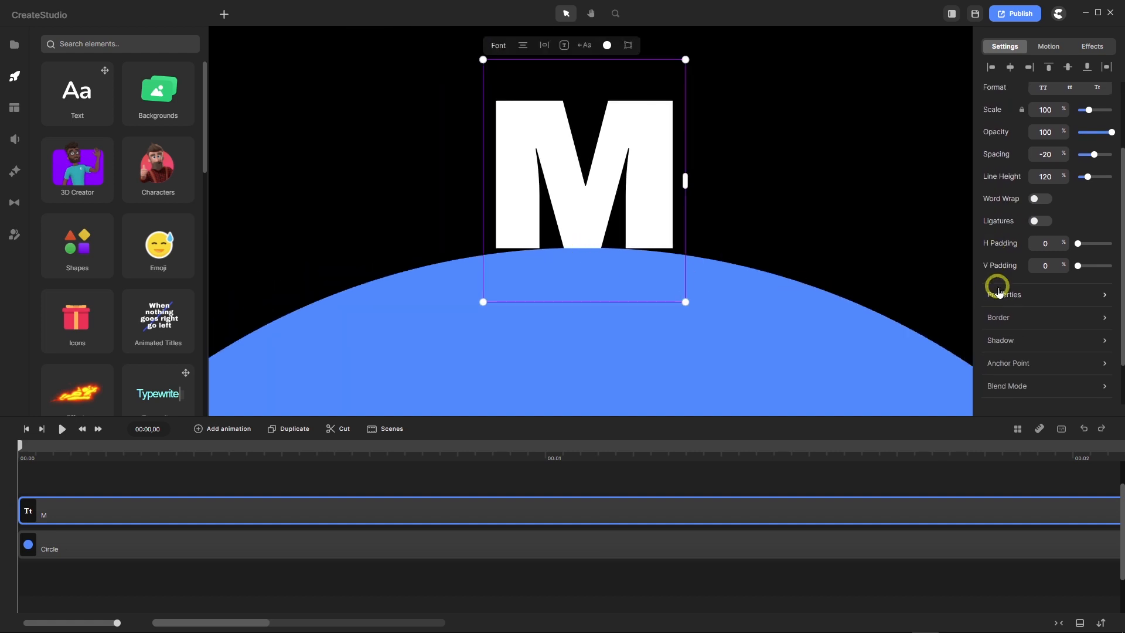
{"action": "left_click", "coordinate": [1104, 294]}
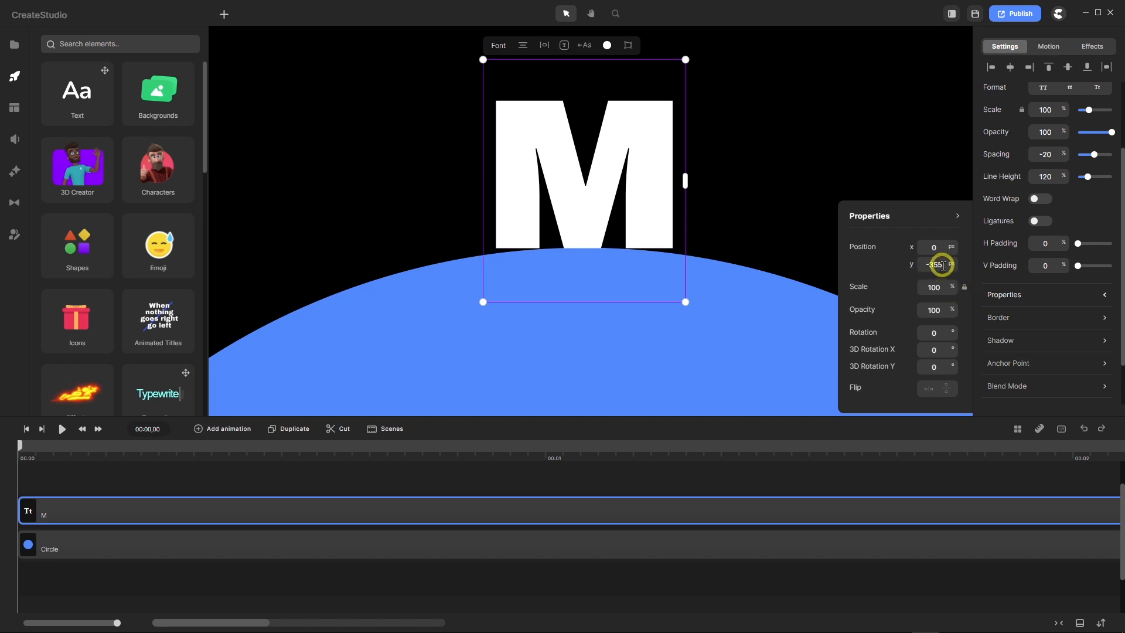
{"action": "left_click_drag", "start_coordinate": [941, 264], "coordinate": [930, 266]}
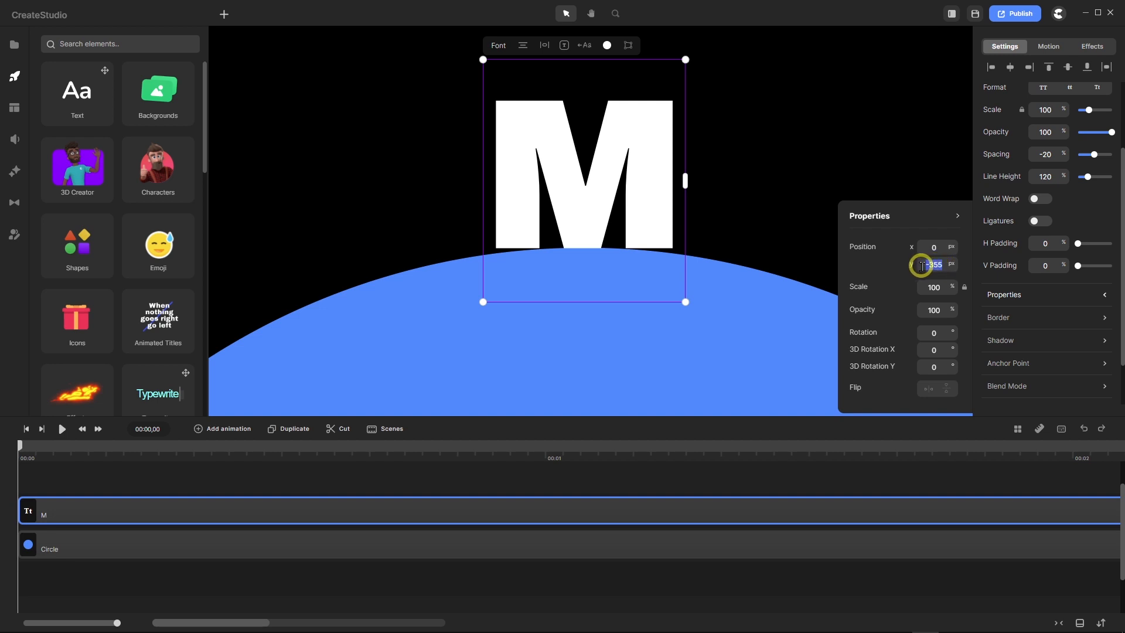
{"action": "type", "text": "355"}
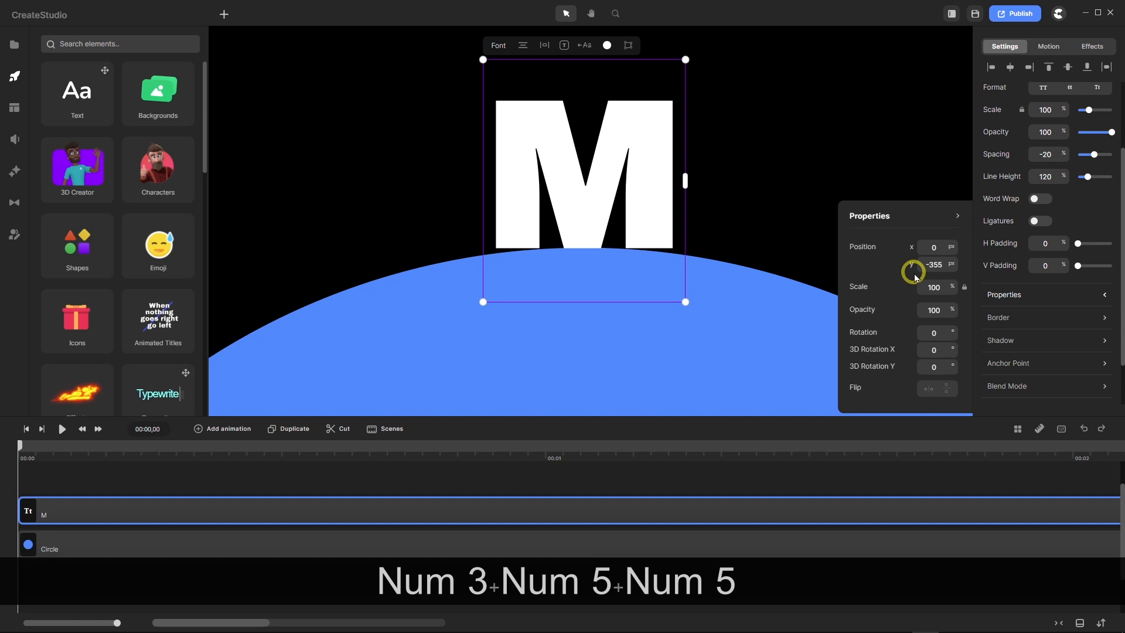
{"action": "key", "text": "Return"}
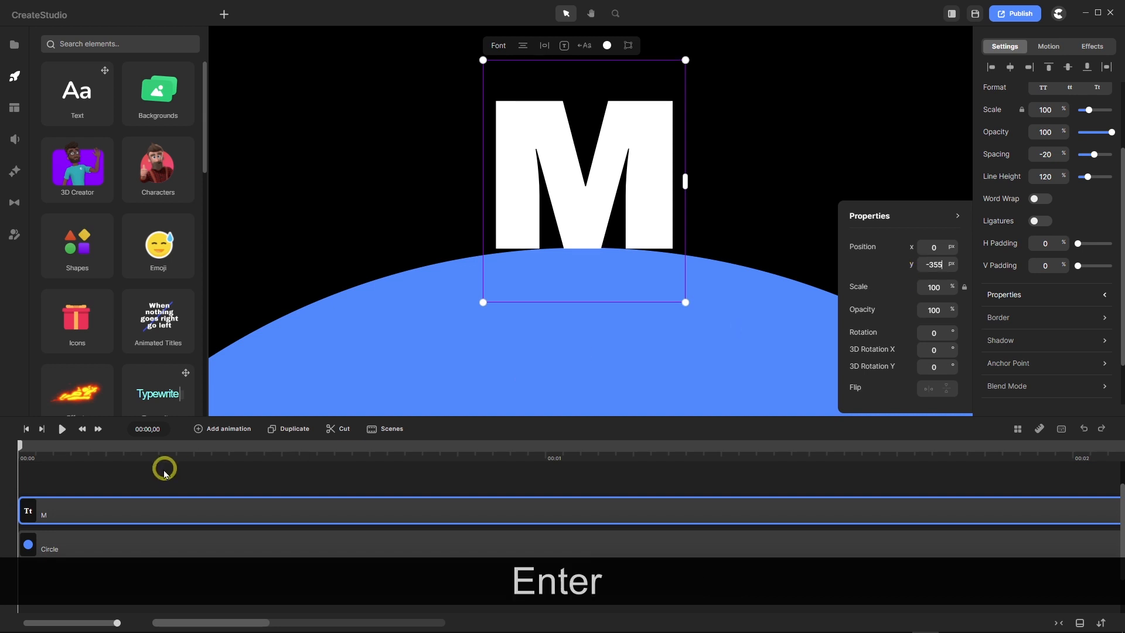
{"action": "scroll", "coordinate": [579, 254], "scroll_direction": "up", "scroll_amount": 3}
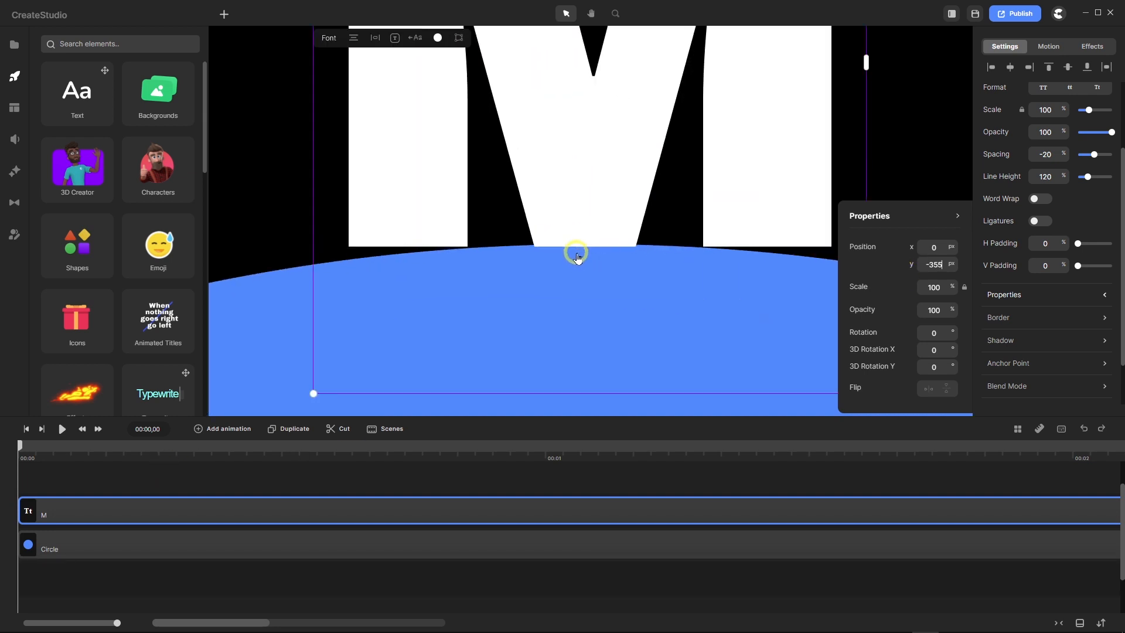
{"action": "scroll", "coordinate": [580, 199], "scroll_direction": "down", "scroll_amount": 4}
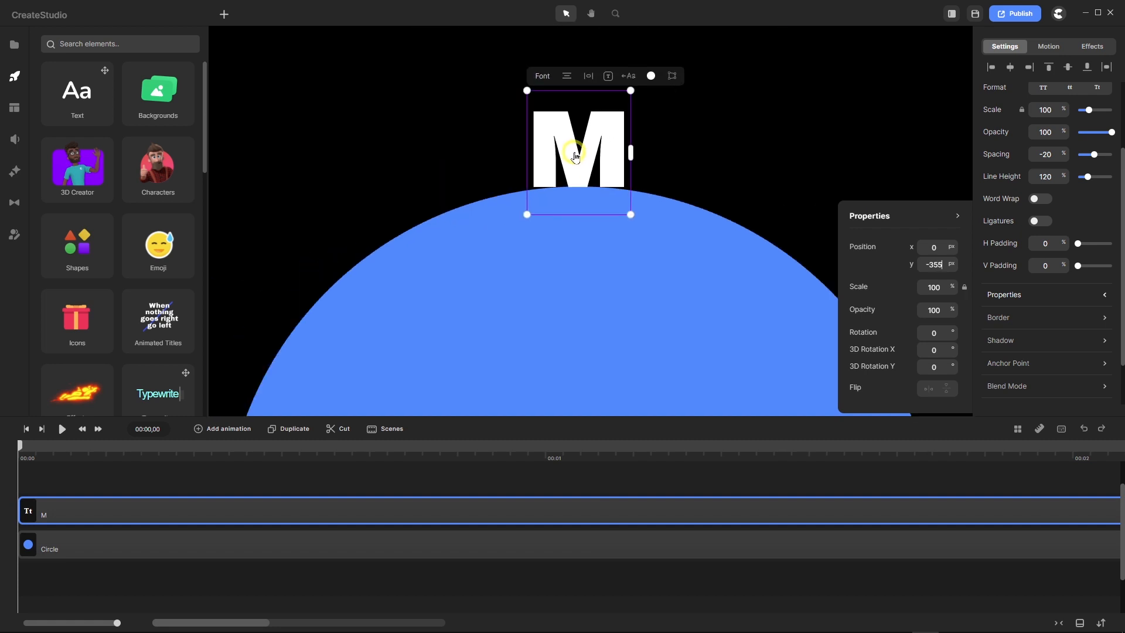
{"action": "scroll", "coordinate": [576, 150], "scroll_direction": "down", "scroll_amount": 4}
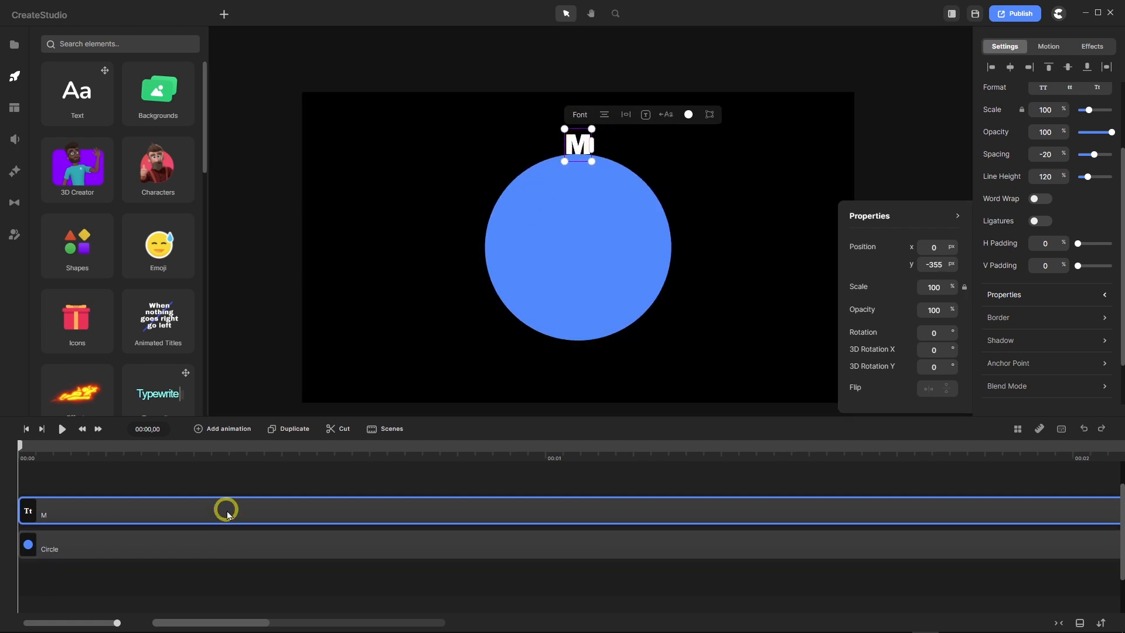
Duplicate the M and set the copy's vertical position to 355 px, checking its contact with the circle's lowest point.
{"action": "left_click", "coordinate": [289, 433]}
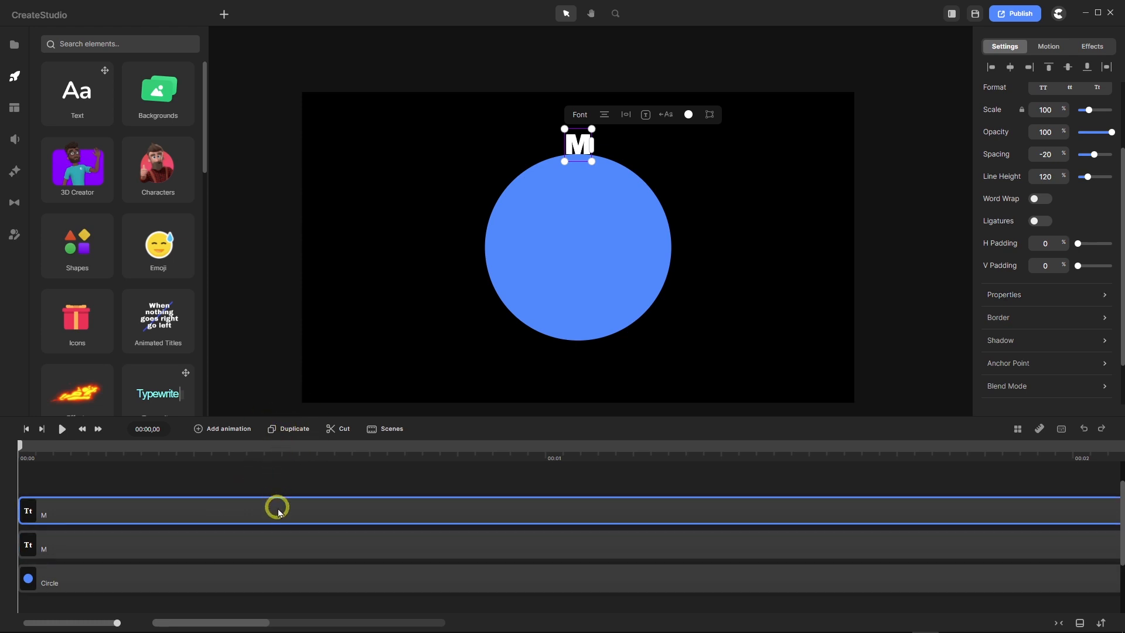
{"action": "left_click", "coordinate": [1105, 294]}
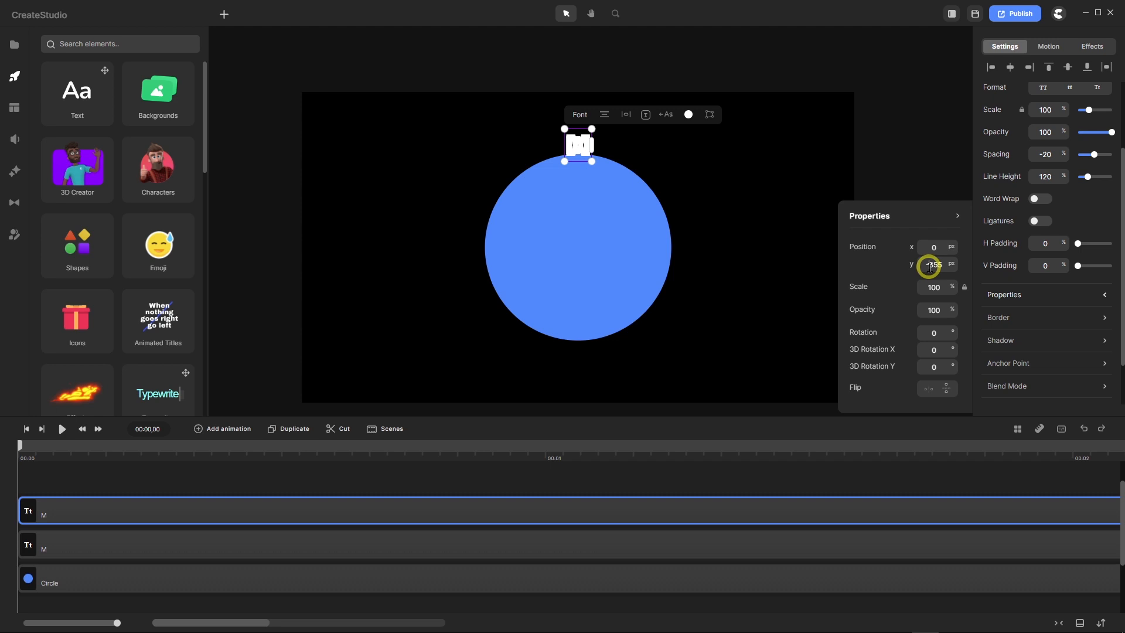
{"action": "left_click_drag", "start_coordinate": [930, 265], "coordinate": [911, 257]}
{"action": "key", "text": "BackSpace"}
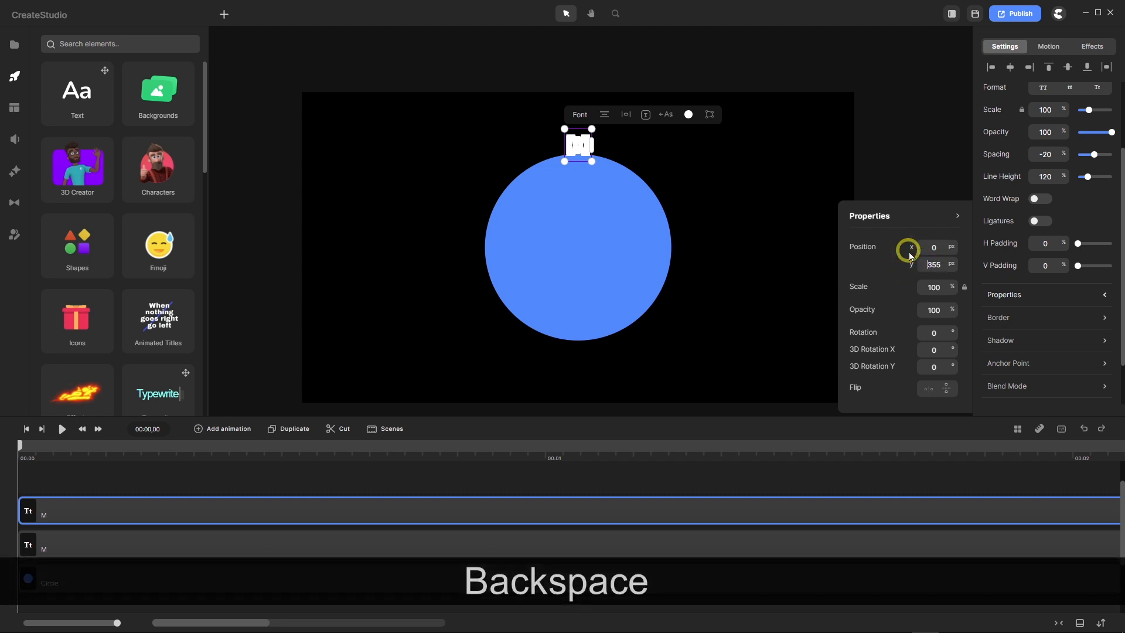
{"action": "key", "text": "Return"}
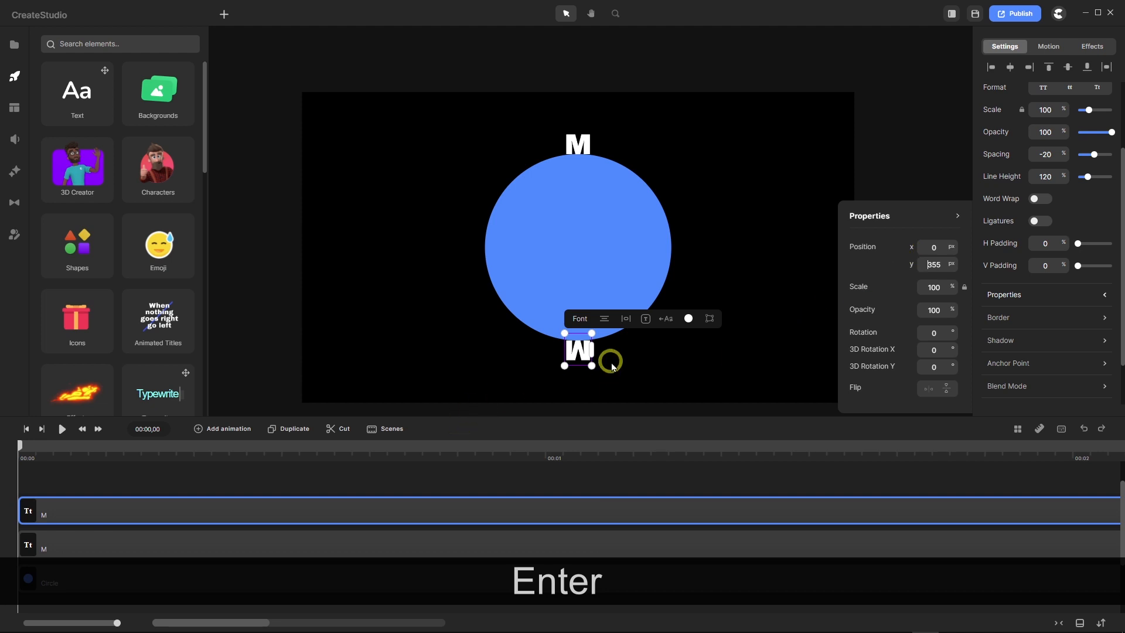
{"action": "scroll", "coordinate": [585, 368], "scroll_direction": "up", "scroll_amount": 5}
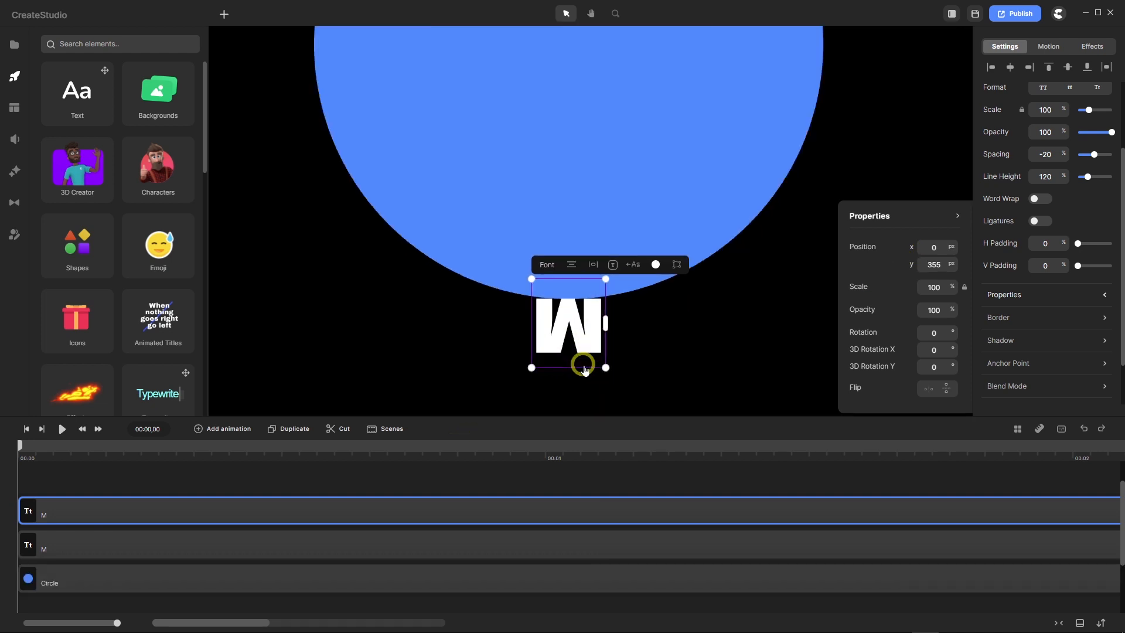
{"action": "scroll", "coordinate": [551, 195], "scroll_direction": "up", "scroll_amount": 3}
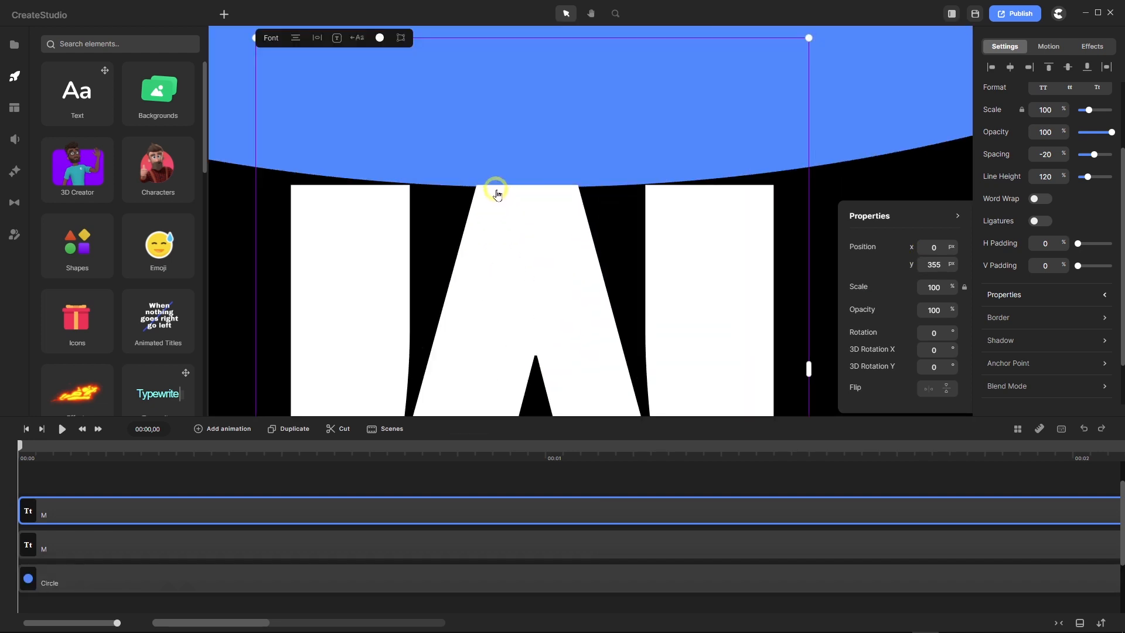
{"action": "scroll", "coordinate": [566, 300], "scroll_direction": "down", "scroll_amount": 8}
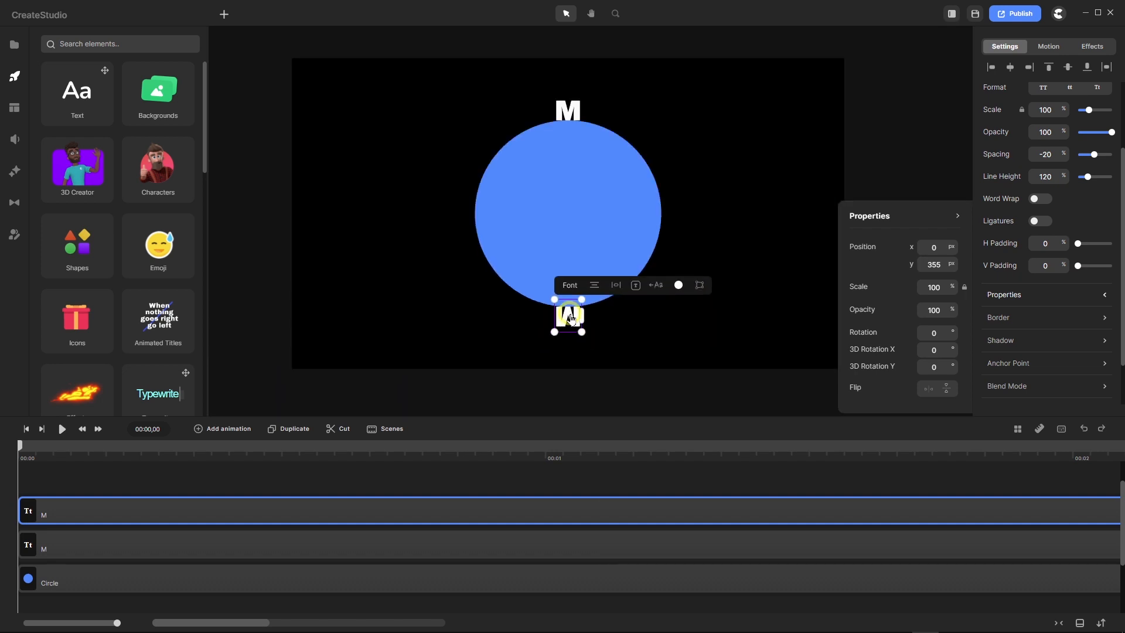
Group the two M text layers.
{"action": "left_click", "coordinate": [390, 469]}
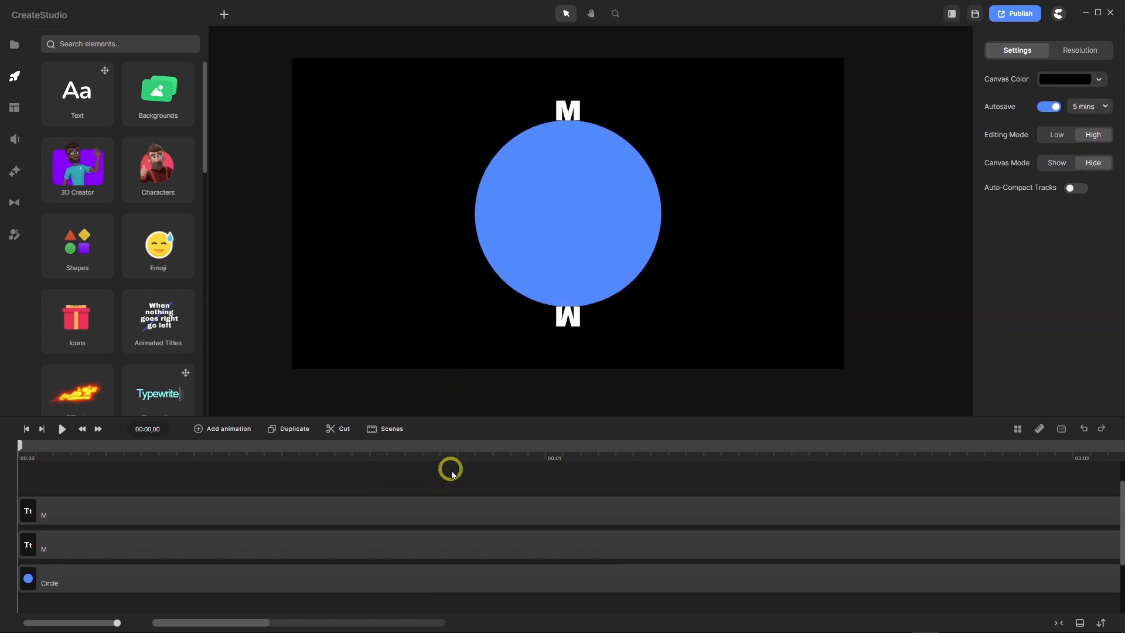
{"action": "left_click_drag", "start_coordinate": [472, 491], "coordinate": [421, 553]}
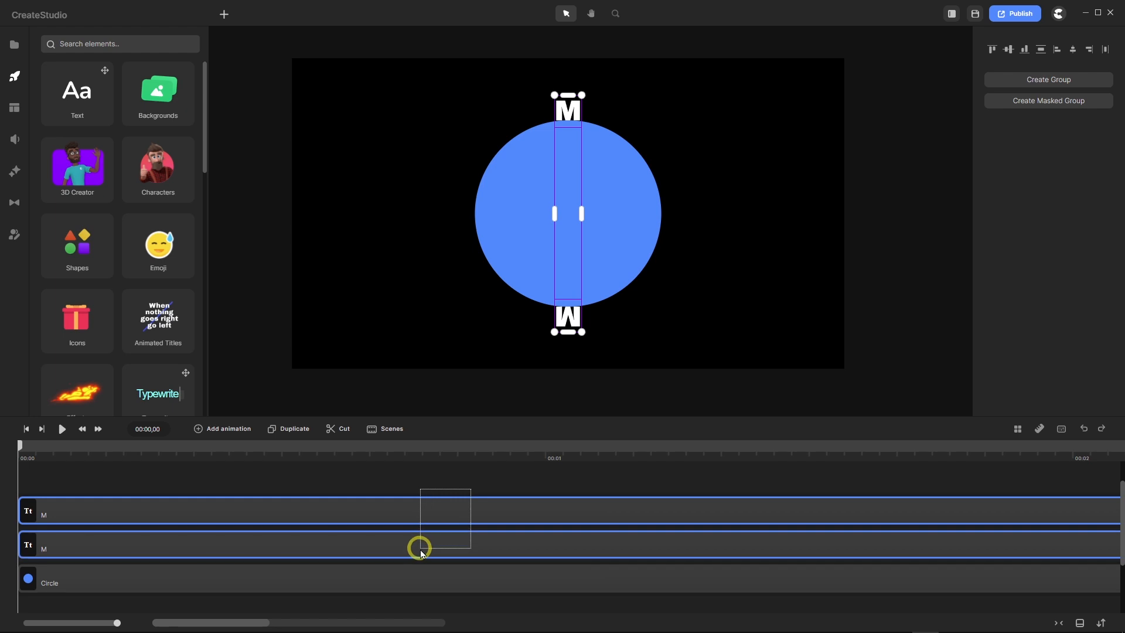
{"action": "right_click", "coordinate": [430, 503]}
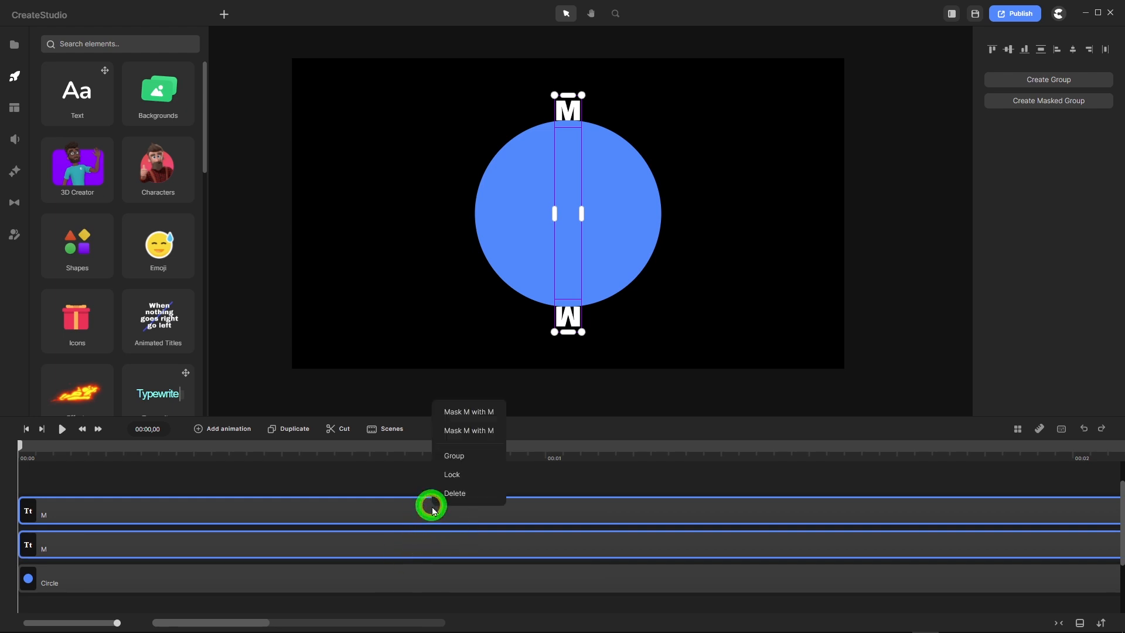
{"action": "left_click", "coordinate": [453, 461]}
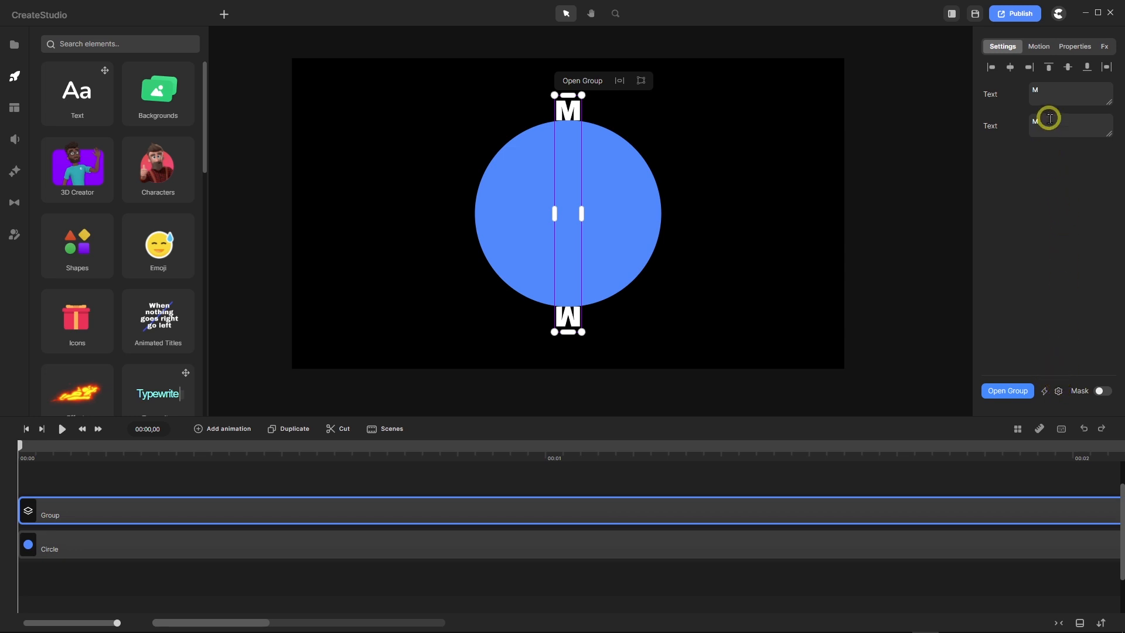
Display the guidelines and the group's anchor point, and check the anchor against the circle's centre.
{"action": "left_click", "coordinate": [1039, 434]}
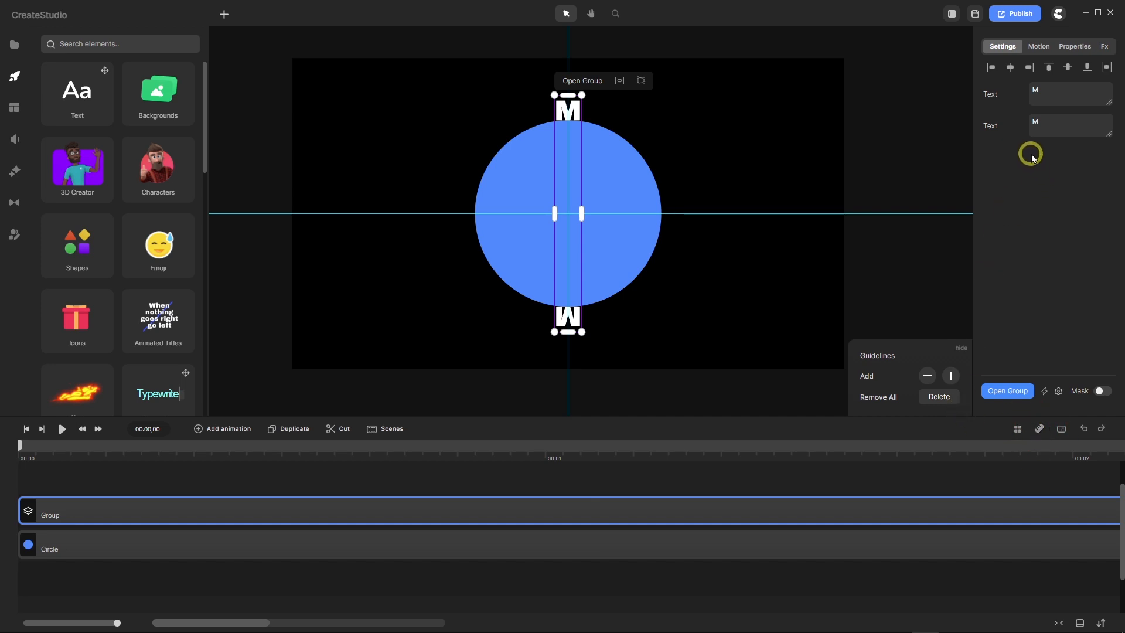
{"action": "left_click", "coordinate": [1074, 47]}
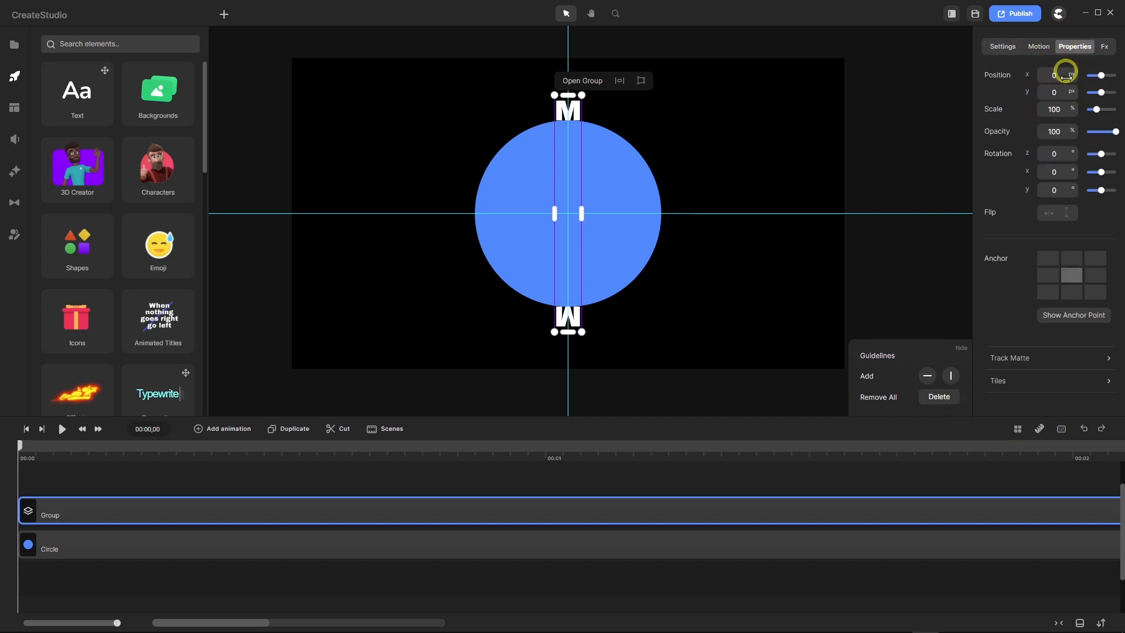
{"action": "left_click", "coordinate": [1068, 311]}
{"action": "scroll", "coordinate": [567, 211], "scroll_direction": "up", "scroll_amount": 5}
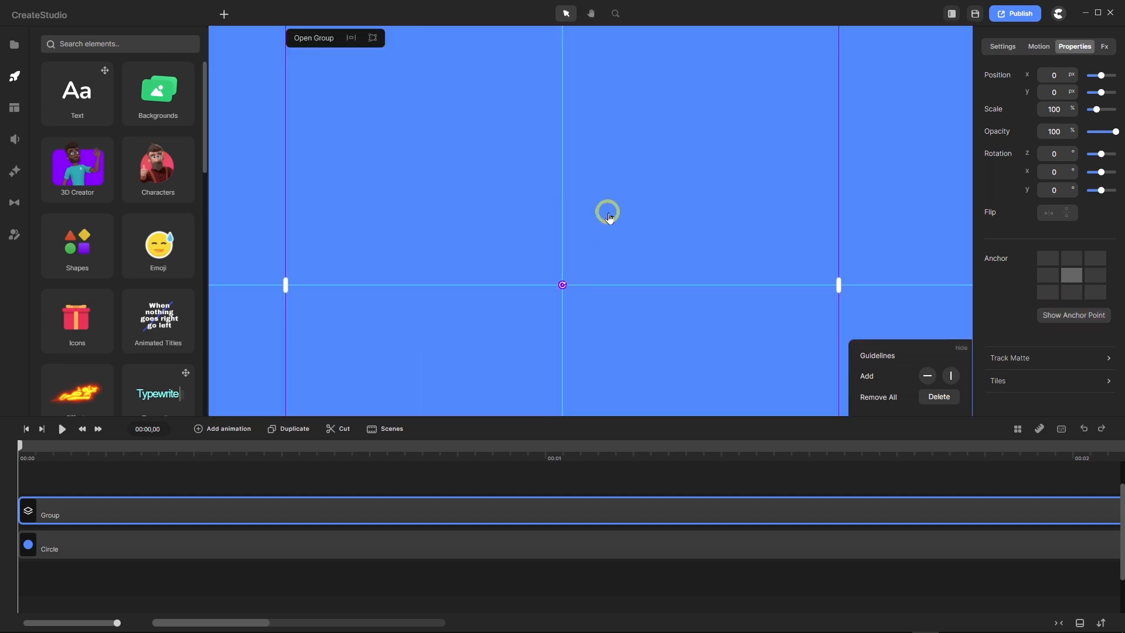
{"action": "scroll", "coordinate": [610, 218], "scroll_direction": "down", "scroll_amount": 5}
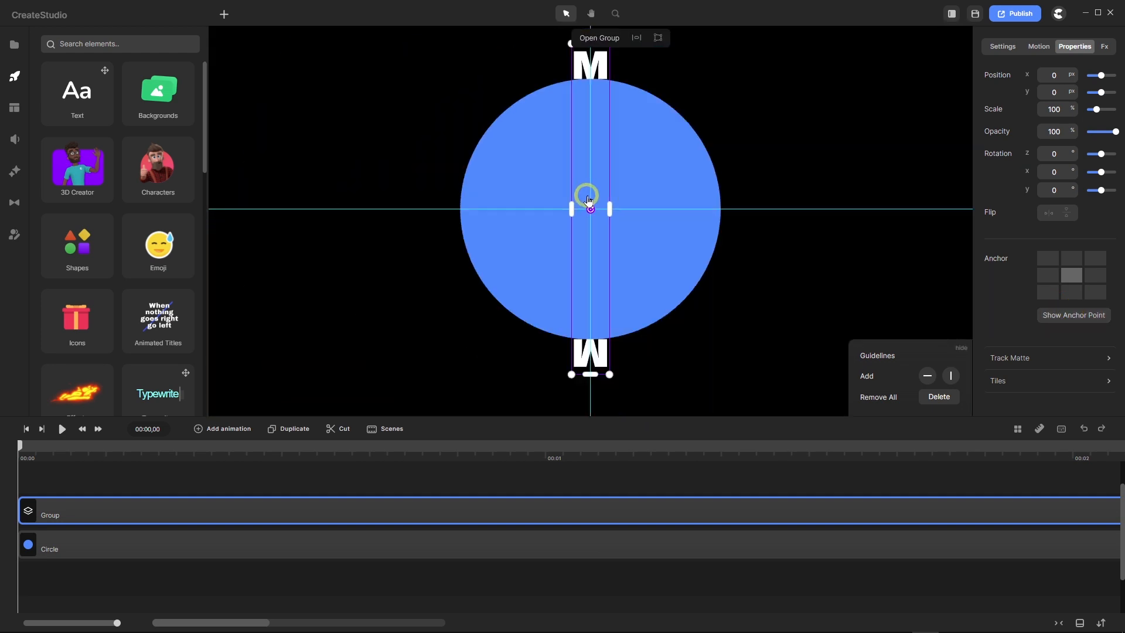
Delete the lower M from inside the group and remove the empty track above the group in the main timeline.
{"action": "double_click", "coordinate": [479, 507]}
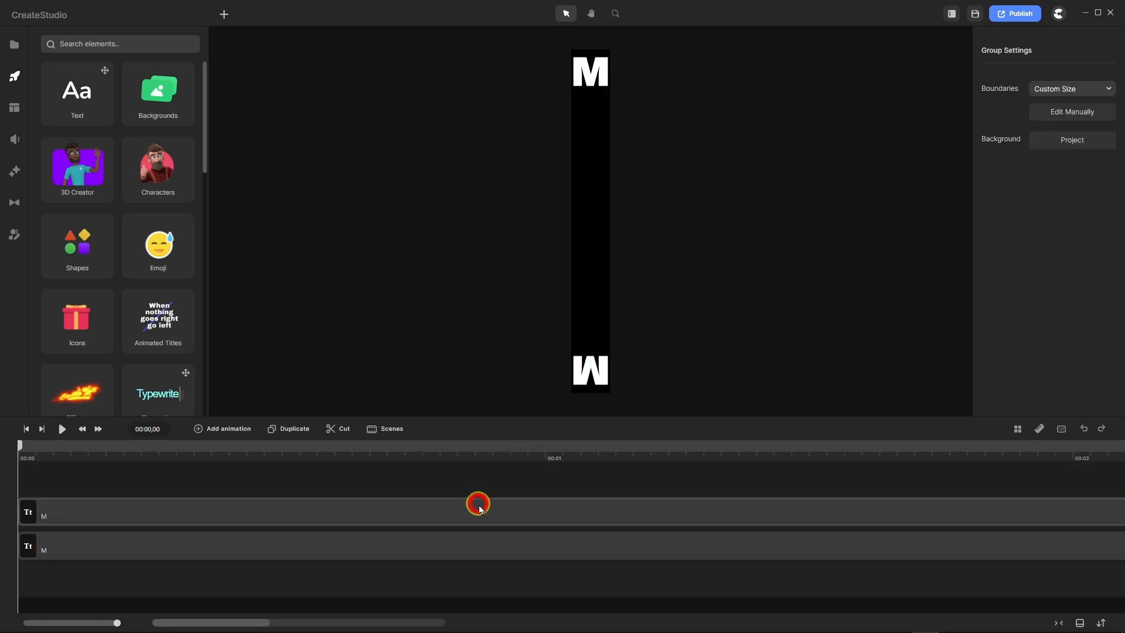
{"action": "left_click", "coordinate": [389, 516]}
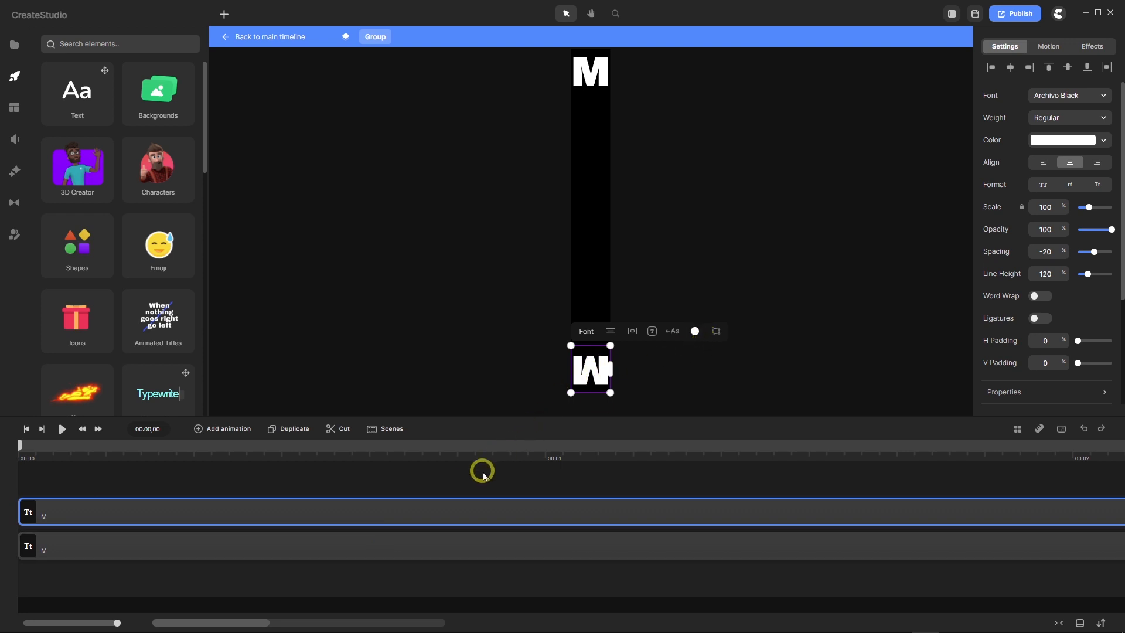
{"action": "key", "text": "Delete"}
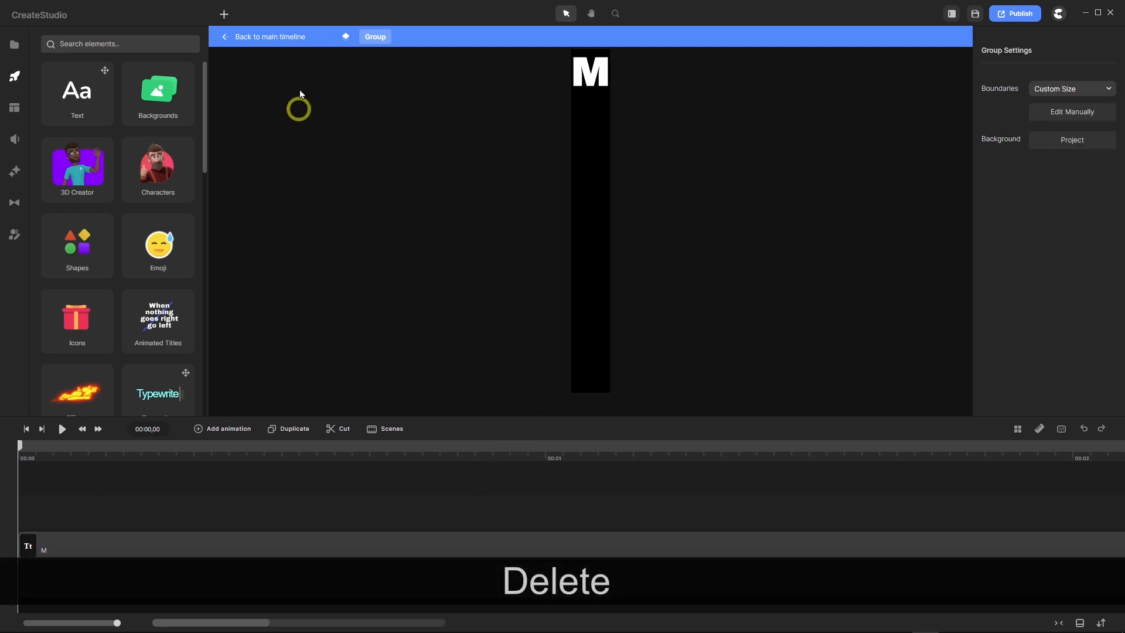
{"action": "left_click", "coordinate": [280, 38]}
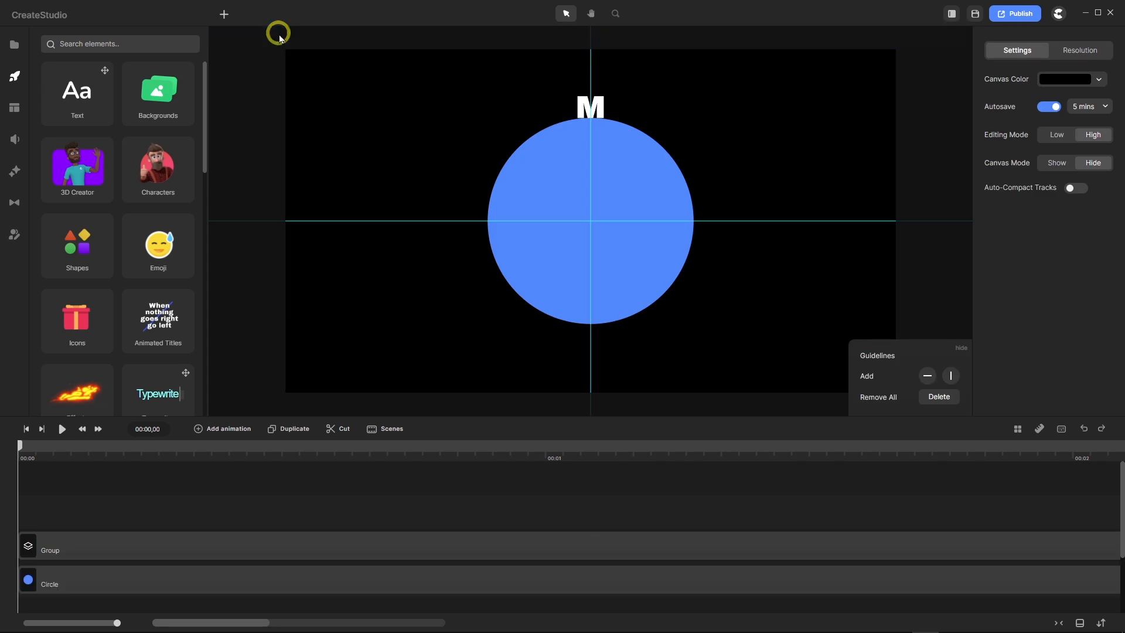
{"action": "right_click", "coordinate": [357, 512]}
{"action": "left_click", "coordinate": [376, 493]}
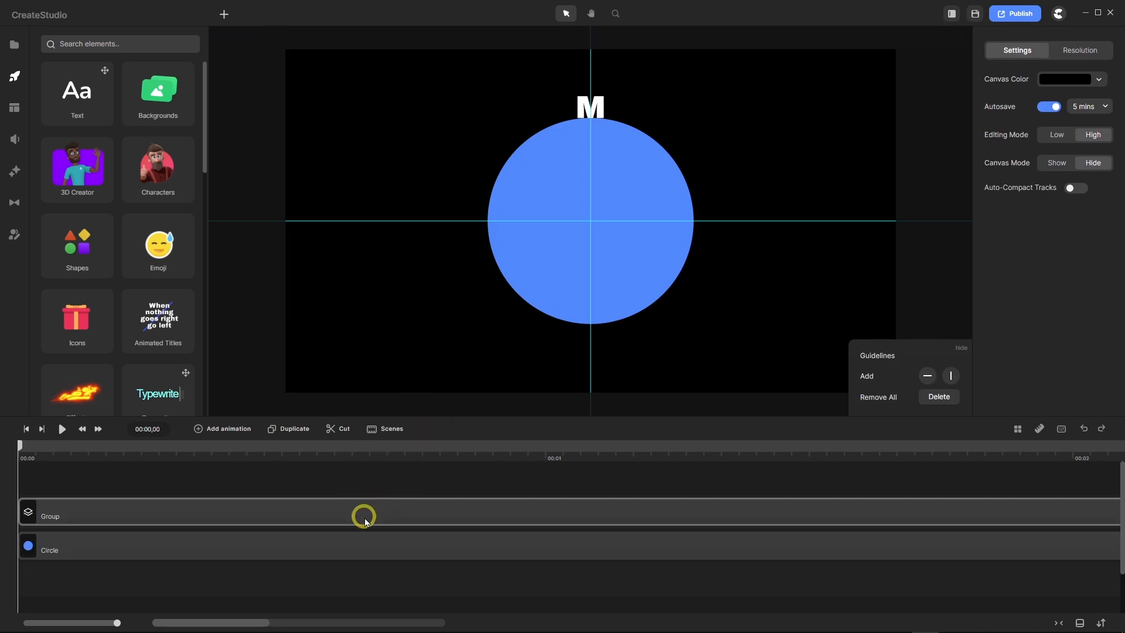
Change the group's text to C and rotate the group counterclockwise so the letter sits on the circle's upper-left edge.
{"action": "left_click", "coordinate": [364, 519]}
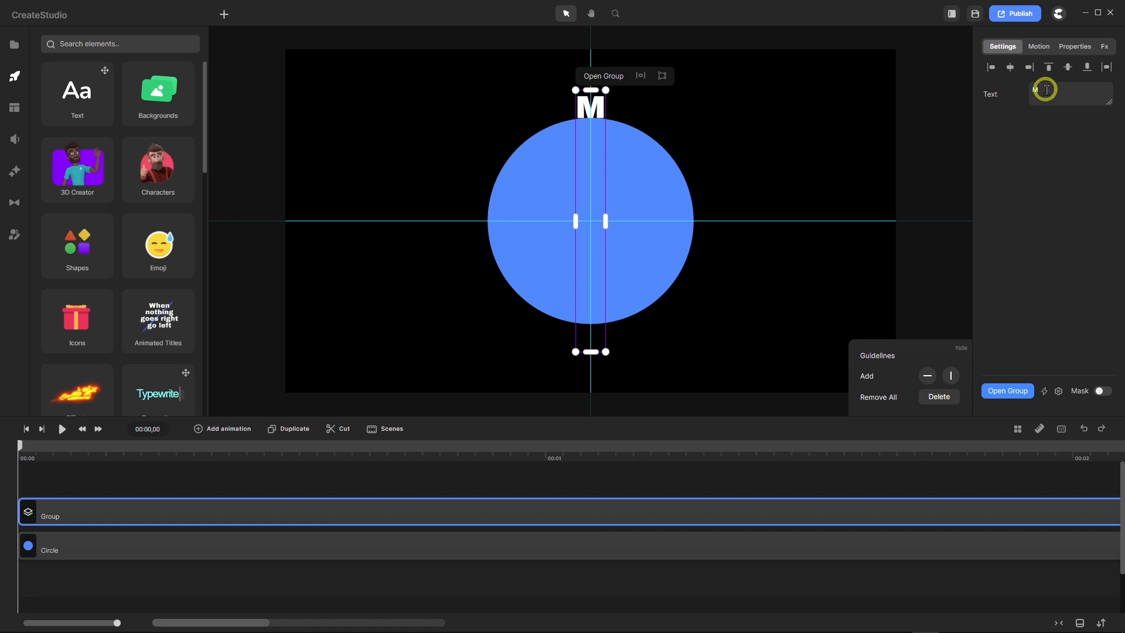
{"action": "left_click_drag", "start_coordinate": [1046, 90], "coordinate": [1021, 90]}
{"action": "type", "text": "C"}
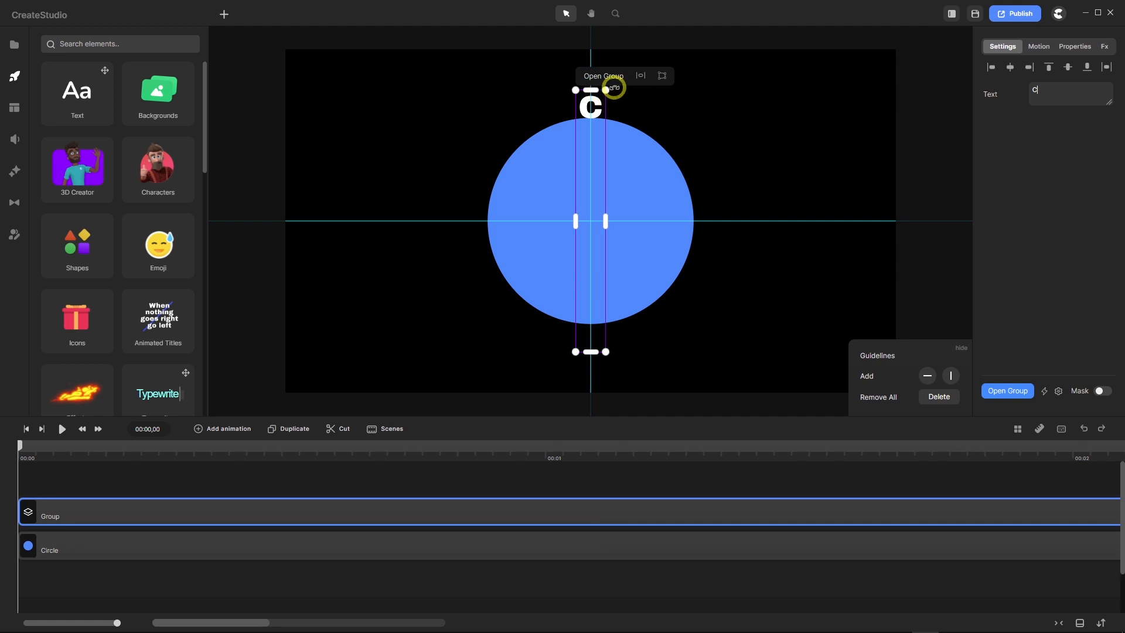
{"action": "scroll", "coordinate": [614, 88], "scroll_direction": "up", "scroll_amount": 3}
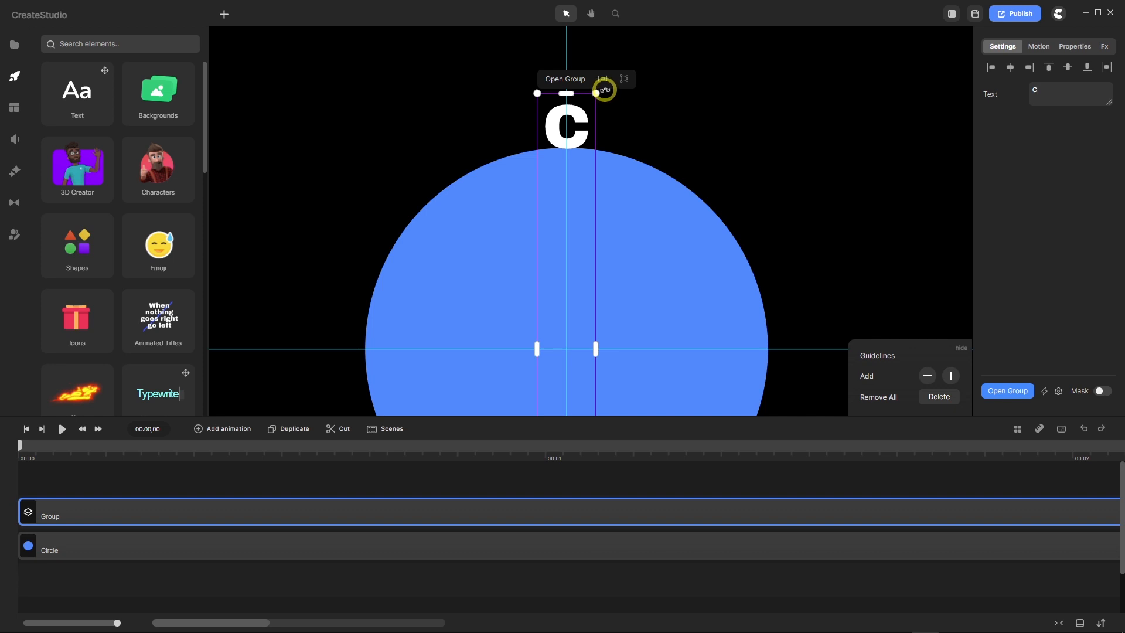
{"action": "left_click_drag", "start_coordinate": [605, 90], "coordinate": [468, 150]}
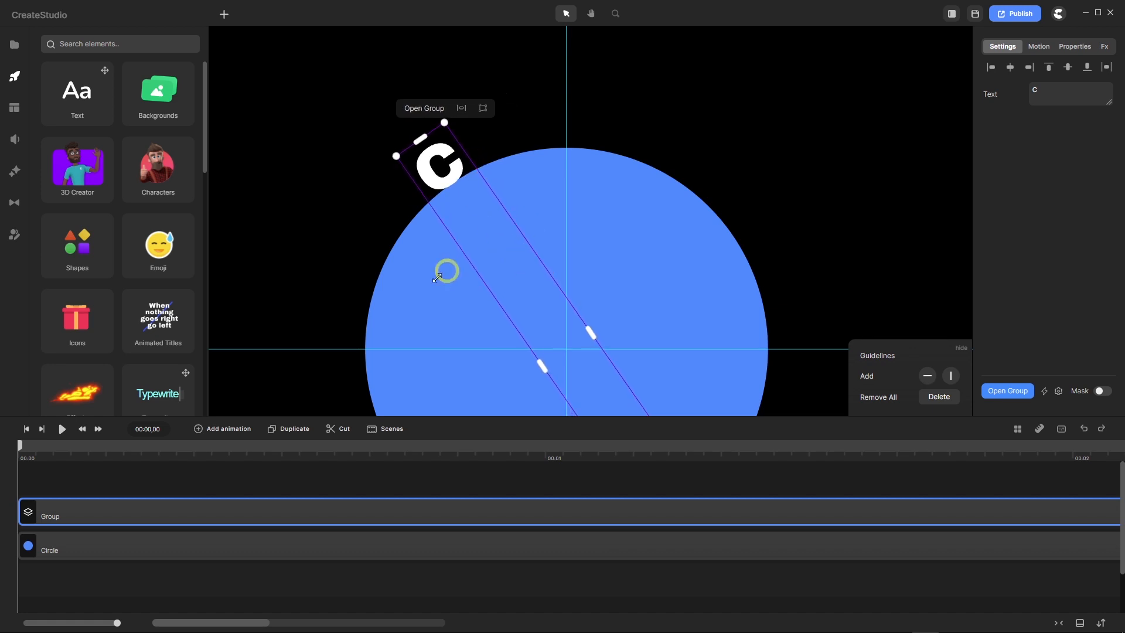
Duplicate the C group, change the copy's text to U, and rotate it clockwise so it sits right beside the C.
{"action": "left_click", "coordinate": [274, 437]}
{"action": "left_click", "coordinate": [1041, 84]}
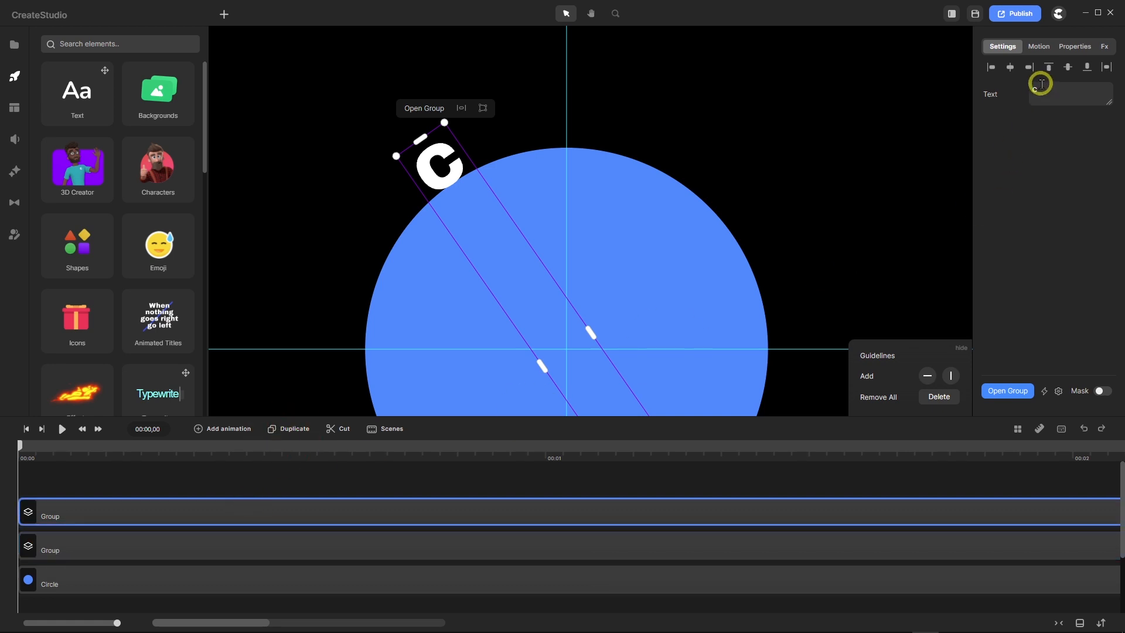
{"action": "double_click", "coordinate": [1036, 88]}
{"action": "type", "text": "U"}
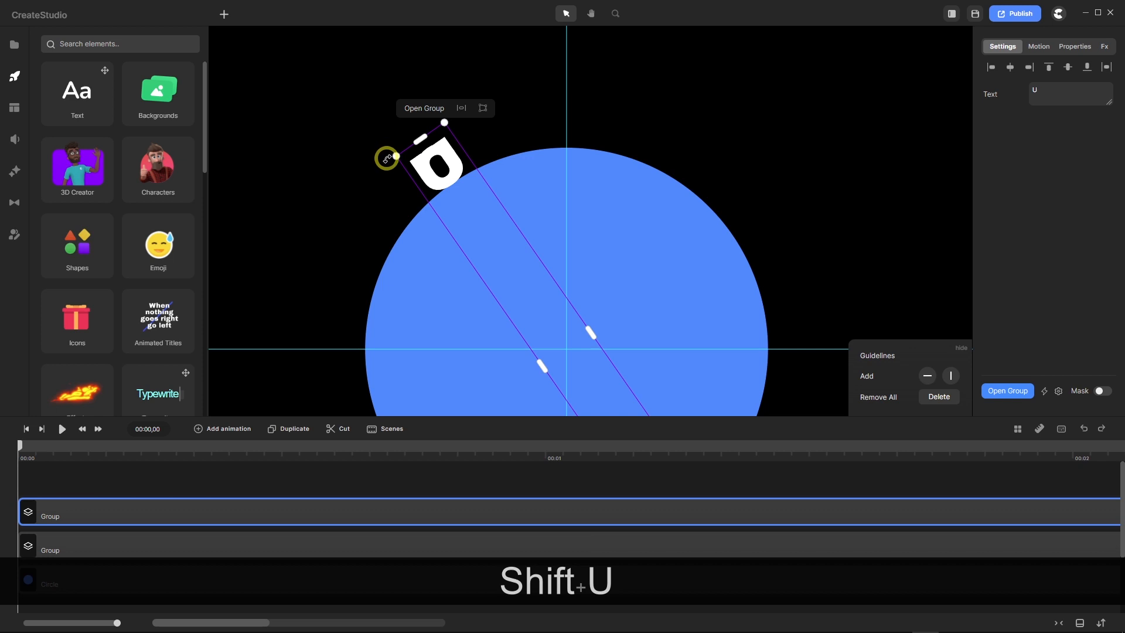
{"action": "left_click_drag", "start_coordinate": [387, 158], "coordinate": [433, 124]}
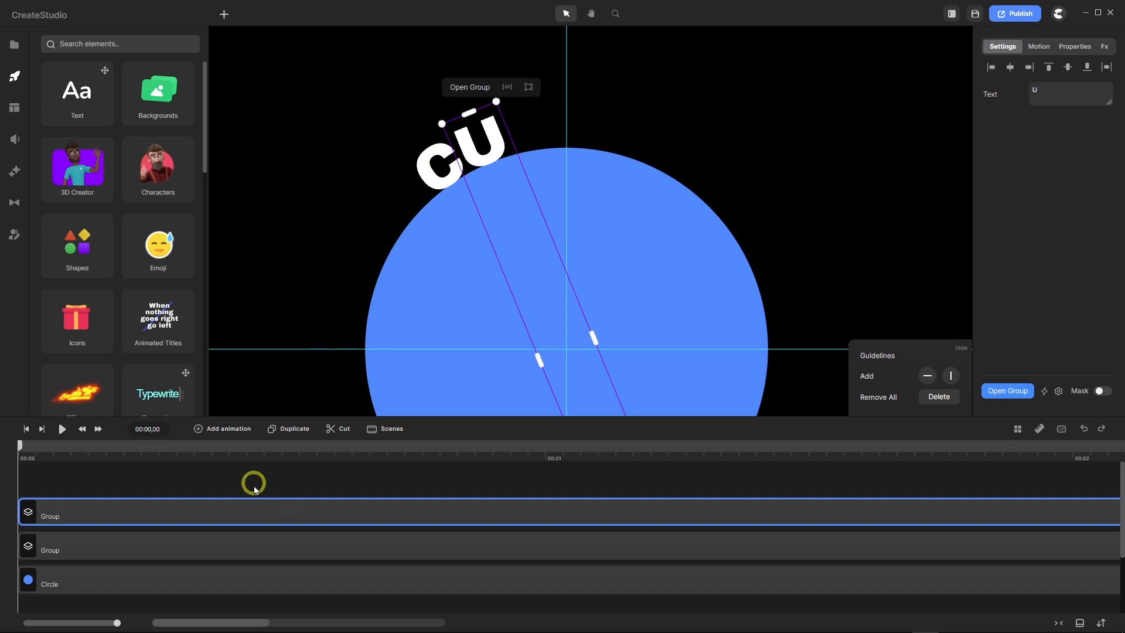
Duplicate the U group, change the copy's text to R, and rotate it clockwise so it sits right beside the U.
{"action": "scroll", "coordinate": [465, 170], "scroll_direction": "up", "scroll_amount": 3}
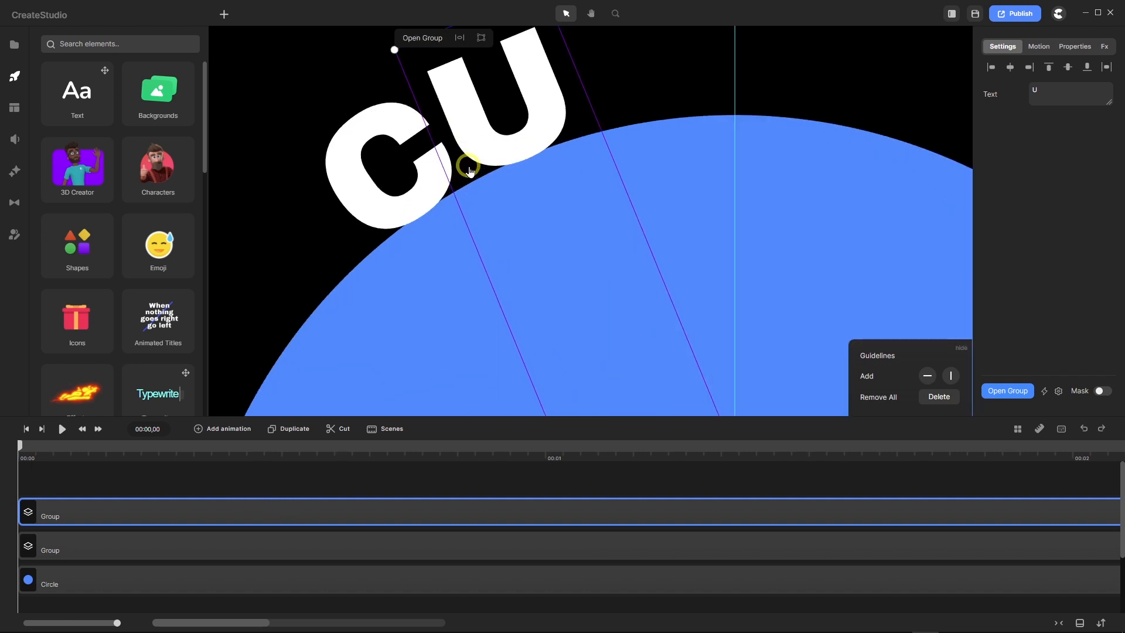
{"action": "scroll", "coordinate": [466, 170], "scroll_direction": "down", "scroll_amount": 5}
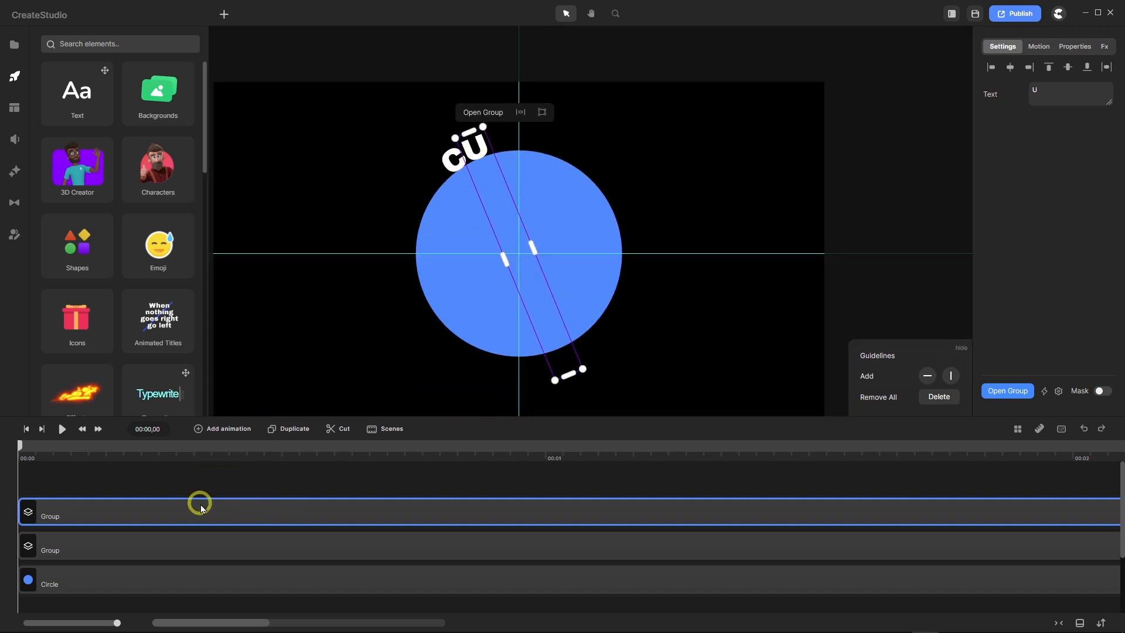
{"action": "left_click", "coordinate": [295, 431]}
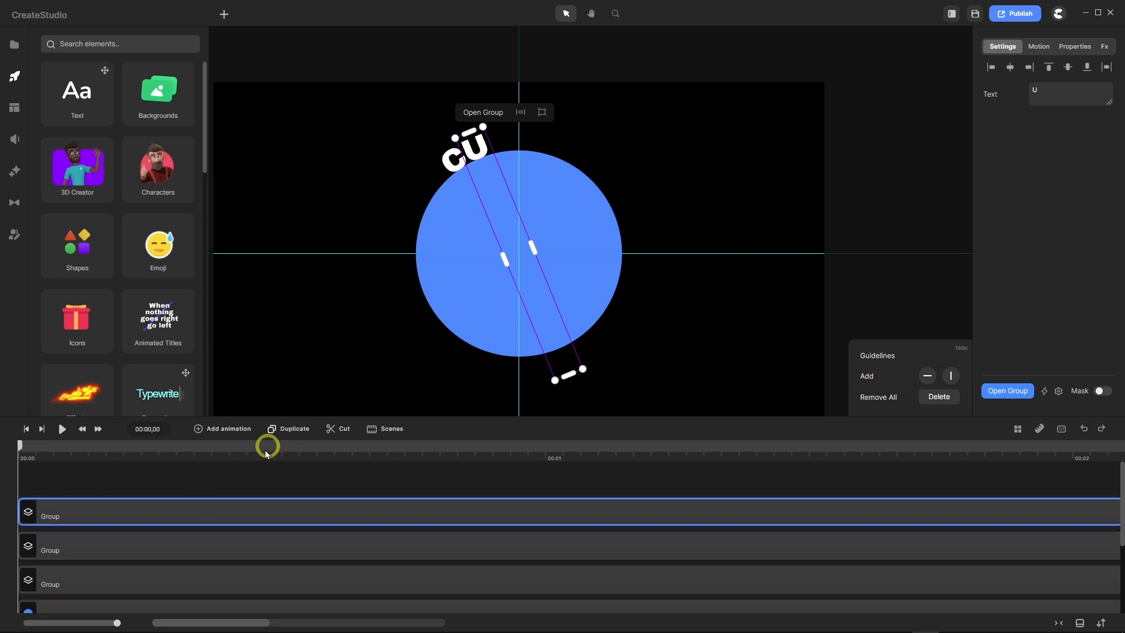
{"action": "left_click", "coordinate": [216, 505]}
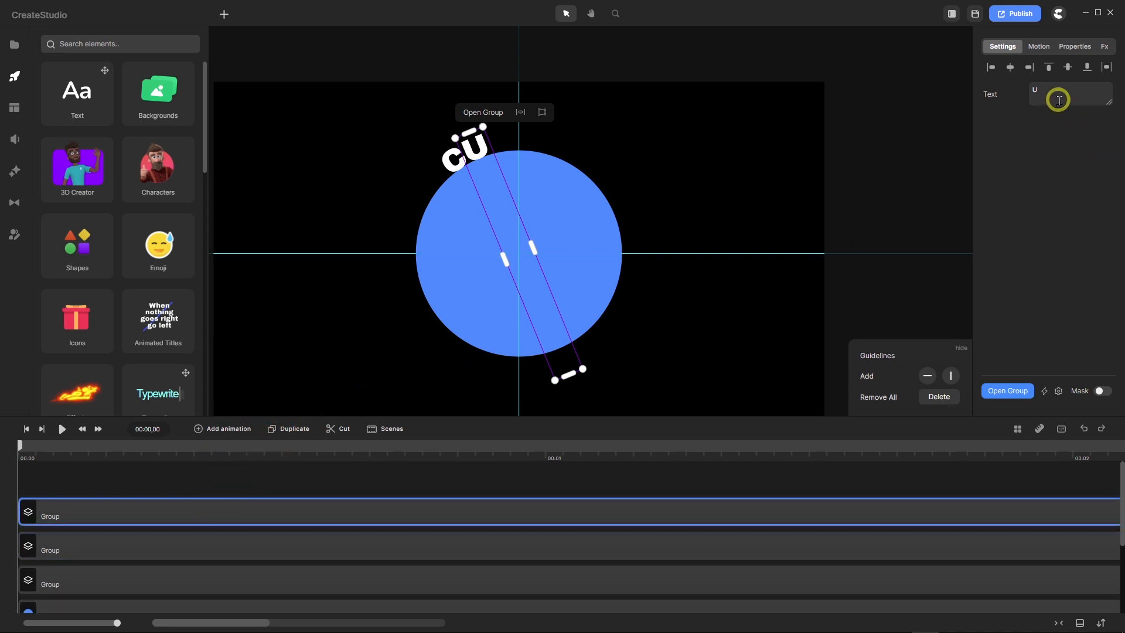
{"action": "left_click", "coordinate": [1030, 92]}
{"action": "type", "text": "R"}
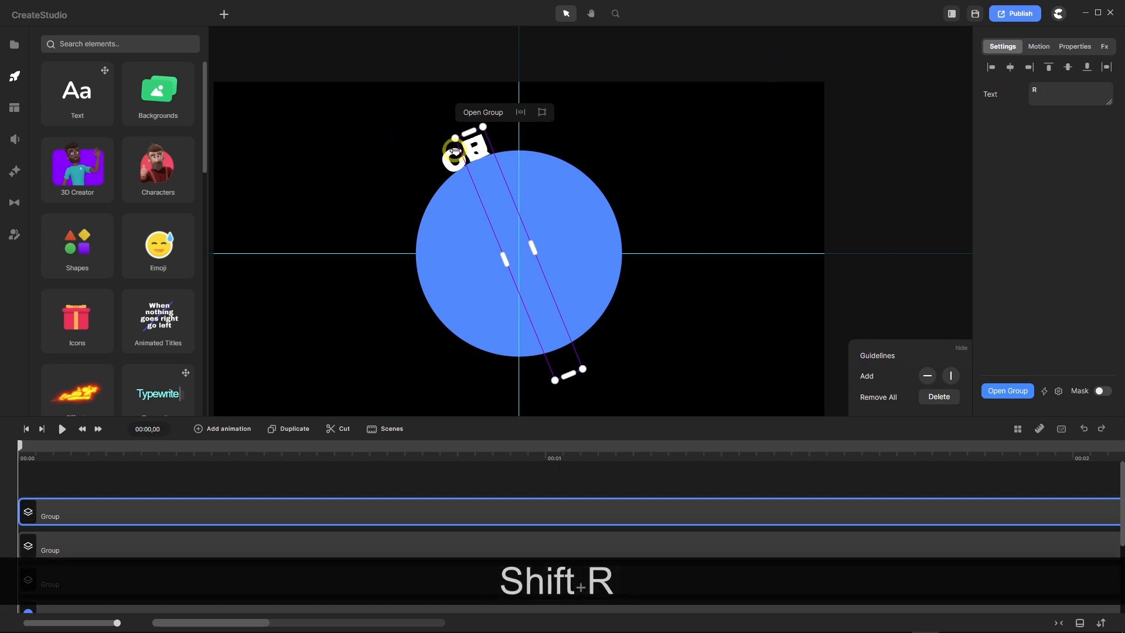
{"action": "left_click_drag", "start_coordinate": [444, 143], "coordinate": [471, 120]}
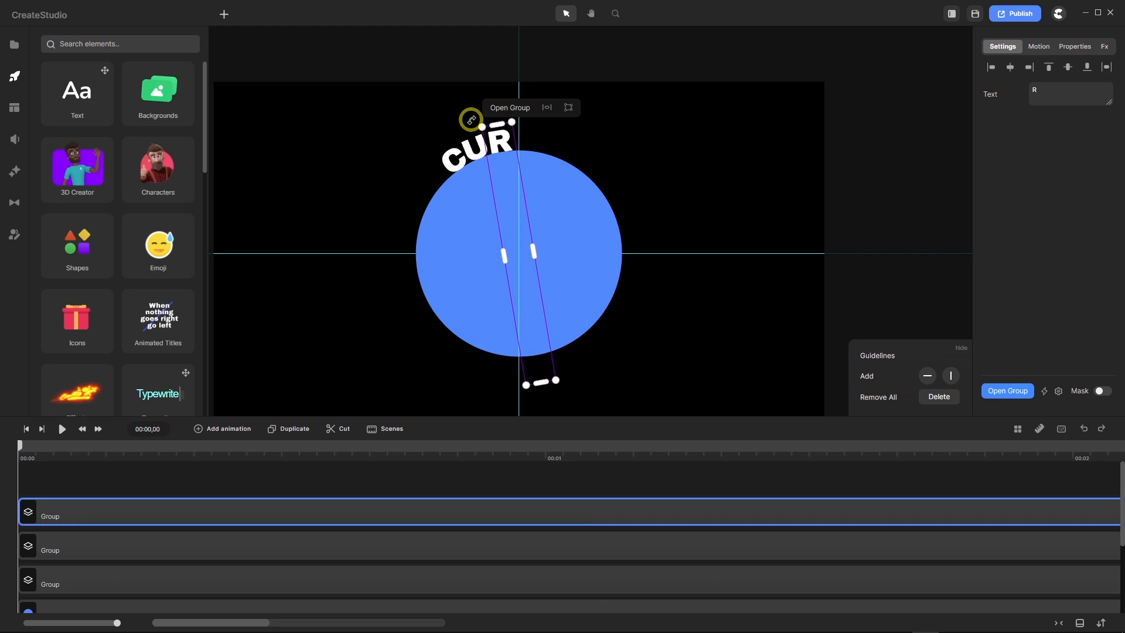
Hide the guidelines, and add a V beside the R by duplicating the R group, changing its text, and rotating it clockwise.
{"action": "left_click", "coordinate": [1040, 430]}
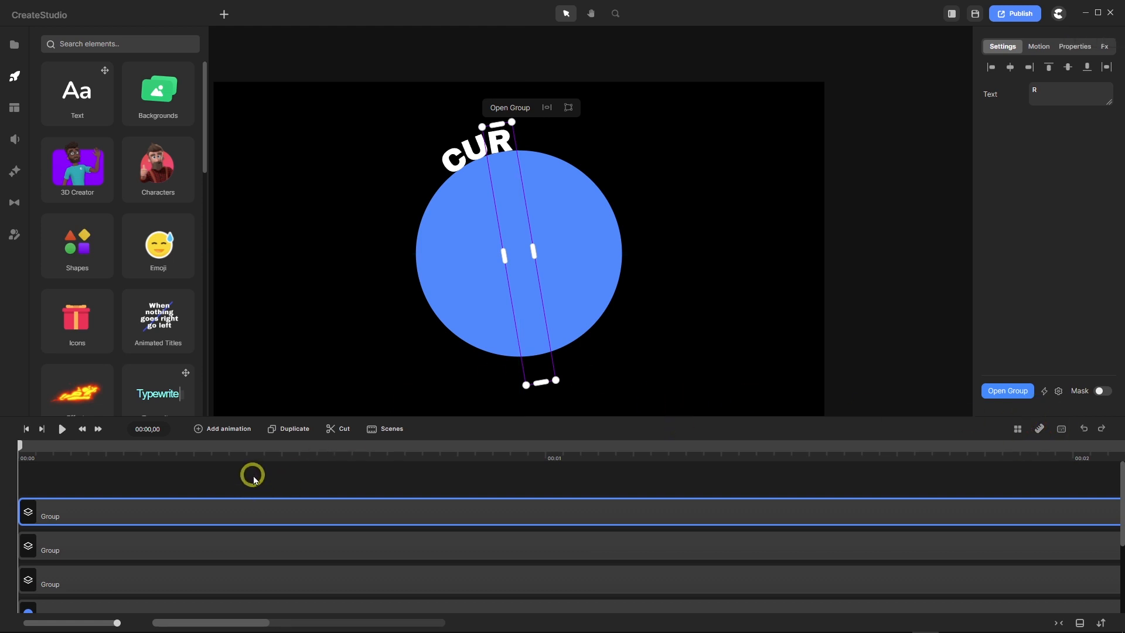
{"action": "left_click", "coordinate": [281, 443]}
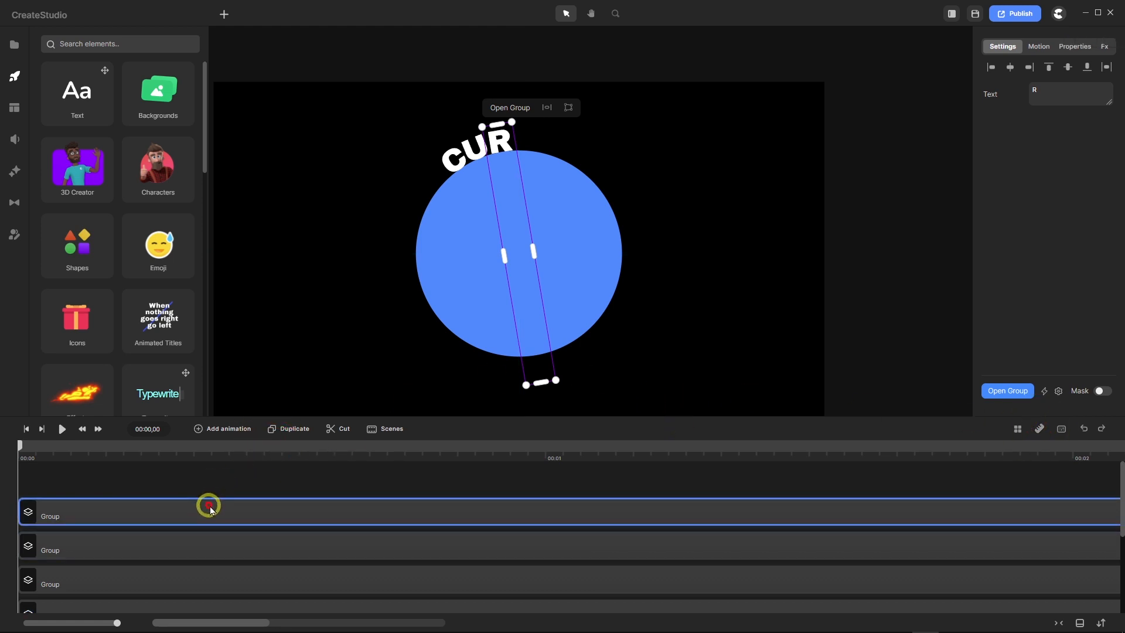
{"action": "left_click", "coordinate": [1033, 90]}
{"action": "type", "text": "V"}
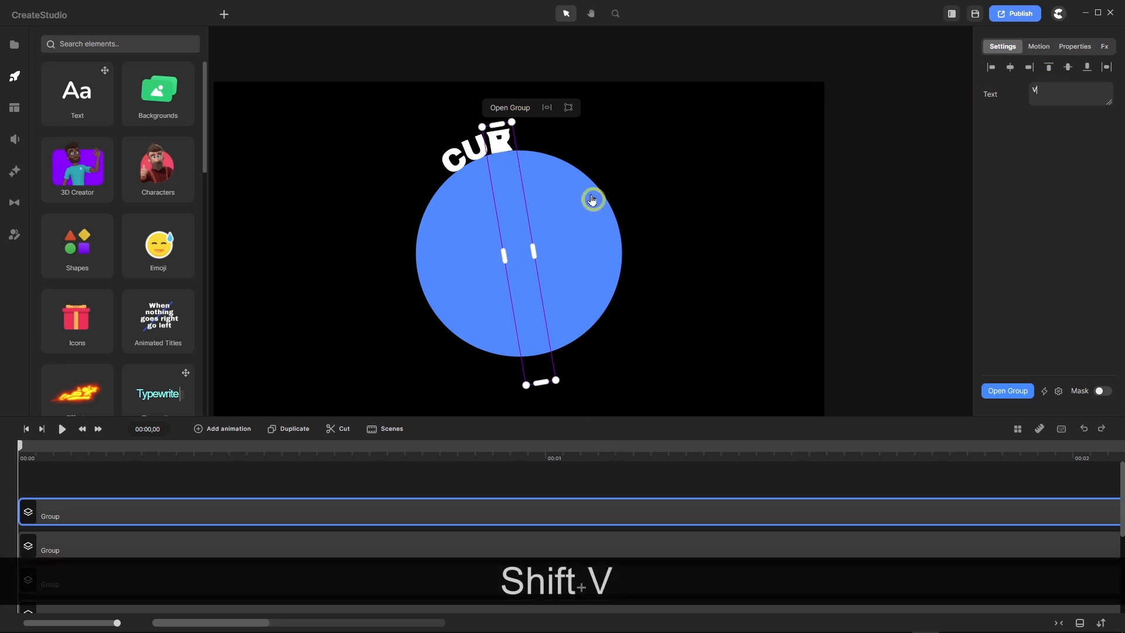
{"action": "scroll", "coordinate": [501, 134], "scroll_direction": "up", "scroll_amount": 3}
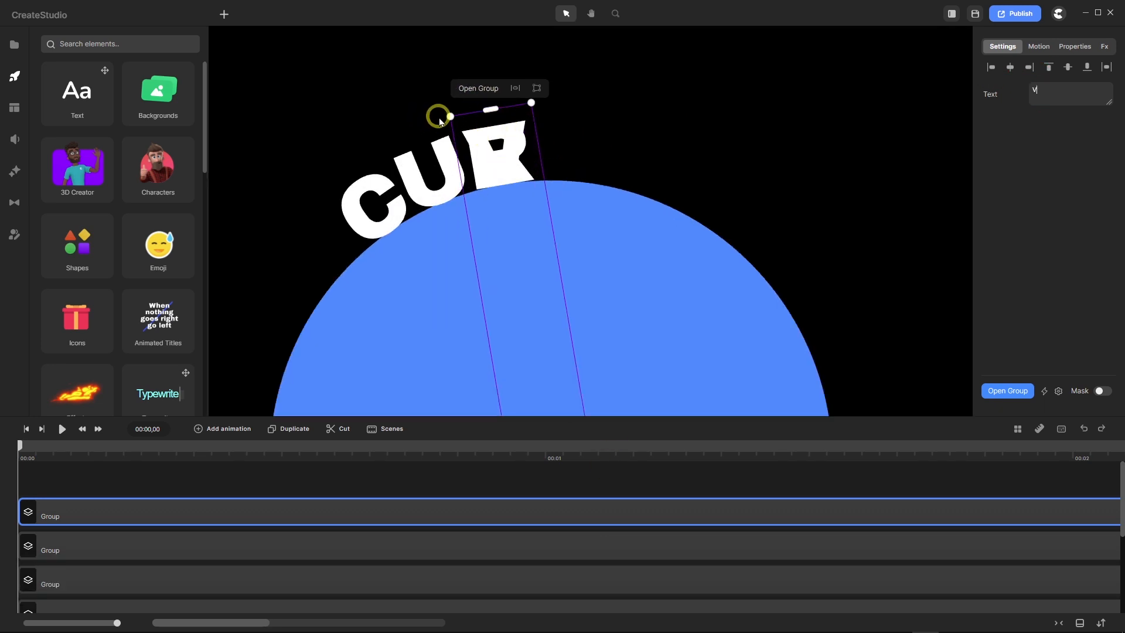
{"action": "left_click_drag", "start_coordinate": [442, 117], "coordinate": [513, 104]}
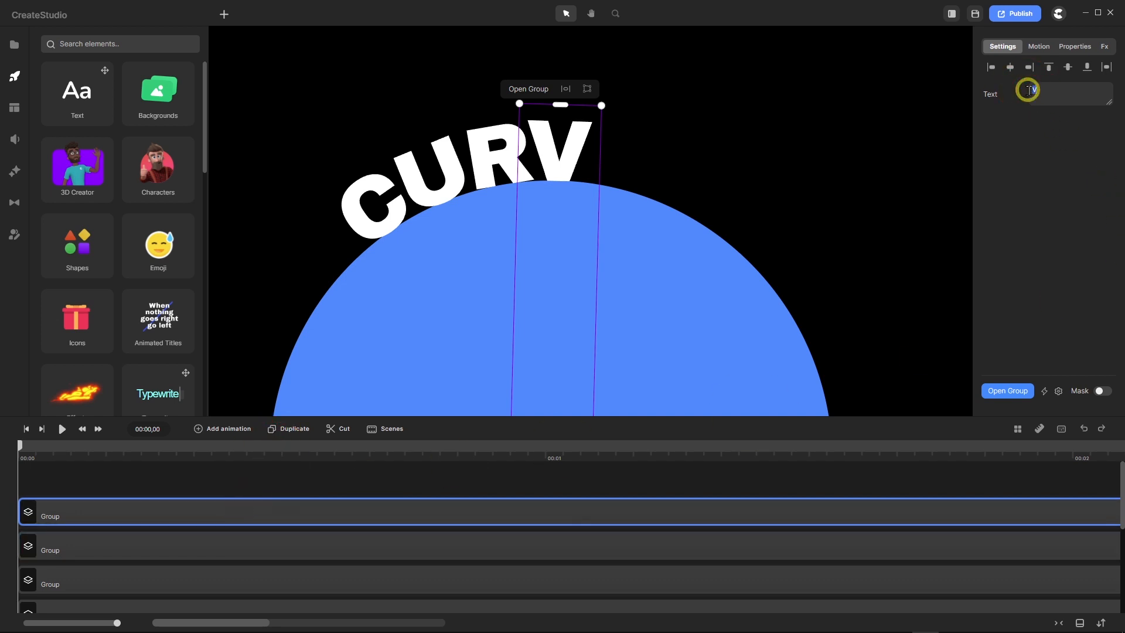
Add the letters E and D after the V by duplicating the newest group, changing each copy's text, and rotating it clockwise into place.
{"action": "type", "text": "E"}
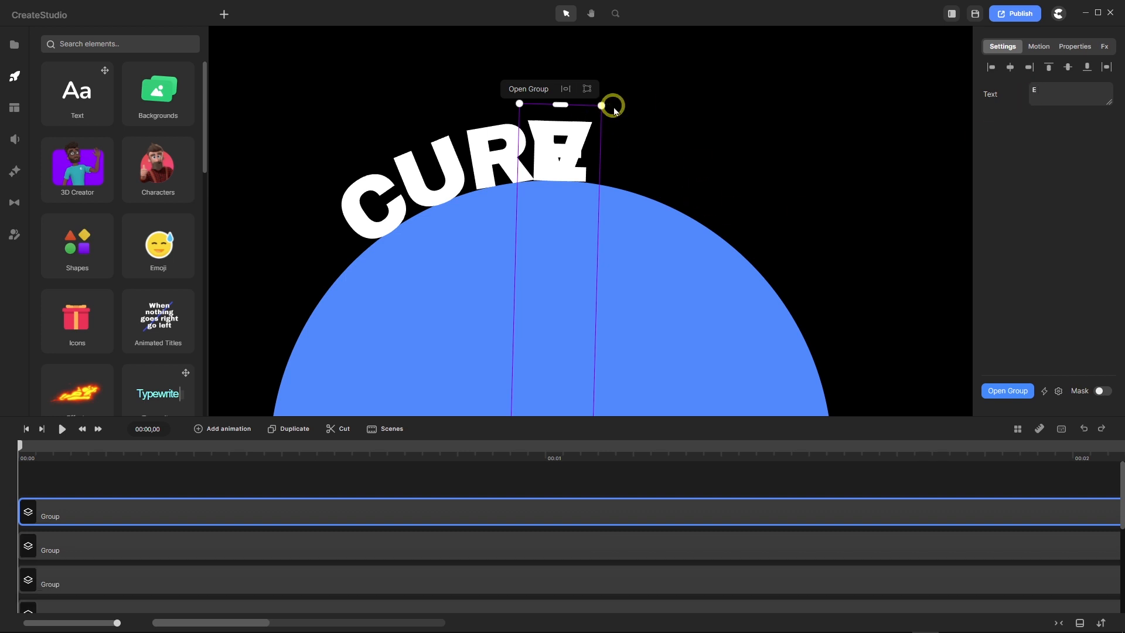
{"action": "left_click_drag", "start_coordinate": [613, 105], "coordinate": [669, 136]}
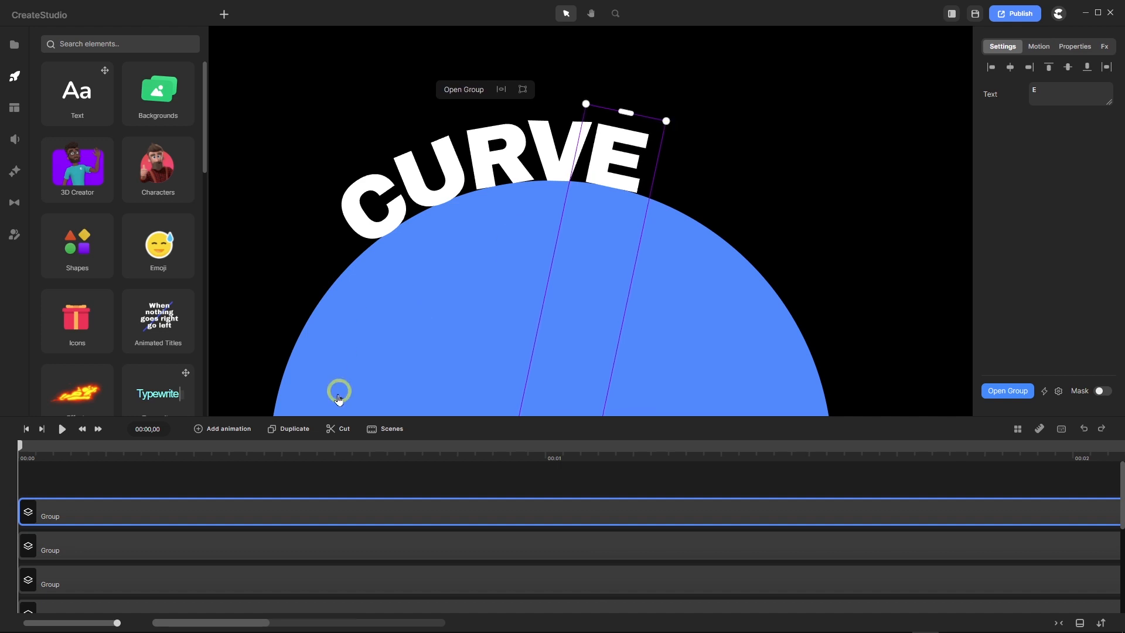
{"action": "left_click", "coordinate": [293, 428]}
{"action": "double_click", "coordinate": [1032, 86]}
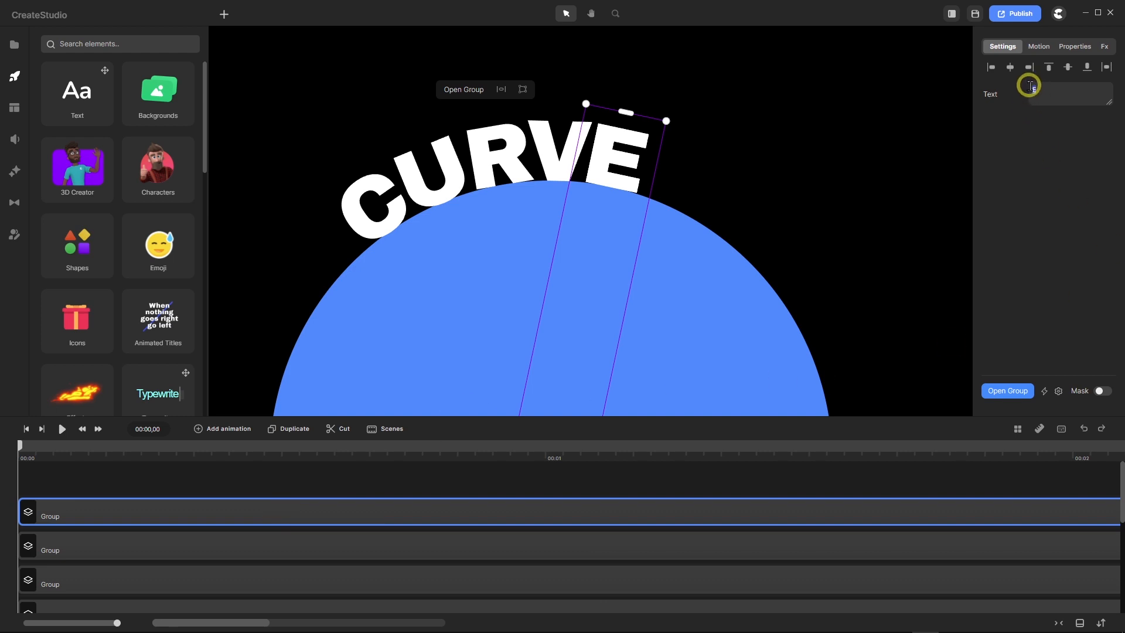
{"action": "type", "text": "D"}
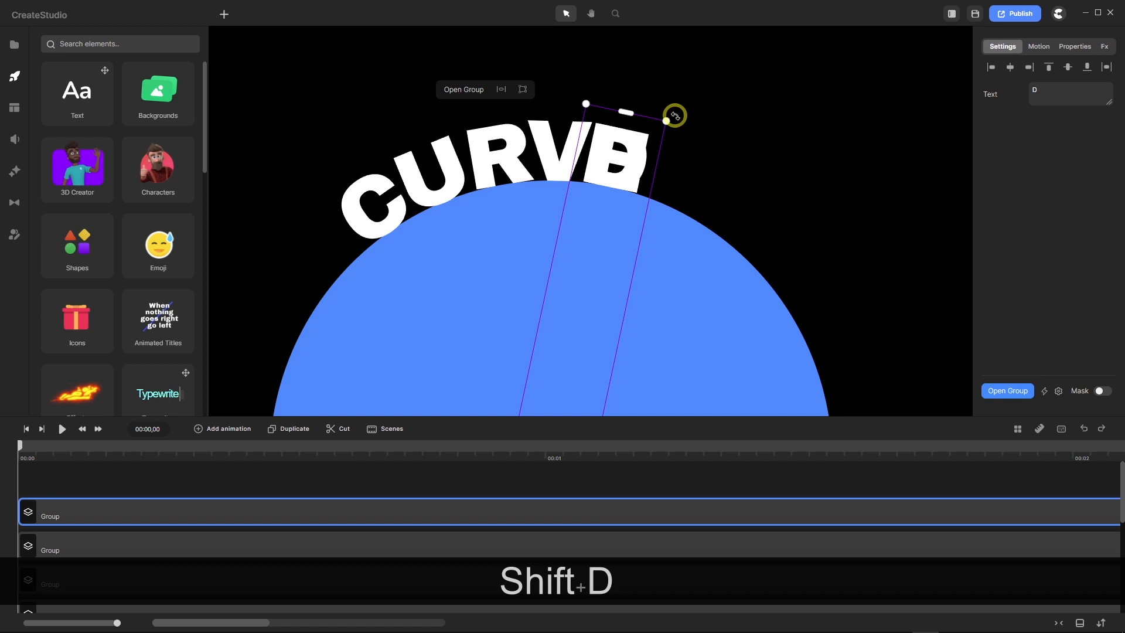
{"action": "left_click_drag", "start_coordinate": [673, 113], "coordinate": [735, 169]}
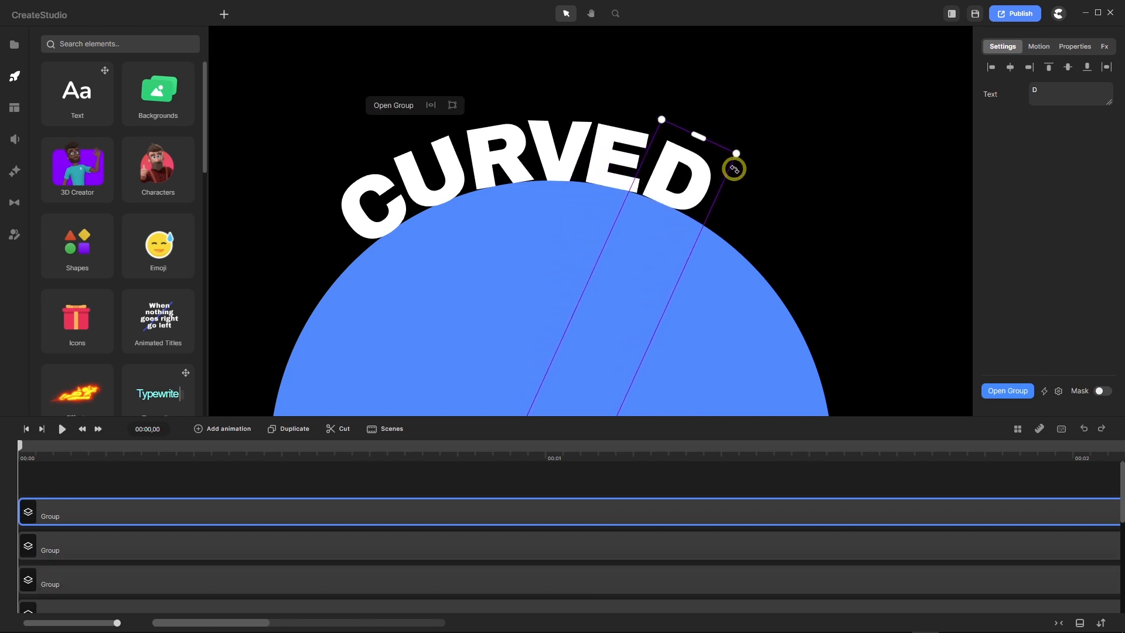
{"action": "left_click_drag", "start_coordinate": [734, 170], "coordinate": [746, 148]}
{"action": "left_click", "coordinate": [690, 175]}
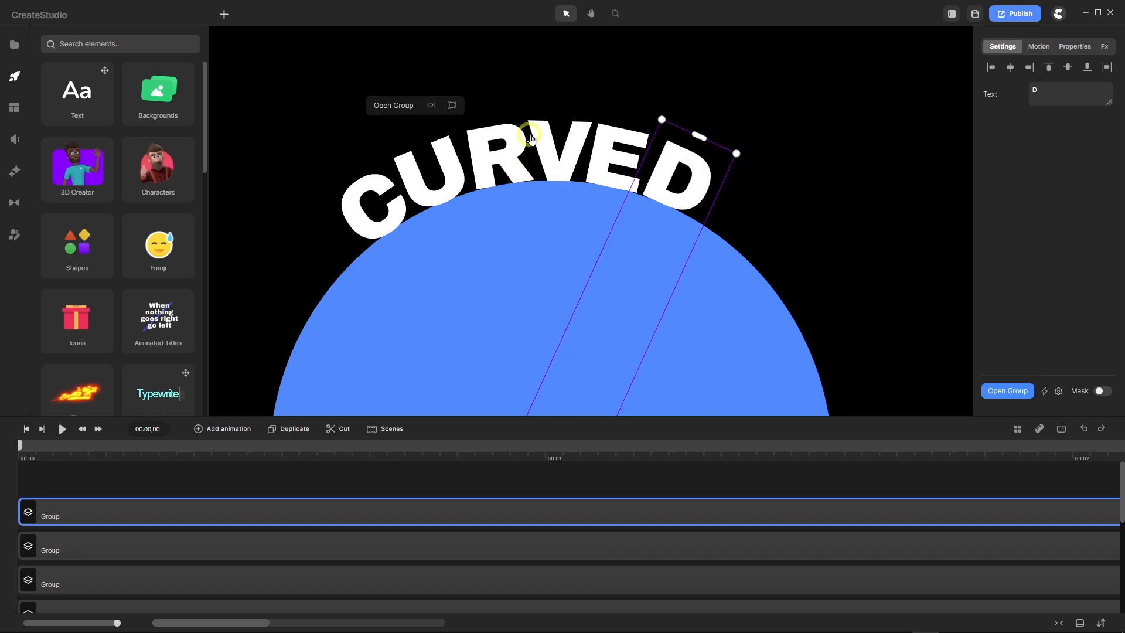
Turn on Snap to Grid and set the grid size to 48 px.
{"action": "scroll", "coordinate": [532, 132], "scroll_direction": "down", "scroll_amount": 3}
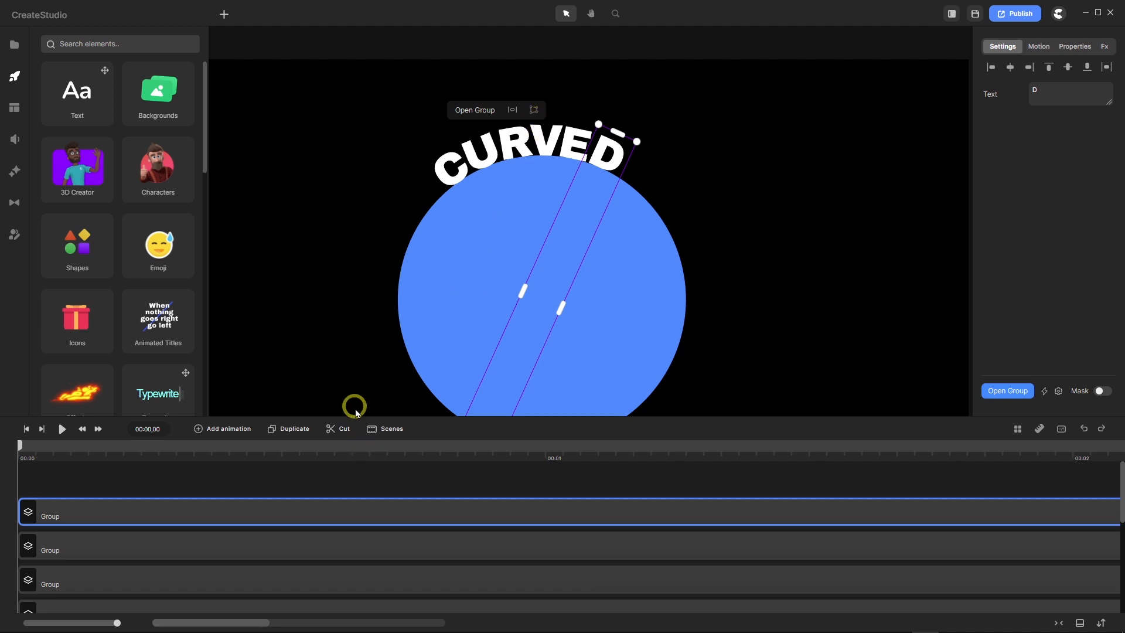
{"action": "left_click_drag", "start_coordinate": [352, 417], "coordinate": [351, 416]}
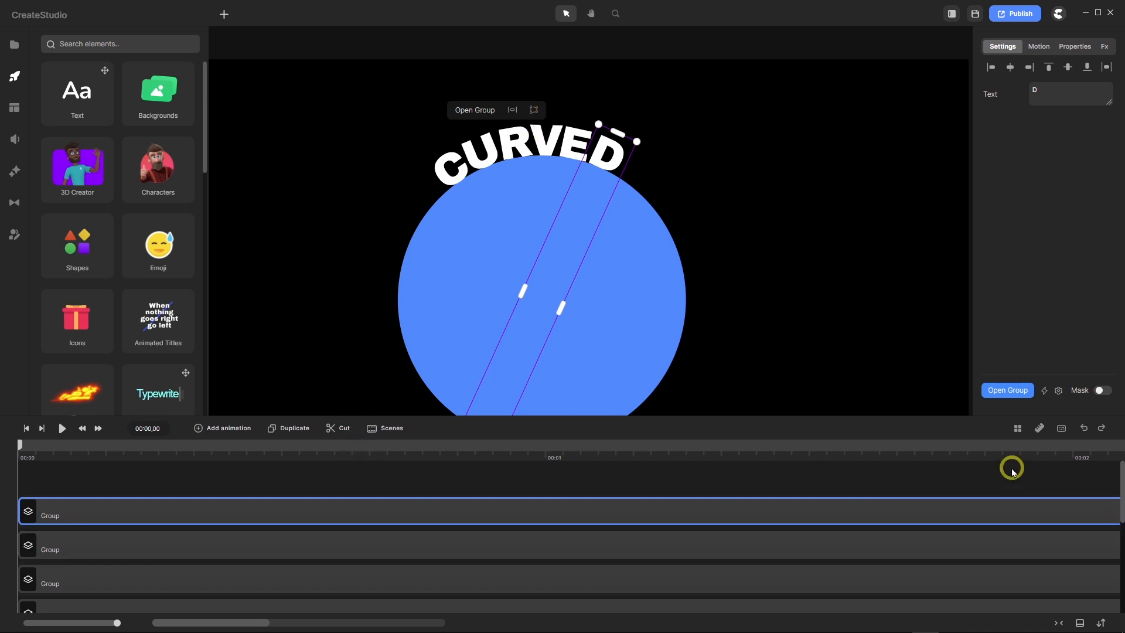
{"action": "left_click", "coordinate": [1018, 430]}
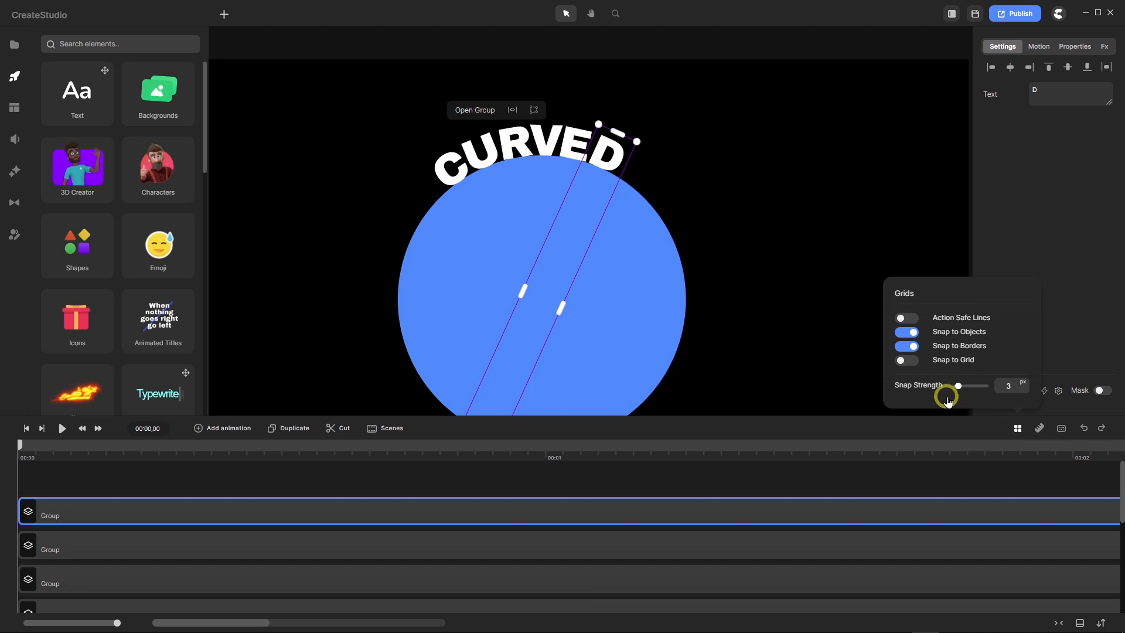
{"action": "left_click", "coordinate": [910, 360]}
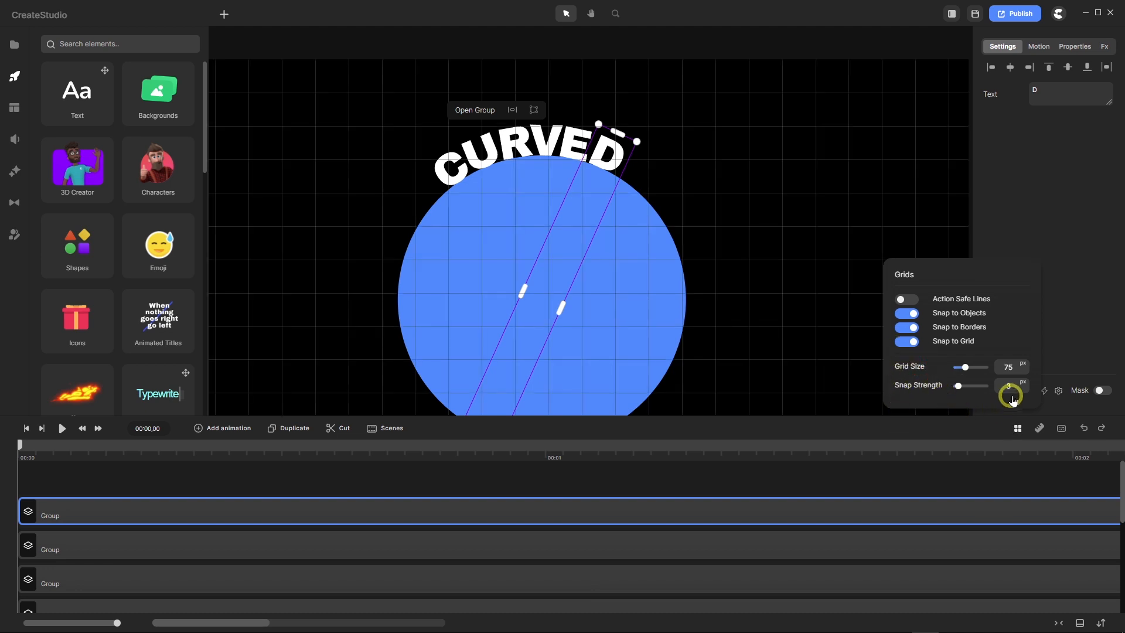
{"action": "left_click_drag", "start_coordinate": [965, 366], "coordinate": [960, 364]}
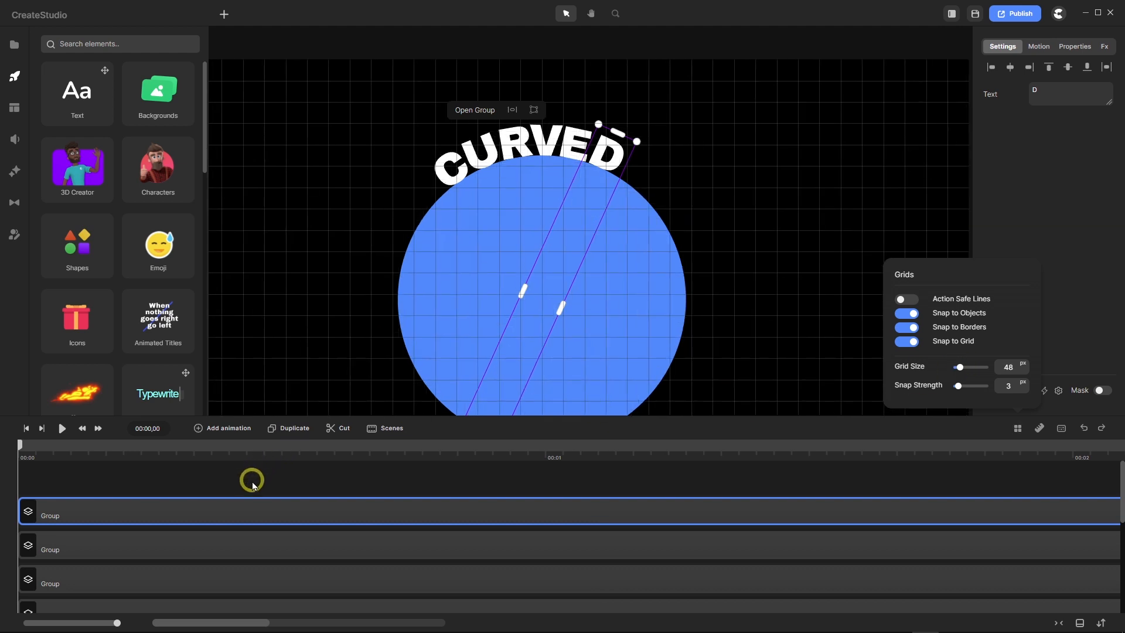
Select all six letter groups without the circle and rotate them slightly clockwise together to centre the word over the circle's top.
{"action": "left_click_drag", "start_coordinate": [294, 416], "coordinate": [292, 270]}
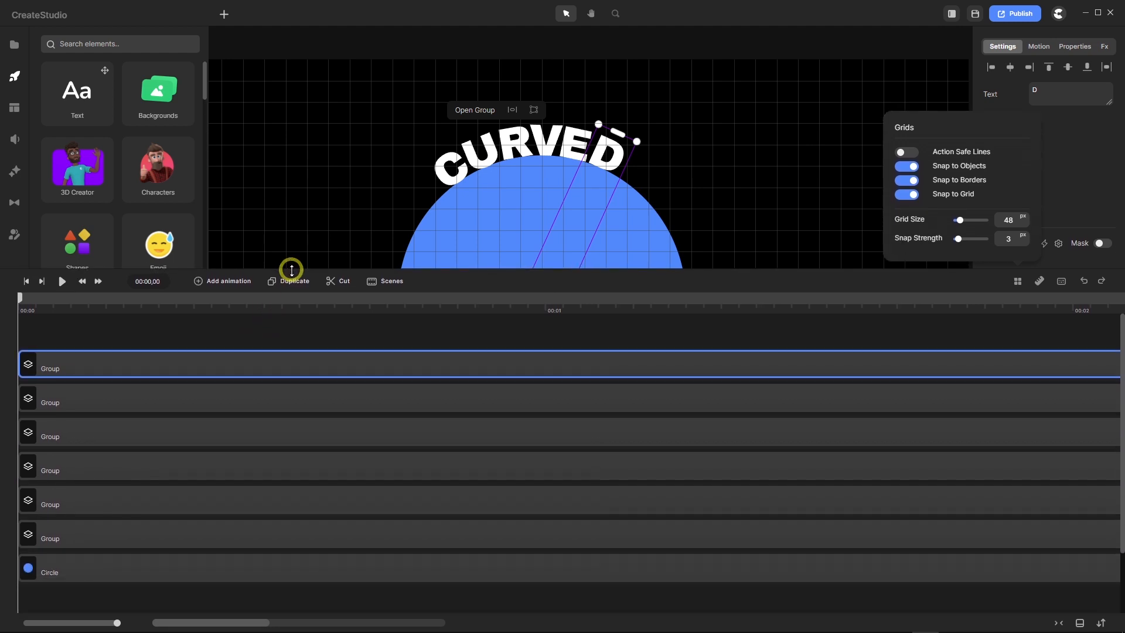
{"action": "left_click_drag", "start_coordinate": [311, 333], "coordinate": [212, 537]}
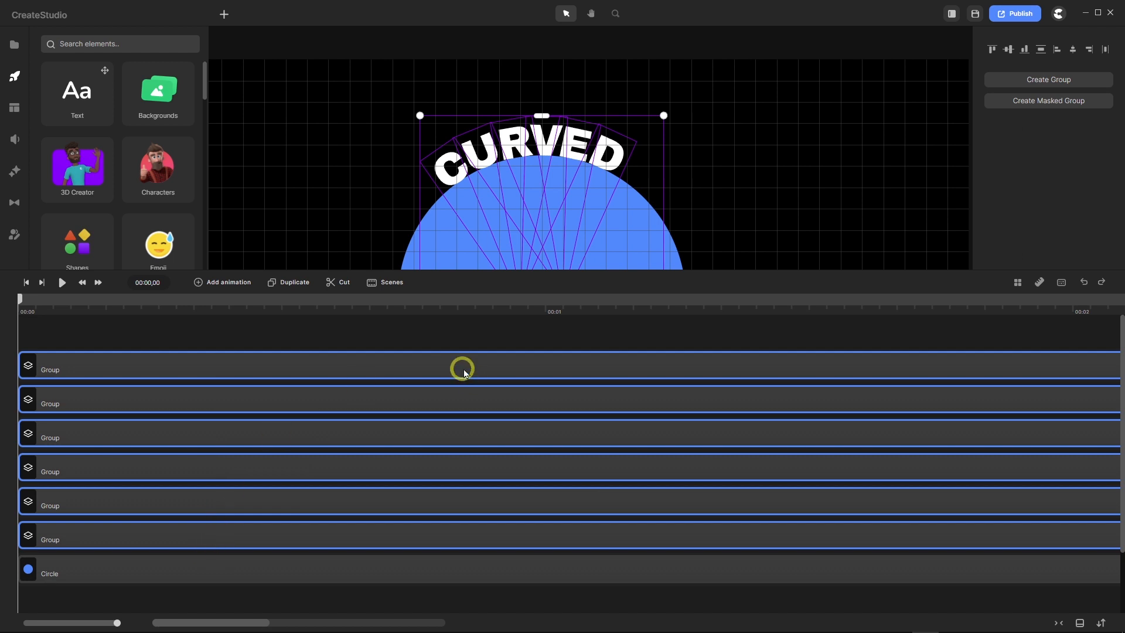
{"action": "left_click_drag", "start_coordinate": [409, 270], "coordinate": [403, 432]}
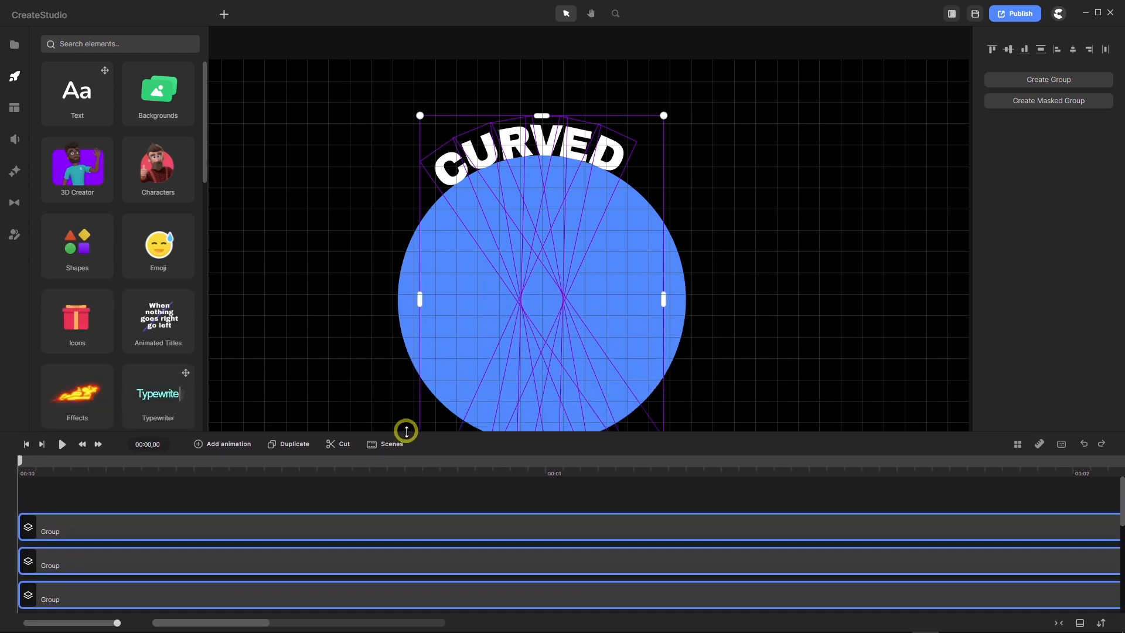
{"action": "scroll", "coordinate": [509, 123], "scroll_direction": "up", "scroll_amount": 4}
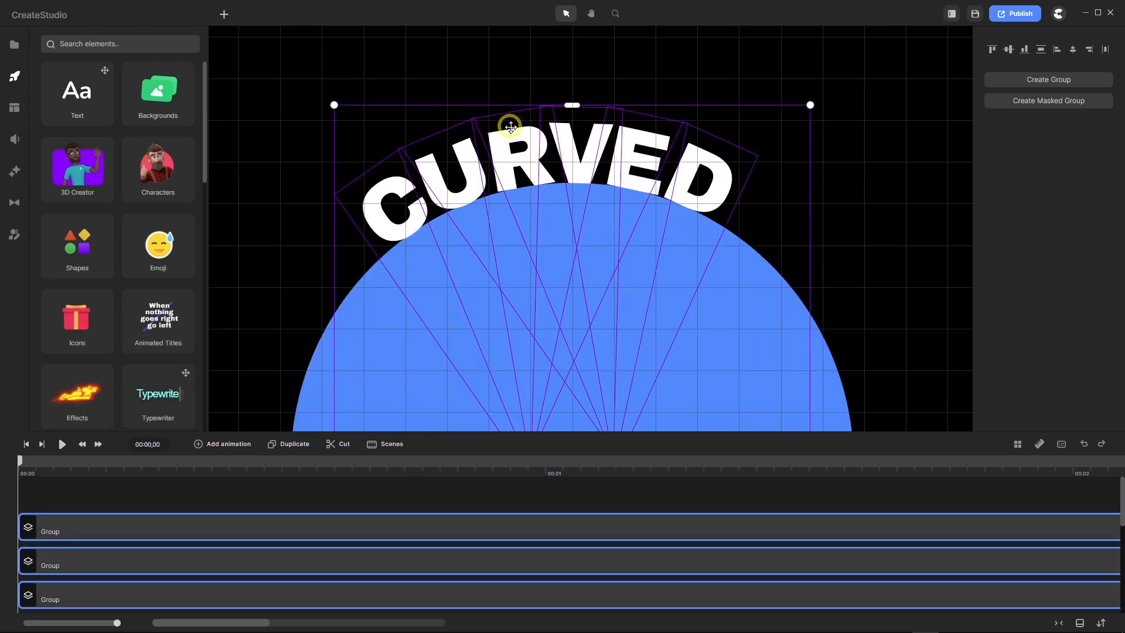
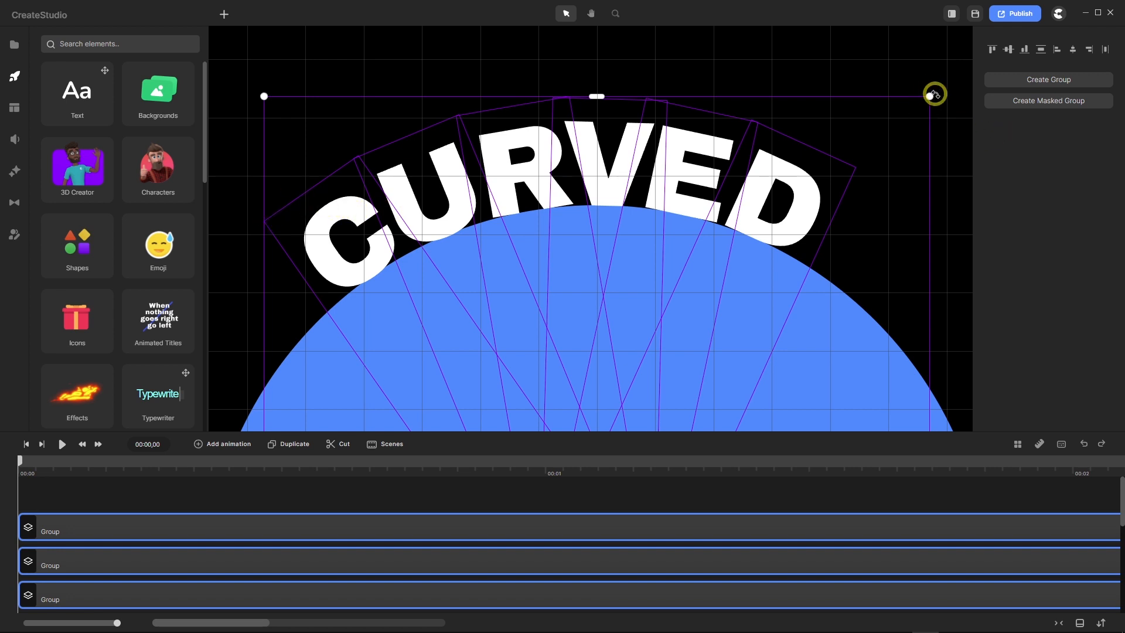
{"action": "left_click_drag", "start_coordinate": [942, 95], "coordinate": [967, 136]}
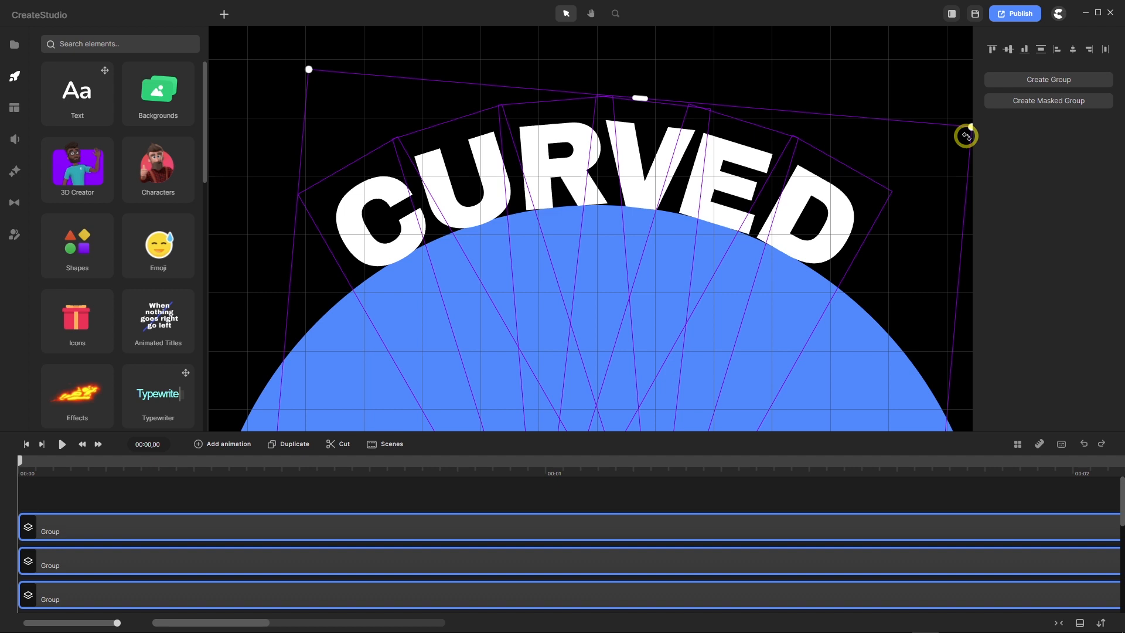
{"action": "left_click_drag", "start_coordinate": [966, 136], "coordinate": [967, 137]}
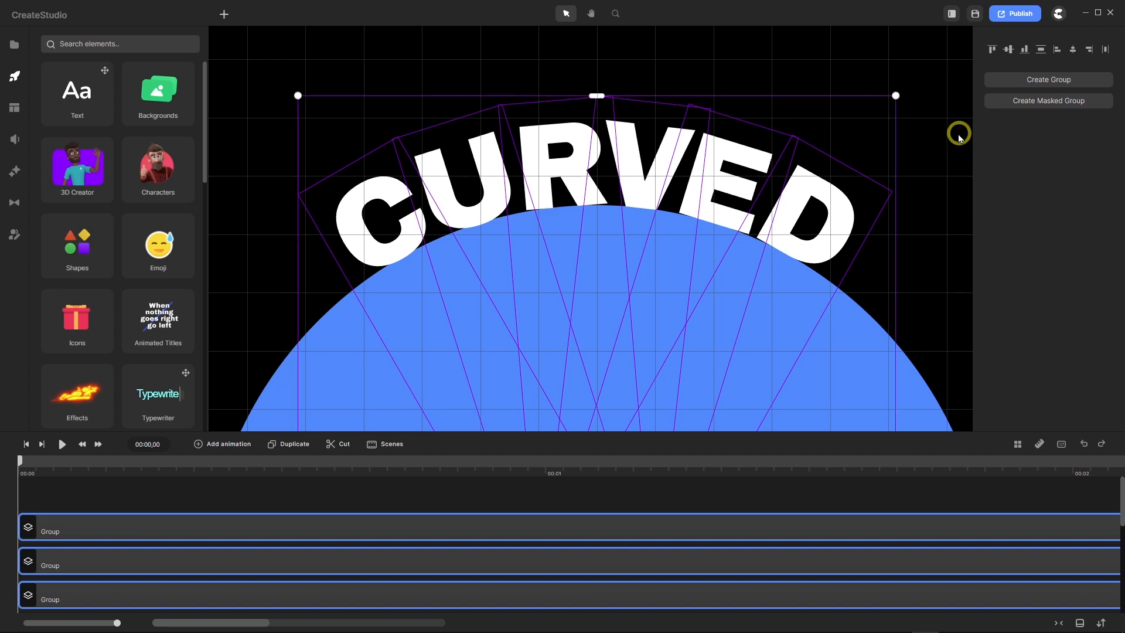
Deselect the letter groups and turn off Snap to Grid.
{"action": "scroll", "coordinate": [600, 143], "scroll_direction": "down", "scroll_amount": 5}
{"action": "scroll", "coordinate": [600, 141], "scroll_direction": "down", "scroll_amount": 4}
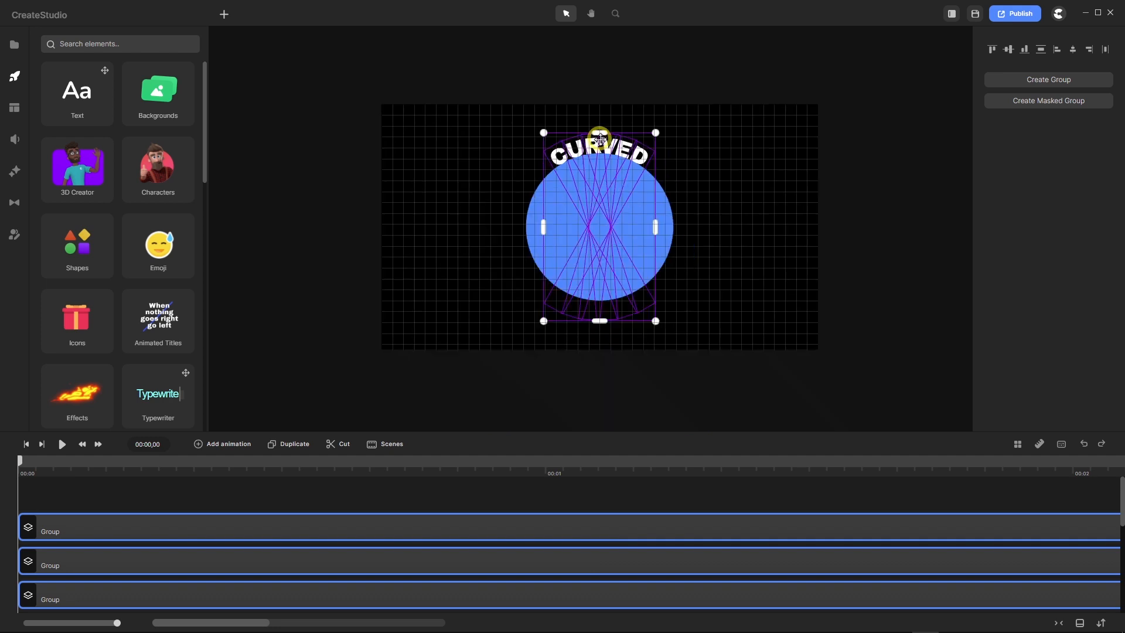
{"action": "scroll", "coordinate": [602, 211], "scroll_direction": "up", "scroll_amount": 5}
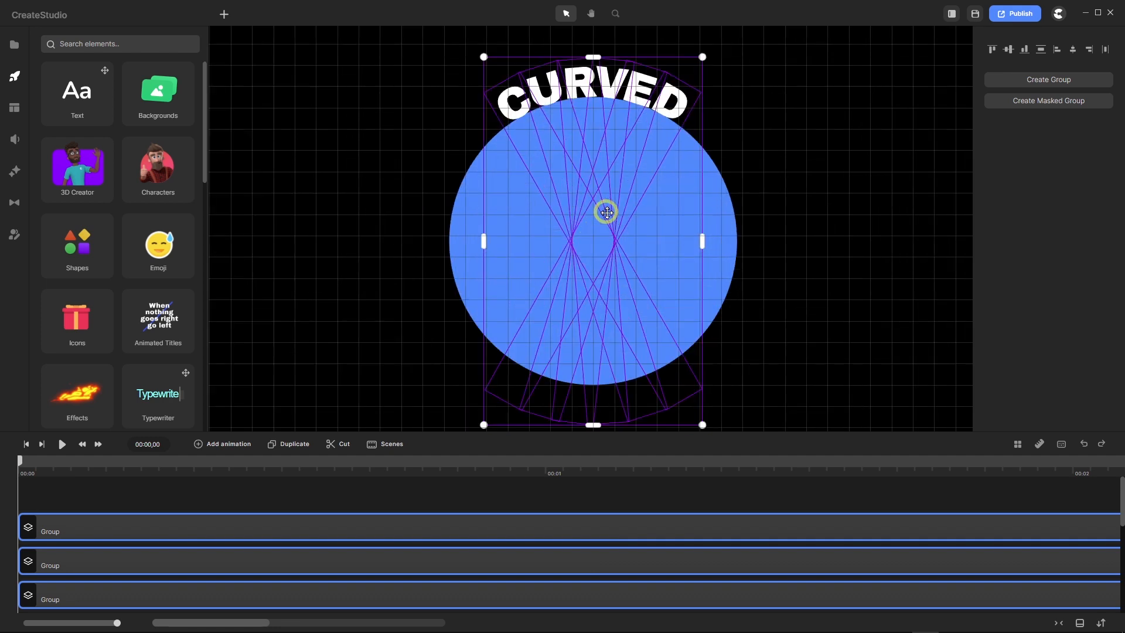
{"action": "left_click", "coordinate": [412, 497]}
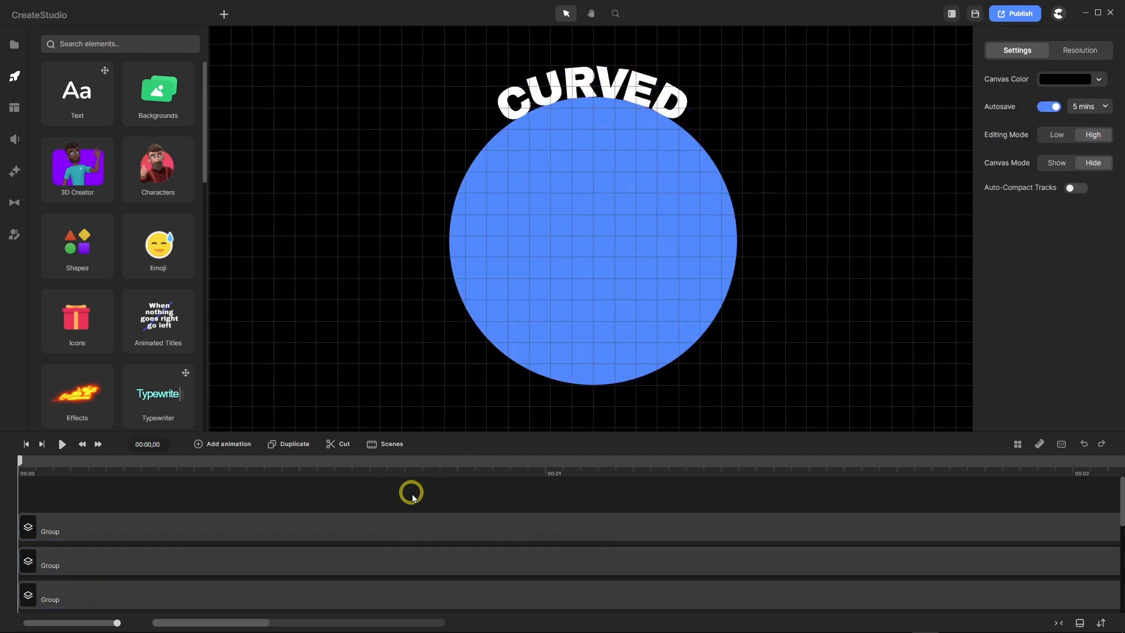
{"action": "left_click", "coordinate": [1017, 445]}
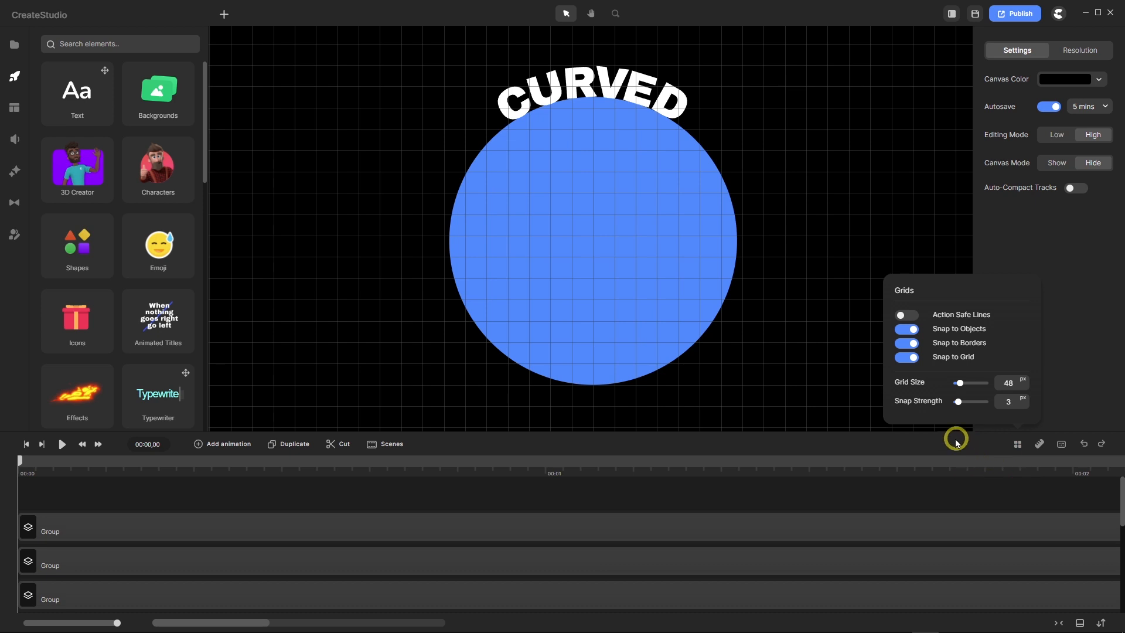
{"action": "left_click", "coordinate": [905, 357]}
{"action": "scroll", "coordinate": [543, 254], "scroll_direction": "down", "scroll_amount": 3}
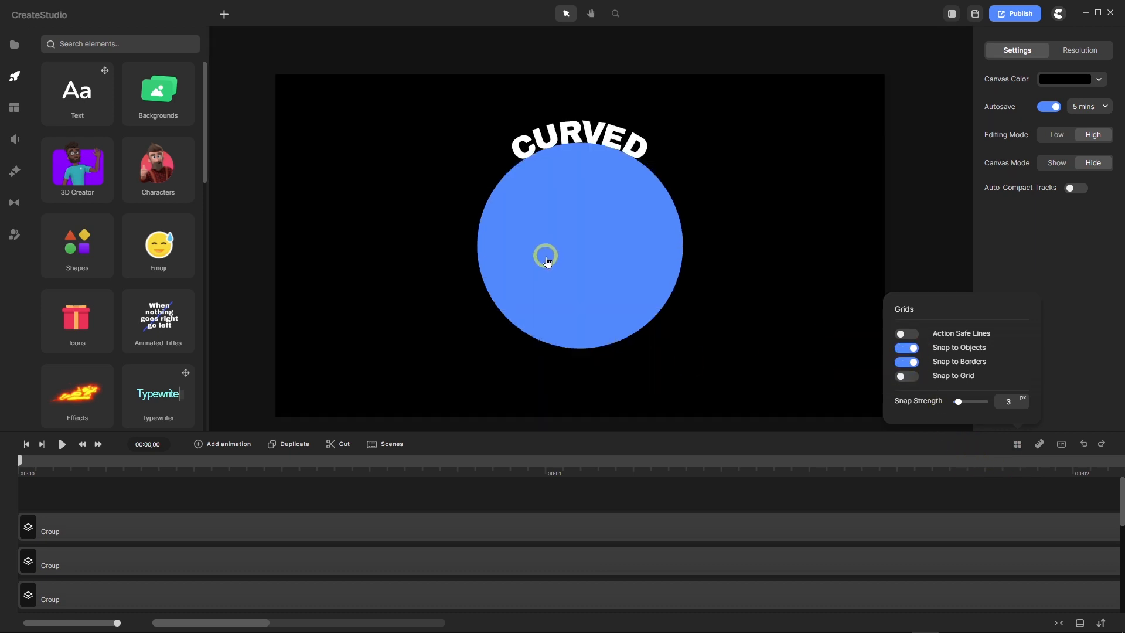
{"action": "scroll", "coordinate": [574, 265], "scroll_direction": "up", "scroll_amount": 2}
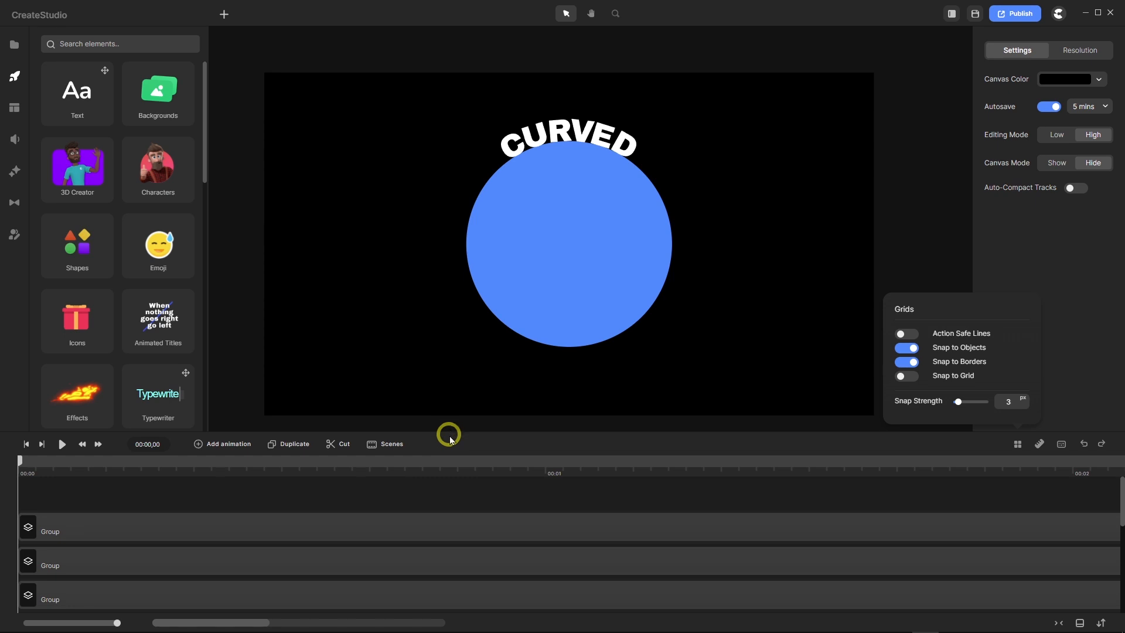
Select all six letter groups without the circle and combine them into one group.
{"action": "left_click_drag", "start_coordinate": [448, 434], "coordinate": [445, 395]}
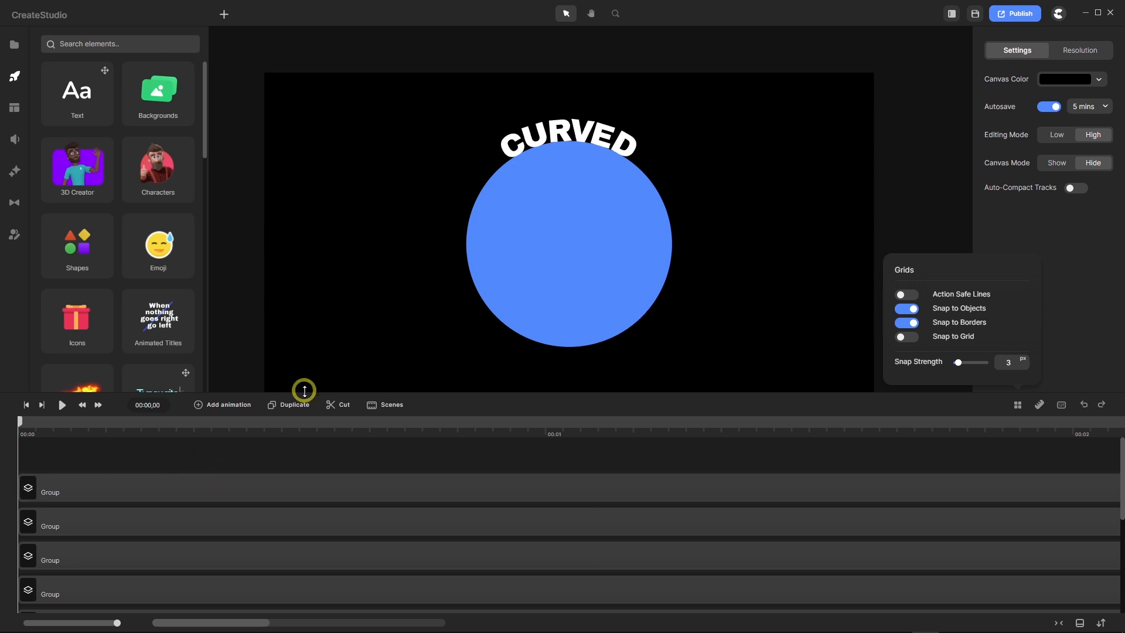
{"action": "left_click_drag", "start_coordinate": [303, 391], "coordinate": [324, 254]}
{"action": "left_click_drag", "start_coordinate": [343, 302], "coordinate": [215, 518]}
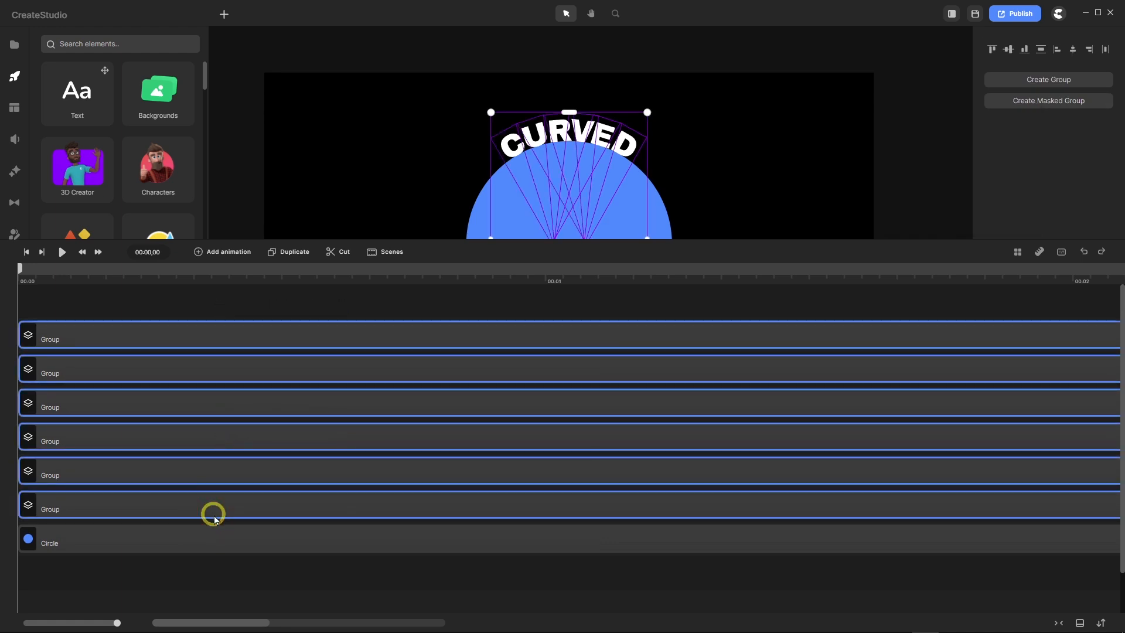
{"action": "key", "text": "ctrl+g"}
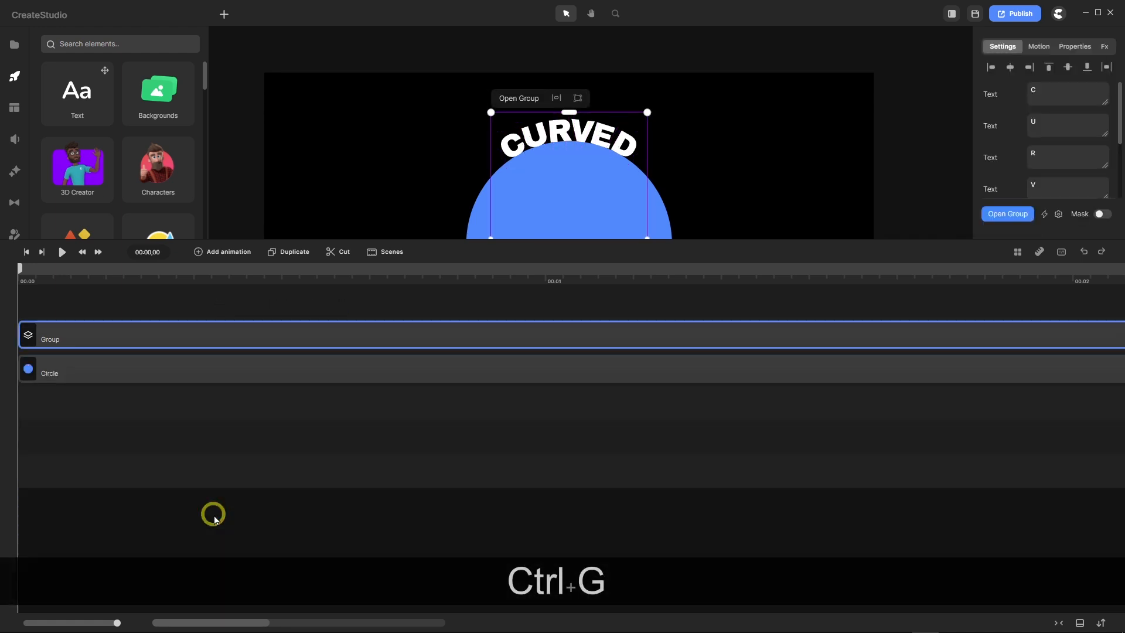
Rename the new group containing the CURVED letters as Top.
{"action": "right_click", "coordinate": [60, 343]}
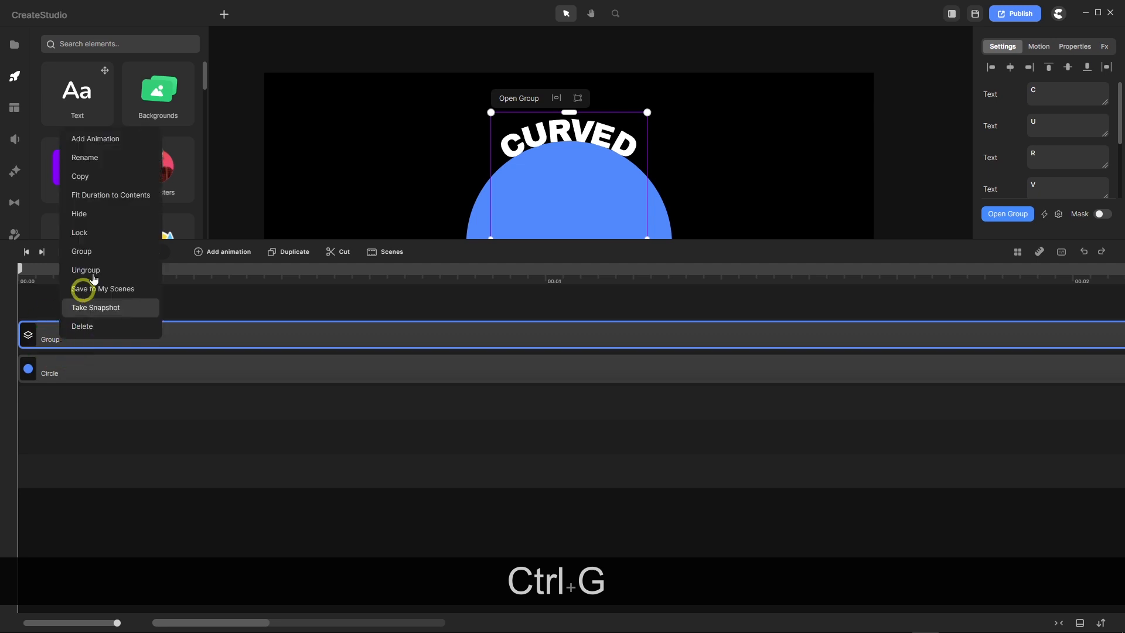
{"action": "left_click", "coordinate": [105, 158]}
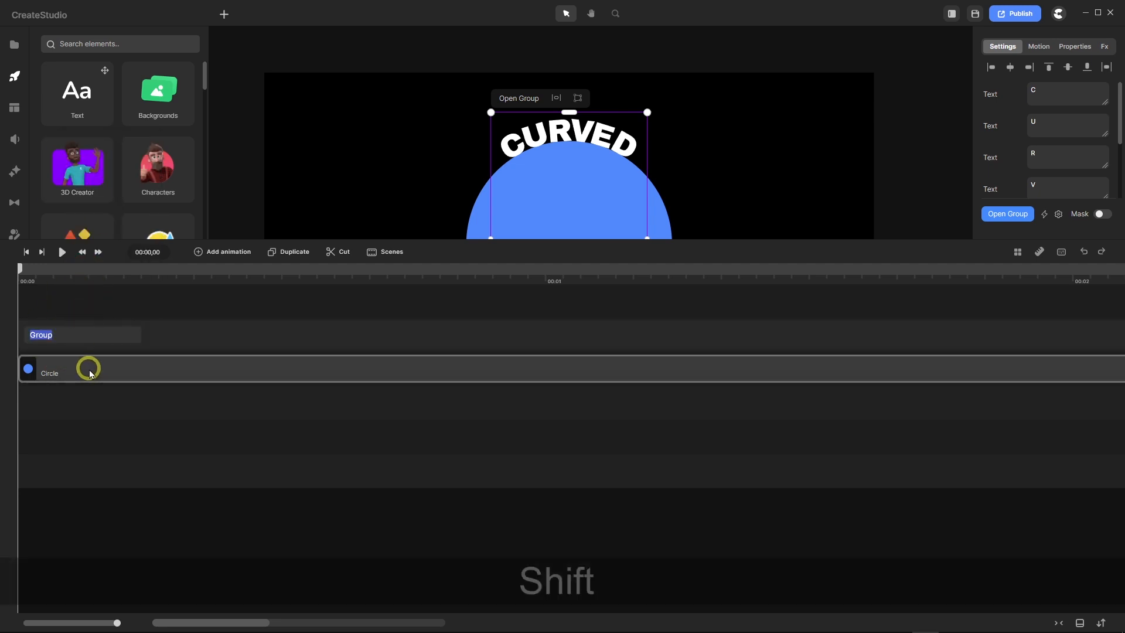
{"action": "type", "text": "Top"}
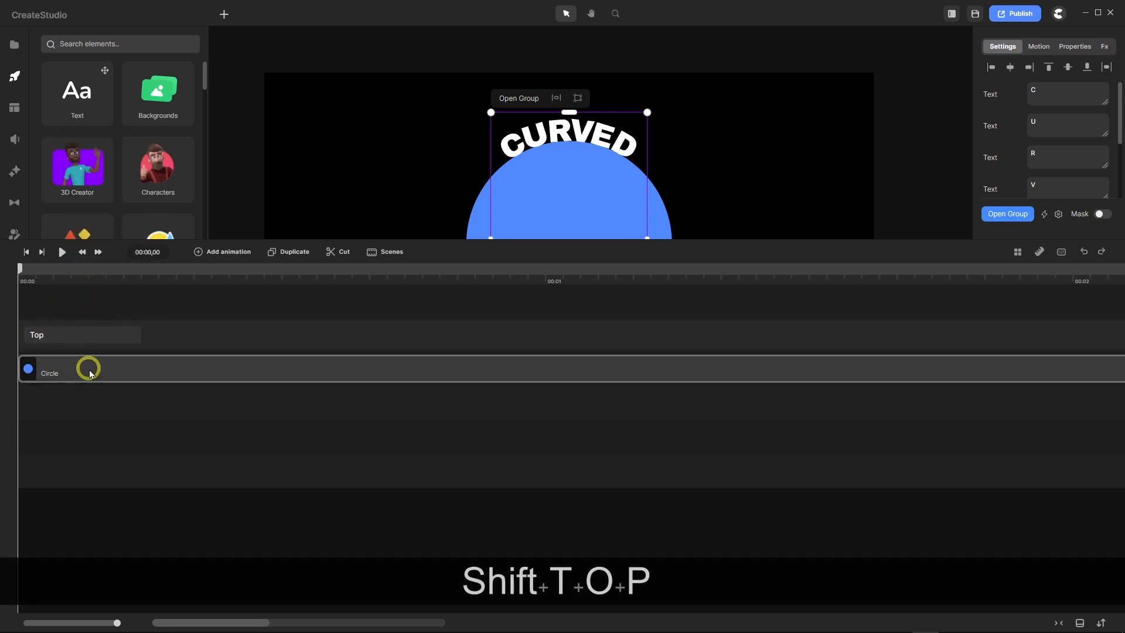
{"action": "key", "text": "Return"}
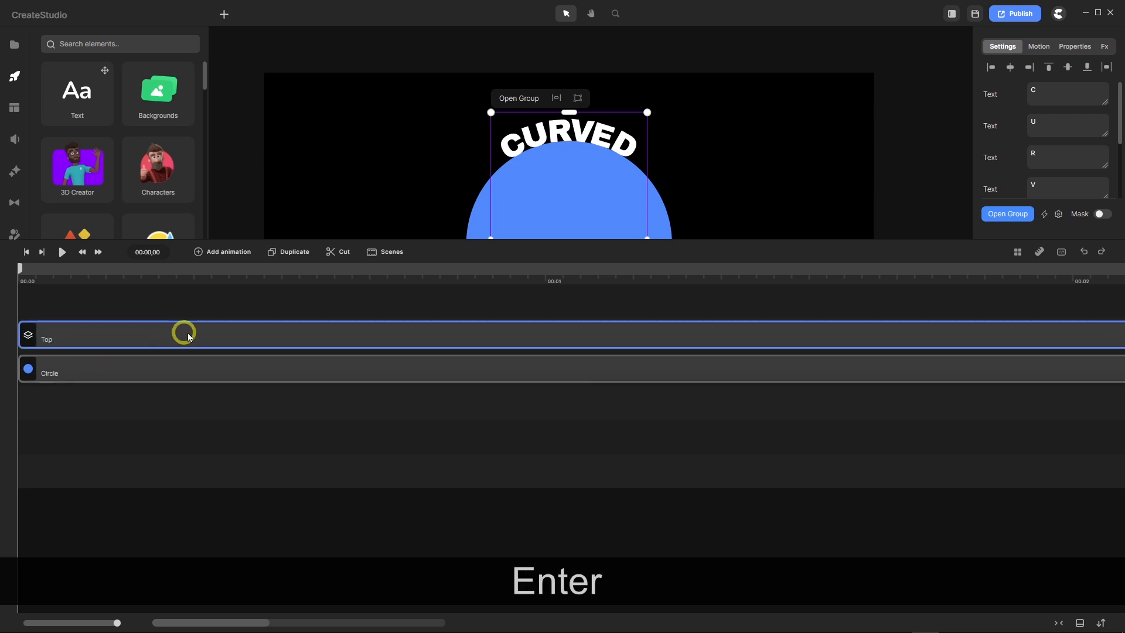
{"action": "left_click_drag", "start_coordinate": [378, 237], "coordinate": [402, 423]}
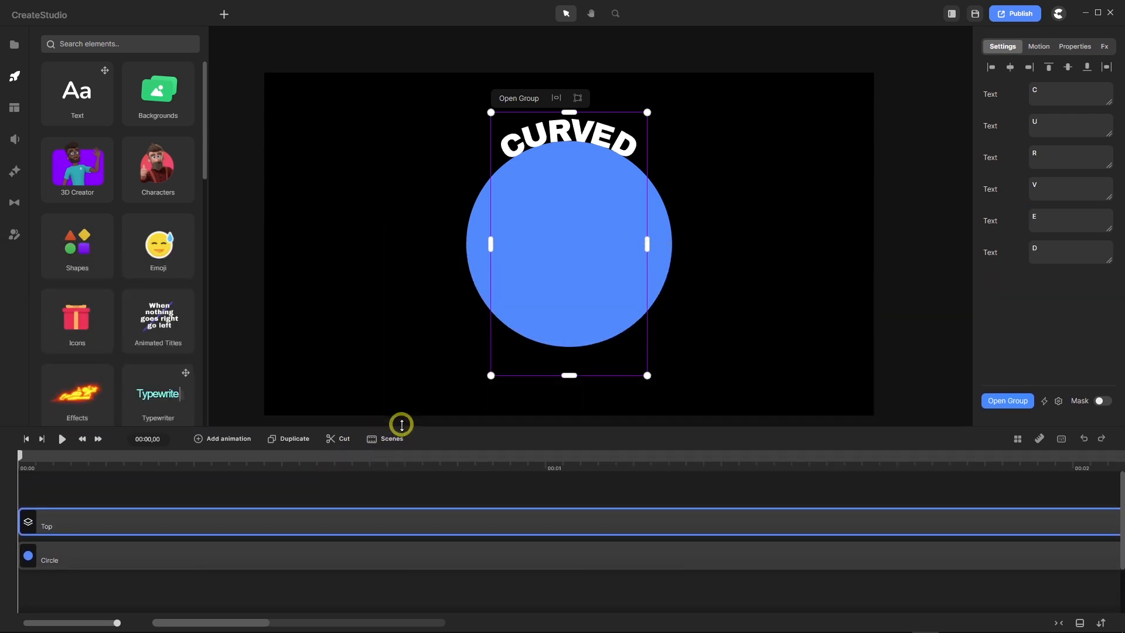
Add a text element reading M and set its horizontal and vertical padding to 0%.
{"action": "left_click", "coordinate": [224, 14]}
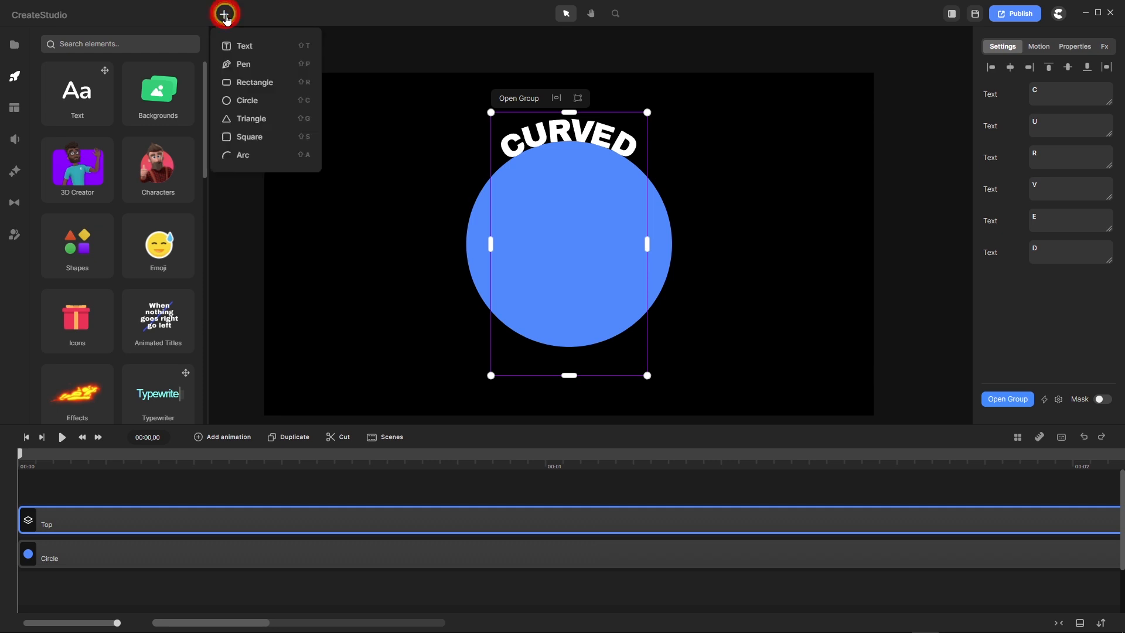
{"action": "left_click", "coordinate": [252, 52]}
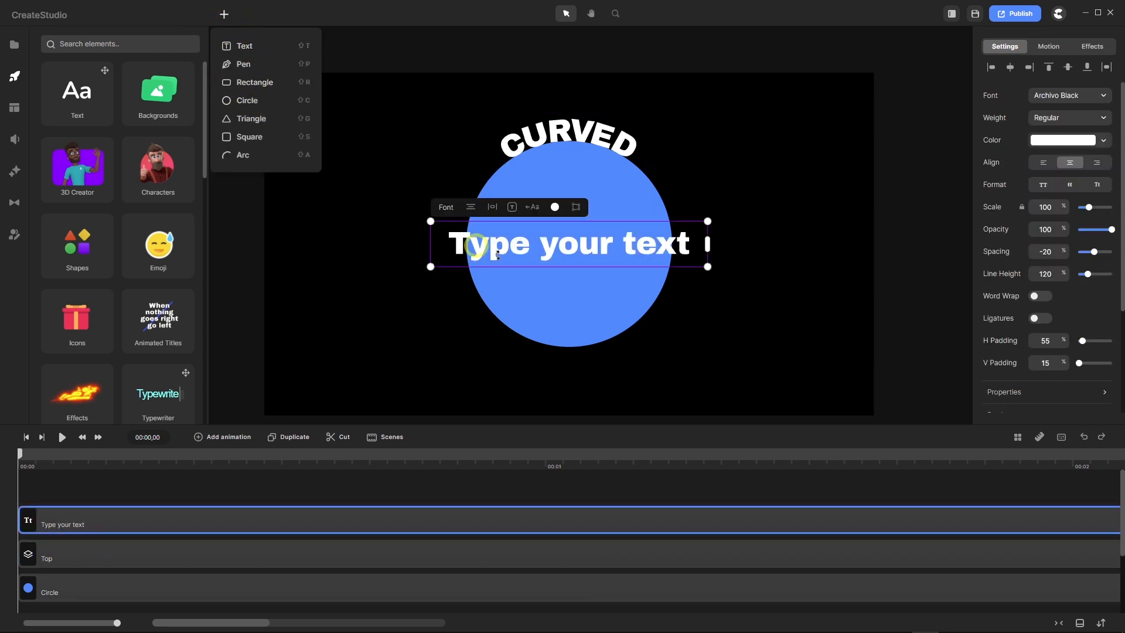
{"action": "double_click", "coordinate": [565, 247]}
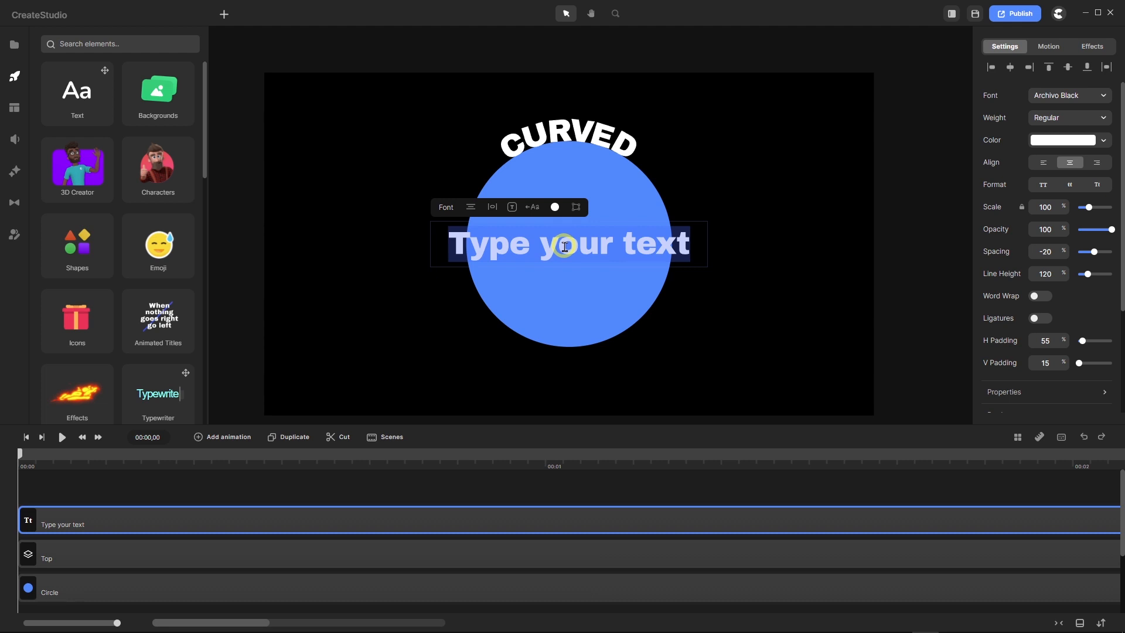
{"action": "type", "text": "M"}
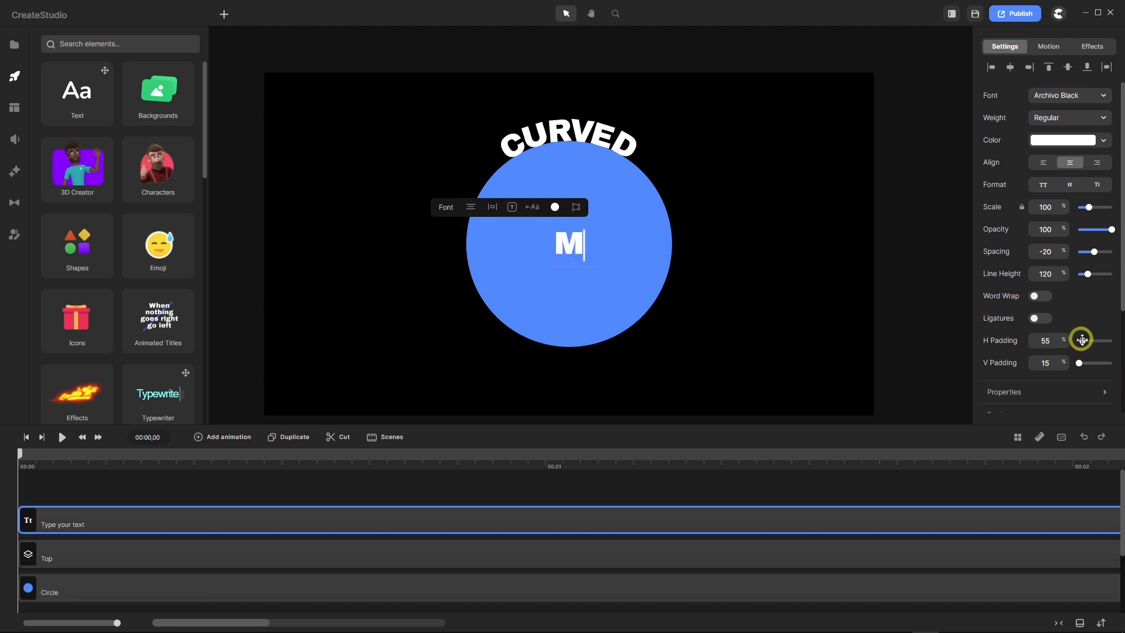
{"action": "left_click_drag", "start_coordinate": [1083, 341], "coordinate": [693, 420]}
{"action": "left_click", "coordinate": [1083, 363]}
{"action": "left_click", "coordinate": [572, 242]}
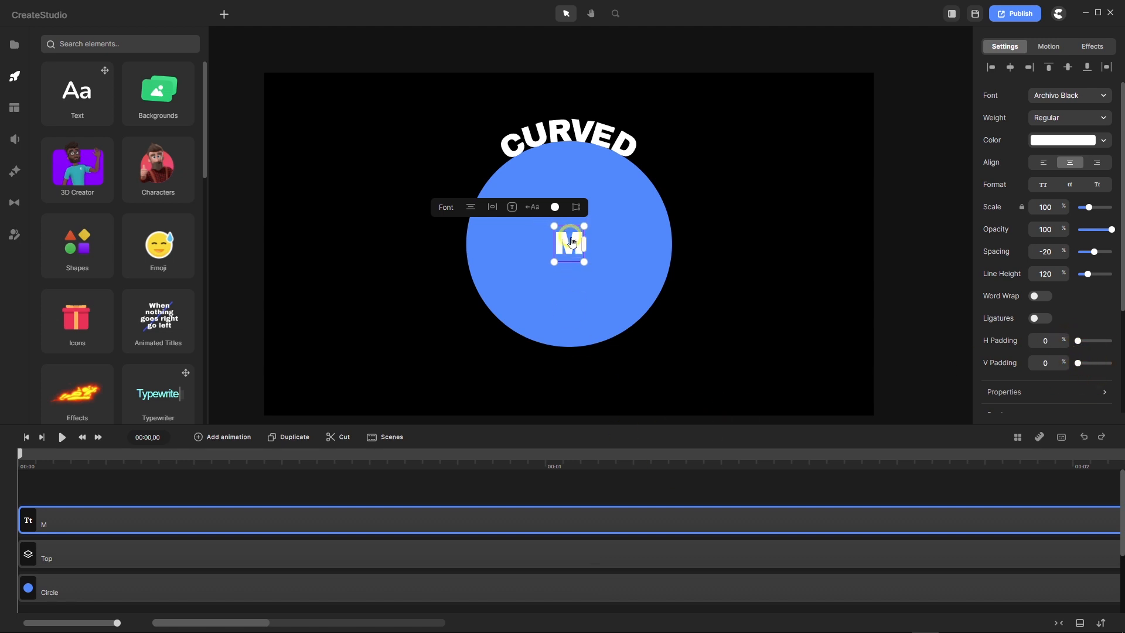
Move the M down until its top touches the circle's bottom edge, and centre it horizontally on the canvas.
{"action": "left_click_drag", "start_coordinate": [571, 243], "coordinate": [568, 355]}
{"action": "scroll", "coordinate": [570, 357], "scroll_direction": "up", "scroll_amount": 5}
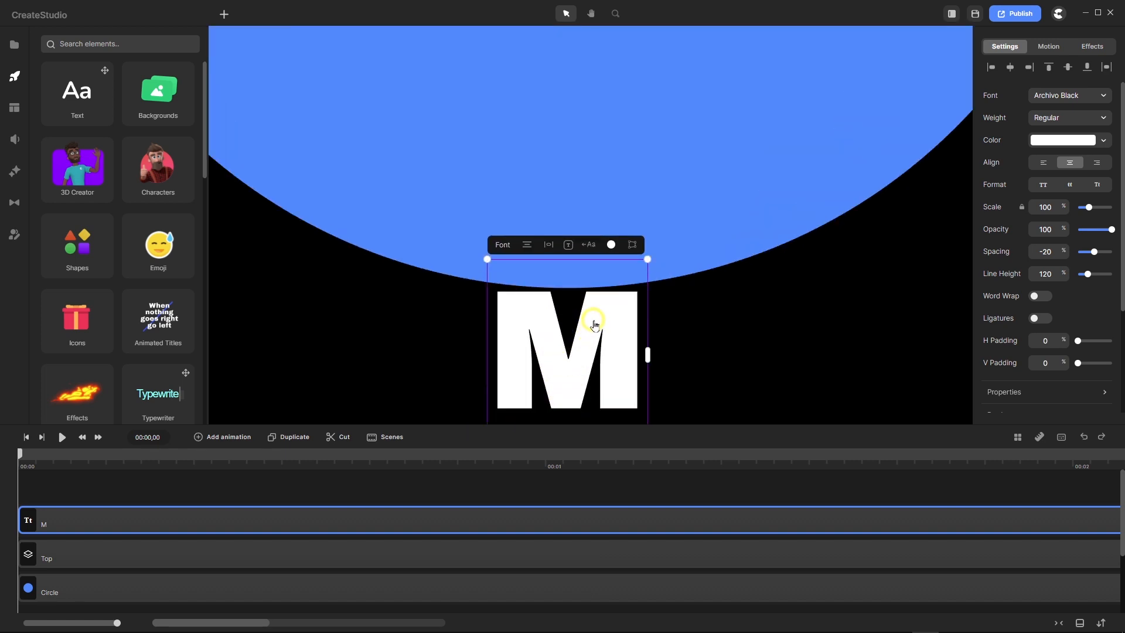
{"action": "left_click_drag", "start_coordinate": [594, 324], "coordinate": [593, 318]}
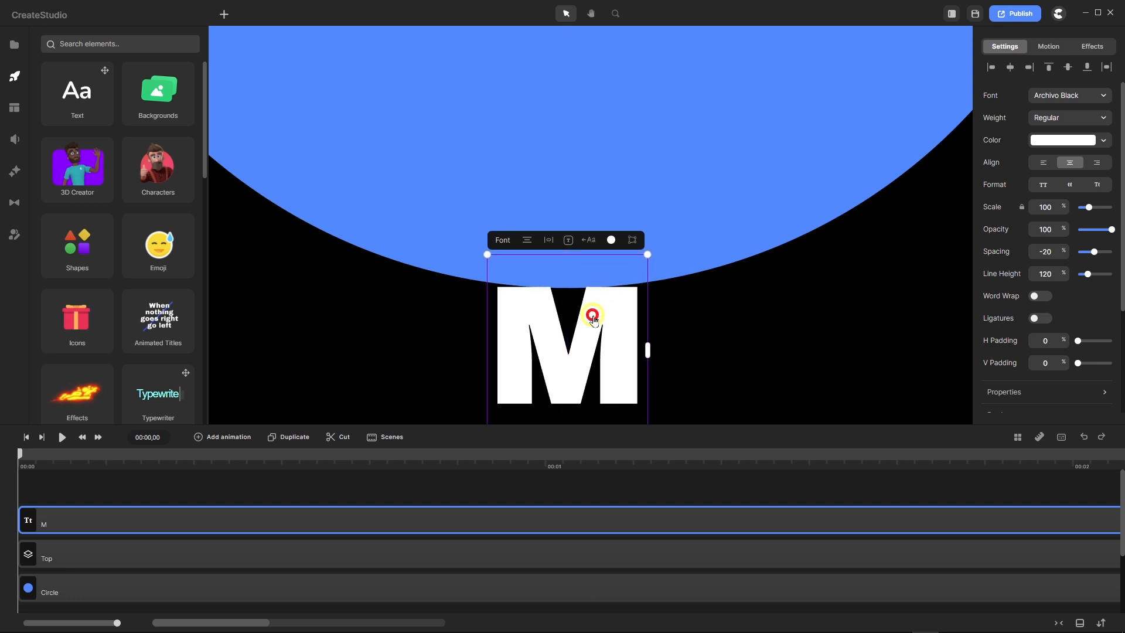
{"action": "left_click", "coordinate": [1010, 68]}
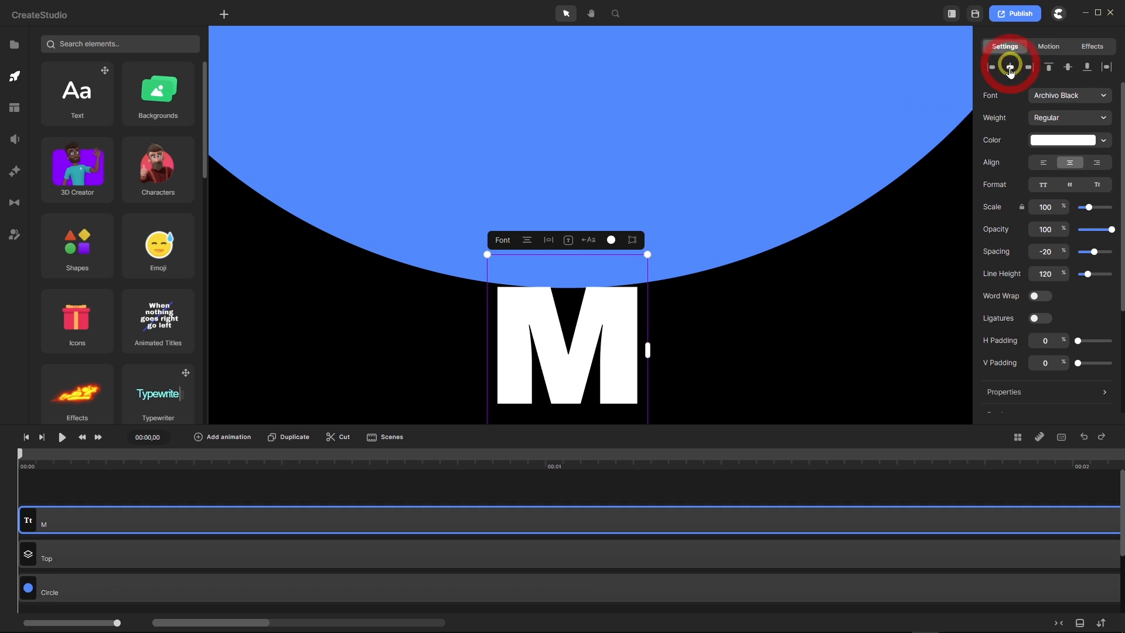
{"action": "scroll", "coordinate": [589, 307], "scroll_direction": "down", "scroll_amount": 3}
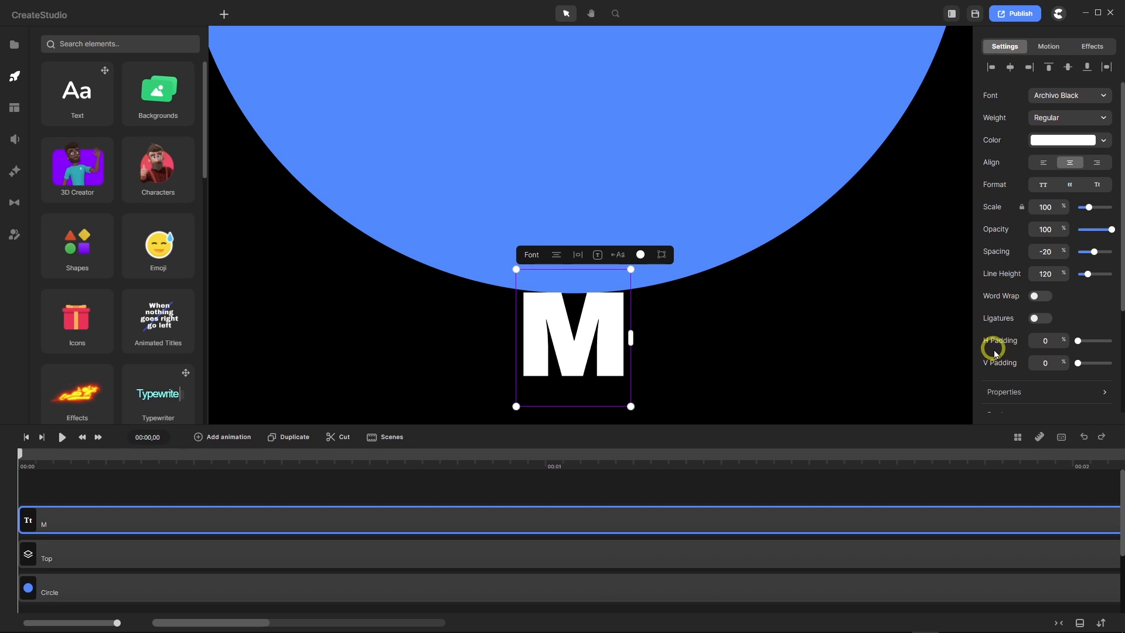
Set the M's vertical position to exactly 361 px and check how it meets the circle's edge.
{"action": "scroll", "coordinate": [1019, 347], "scroll_direction": "down", "scroll_amount": 1}
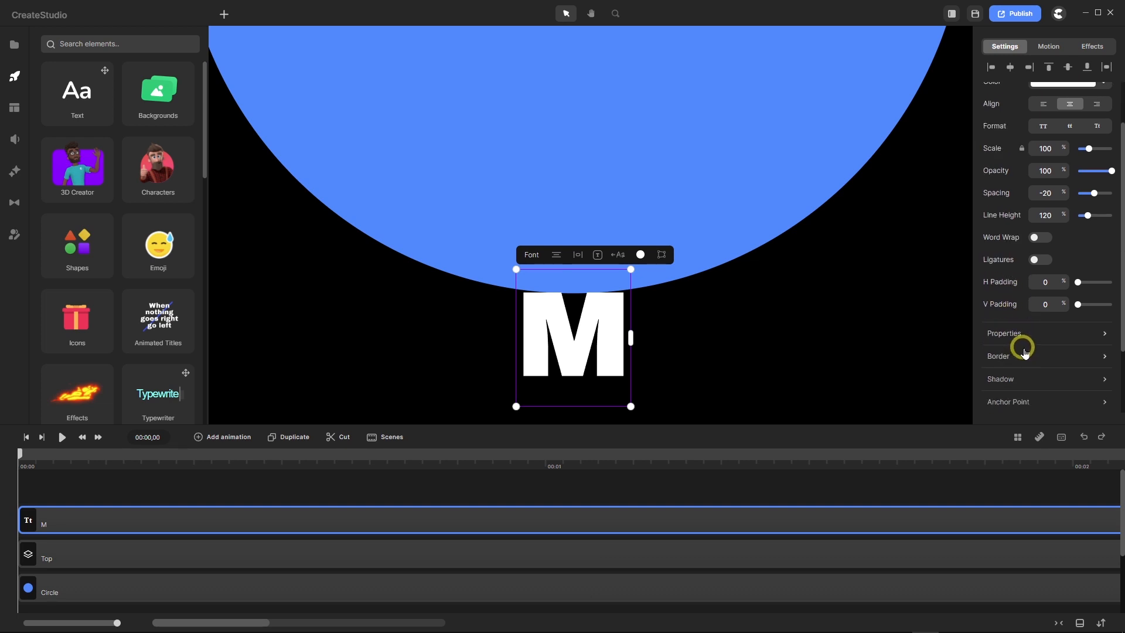
{"action": "left_click", "coordinate": [1102, 334]}
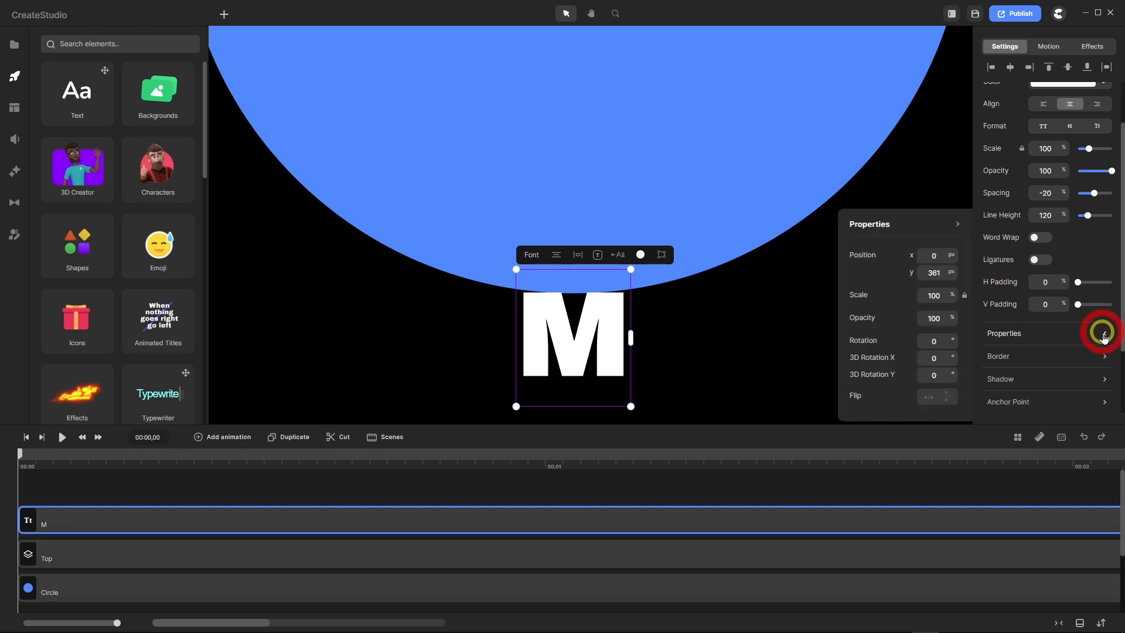
{"action": "double_click", "coordinate": [942, 273]}
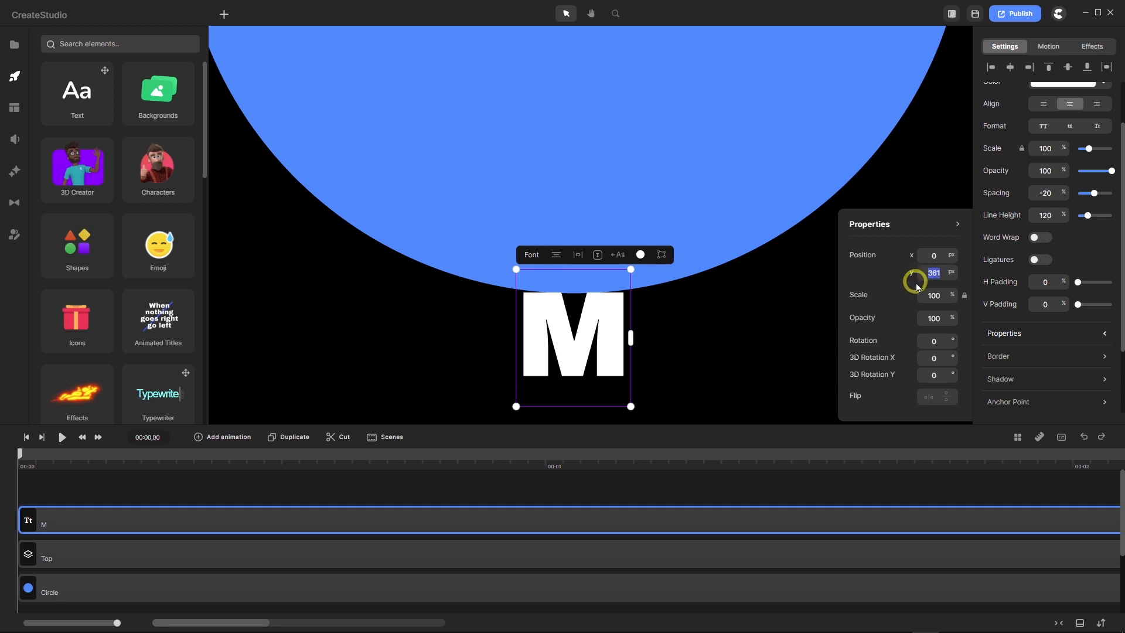
{"action": "type", "text": "3"}
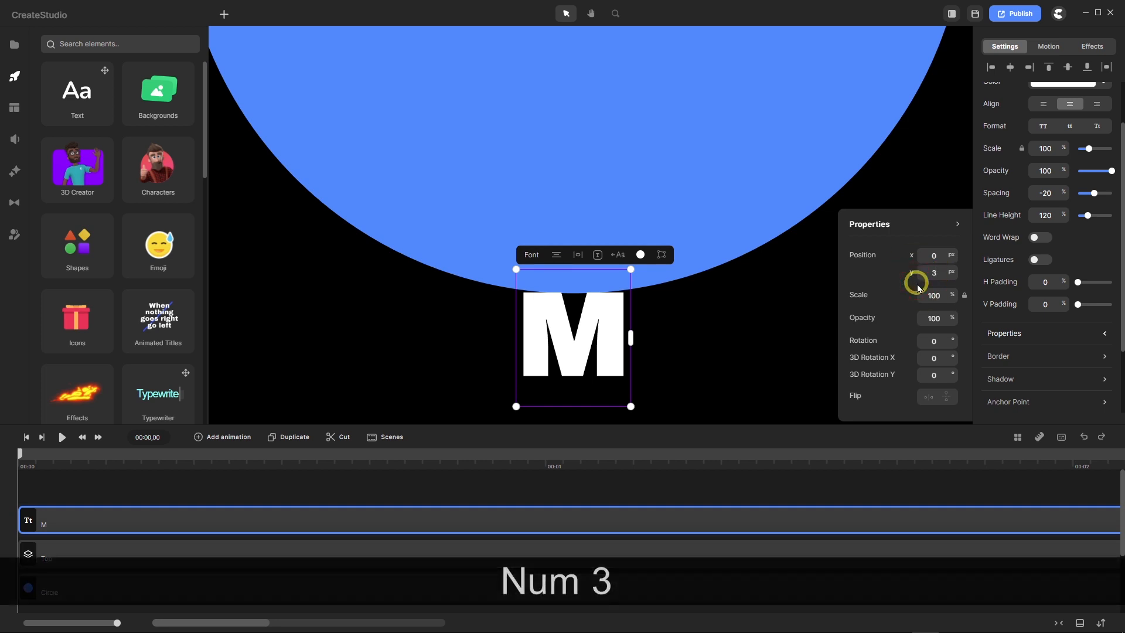
{"action": "type", "text": "61"}
{"action": "key", "text": "Return"}
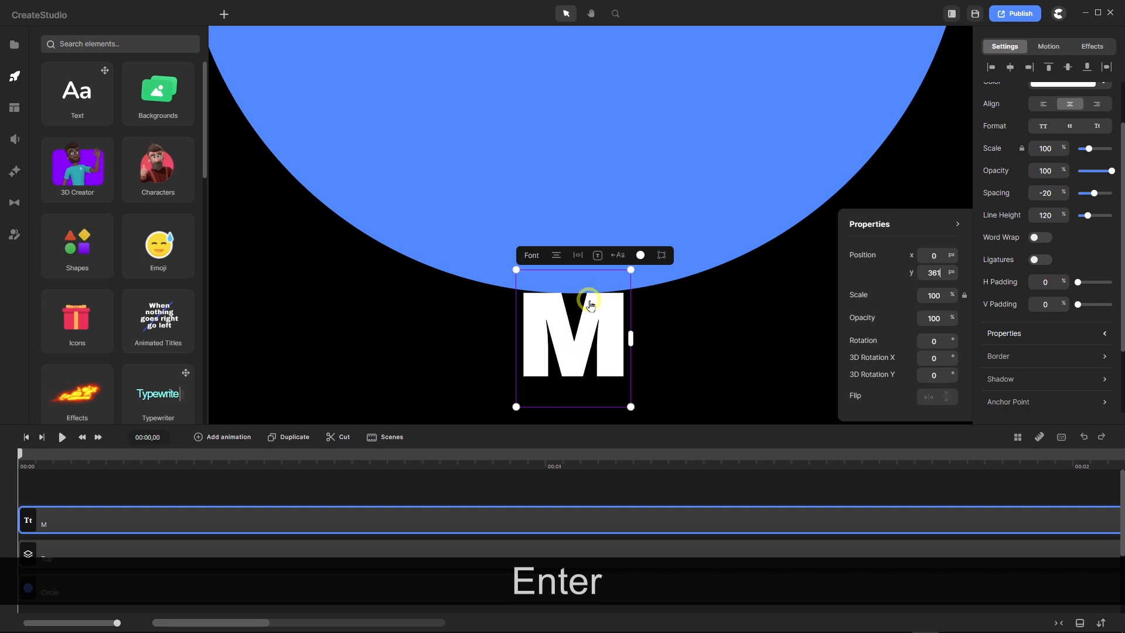
{"action": "scroll", "coordinate": [590, 307], "scroll_direction": "up", "scroll_amount": 5}
{"action": "scroll", "coordinate": [584, 311], "scroll_direction": "down", "scroll_amount": 5}
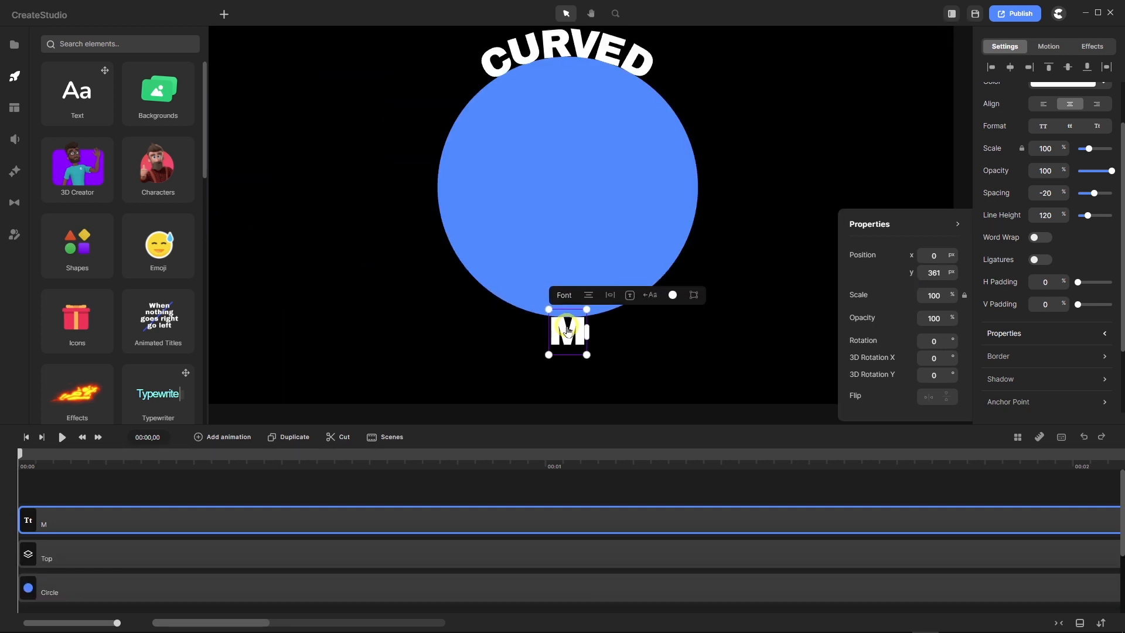
{"action": "scroll", "coordinate": [556, 59], "scroll_direction": "up", "scroll_amount": 5}
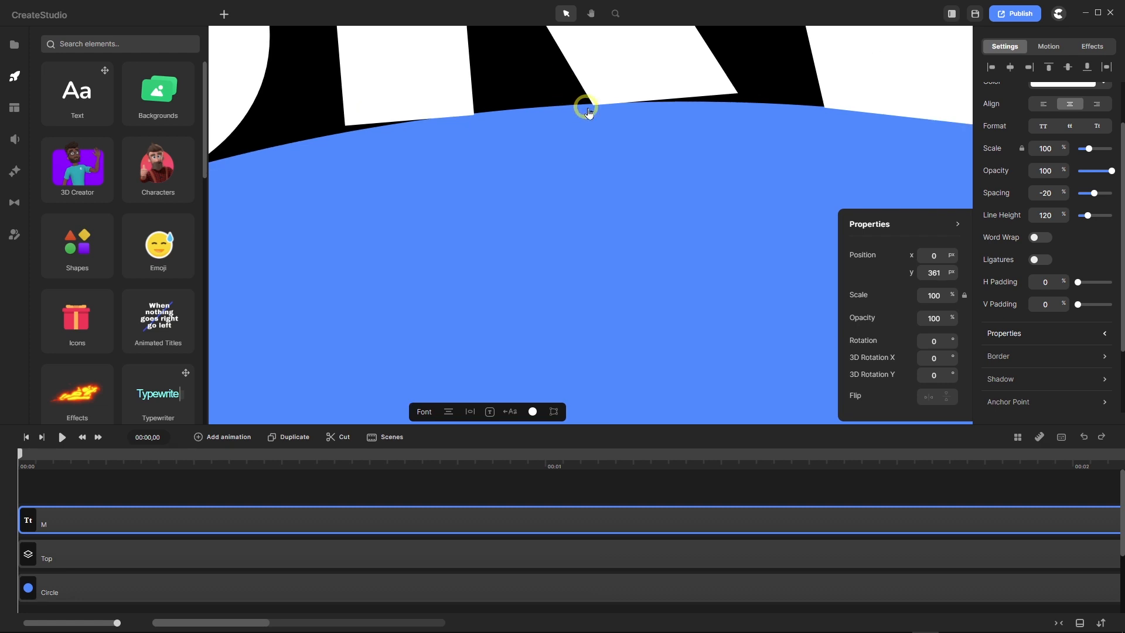
{"action": "scroll", "coordinate": [568, 131], "scroll_direction": "down", "scroll_amount": 5}
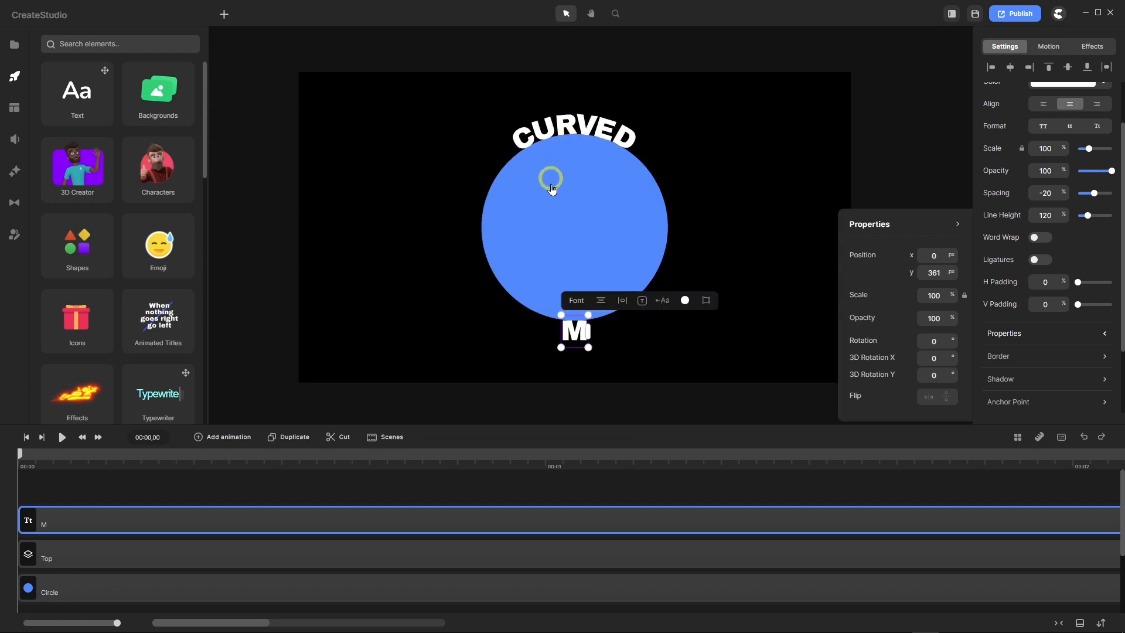
{"action": "scroll", "coordinate": [577, 361], "scroll_direction": "down", "scroll_amount": 2}
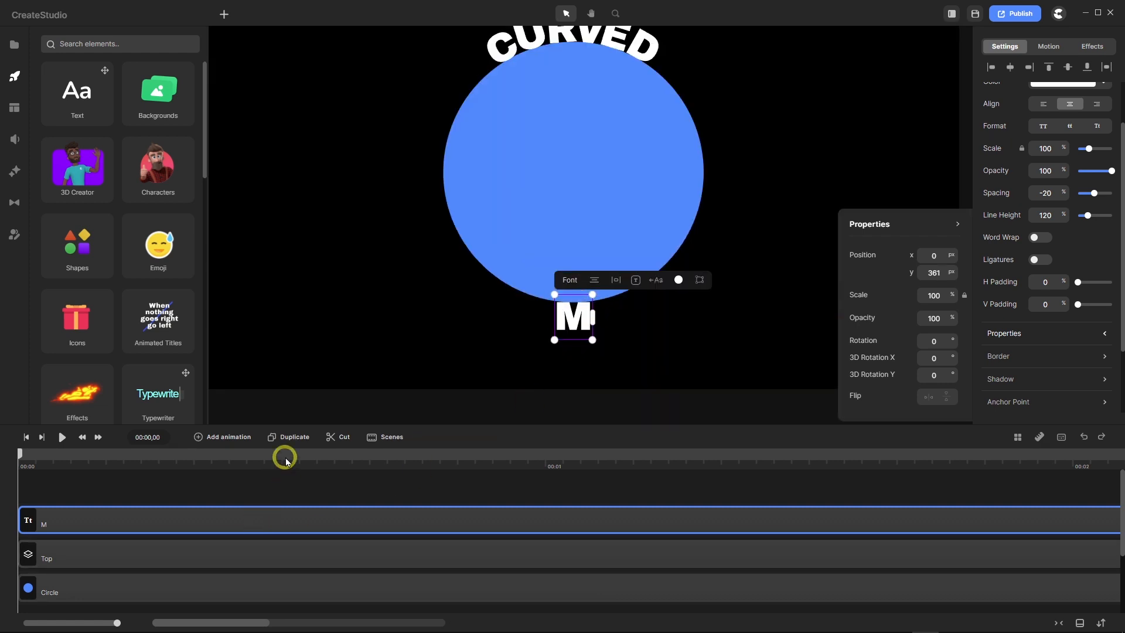
Duplicate the M and place the vertically flipped copy above the circle at a y position of -361 px.
{"action": "left_click", "coordinate": [287, 438]}
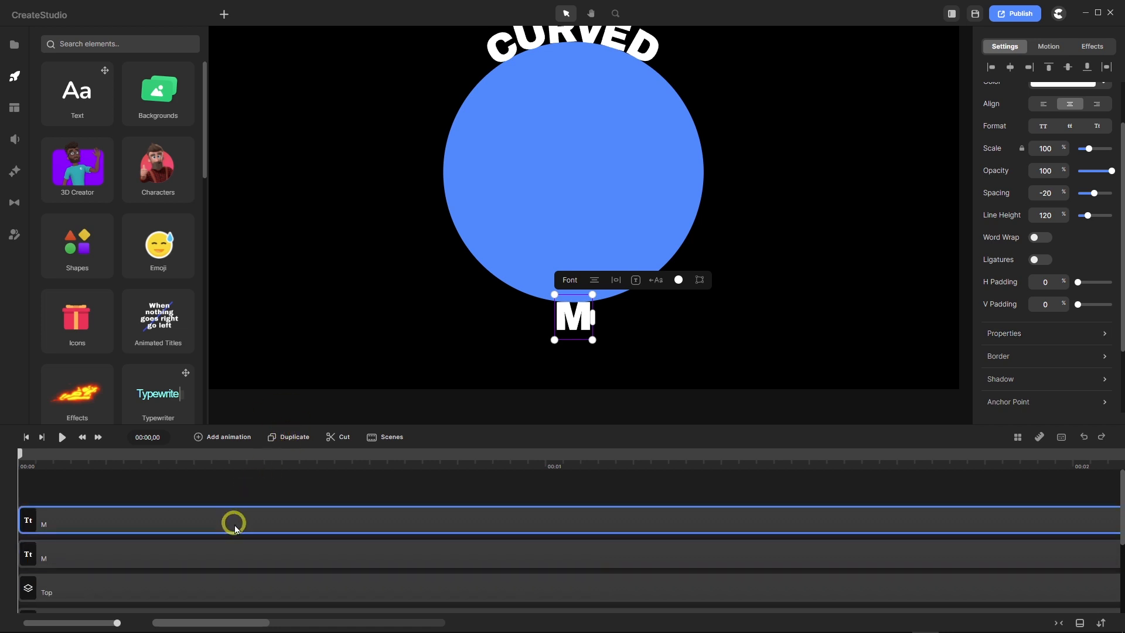
{"action": "left_click", "coordinate": [1105, 333]}
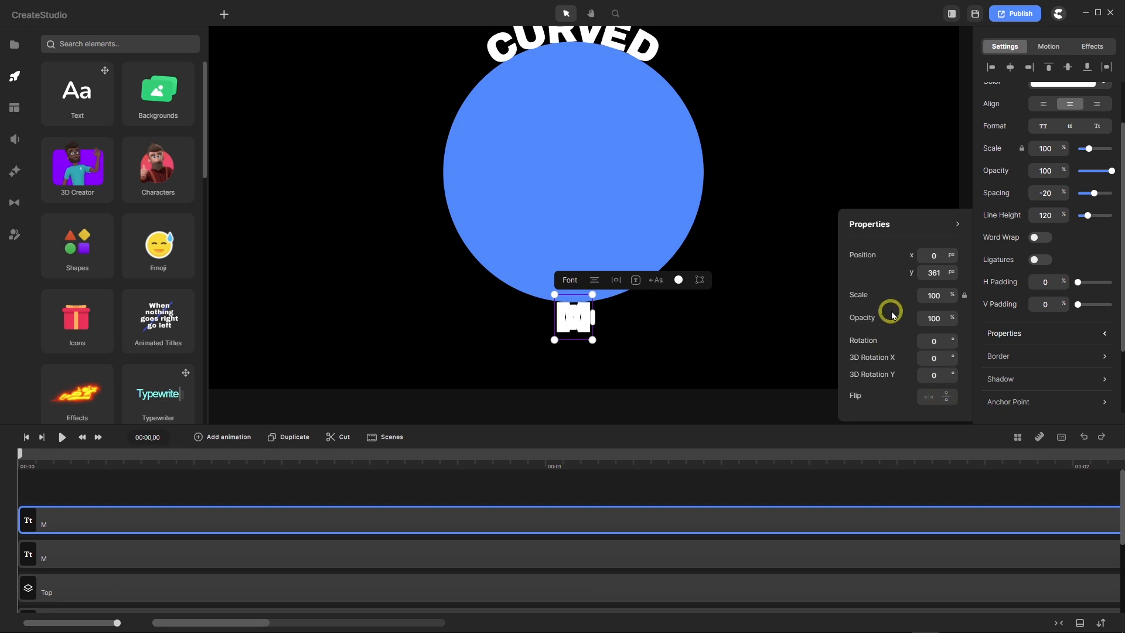
{"action": "left_click", "coordinate": [919, 278]}
{"action": "type", "text": "-"}
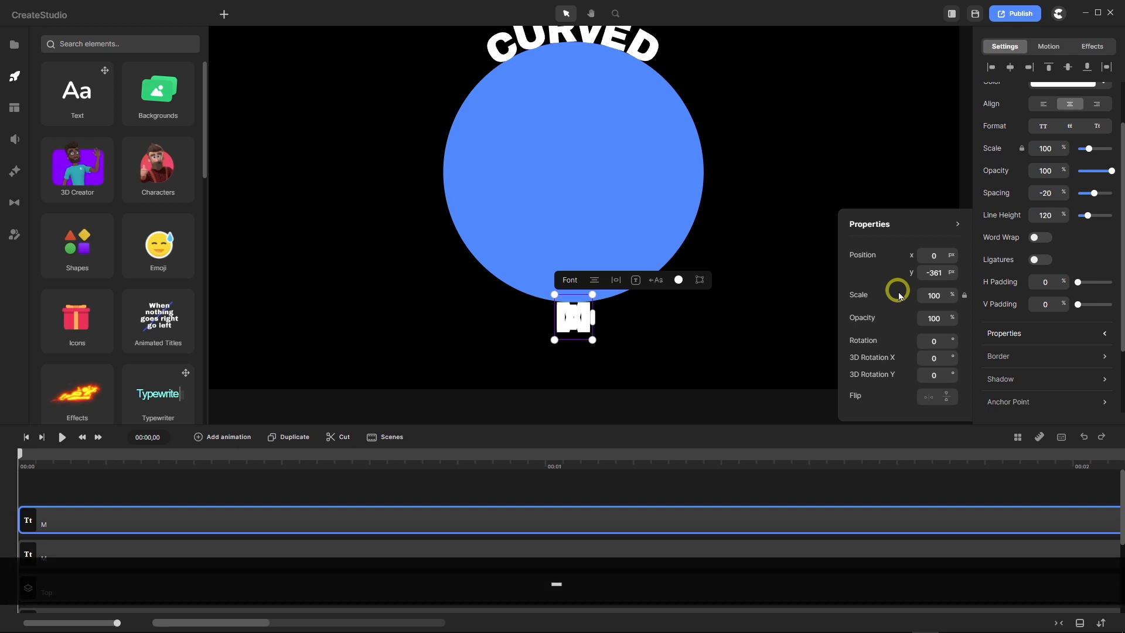
{"action": "key", "text": "Return"}
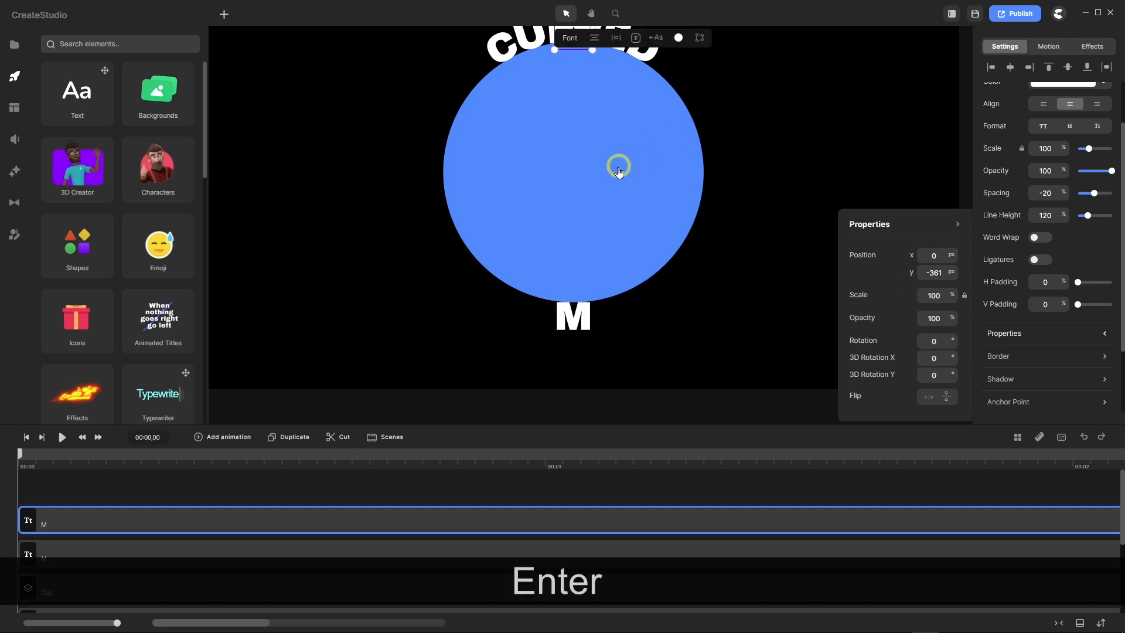
{"action": "scroll", "coordinate": [620, 175], "scroll_direction": "down", "scroll_amount": 1}
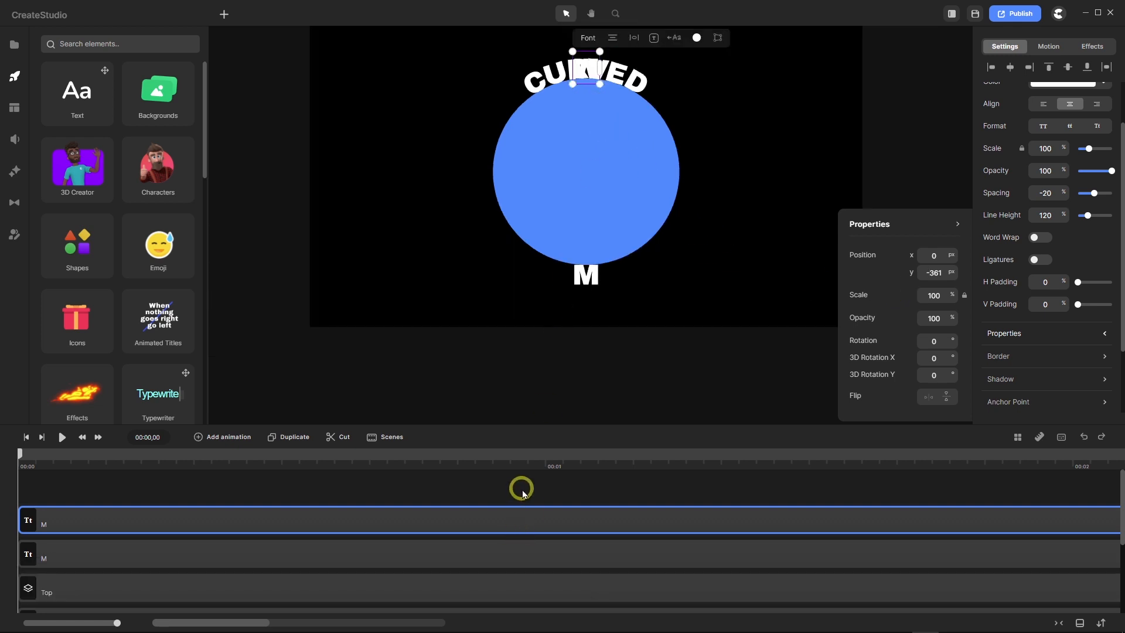
Group the two M text layers together.
{"action": "left_click_drag", "start_coordinate": [522, 488], "coordinate": [491, 560]}
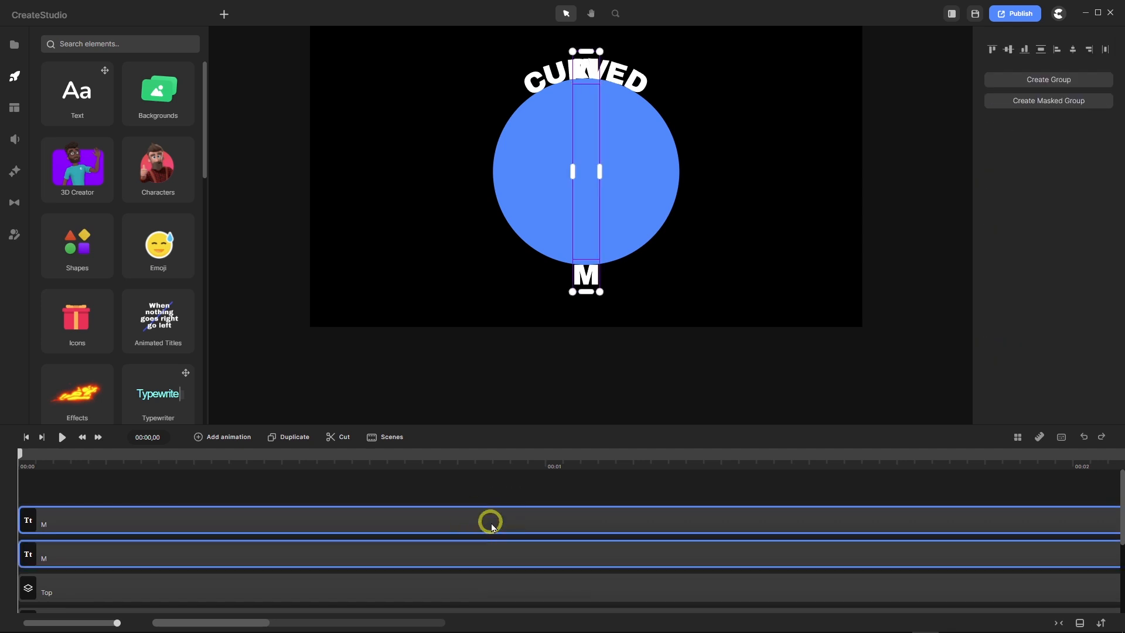
{"action": "right_click", "coordinate": [492, 526]}
{"action": "left_click", "coordinate": [511, 479]}
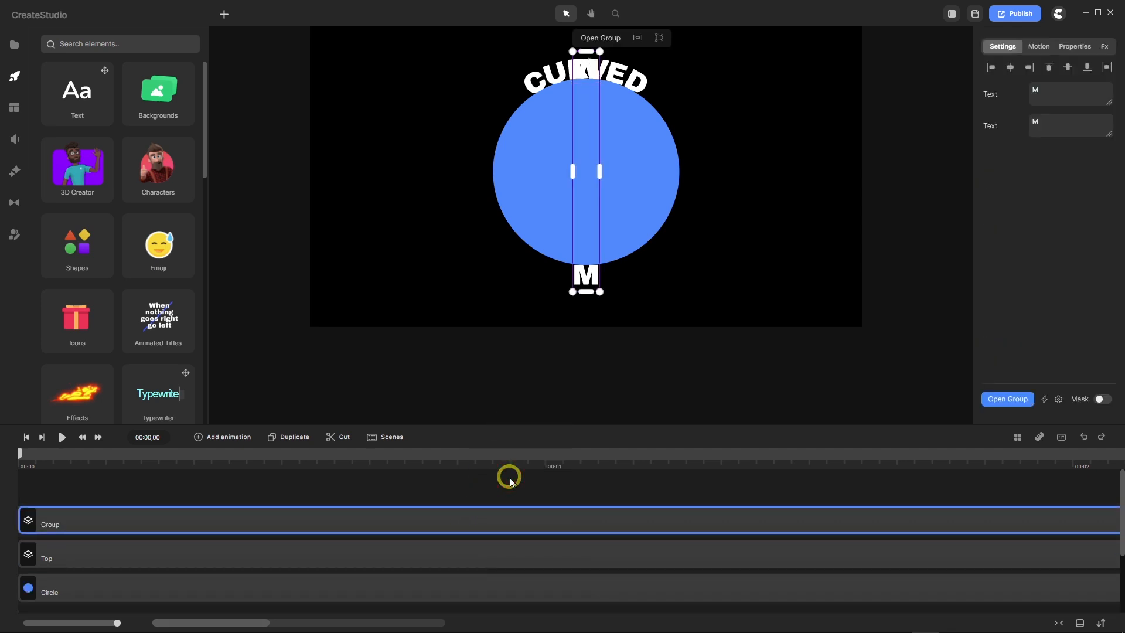
Open the group, delete the flipped M layer inside it, and return to the main timeline.
{"action": "double_click", "coordinate": [463, 523]}
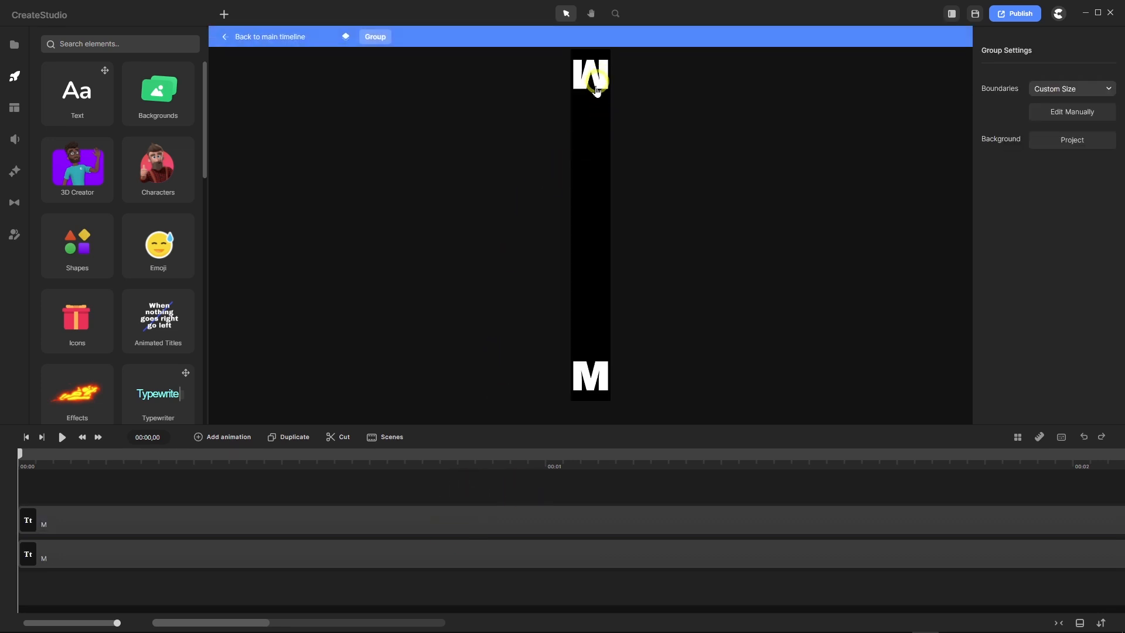
{"action": "left_click", "coordinate": [274, 523]}
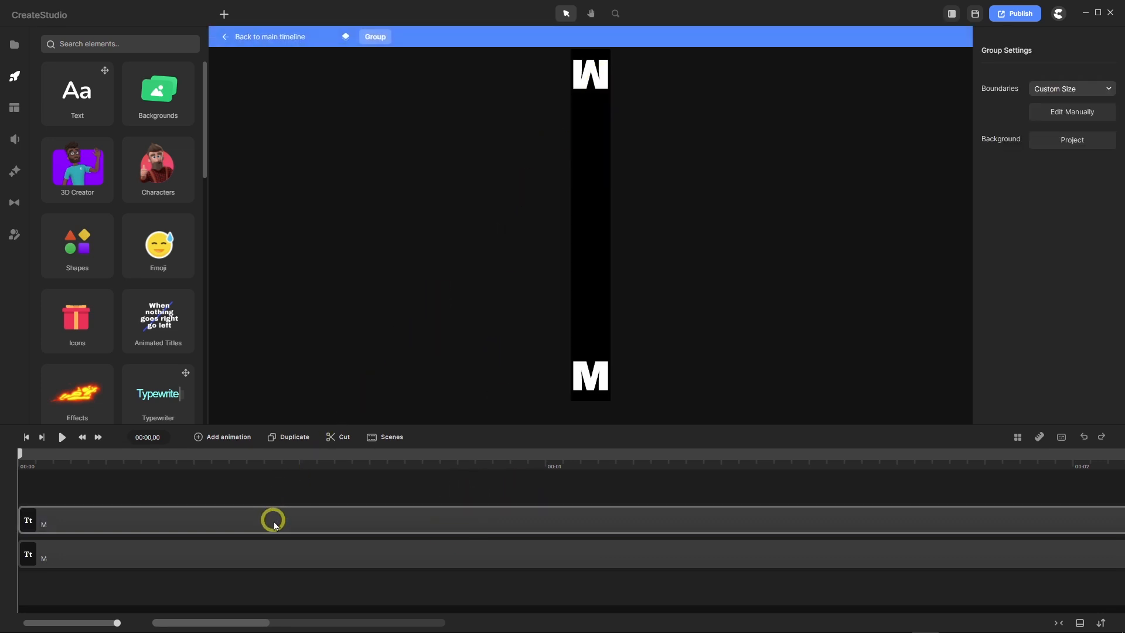
{"action": "left_click", "coordinate": [275, 523]}
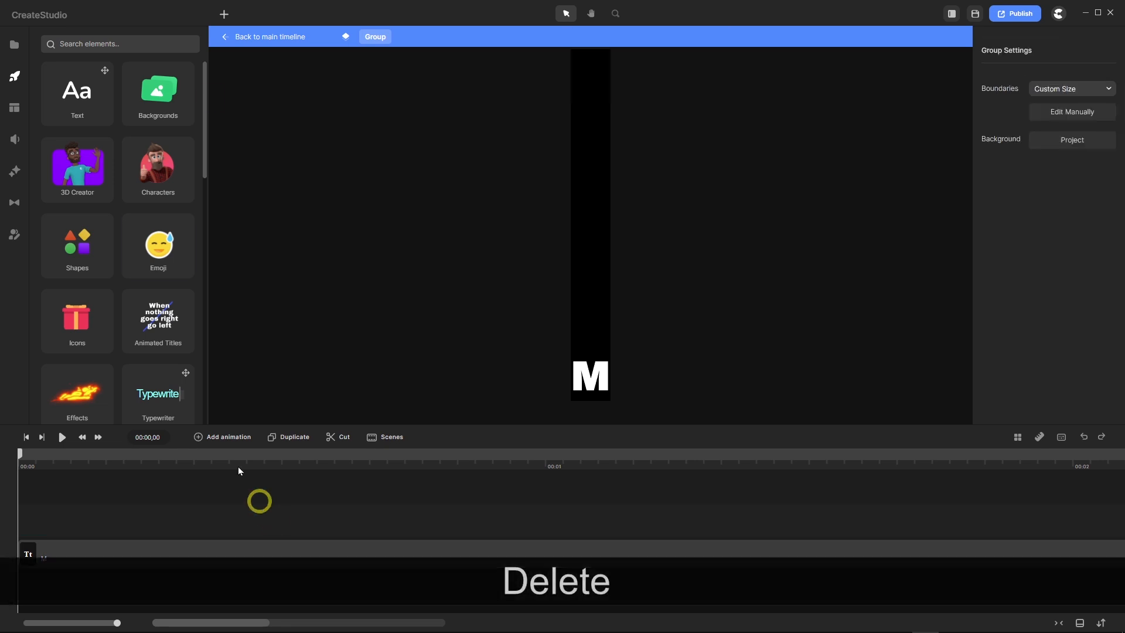
{"action": "left_click", "coordinate": [267, 37]}
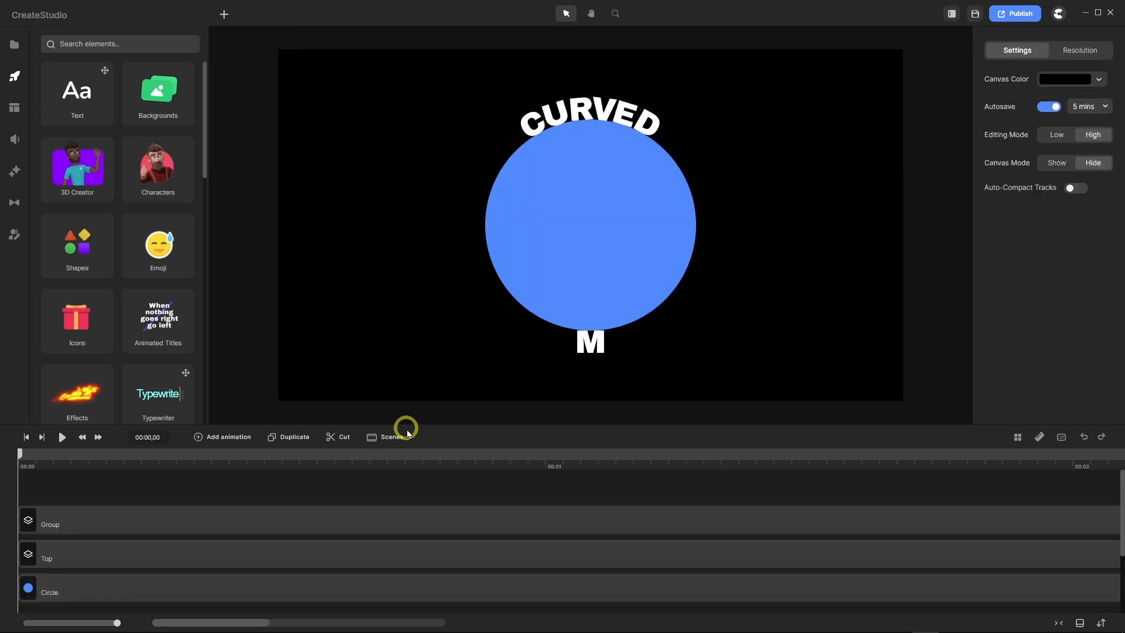
Change the group's letter to T and rotate it clockwise around the circle to start the bottom word.
{"action": "left_click", "coordinate": [392, 520]}
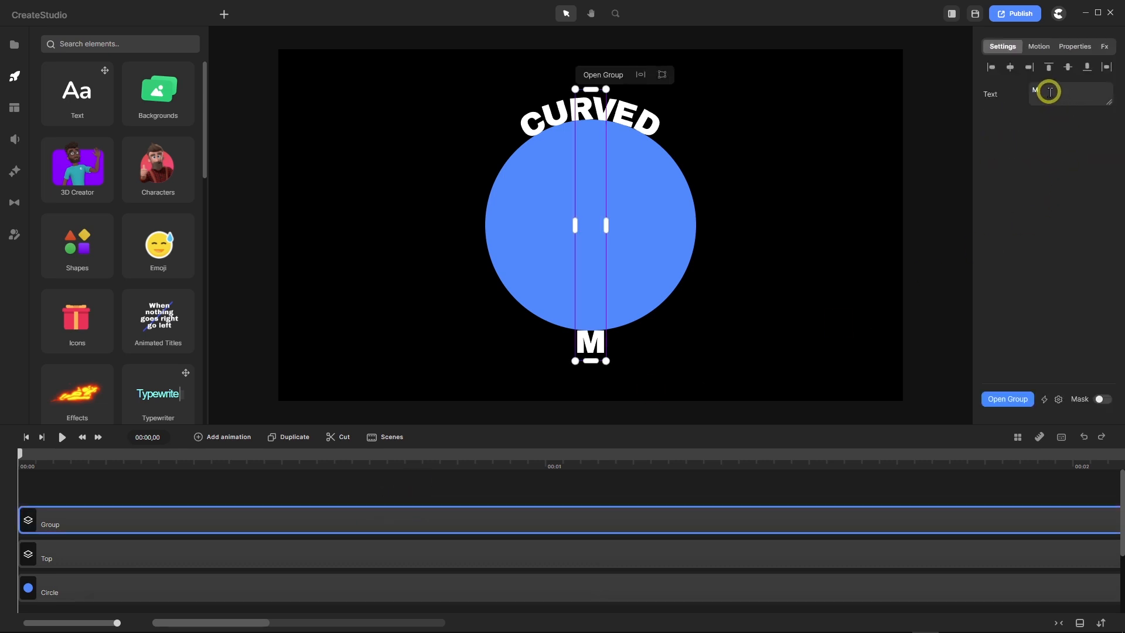
{"action": "left_click_drag", "start_coordinate": [1046, 89], "coordinate": [1025, 102]}
{"action": "type", "text": "T"}
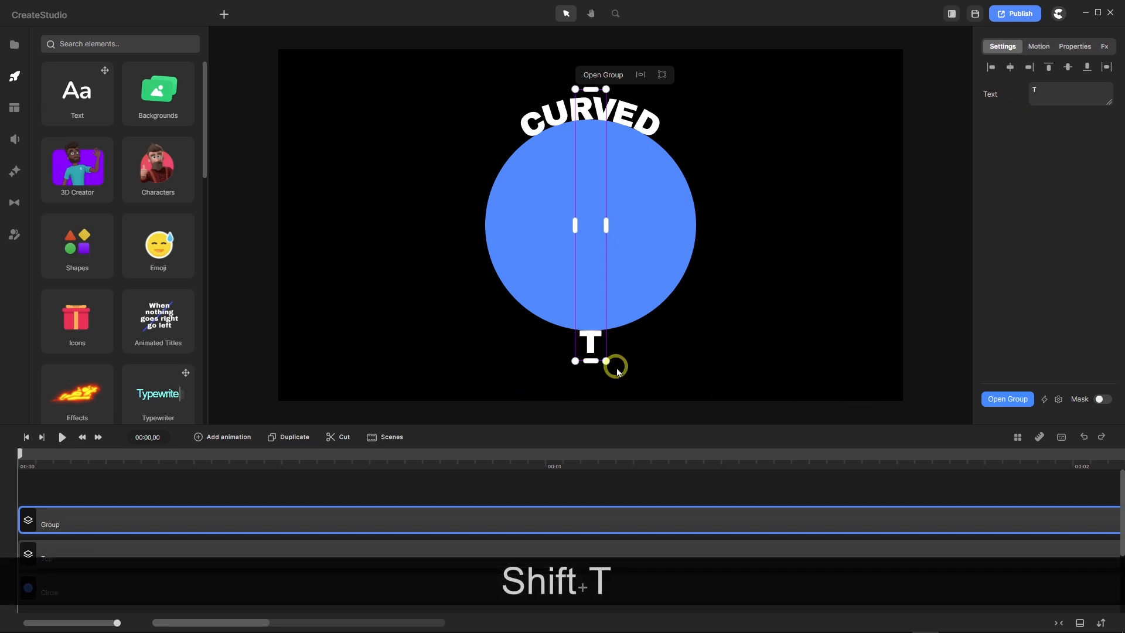
{"action": "left_click_drag", "start_coordinate": [617, 370], "coordinate": [560, 365]}
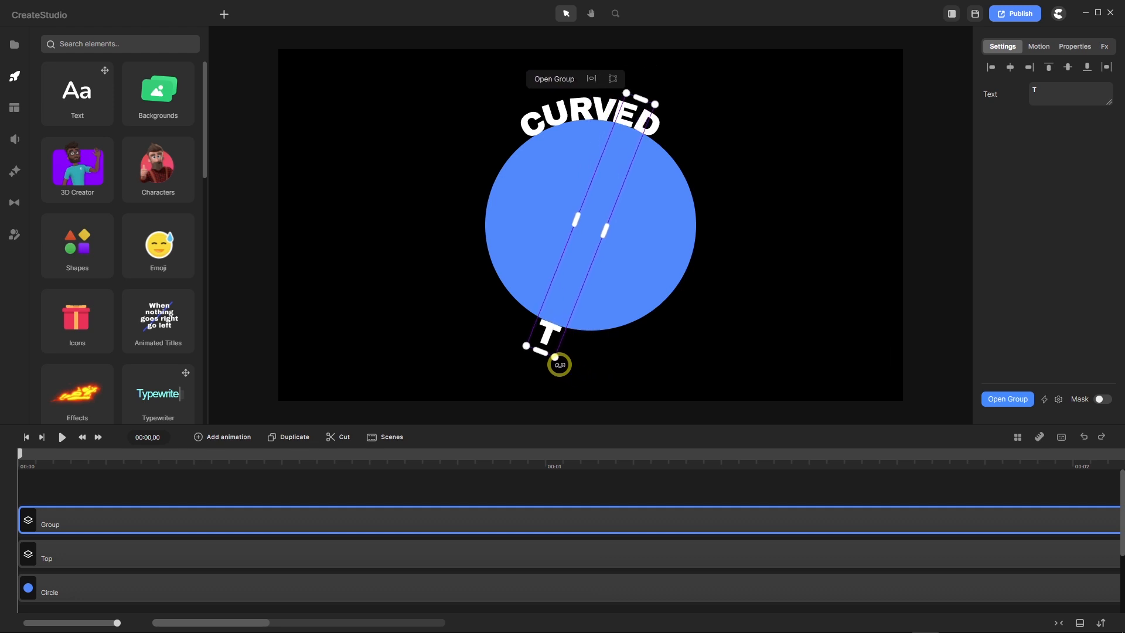
Duplicate the T group, change the copy's letter to E, and rotate it into place just right of the T.
{"action": "left_click", "coordinate": [294, 438]}
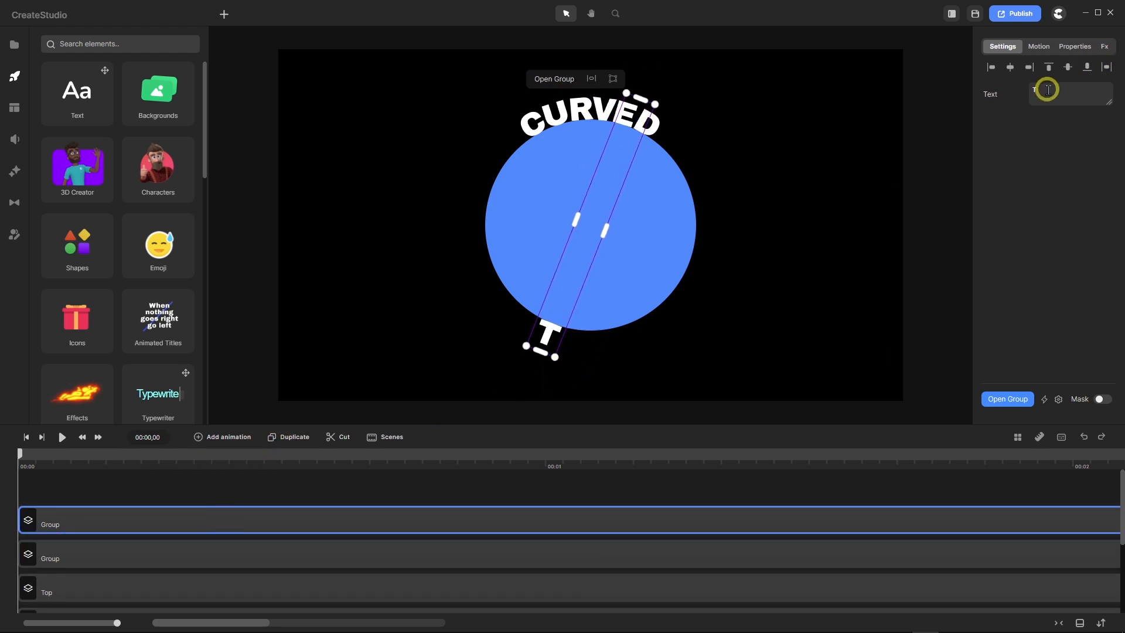
{"action": "left_click_drag", "start_coordinate": [1048, 89], "coordinate": [1026, 98]}
{"action": "type", "text": "E"}
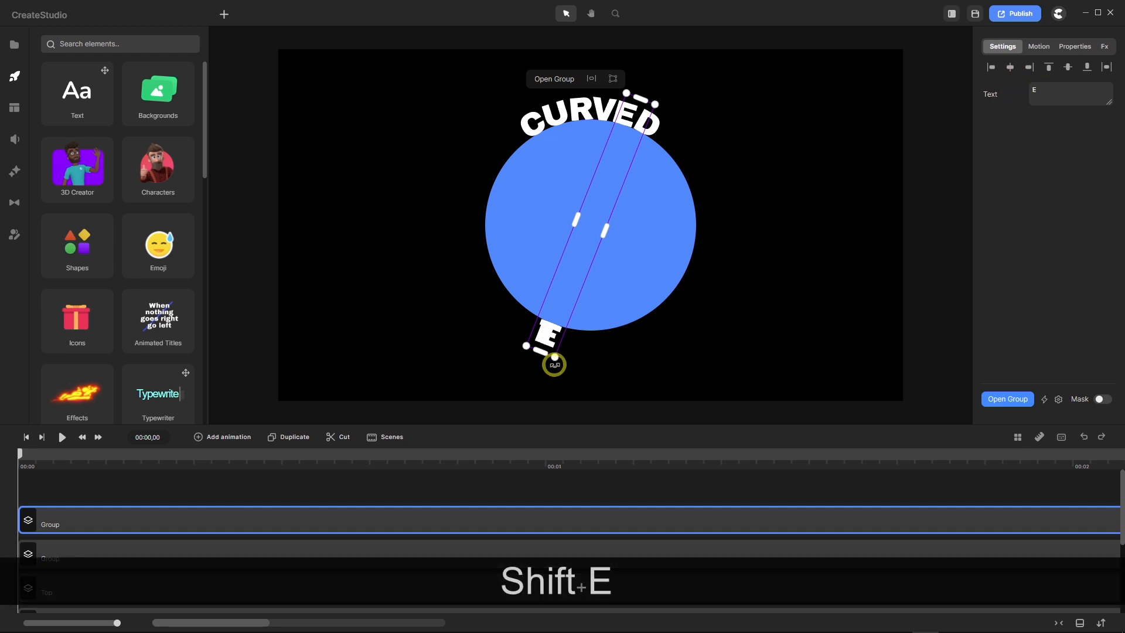
{"action": "left_click_drag", "start_coordinate": [554, 364], "coordinate": [587, 374]}
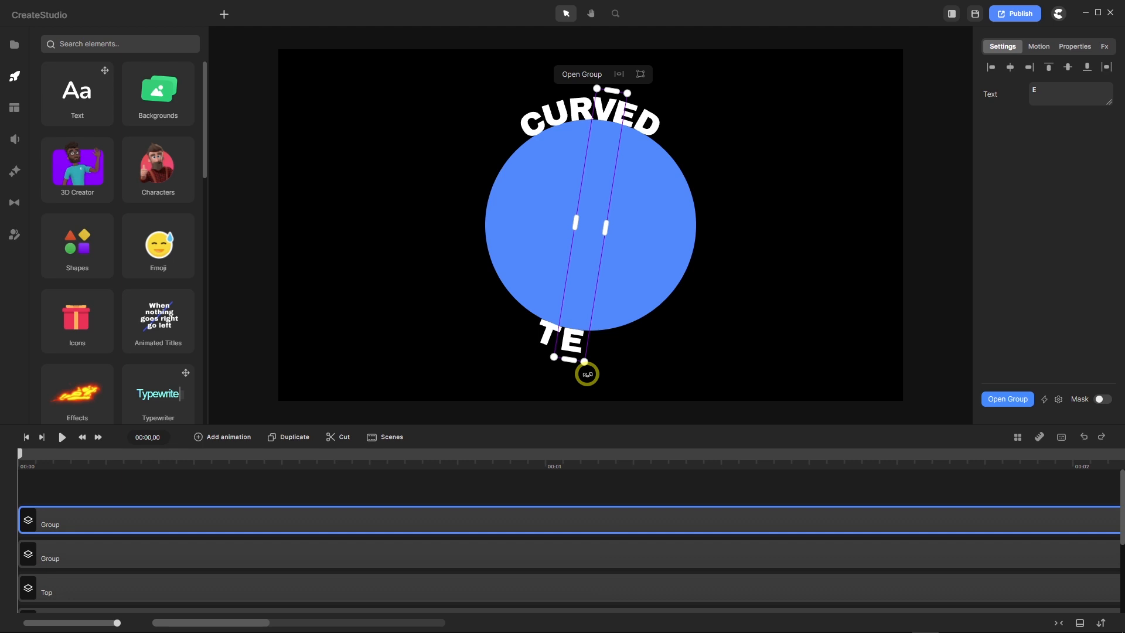
{"action": "left_click_drag", "start_coordinate": [587, 374], "coordinate": [587, 374]}
Duplicate the E group, change the copy's letter to X, and rotate it into place beside the E.
{"action": "left_click", "coordinate": [284, 437]}
{"action": "type", "text": "X"}
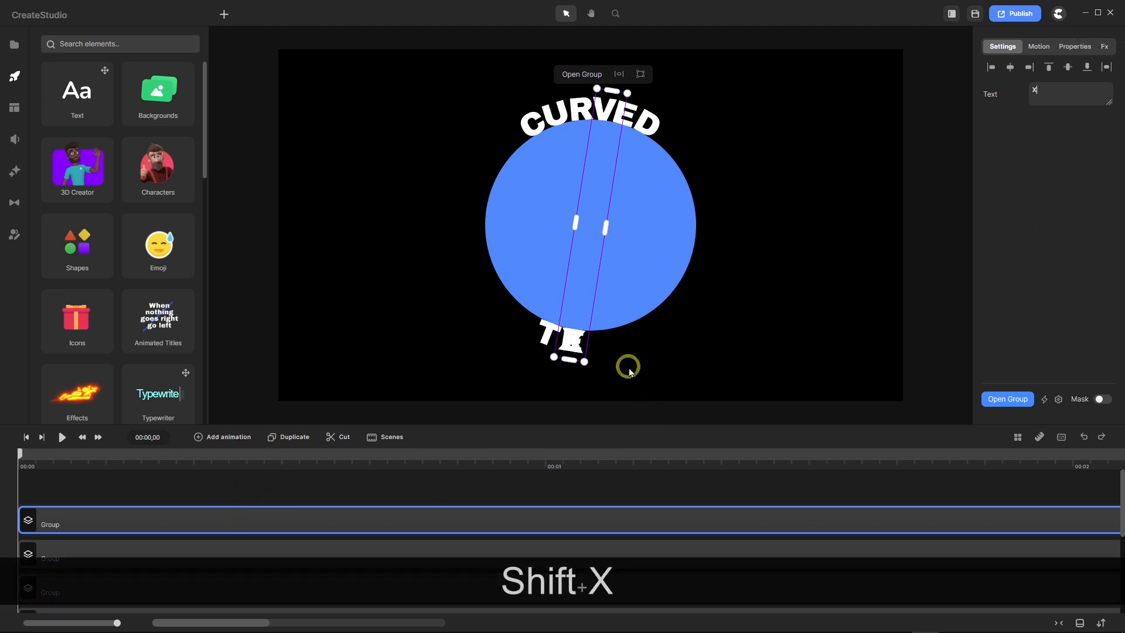
{"action": "left_click_drag", "start_coordinate": [590, 372], "coordinate": [623, 376]}
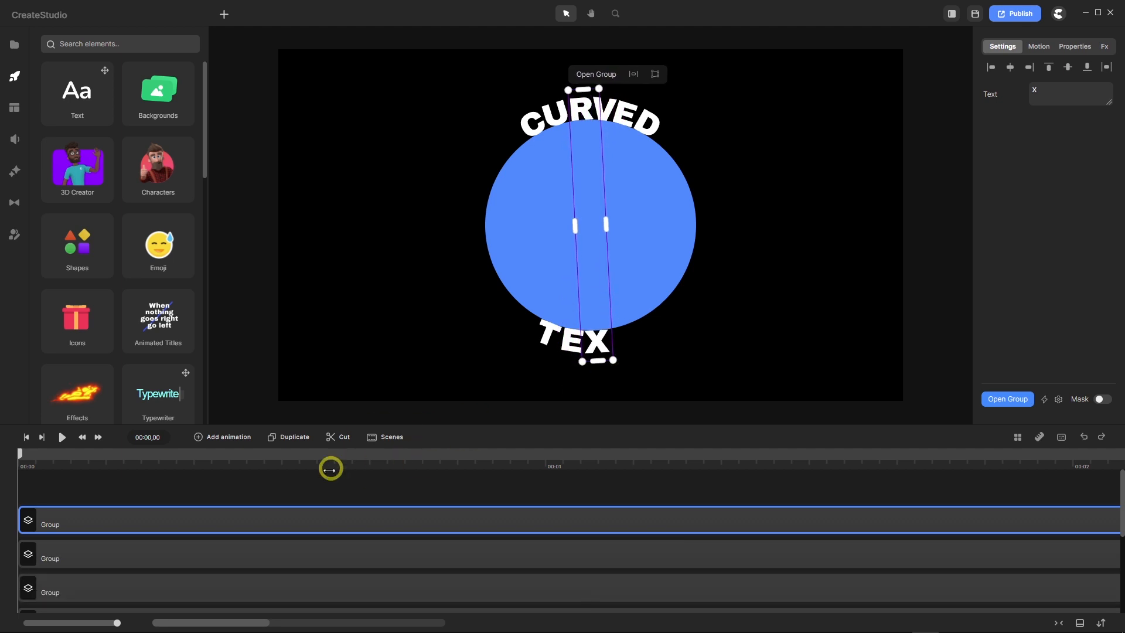
Duplicate the X group, change the copy's letter to T, and rotate it around to complete the word TEXT.
{"action": "left_click", "coordinate": [296, 439]}
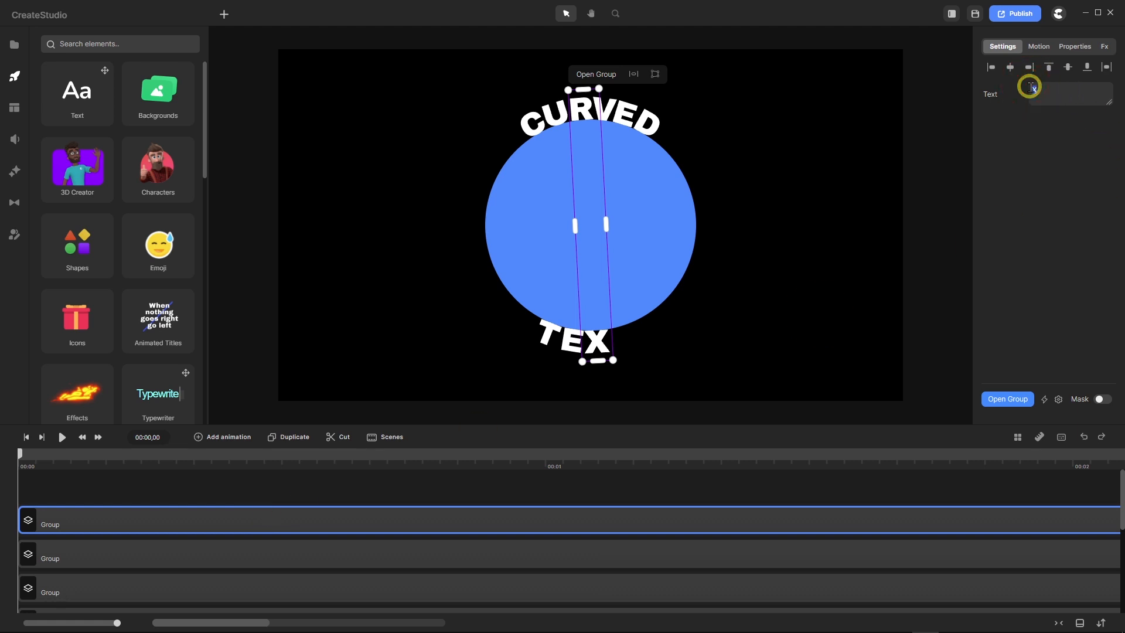
{"action": "type", "text": "T"}
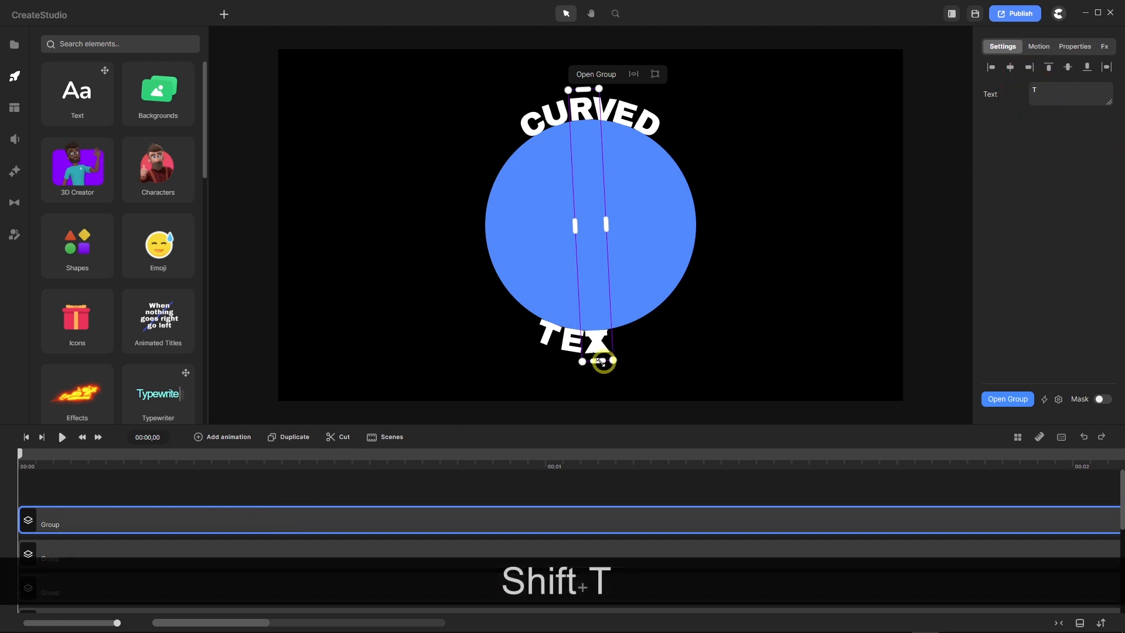
{"action": "left_click_drag", "start_coordinate": [620, 366], "coordinate": [657, 369]}
Rotate the X and the final T slightly further counterclockwise to even out the letter spacing in TEXT.
{"action": "scroll", "coordinate": [620, 384], "scroll_direction": "up", "scroll_amount": 3}
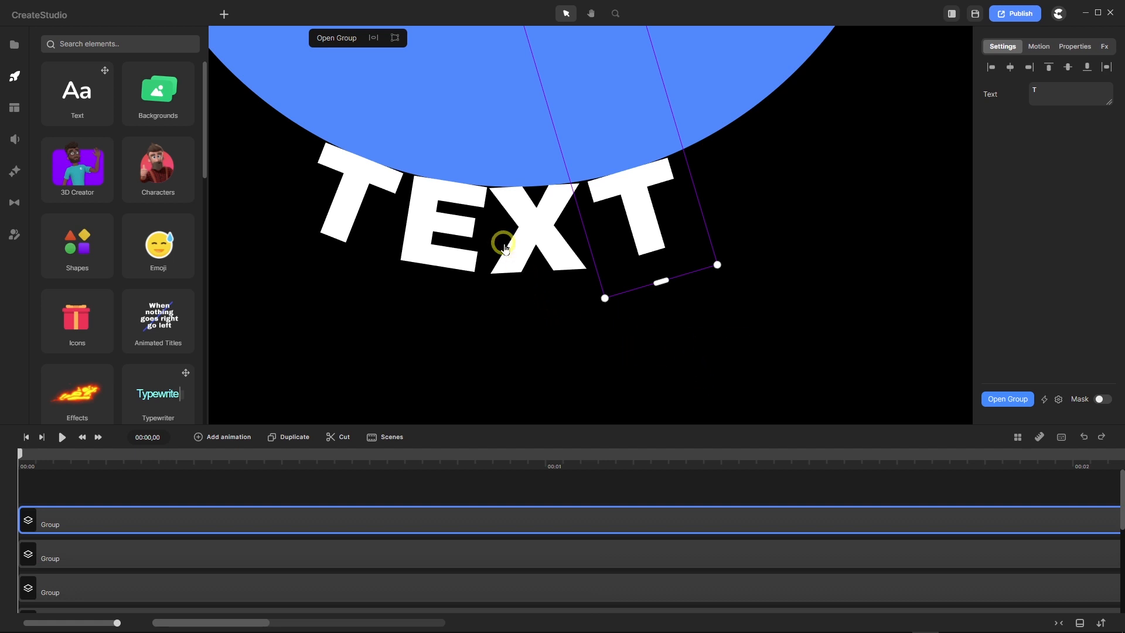
{"action": "left_click", "coordinate": [525, 252]}
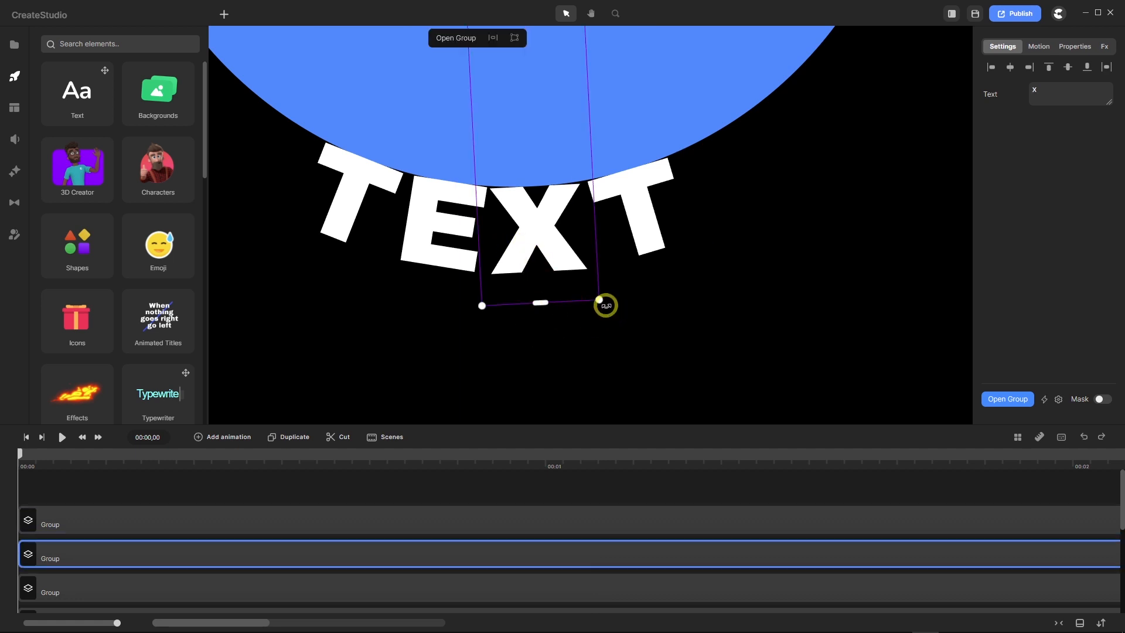
{"action": "left_click_drag", "start_coordinate": [606, 305], "coordinate": [611, 307]}
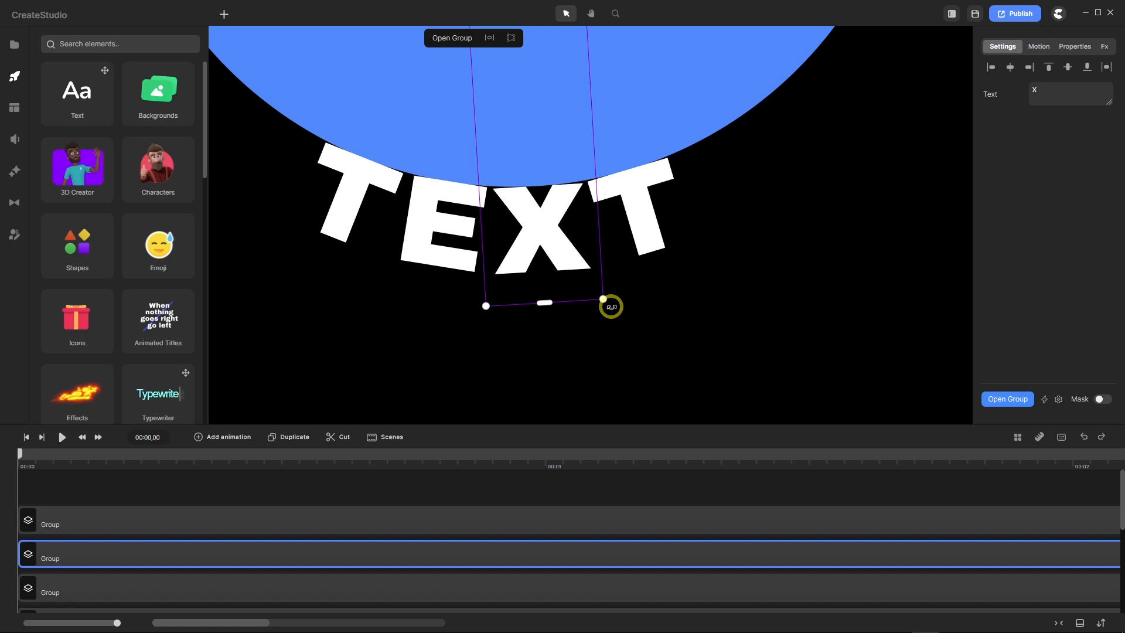
{"action": "left_click_drag", "start_coordinate": [611, 307], "coordinate": [614, 304]}
{"action": "left_click", "coordinate": [648, 246]}
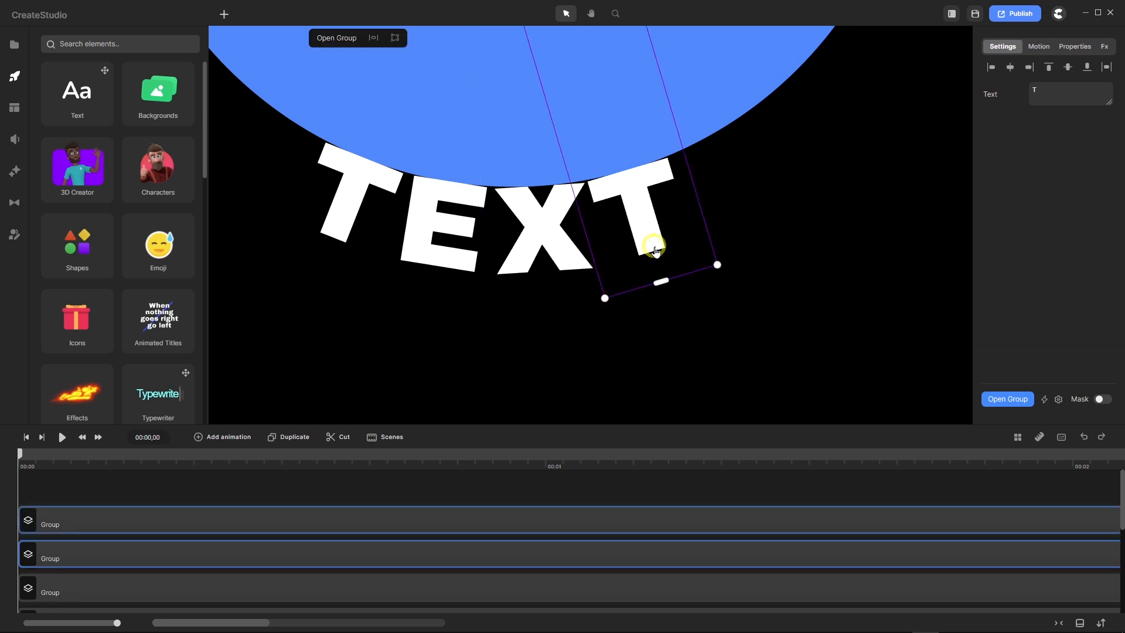
{"action": "left_click_drag", "start_coordinate": [727, 271], "coordinate": [734, 270]}
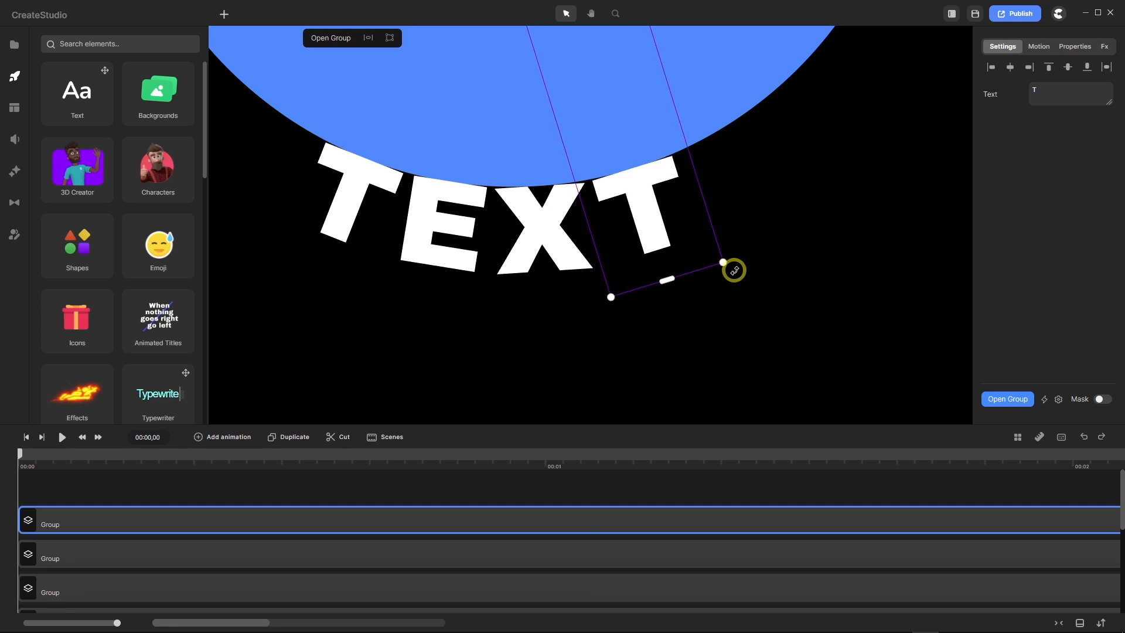
{"action": "scroll", "coordinate": [576, 332], "scroll_direction": "down", "scroll_amount": 5}
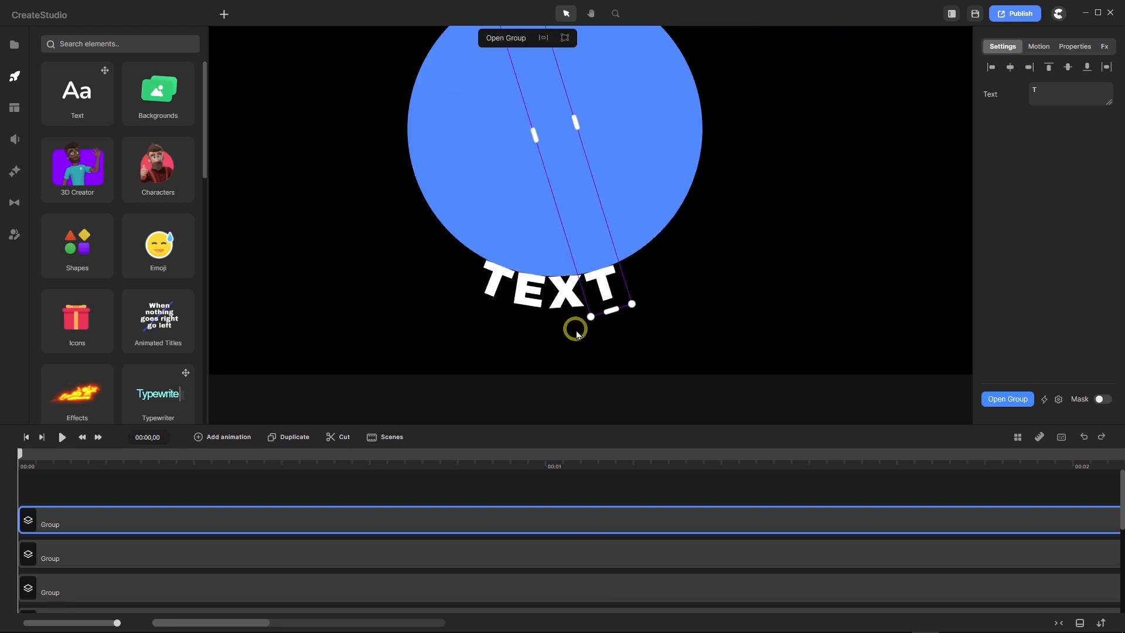
{"action": "scroll", "coordinate": [576, 334], "scroll_direction": "down", "scroll_amount": 3}
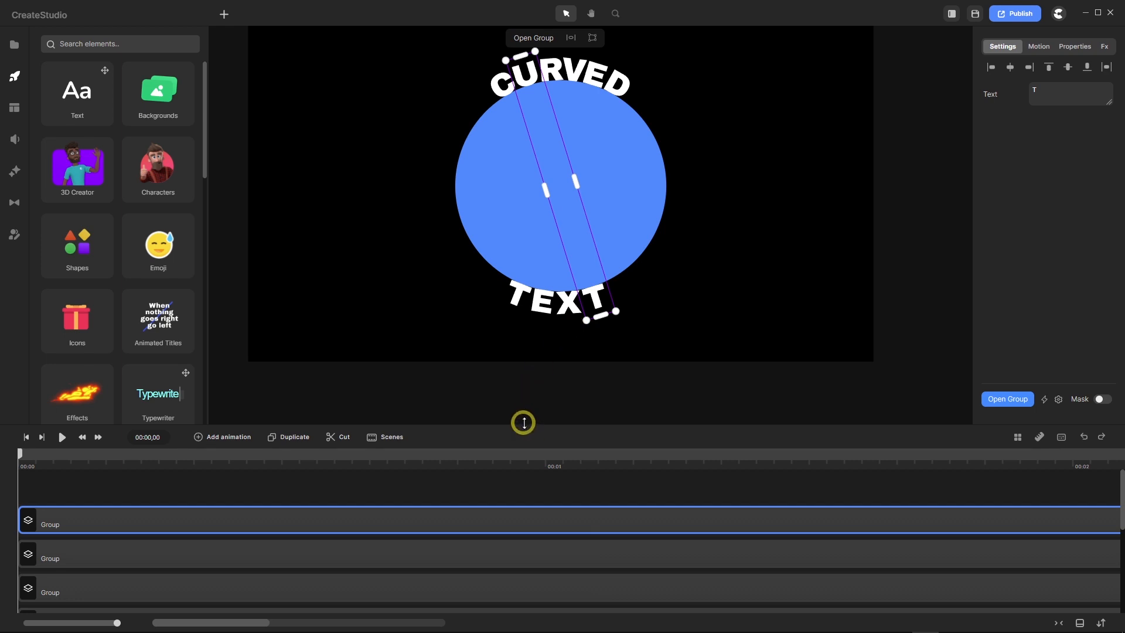
Make the timeline area taller and enable Snap to Grid to show the grid on the canvas.
{"action": "left_click_drag", "start_coordinate": [523, 422], "coordinate": [514, 298]}
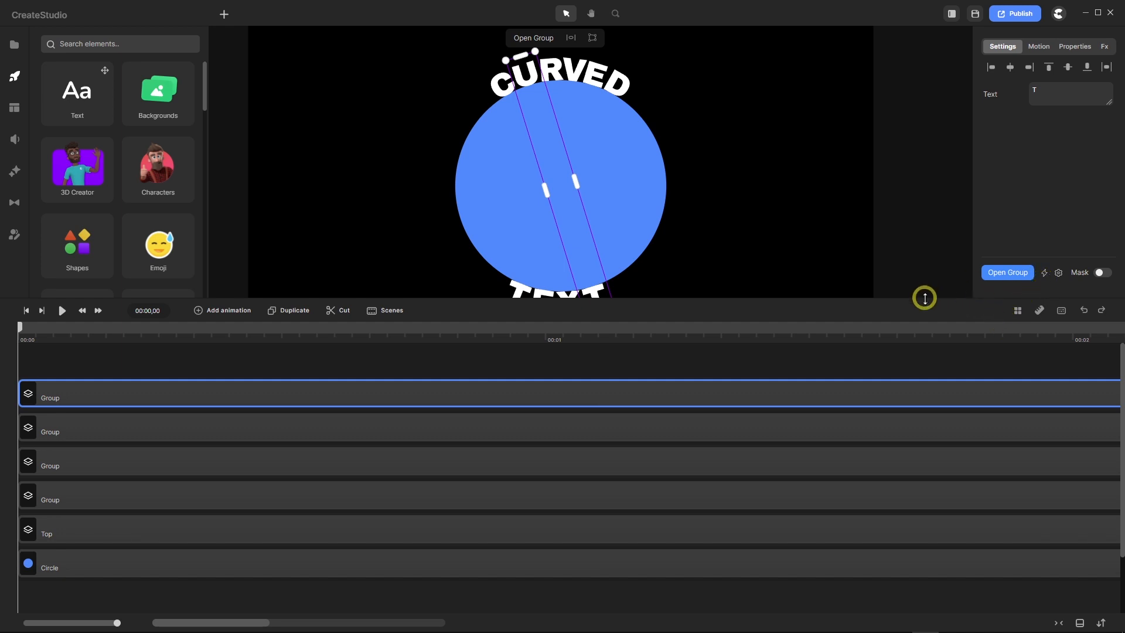
{"action": "left_click_drag", "start_coordinate": [924, 298], "coordinate": [925, 393]}
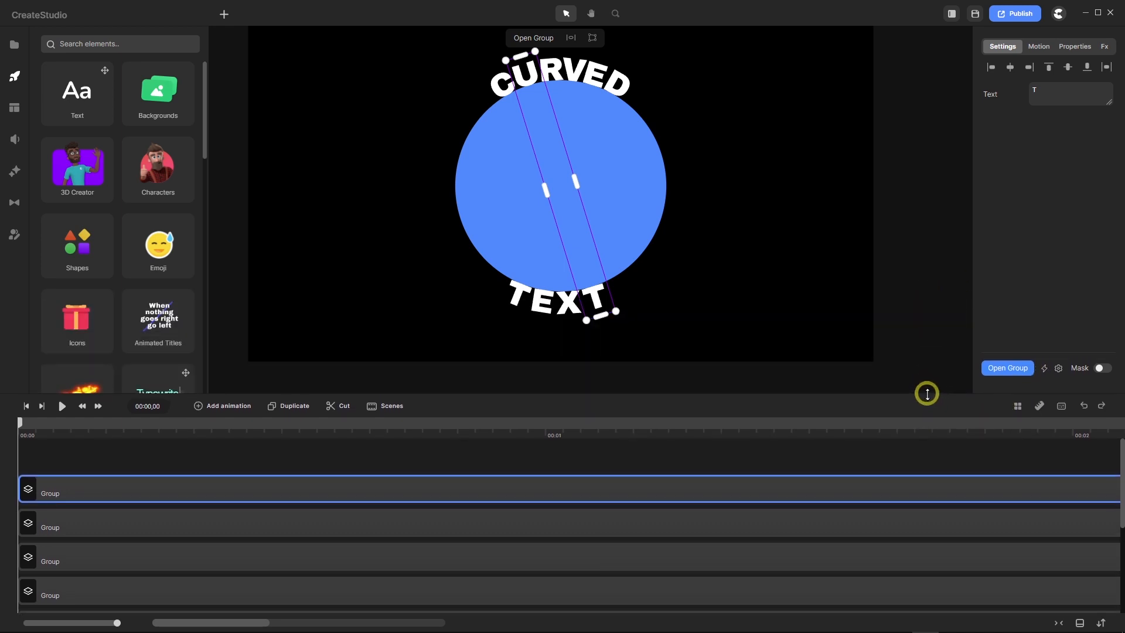
{"action": "left_click", "coordinate": [1018, 407]}
{"action": "left_click", "coordinate": [907, 337]}
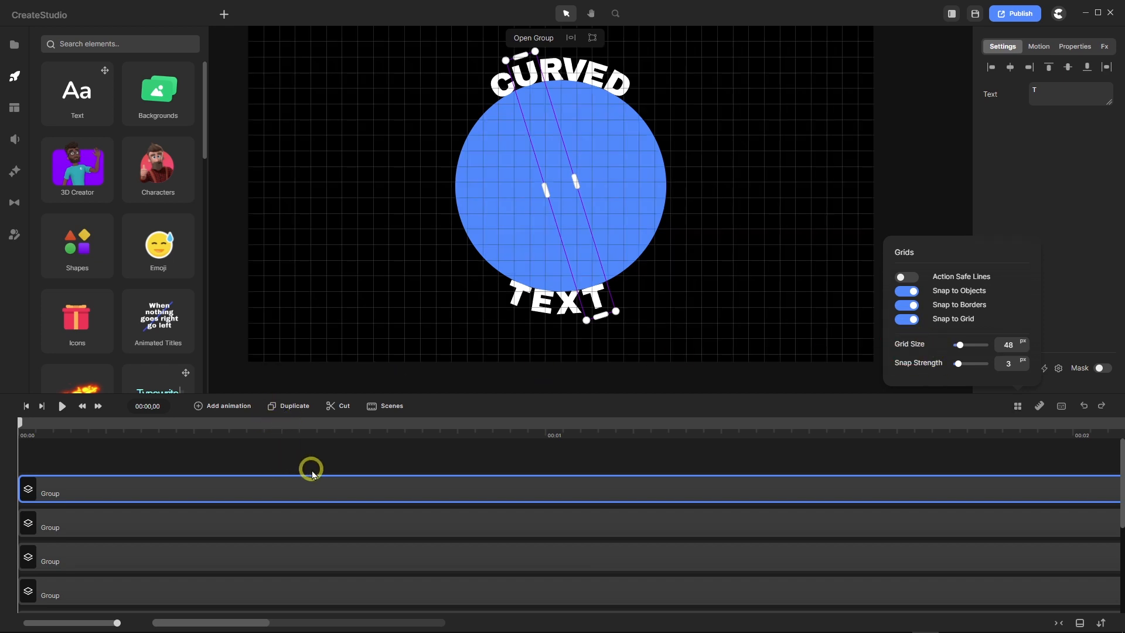
Rotate all four bottom letter groups together slightly counterclockwise so TEXT is centred beneath the circle, and deselect them.
{"action": "scroll", "coordinate": [312, 473], "scroll_direction": "down", "scroll_amount": 1}
{"action": "left_click_drag", "start_coordinate": [324, 445], "coordinate": [261, 581]}
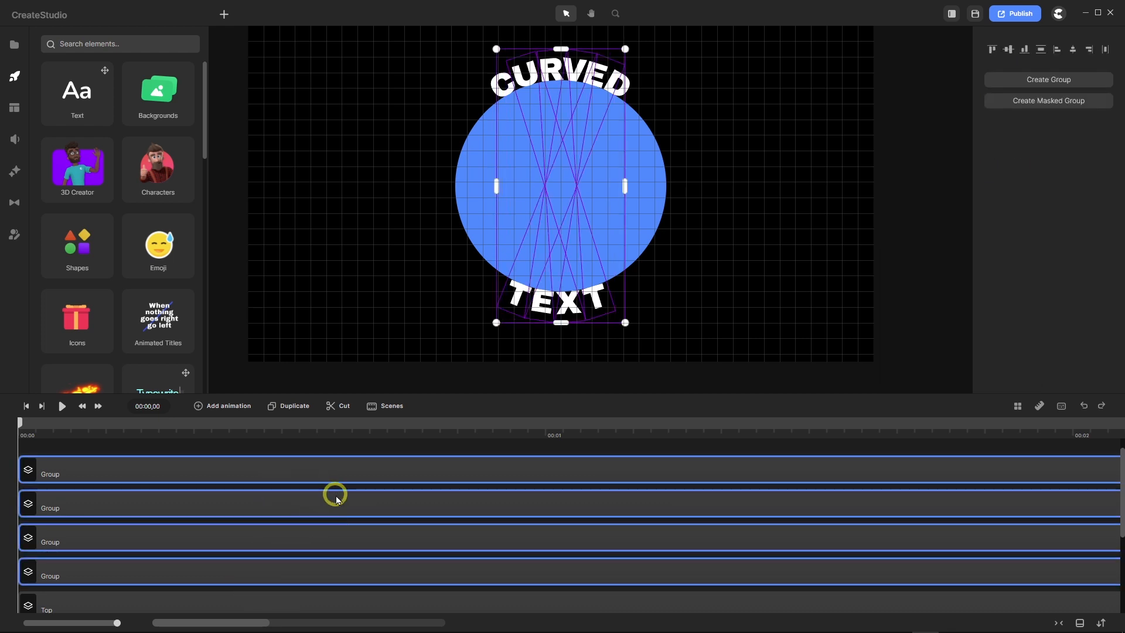
{"action": "scroll", "coordinate": [571, 343], "scroll_direction": "up", "scroll_amount": 5}
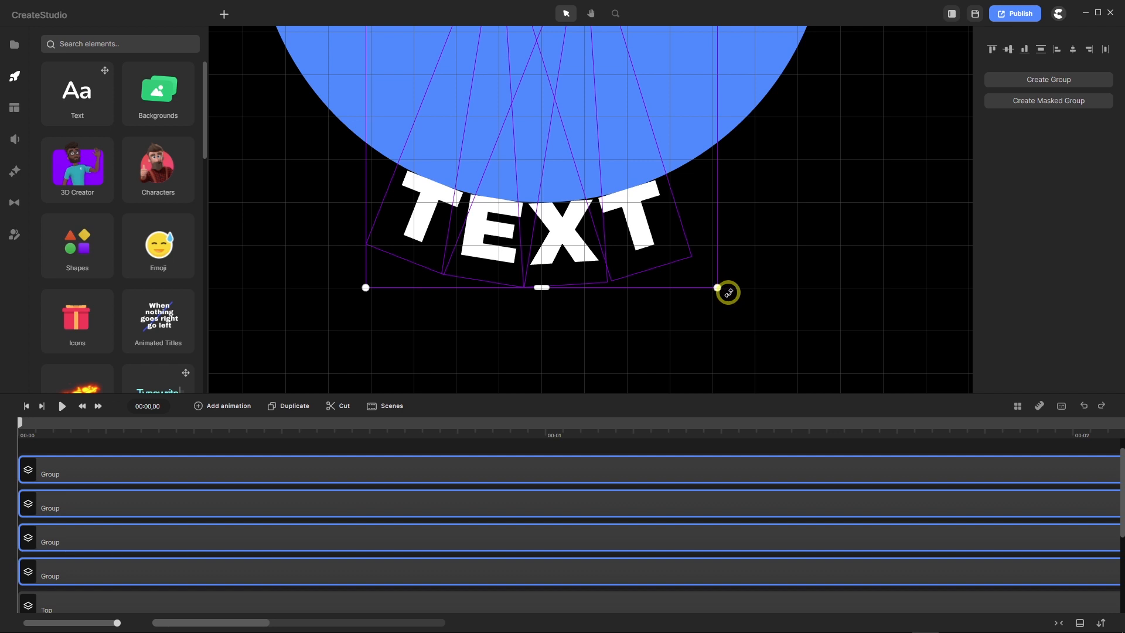
{"action": "left_click_drag", "start_coordinate": [729, 292], "coordinate": [741, 292]}
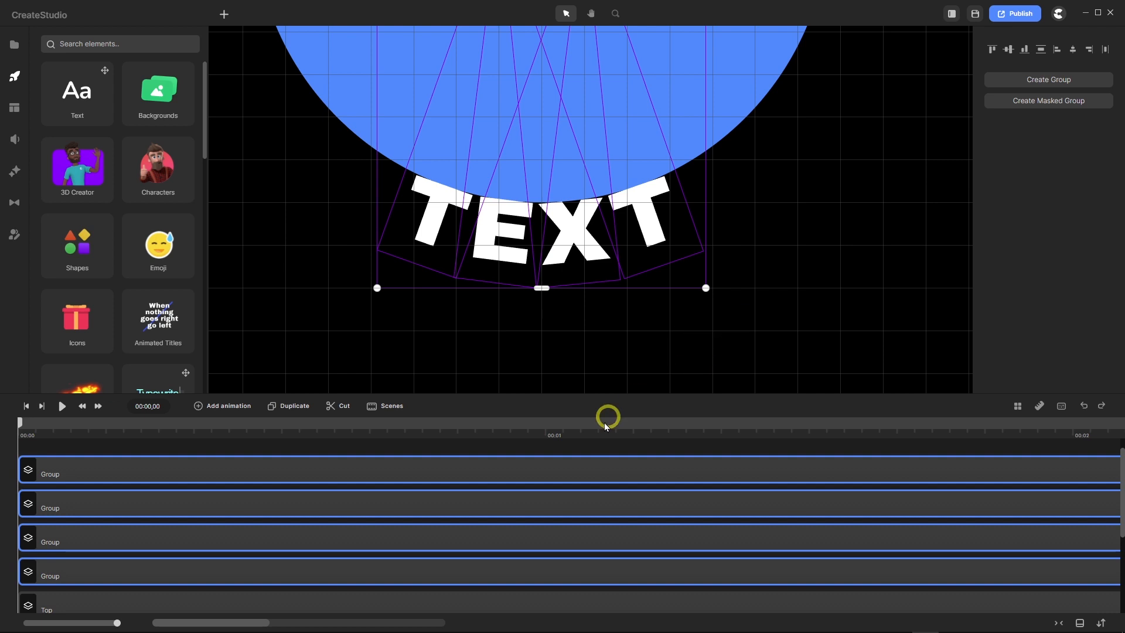
{"action": "left_click", "coordinate": [561, 453]}
{"action": "scroll", "coordinate": [573, 251], "scroll_direction": "down", "scroll_amount": 5}
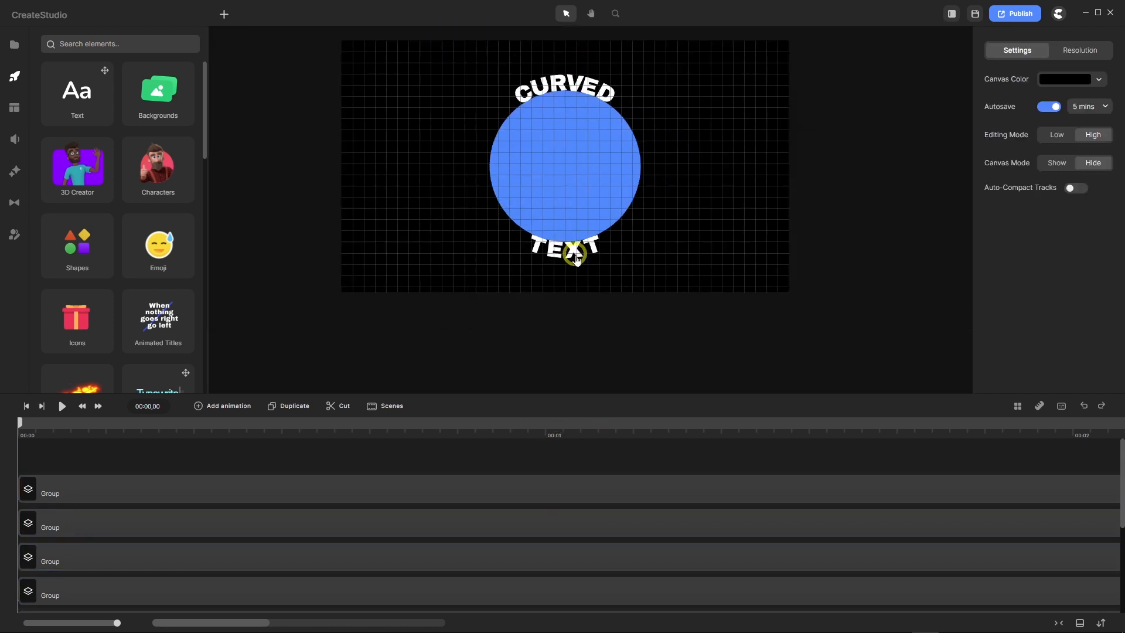
Hide the Circle layer so that only the words CURVED and TEXT show on the canvas.
{"action": "scroll", "coordinate": [588, 144], "scroll_direction": "up", "scroll_amount": 2}
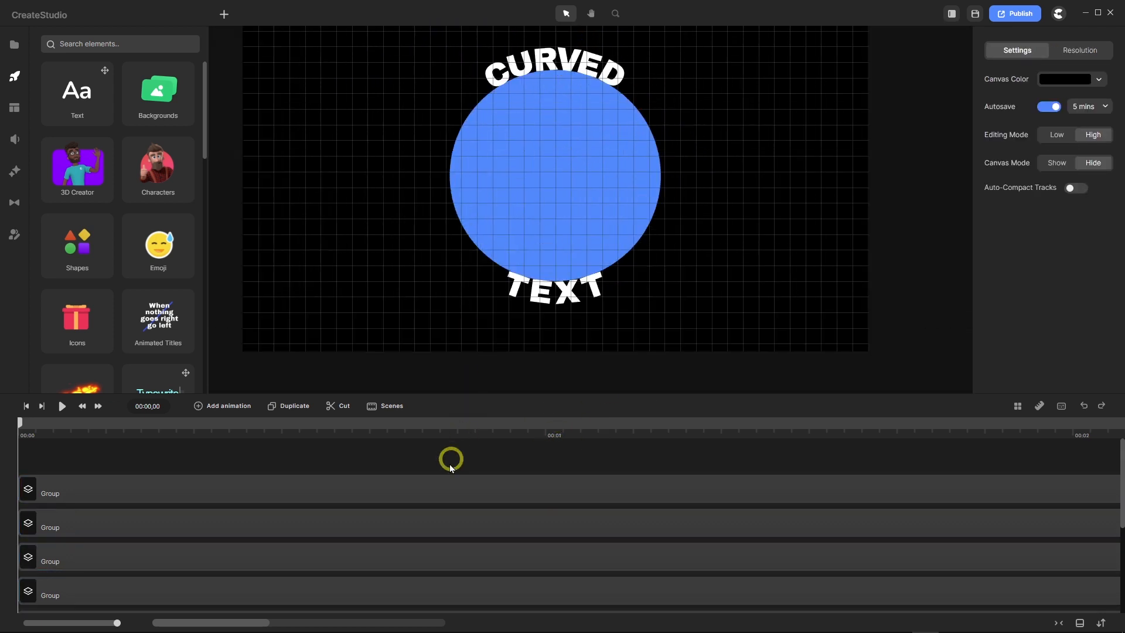
{"action": "scroll", "coordinate": [446, 474], "scroll_direction": "down", "scroll_amount": 5}
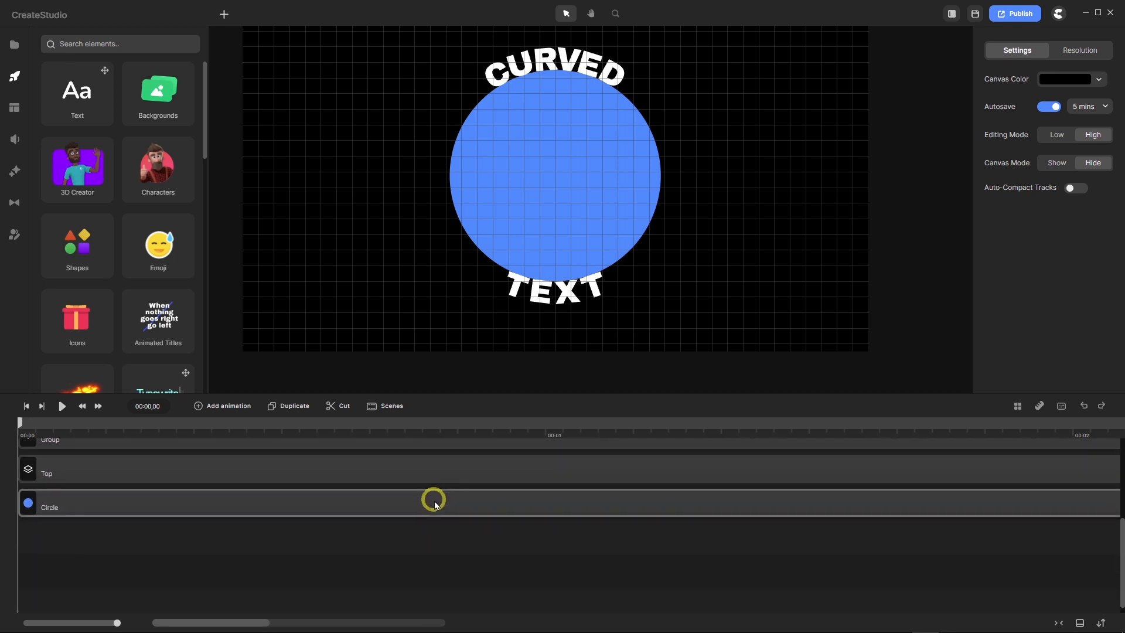
{"action": "right_click", "coordinate": [435, 503]}
{"action": "left_click", "coordinate": [453, 413]}
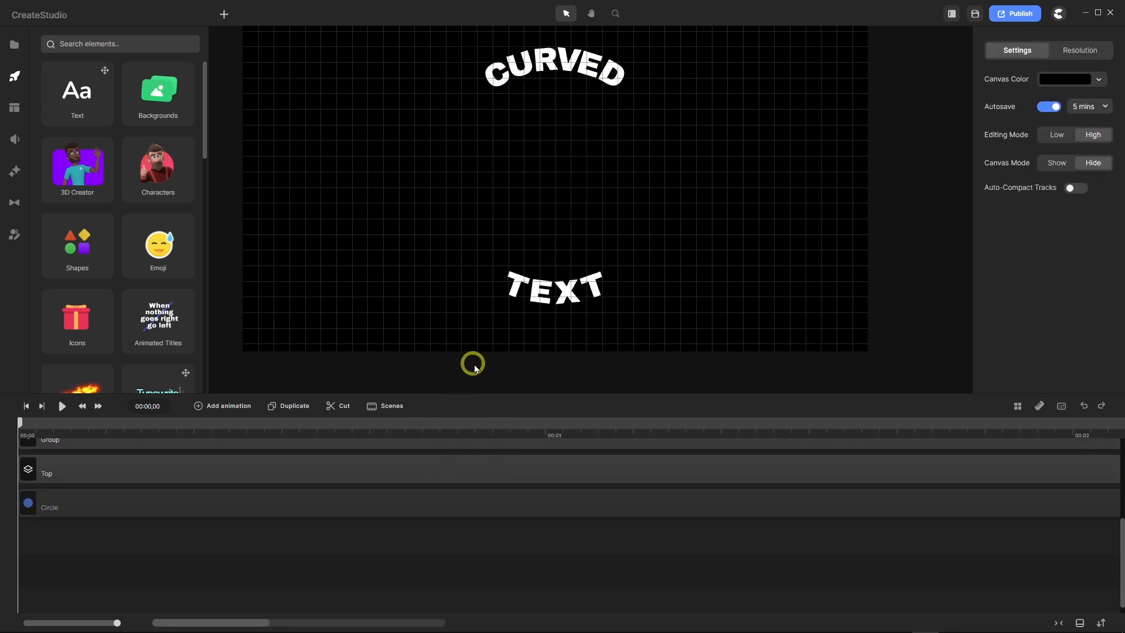
{"action": "scroll", "coordinate": [480, 314], "scroll_direction": "down", "scroll_amount": 2}
{"action": "scroll", "coordinate": [482, 319], "scroll_direction": "up", "scroll_amount": 2}
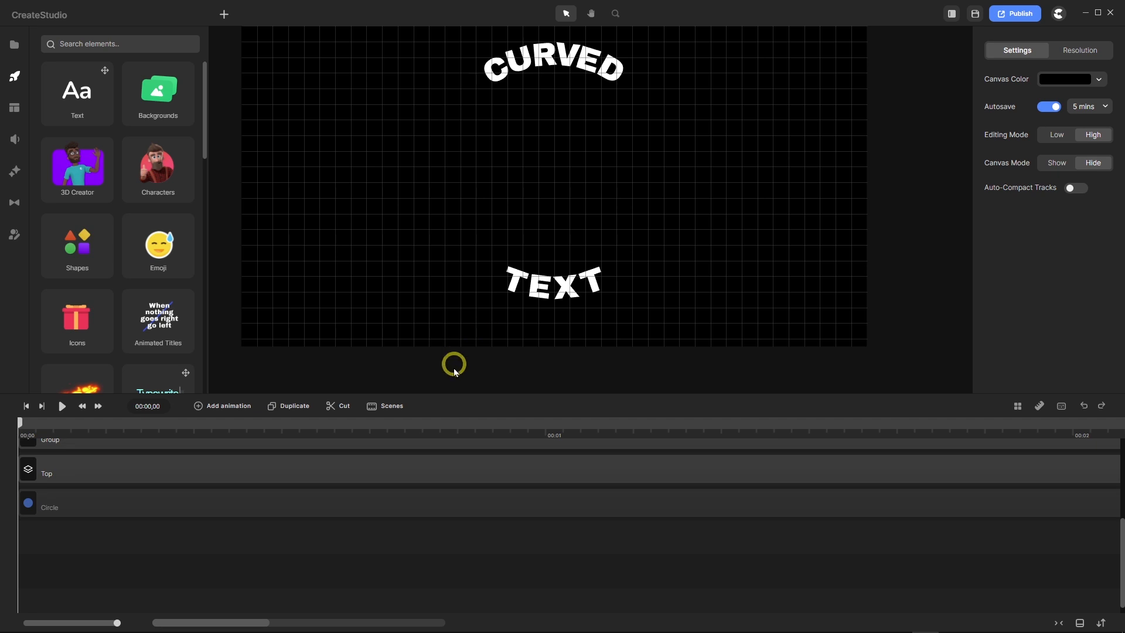
Group the four single-letter groups that make up TEXT into one group.
{"action": "scroll", "coordinate": [418, 538], "scroll_direction": "up", "scroll_amount": 2}
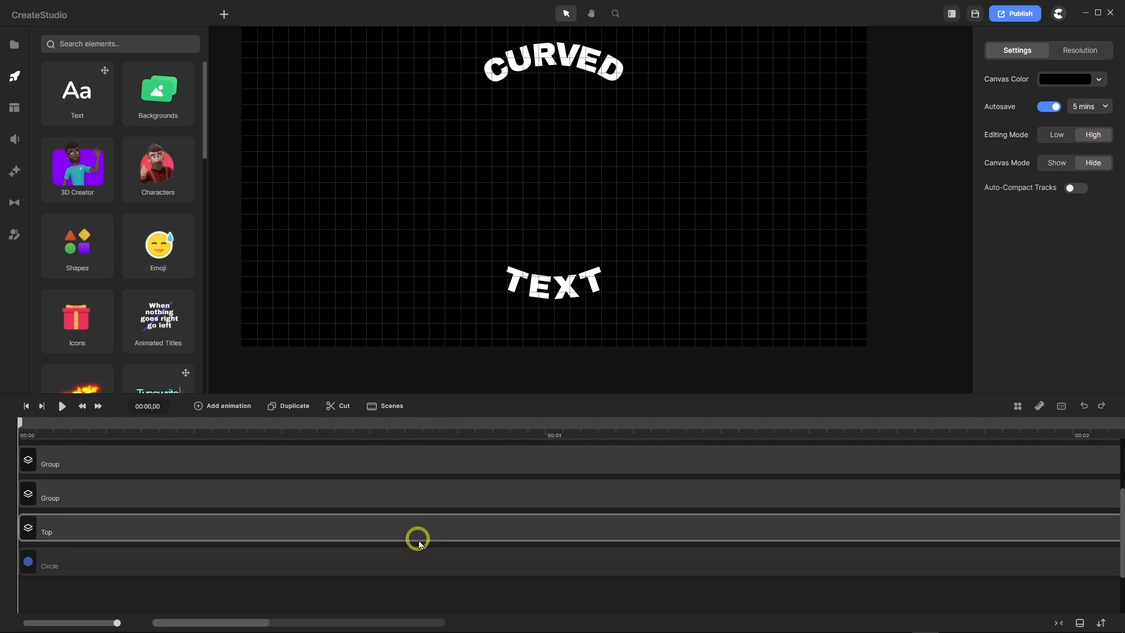
{"action": "scroll", "coordinate": [419, 539], "scroll_direction": "up", "scroll_amount": 3}
{"action": "left_click_drag", "start_coordinate": [422, 455], "coordinate": [312, 550]}
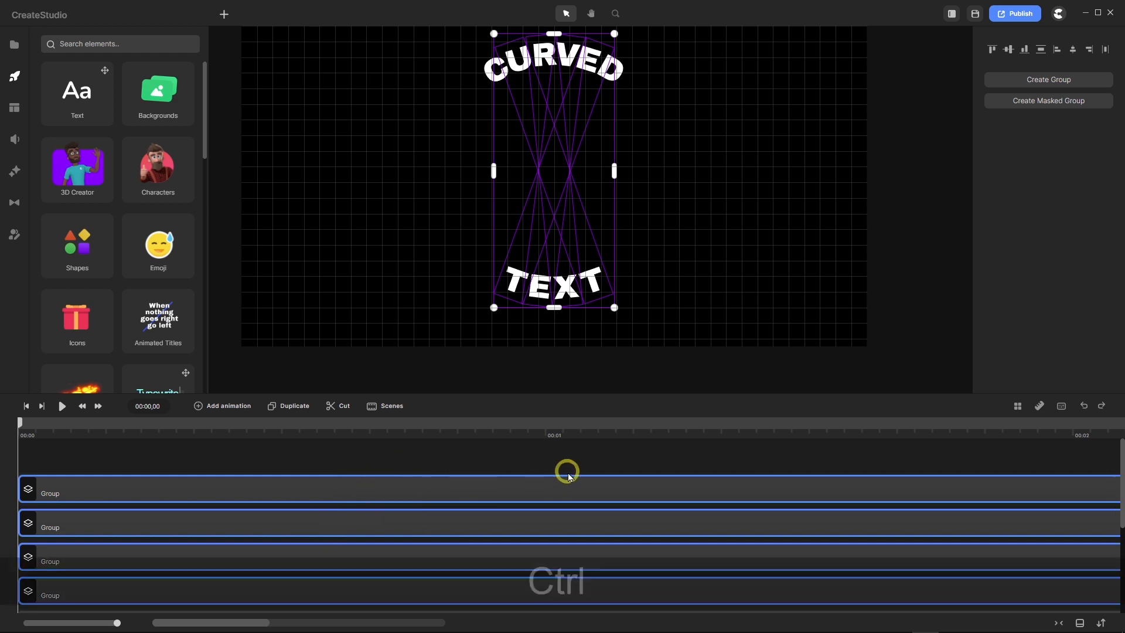
{"action": "key", "text": "ctrl+g"}
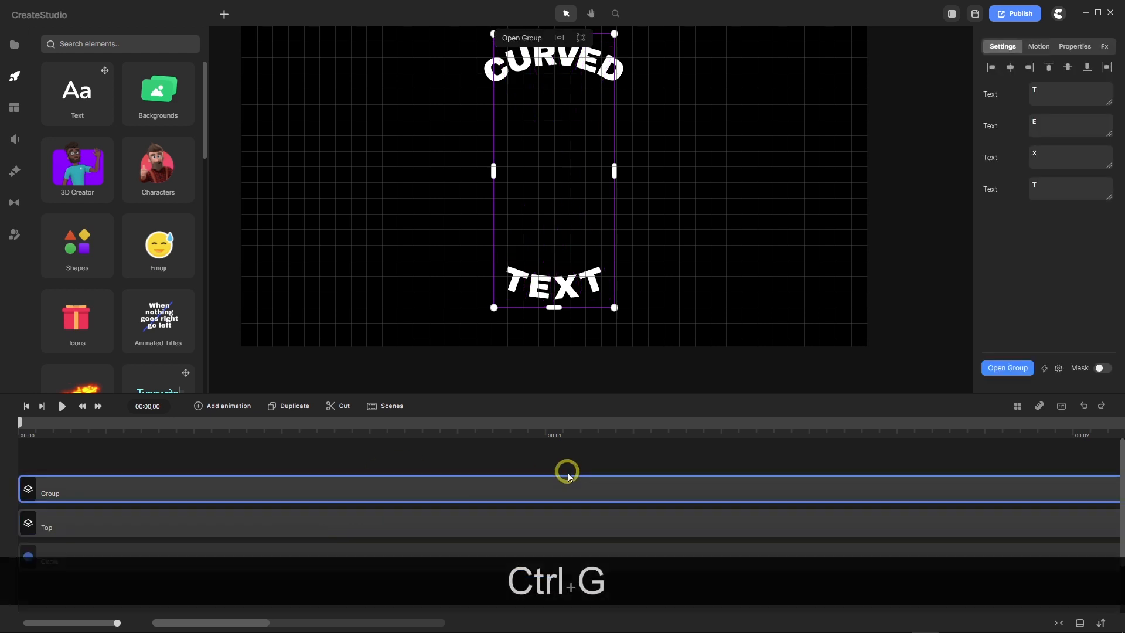
Rename the new group containing the four TEXT letters as Bottom.
{"action": "right_click", "coordinate": [55, 492]}
{"action": "left_click", "coordinate": [103, 309]}
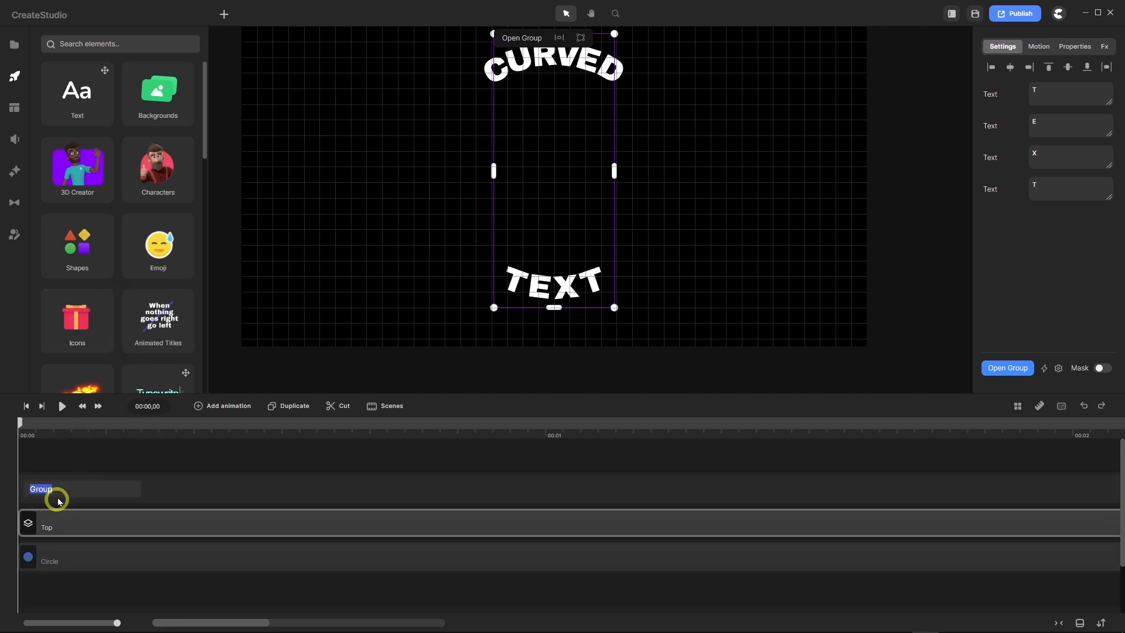
{"action": "type", "text": "Bott"}
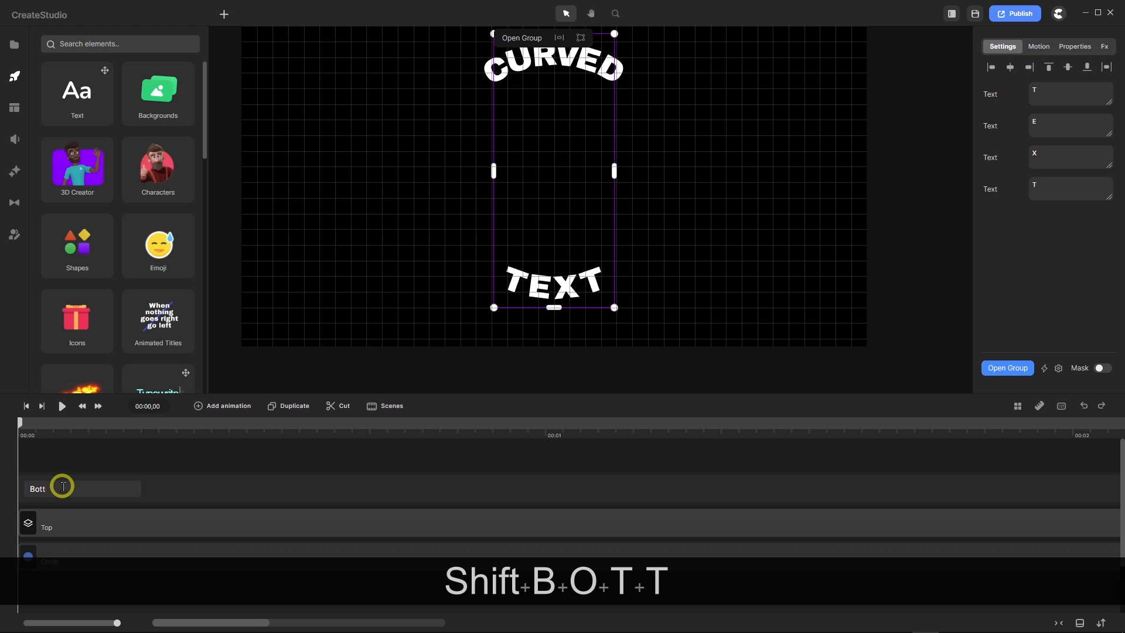
{"action": "type", "text": "om"}
{"action": "key", "text": "Return"}
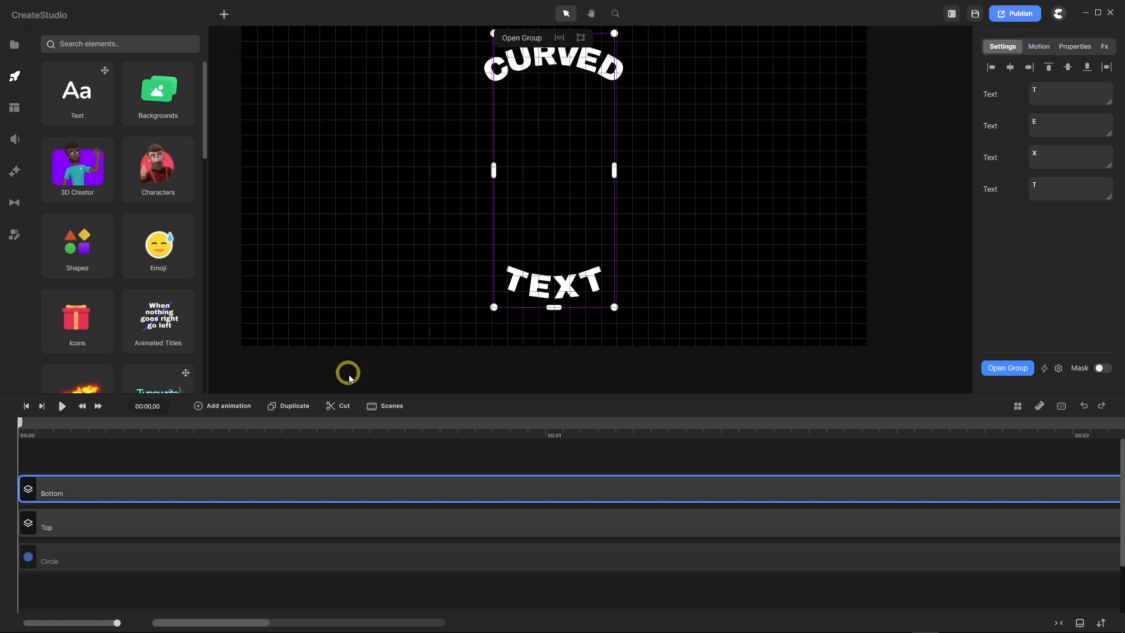
Group the Bottom and Top layers together into one group.
{"action": "scroll", "coordinate": [348, 374], "scroll_direction": "down", "scroll_amount": 3}
{"action": "left_click_drag", "start_coordinate": [300, 460], "coordinate": [270, 530]}
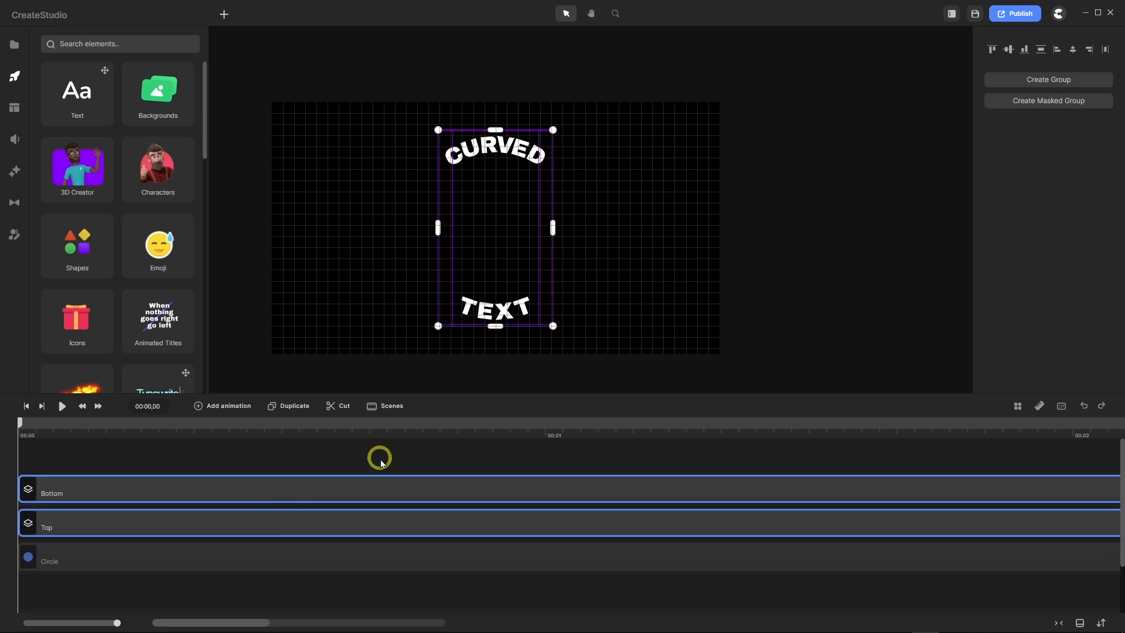
{"action": "key", "text": "ctrl+g"}
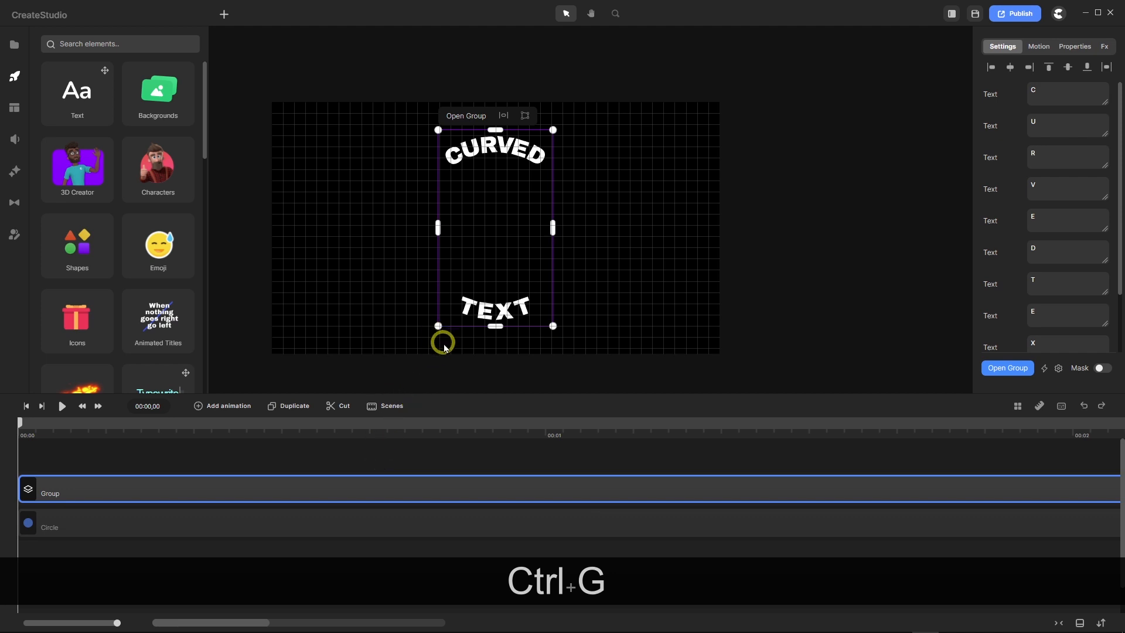
Scale the combined CURVED and TEXT group down proportionally about its centre to roughly 70% of its size, and deselect it.
{"action": "key", "text": "alt"}
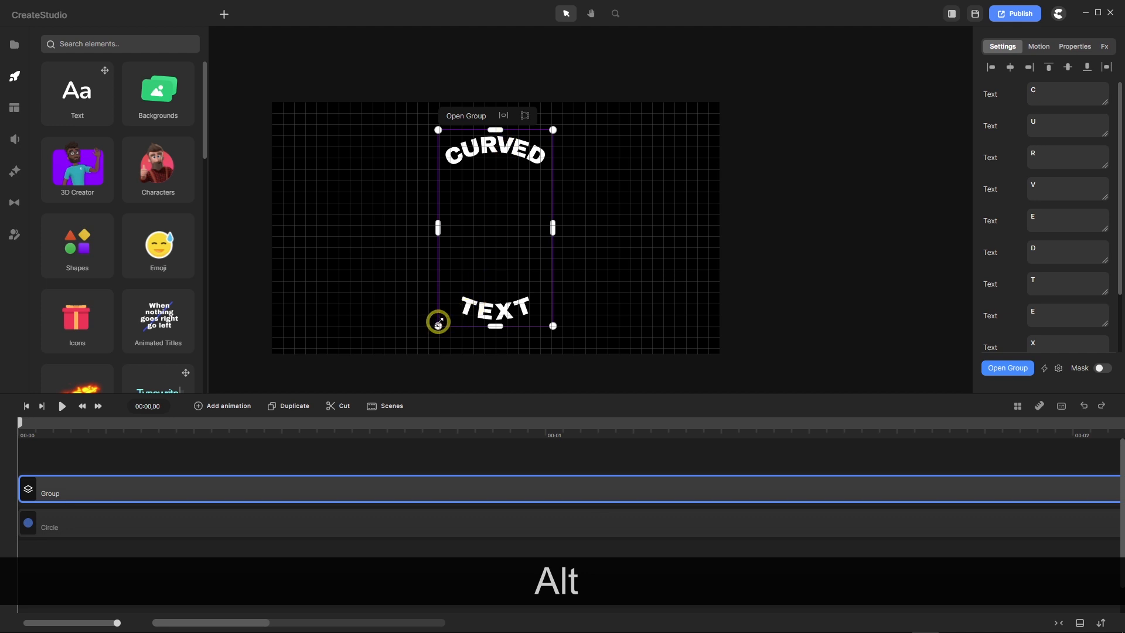
{"action": "left_click_drag", "start_coordinate": [439, 321], "coordinate": [454, 298]}
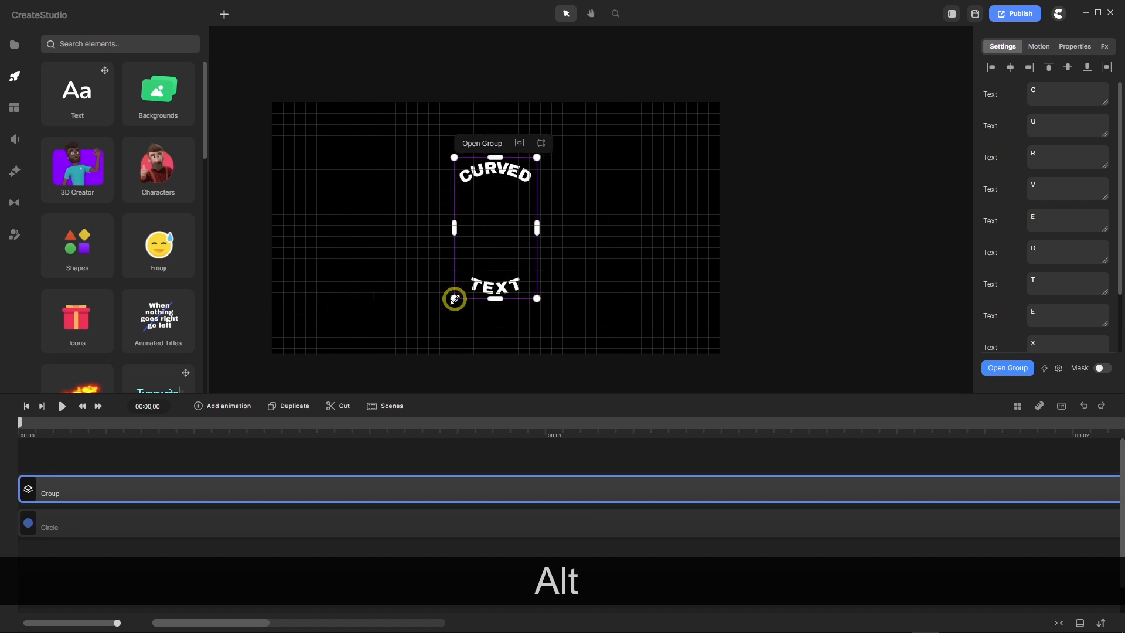
{"action": "scroll", "coordinate": [482, 293], "scroll_direction": "up", "scroll_amount": 5}
{"action": "scroll", "coordinate": [482, 298], "scroll_direction": "down", "scroll_amount": 5}
{"action": "left_click", "coordinate": [462, 458]}
Disable Snap to Grid to remove the grid from the canvas.
{"action": "left_click", "coordinate": [1017, 406]}
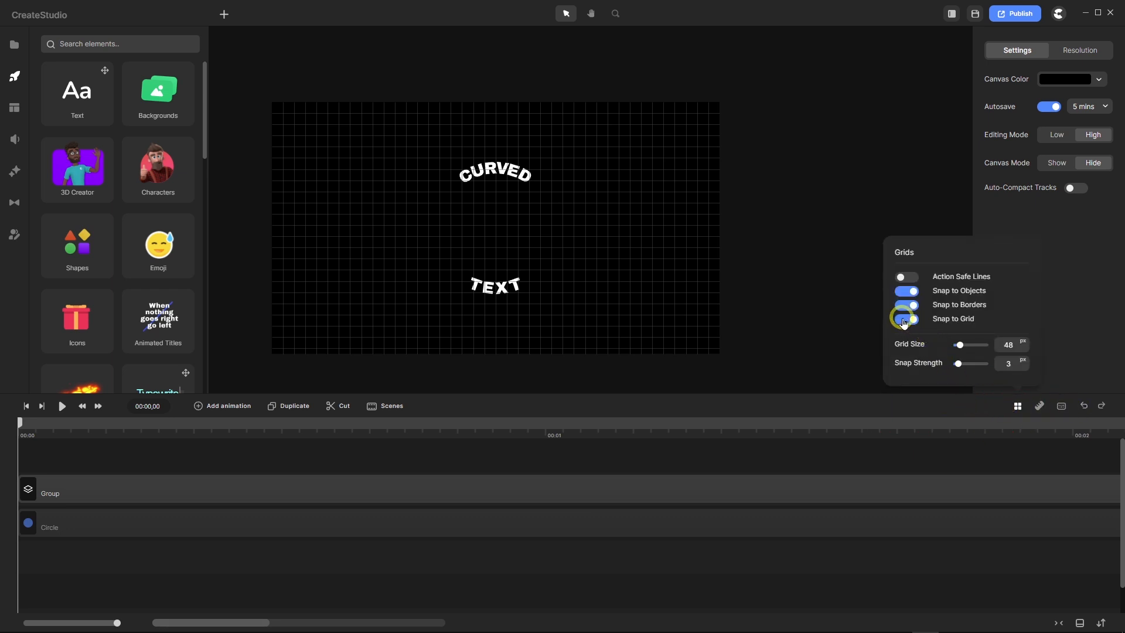
{"action": "left_click", "coordinate": [903, 320]}
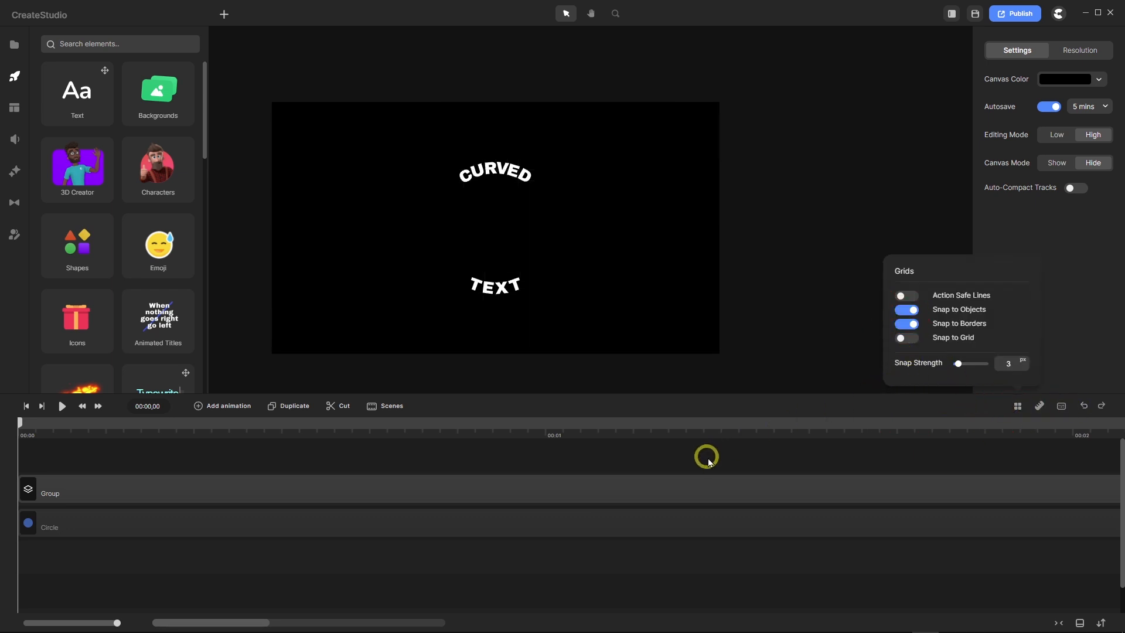
{"action": "scroll", "coordinate": [481, 257], "scroll_direction": "up", "scroll_amount": 5}
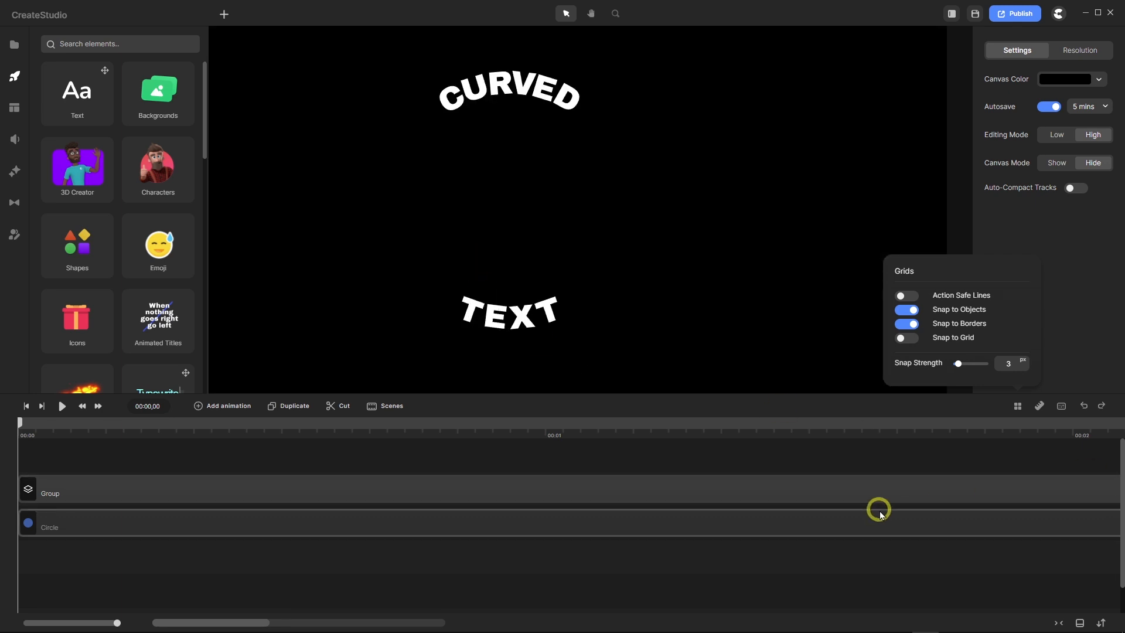